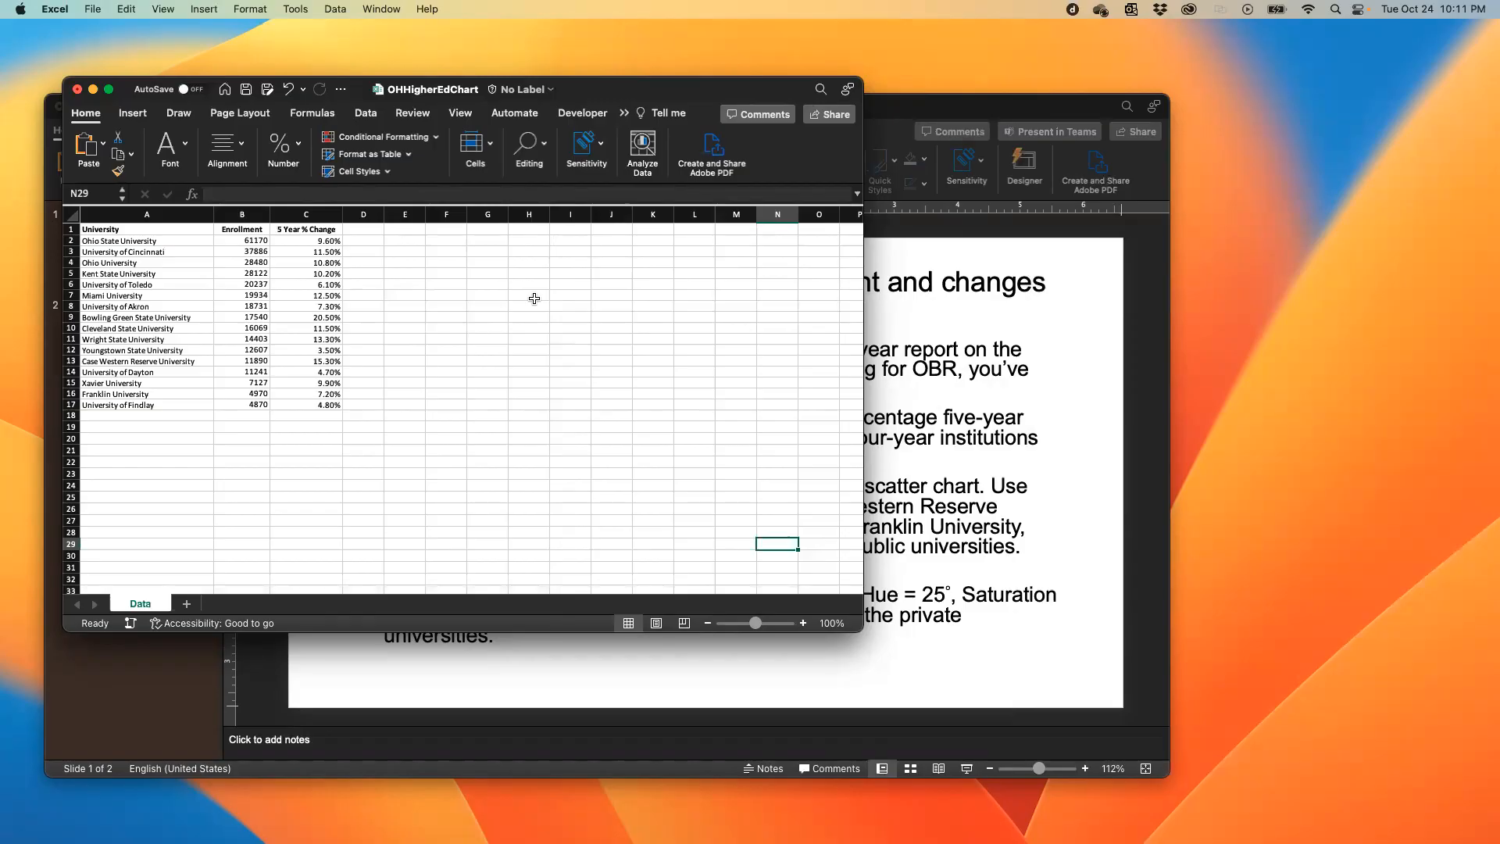
- Examine the university names, enrollment figures and five-year percentage changes in the OHHigherEdChart worksheet
scroll(534, 298, "up", 5)
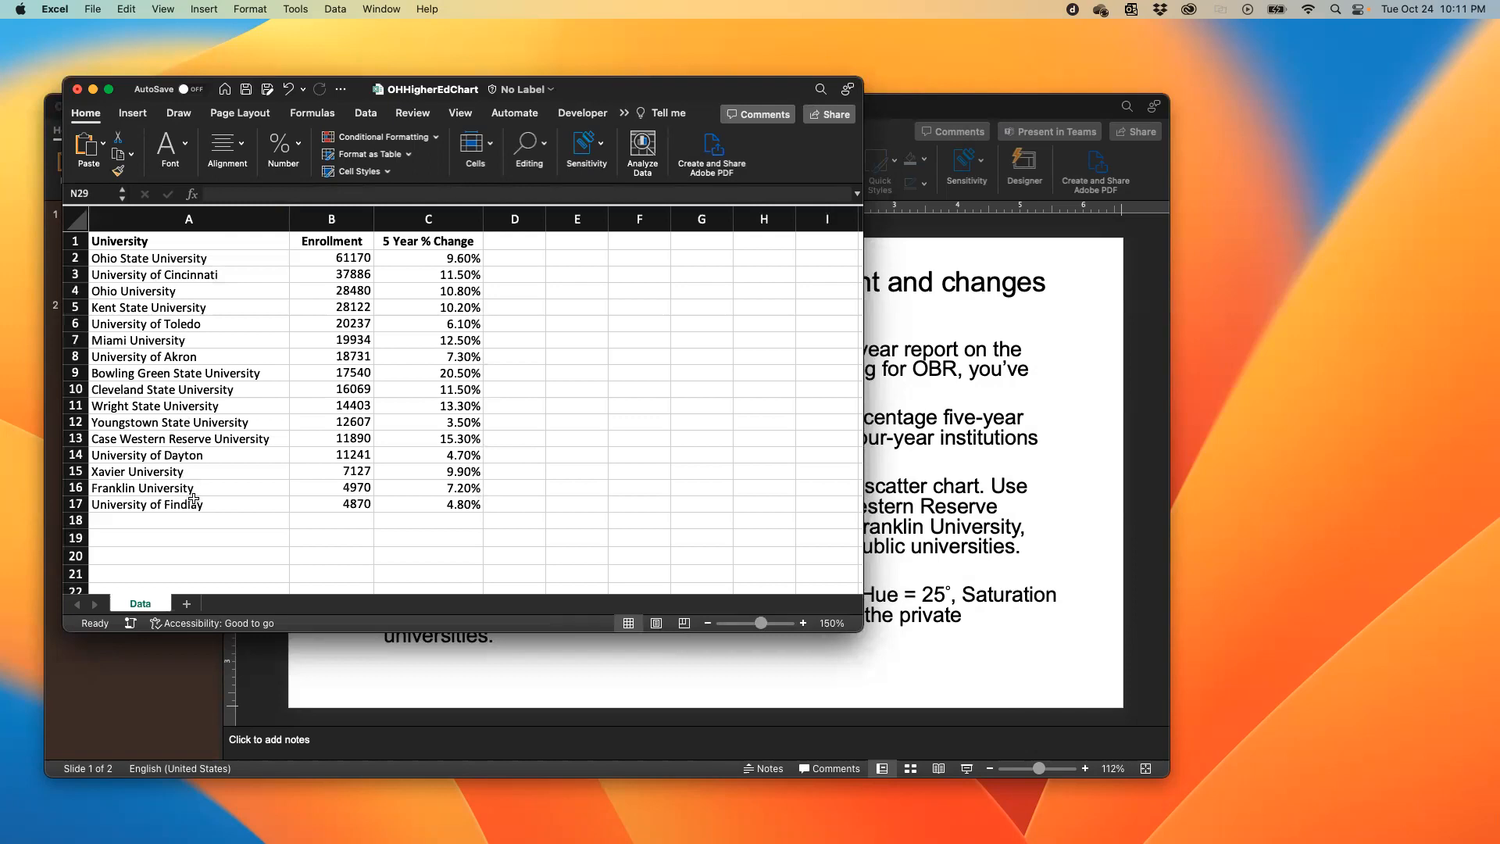
left_click_drag(203, 500, 214, 260)
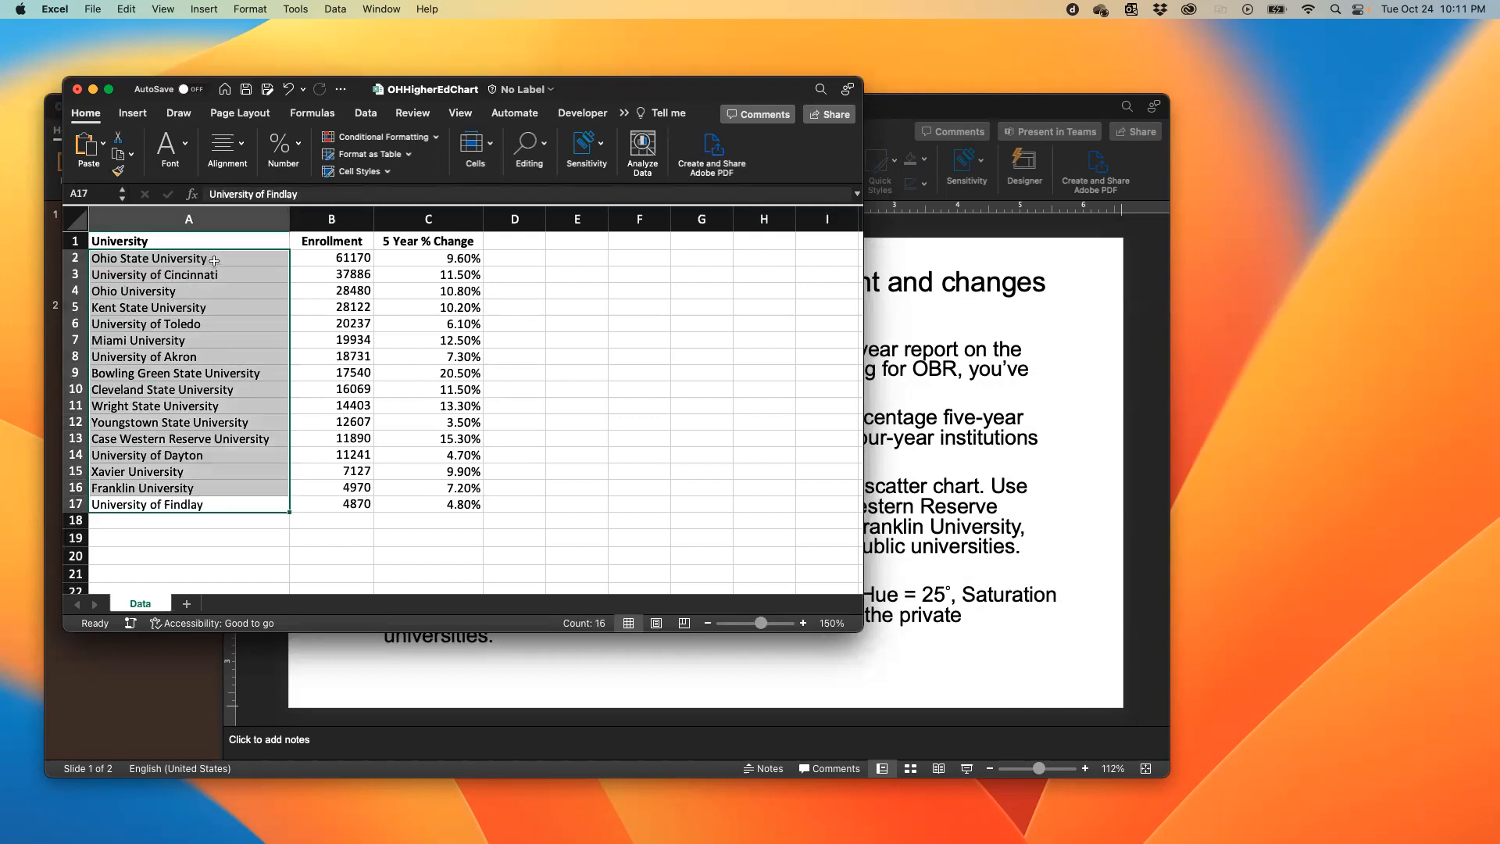
left_click(328, 242)
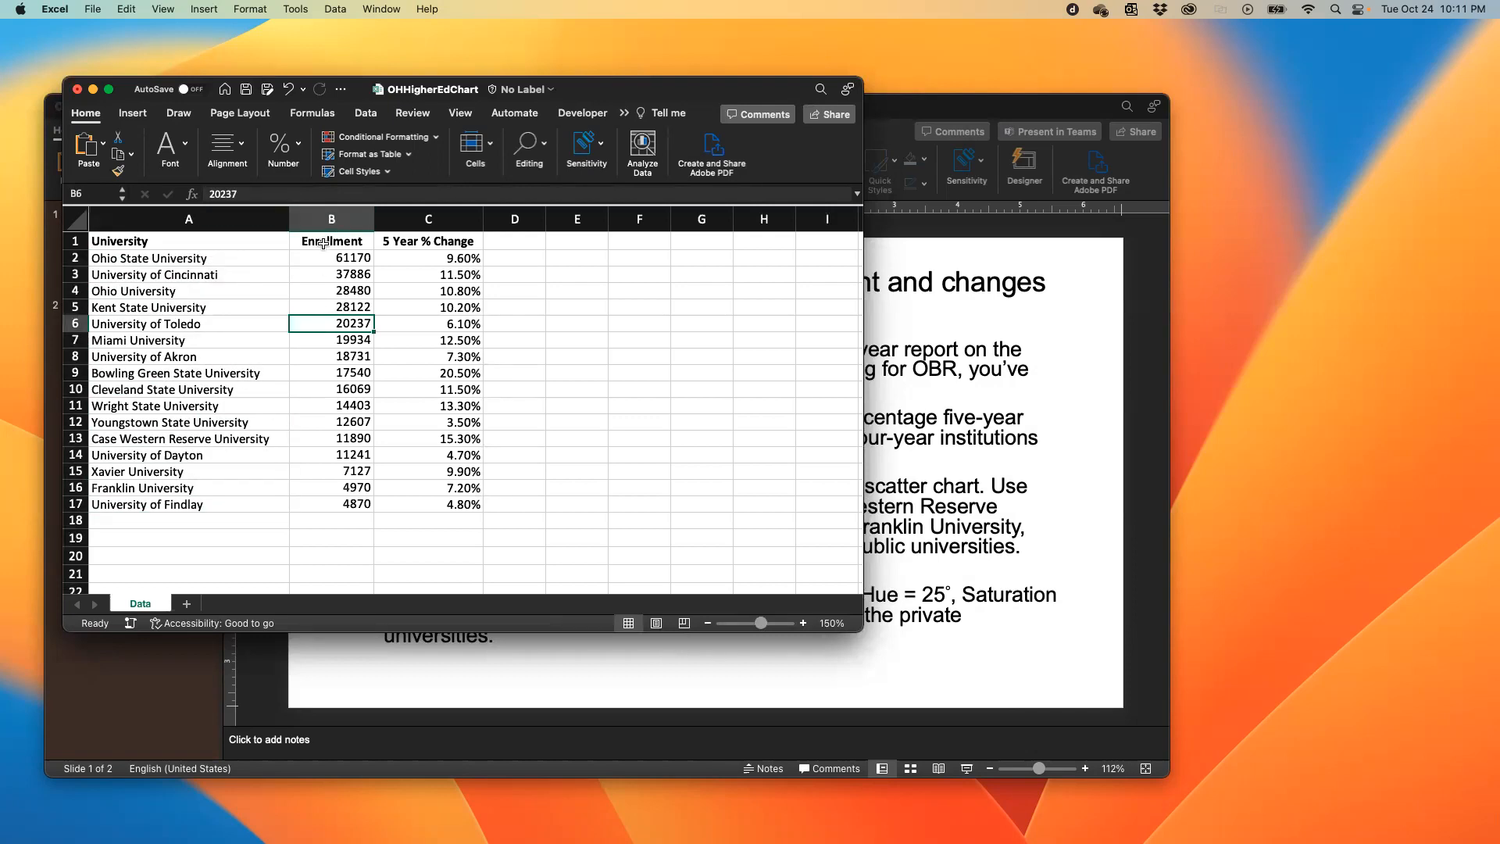
left_click(331, 257)
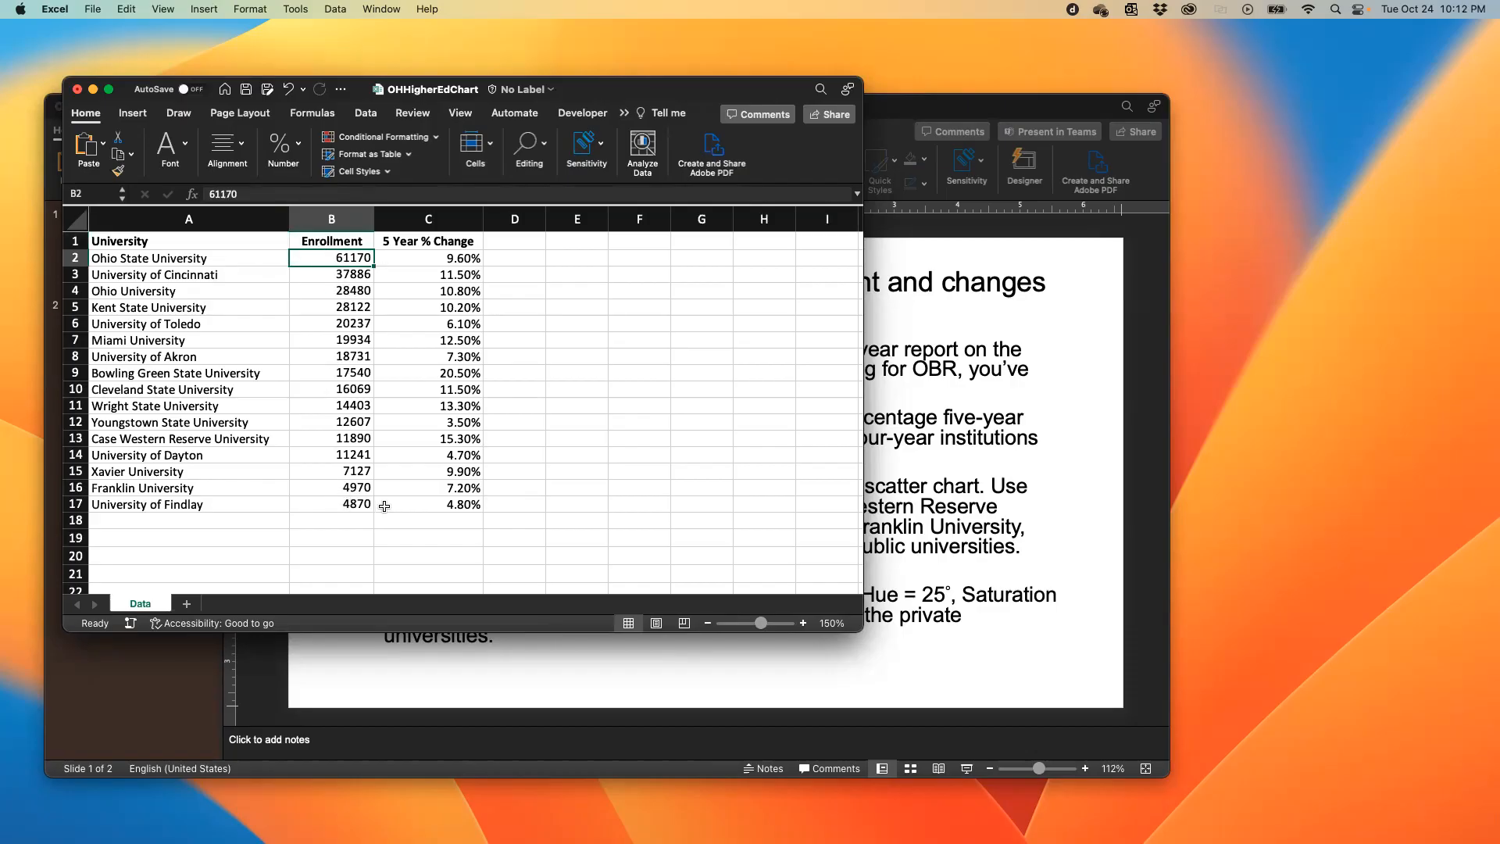
left_click(328, 506)
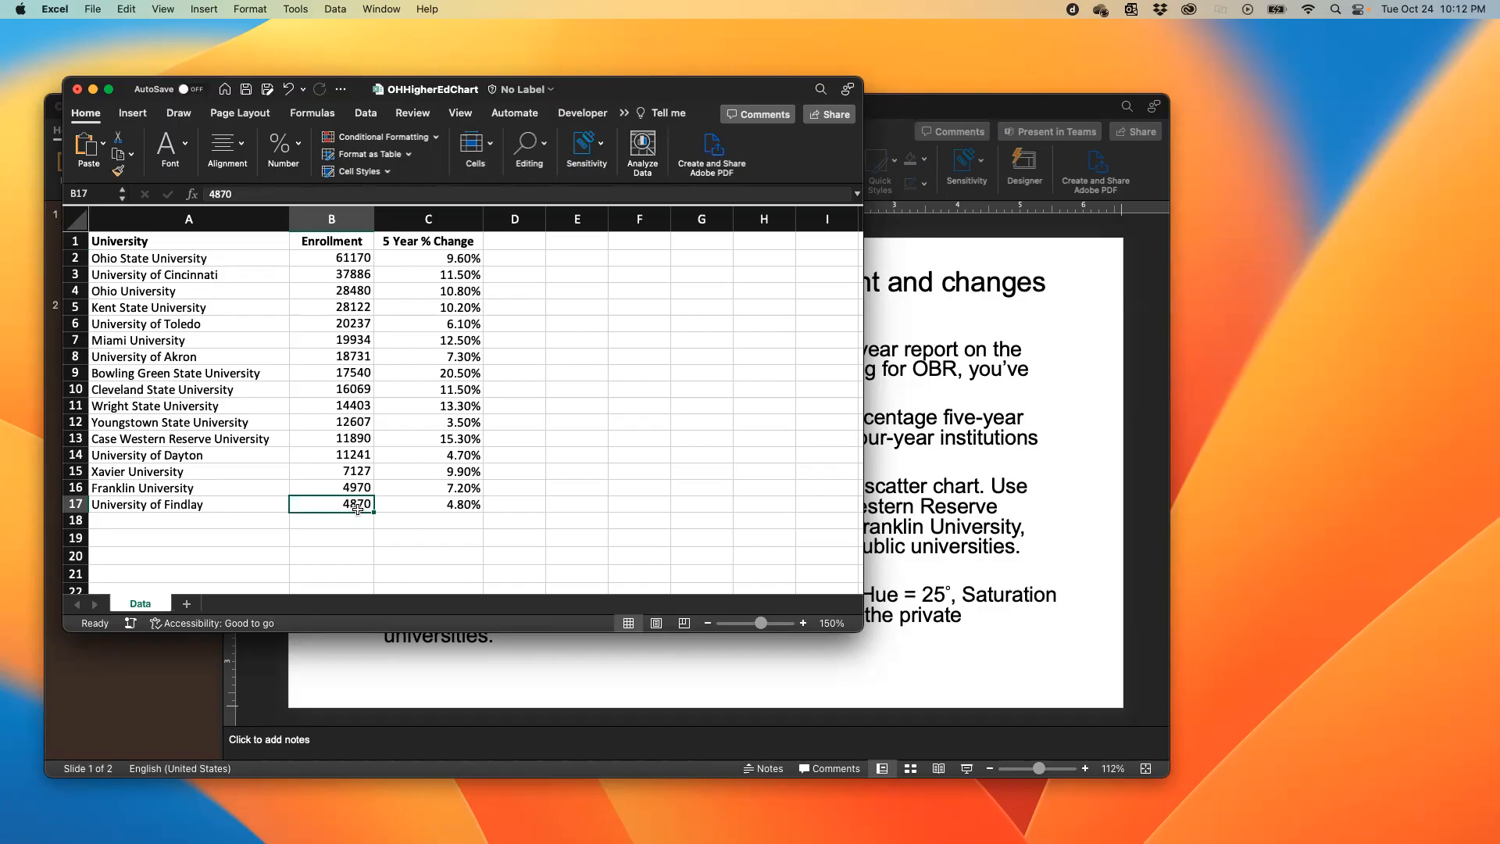
left_click(333, 257)
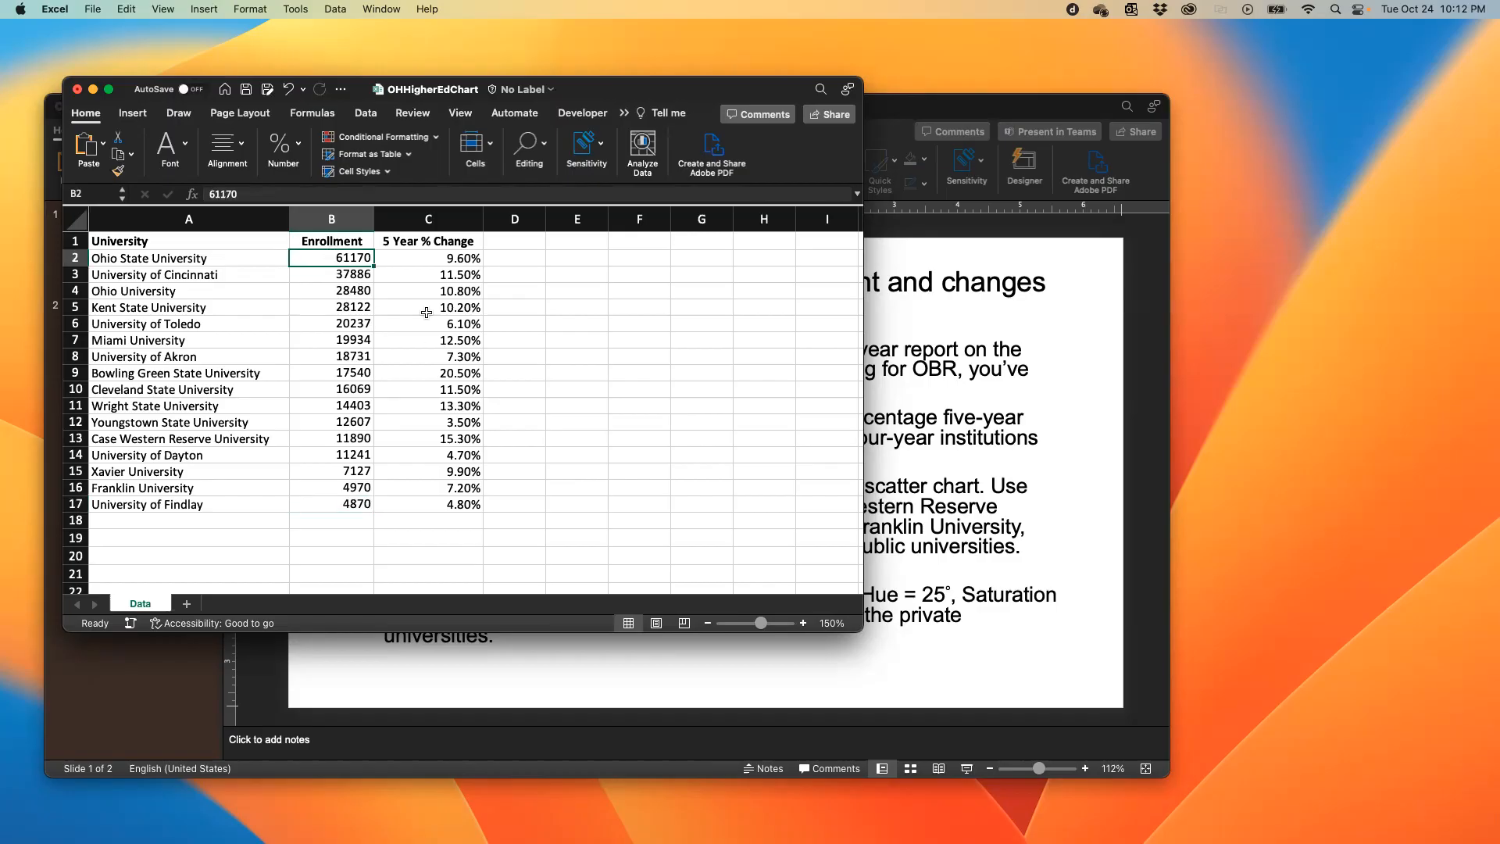
left_click(422, 257)
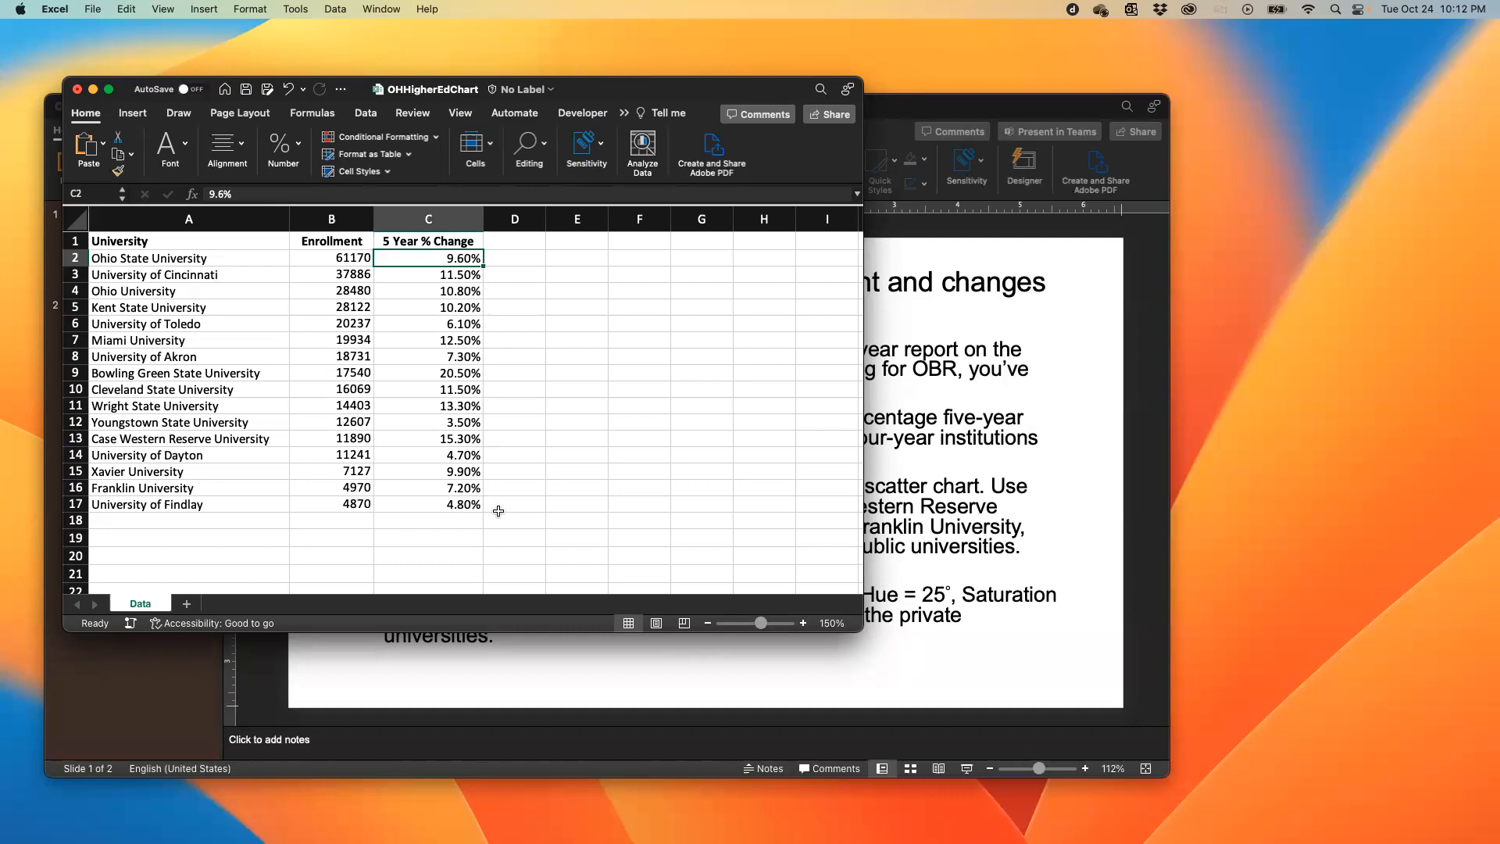
left_click(417, 420)
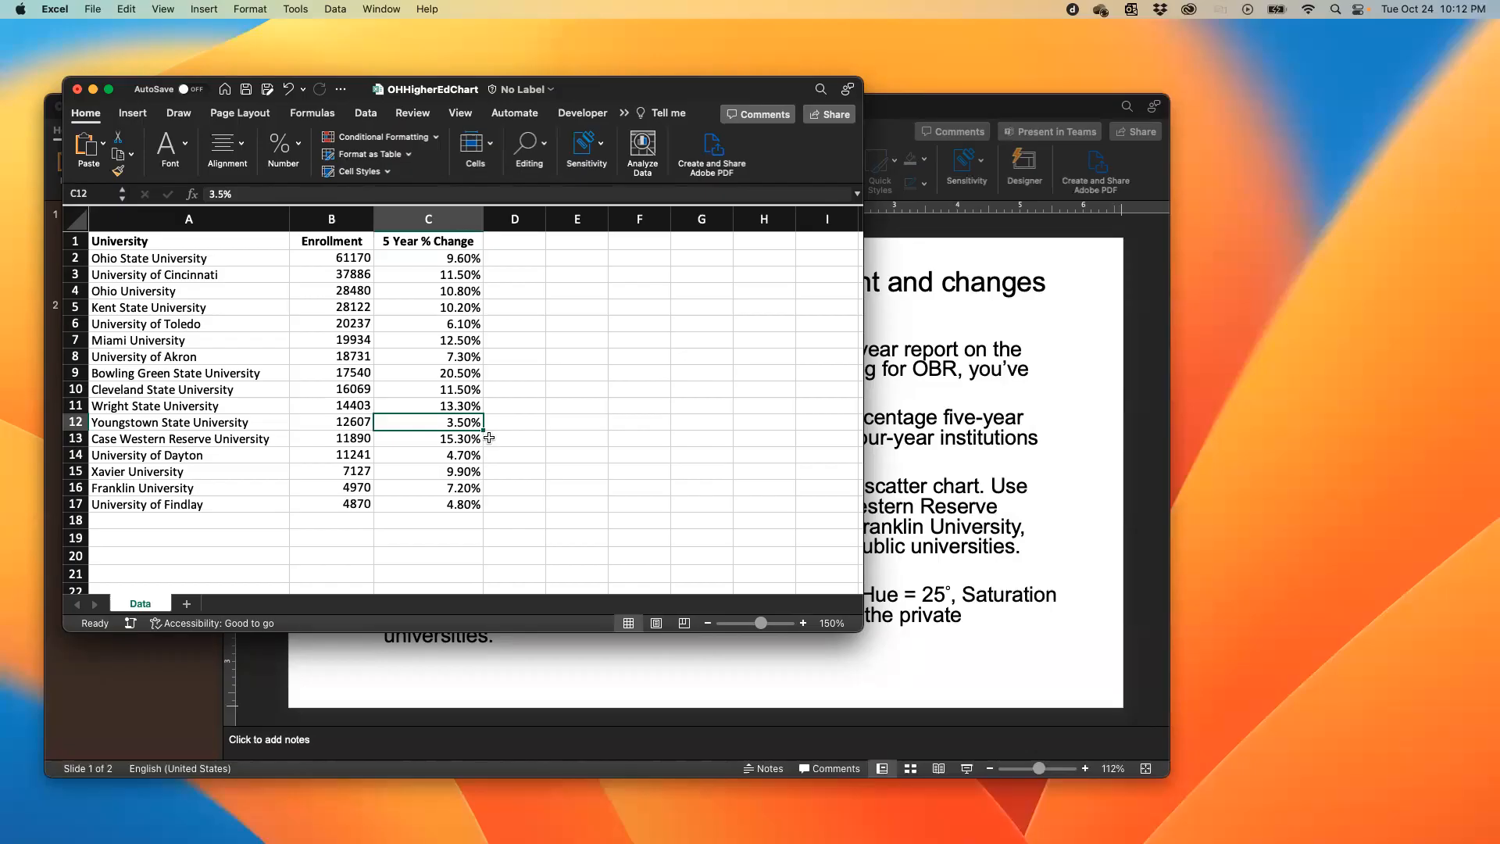
left_click(438, 375)
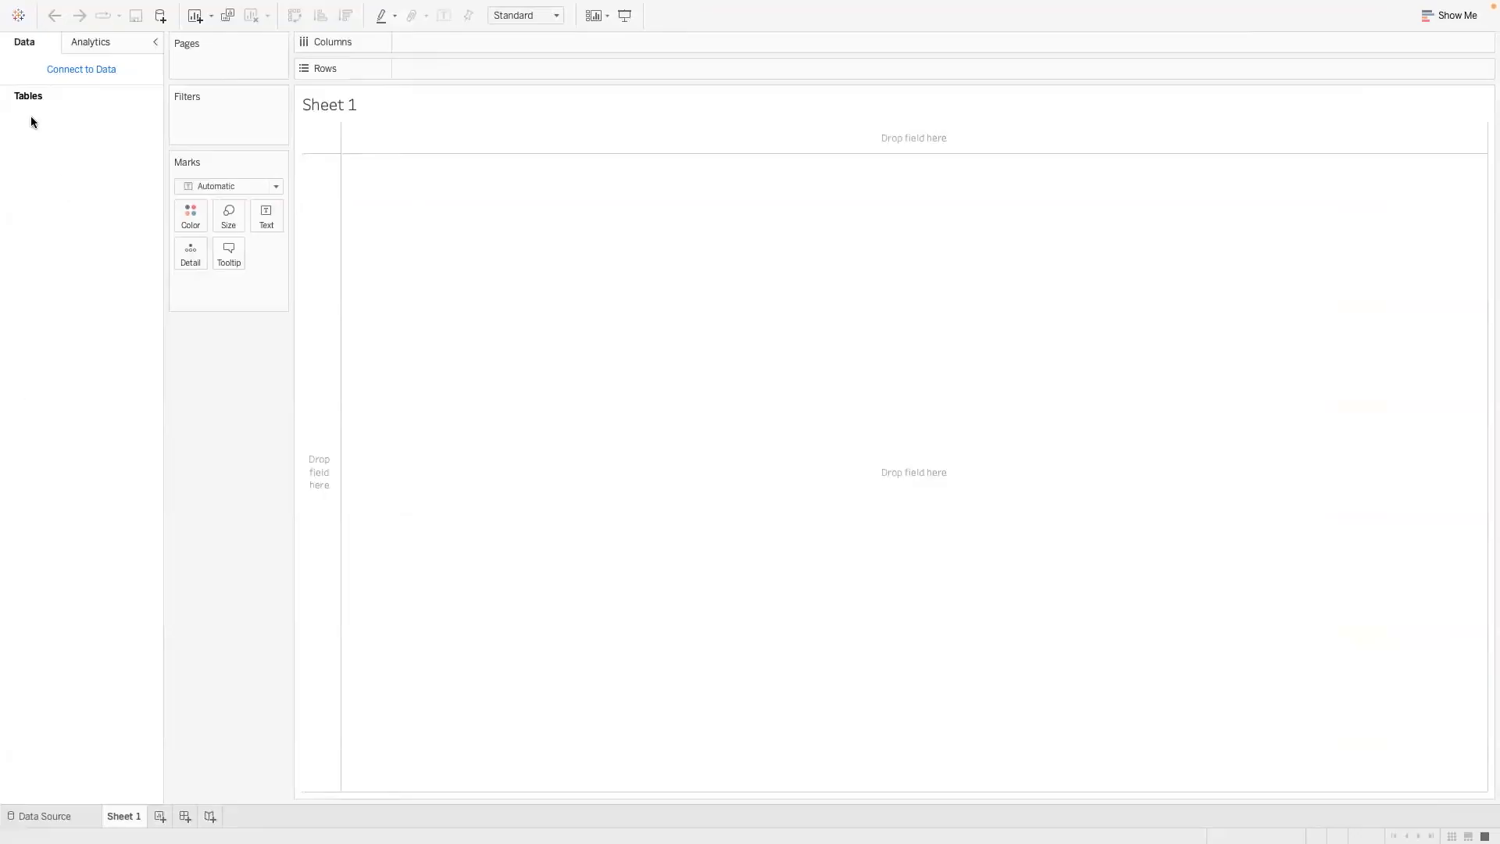
- In Tableau Public, connect to the Excel workbook OHHigherEdChart.xlsx in the Chapter 04 folder
left_click(18, 15)
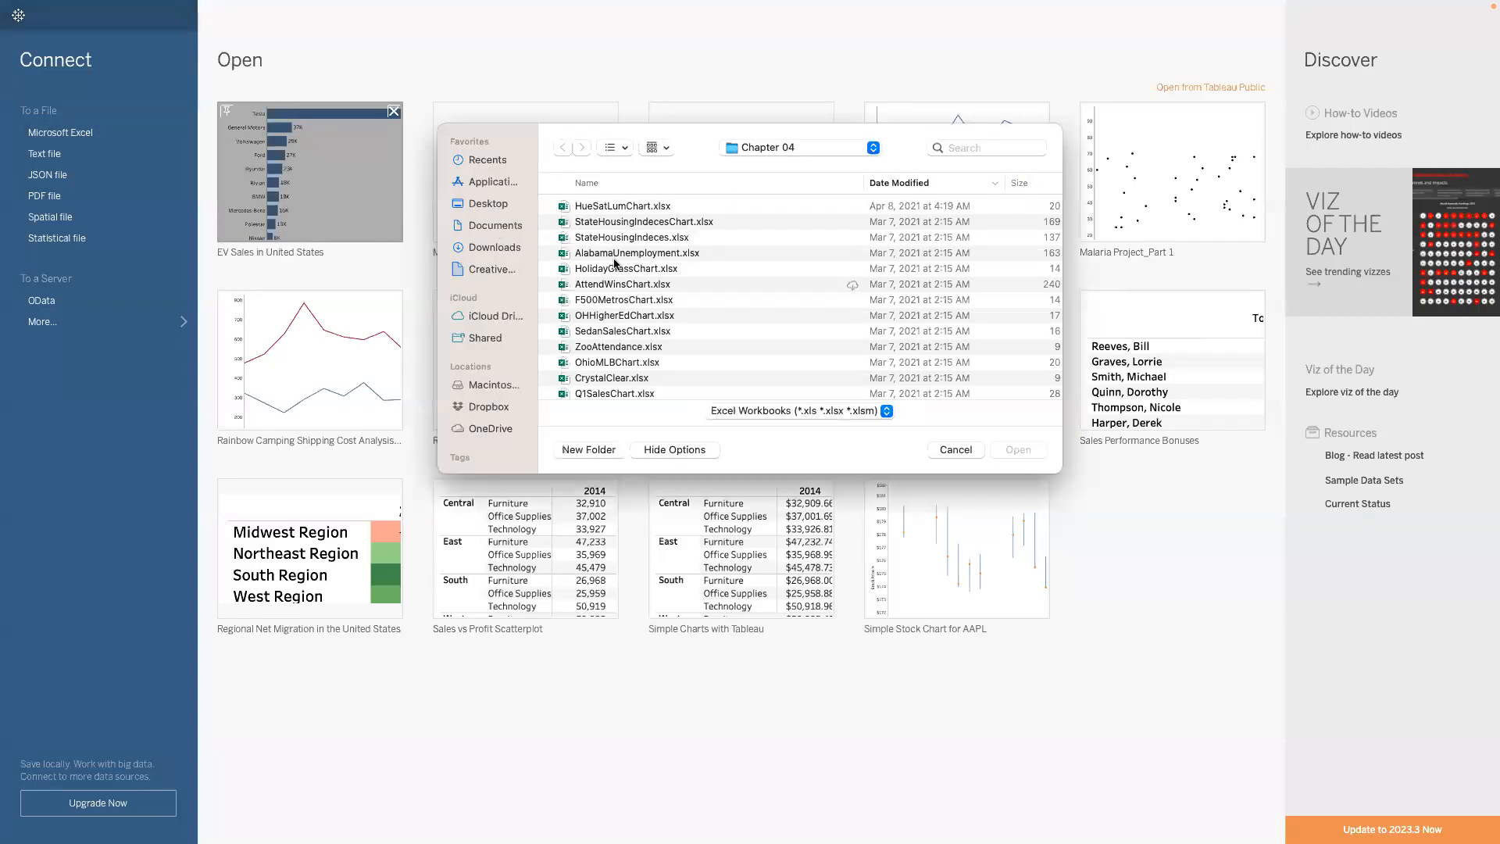
left_click(617, 314)
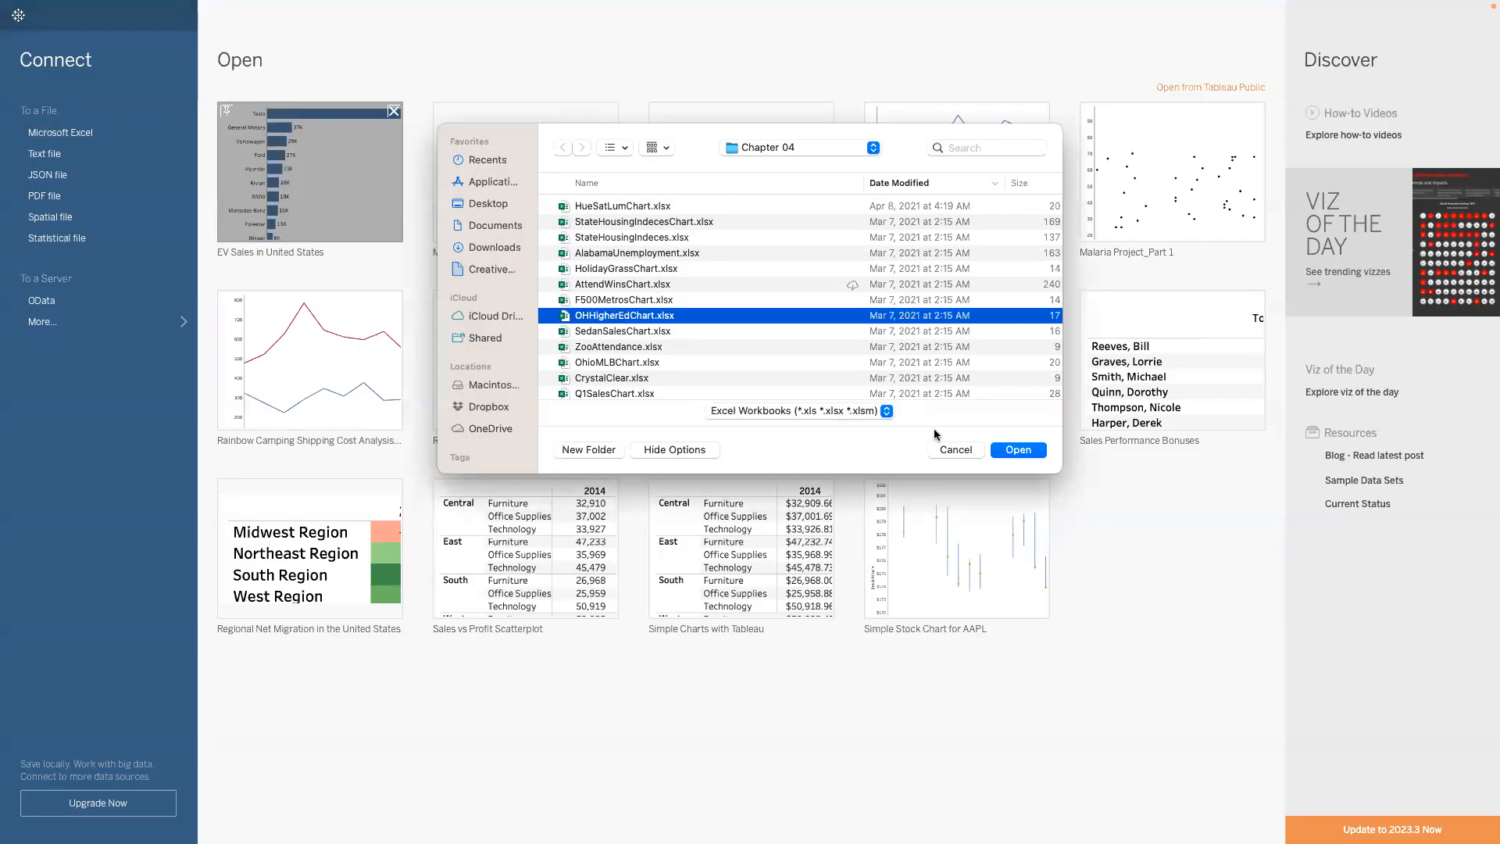
left_click(1008, 449)
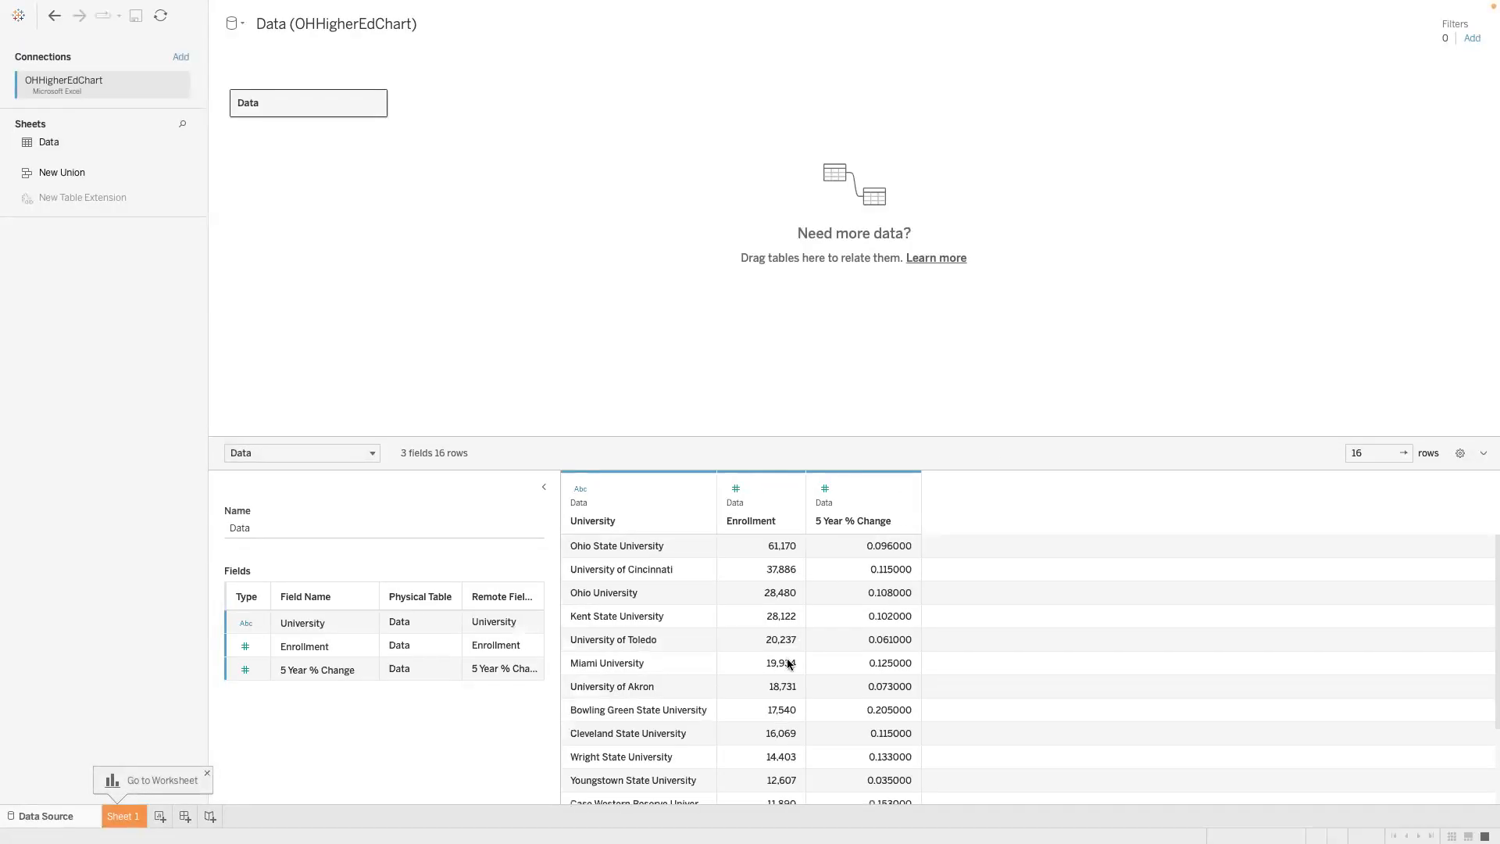
- Compare the imported Enrollment and 5 Year % Change fields with the source worksheet and check the options for 5 Year % Change
scroll(788, 662, "down", 3)
scroll(789, 663, "up", 3)
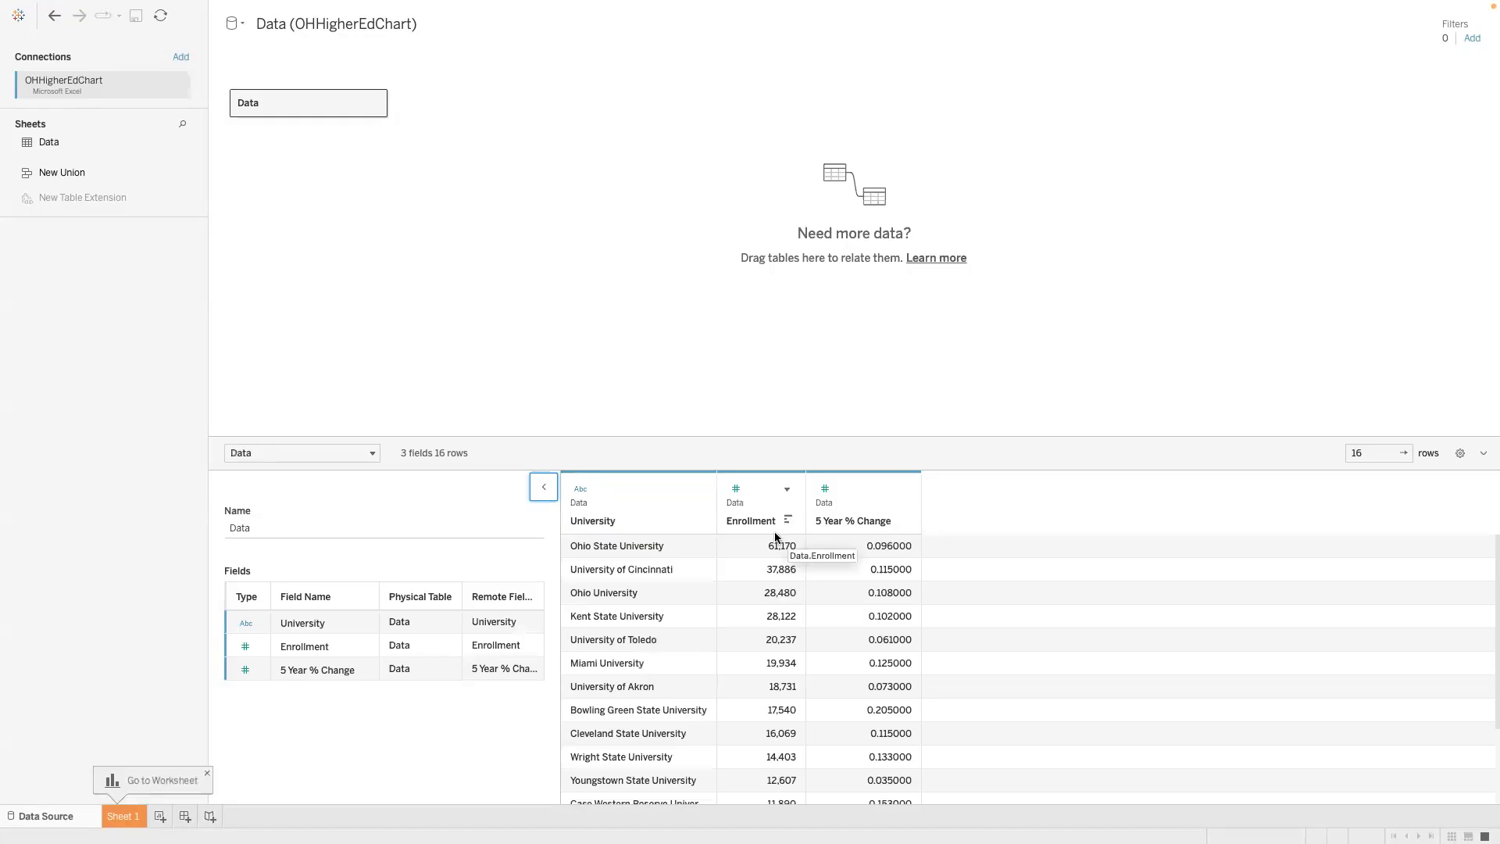
key("ctrl+Left")
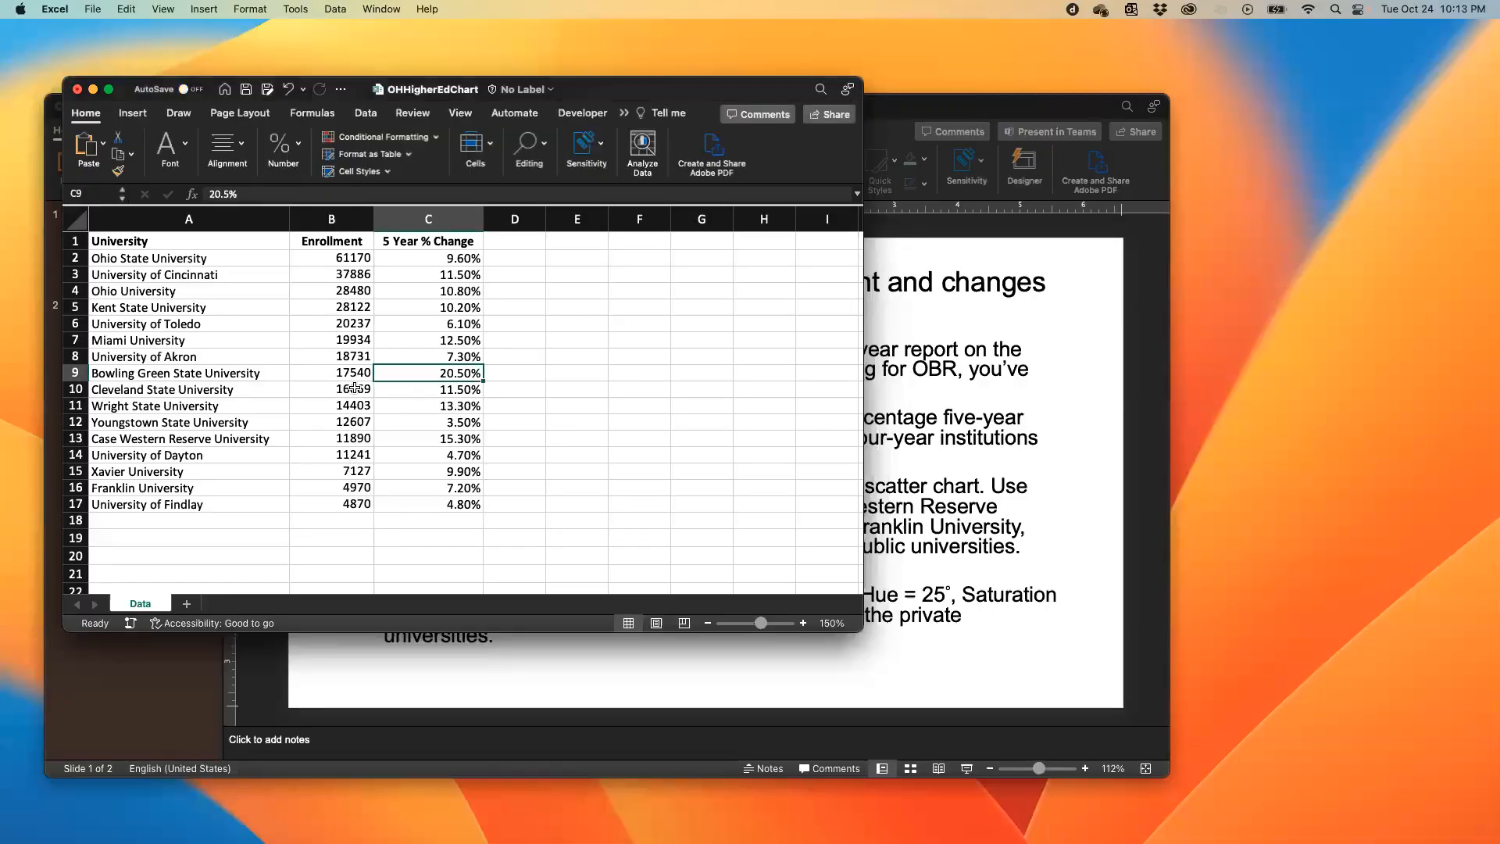
key("ctrl+Right")
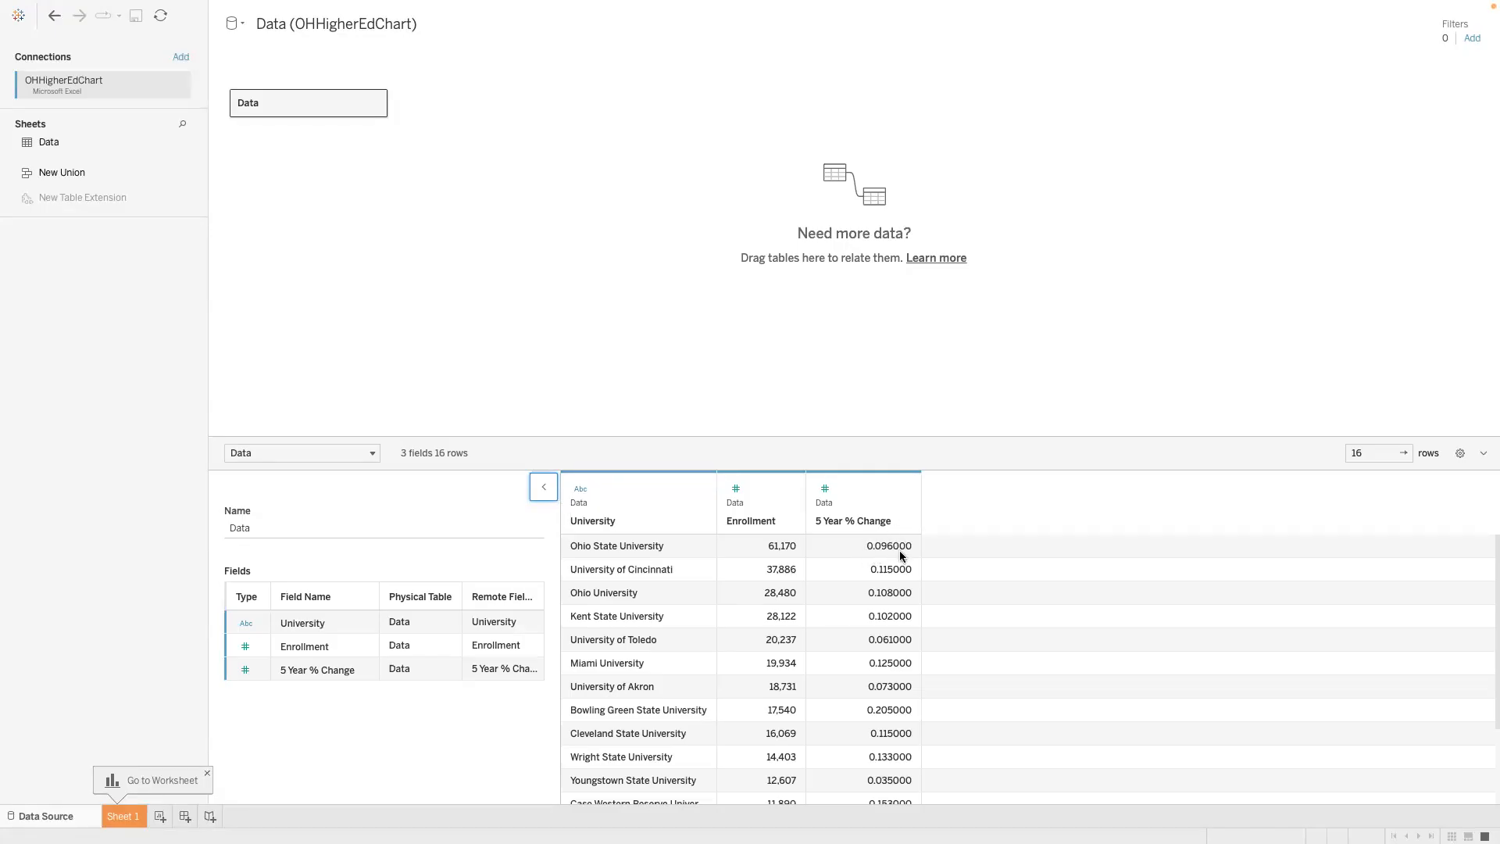
left_click(903, 491)
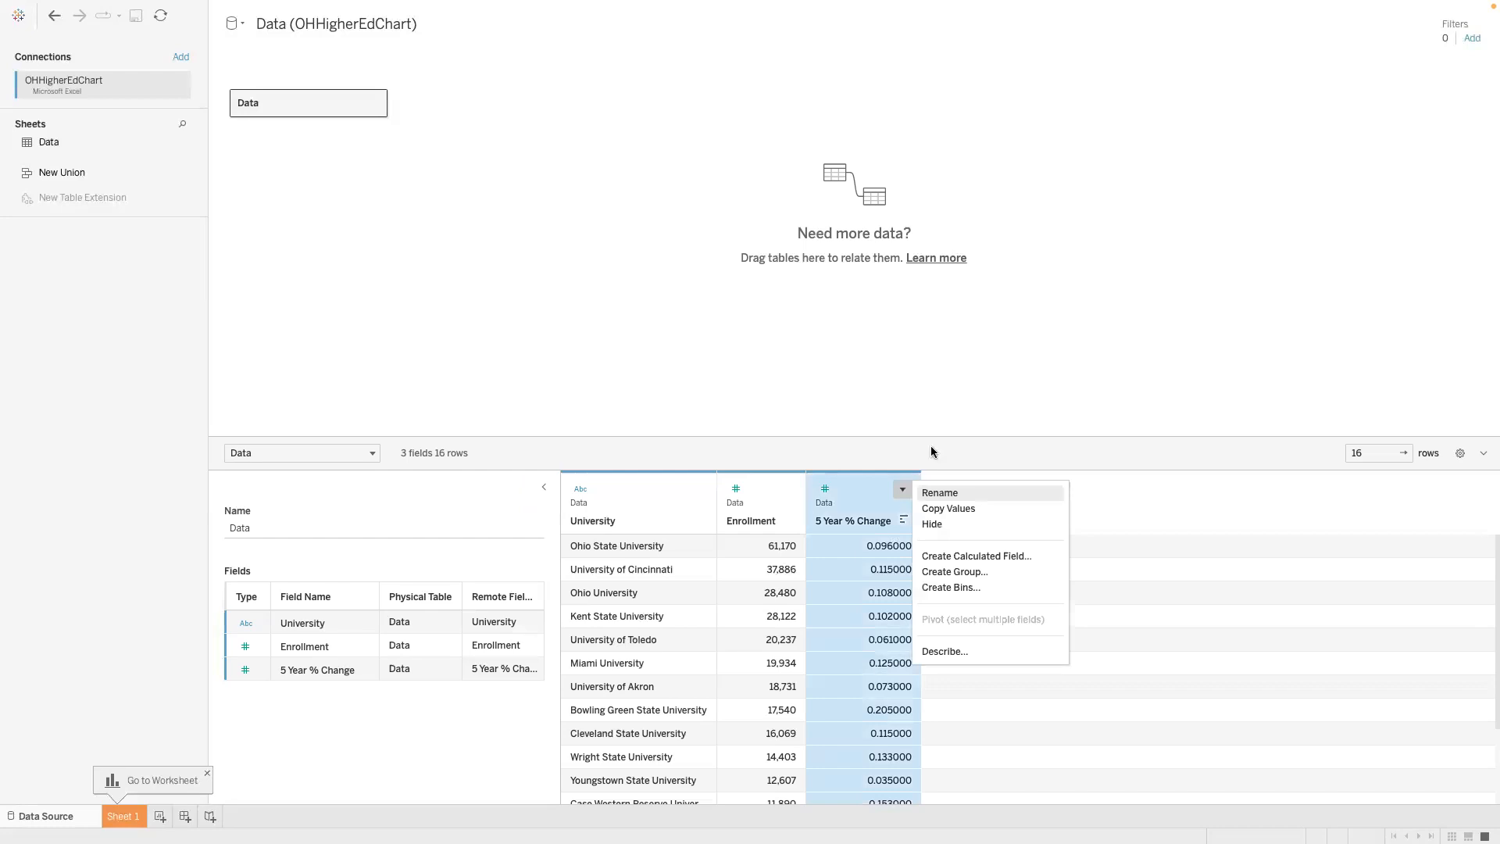
left_click(954, 403)
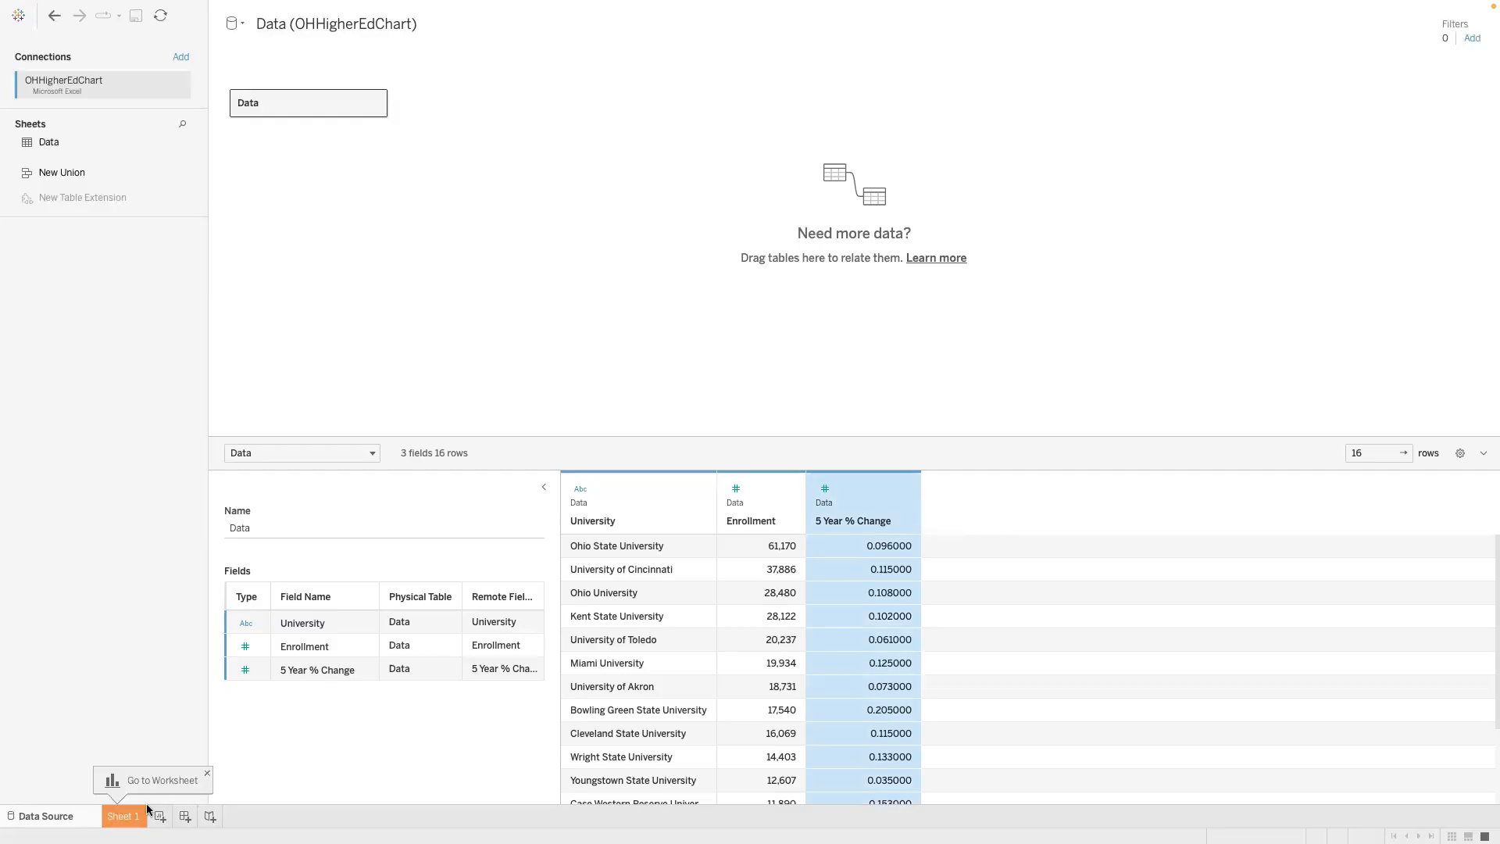
- On Sheet 1, plot 5 Year % Change and Enrollment, swapping the axes so Enrollment is in columns and 5 Year % Change in rows
left_click(122, 817)
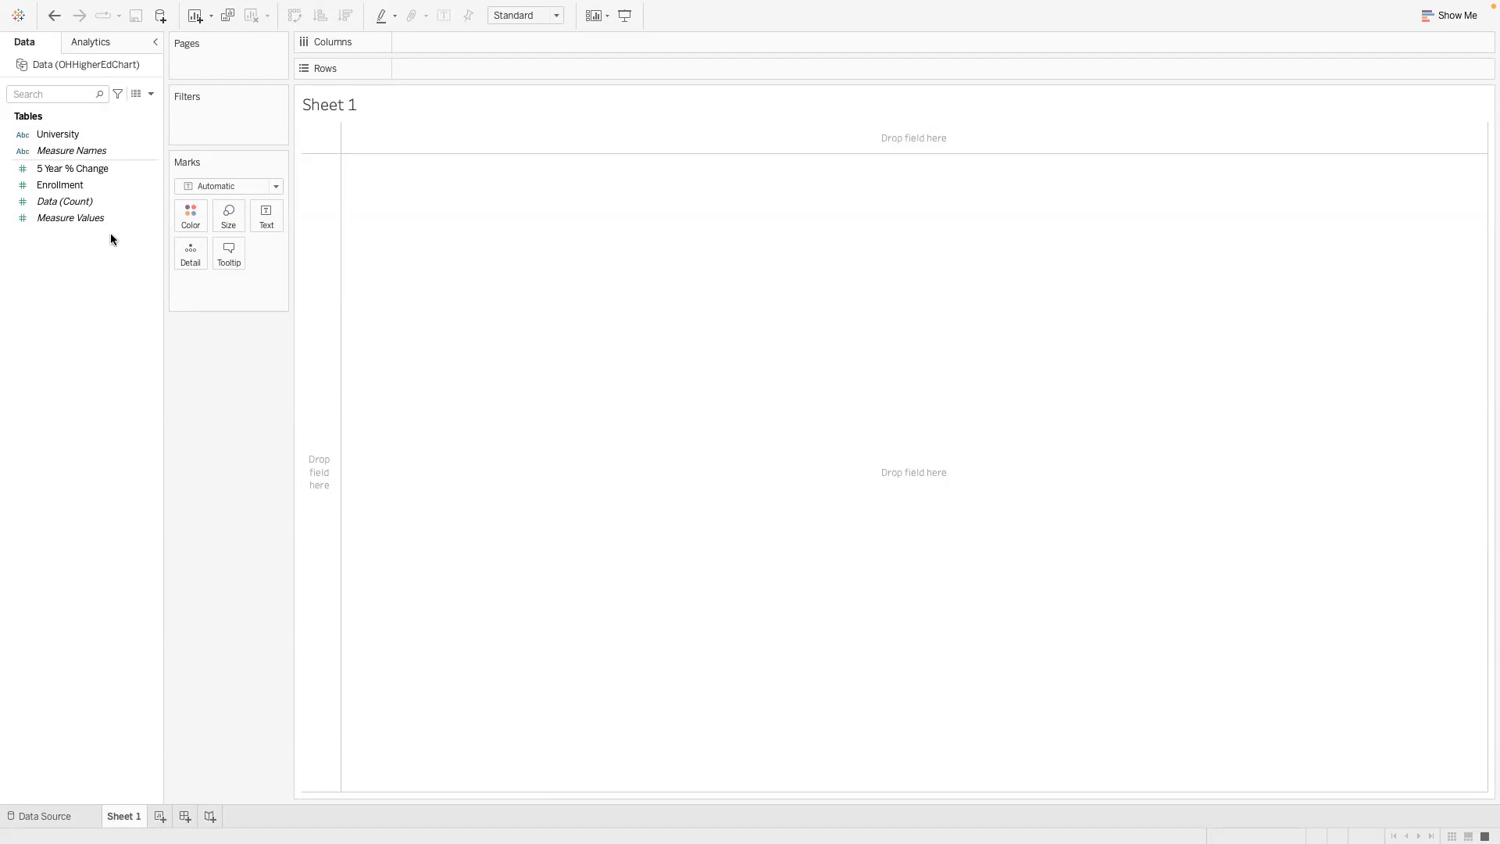
left_click_drag(74, 169, 419, 45)
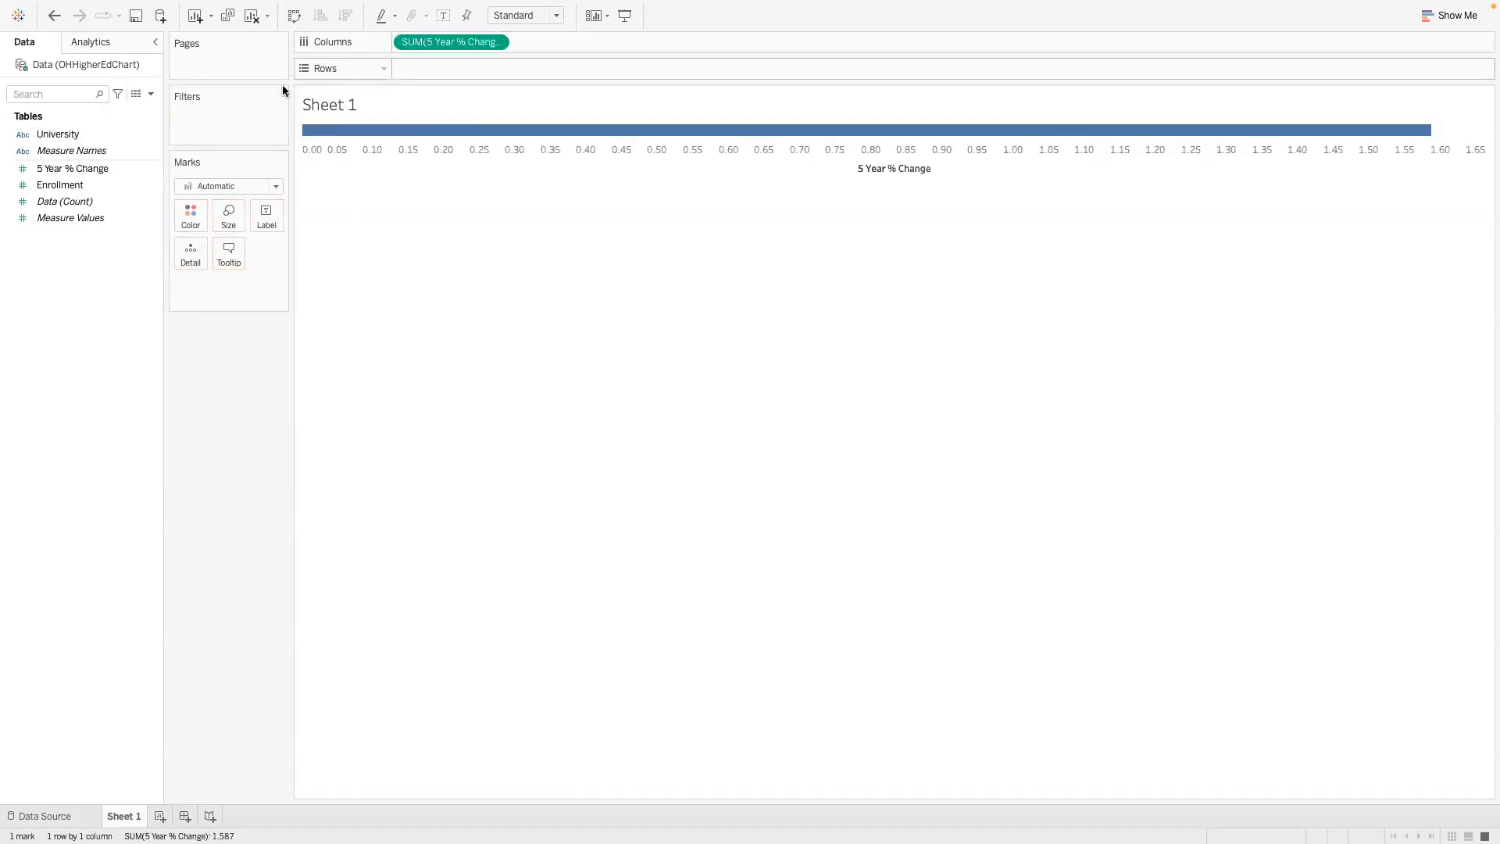
left_click_drag(68, 194, 454, 74)
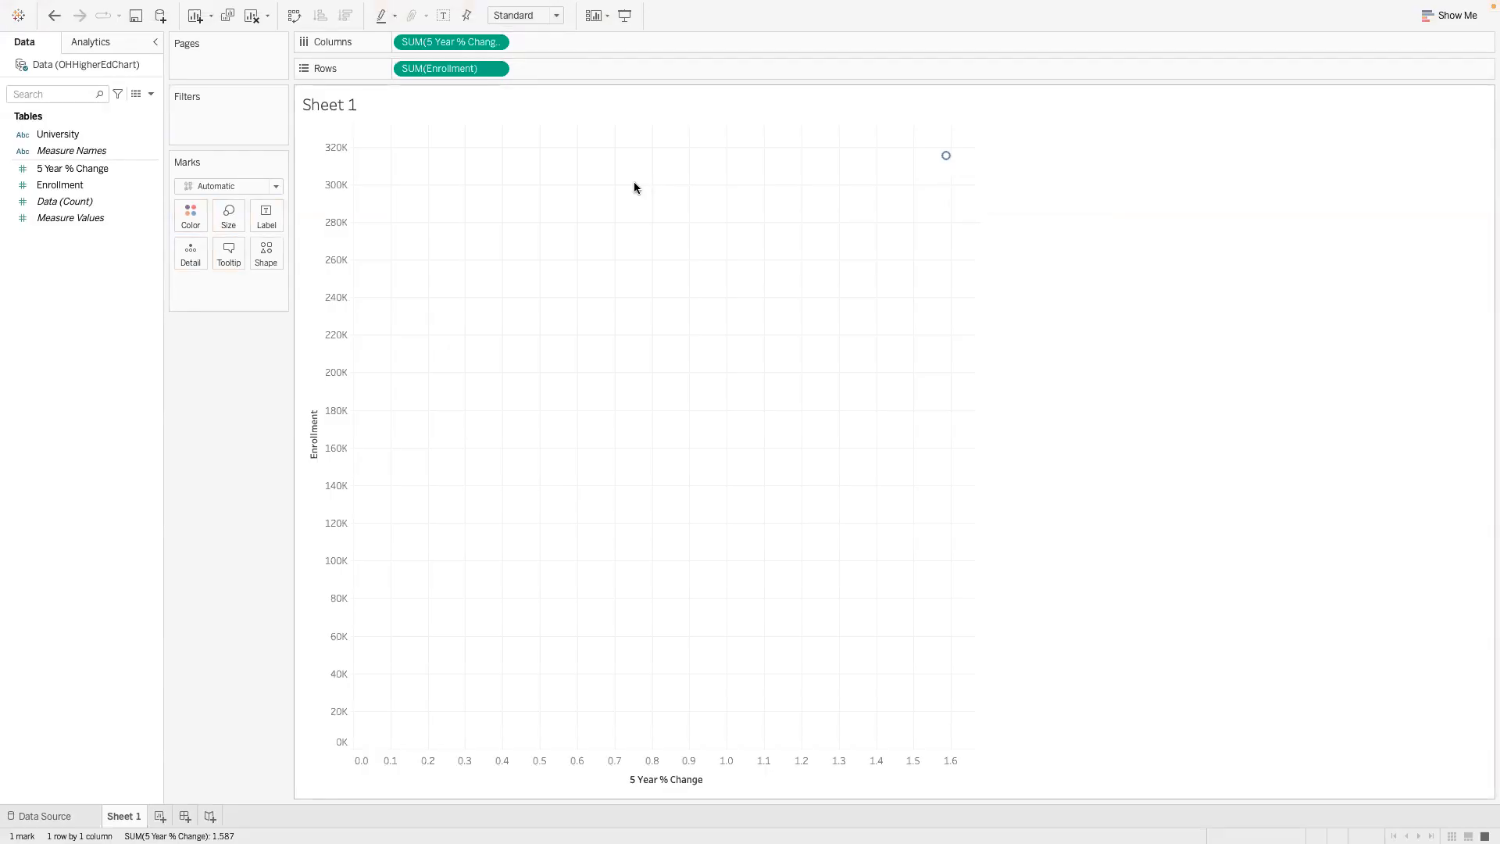
left_click(294, 21)
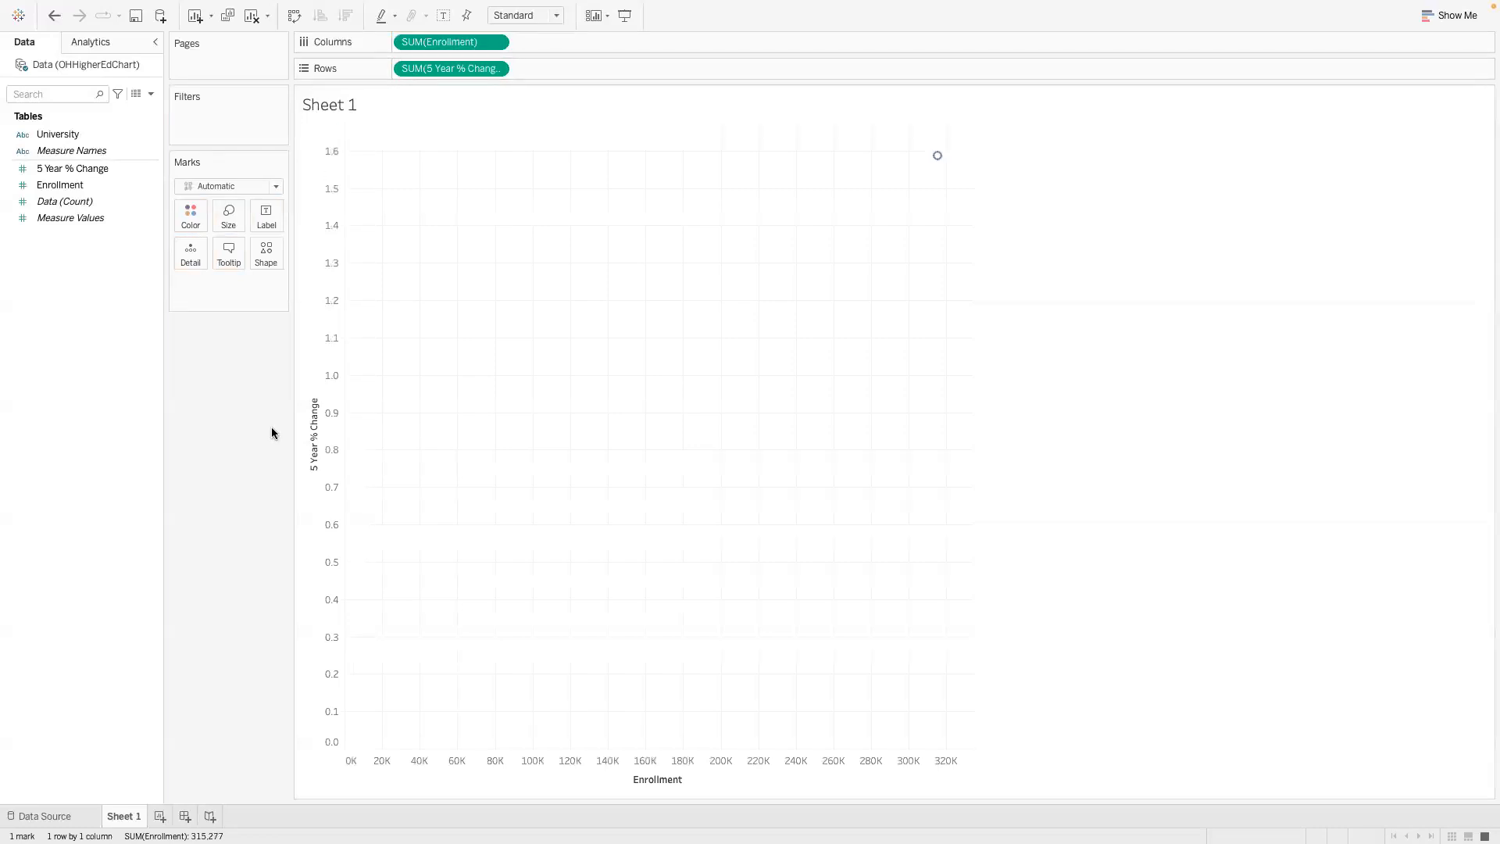
- Turn off measure aggregation so each university is plotted as its own mark, and inspect the highest mark
mouse_move(939, 157)
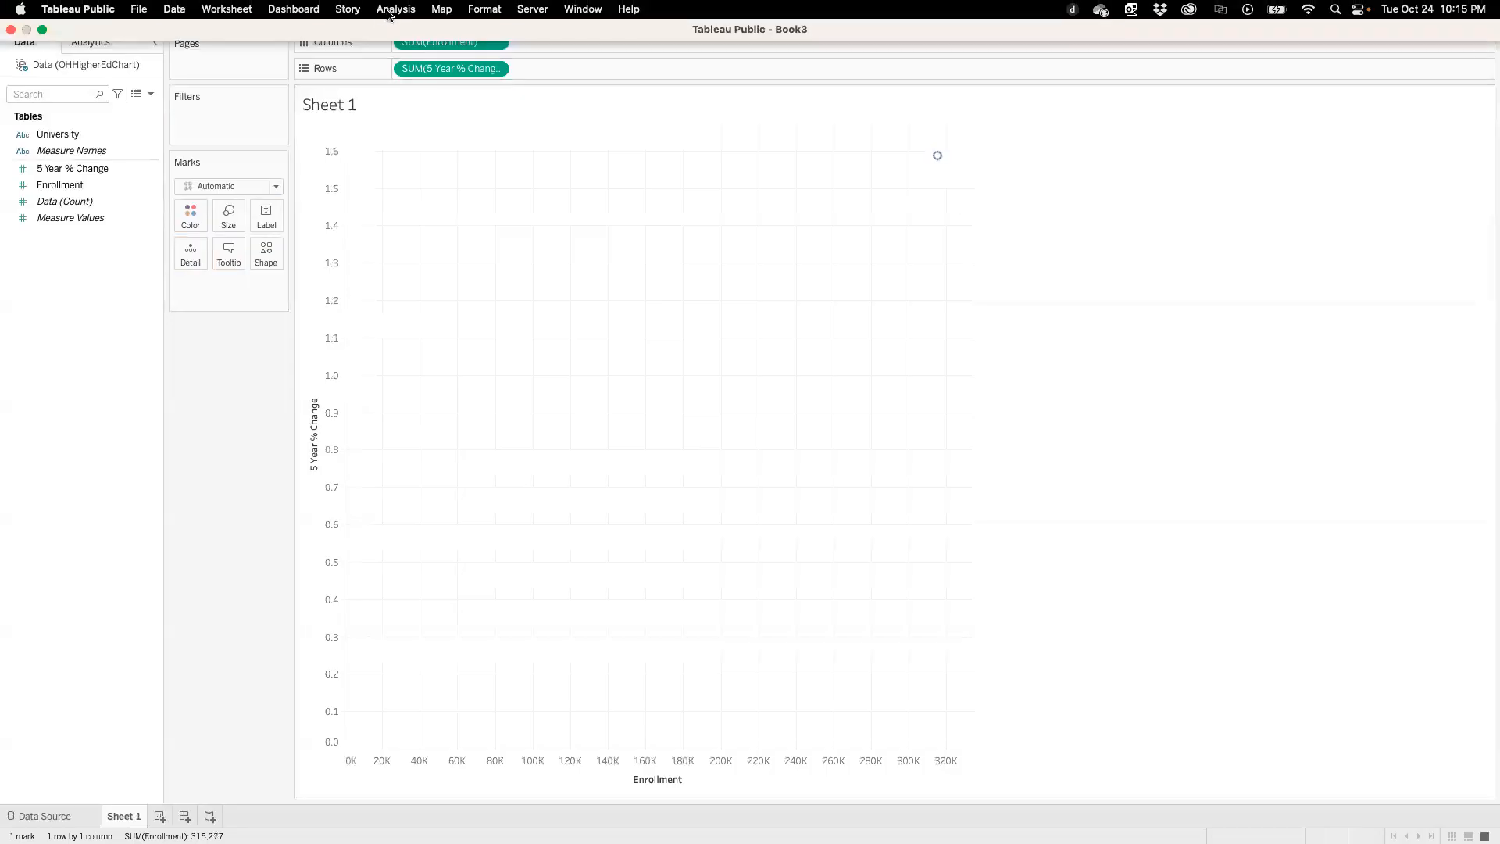
left_click(395, 9)
left_click(410, 52)
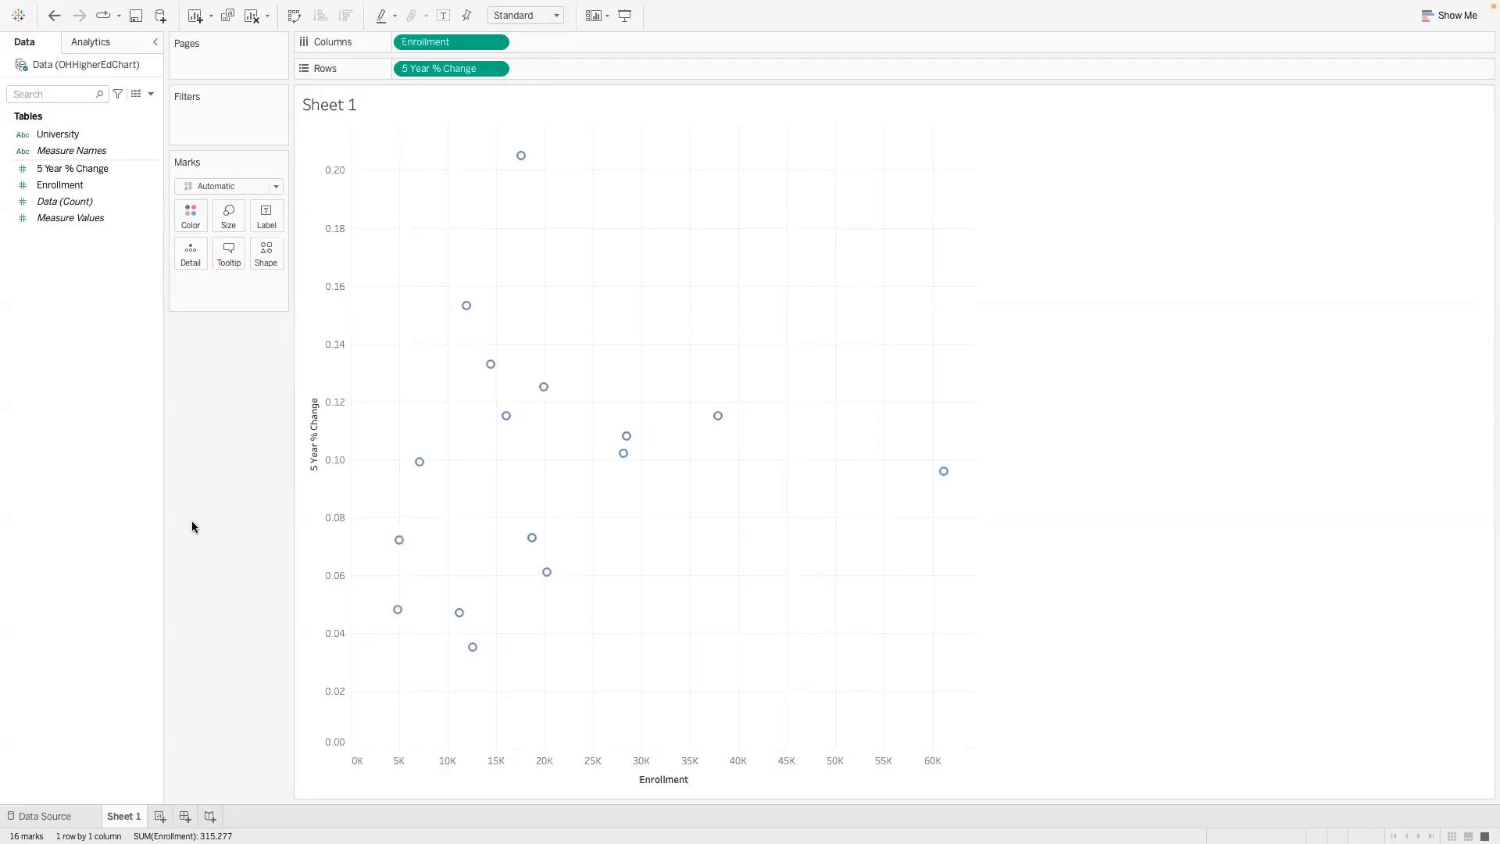
mouse_move(523, 158)
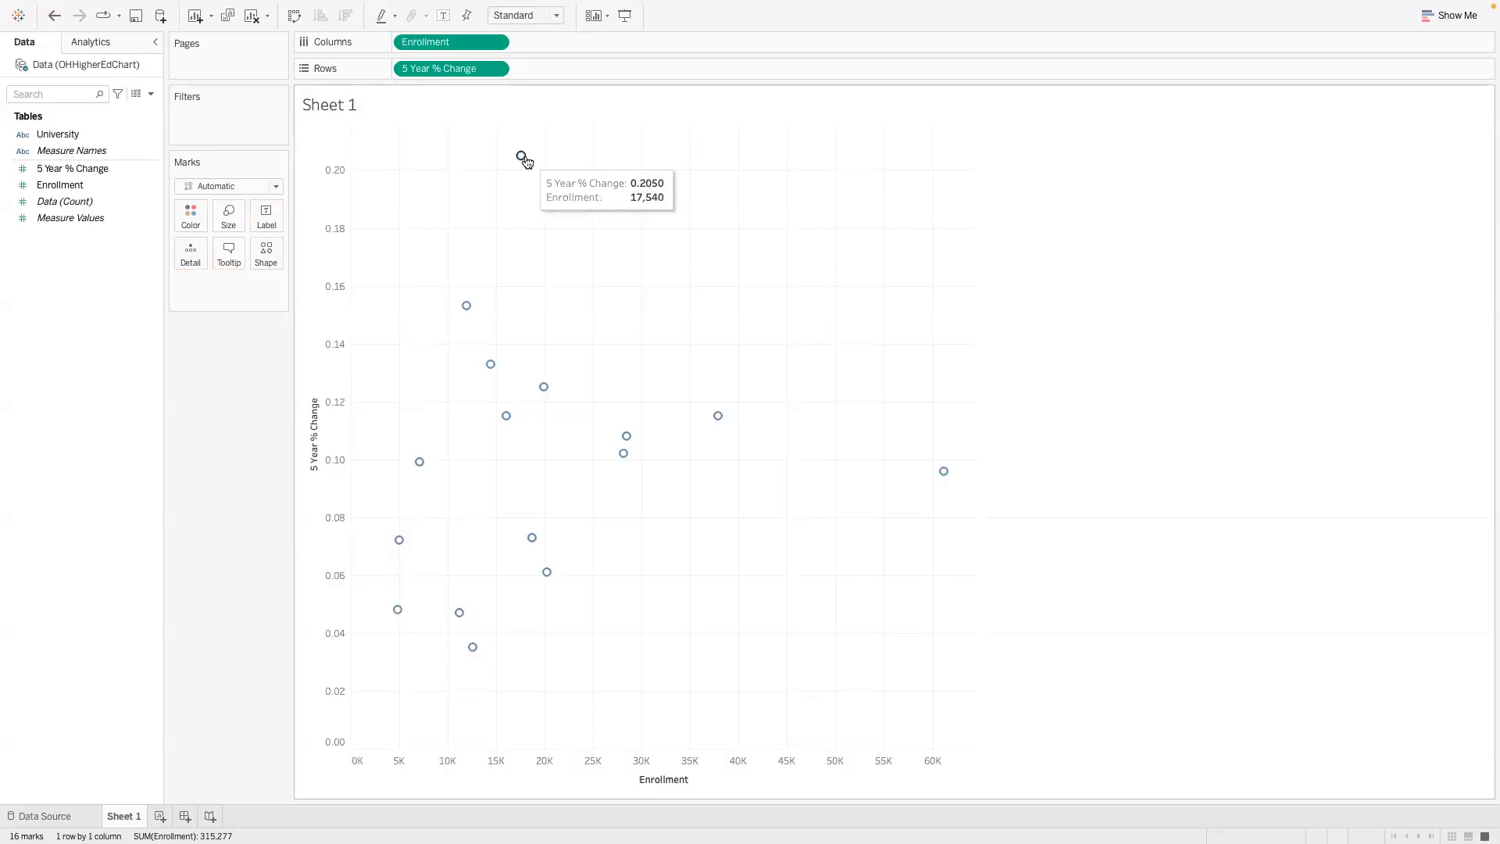
- Try the Percentage number format with two decimal places on the 5 Year % Change axis, and undo that format
left_click(496, 70)
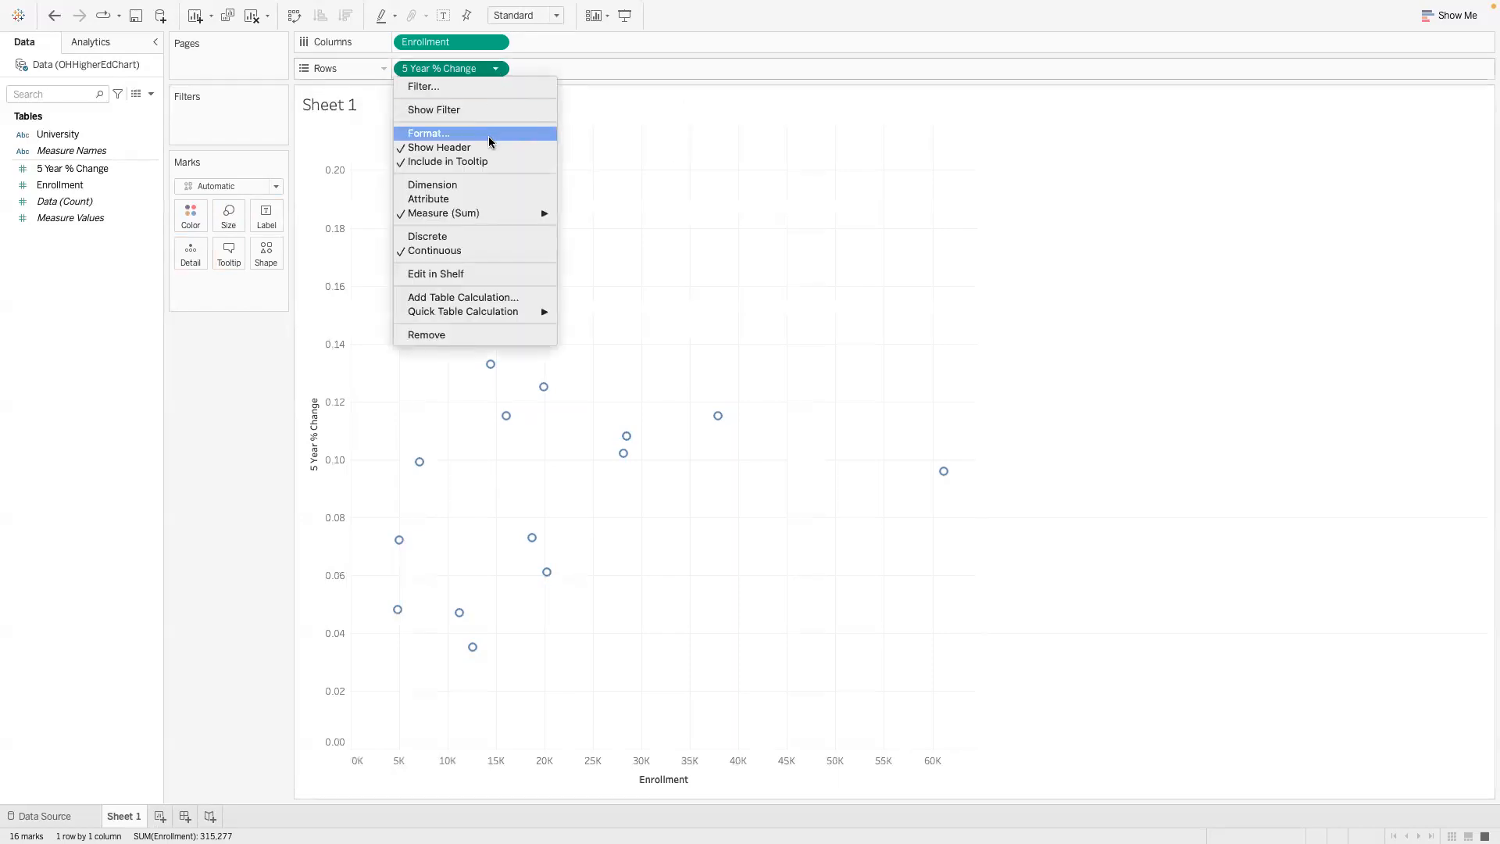
mouse_move(491, 214)
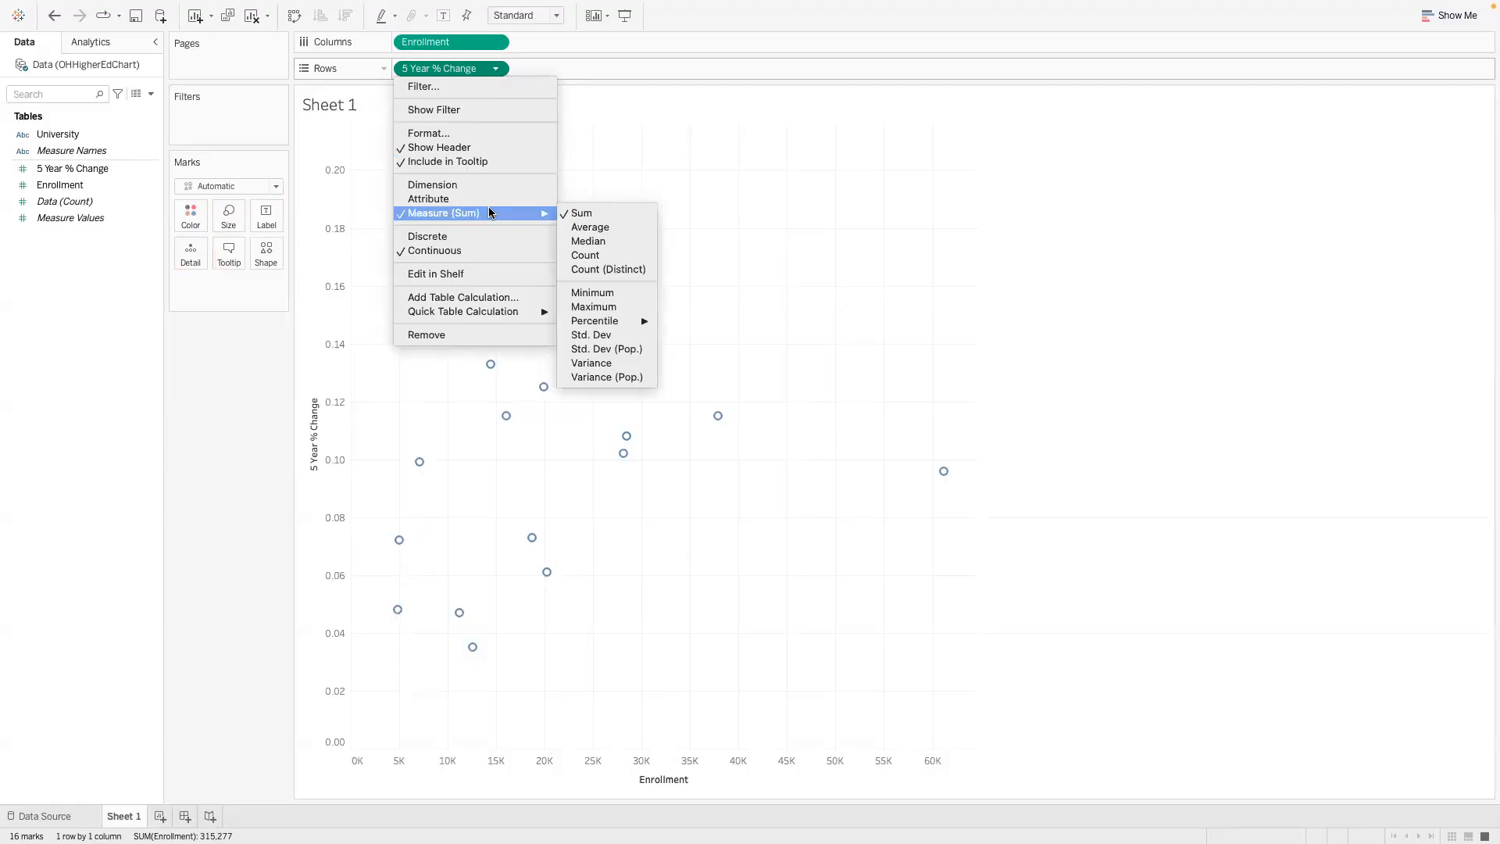
mouse_move(493, 314)
left_click(479, 135)
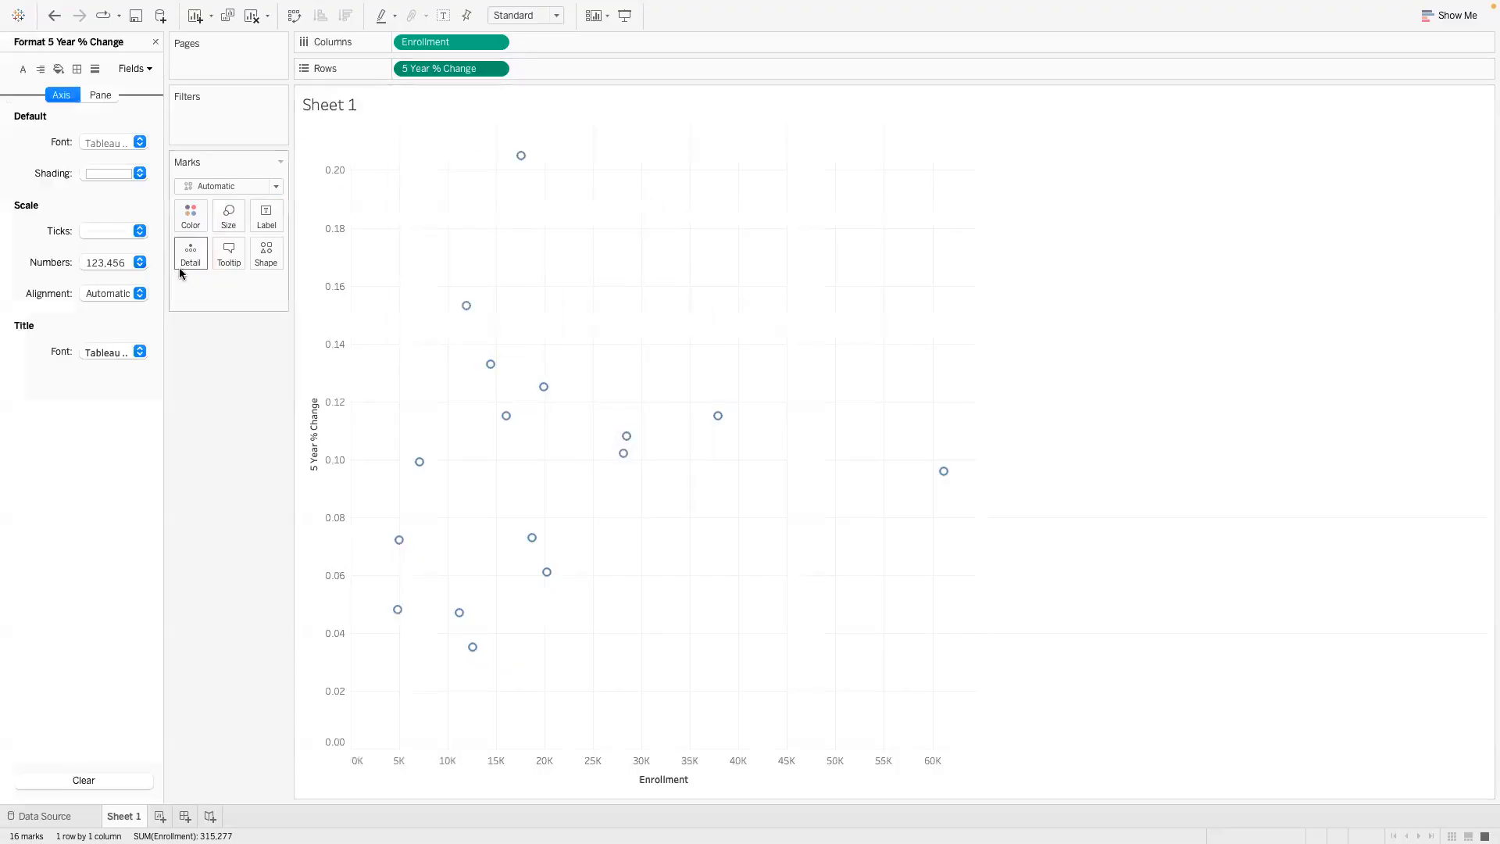
left_click(139, 262)
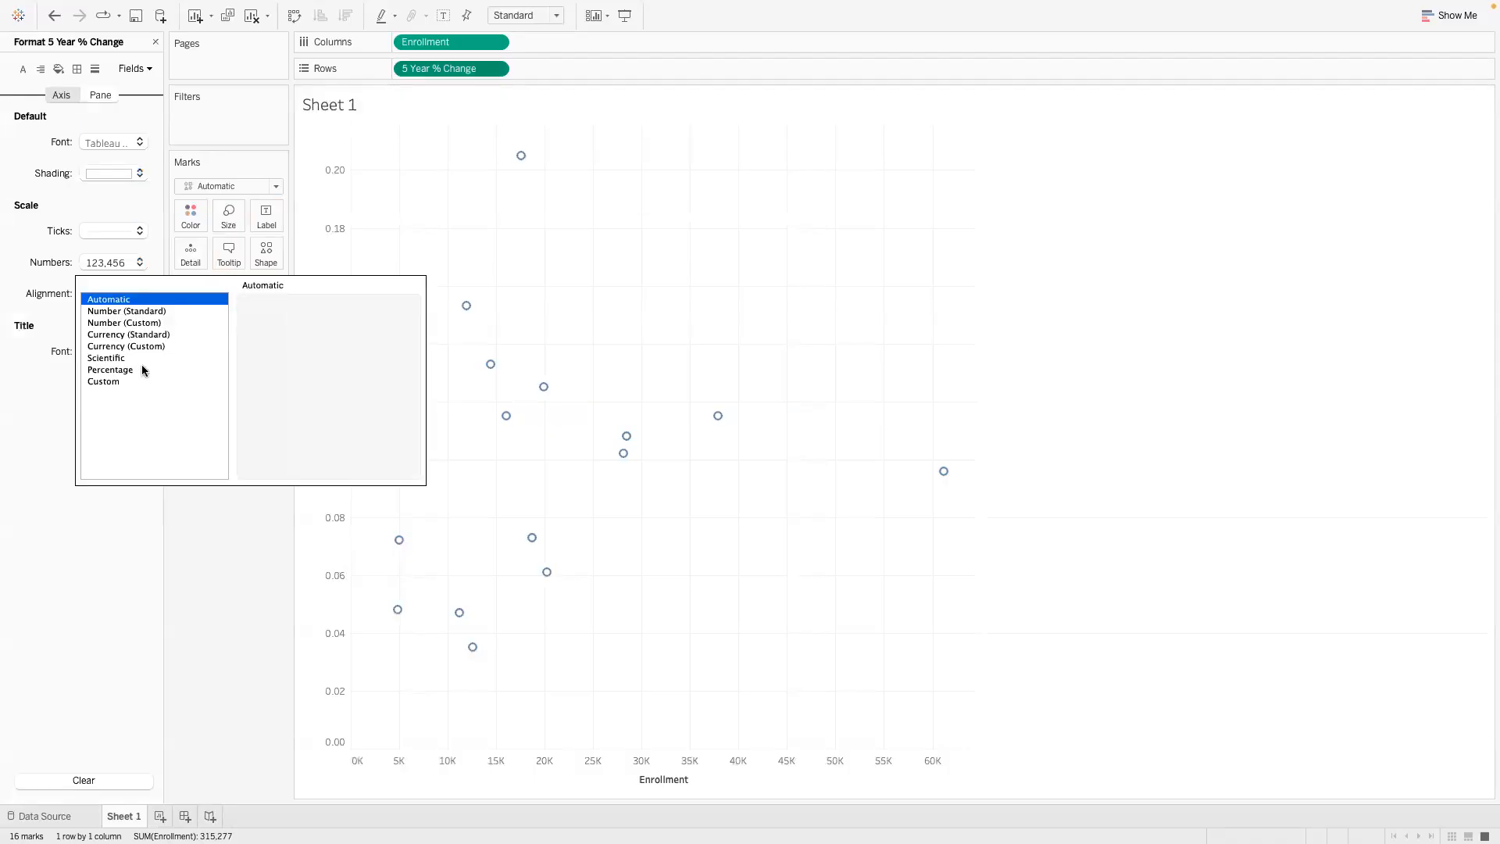
left_click(110, 369)
left_click(179, 512)
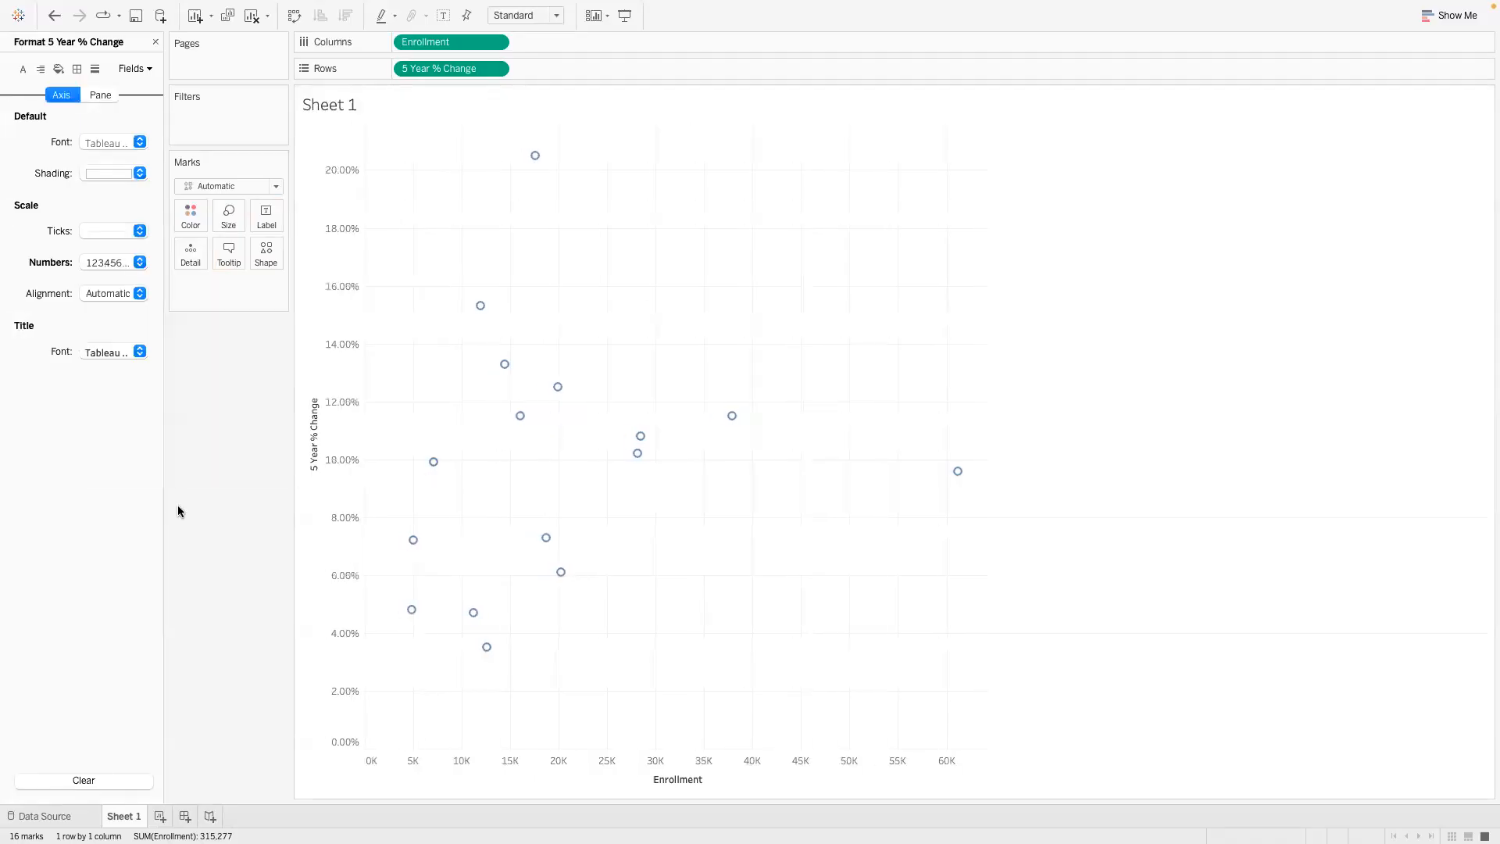
mouse_move(535, 158)
left_click(54, 15)
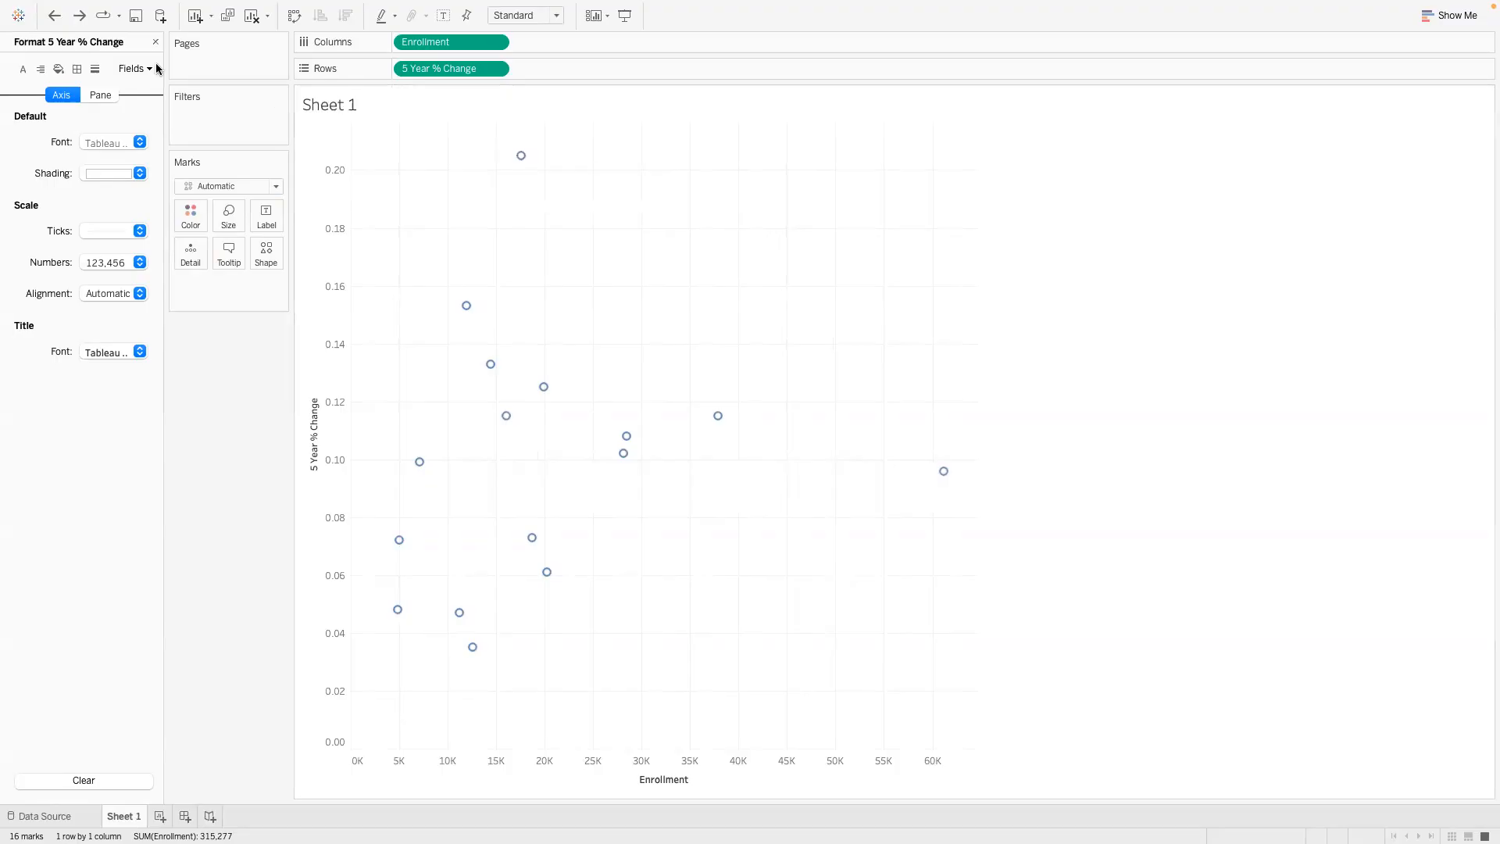
- Format the 5 Year % Change axis numbers as Percentage with 0 decimal places
left_click(497, 70)
left_click(490, 134)
left_click(139, 263)
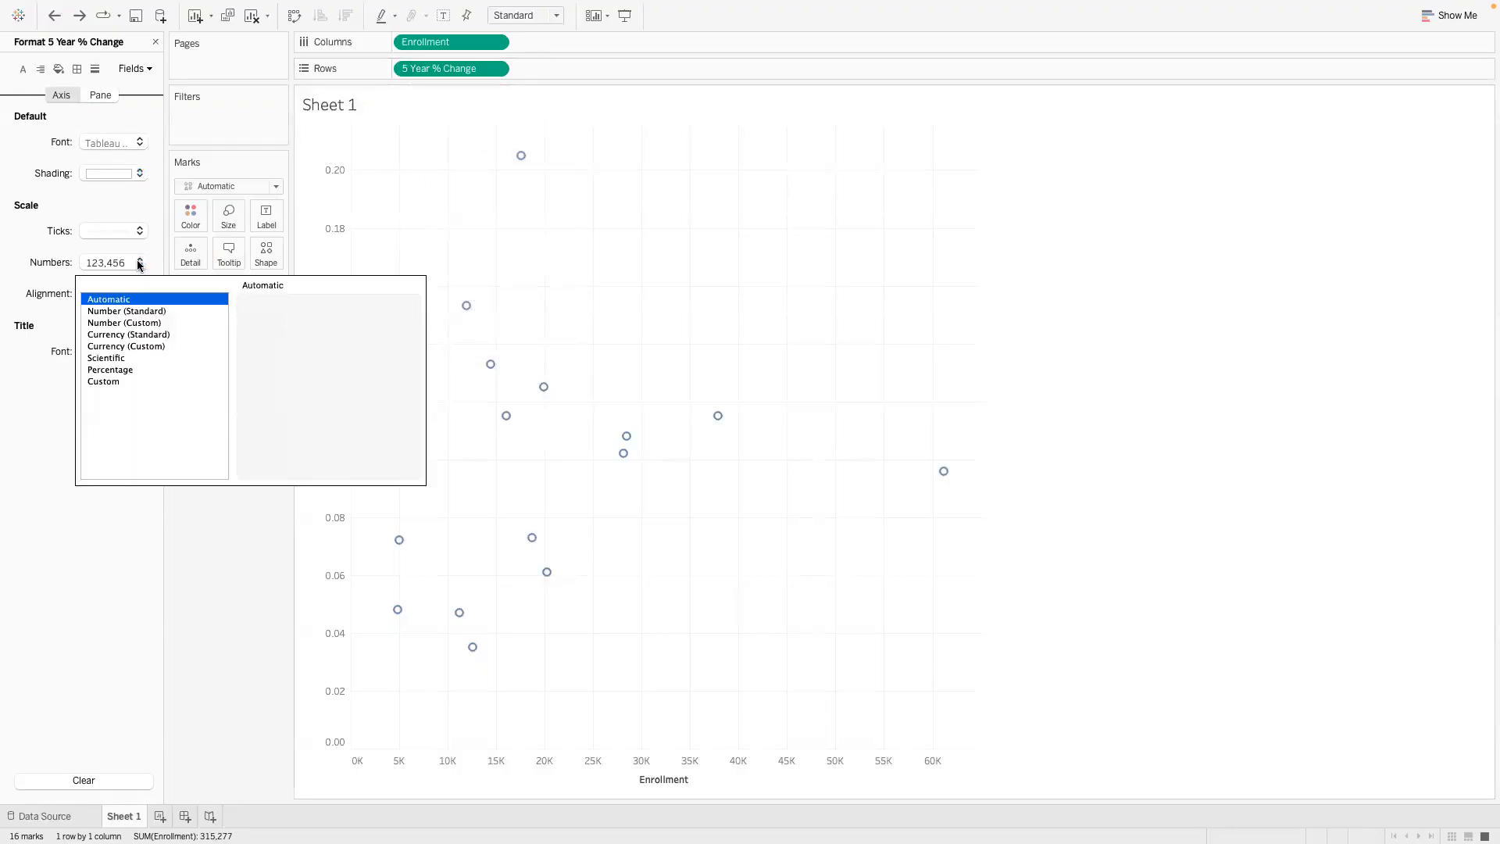
left_click(111, 371)
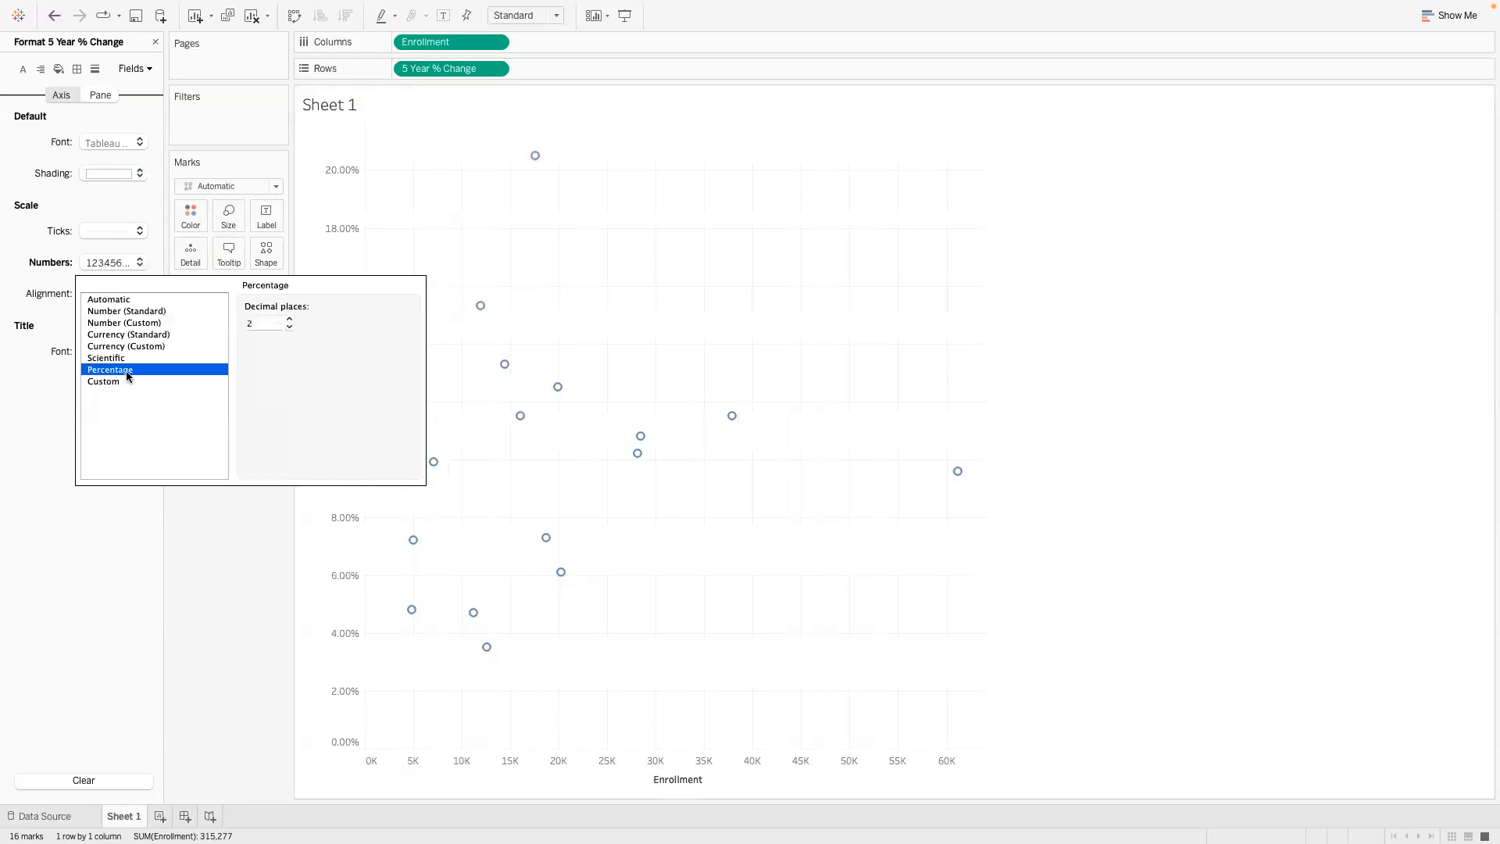
left_click(292, 326)
left_click(291, 327)
left_click(214, 542)
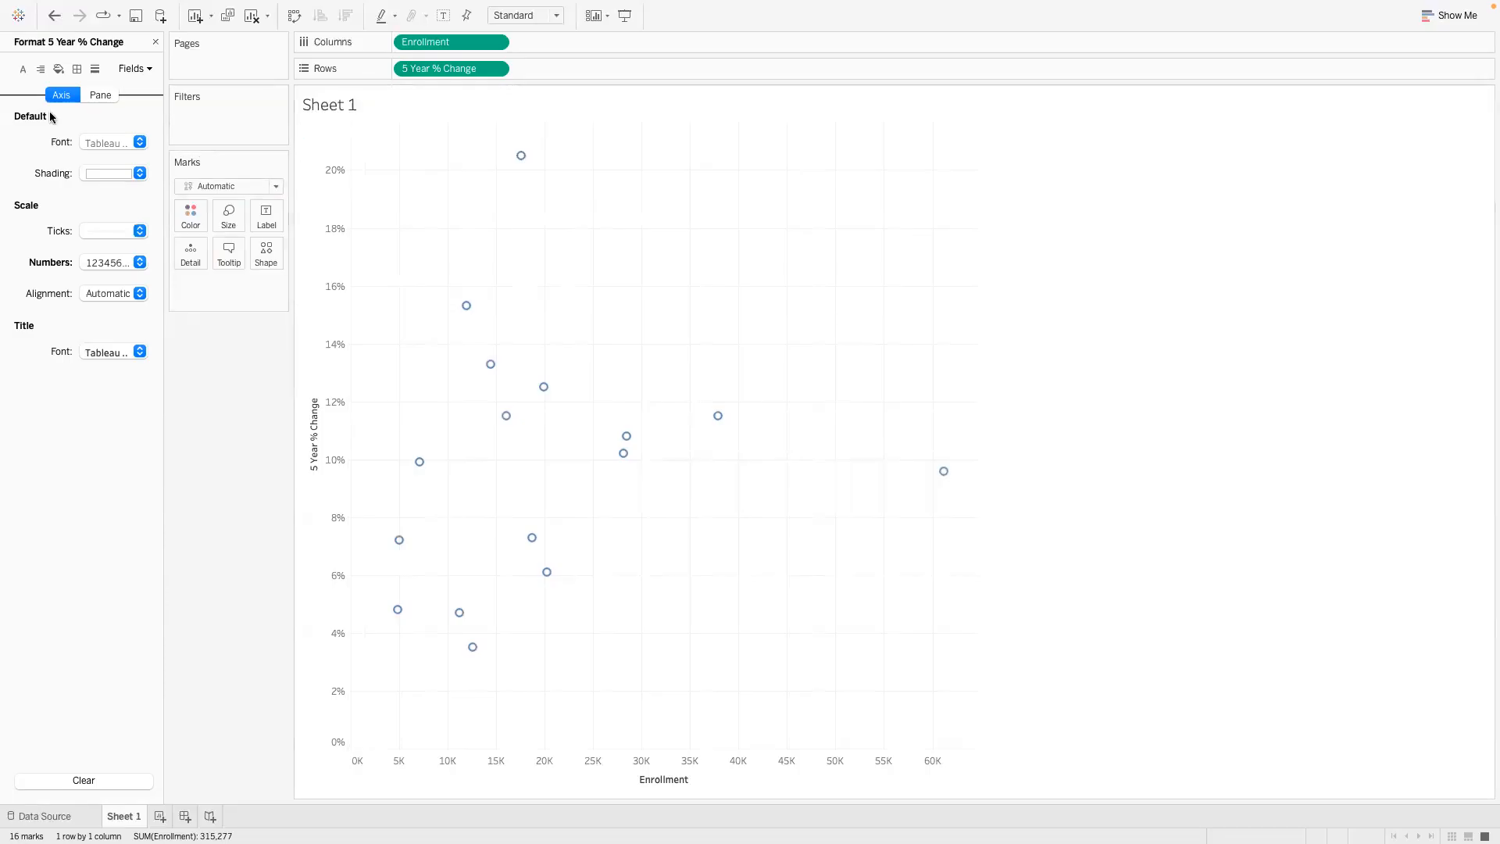
- Set the worksheet's default font to size 12 and black
left_click(23, 69)
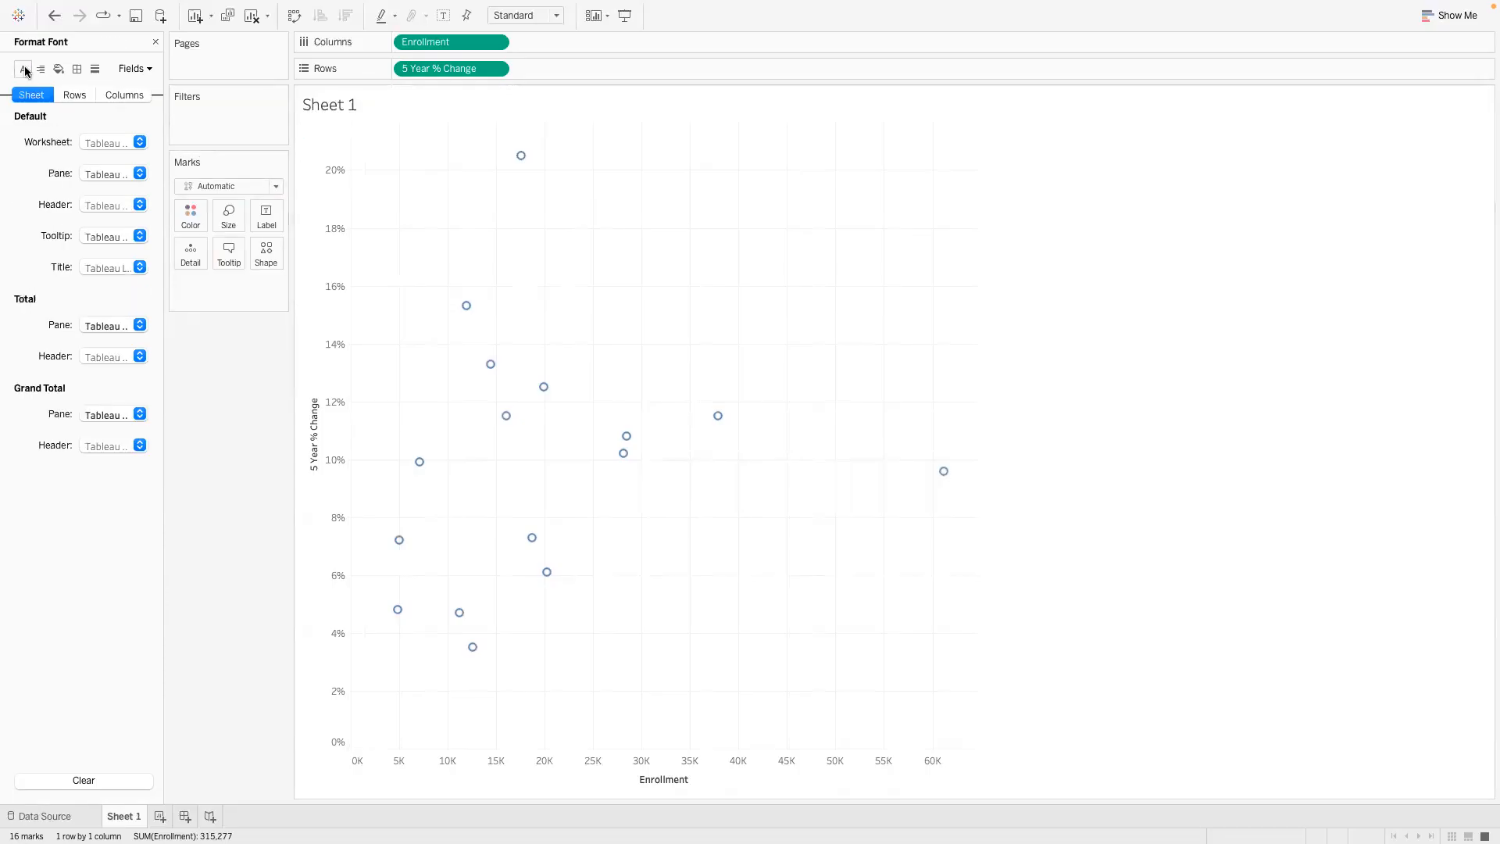
left_click(139, 143)
left_click(109, 198)
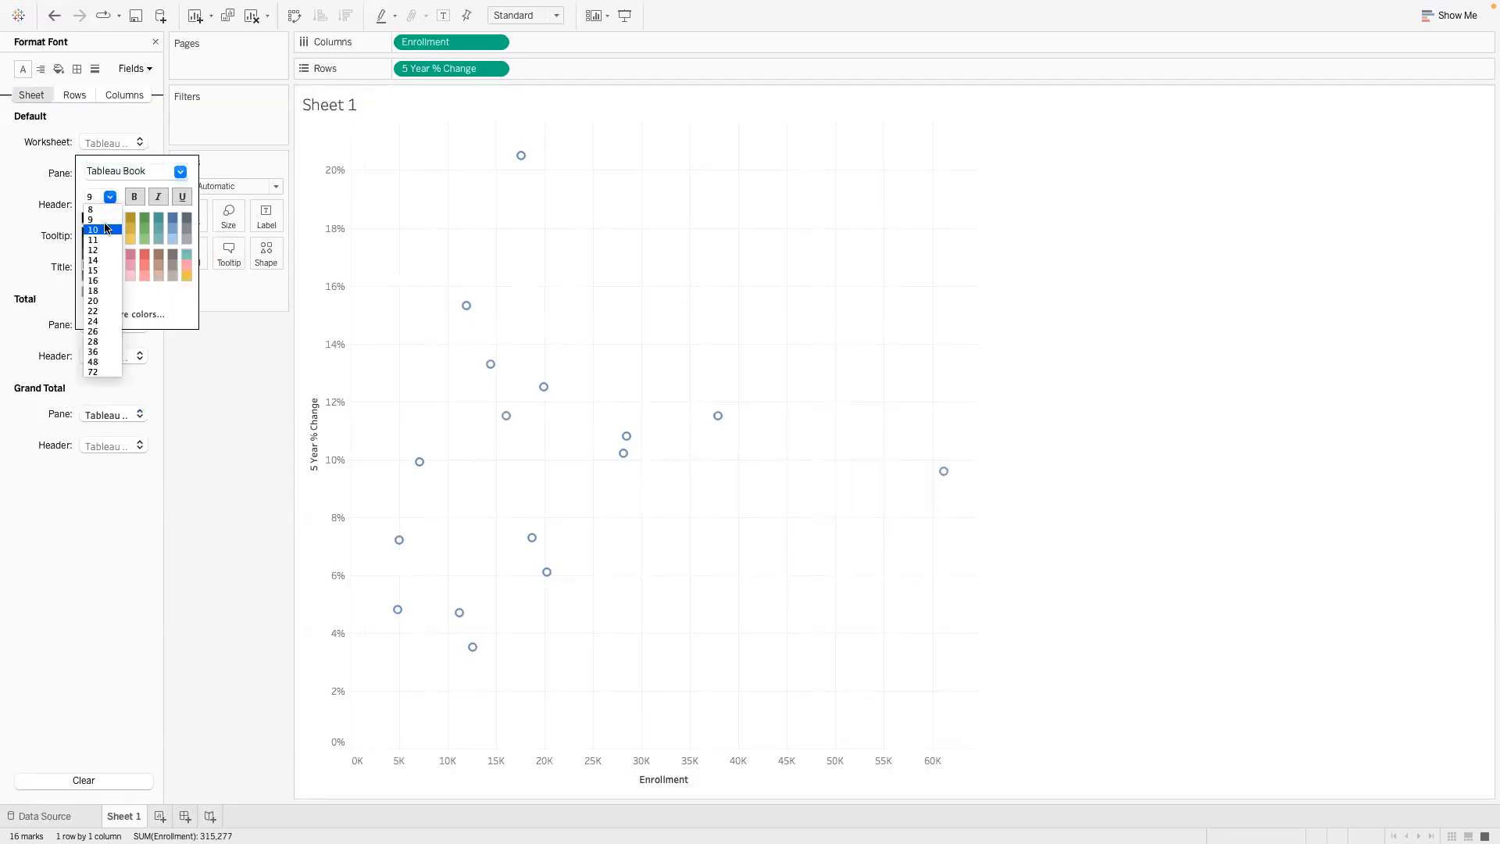
left_click(103, 251)
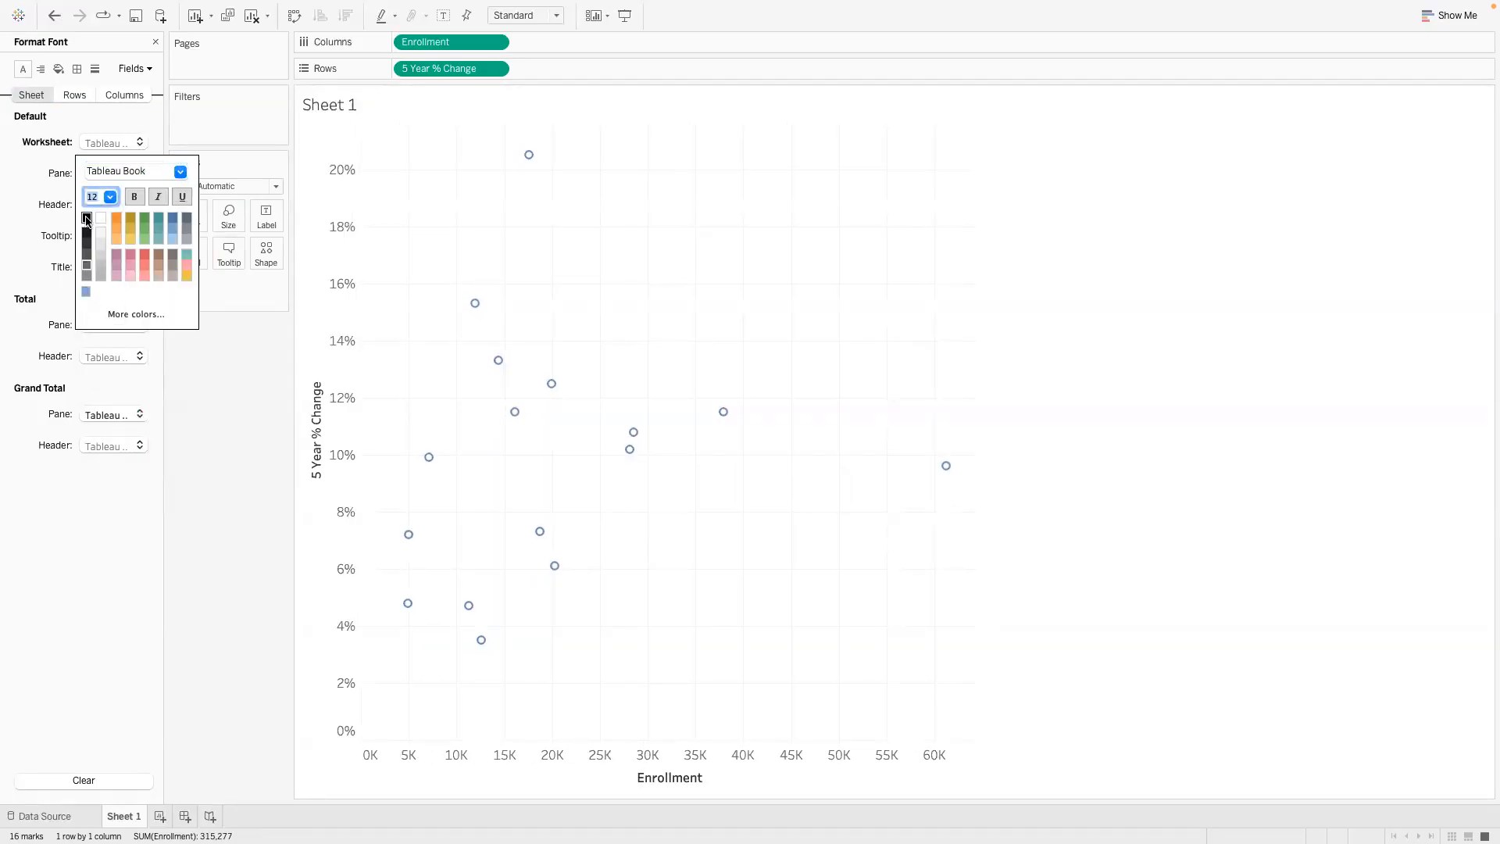
left_click(218, 386)
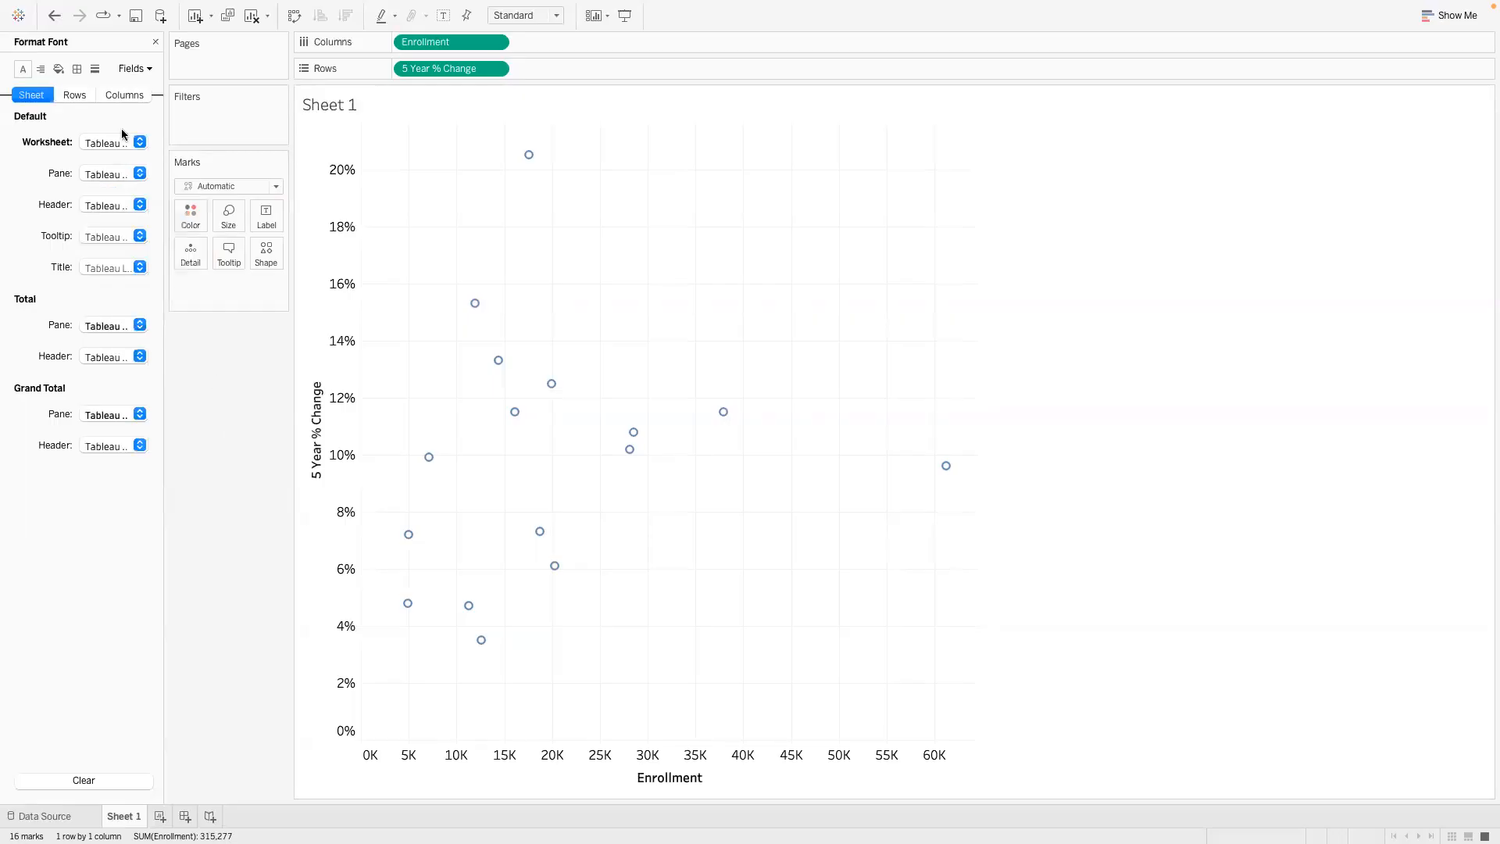
- Format the worksheet's lines with solid black axis rulers and set the grid lines to None
left_click(96, 72)
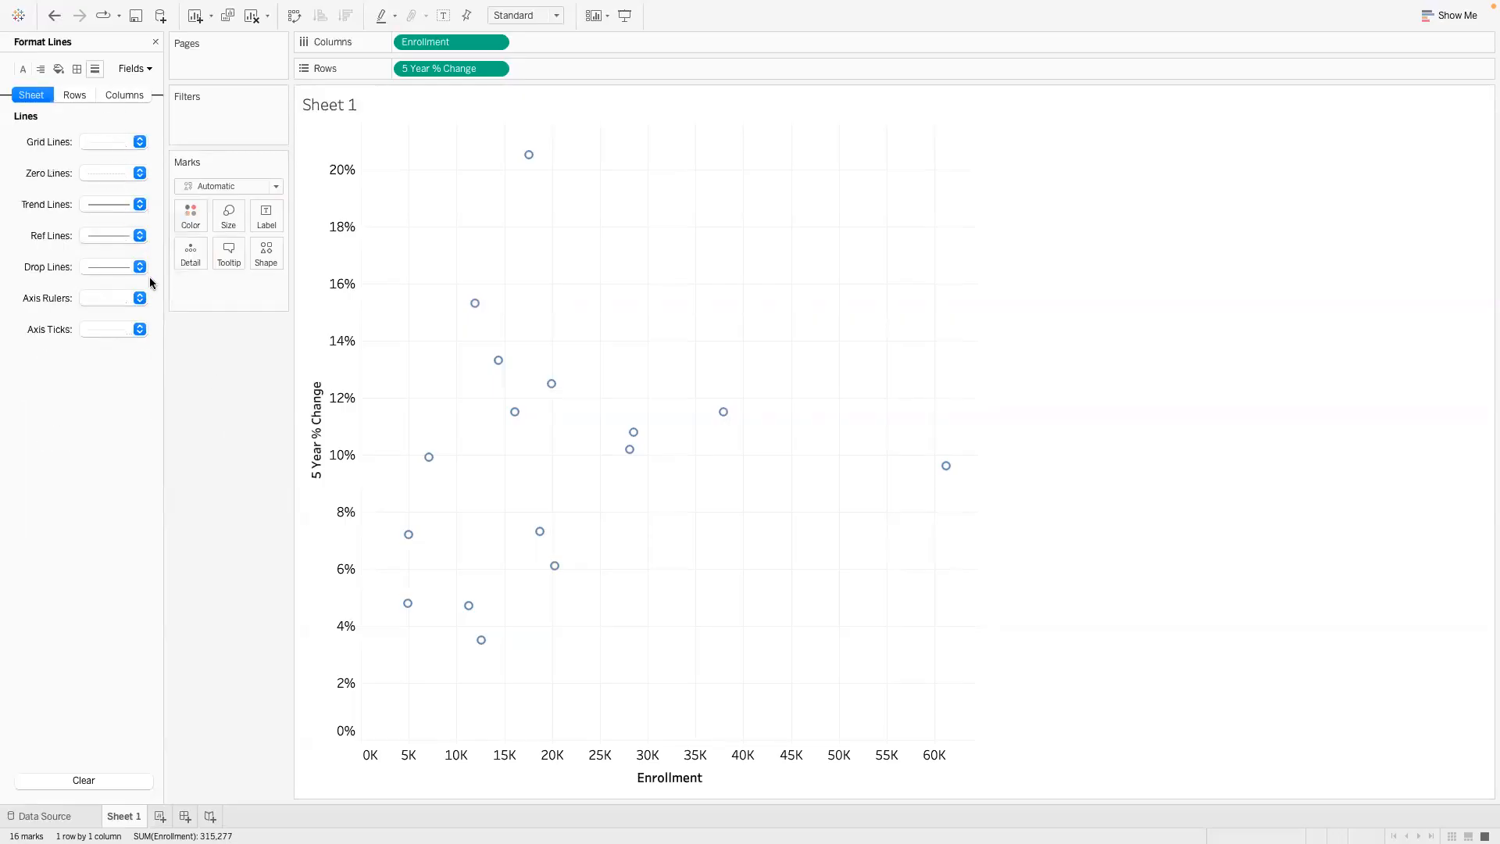
left_click(141, 298)
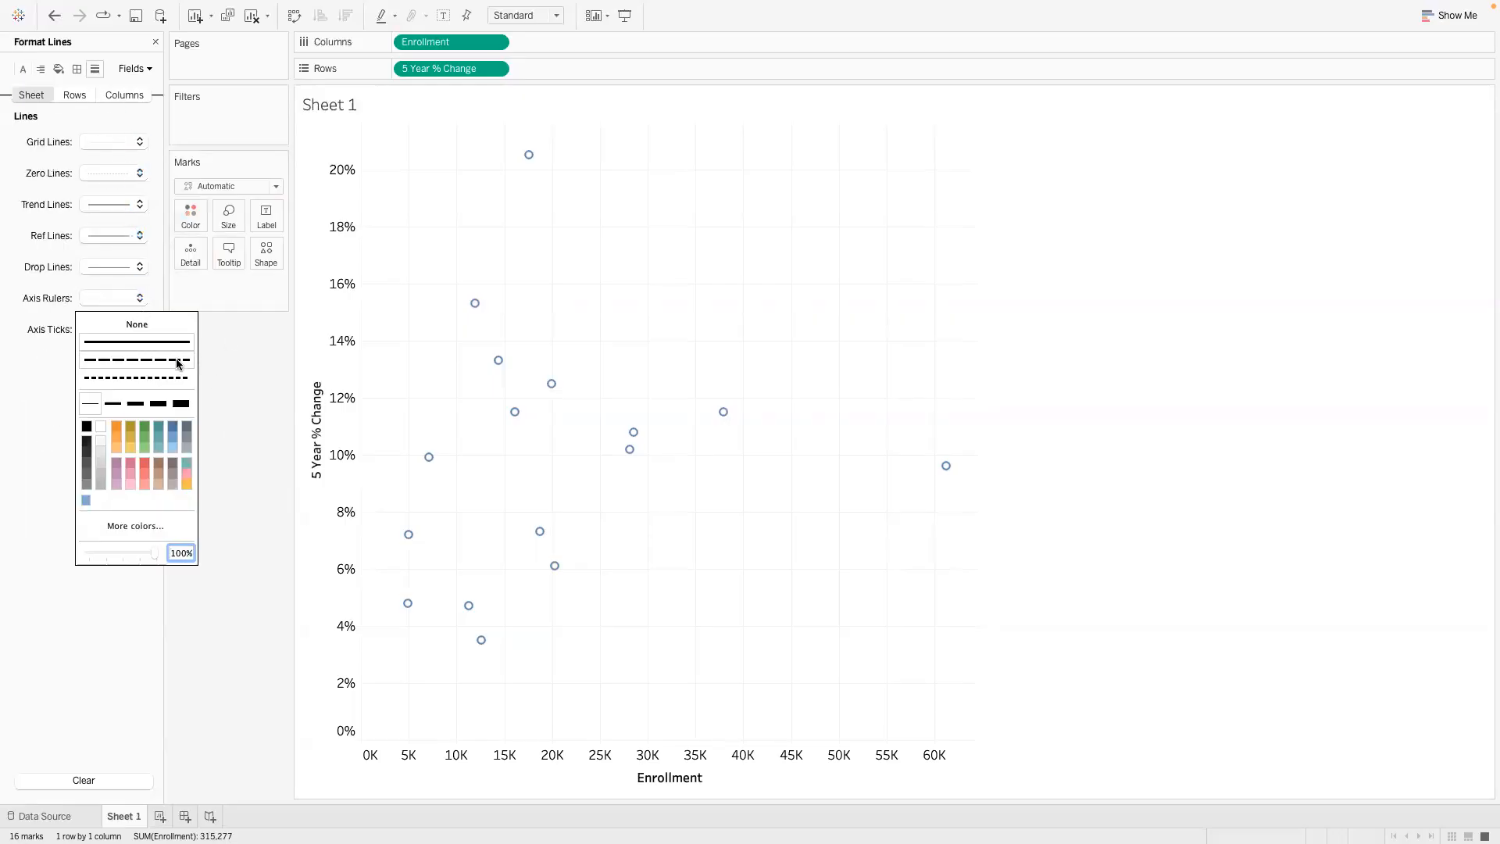
left_click(89, 428)
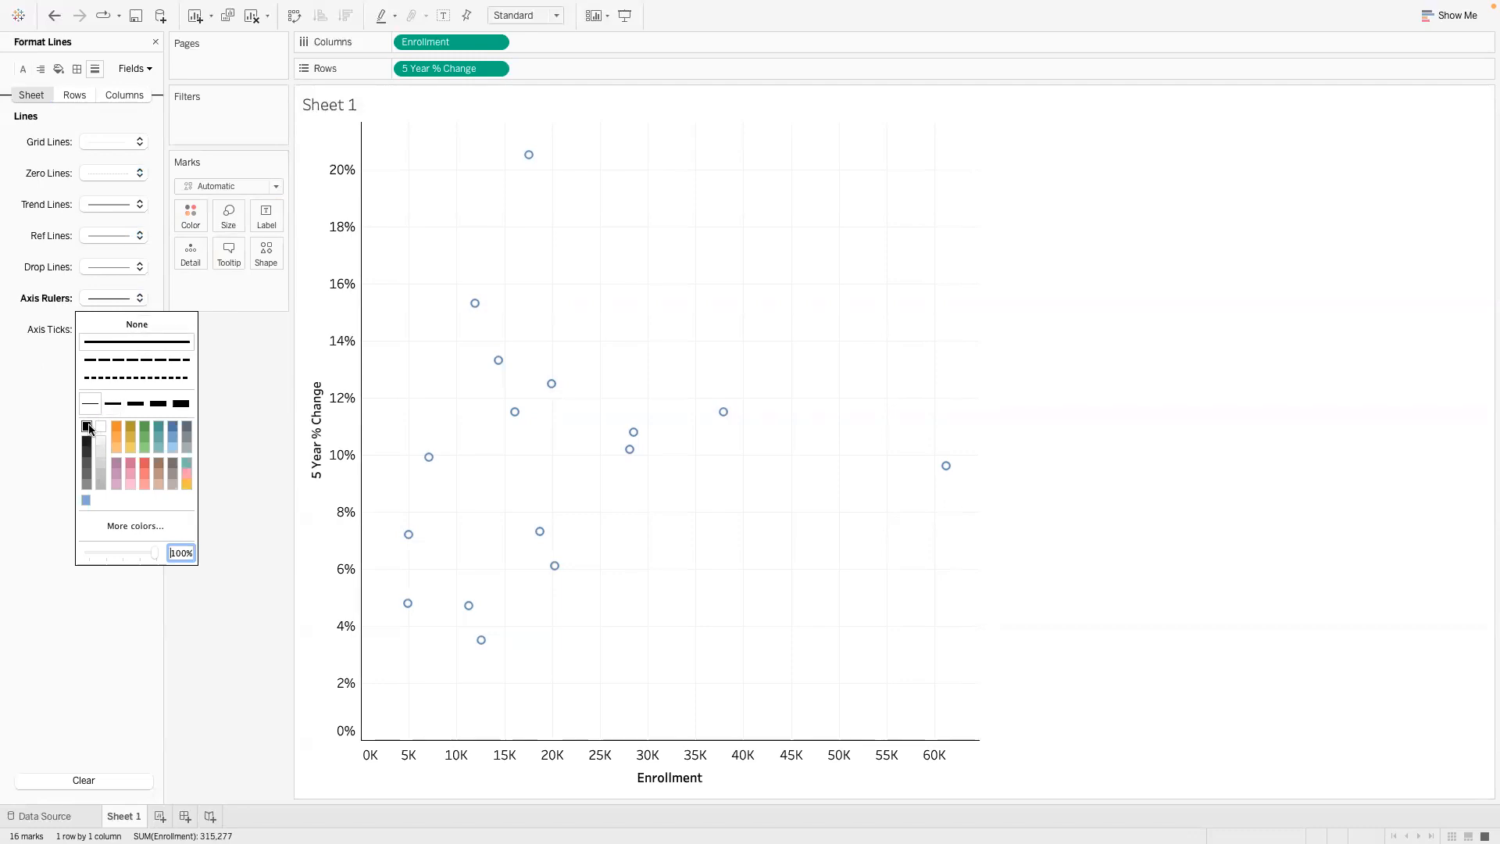
left_click(259, 415)
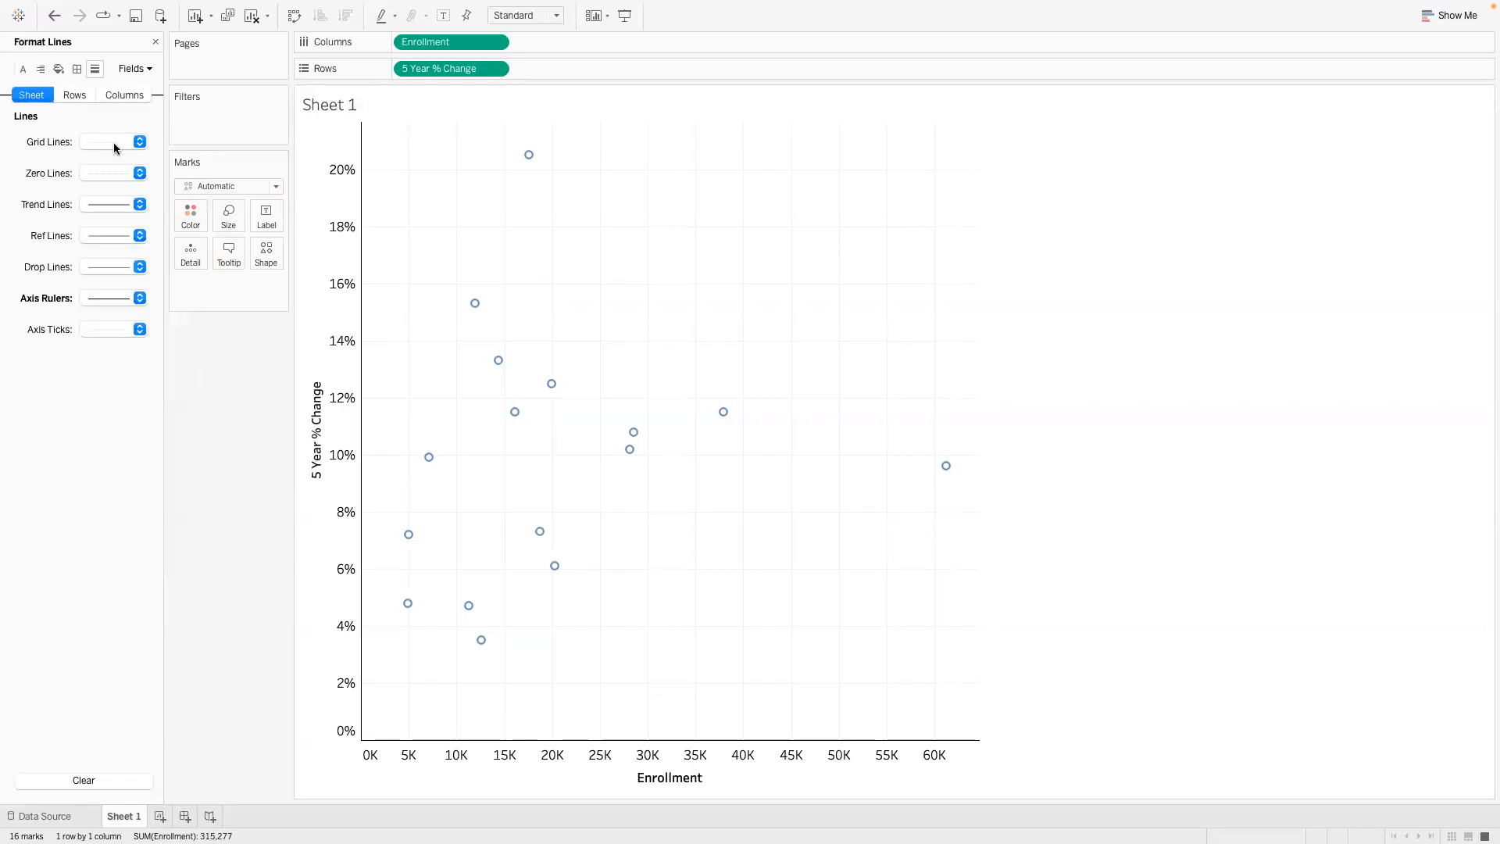
left_click(139, 142)
left_click(138, 165)
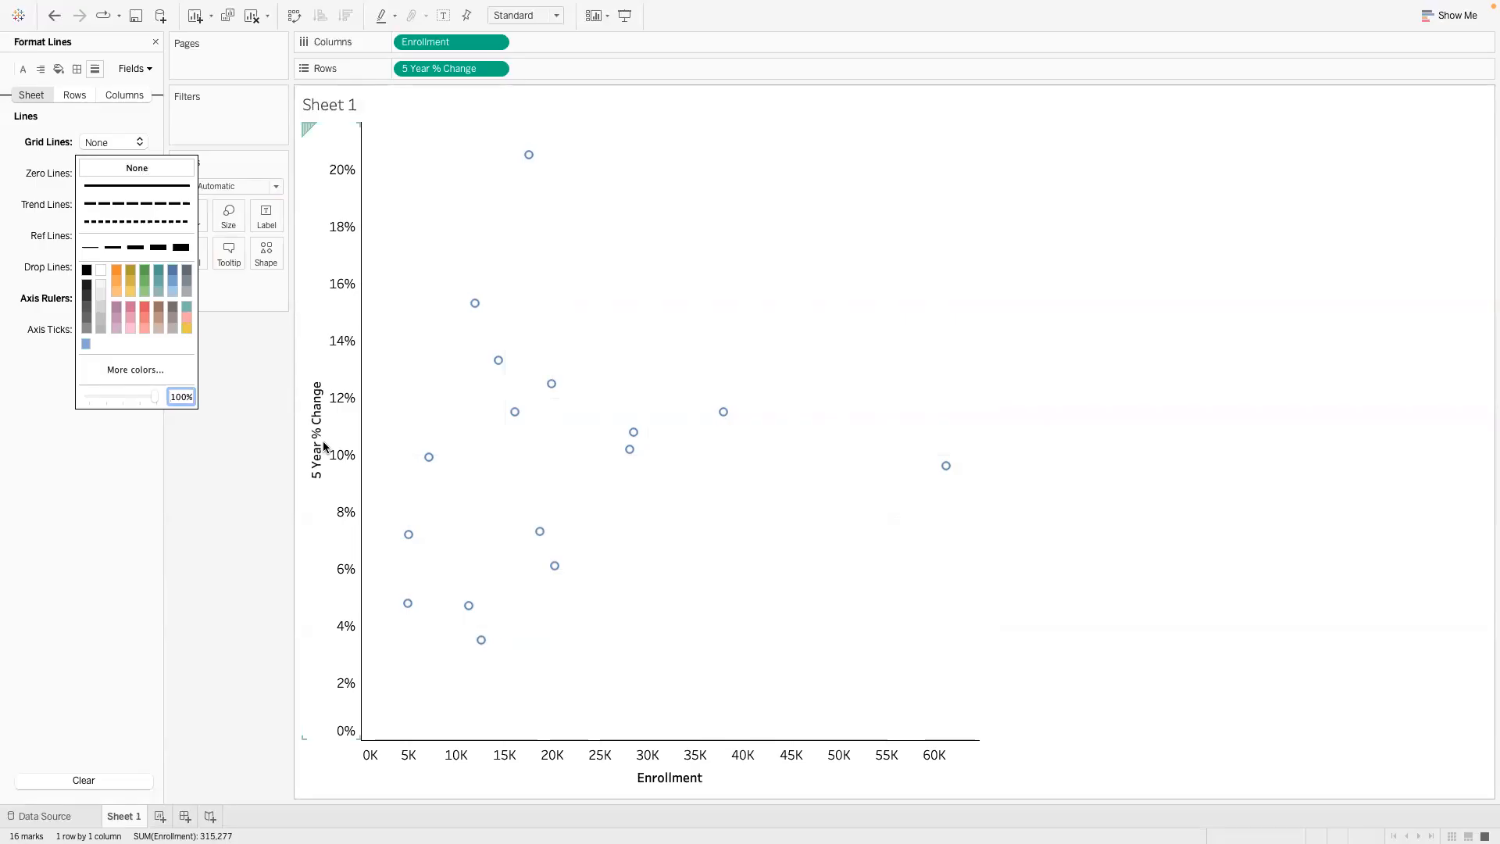
left_click(228, 490)
- Change the shape of the chart's marks to filled circles
left_click(228, 215)
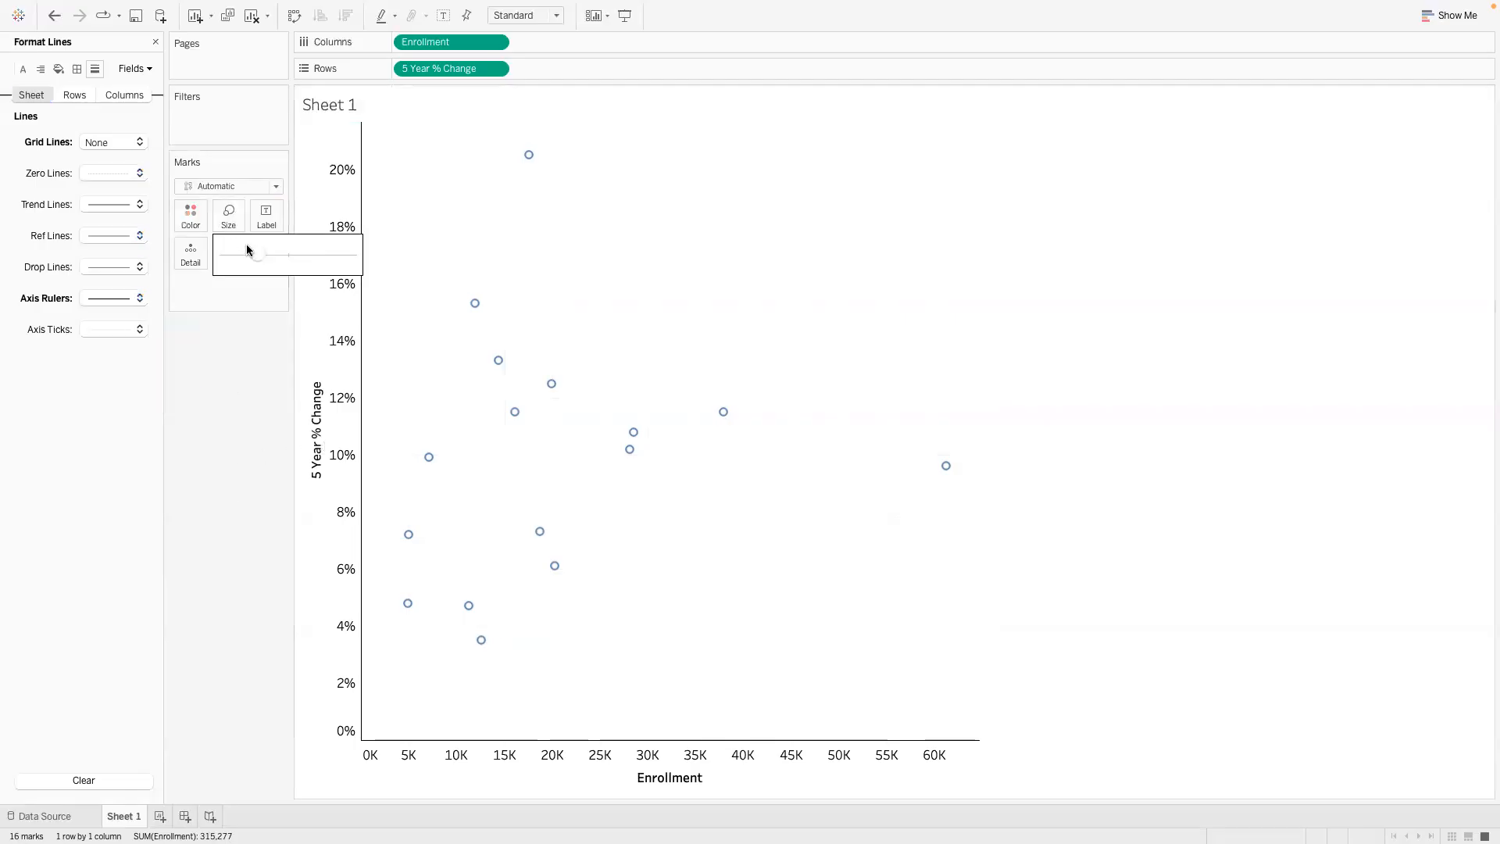
left_click(242, 338)
left_click(267, 254)
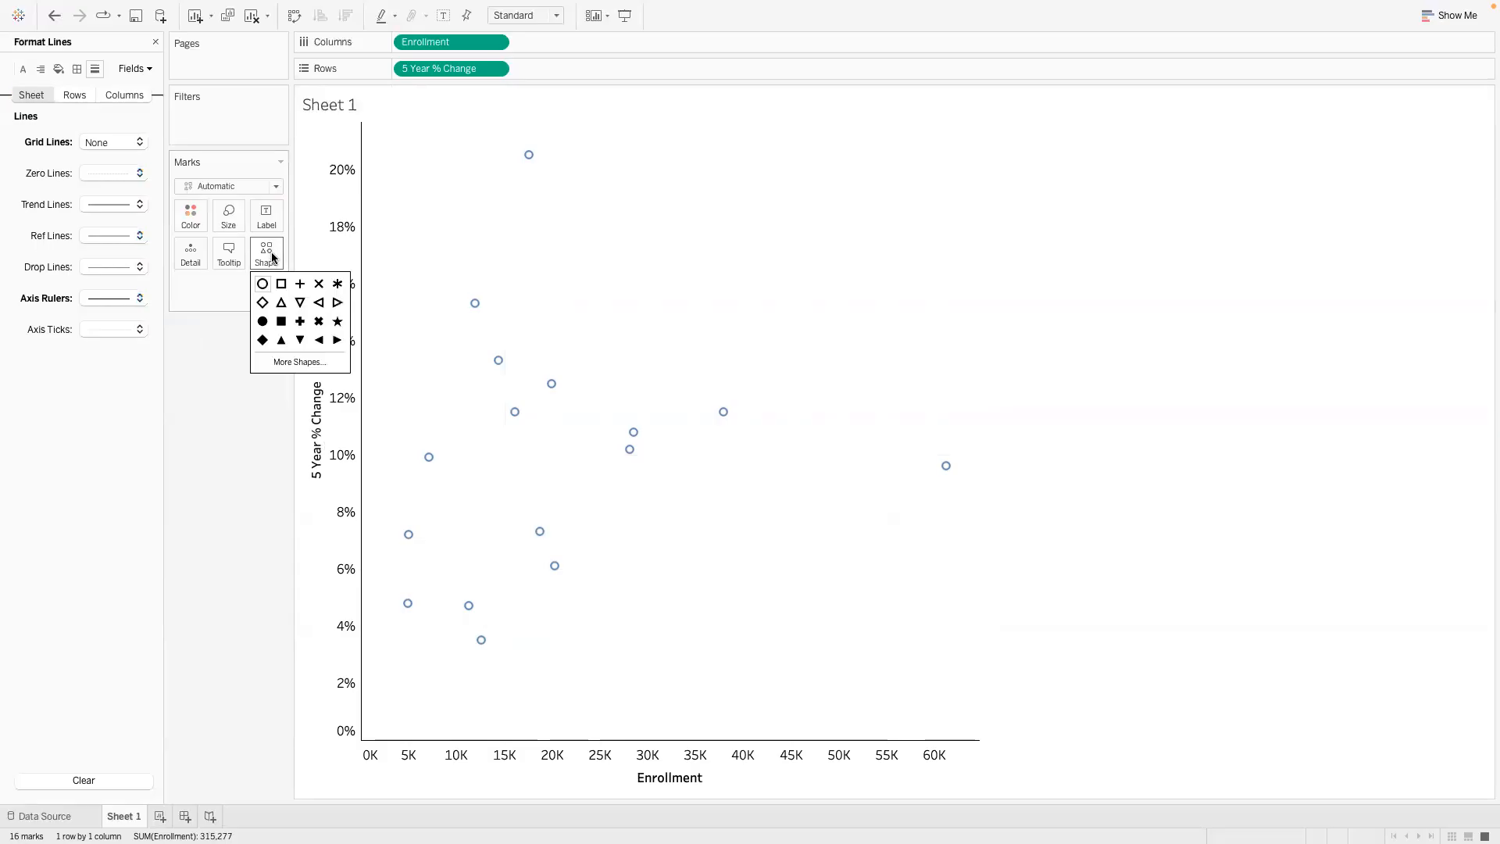
left_click(262, 321)
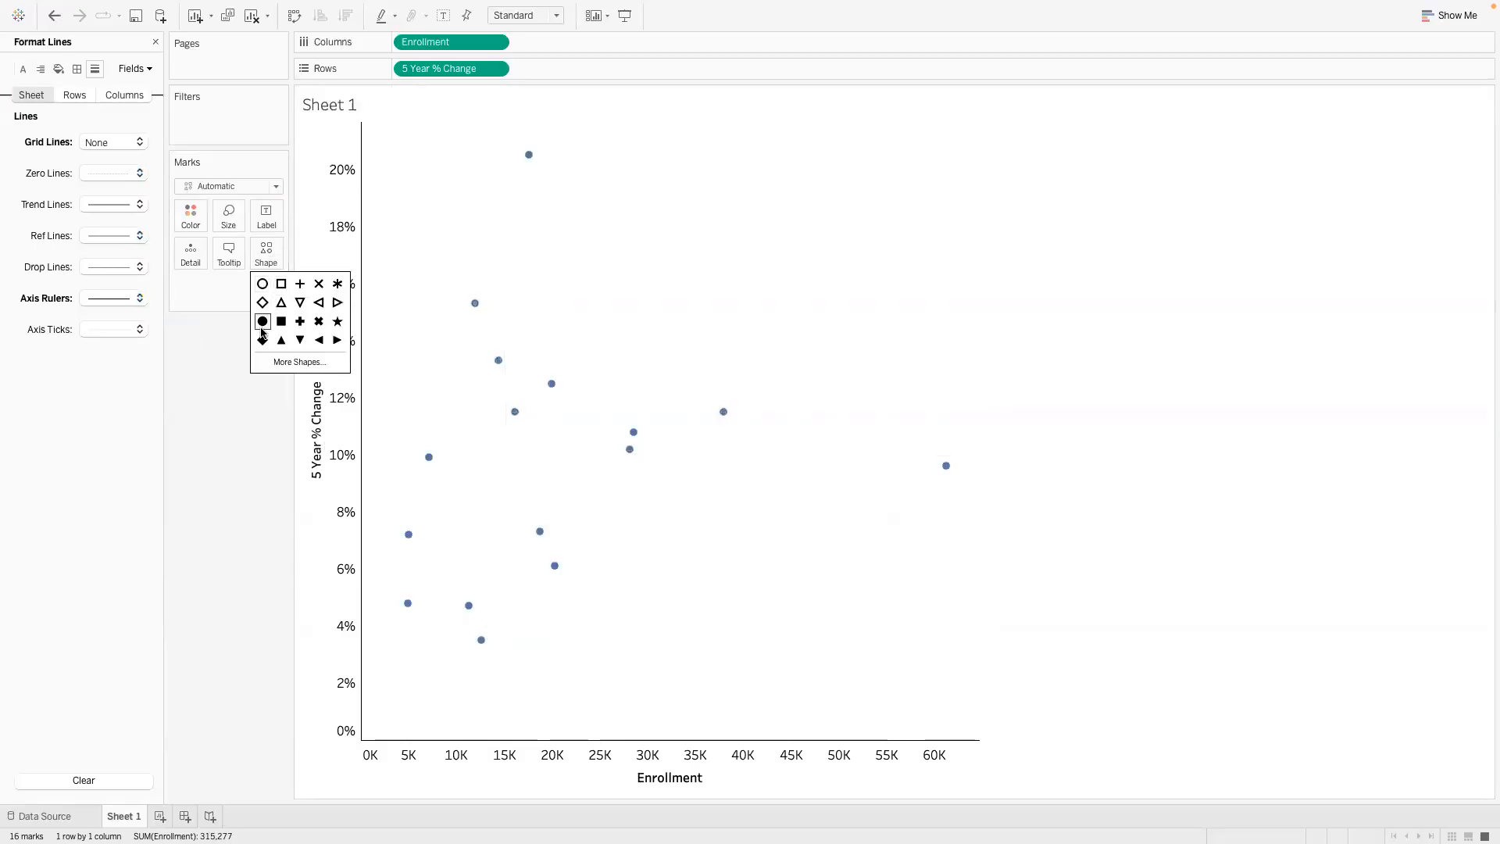
left_click(252, 467)
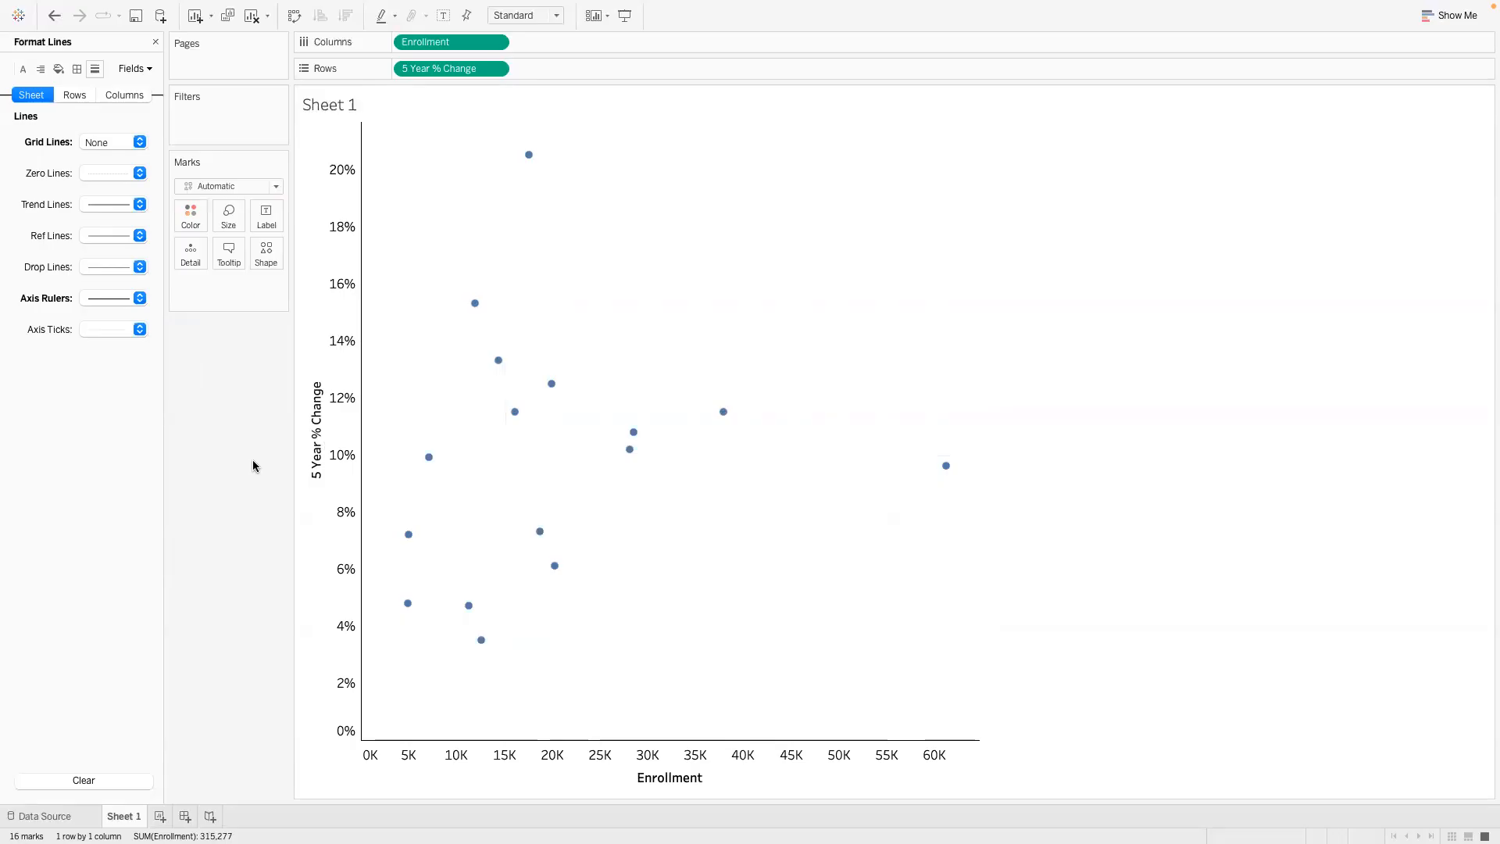
- Try left horizontal alignment for the totals in the 5 Year % Change pane format, and set it back to Automatic
right_click(318, 455)
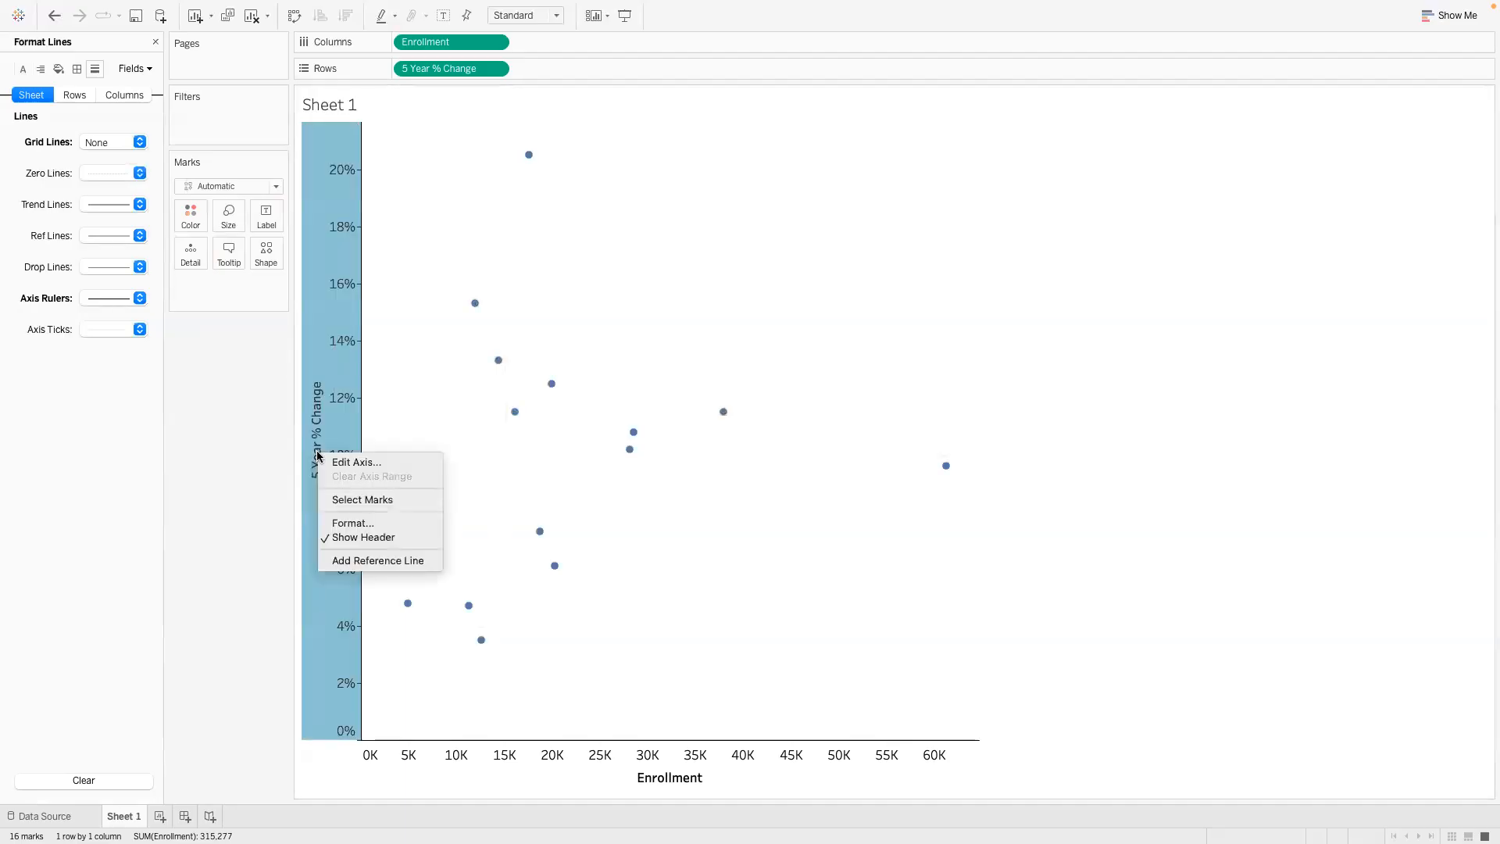
left_click(337, 523)
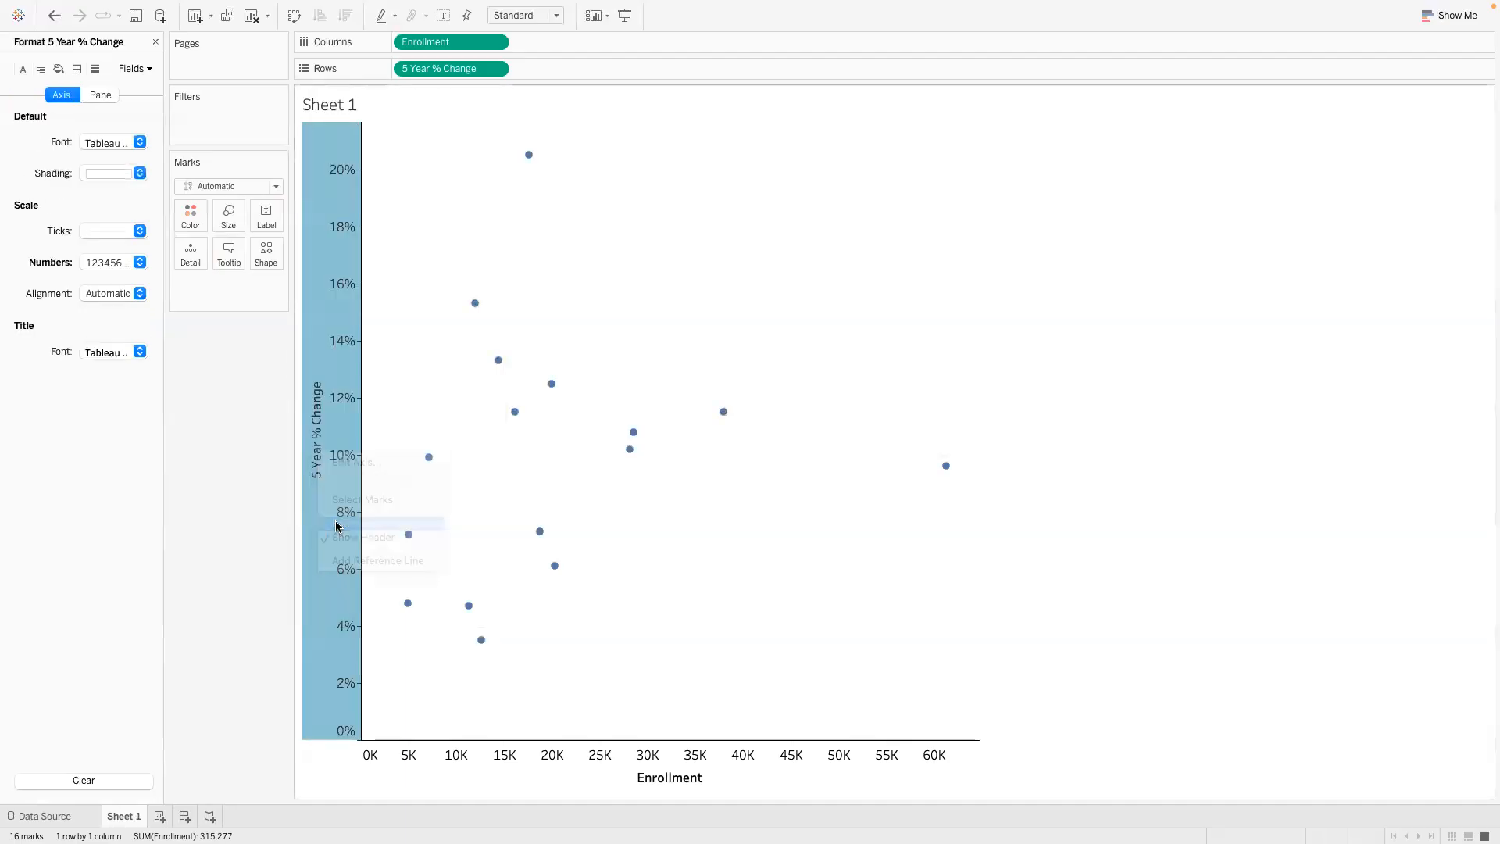
left_click(140, 294)
left_click(102, 304)
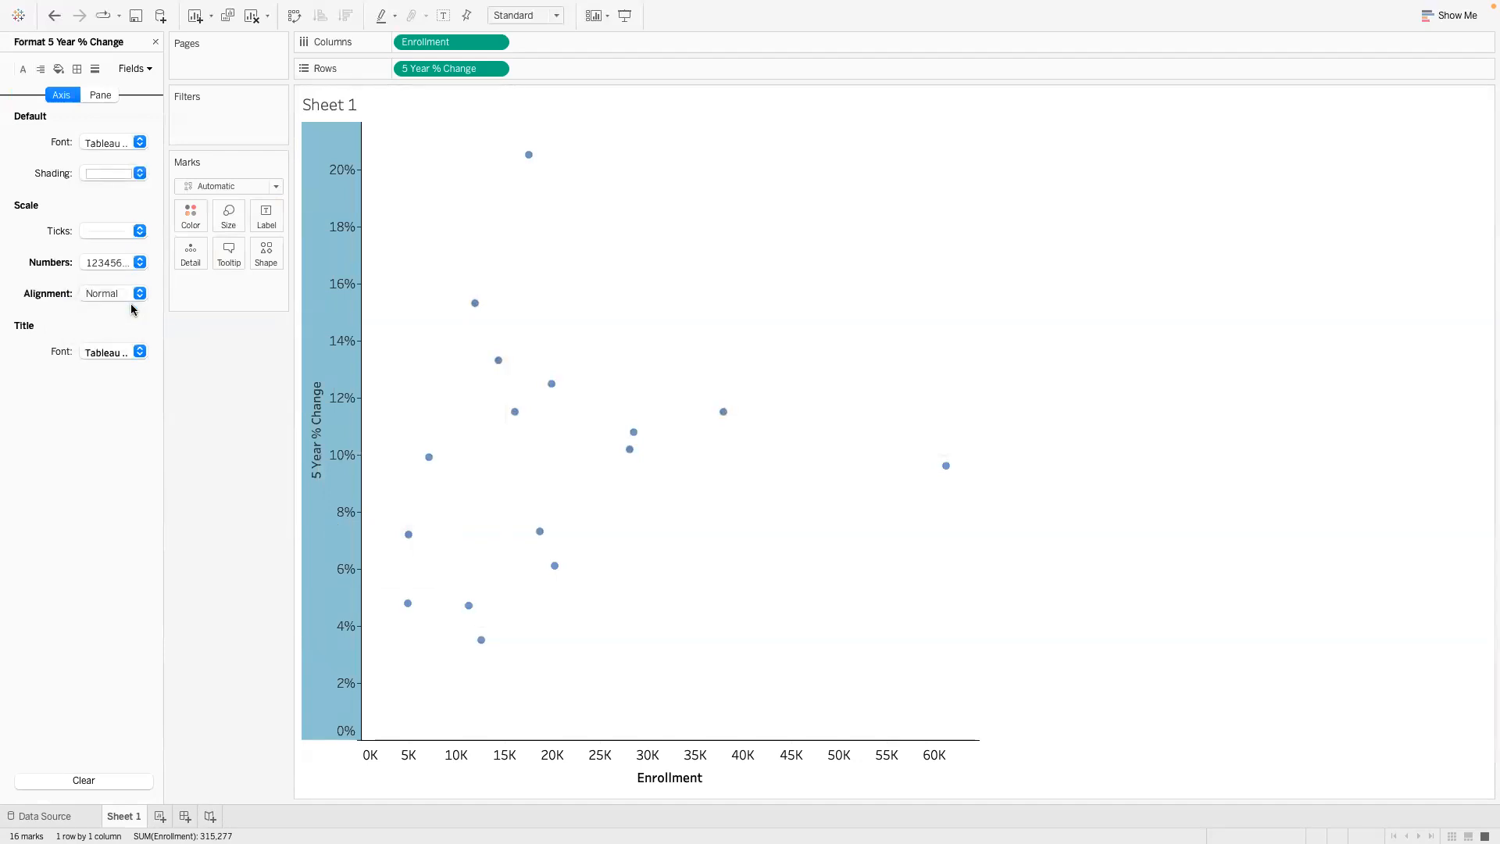
left_click(123, 291)
left_click(105, 279)
left_click(99, 96)
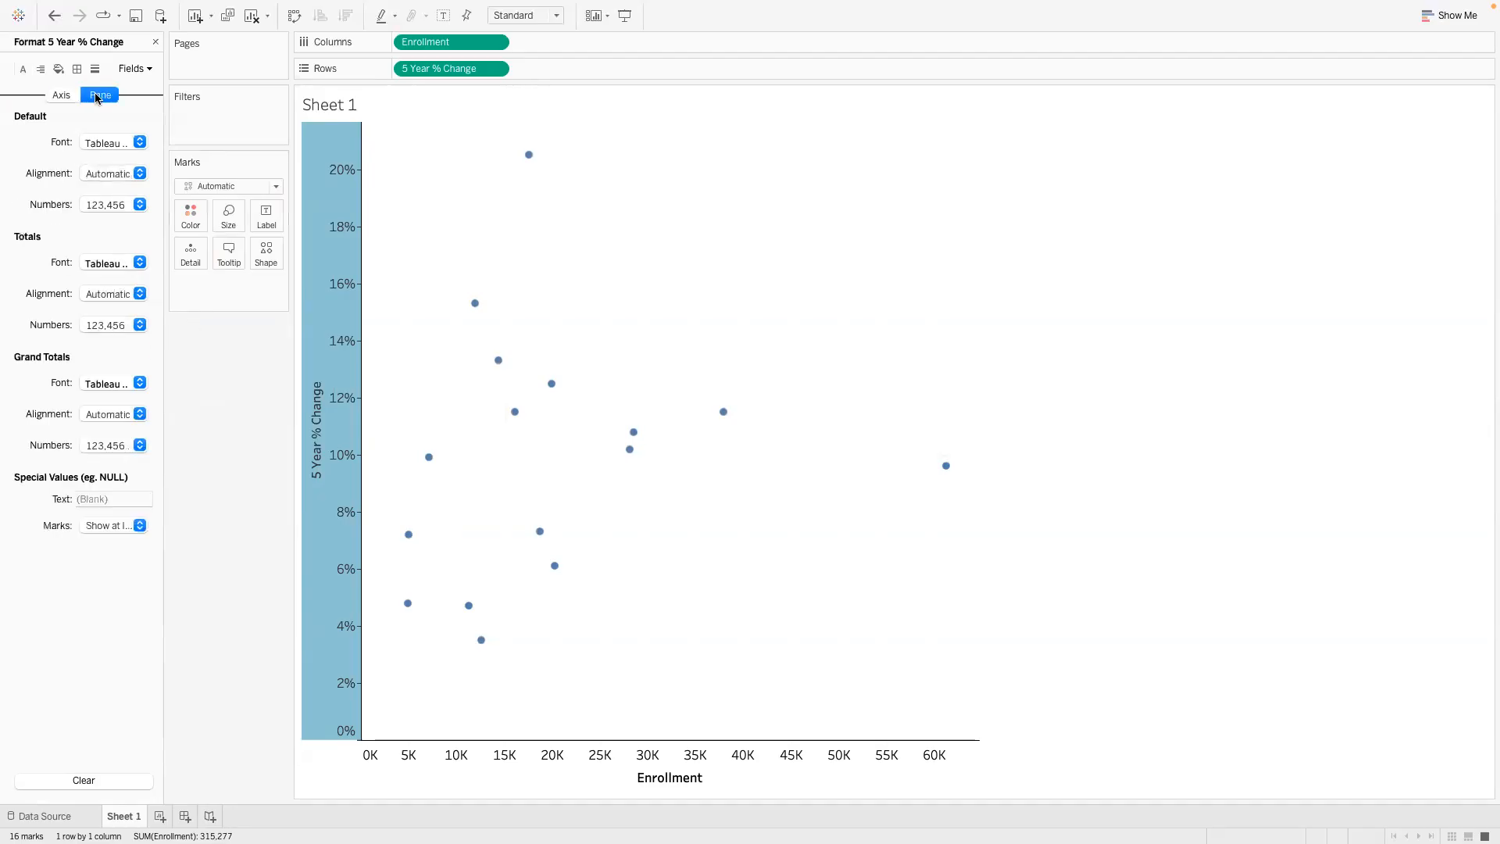
left_click(138, 294)
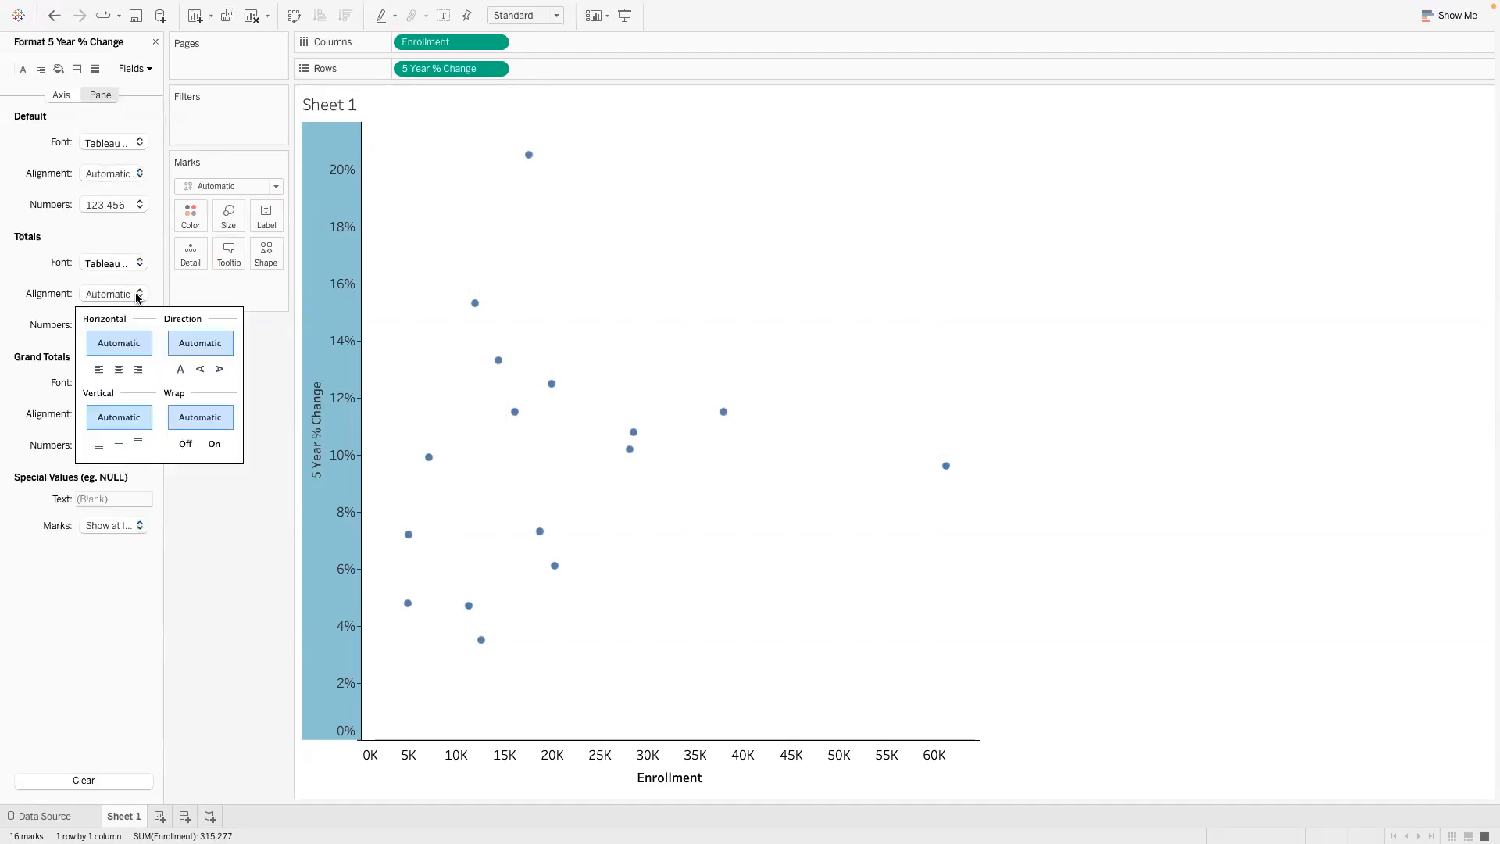
left_click(100, 369)
left_click(118, 343)
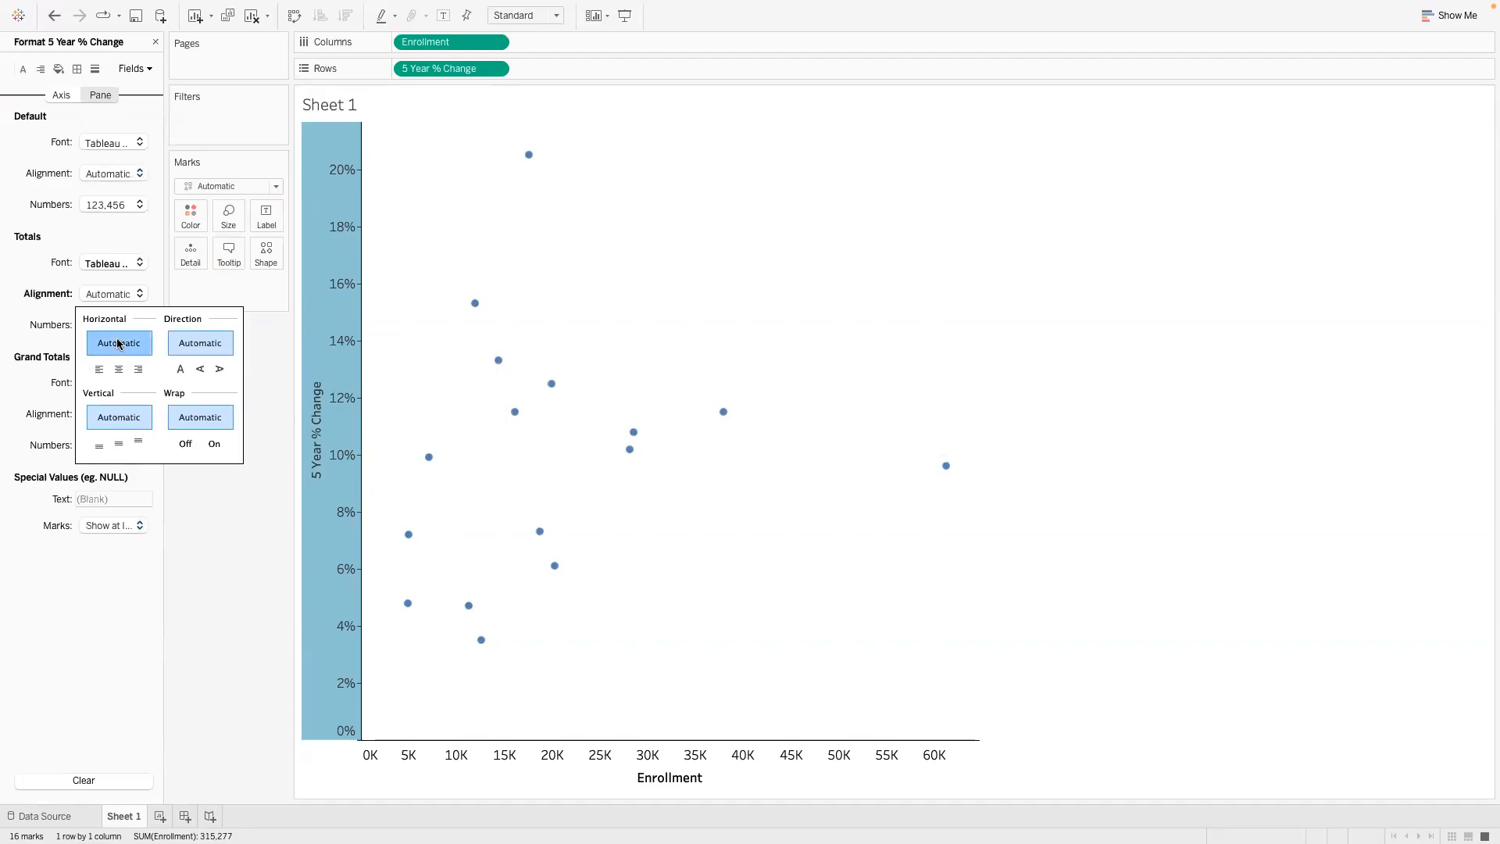
left_click(208, 525)
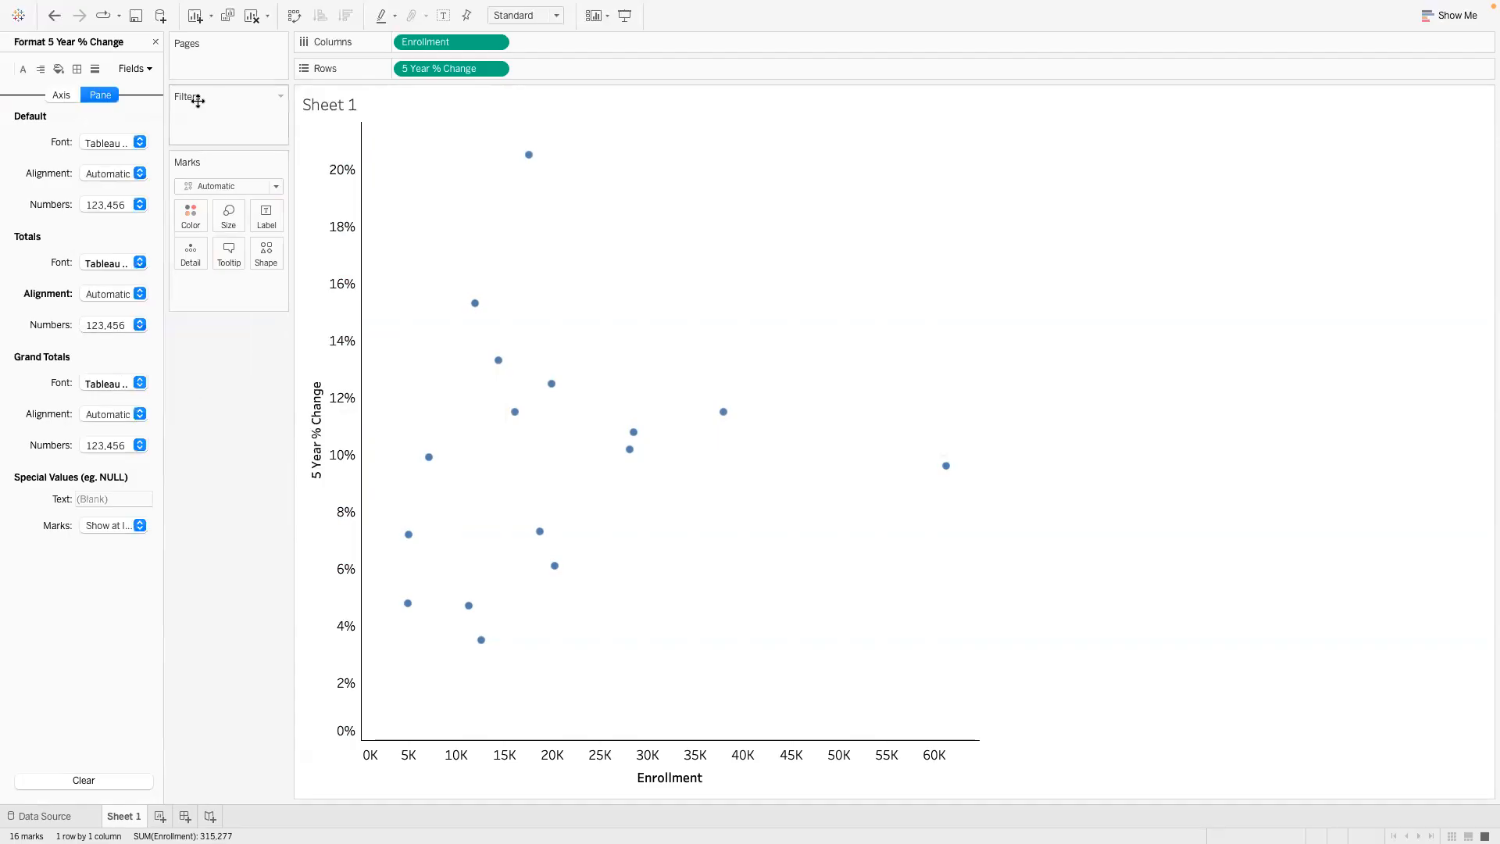
left_click(155, 41)
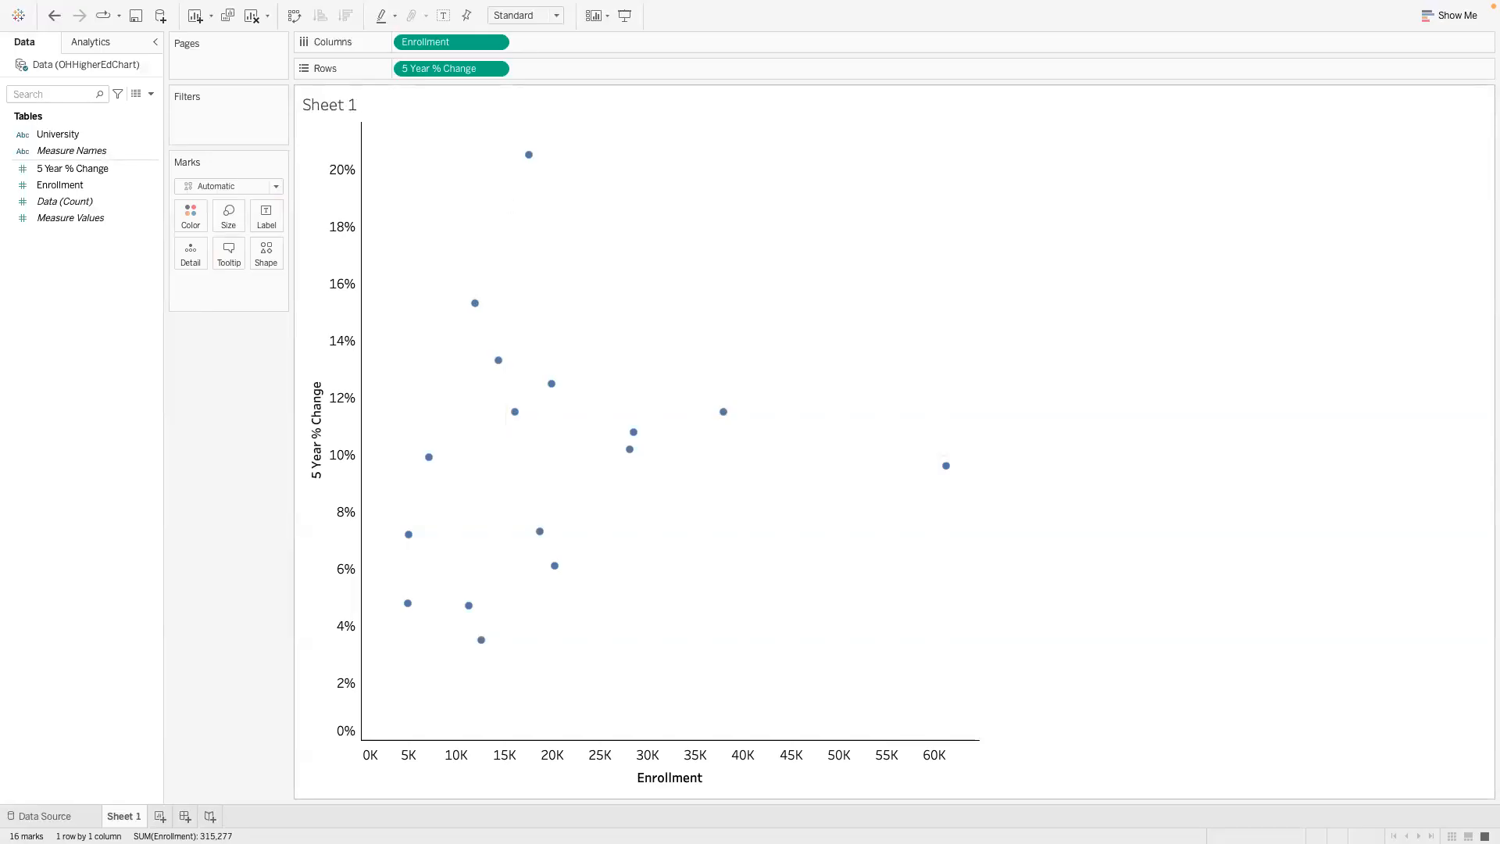
- Replace the sheet title with "Enrollment and Five-Year Chnage in Mean Faculty Salary for Universities in Ohio"
left_click_drag(0, 269, 446, 276)
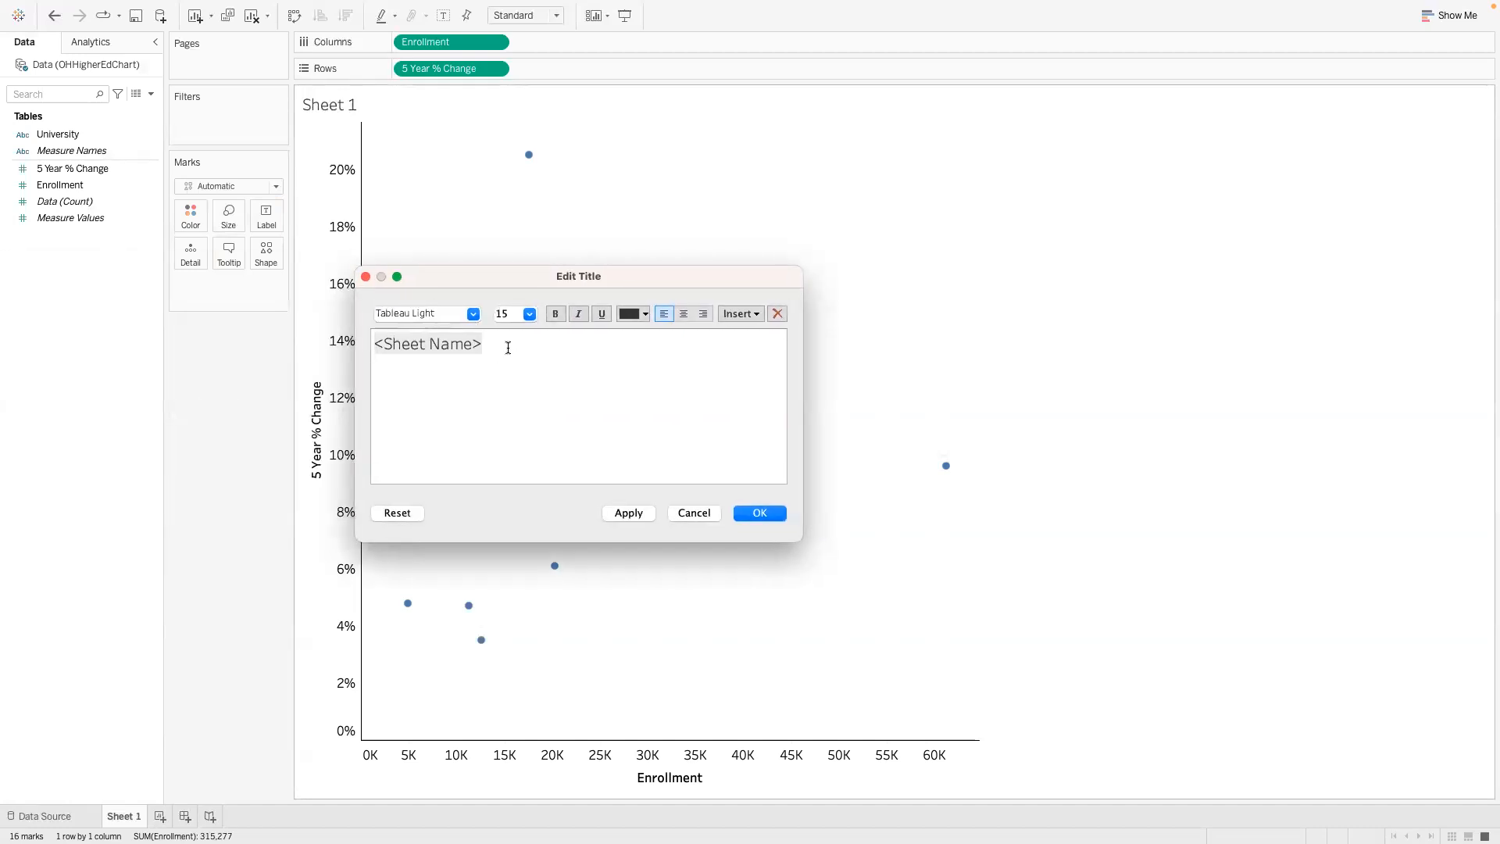
key("super+a")
type("Enroll")
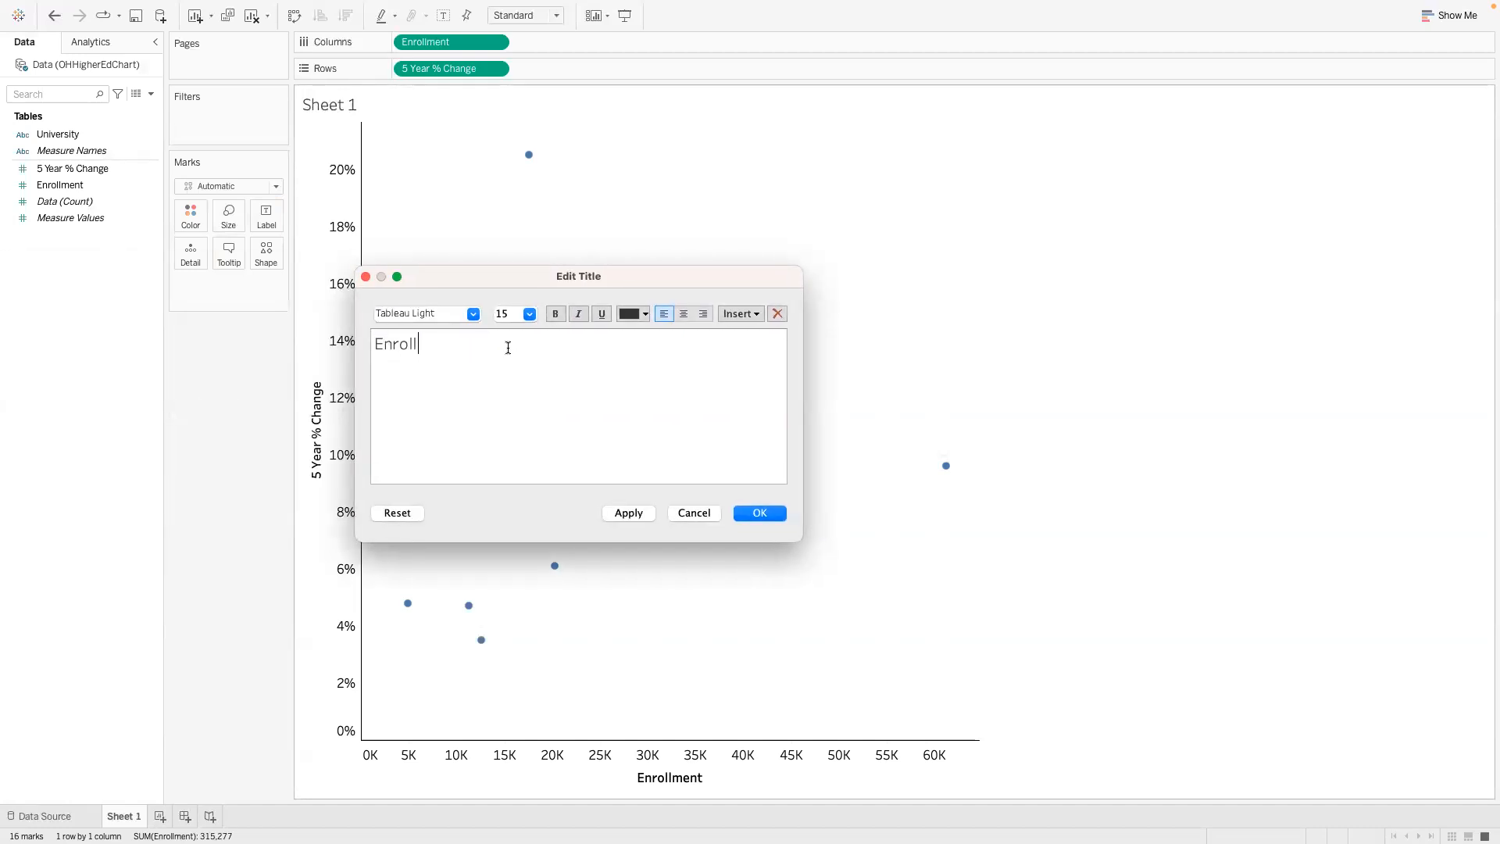
type("ment and")
type("Five-Year Chnage in Mean ")
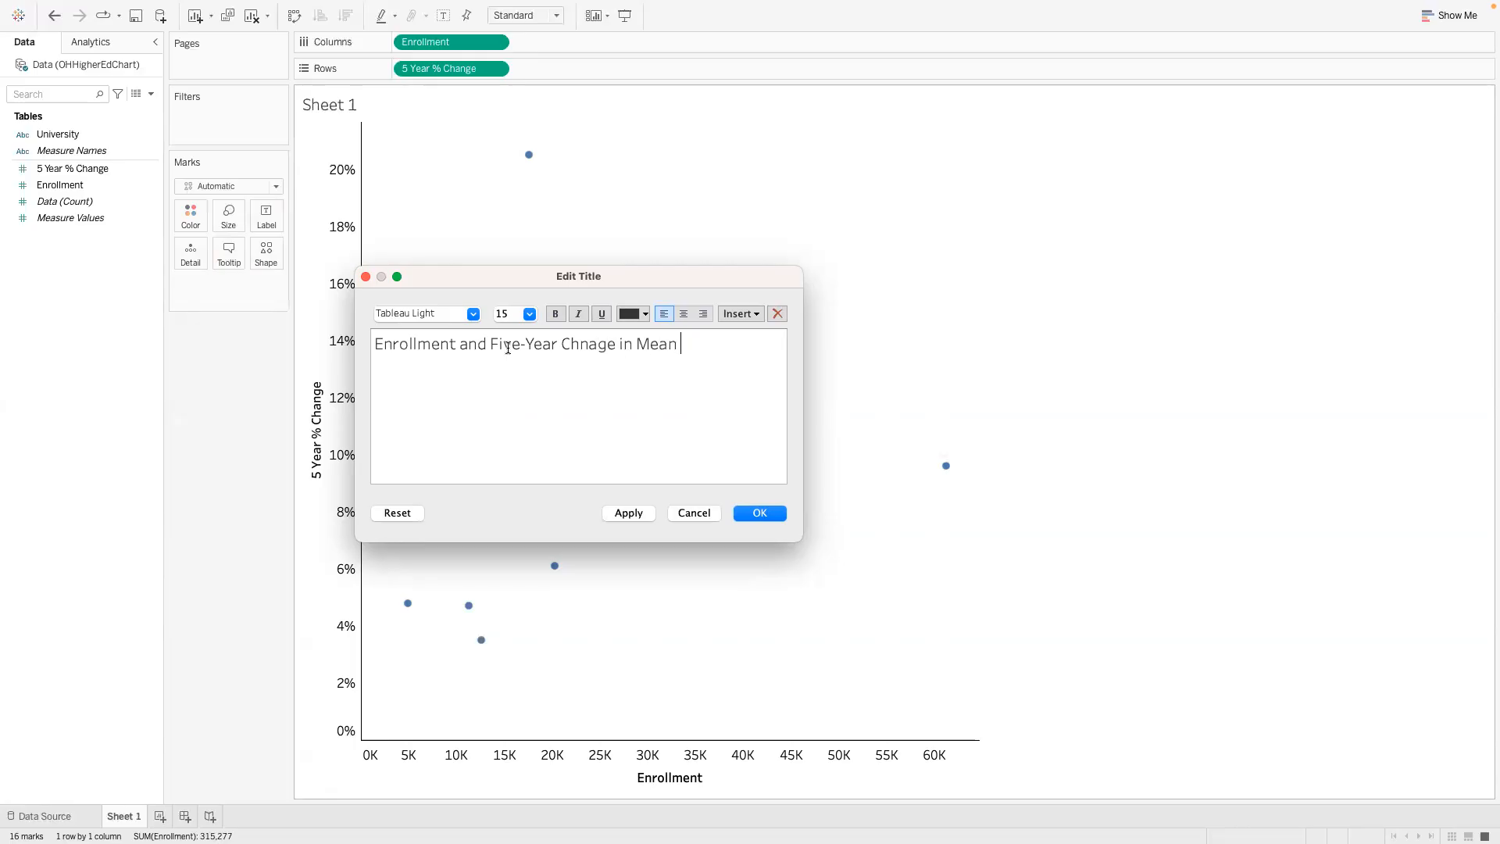
type("Faculty Saalary for Universities in Ohio")
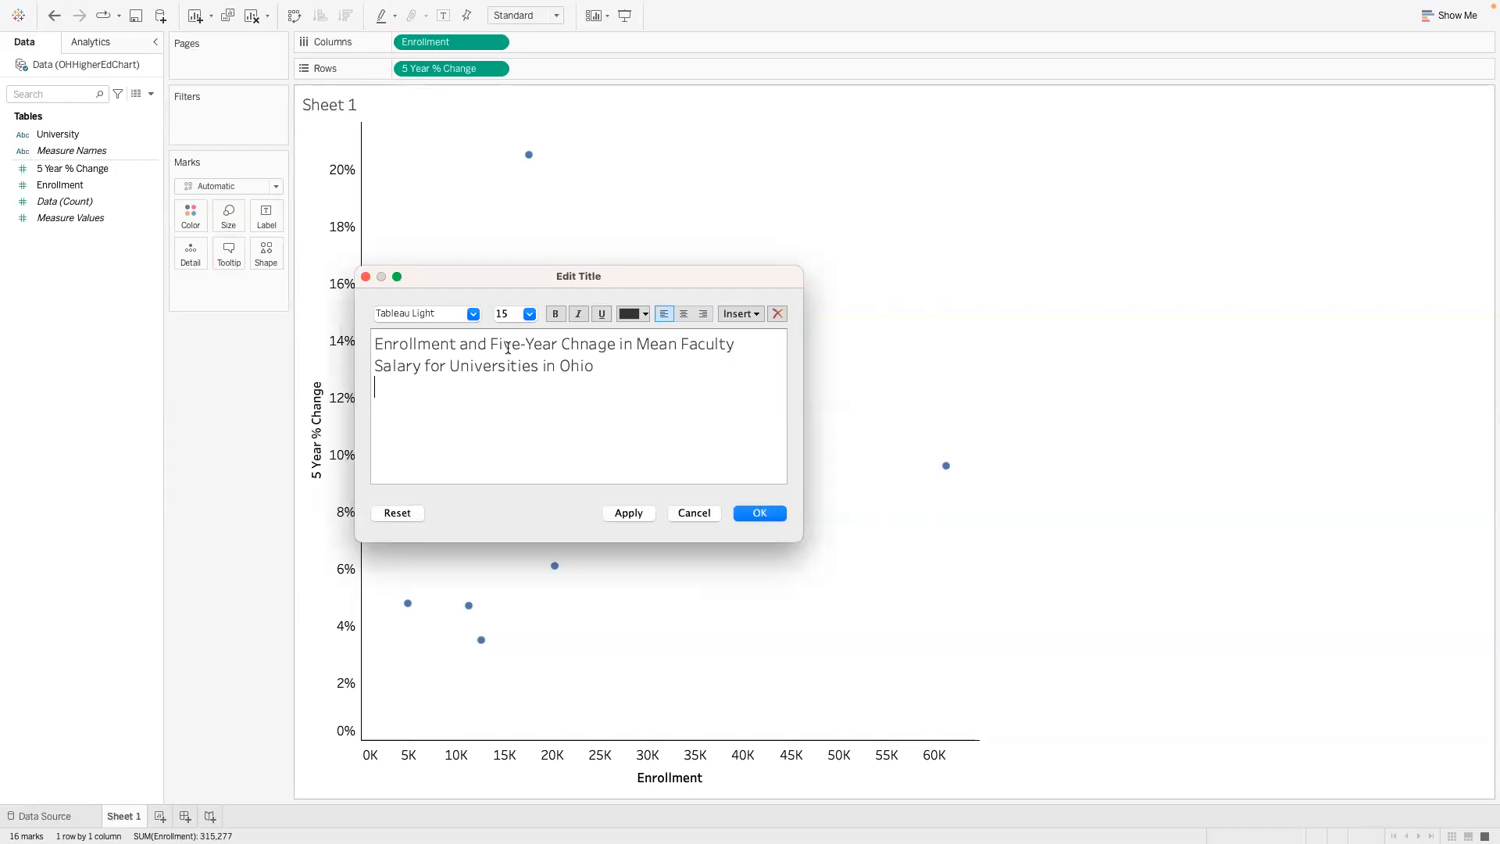
- Add the subtitle "5 Year % Change in Salary" on a new line below the title text
key("Return")
type("5 Year % Change in Salary")
- Format the two-line main title text as size 16, black and bold
left_click_drag(600, 365, 375, 343)
left_click(529, 313)
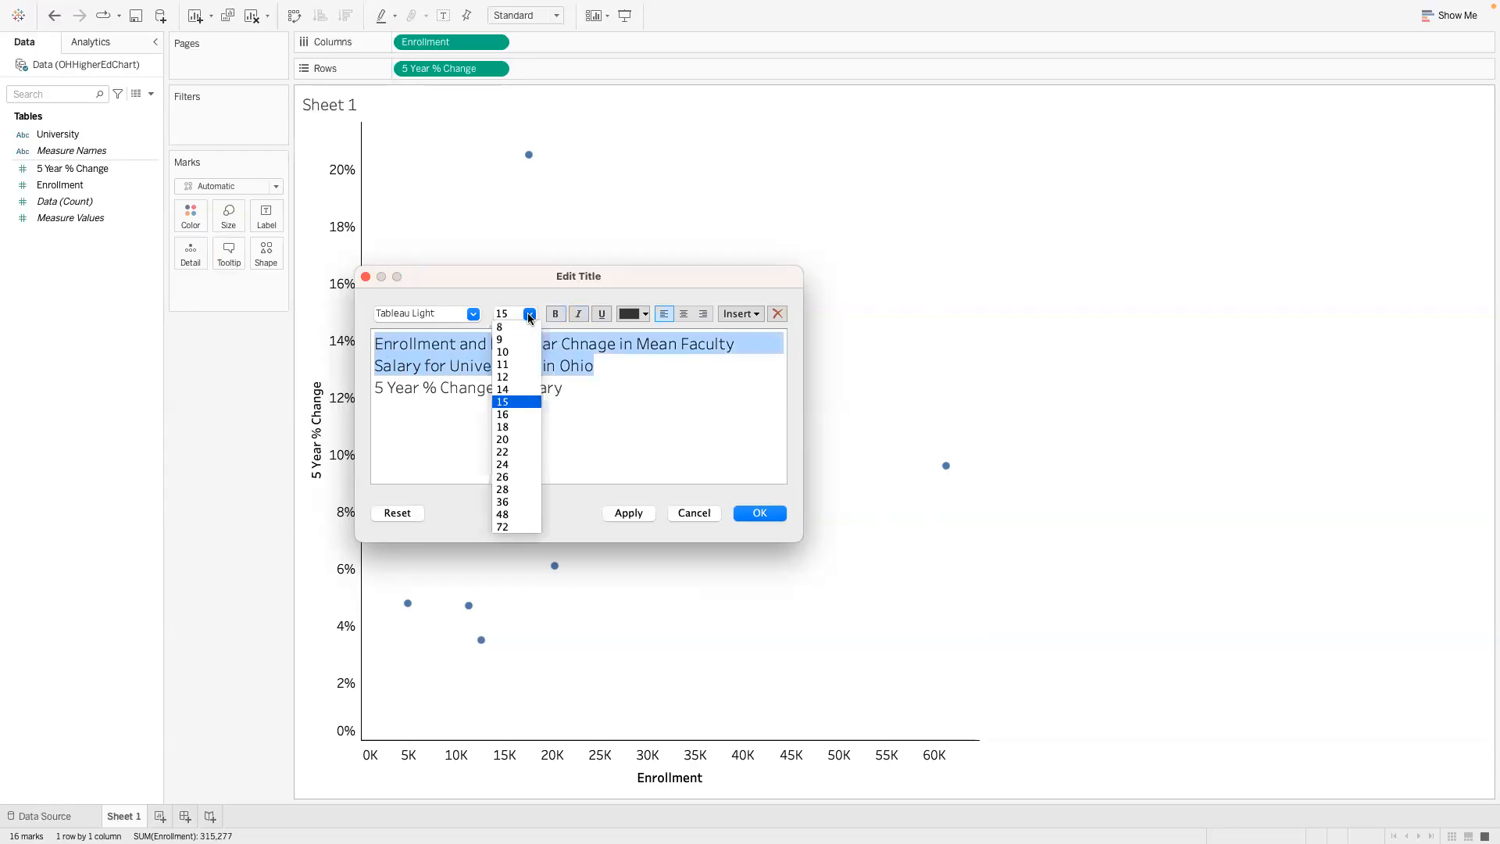
left_click(515, 413)
left_click(644, 314)
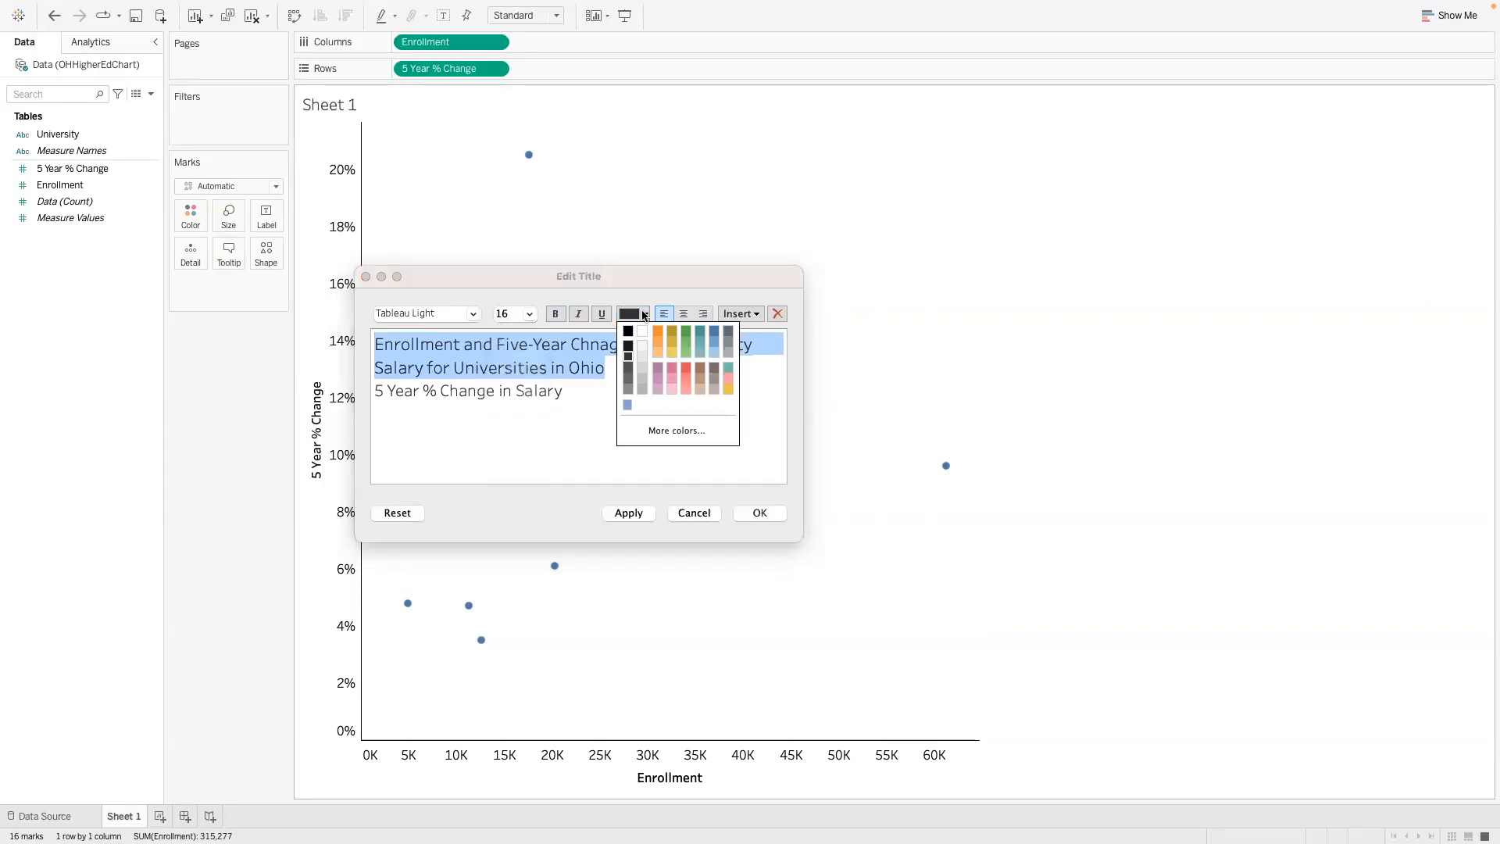
left_click(628, 332)
left_click(555, 313)
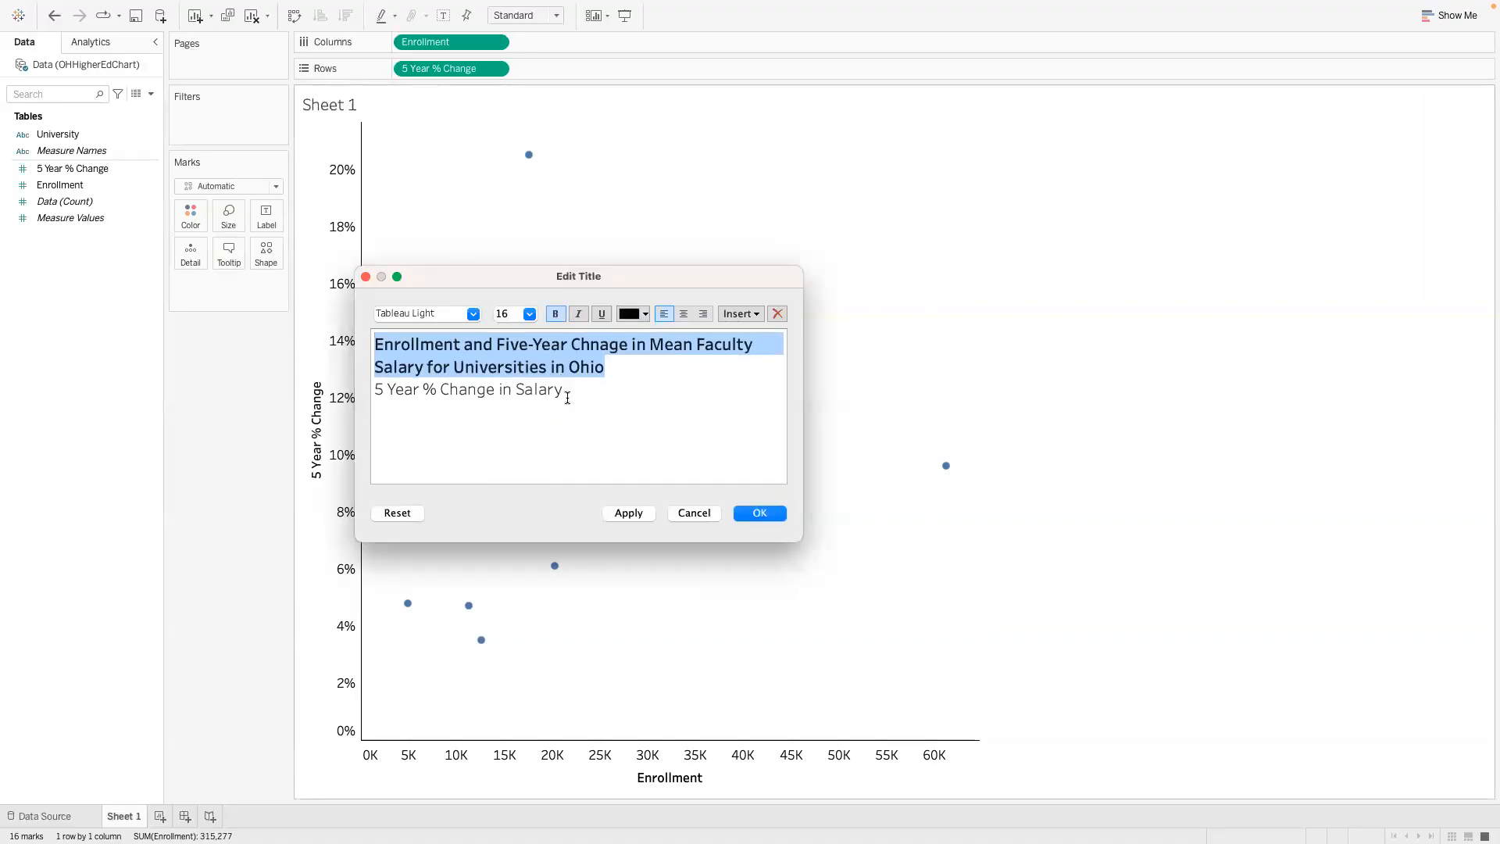
- Format the subtitle line as size 12 and black, and apply the edited title to the sheet
left_click(564, 393)
left_click(374, 390, "shift")
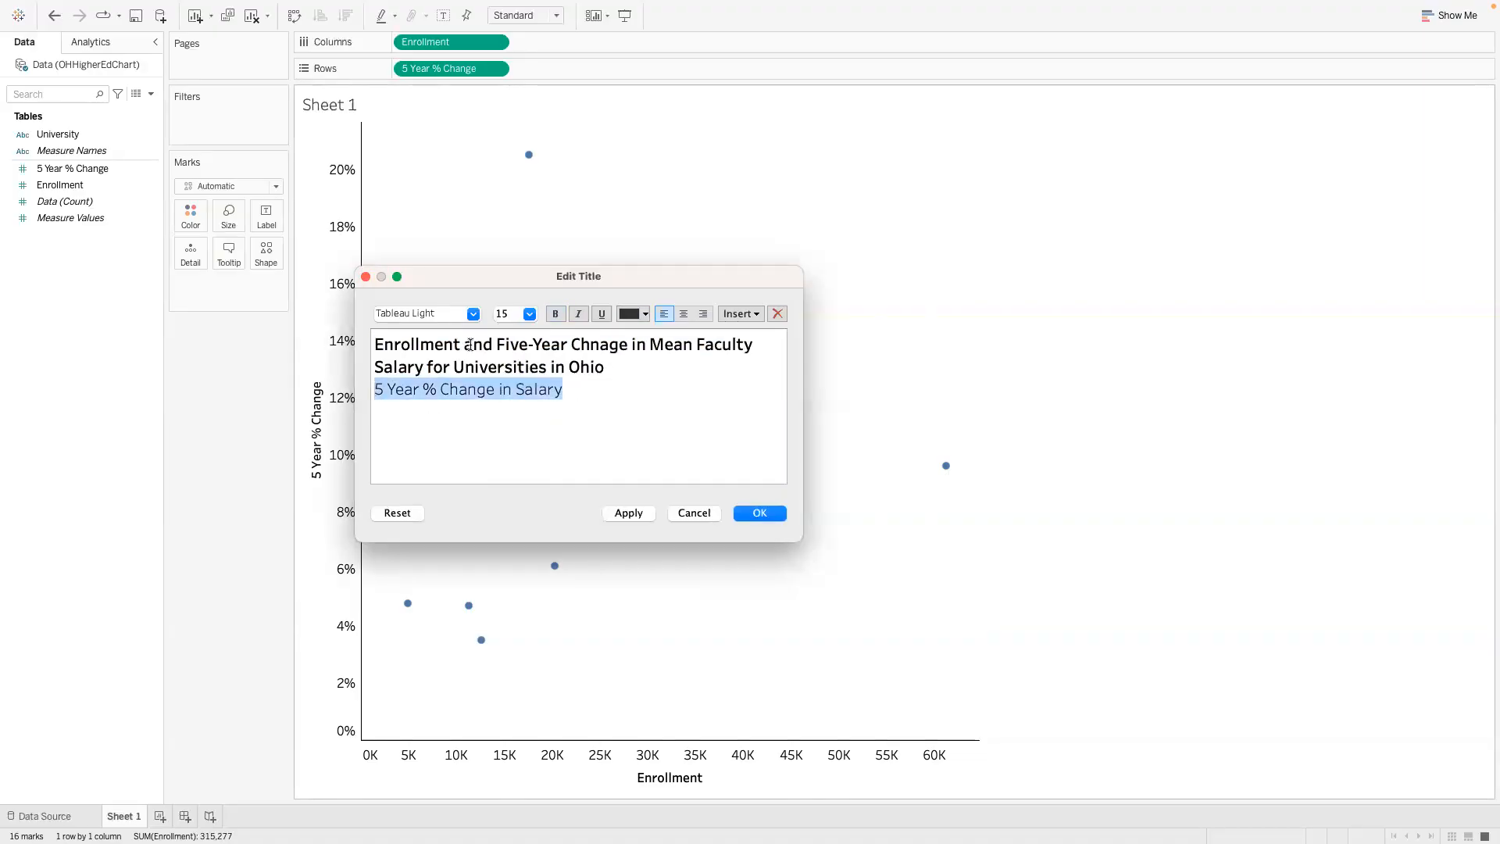
left_click(531, 314)
left_click(511, 376)
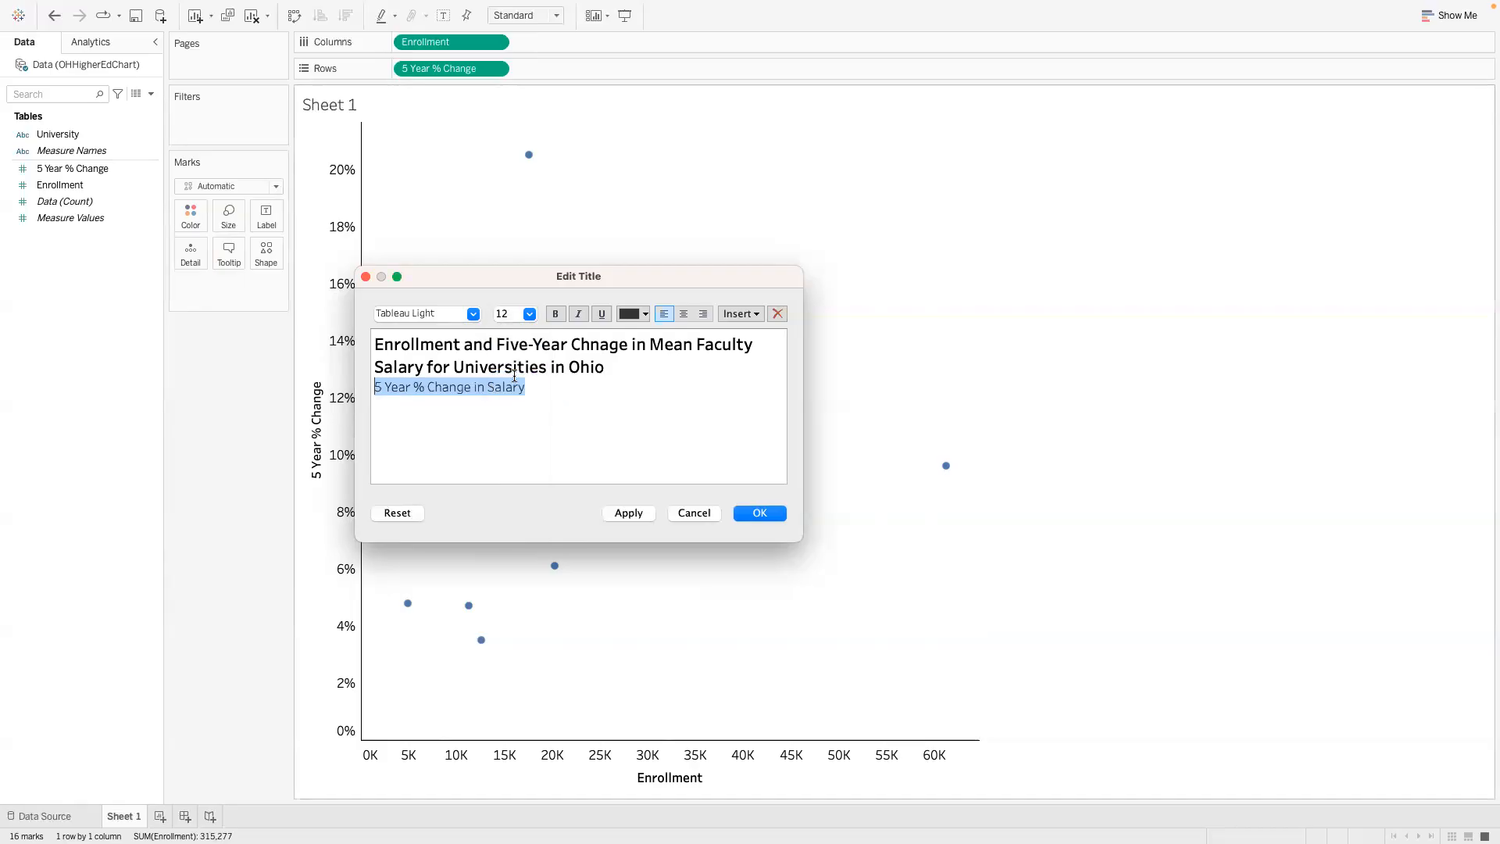
left_click(646, 314)
left_click(629, 332)
left_click(634, 512)
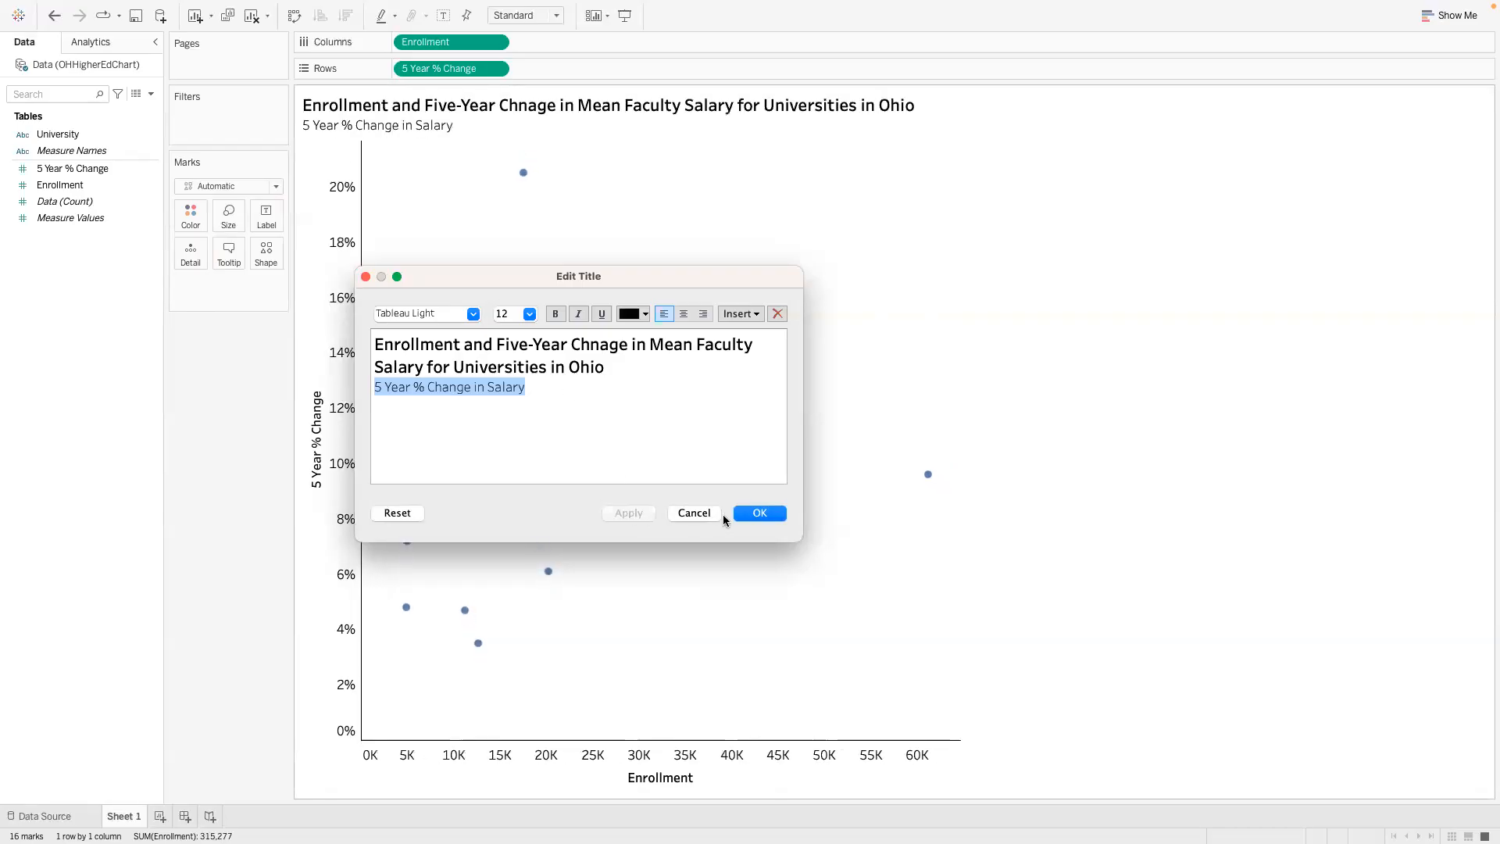
left_click(752, 513)
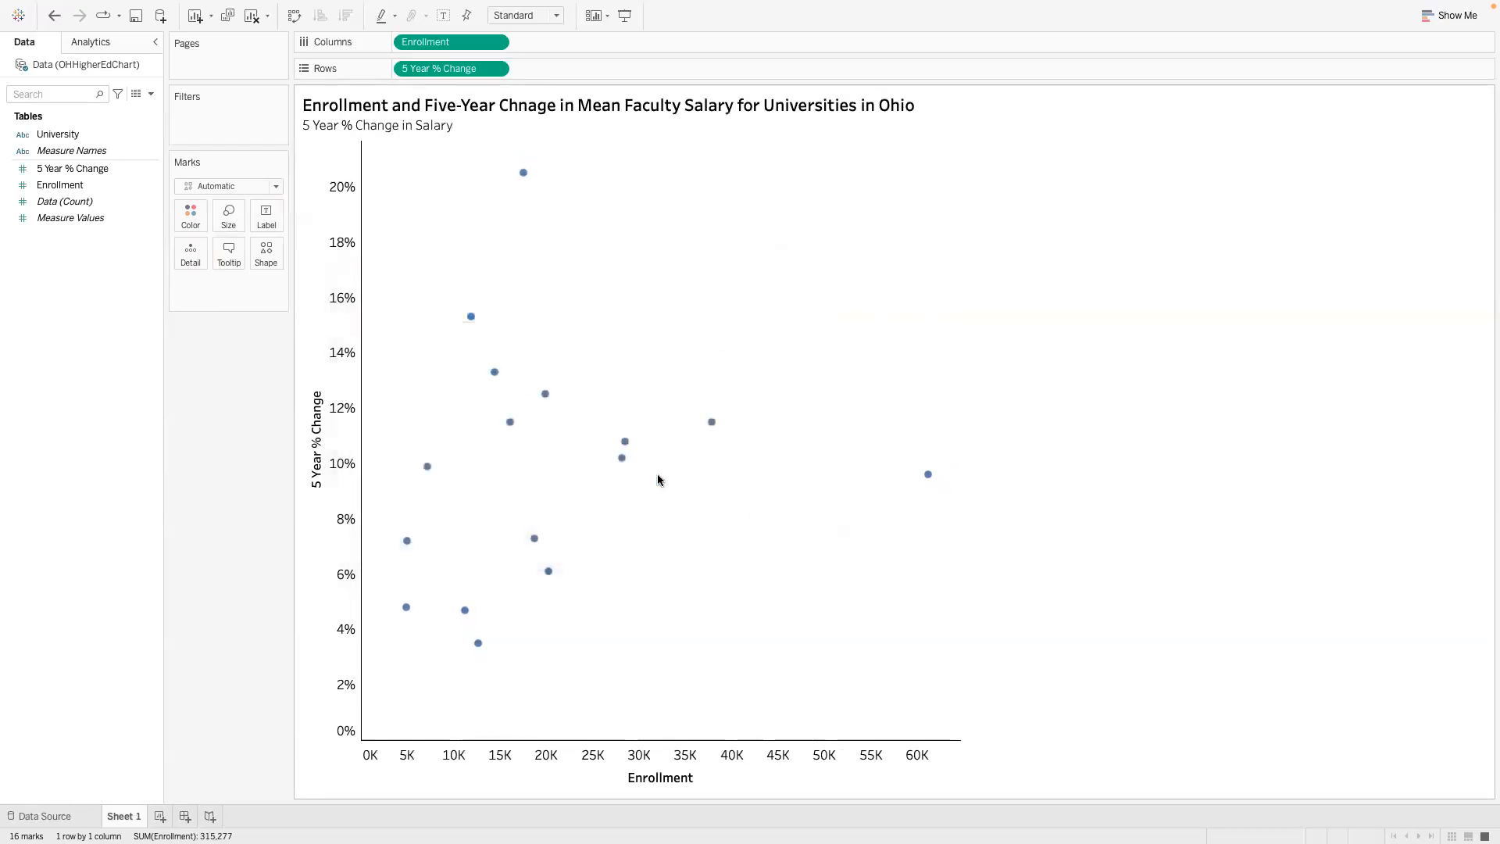
- Remove the custom title text from the 5 Year % Change axis
right_click(311, 440)
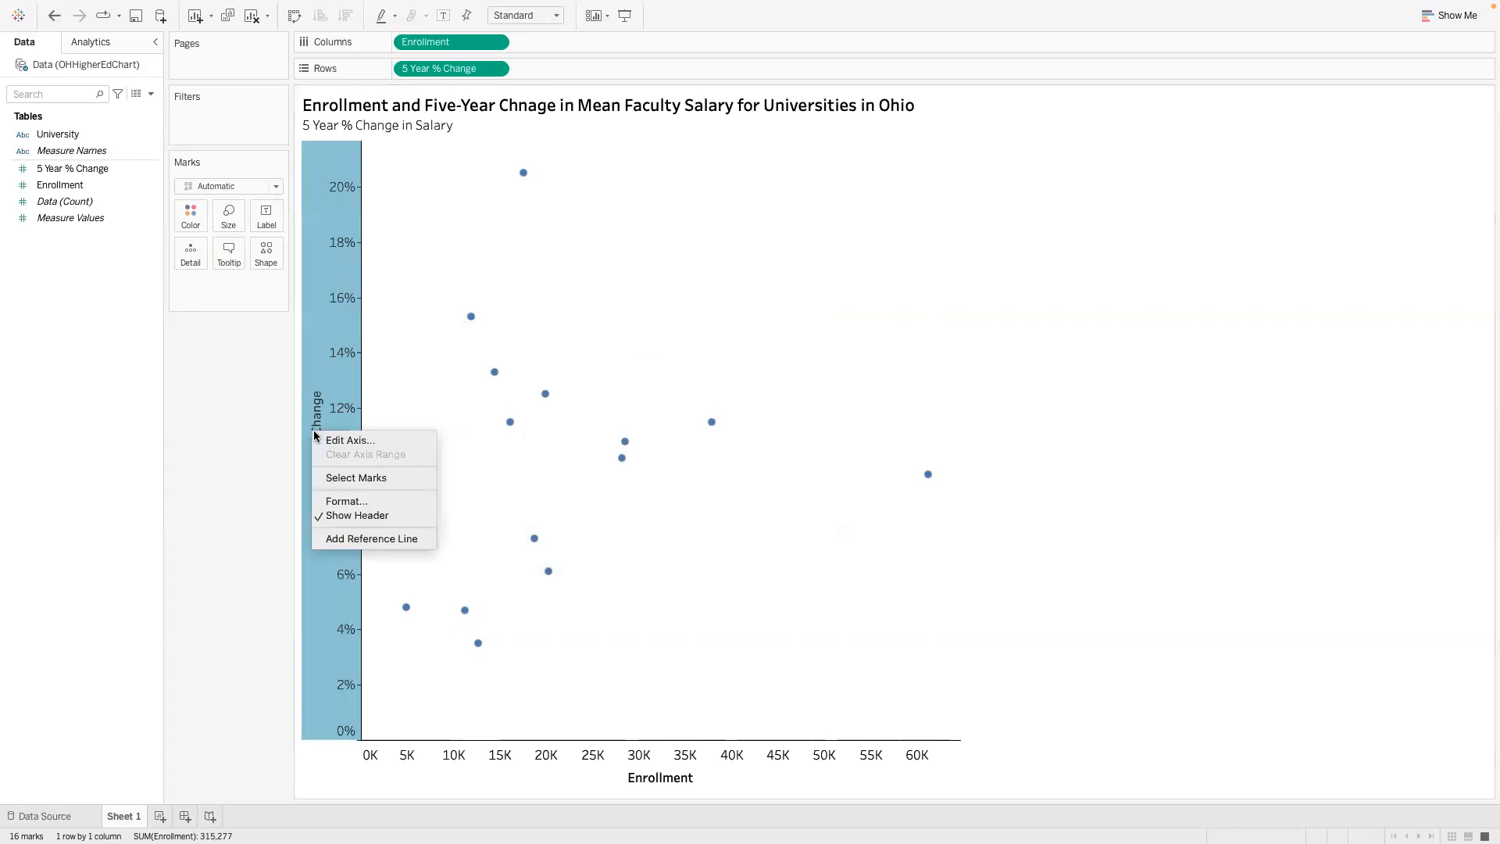
left_click(323, 441)
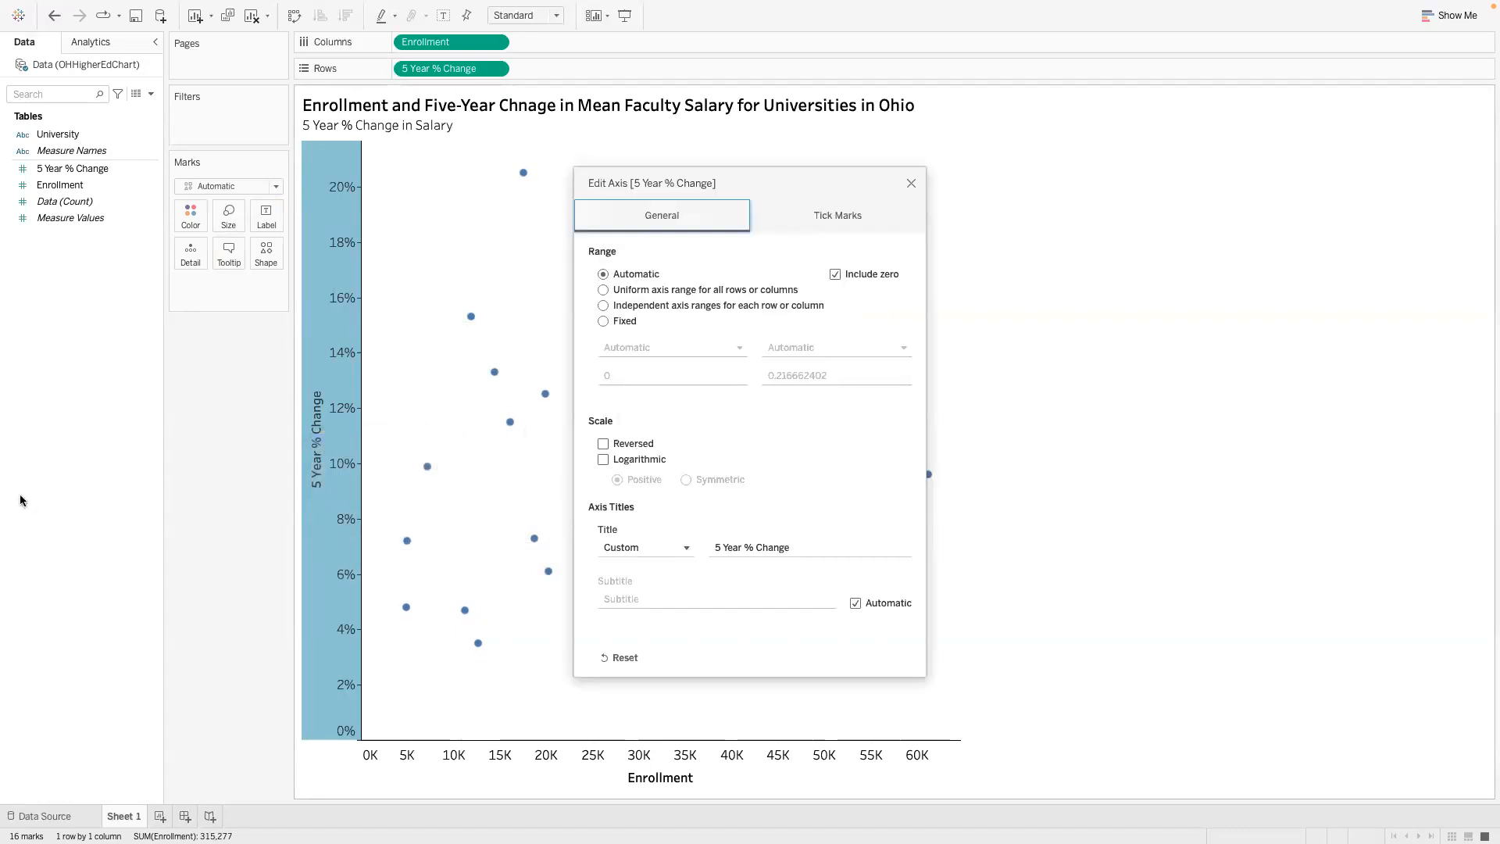
left_click(805, 541)
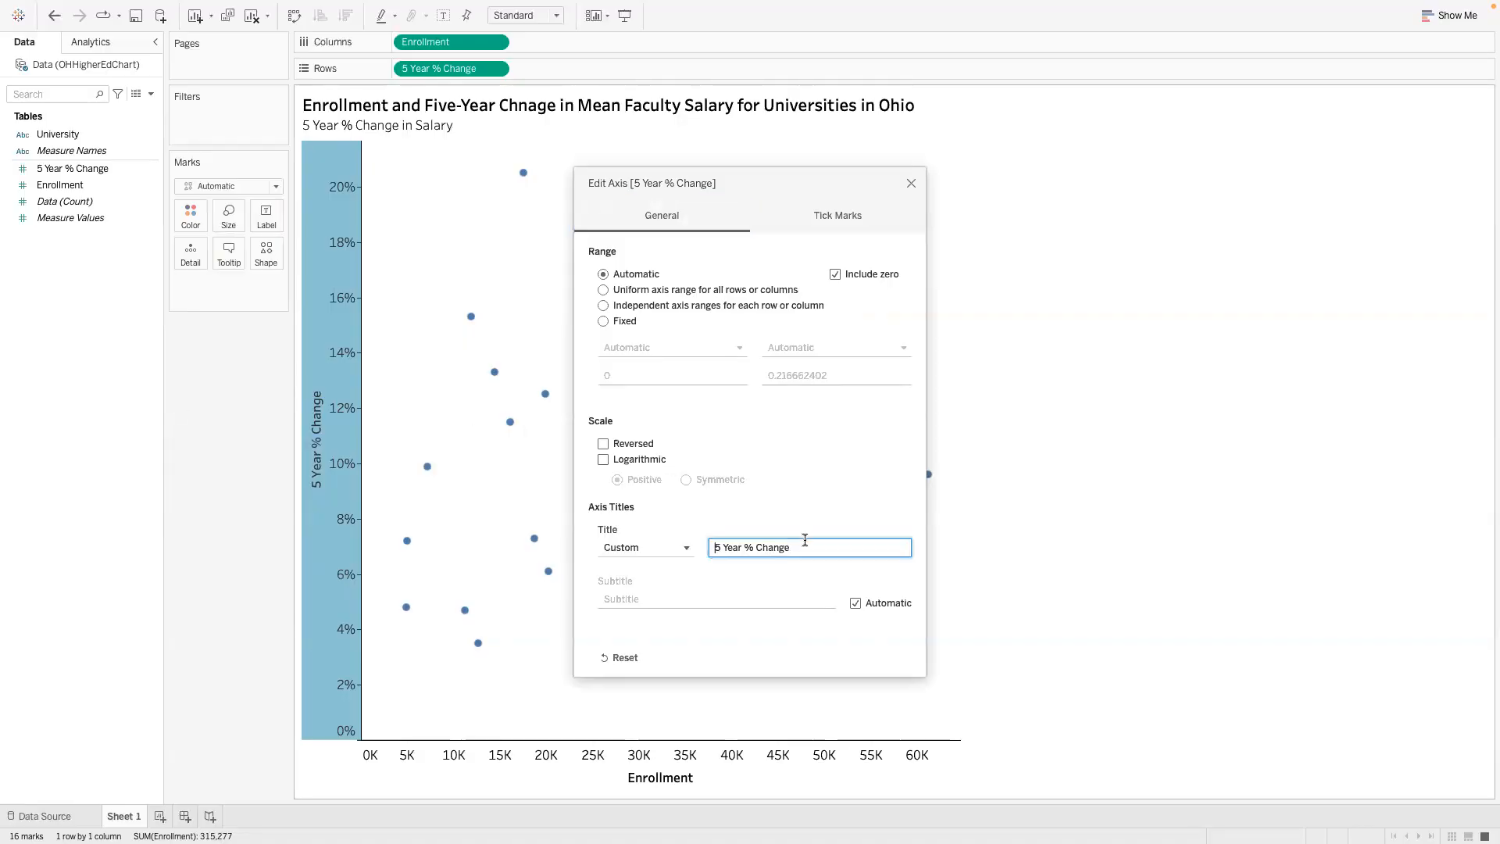
left_click_drag(800, 546, 643, 549)
key("BackSpace")
left_click(911, 183)
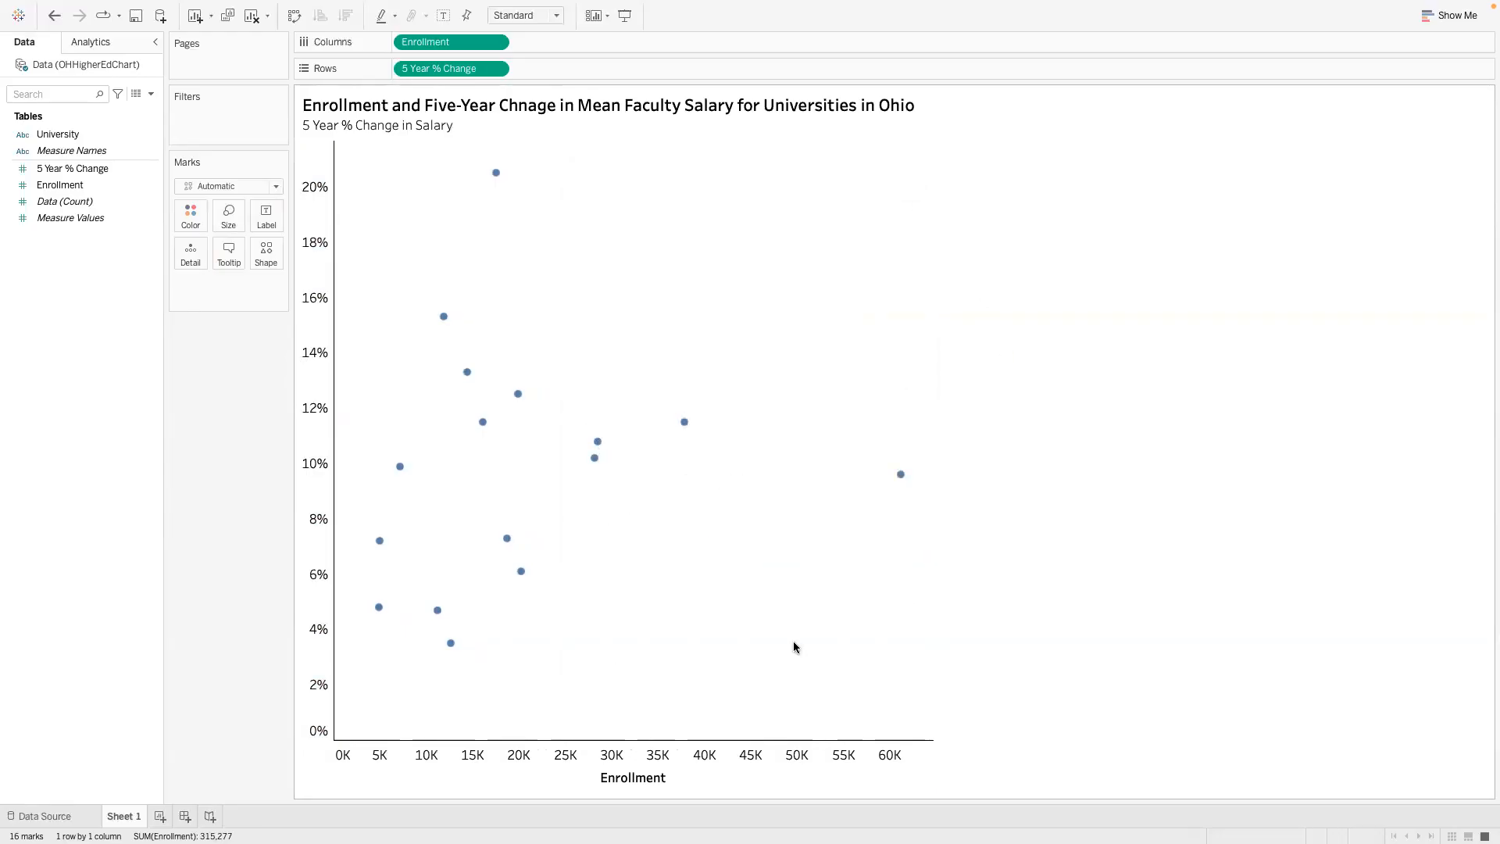
- Try right and center horizontal alignment for the Enrollment field's pane totals, and restore the alignment to Automatic
right_click(640, 777)
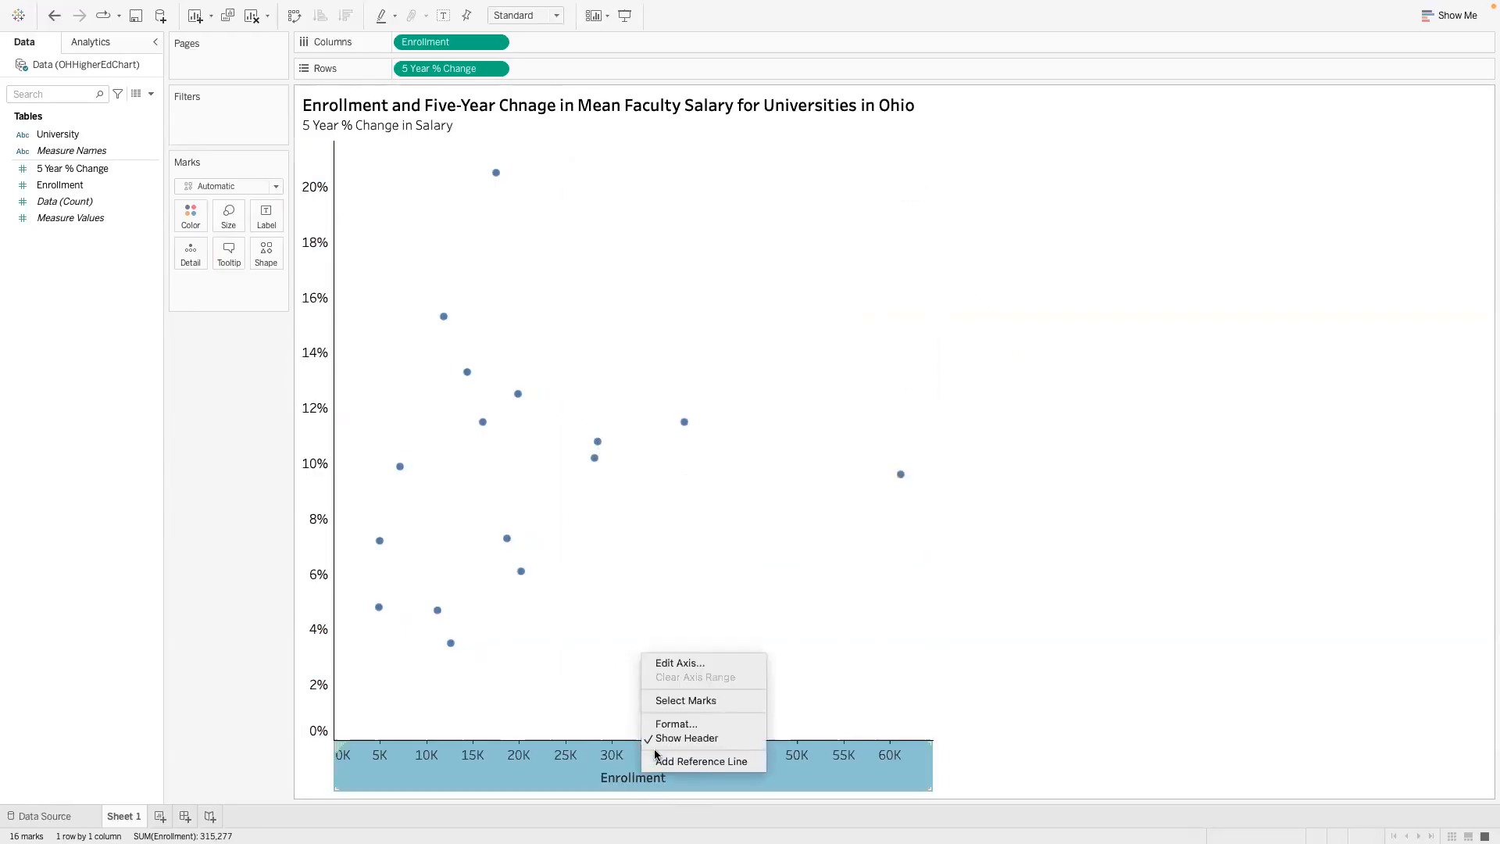
left_click(691, 724)
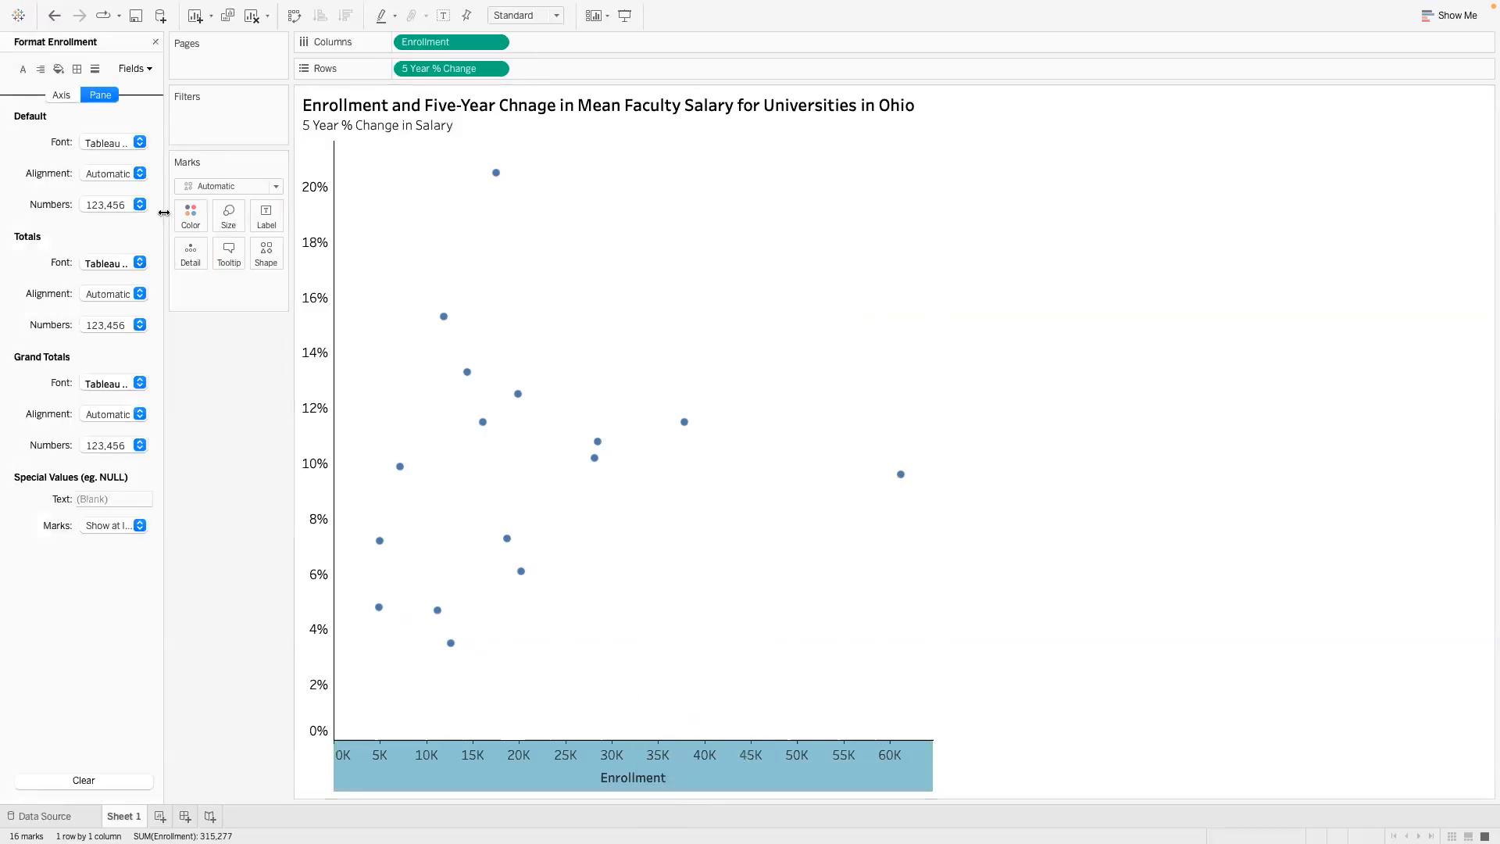
left_click(140, 263)
left_click(139, 263)
left_click(141, 294)
left_click(139, 371)
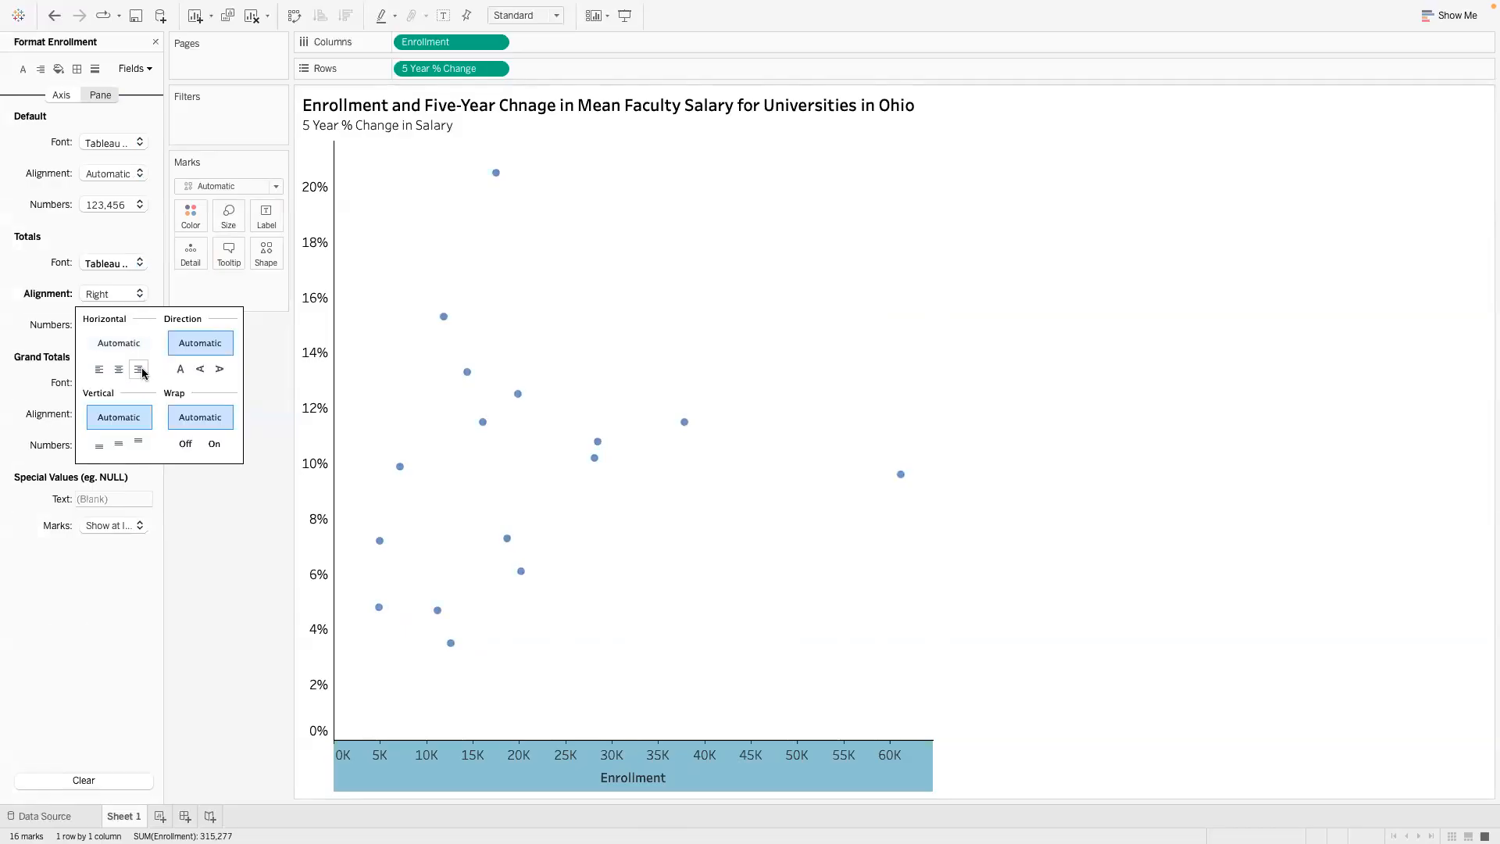
left_click(125, 344)
left_click(114, 372)
left_click(119, 343)
left_click(207, 541)
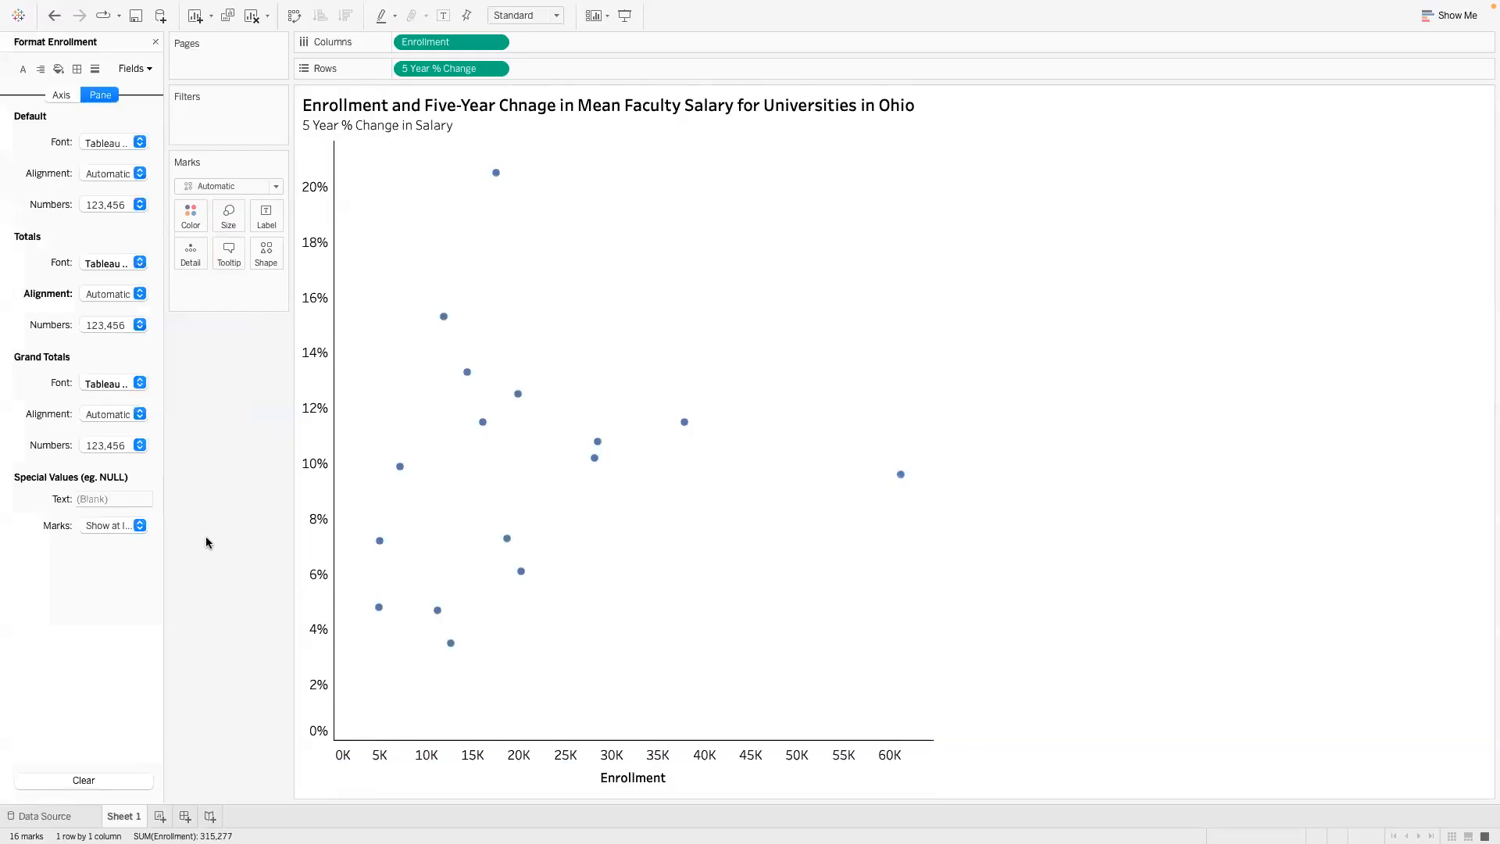
- Try right horizontal alignment for the Enrollment field's default pane text, and restore it to Automatic
left_click(139, 143)
left_click(134, 114)
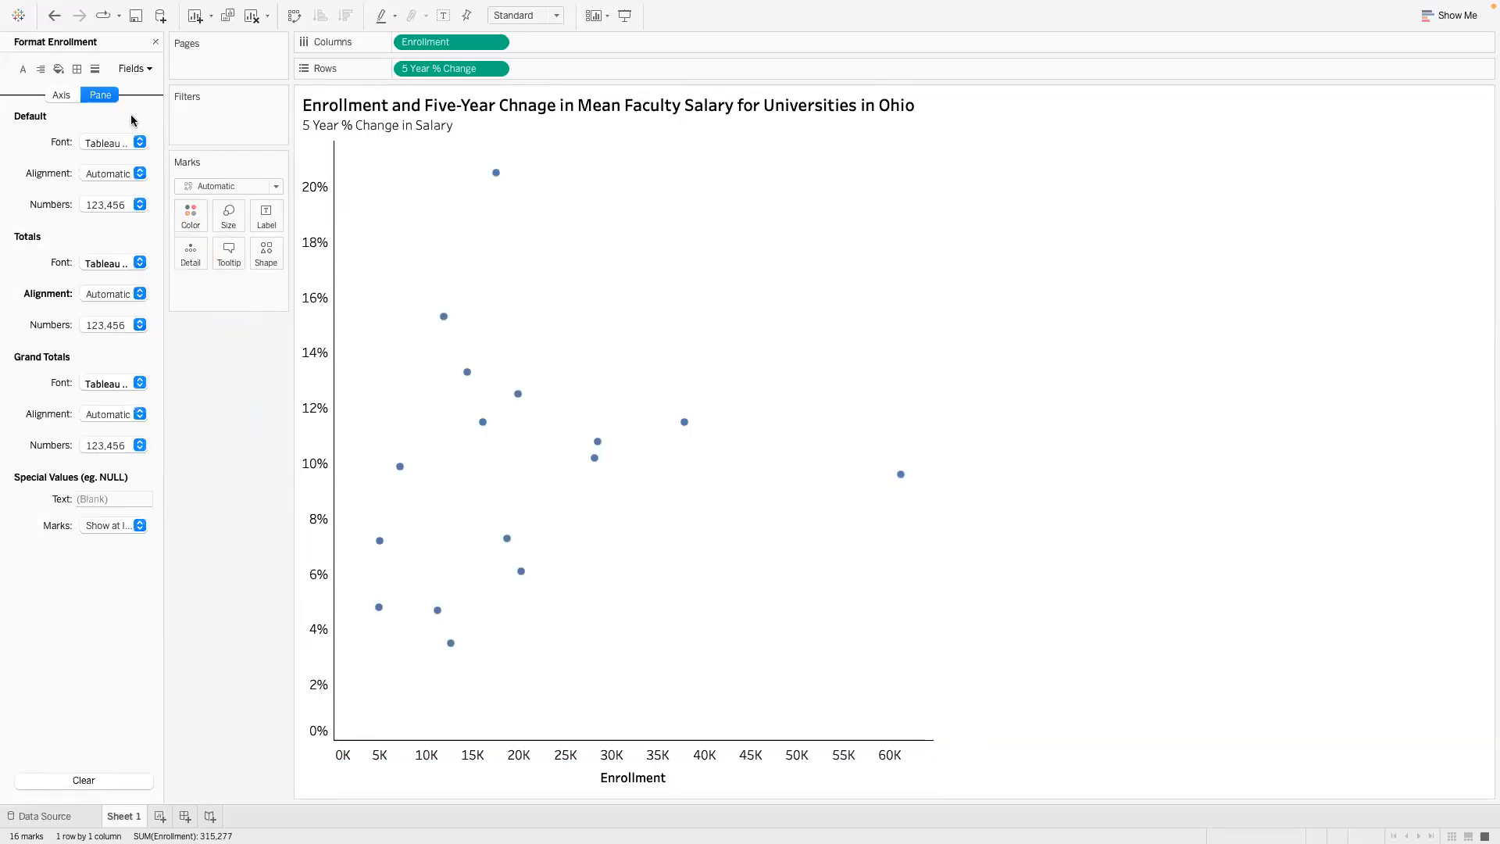
left_click(139, 173)
left_click(138, 250)
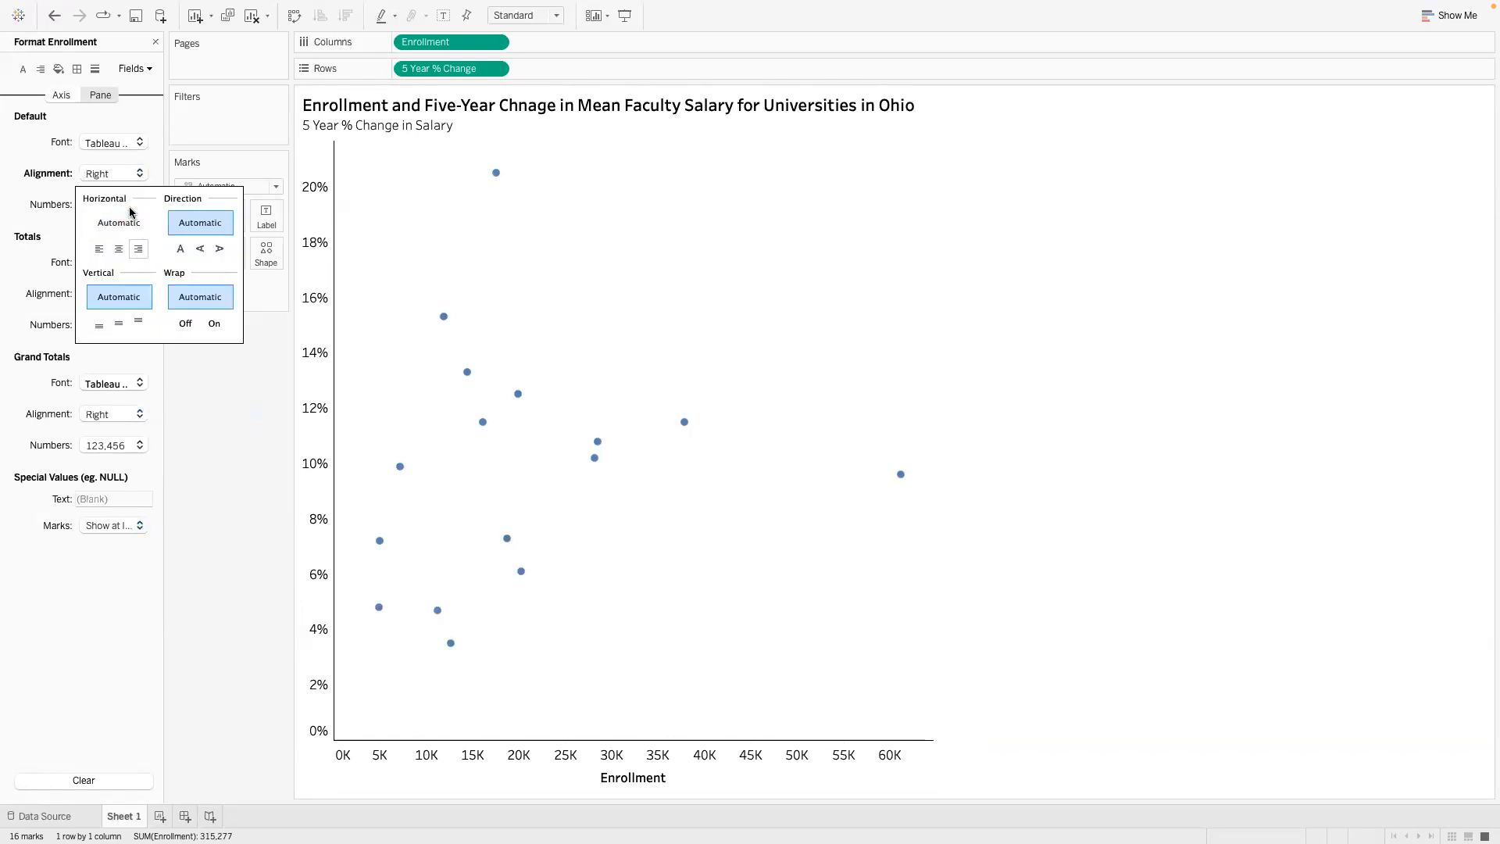
left_click(130, 221)
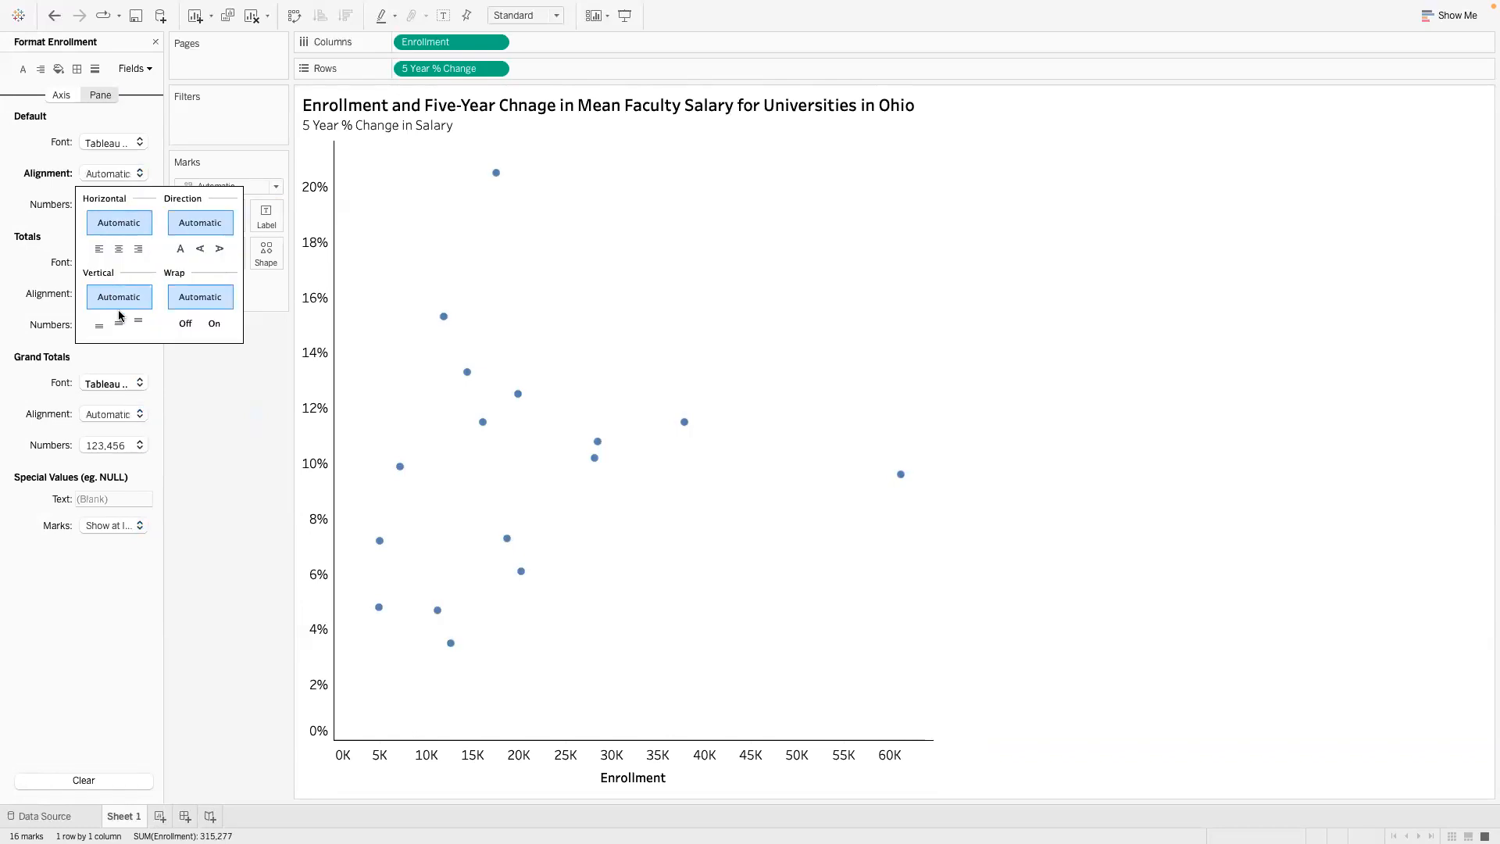
left_click(209, 461)
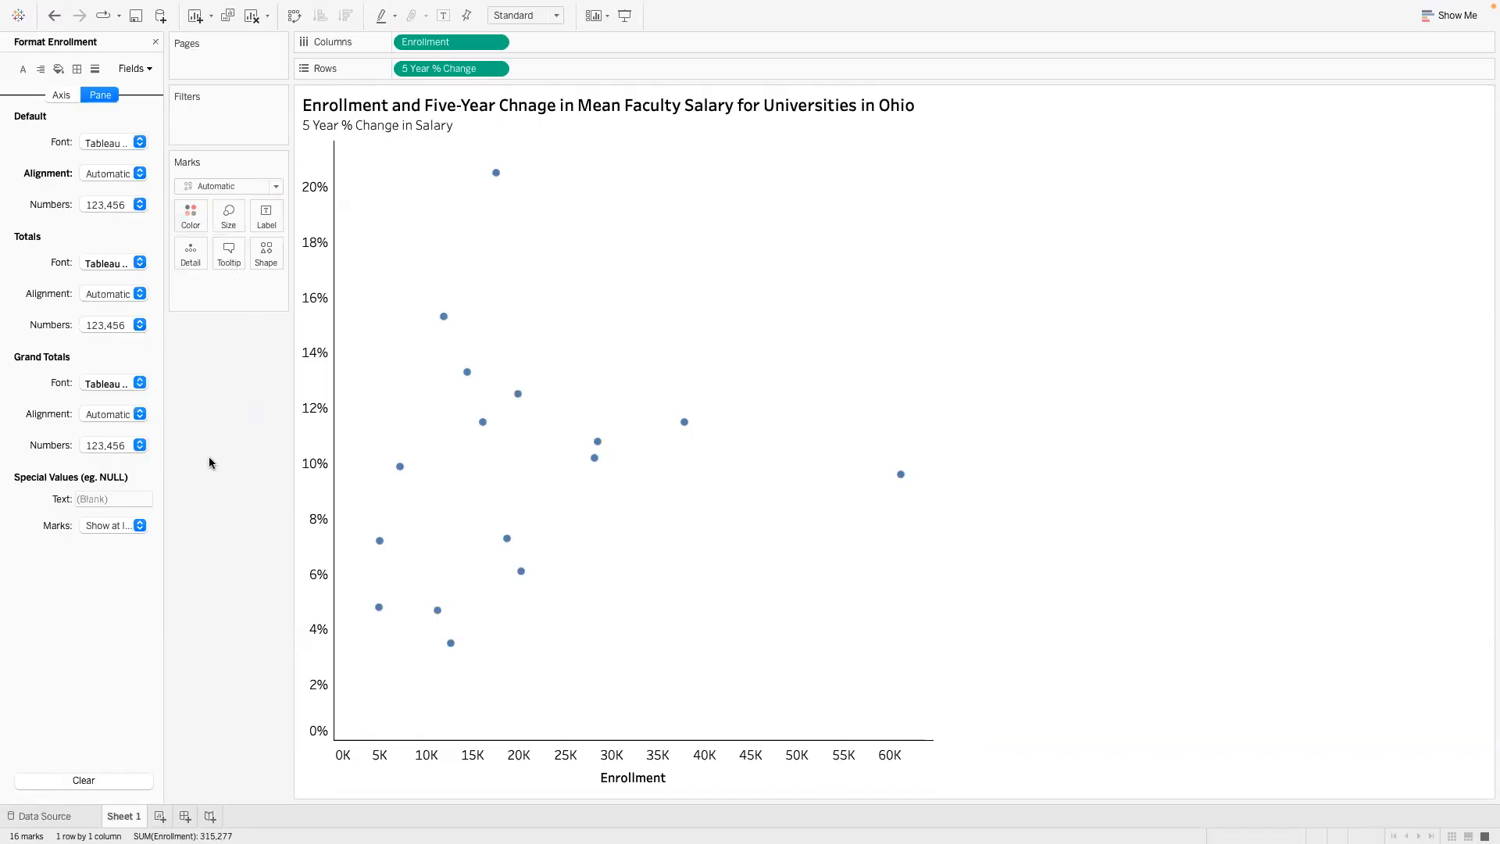
- Try Hide (Connect Lines) for the Enrollment field's special-value marks, and settle on Show at Default Value
left_click(140, 527)
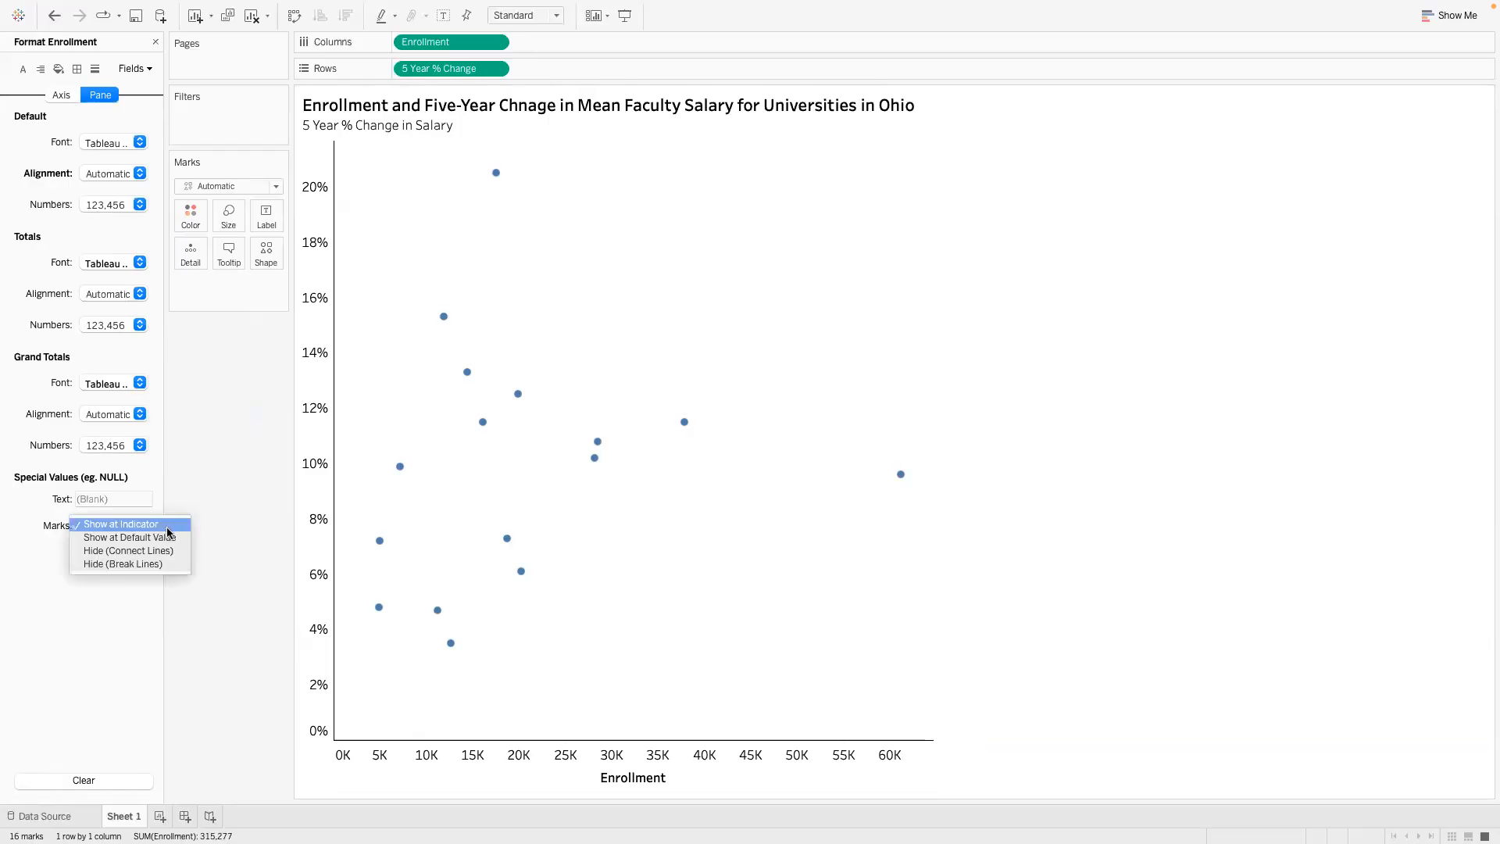
left_click(166, 538)
left_click(143, 527)
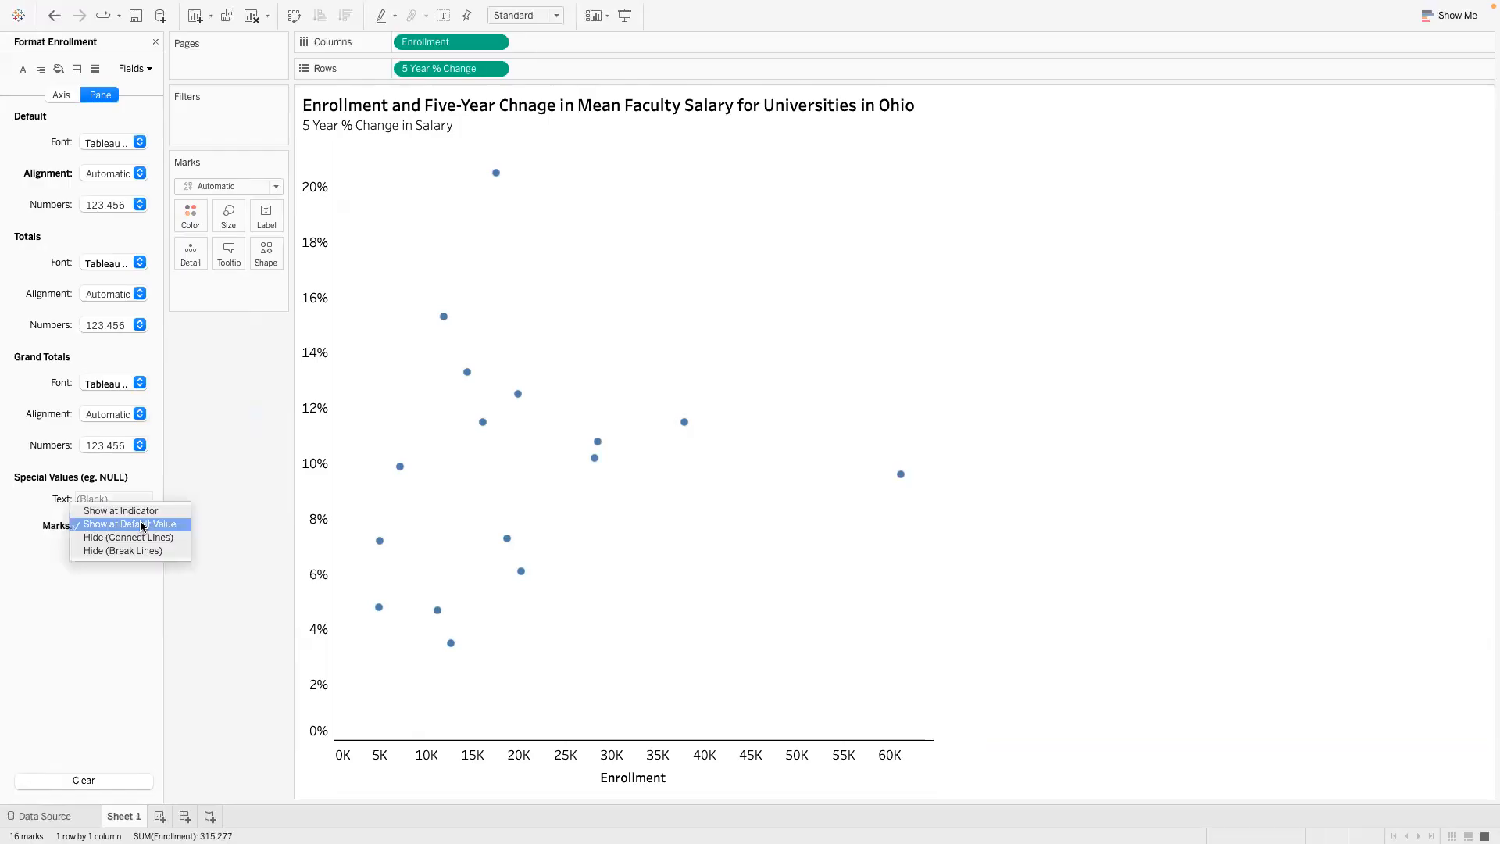
left_click(143, 538)
left_click(140, 525)
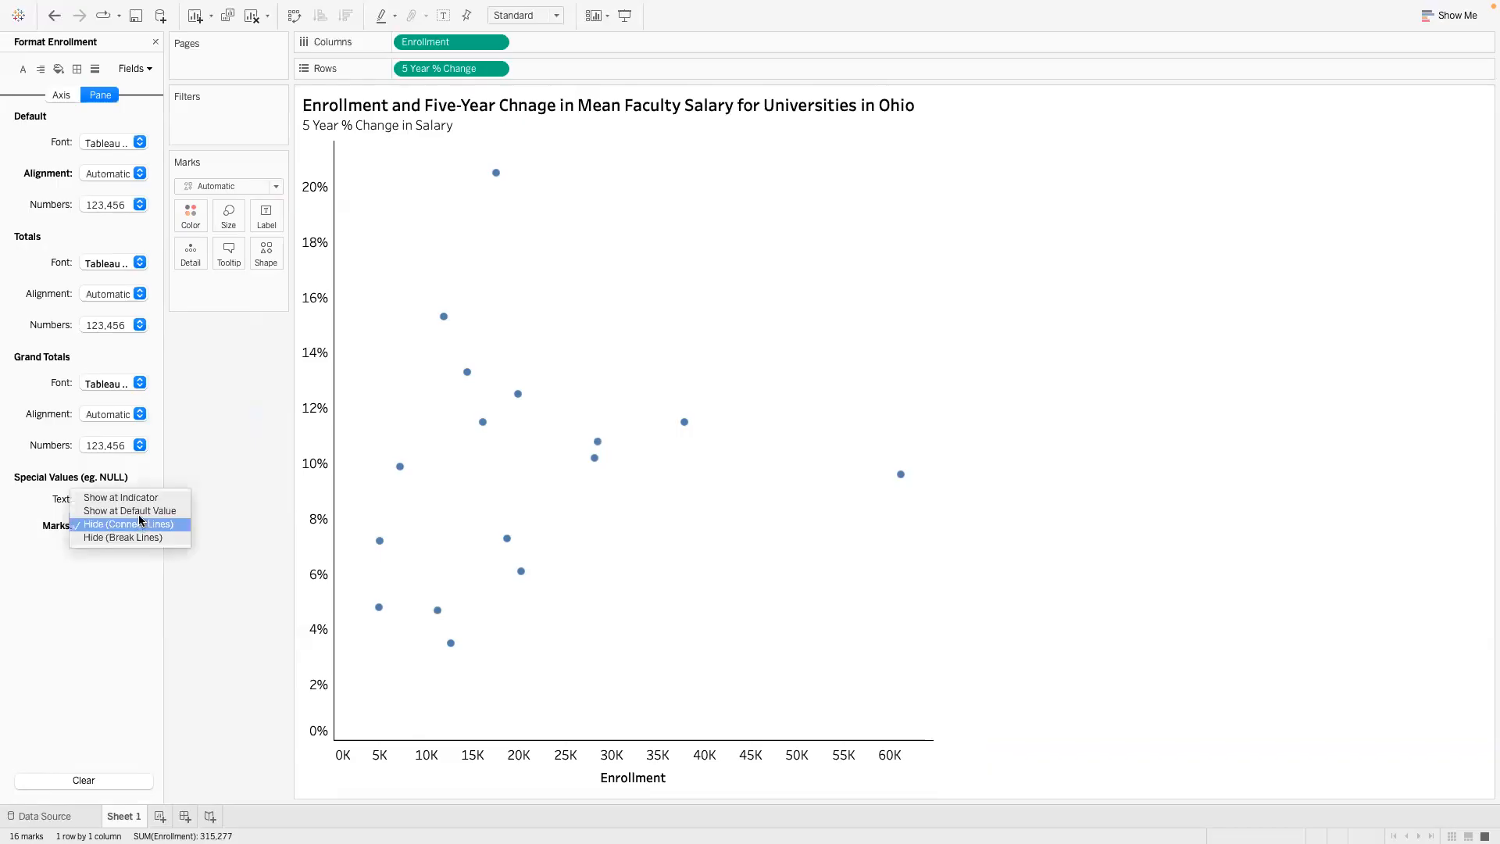
left_click(138, 510)
left_click(150, 493)
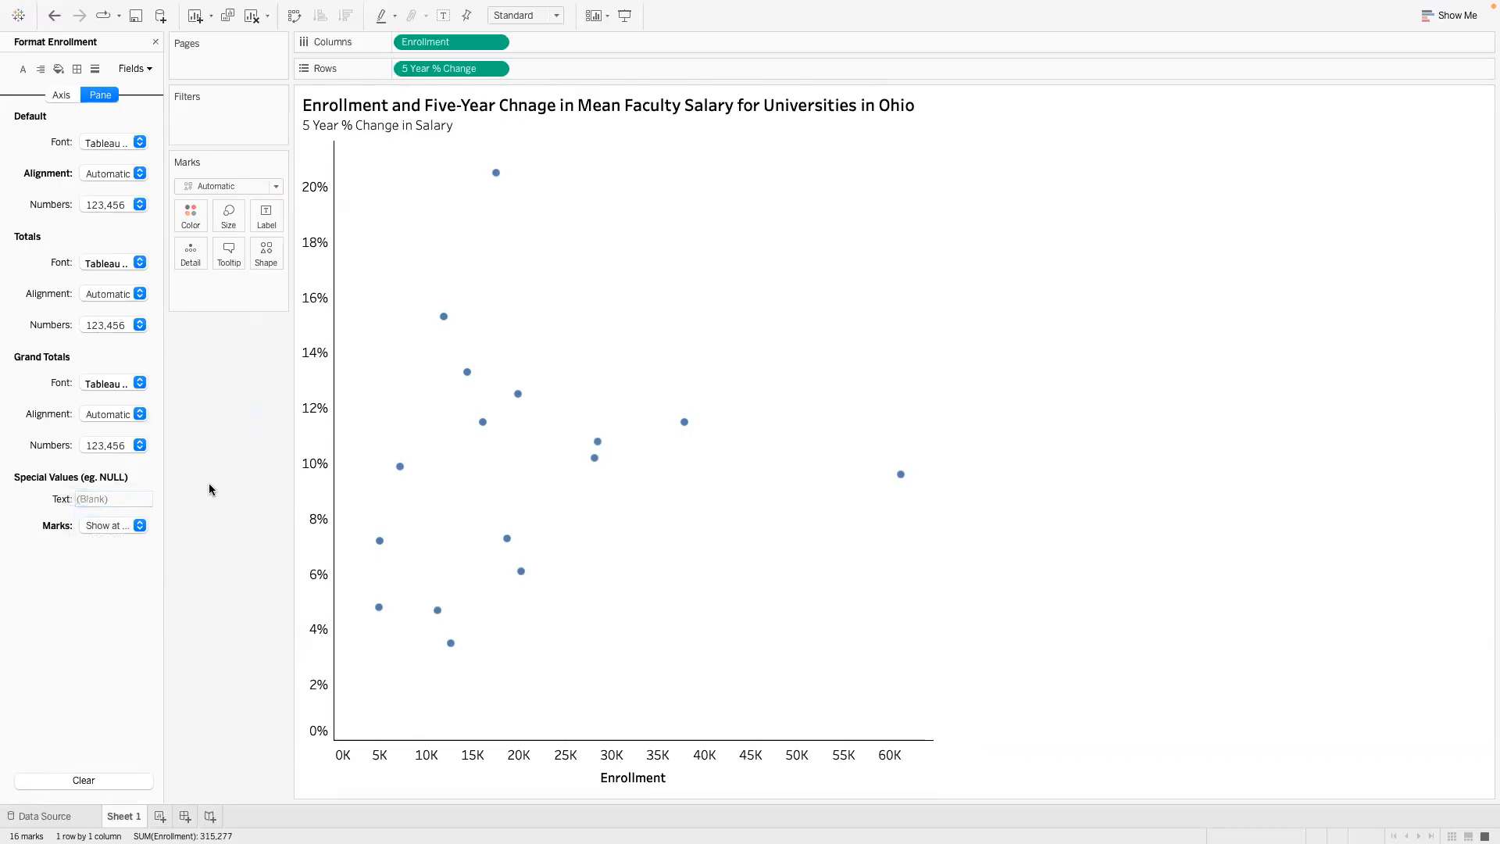
- Try right horizontal alignment for the Enrollment field's grand totals, and restore it to Automatic
left_click(139, 414)
left_click(138, 490)
left_click(131, 463)
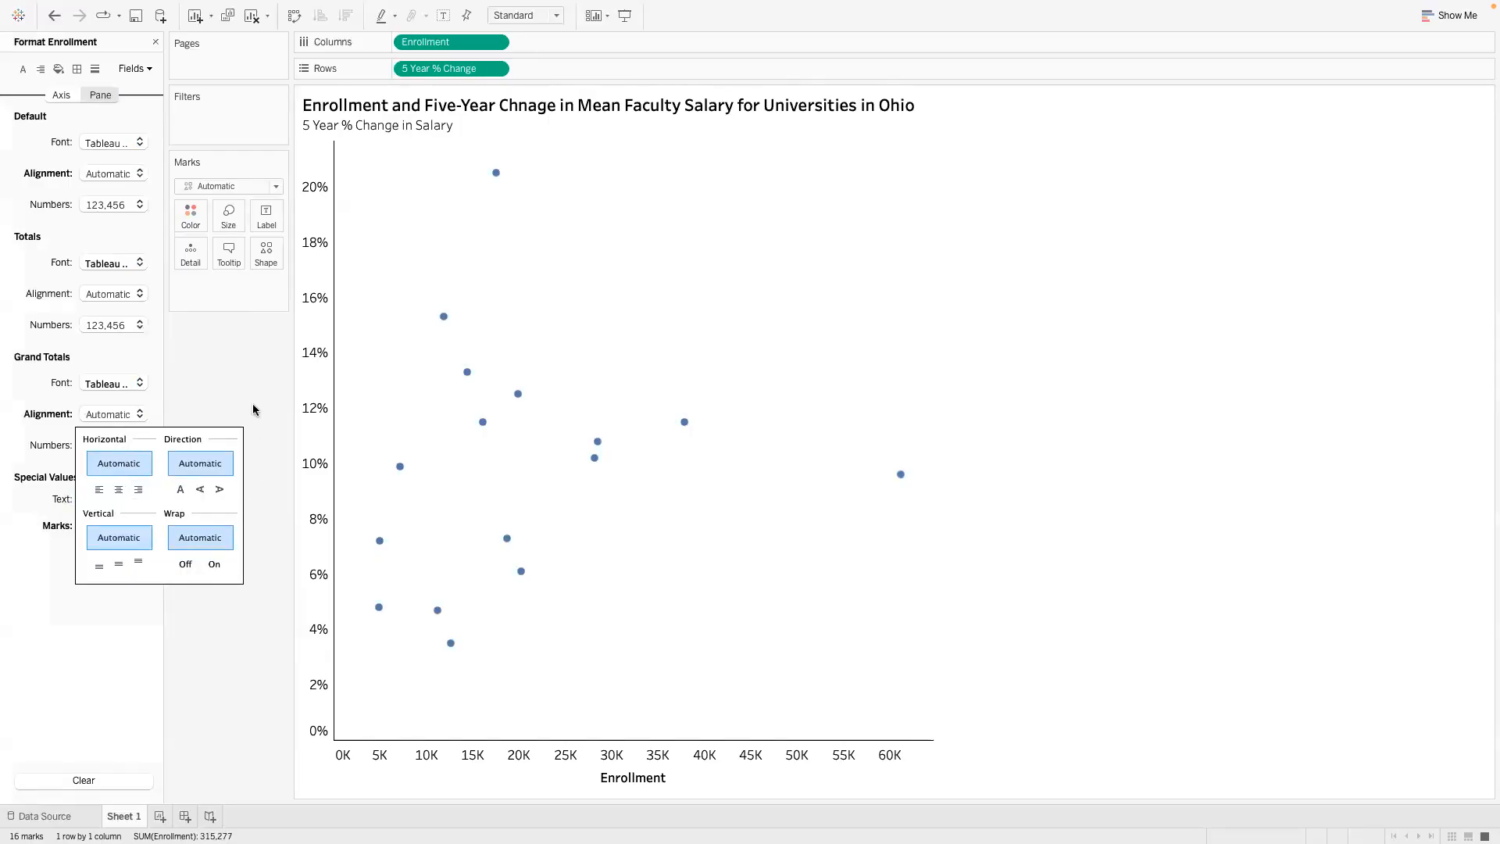
left_click(71, 95)
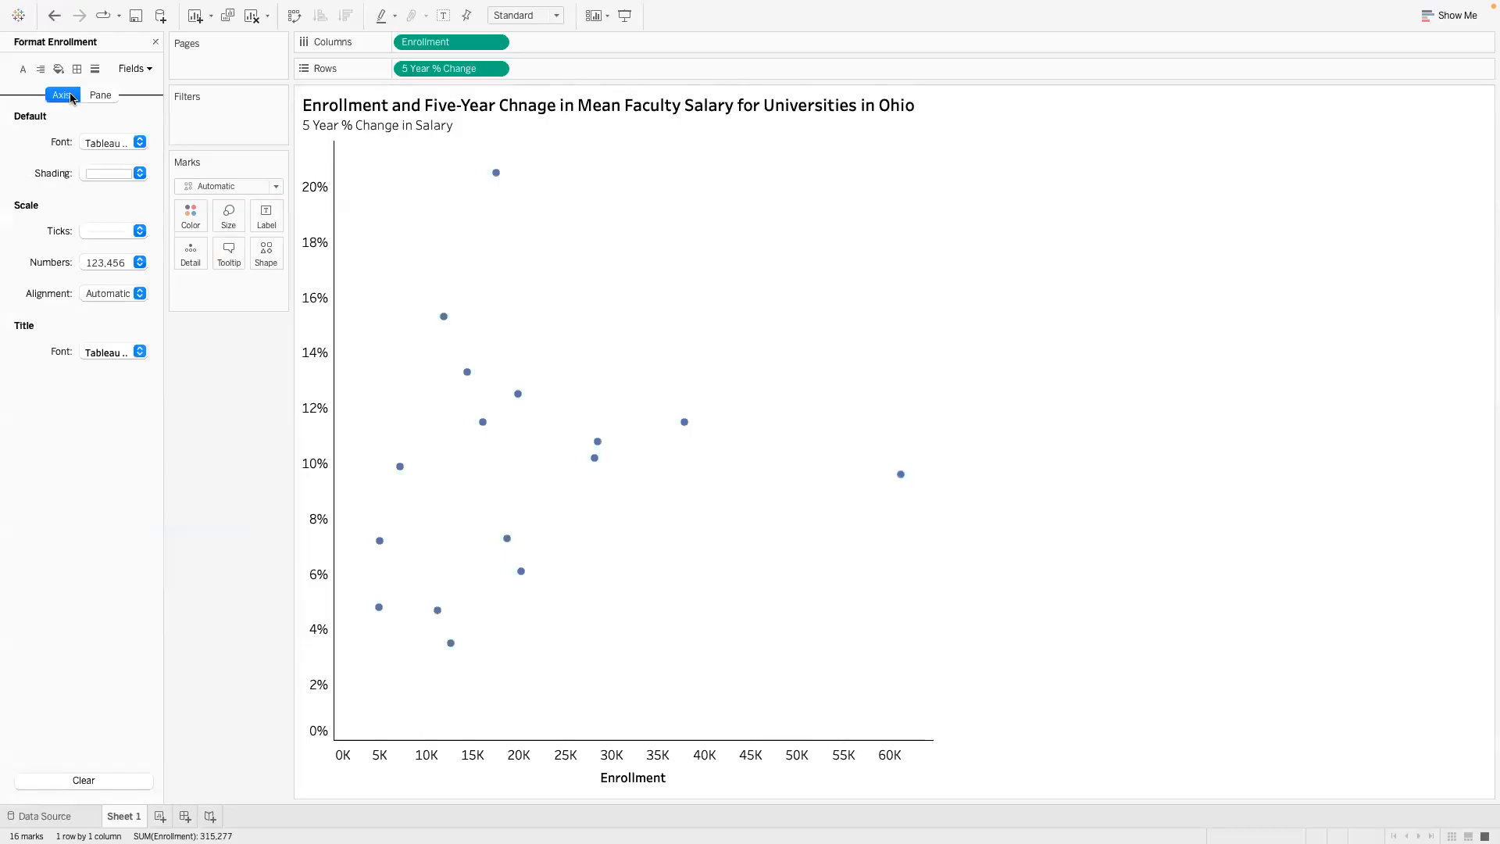
left_click(141, 294)
left_click(201, 350)
left_click(100, 95)
left_click(135, 70)
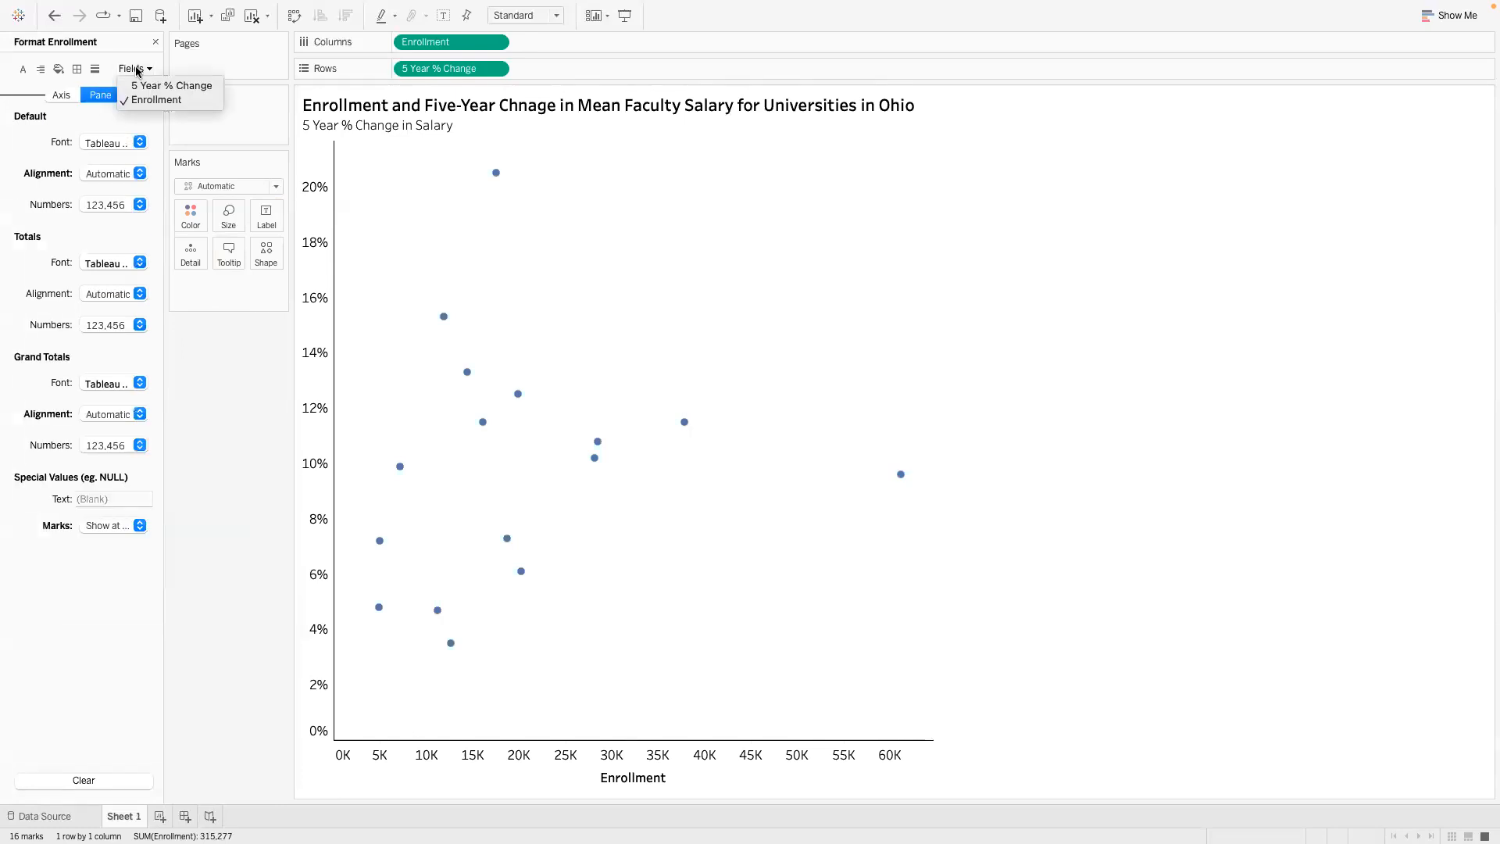
left_click(201, 380)
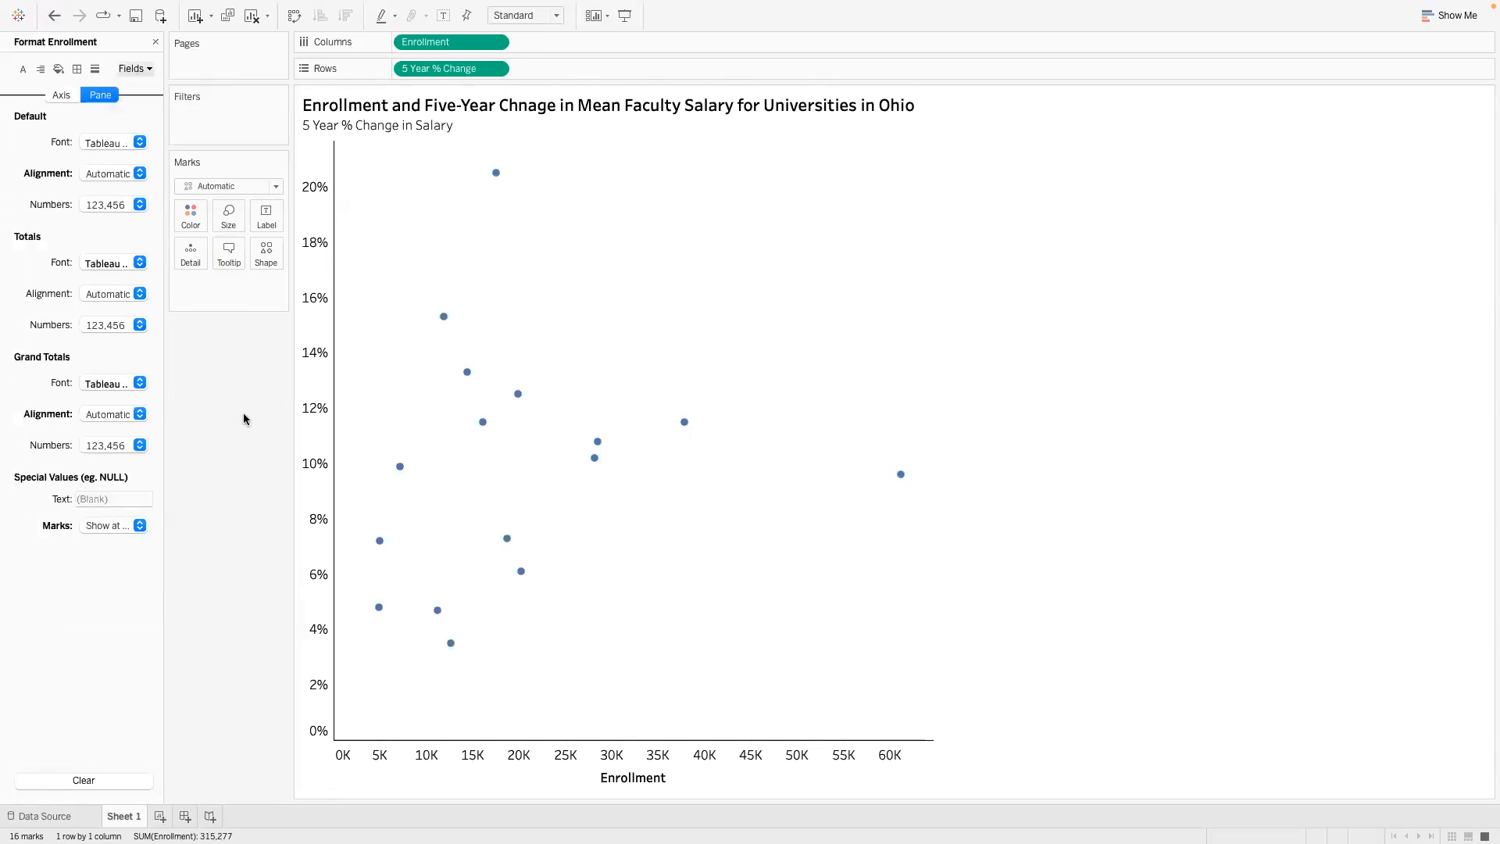
- Check the Enrollment axis's title and tick mark settings, and close the axis editor and the formatting options unchanged
right_click(603, 772)
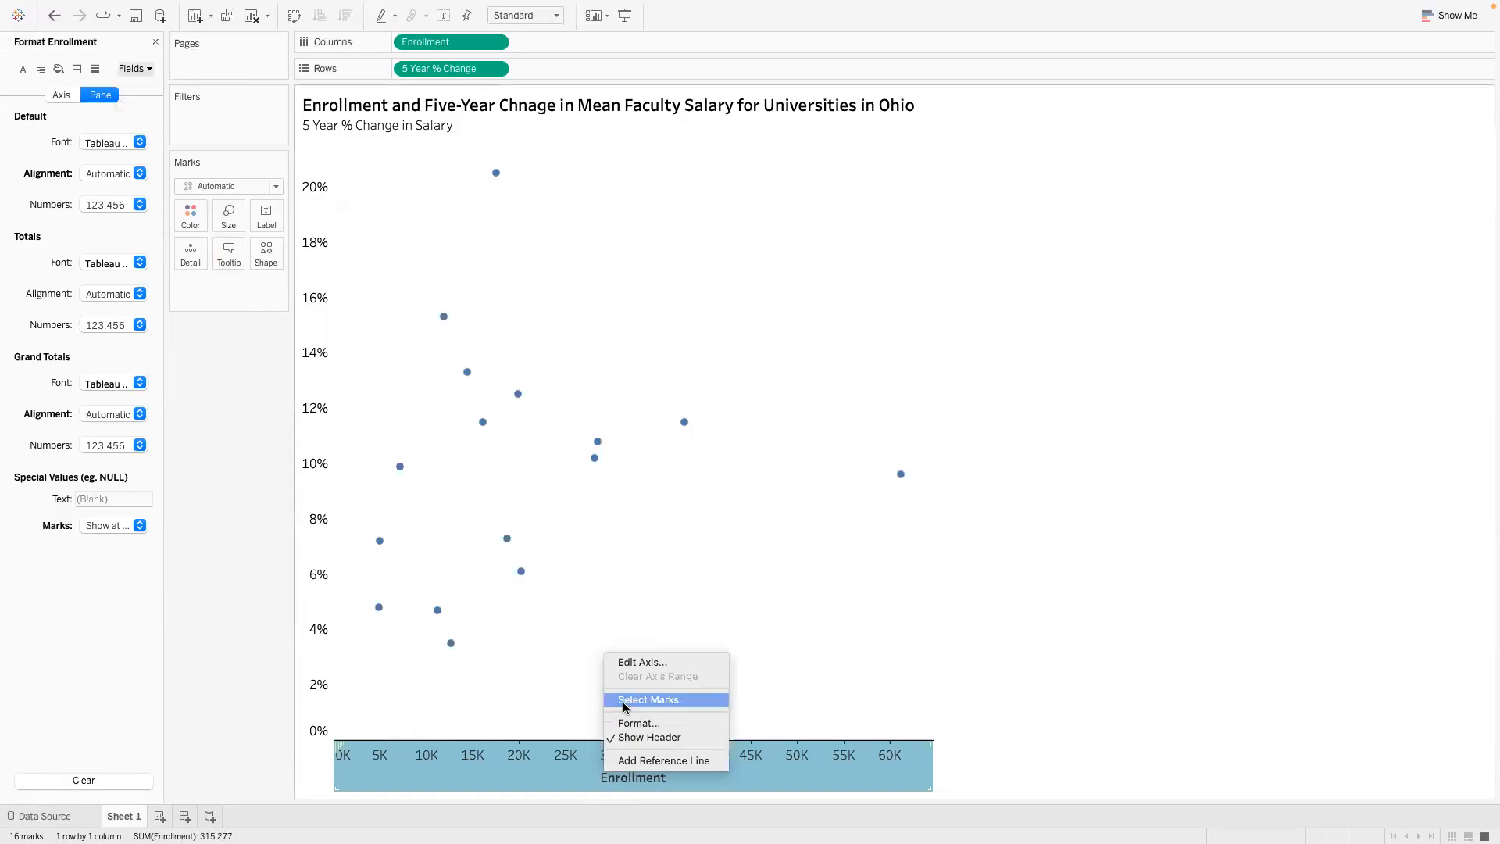
left_click(635, 664)
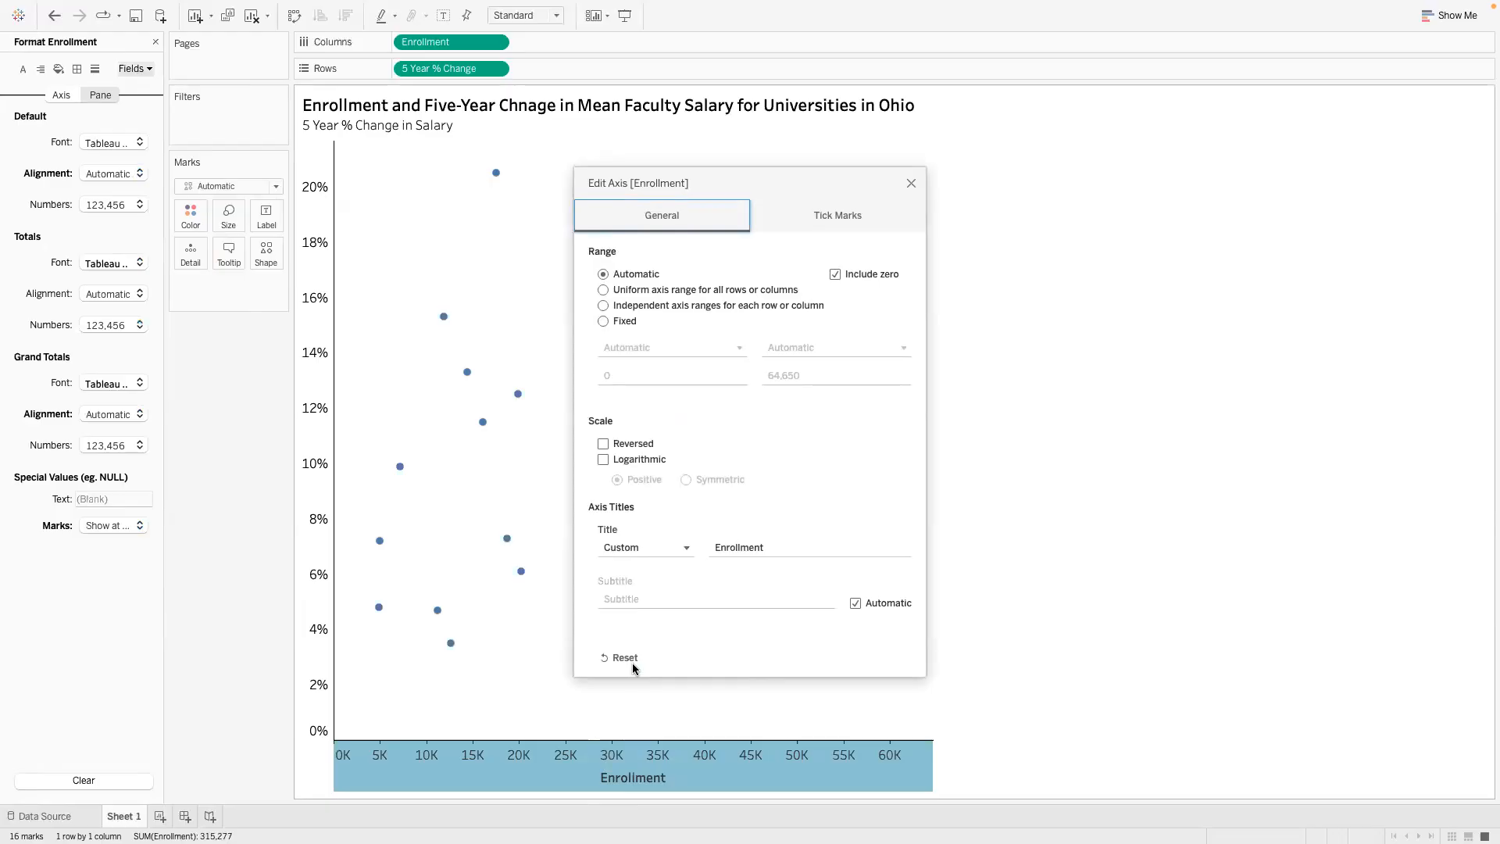
left_click(715, 548)
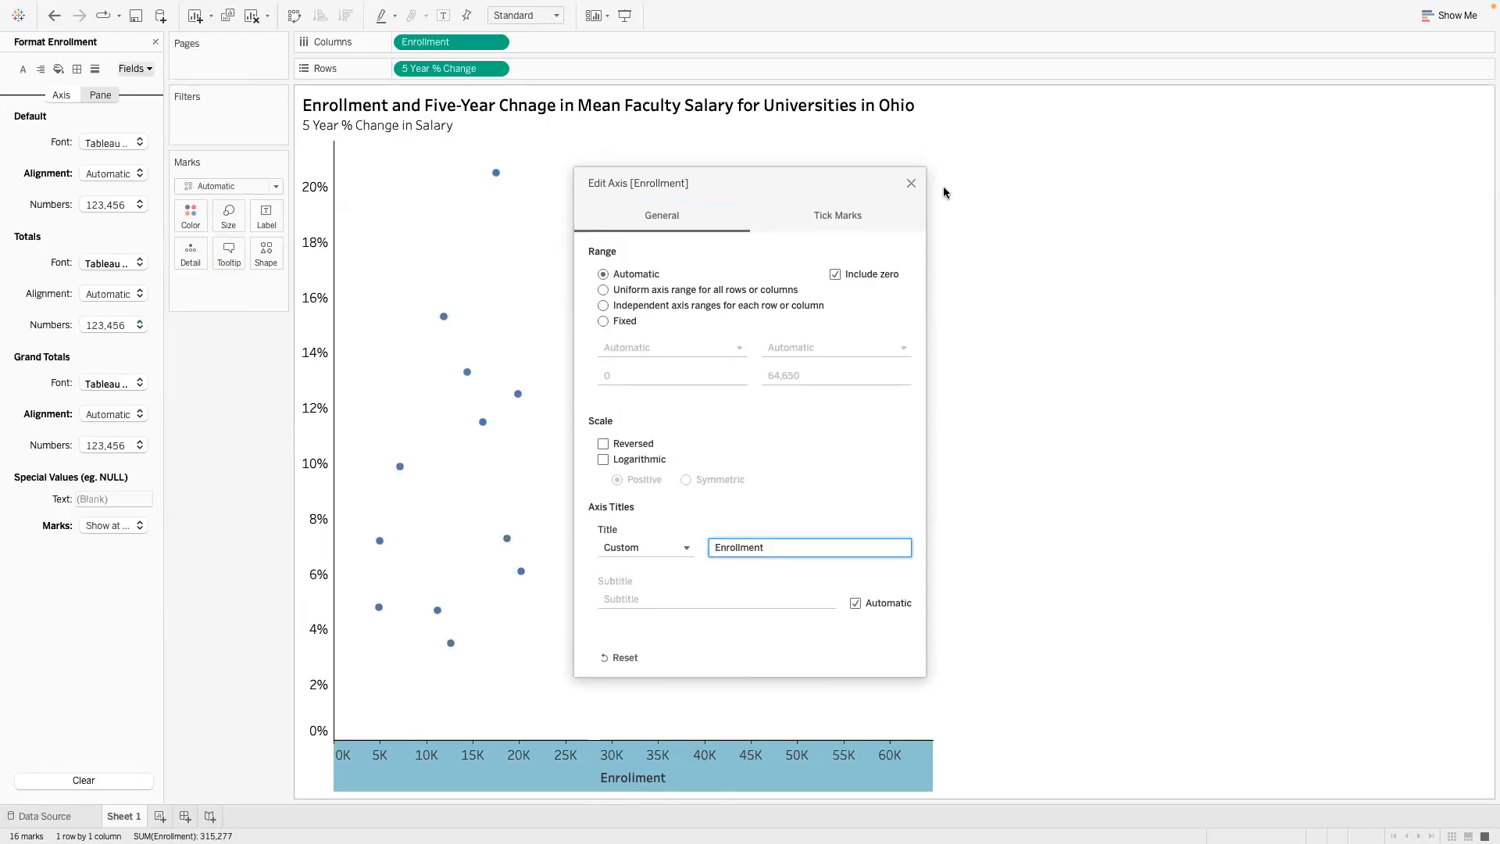
left_click(876, 217)
left_click(693, 217)
left_click(910, 183)
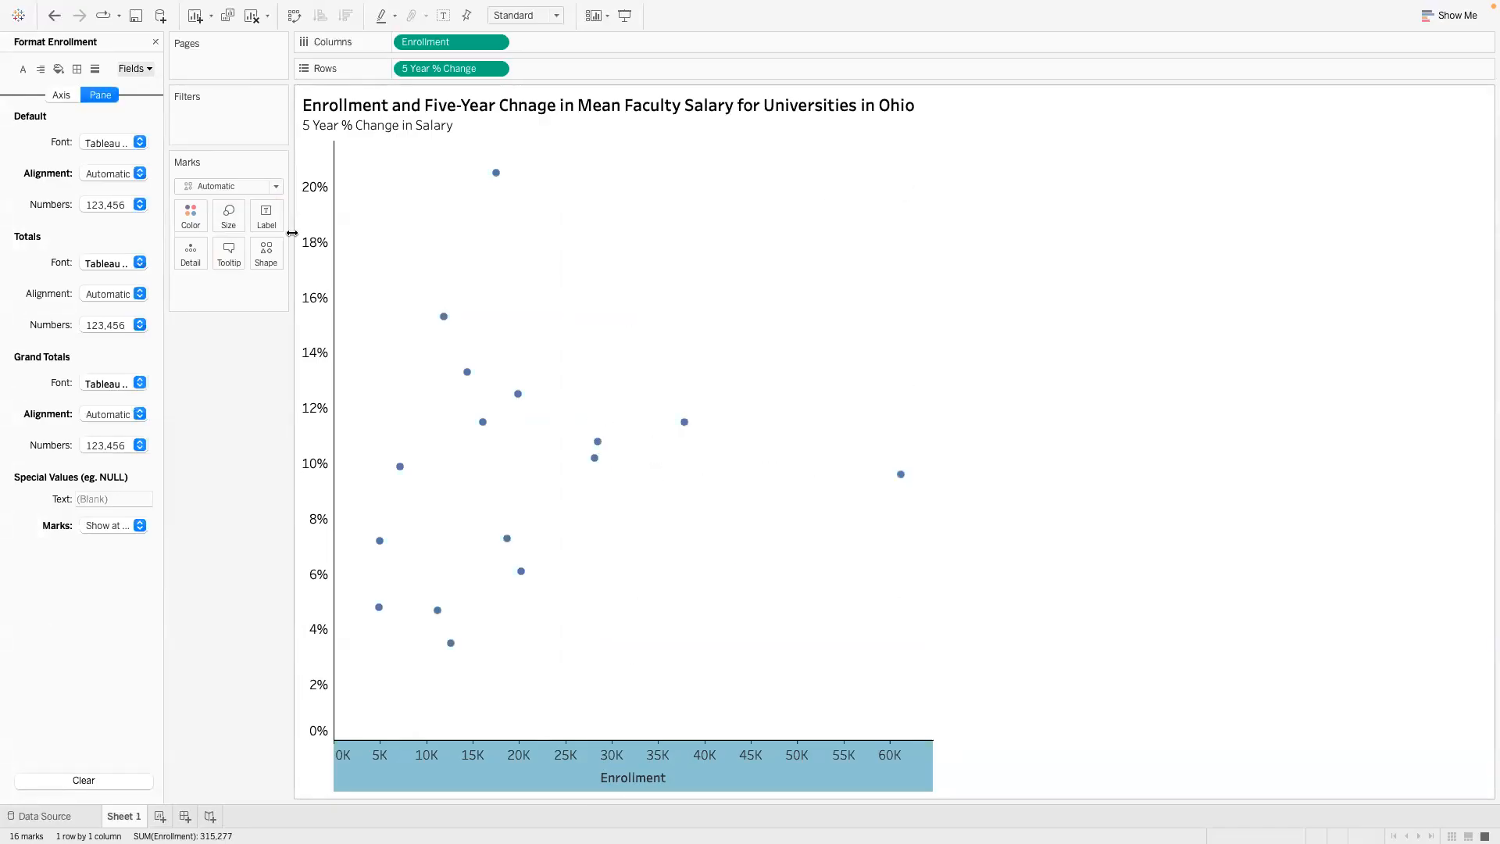
left_click(157, 43)
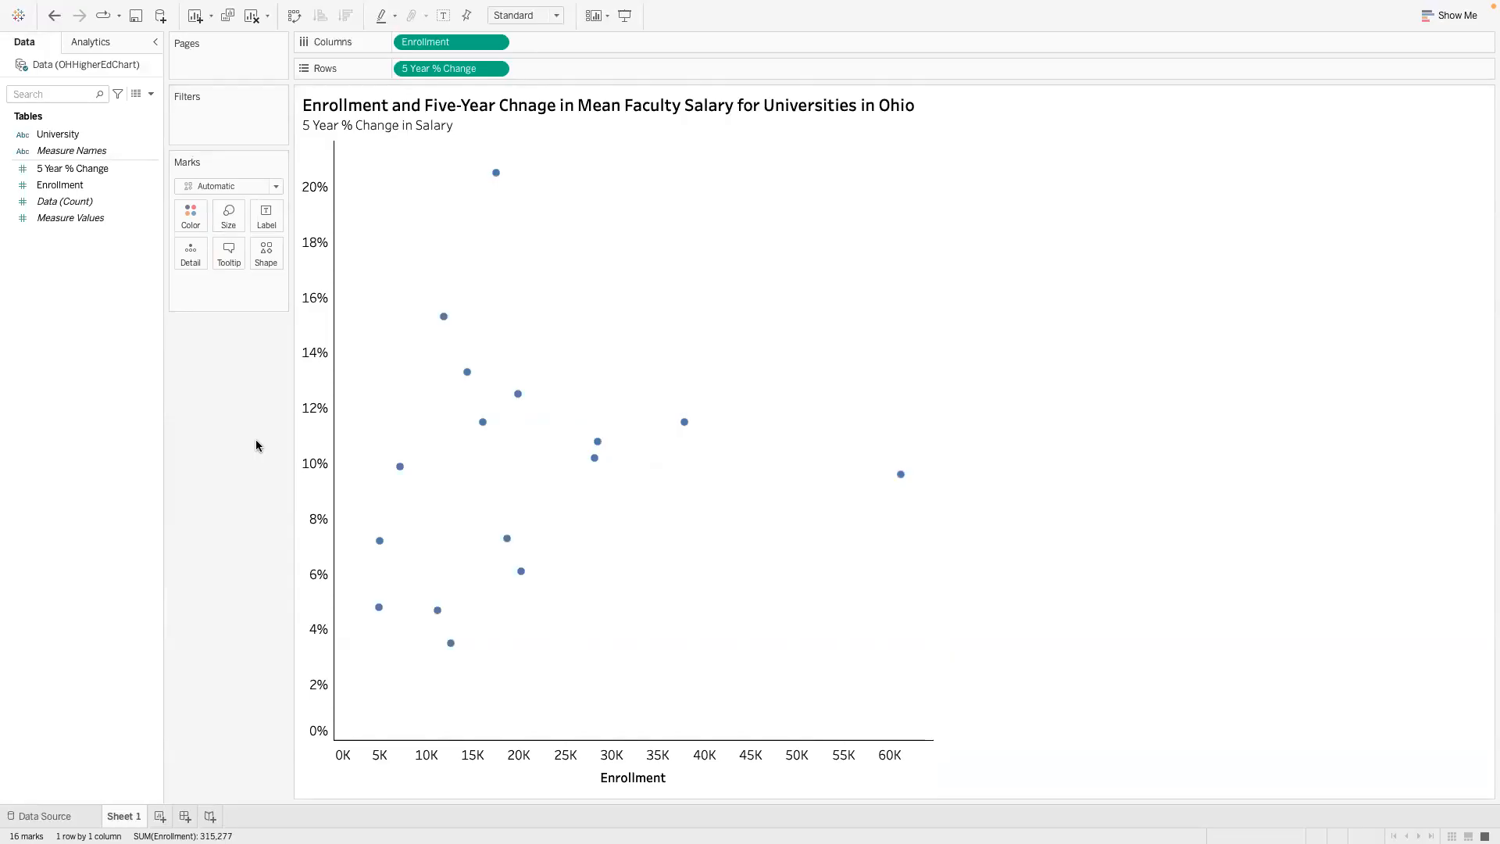
- Review the scatter chart assignment in the PowerPoint presentation, and check the details shown for individual points in the Tableau chart
key("ctrl+Left")
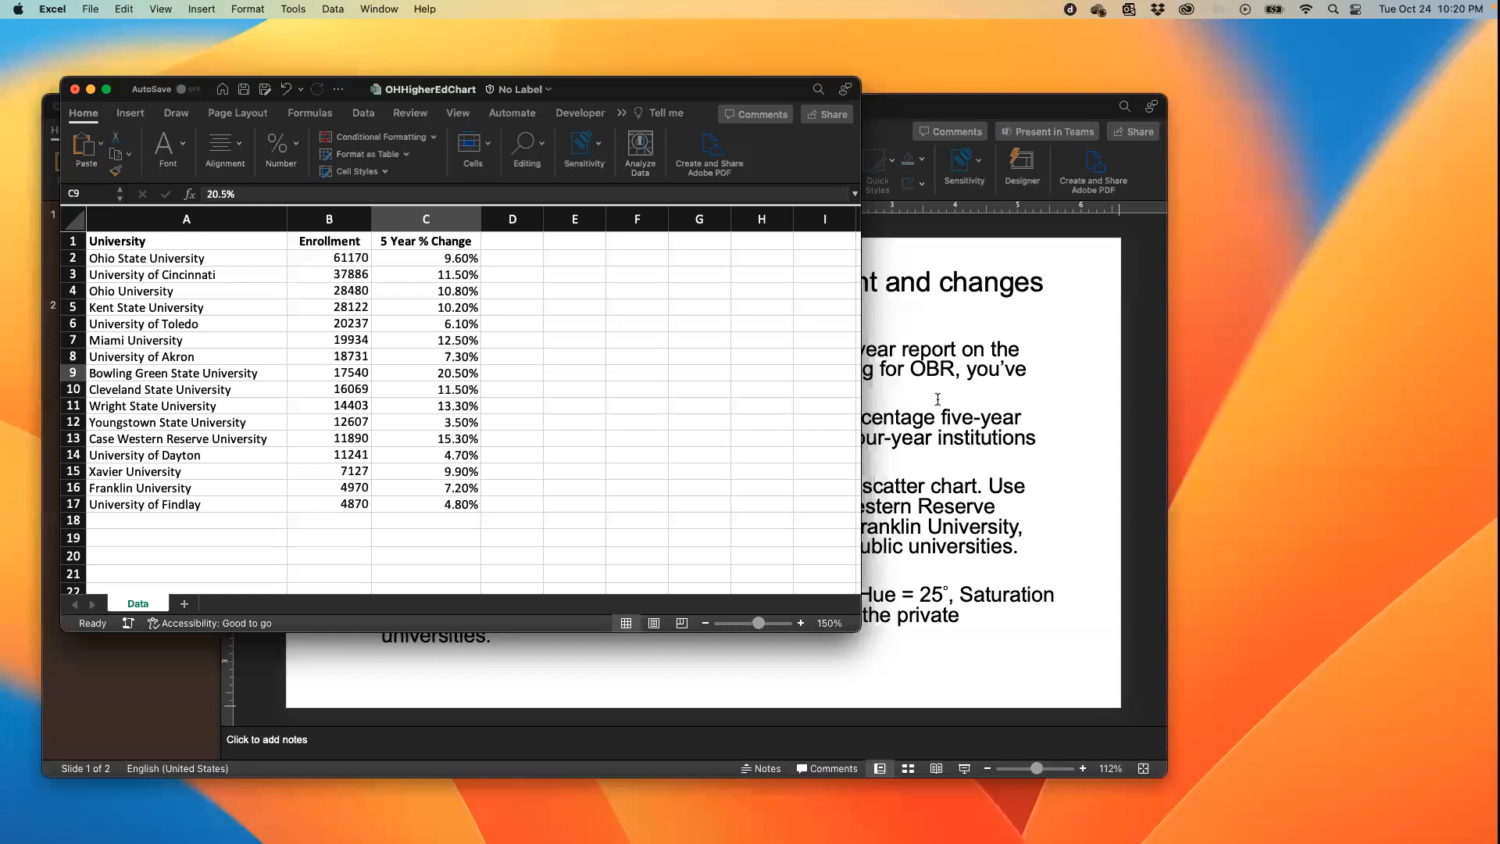
left_click(939, 401)
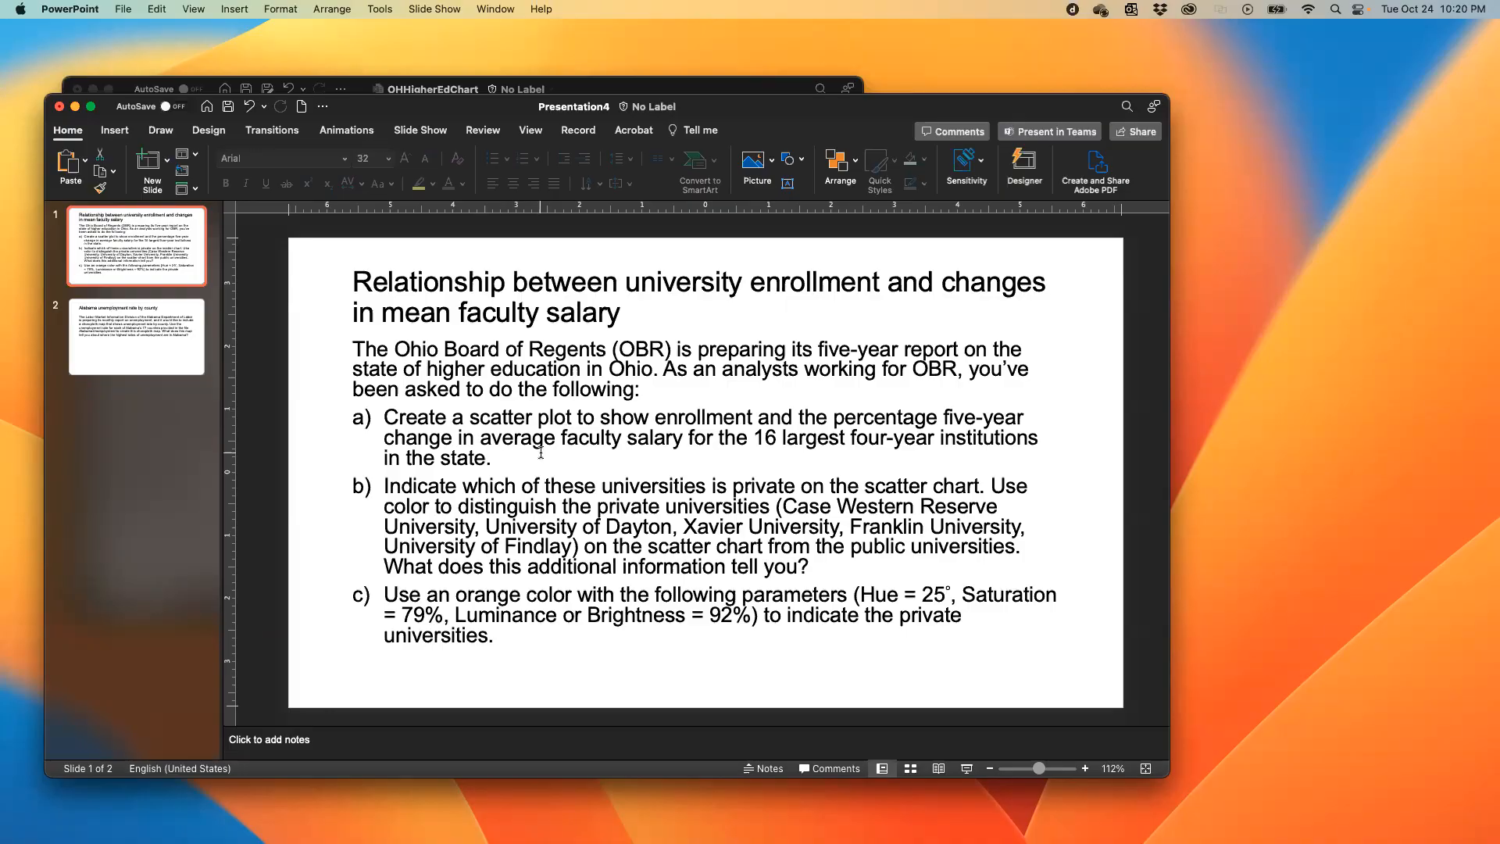
key("ctrl+Right")
mouse_move(483, 422)
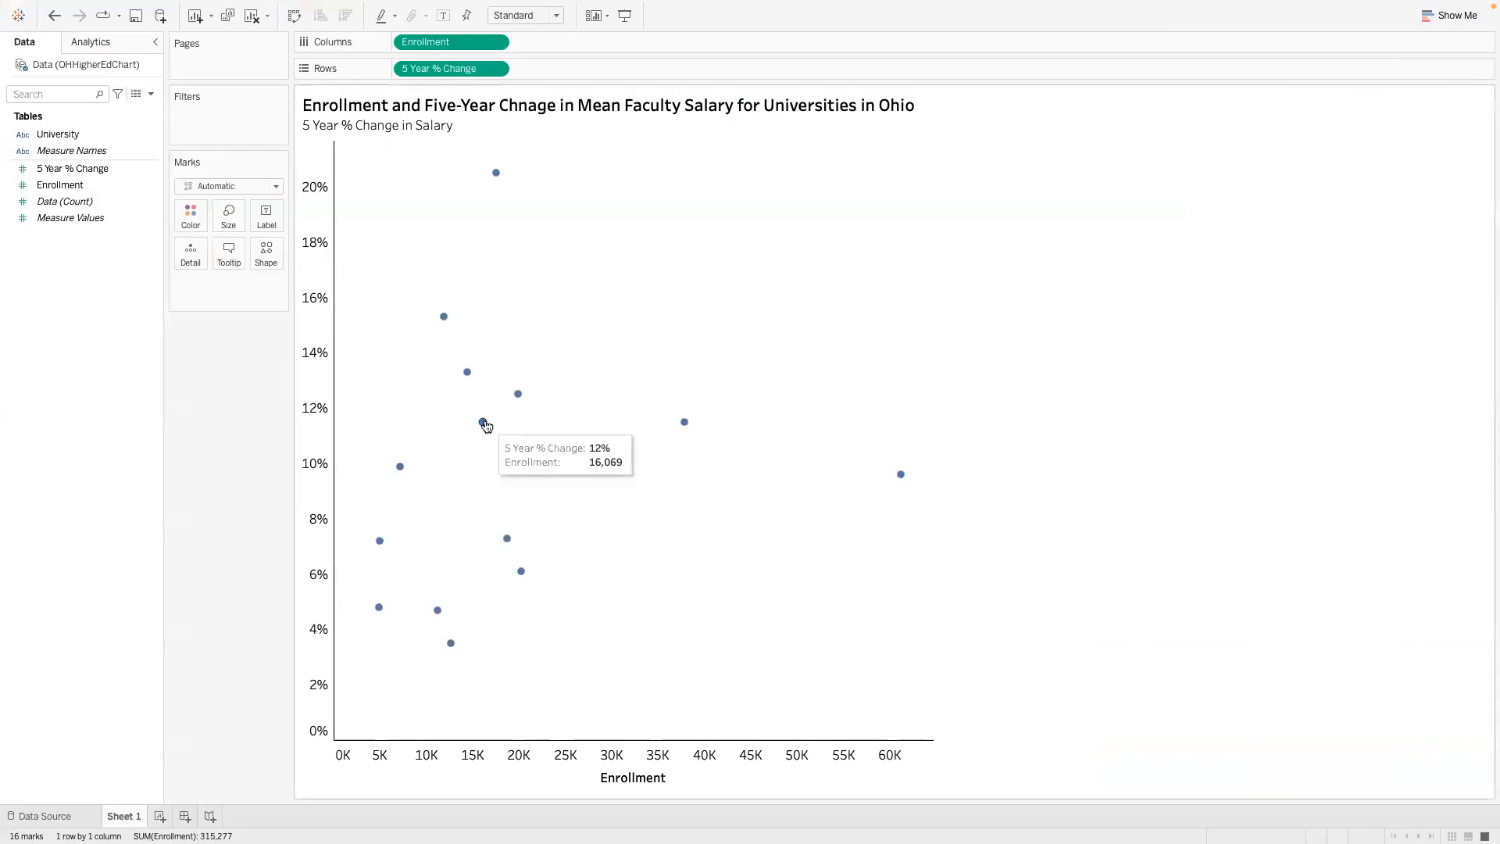
key("ctrl+Left")
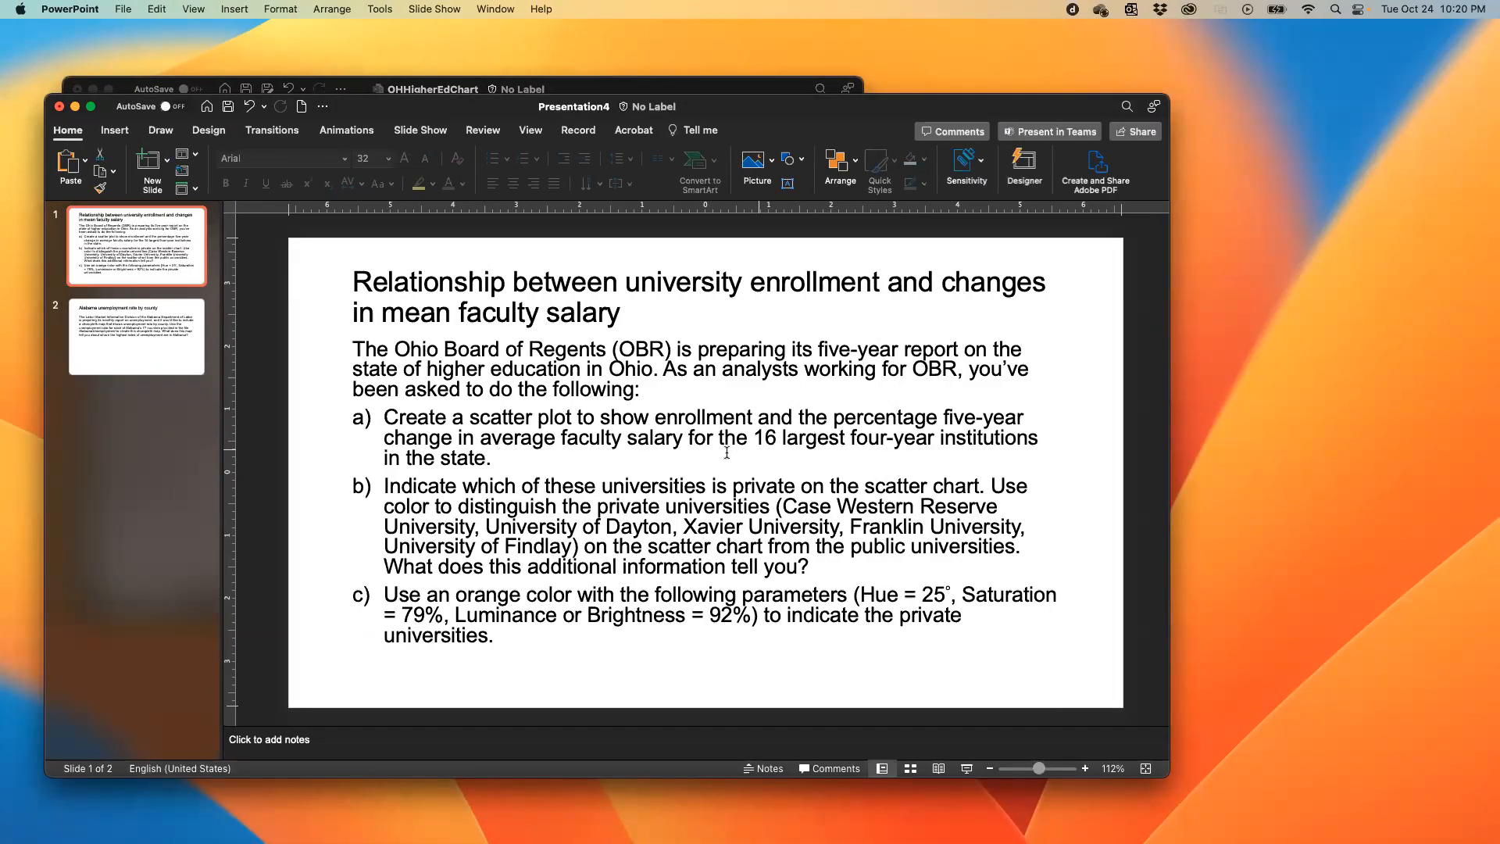
key("ctrl+Right")
mouse_move(519, 397)
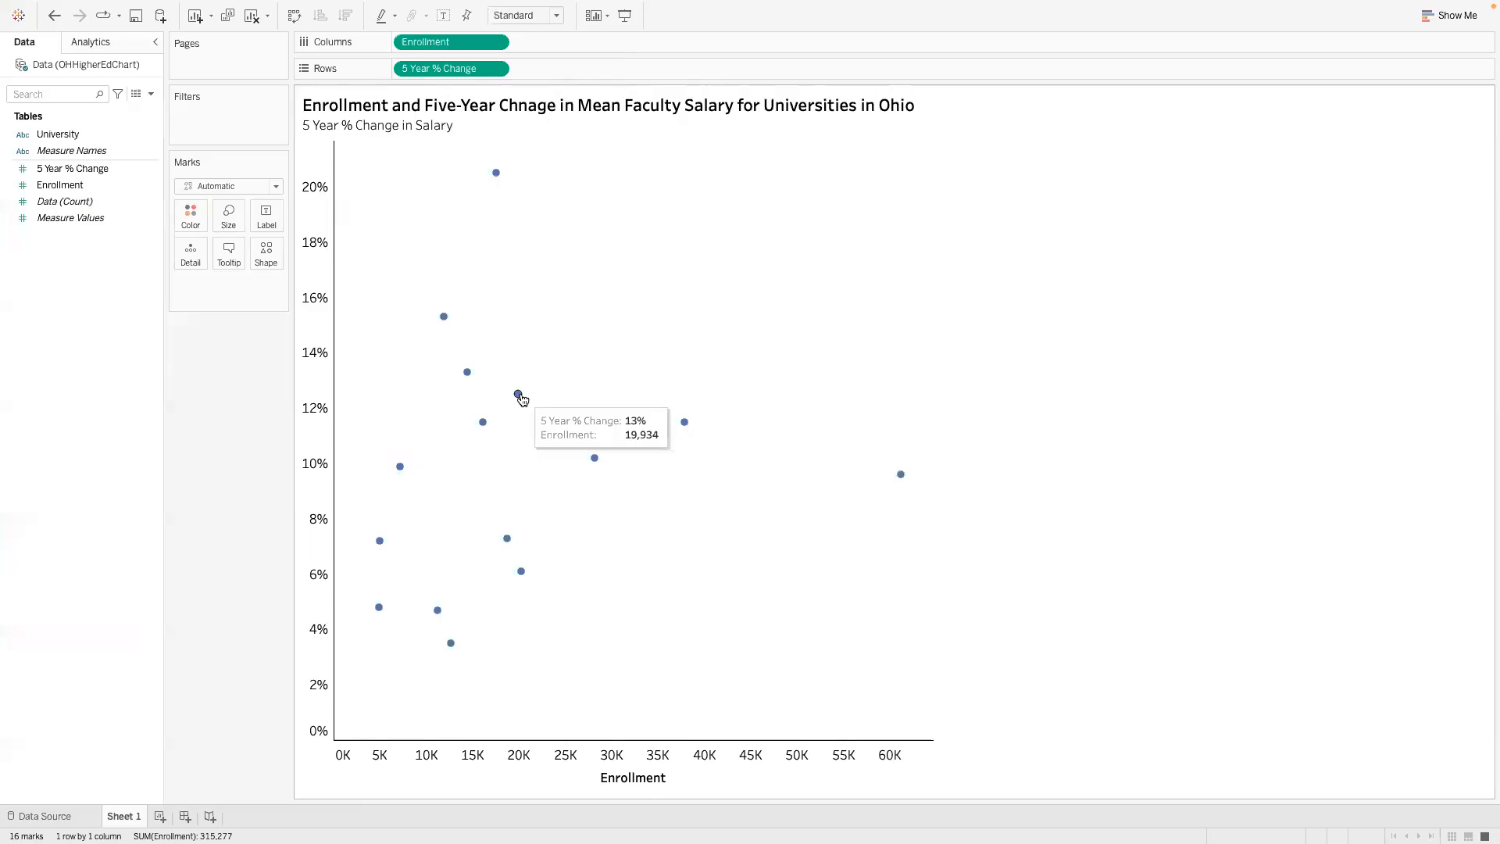
- Label the scatter chart's marks with the University field, and inspect the labels and details of individual points
left_click_drag(66, 136, 265, 212)
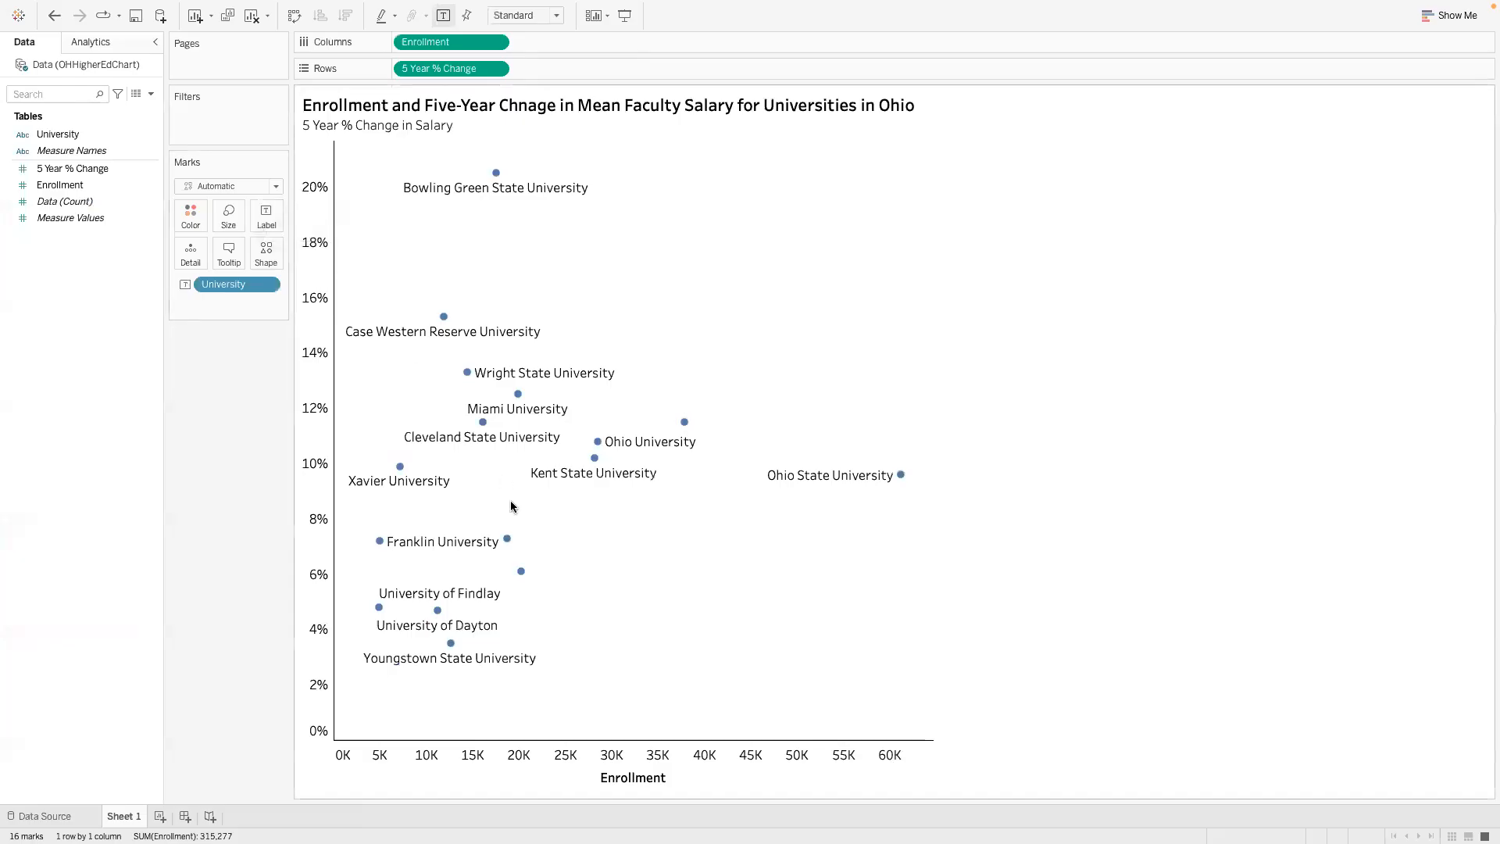
mouse_move(385, 543)
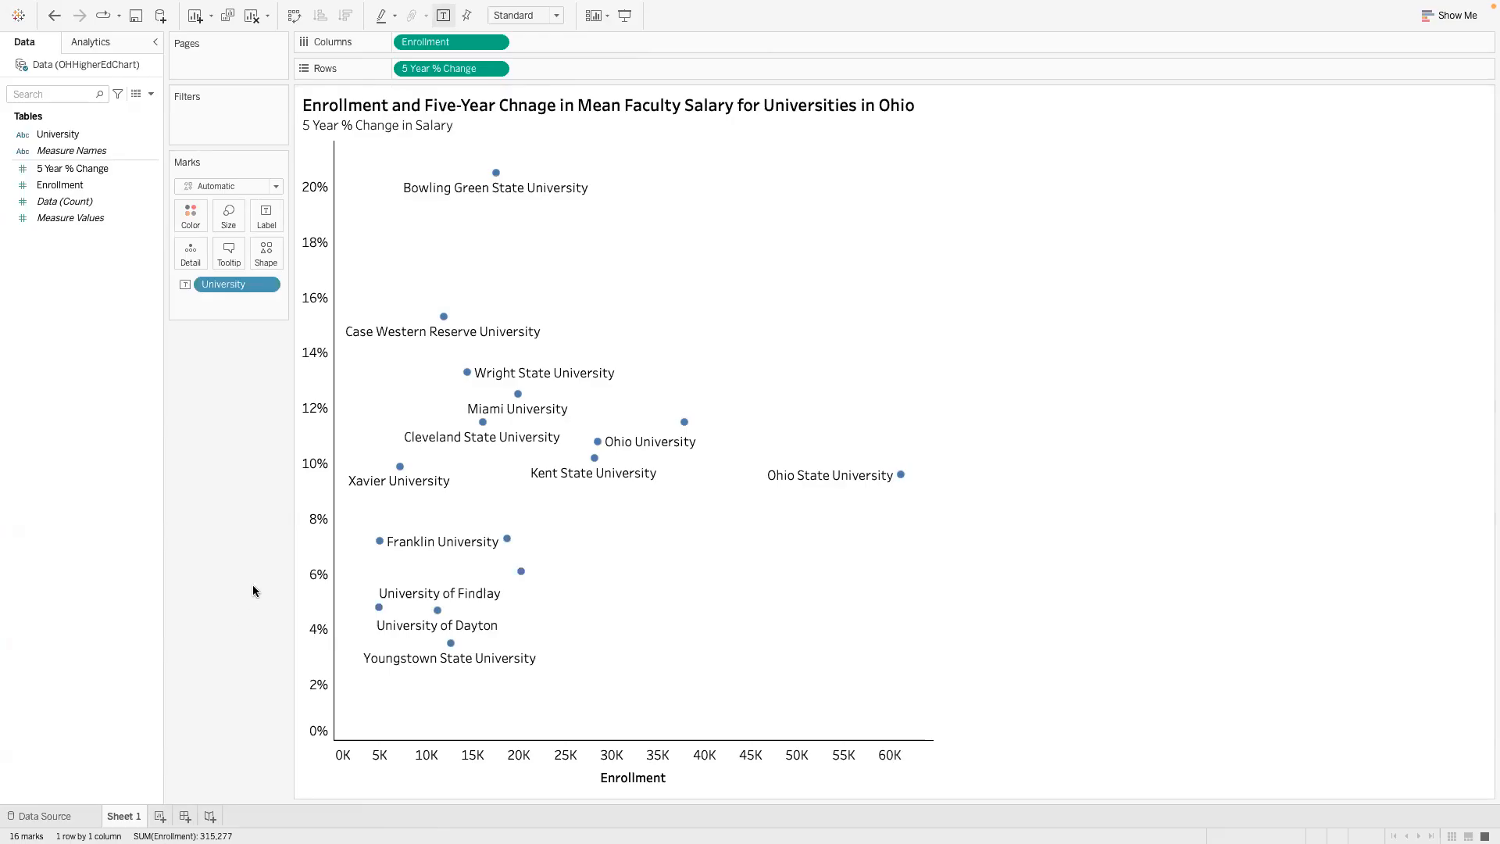
mouse_move(399, 469)
mouse_move(438, 613)
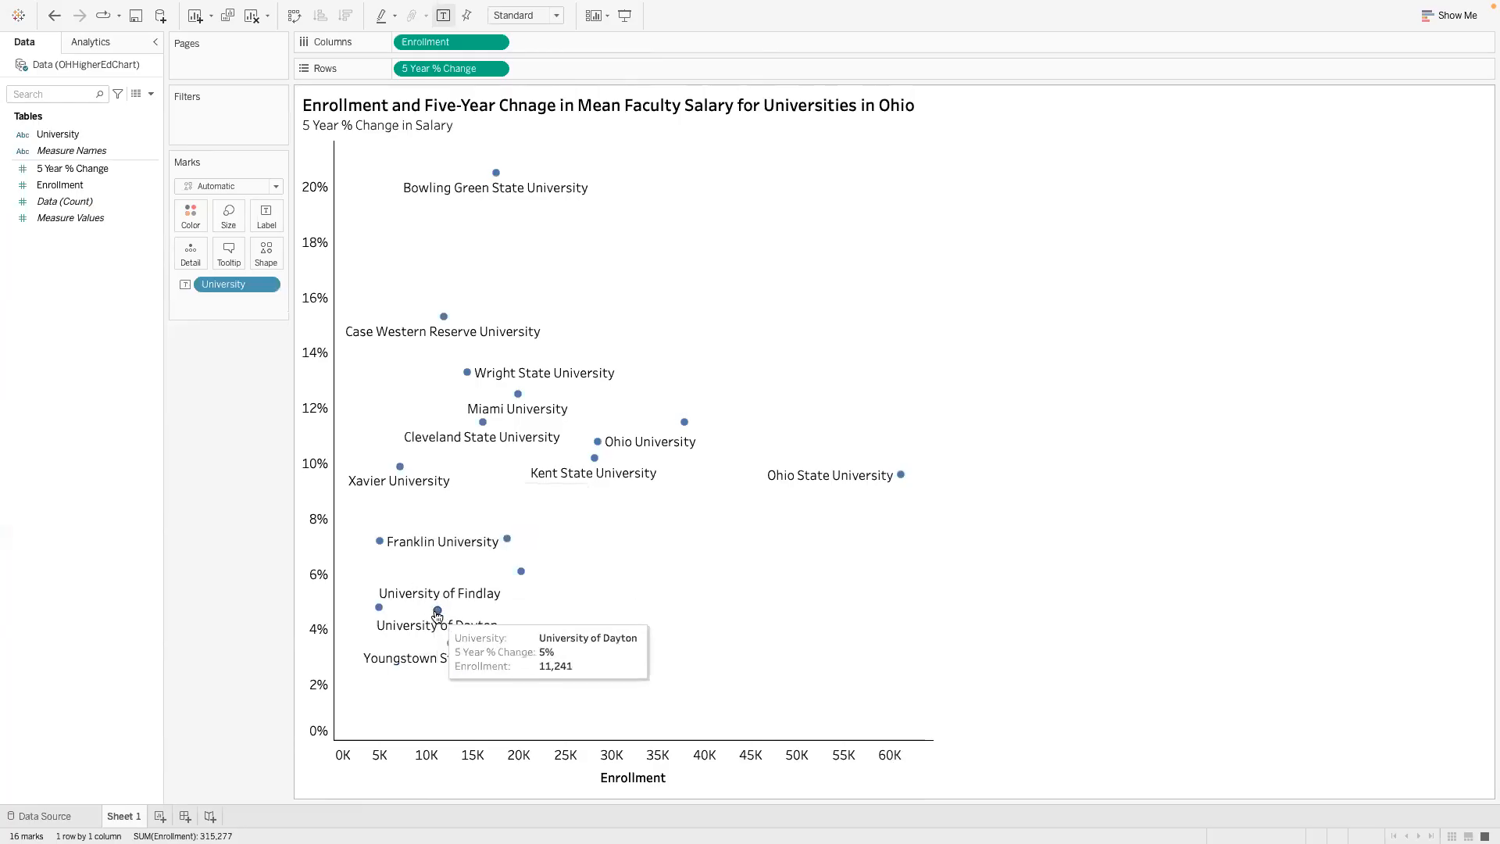
mouse_move(451, 645)
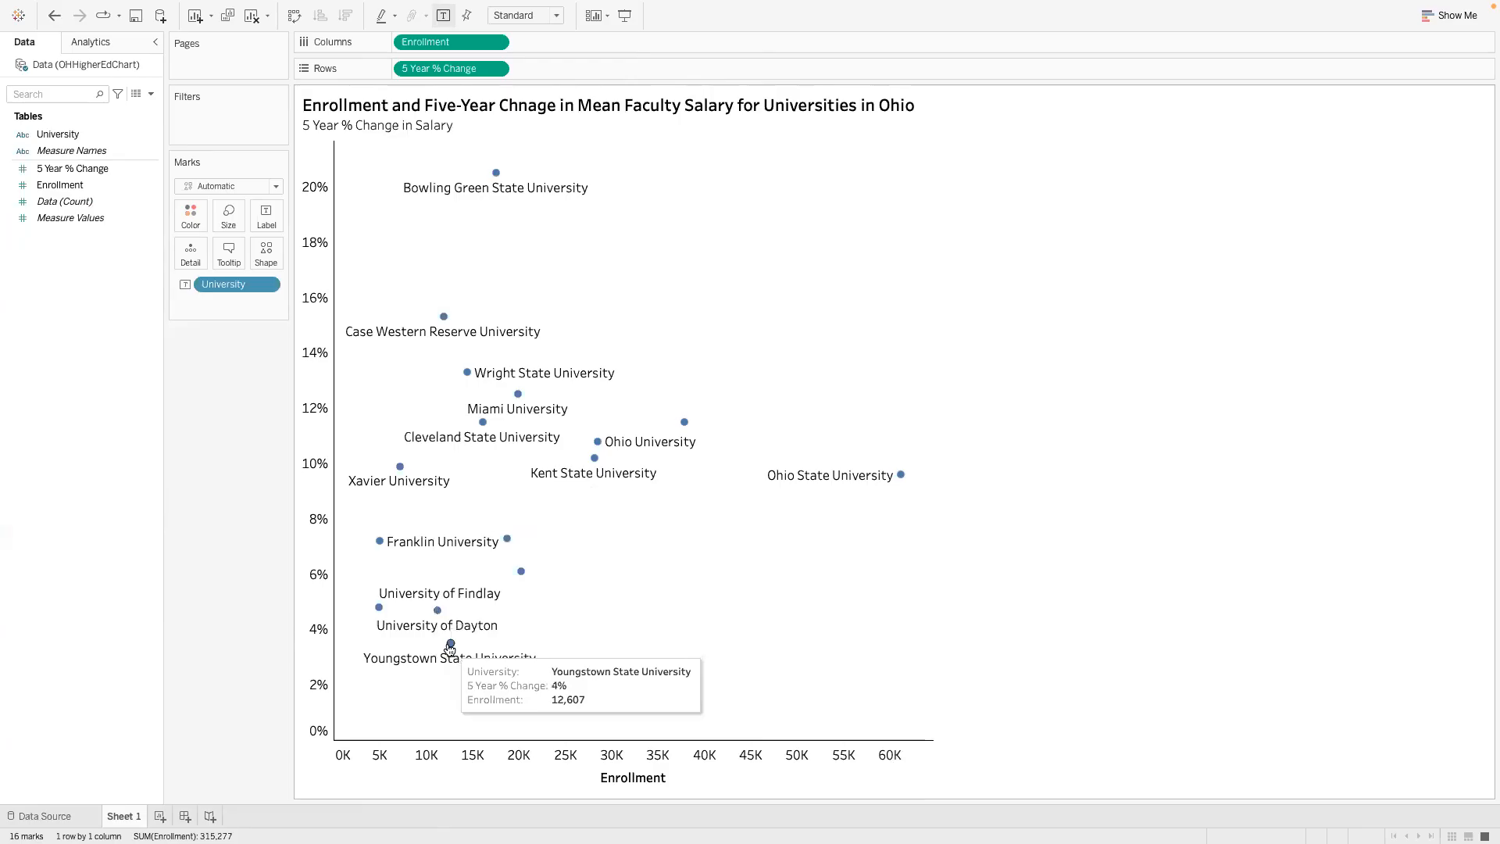
mouse_move(509, 544)
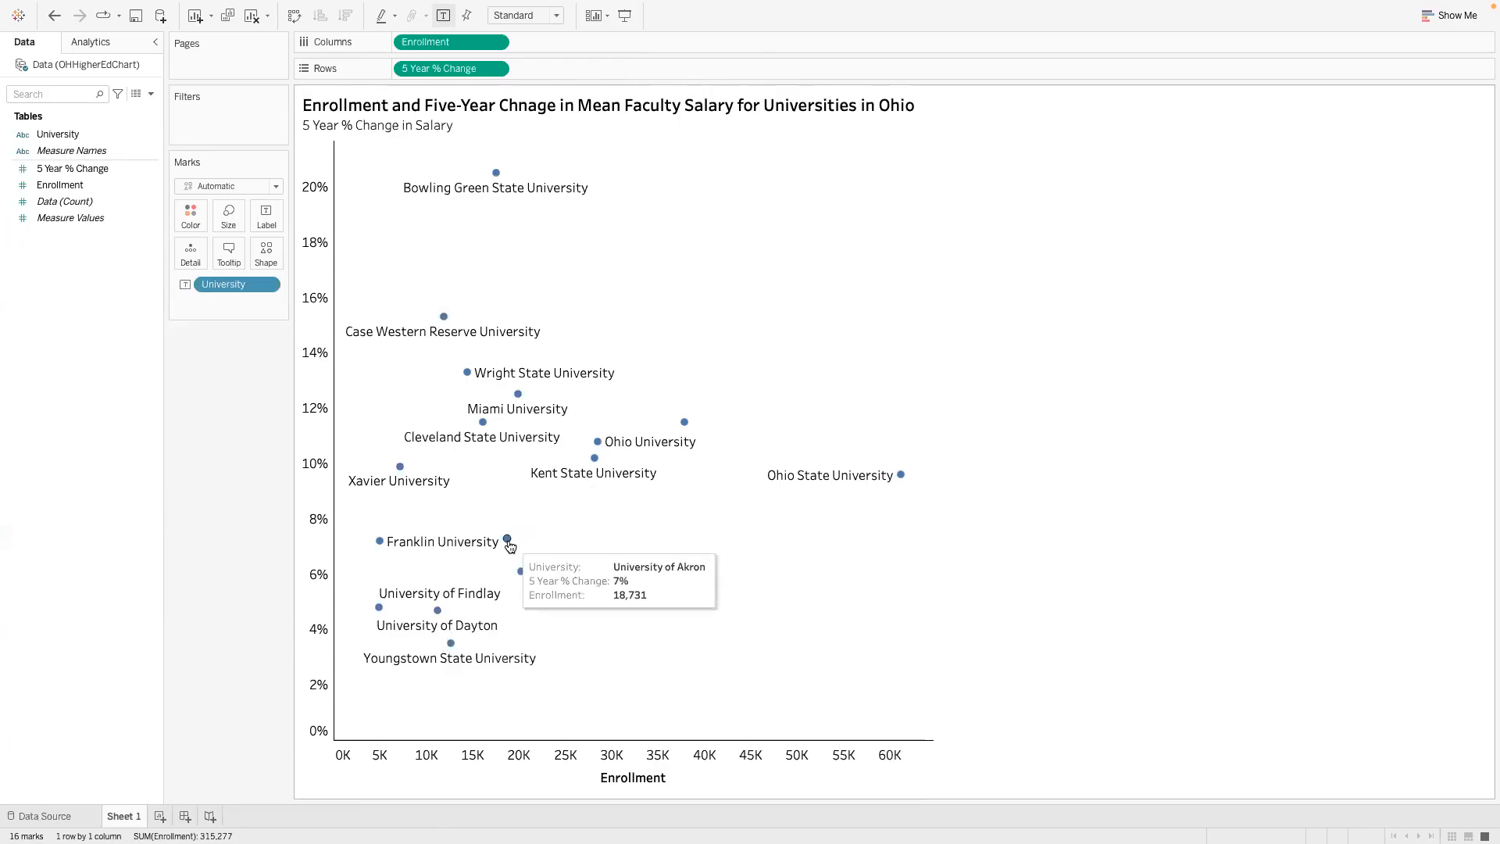
mouse_move(522, 575)
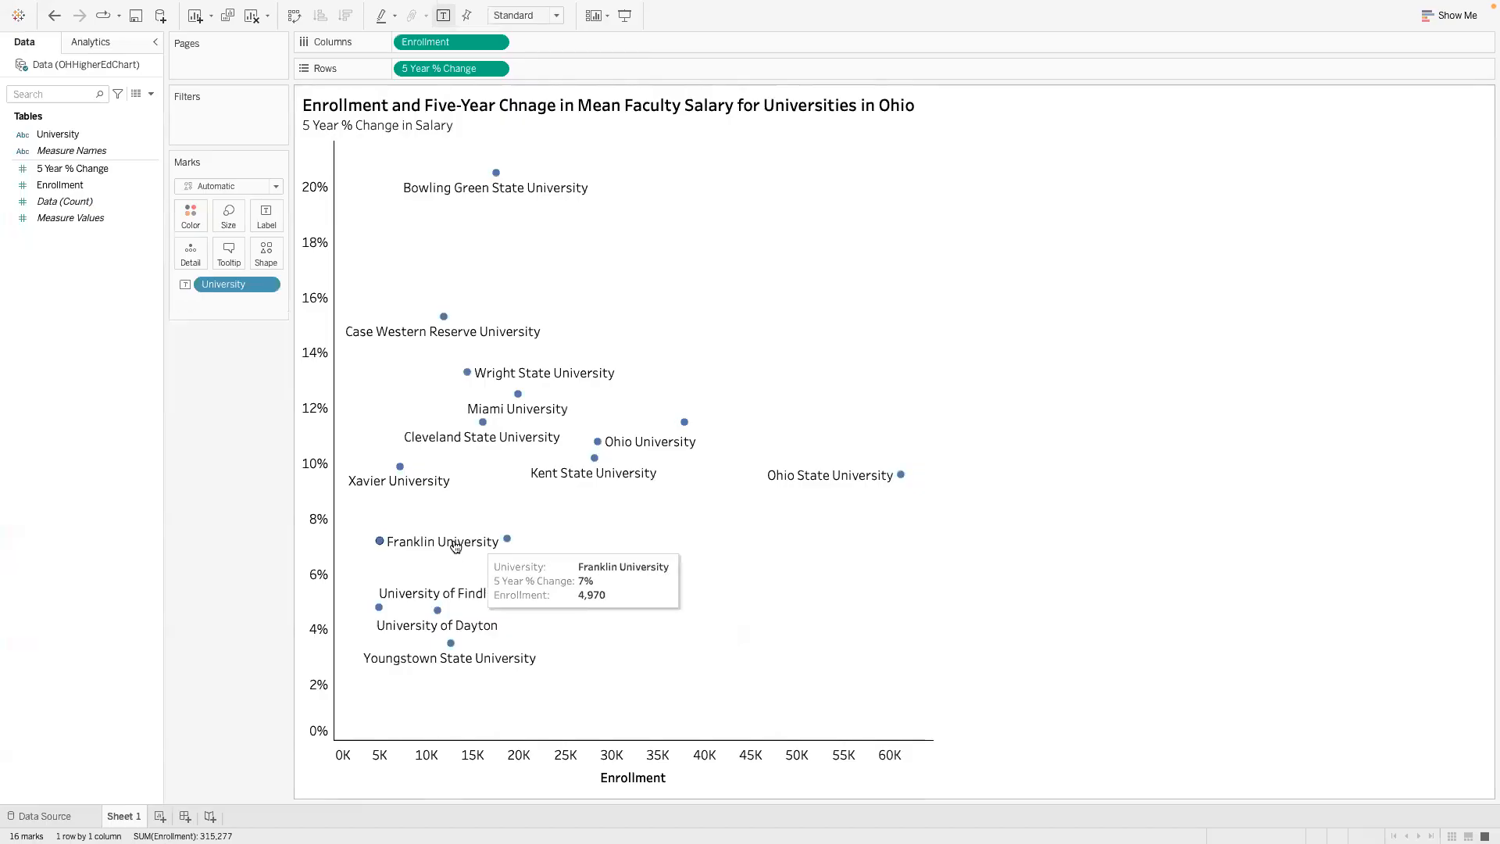
mouse_move(541, 382)
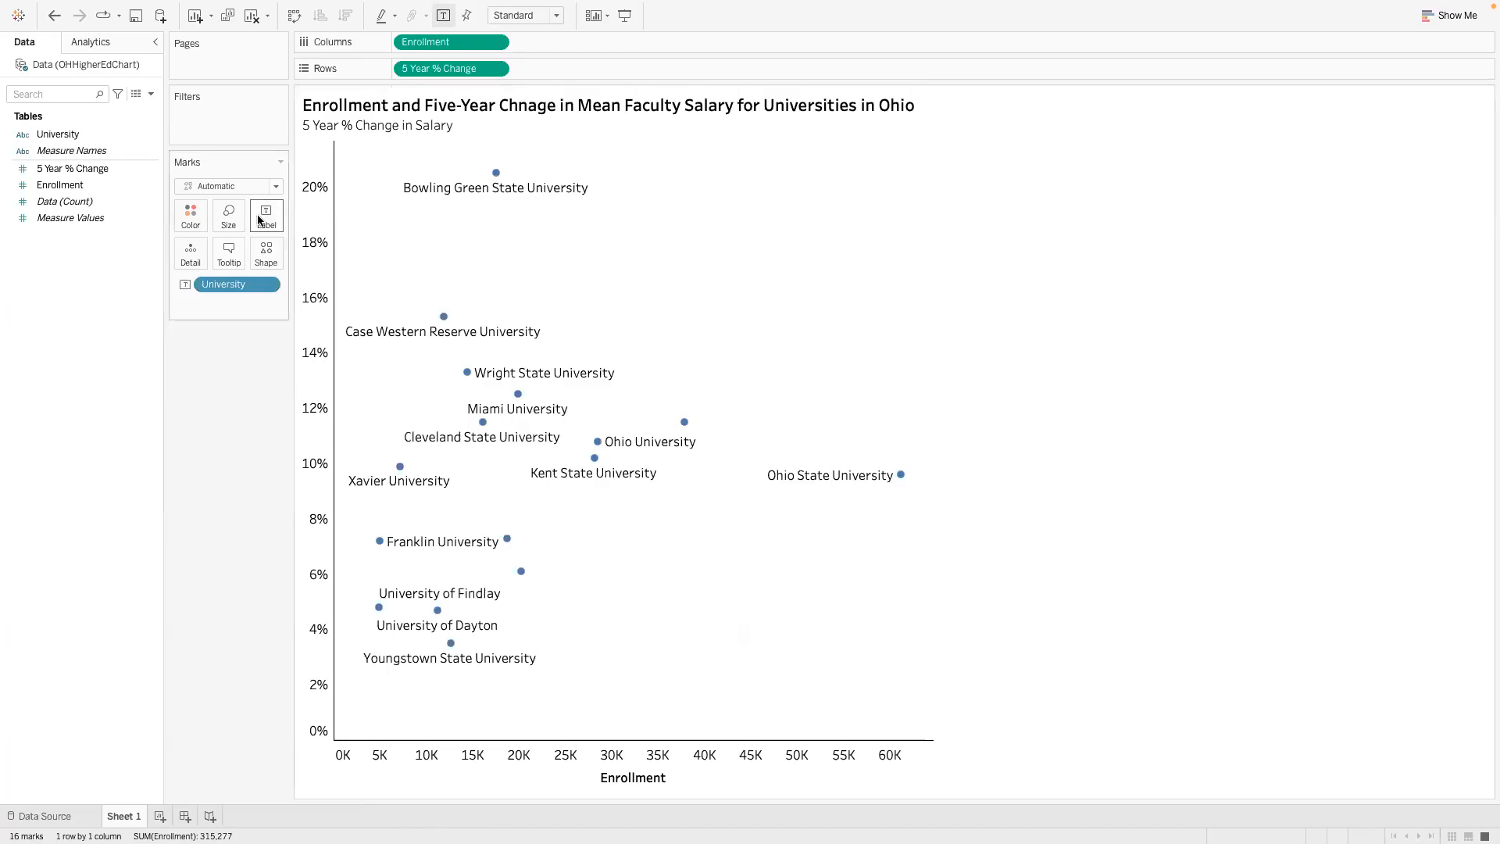
- Change the University field on the marks from Label to Tooltip, check a point, and reassign it to Detail
left_click(186, 284)
left_click(227, 255)
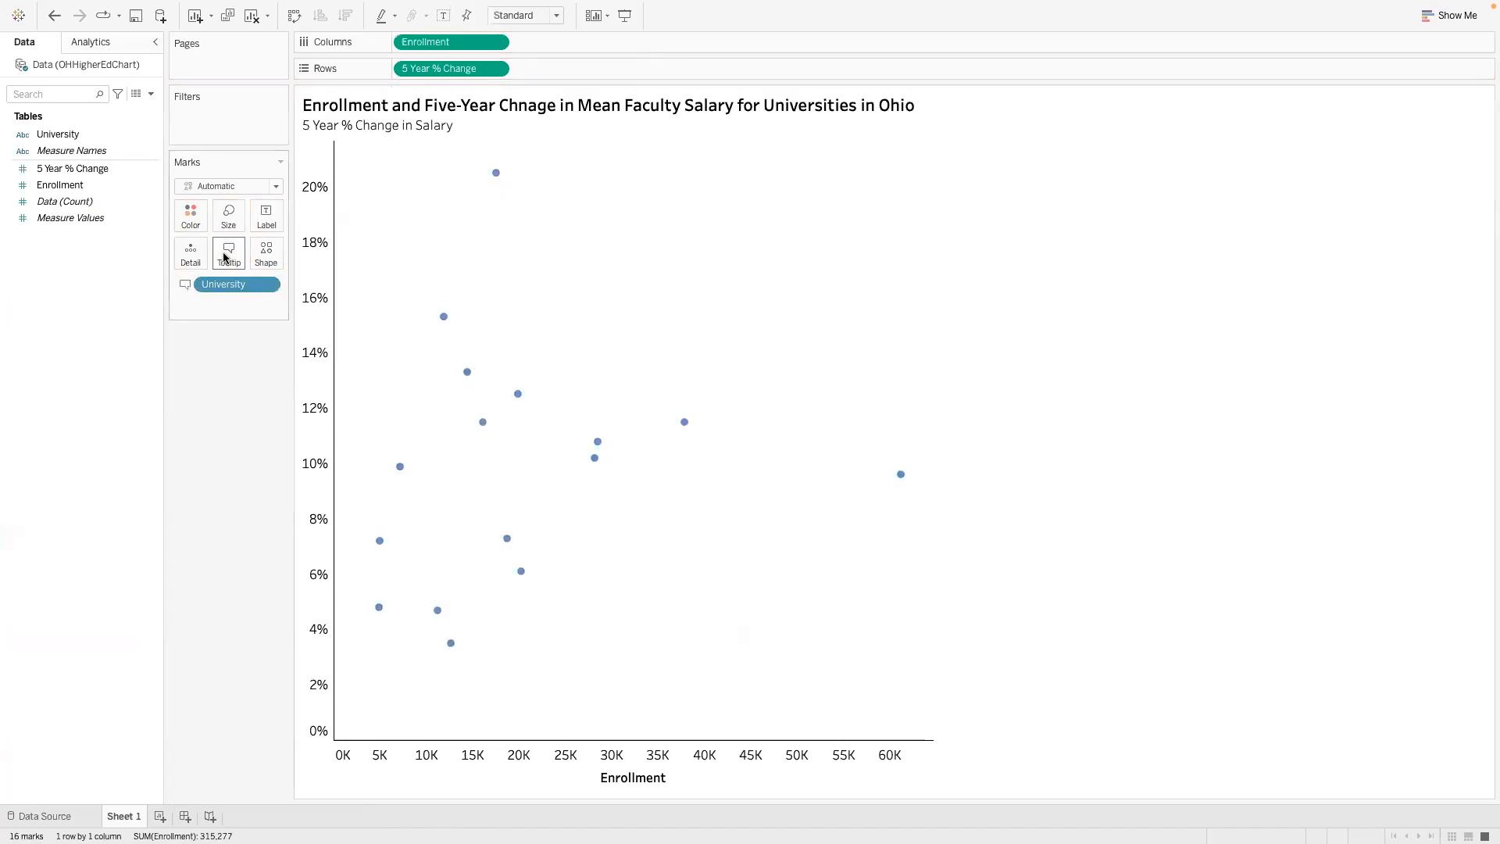
mouse_move(482, 428)
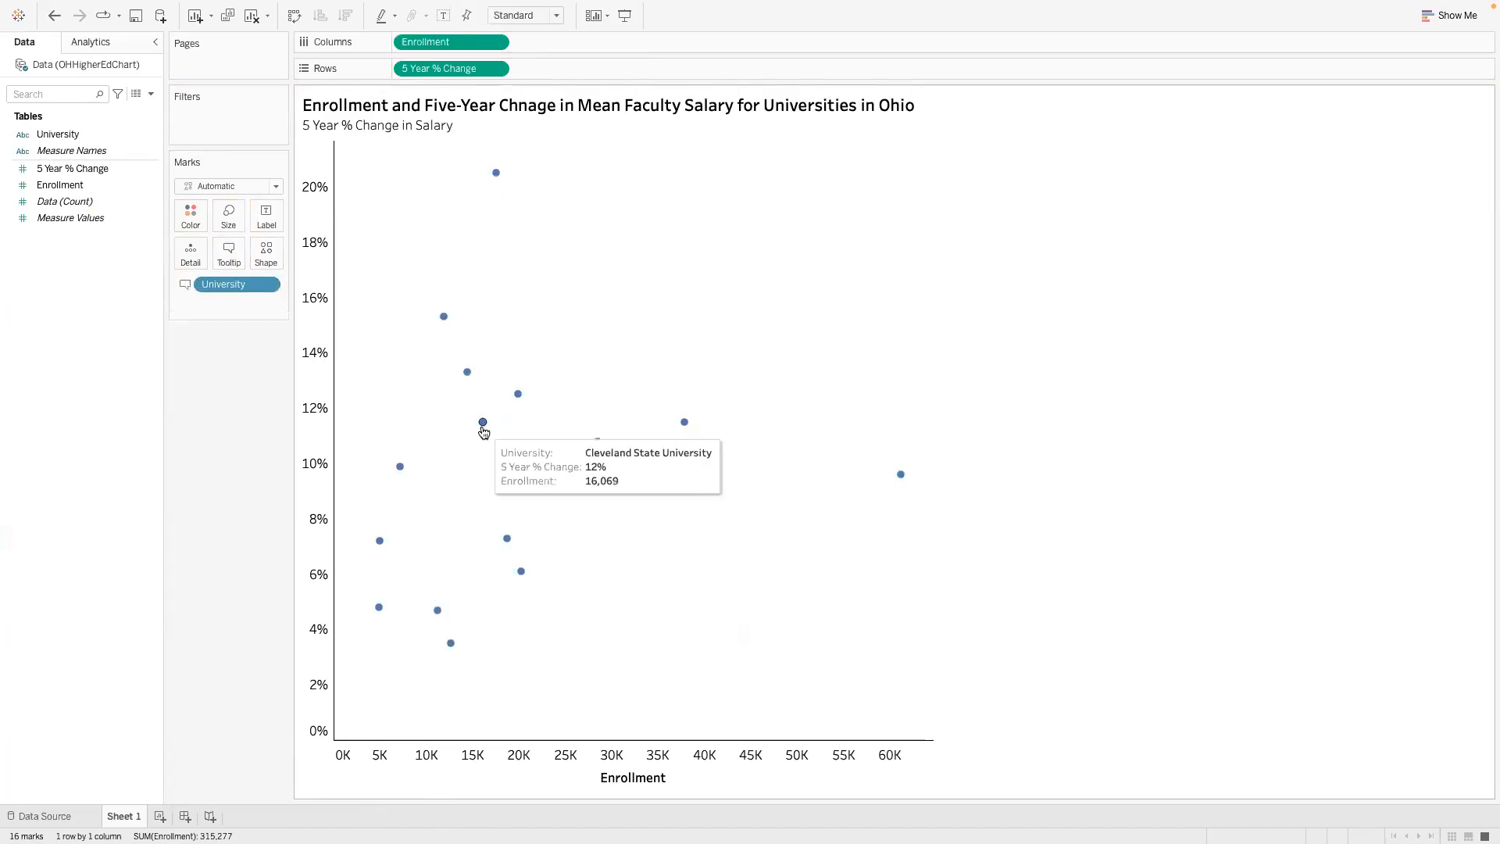
left_click_drag(234, 284, 185, 257)
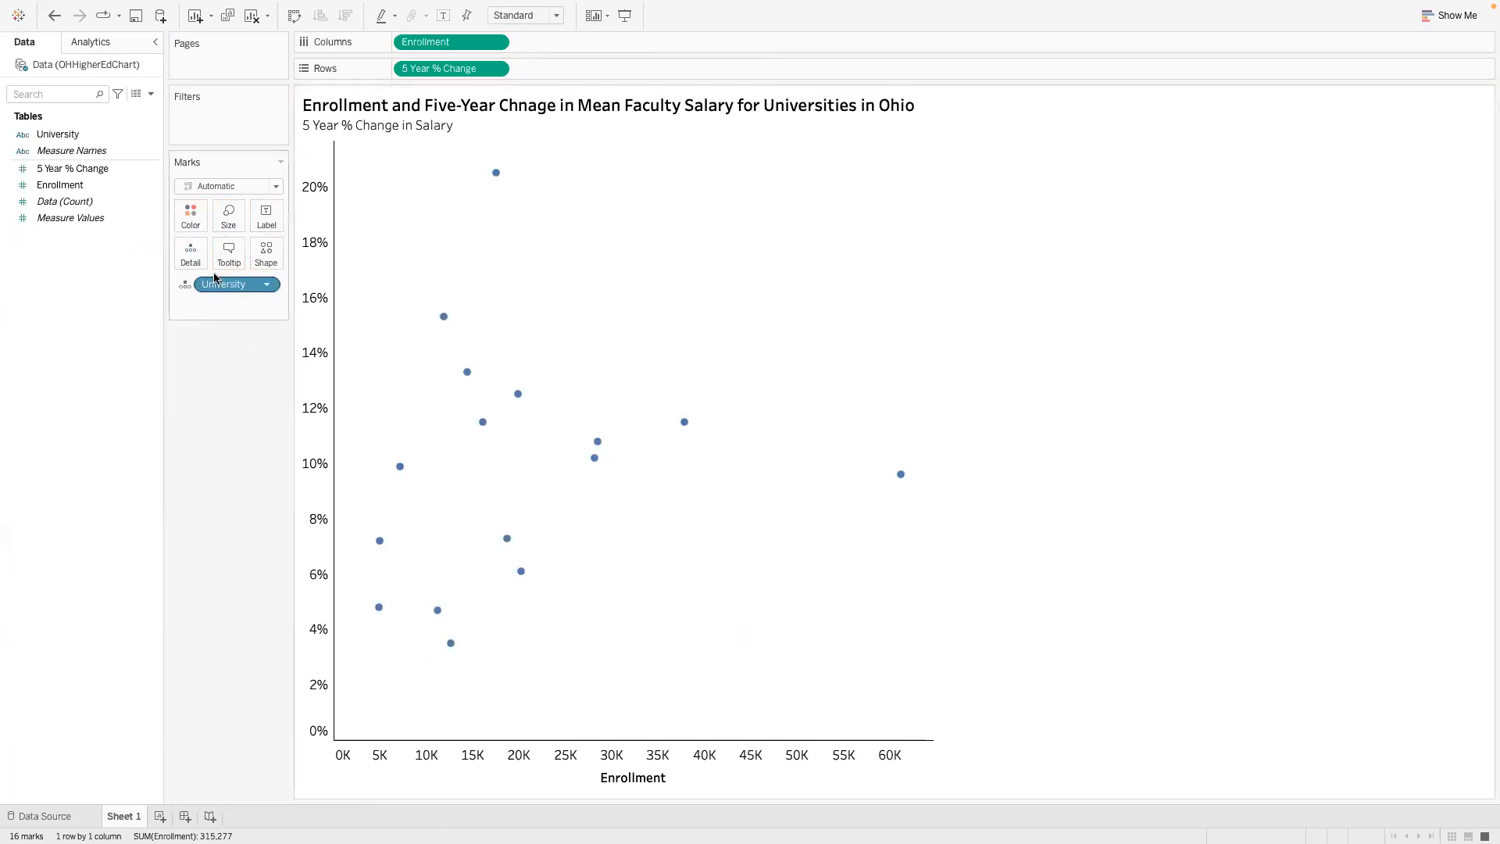
- Switch to the PowerPoint assignment and review the instruction to distinguish private universities by color
mouse_move(444, 317)
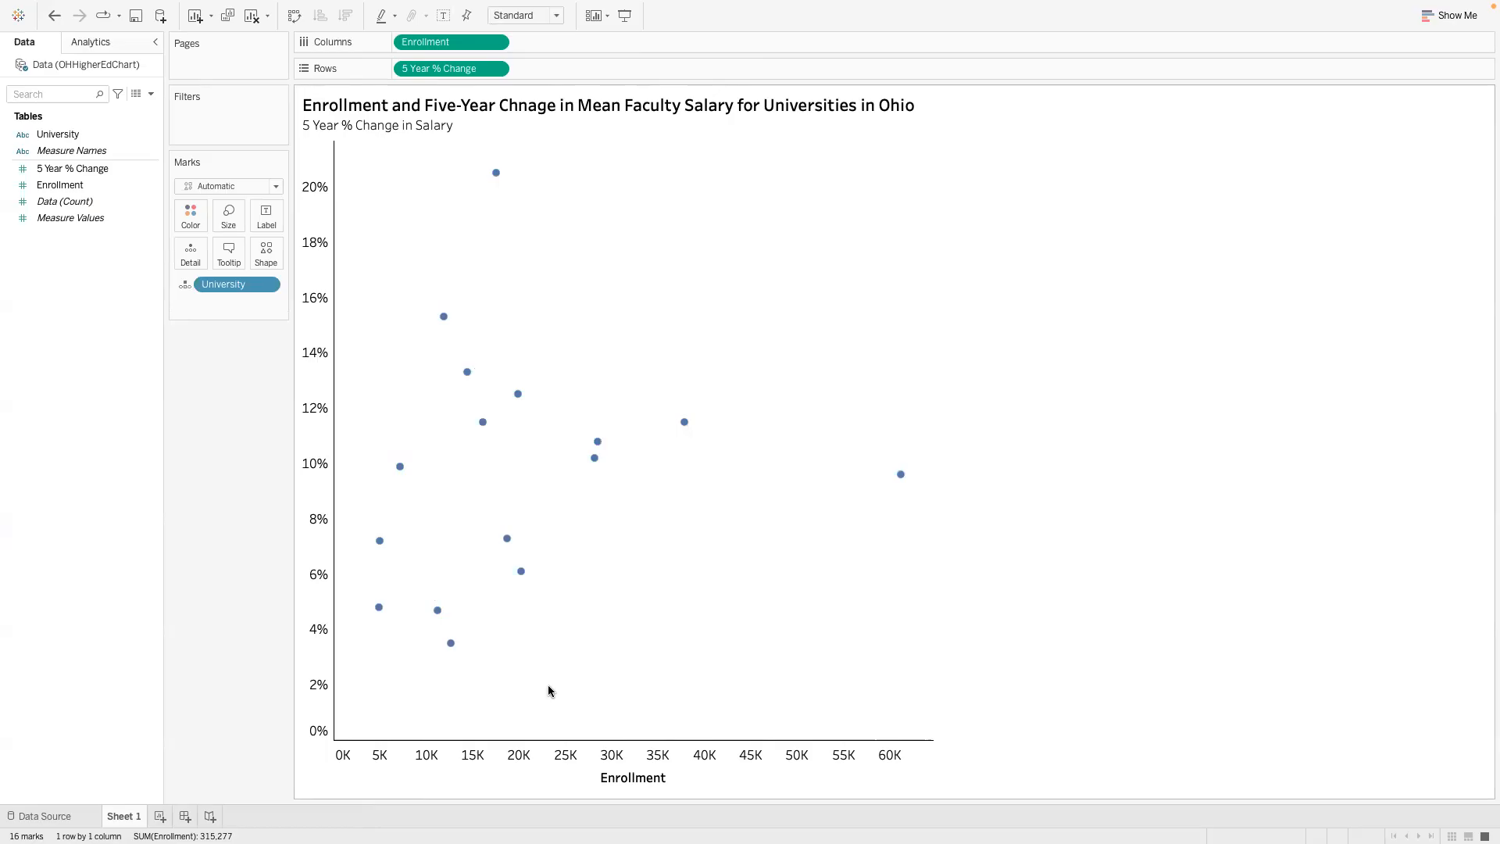
key("ctrl+Left")
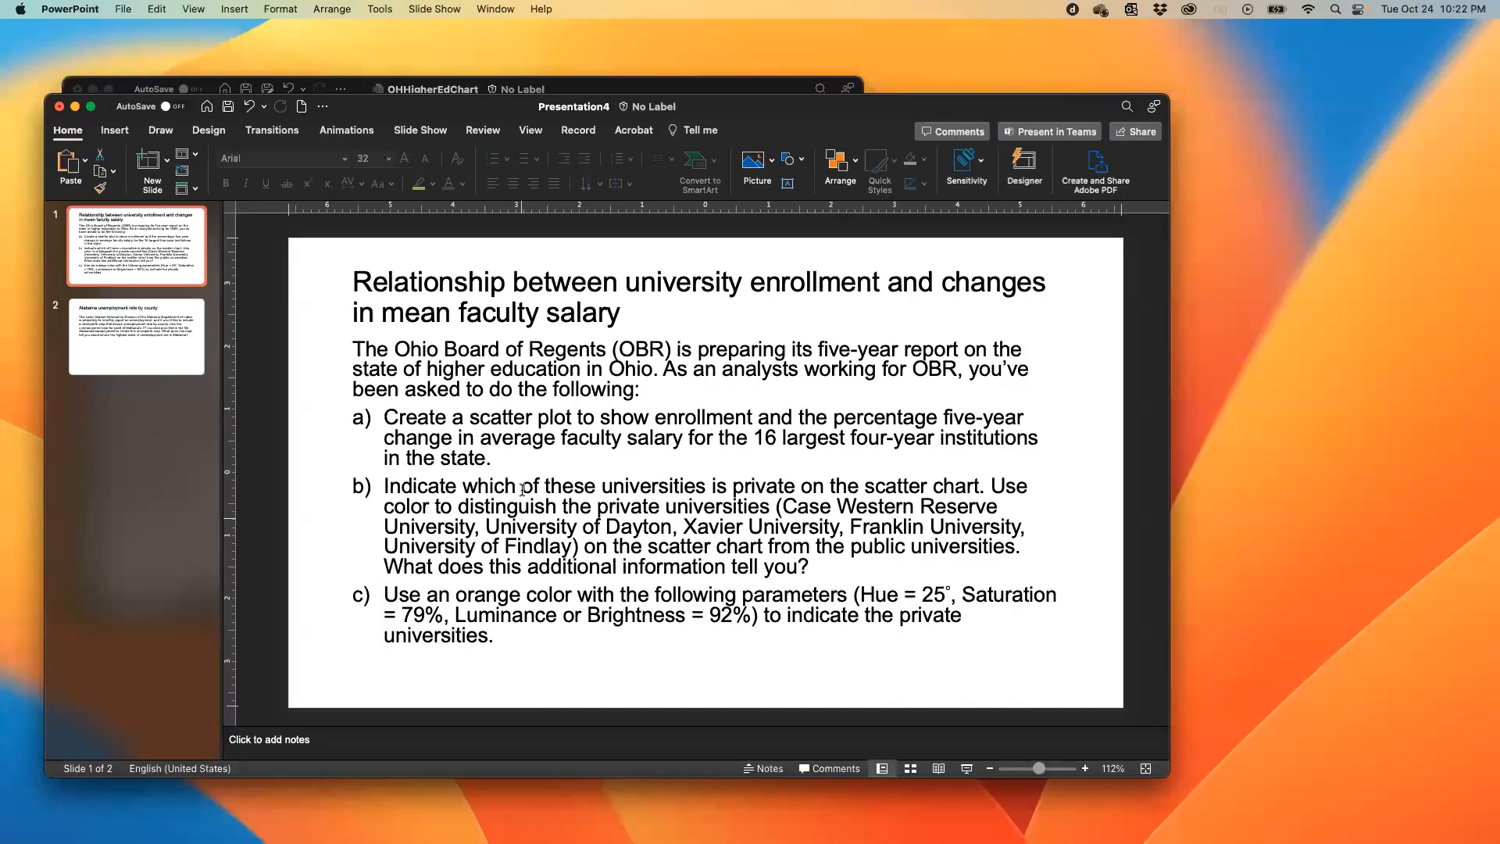
left_click(508, 508)
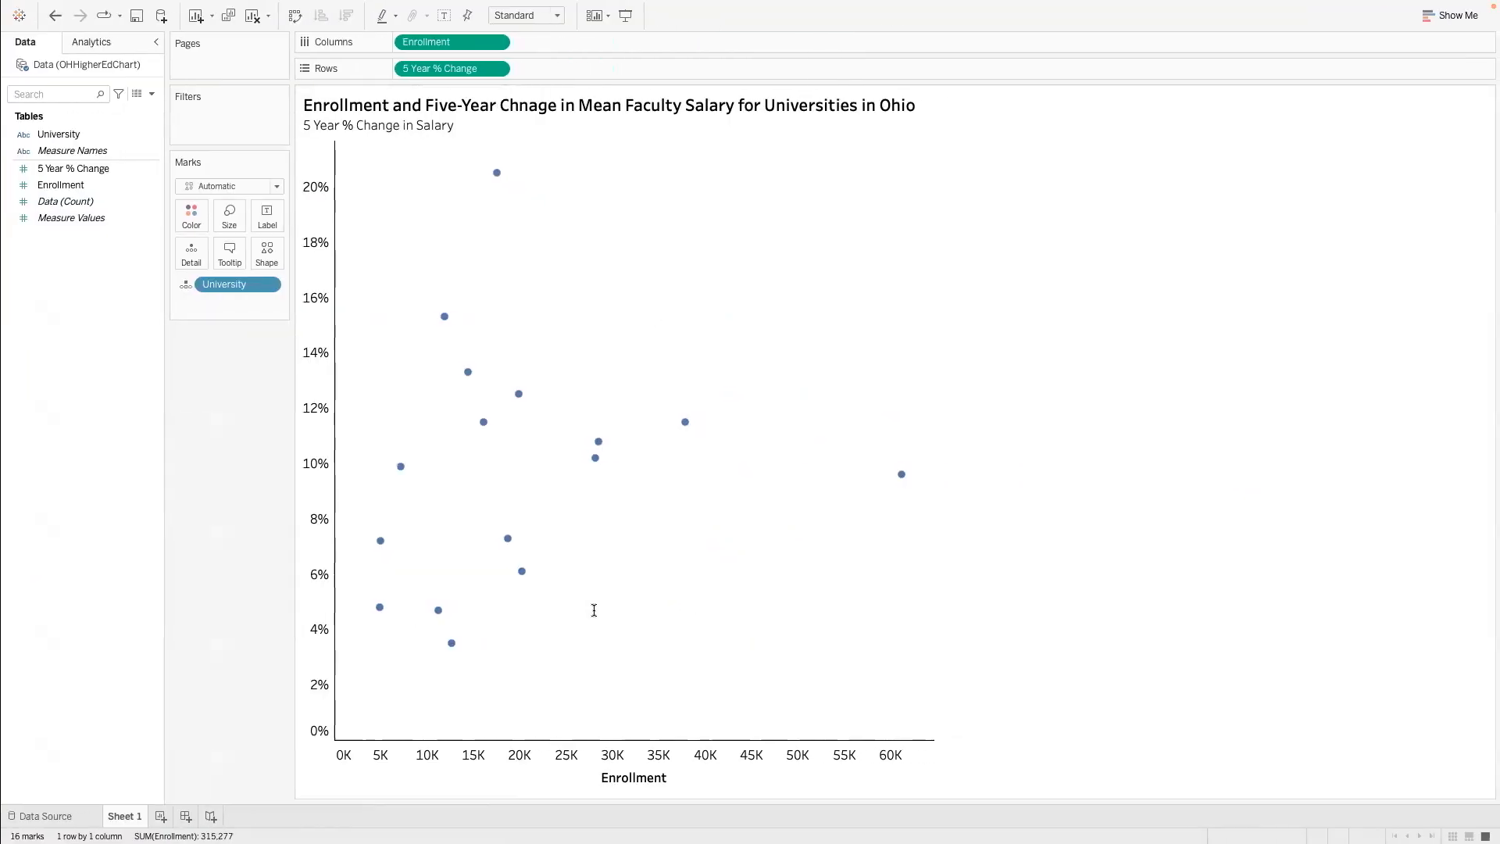
- Color the scatter chart's marks by the University field in Tableau and open the color editor for that field
left_click_drag(53, 135, 186, 213)
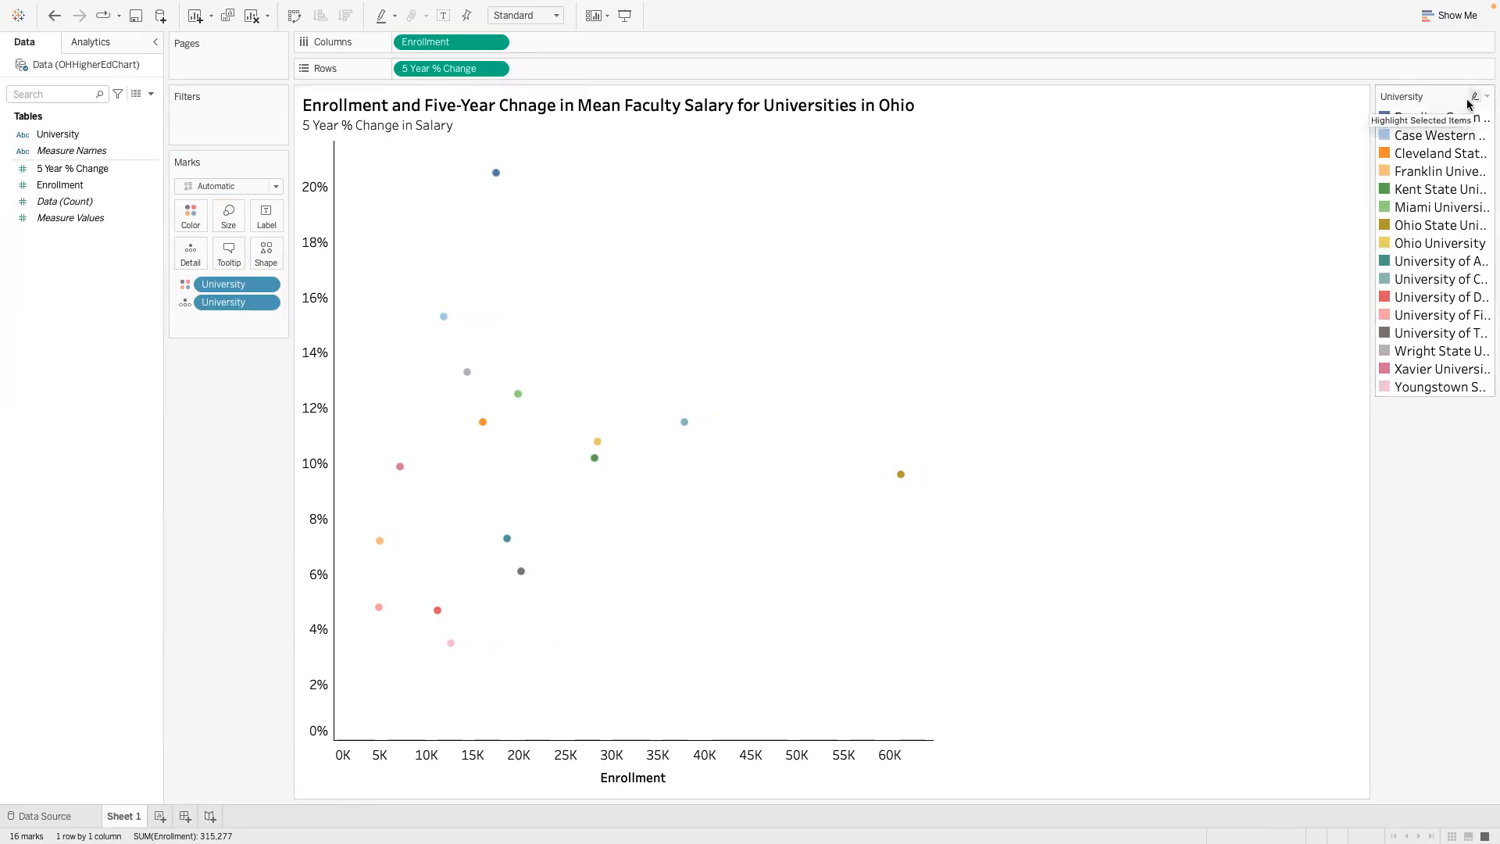
left_click(1486, 96)
left_click(1450, 117)
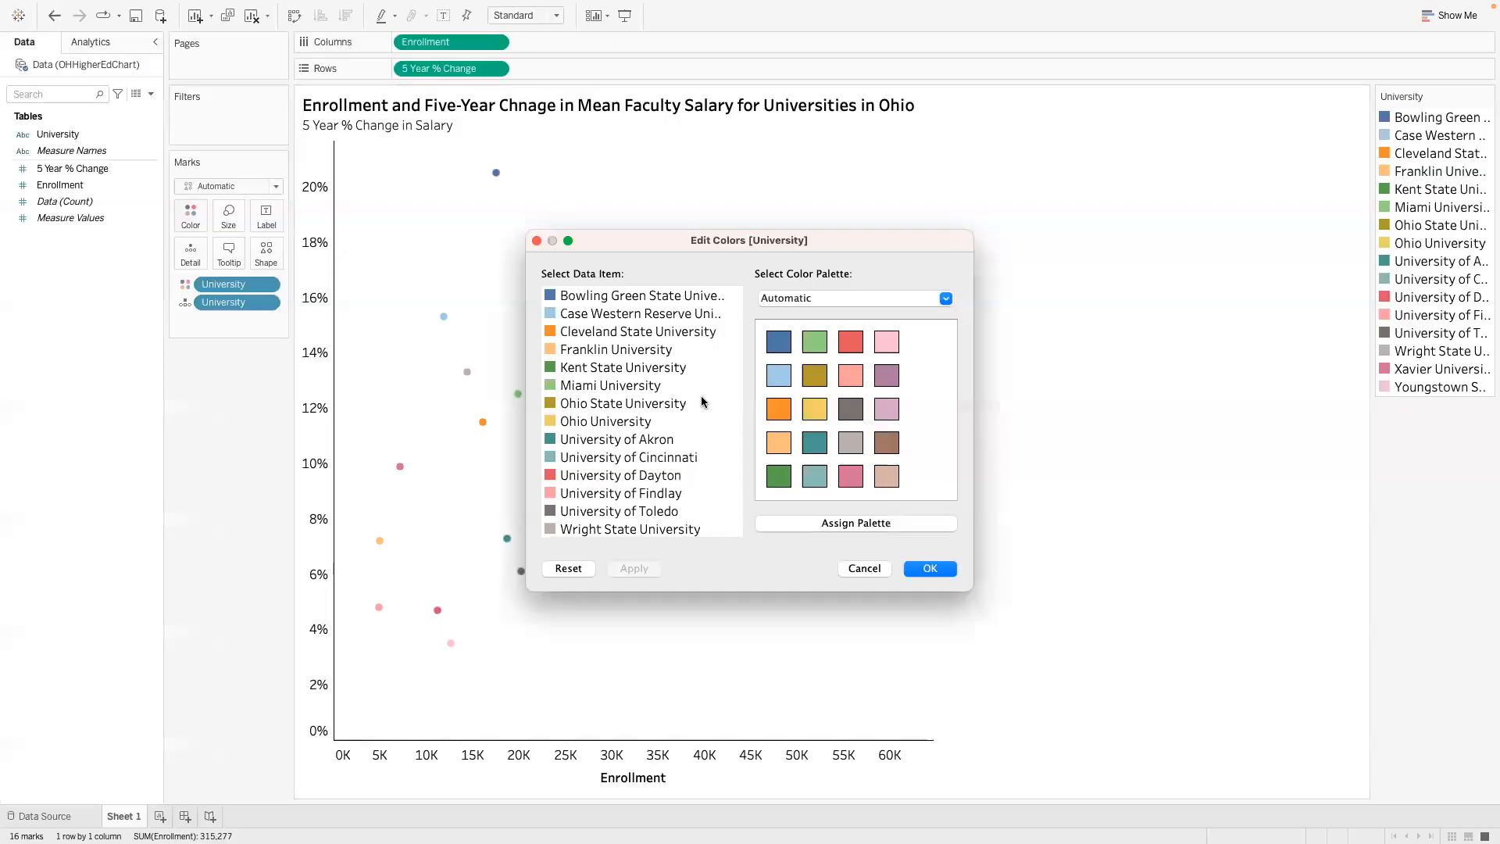
- Assign one gray from the Seattle Grays palette to all universities, apply it, and clear the selection
left_click(667, 298)
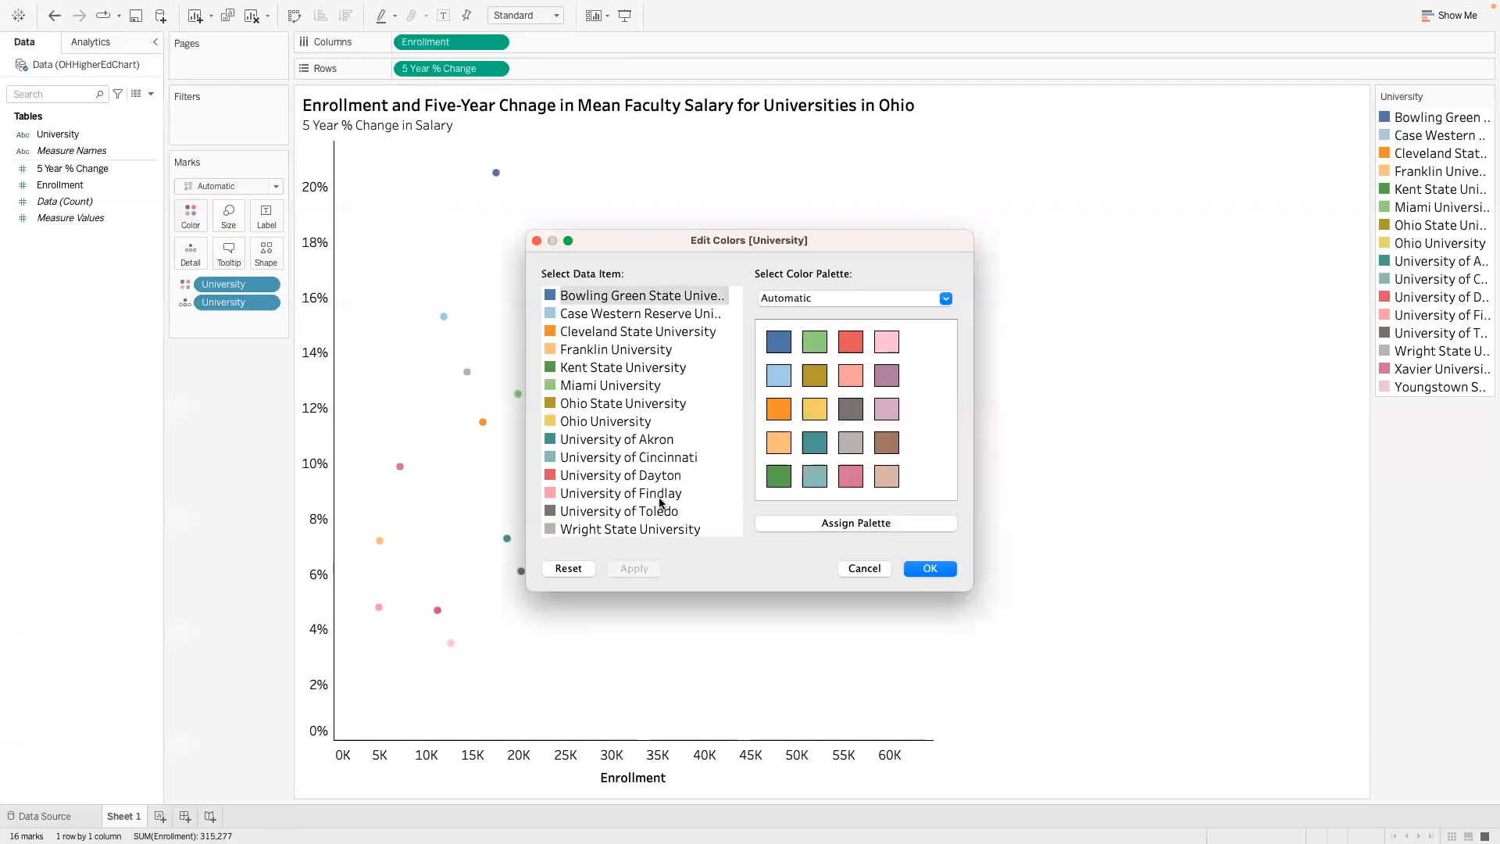
key("shift+Down")
key("shift+Down")
key("shift+Down")
key("shift+Down")
key("shift+Down")
key("shift+Down")
key("shift+Down")
key("shift+Down")
key("shift+Down")
key("shift+Down")
key("shift+Down")
key("shift+Down")
key("shift+Down")
key("shift+Down")
key("shift+Down")
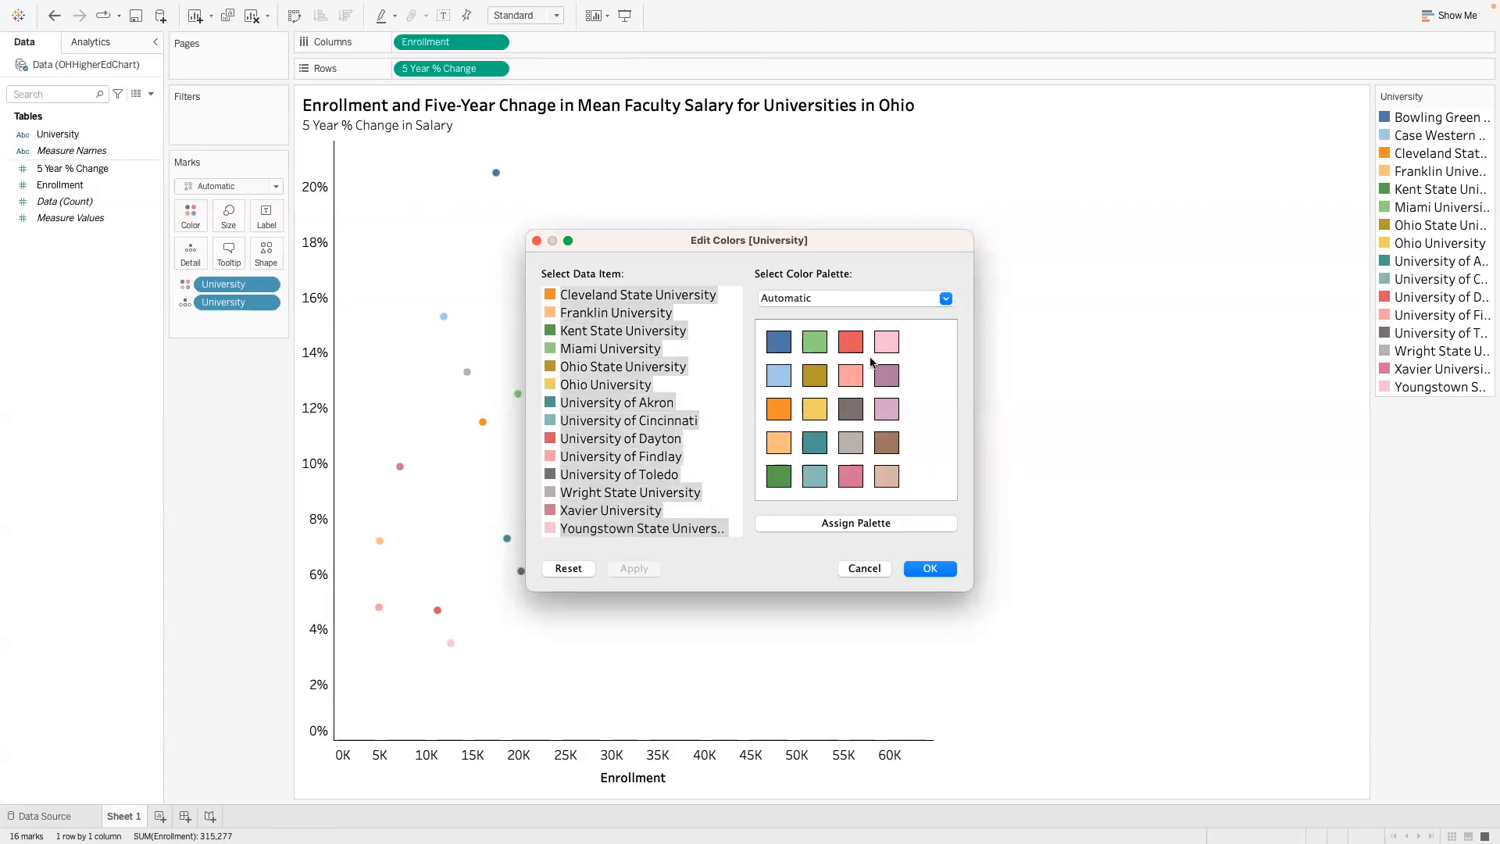
left_click(944, 298)
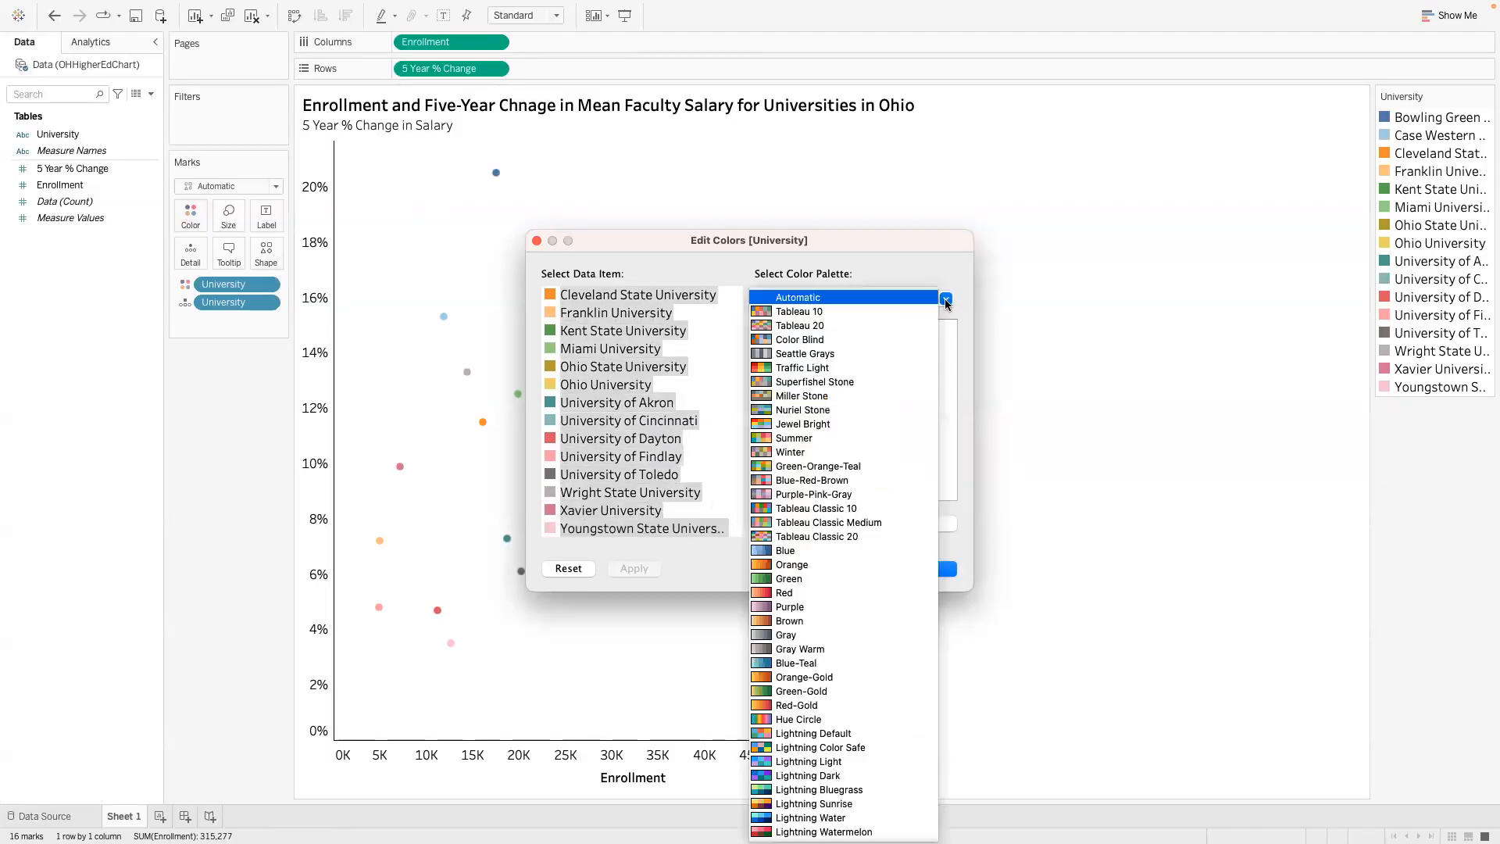
left_click(894, 352)
left_click(797, 523)
left_click(634, 569)
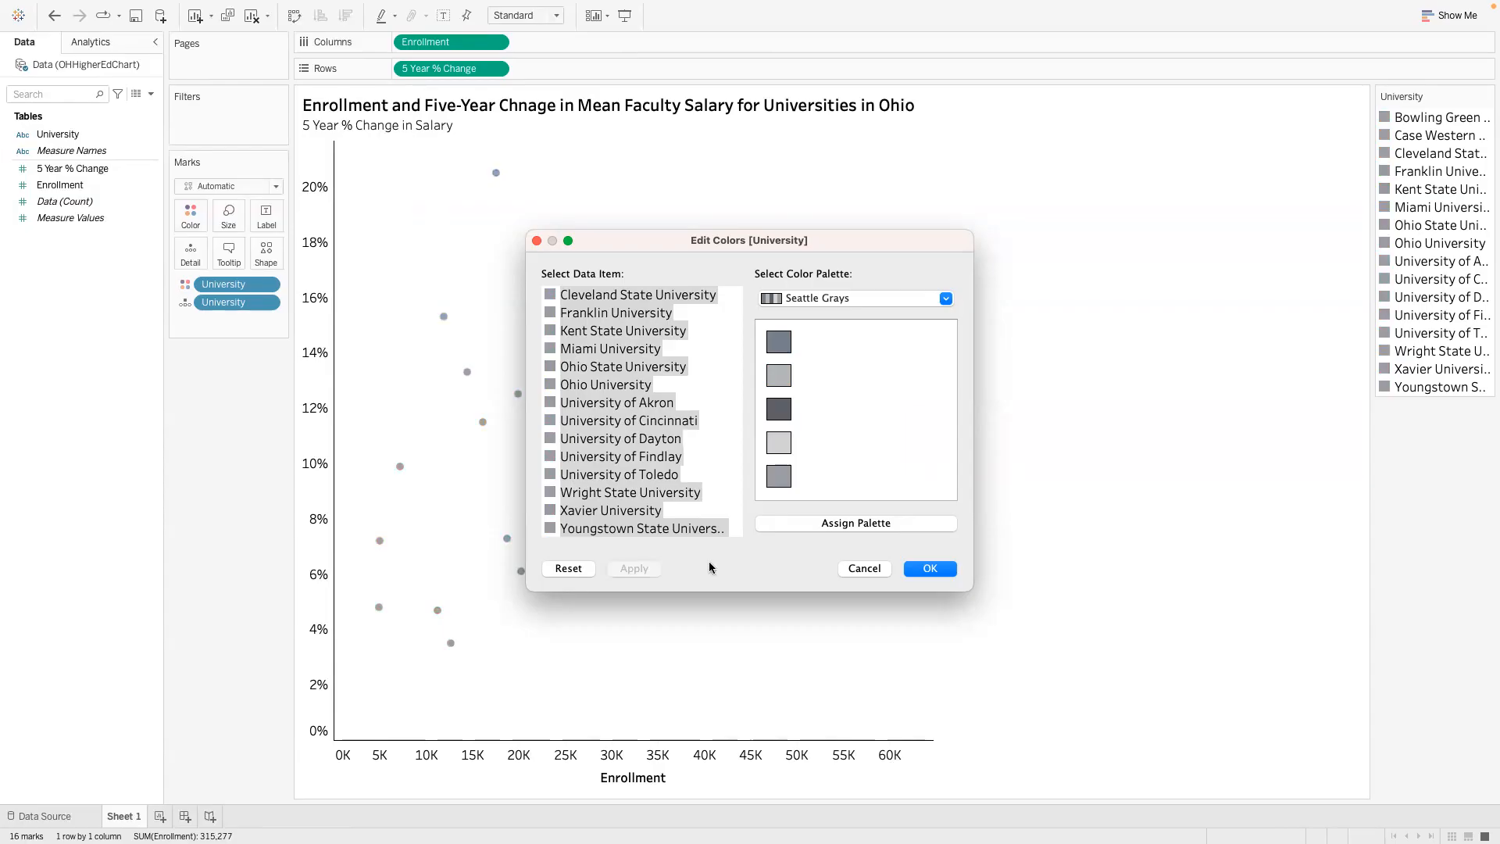
left_click(720, 476)
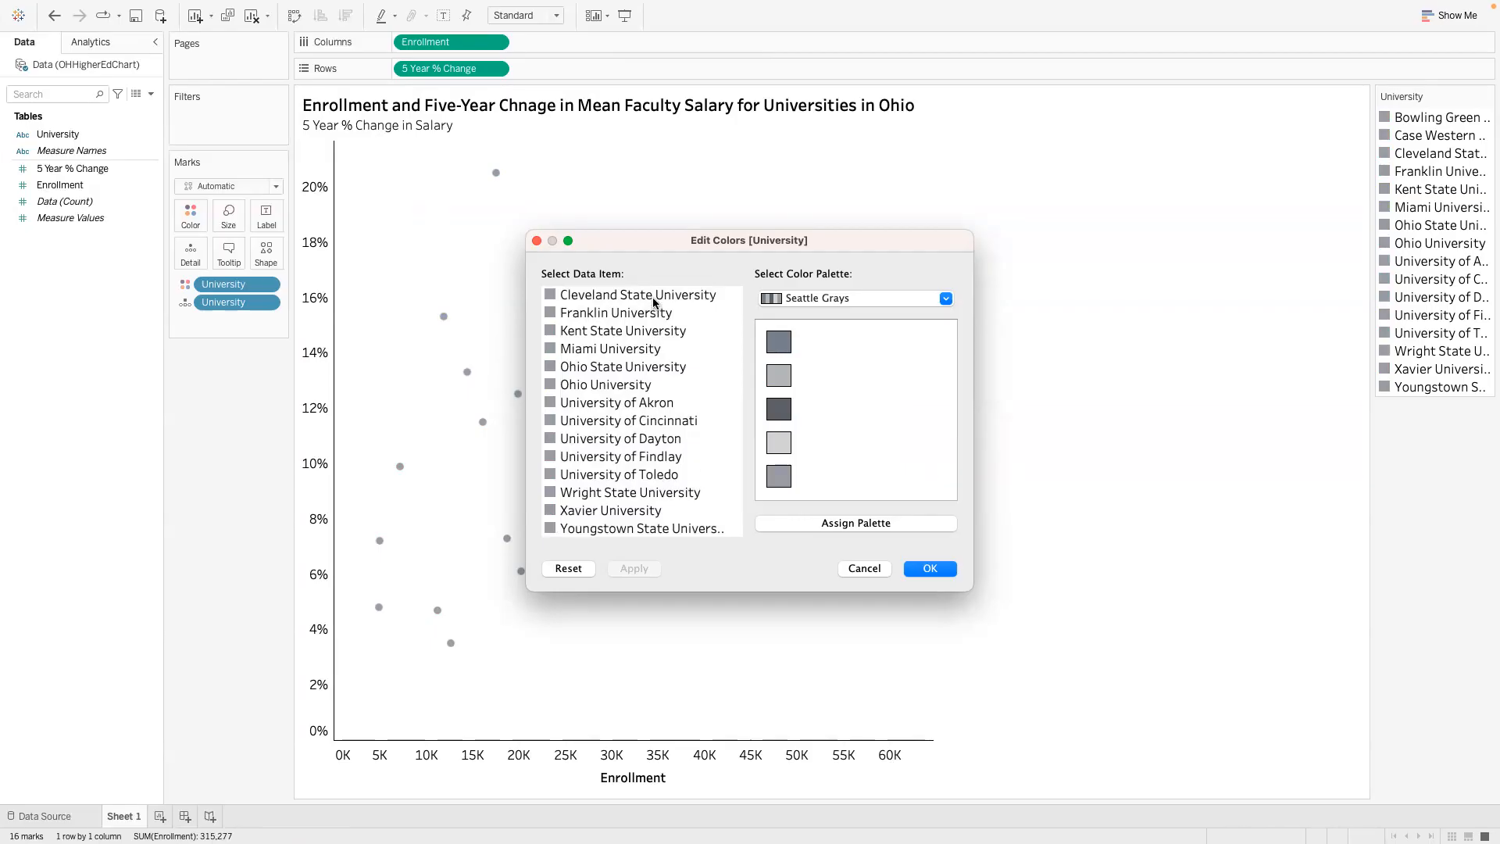
- Check the private universities in the PowerPoint assignment and try to select Case Western Reserve University and University of Dayton together in the color editor
scroll(653, 308, "up", 2)
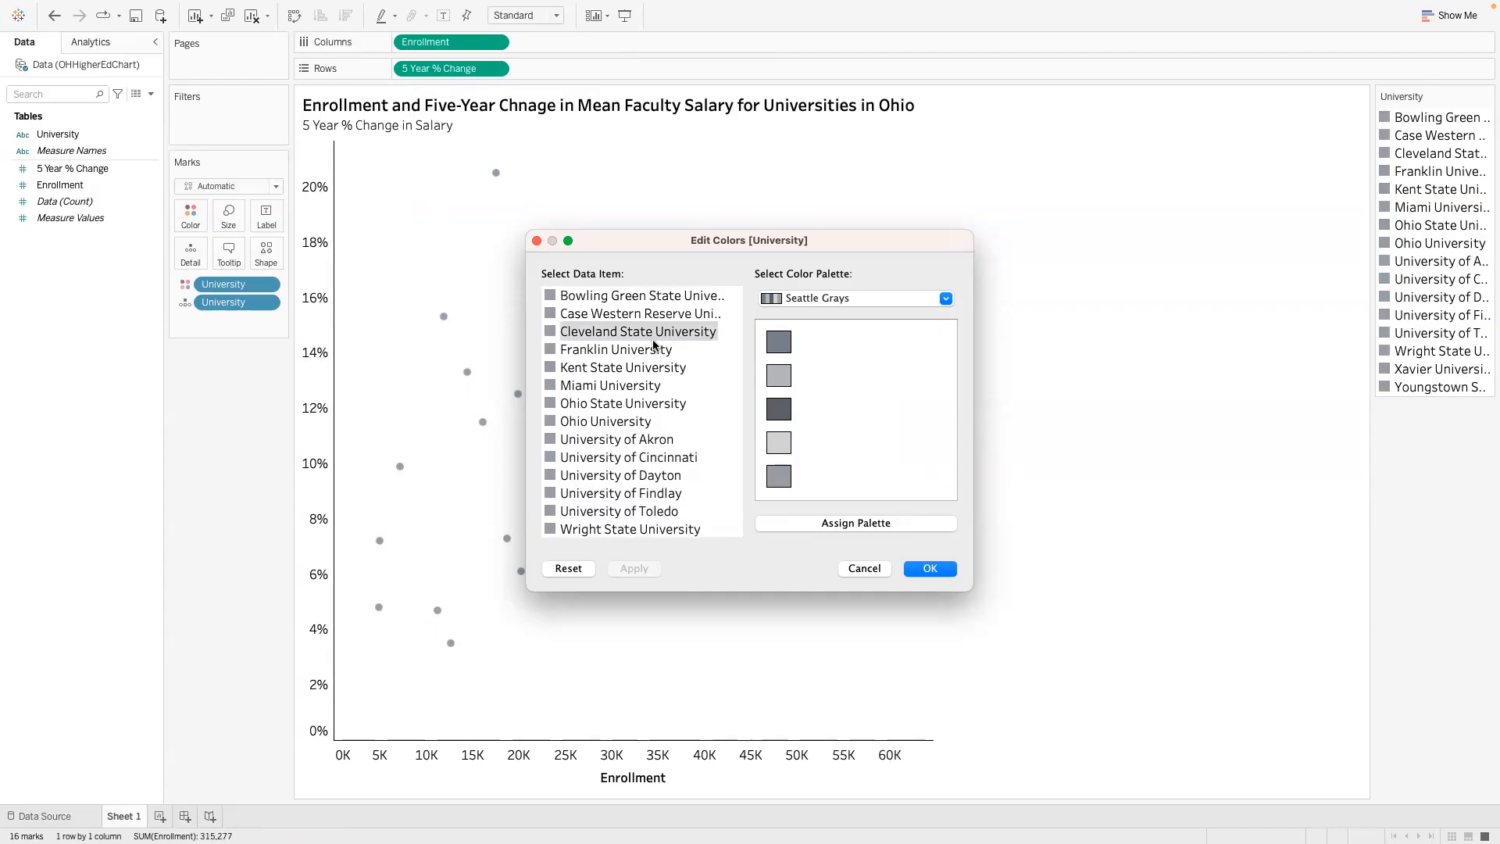
key("ctrl+Left")
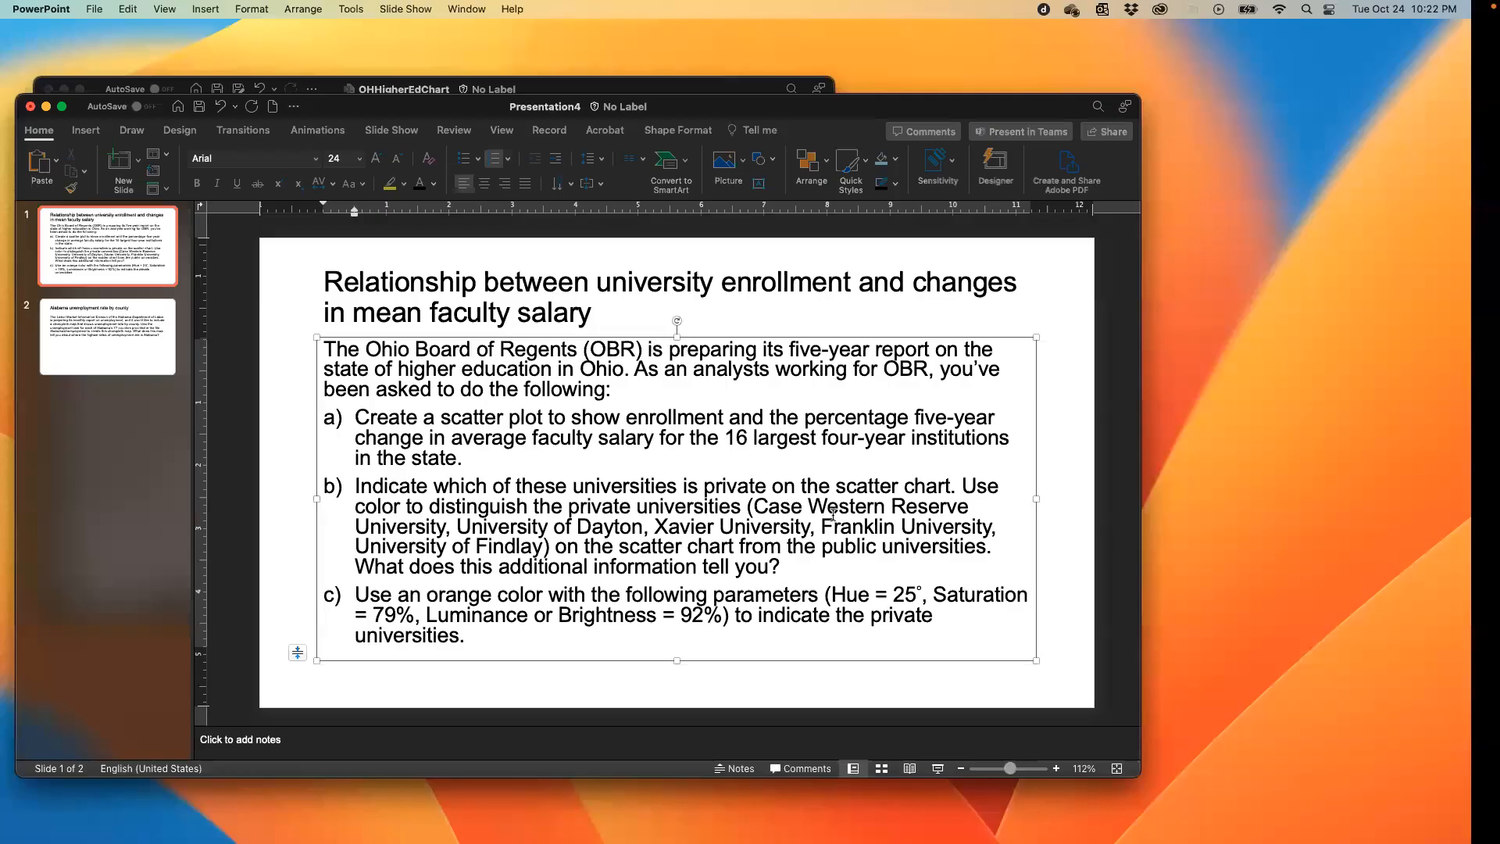
key("ctrl+Right")
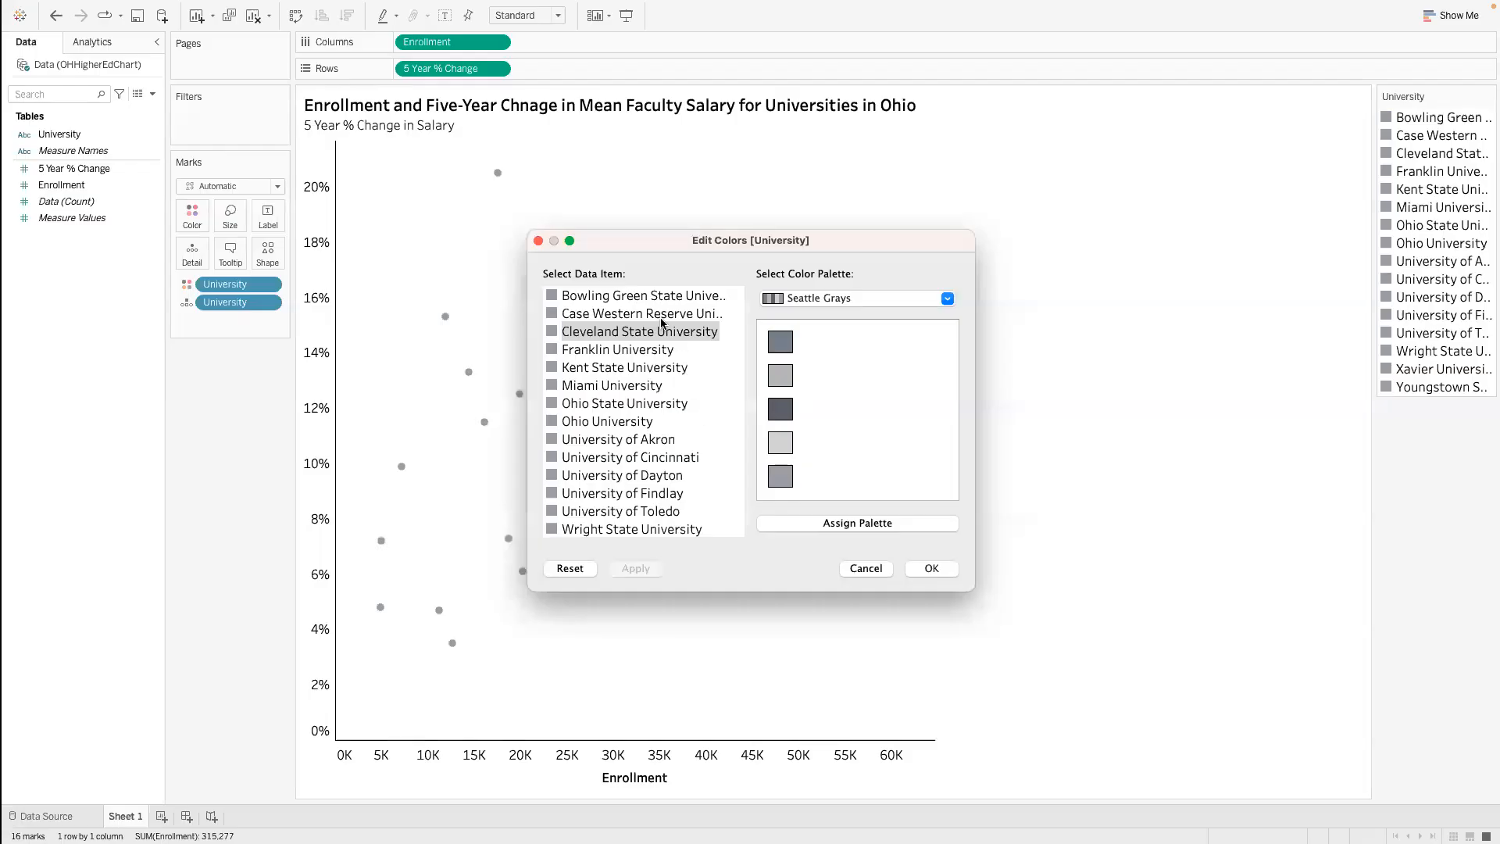
key("ctrl+Left")
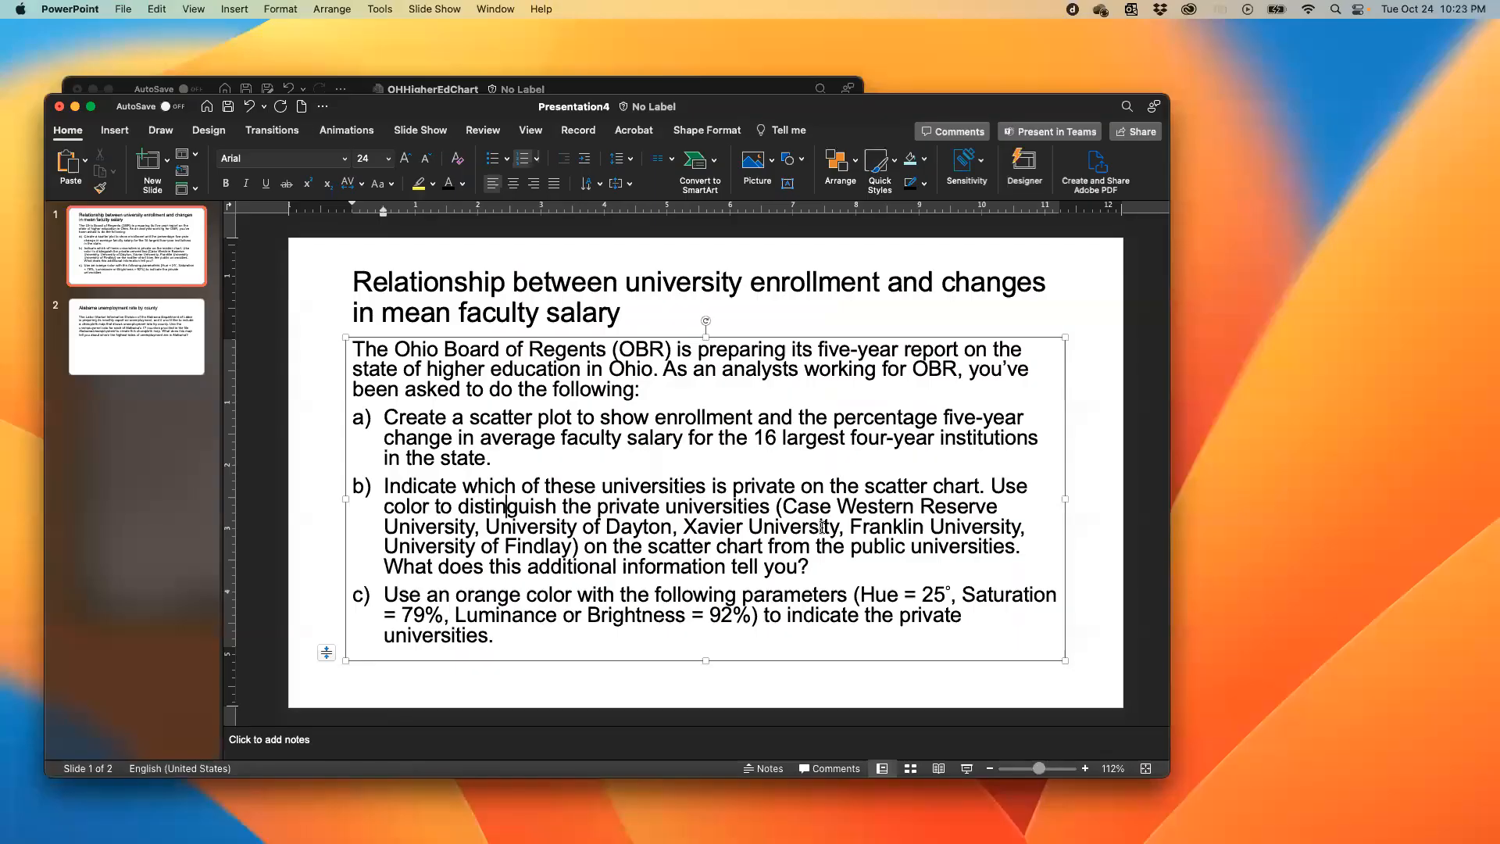
key("ctrl+Right")
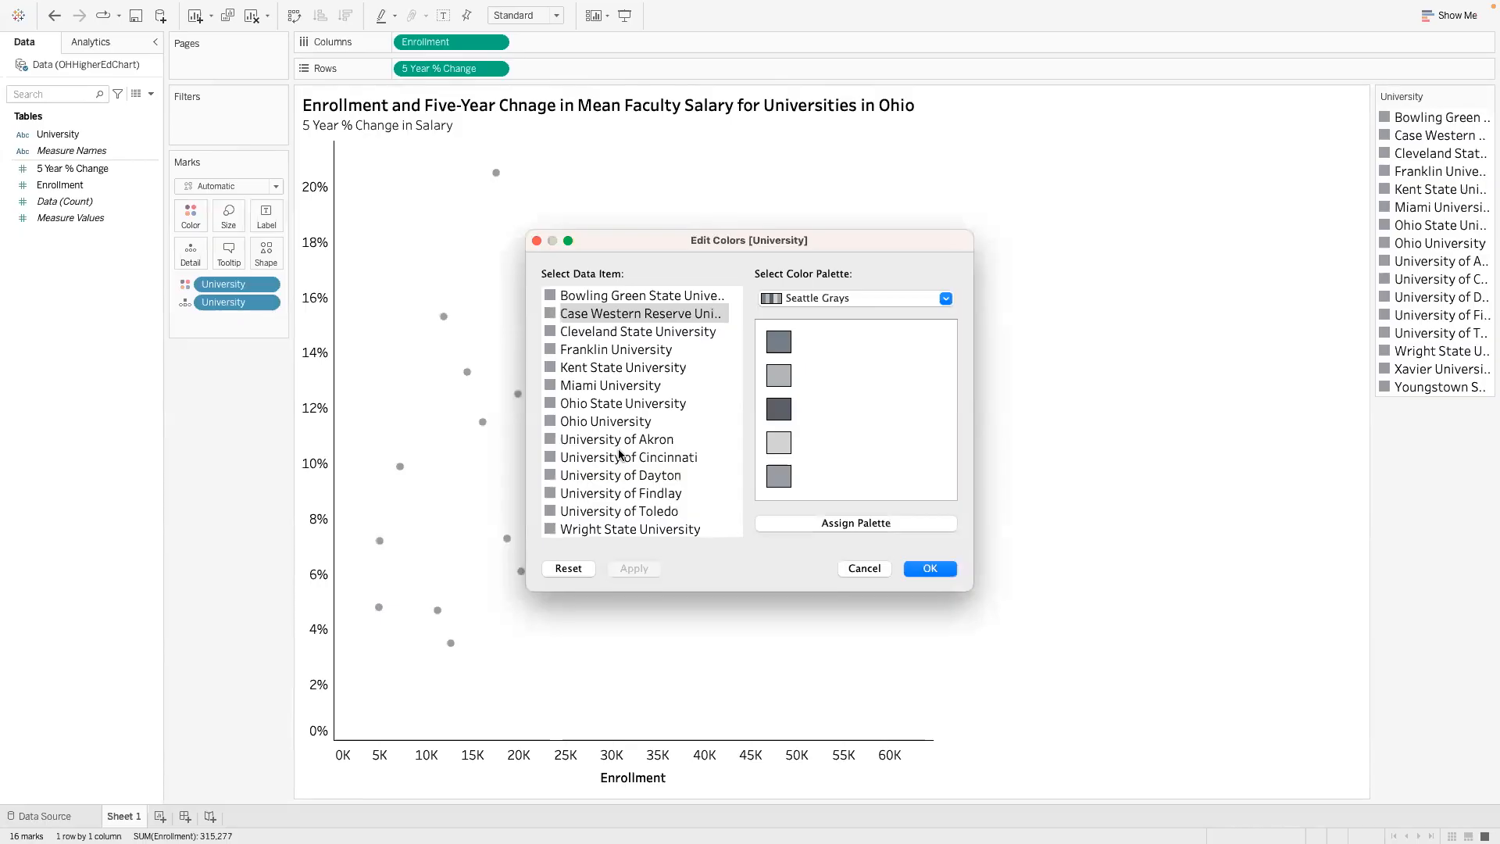
left_click(625, 475)
key("ctrl+Left")
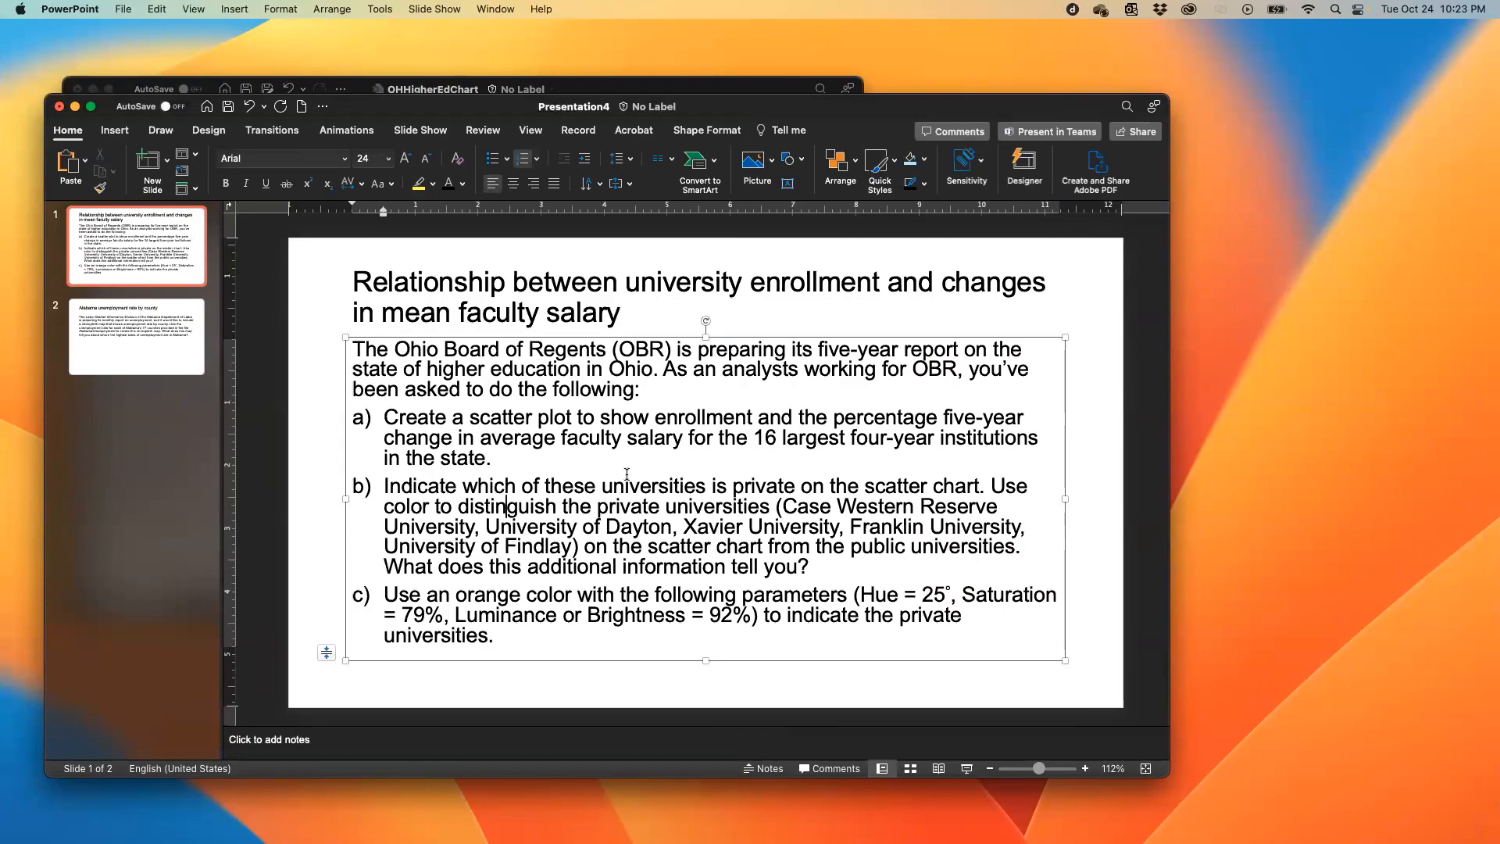
key("ctrl+Right")
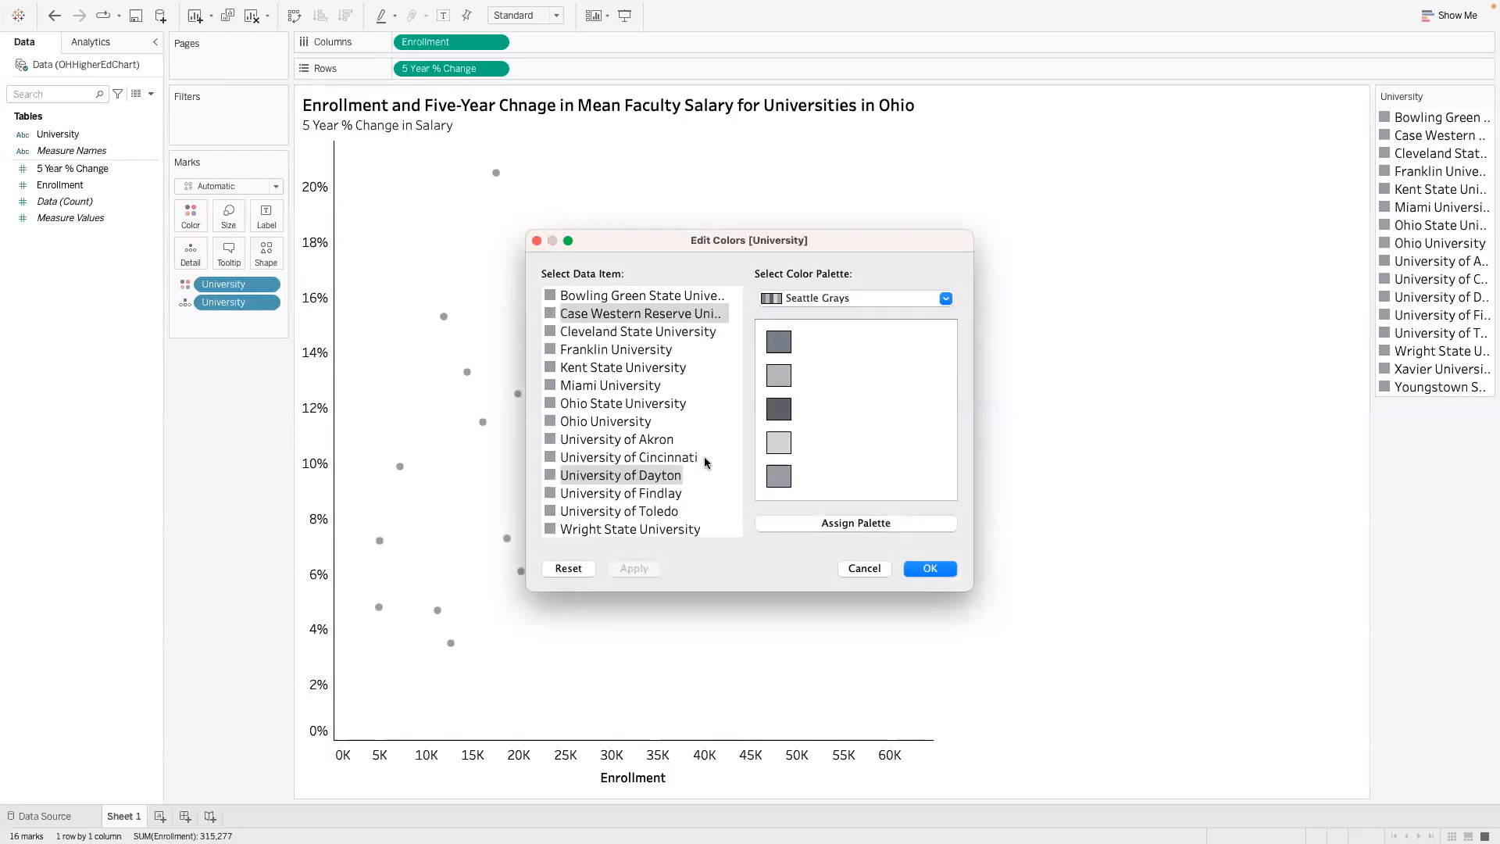
left_click(736, 381)
left_click(650, 496)
key("Down")
key("Down")
key("Down")
key("Down")
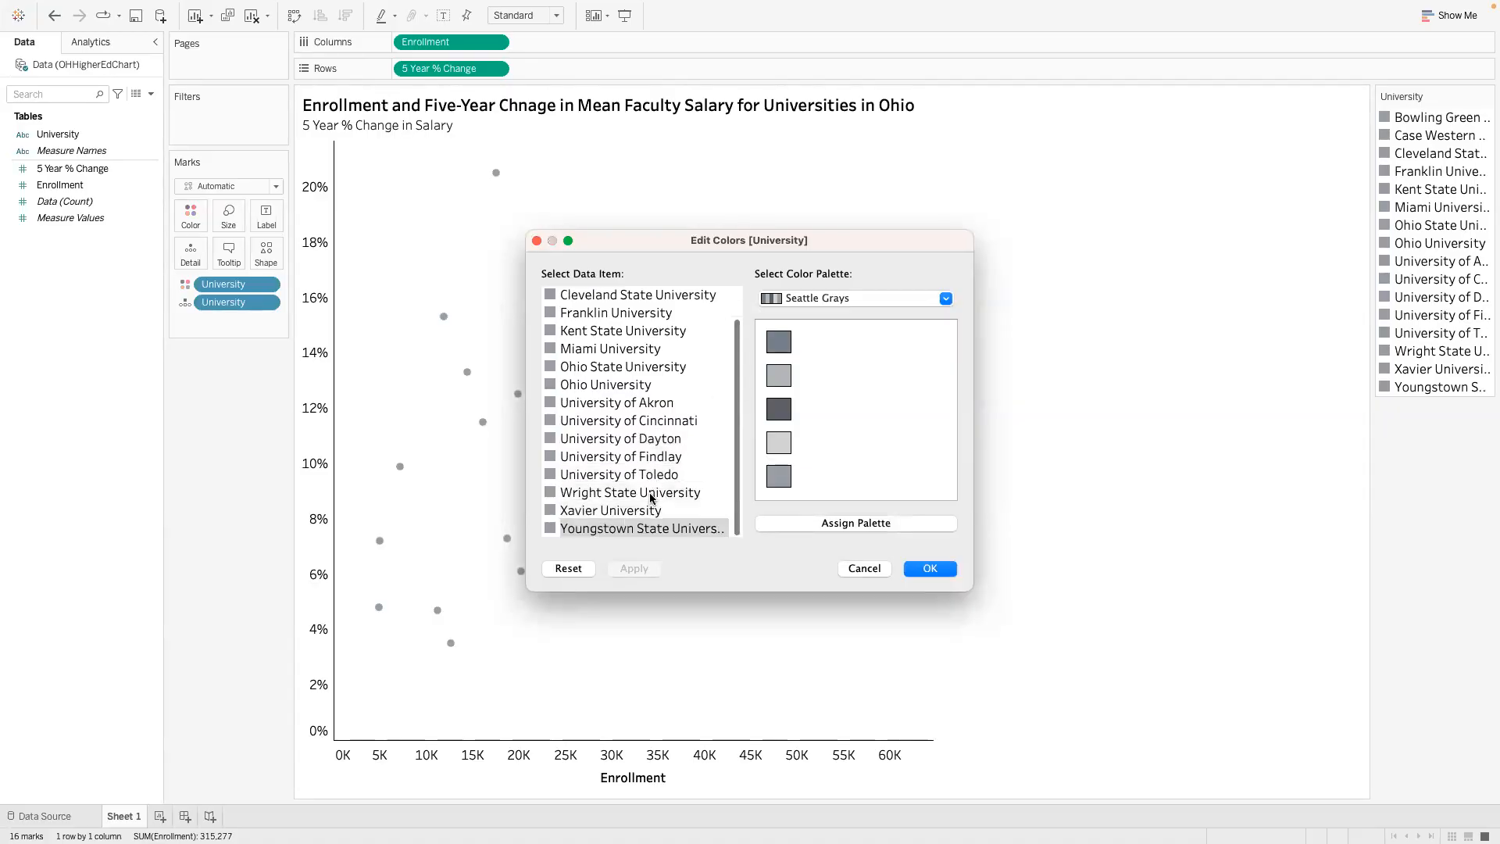
key("Up")
key("Up")
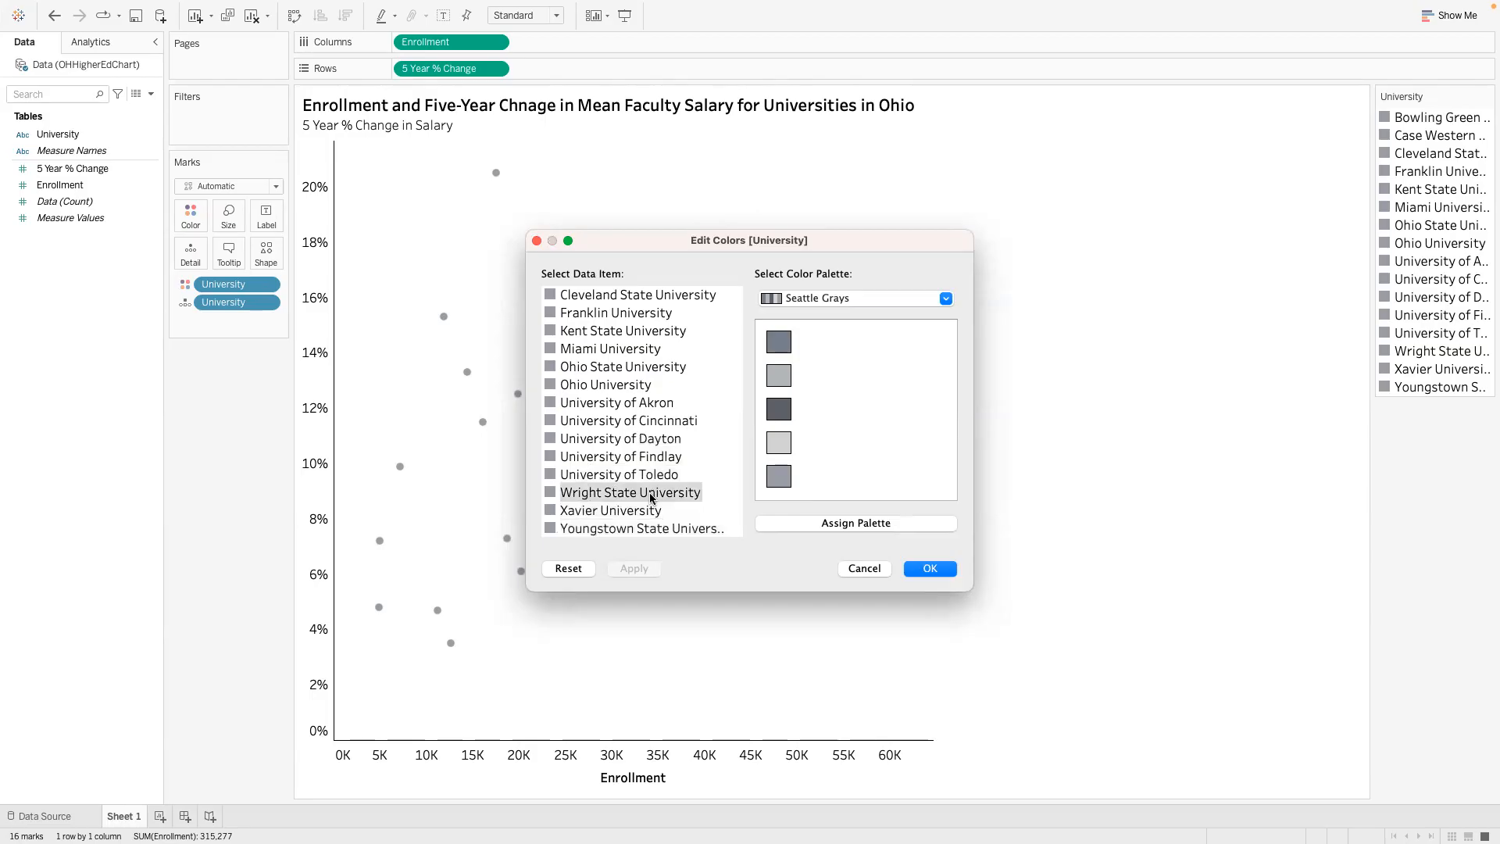
left_click(696, 442)
key("Up")
key("Up")
key("Up")
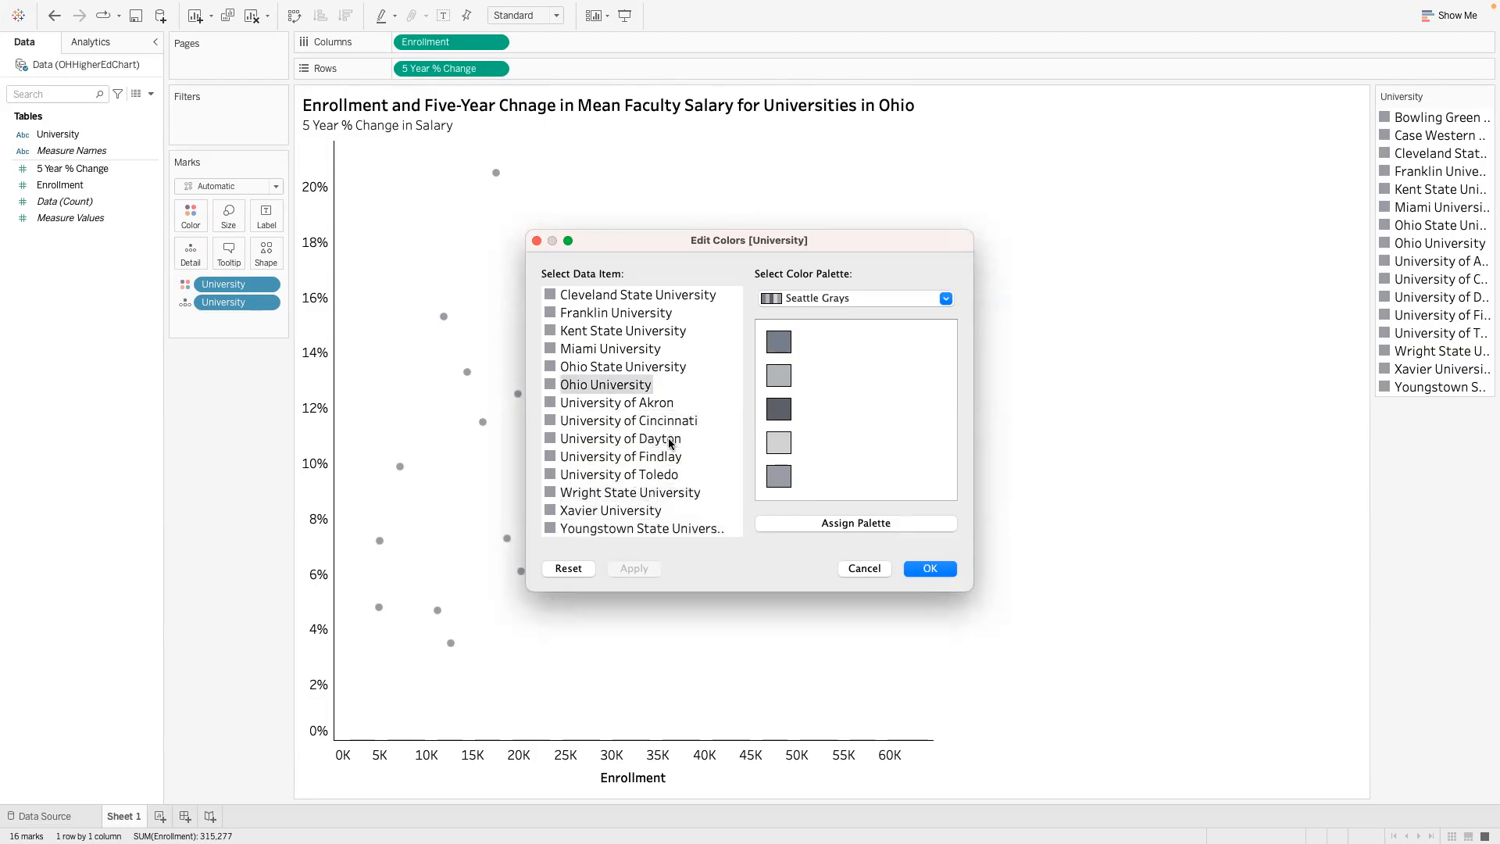
key("Up")
key("Up")
key("Up")
key("Up")
key("Up")
key("Up")
key("Up")
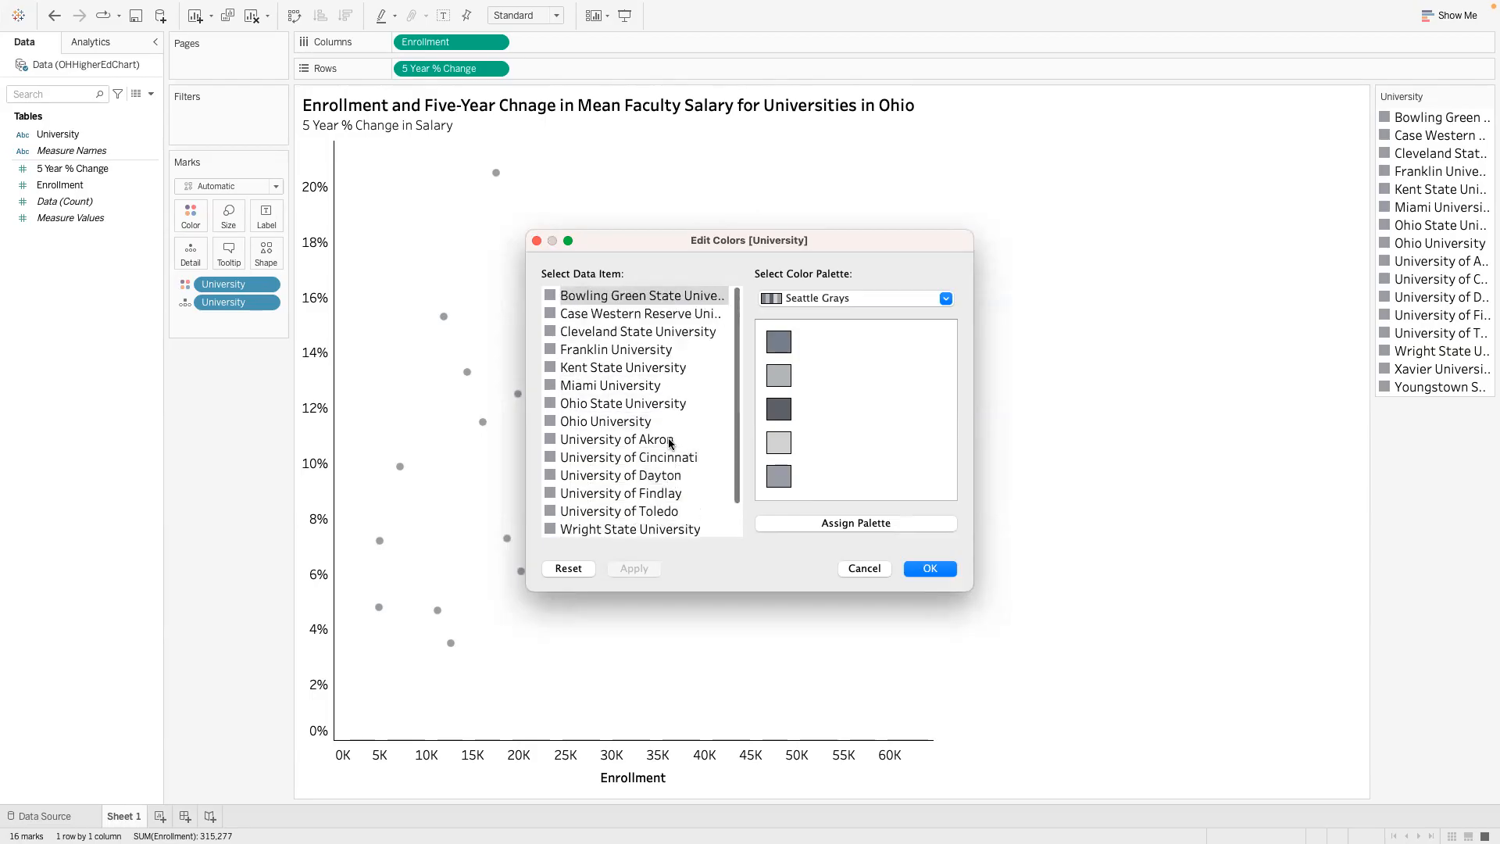
- Open the custom color settings for Case Western Reserve University with HSB sliders, and check the required orange parameters in the PowerPoint assignment
double_click(620, 314)
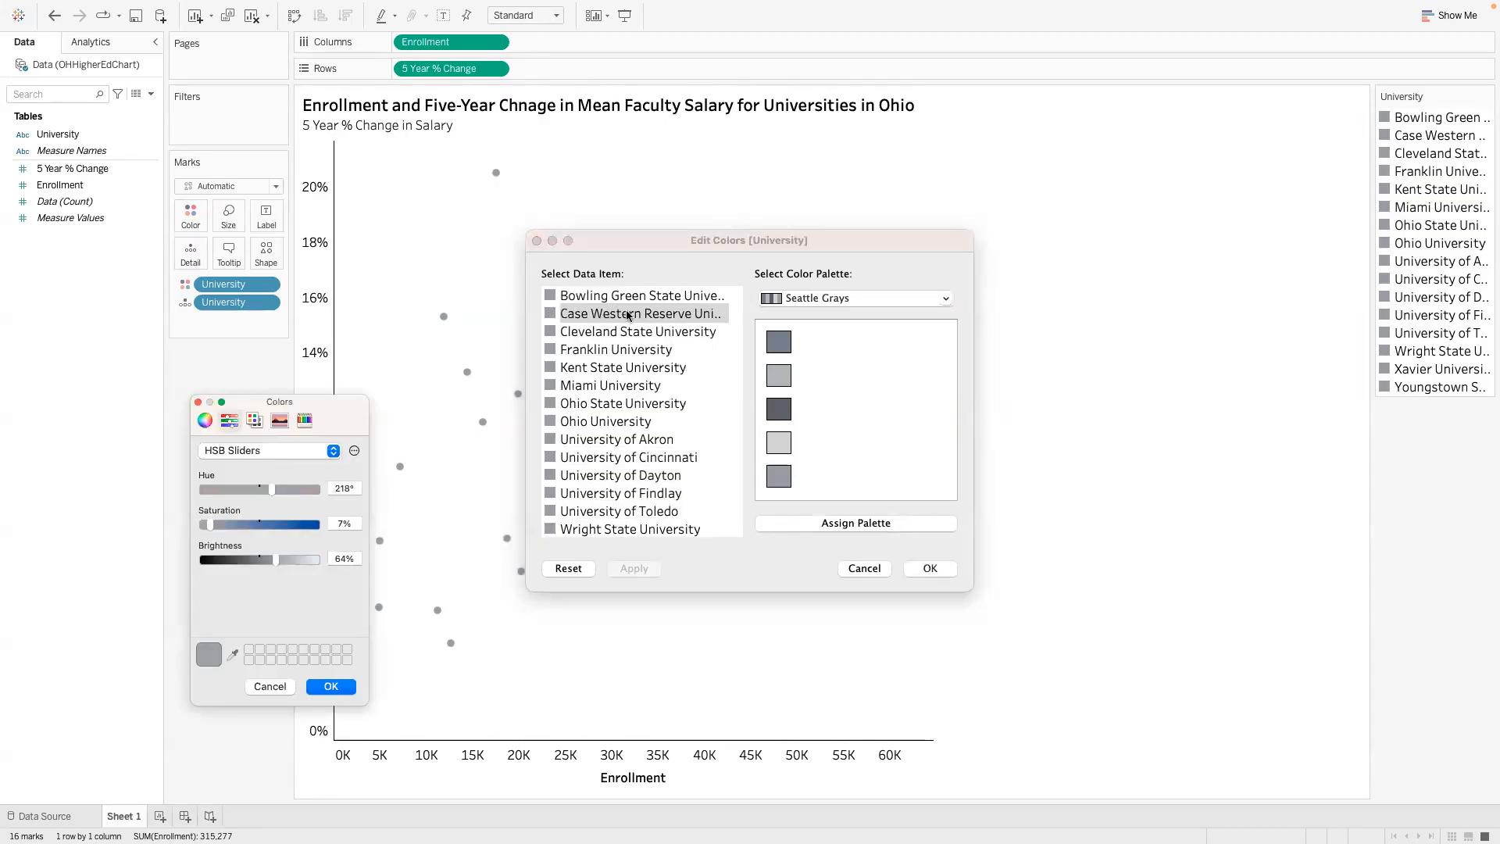
left_click(330, 450)
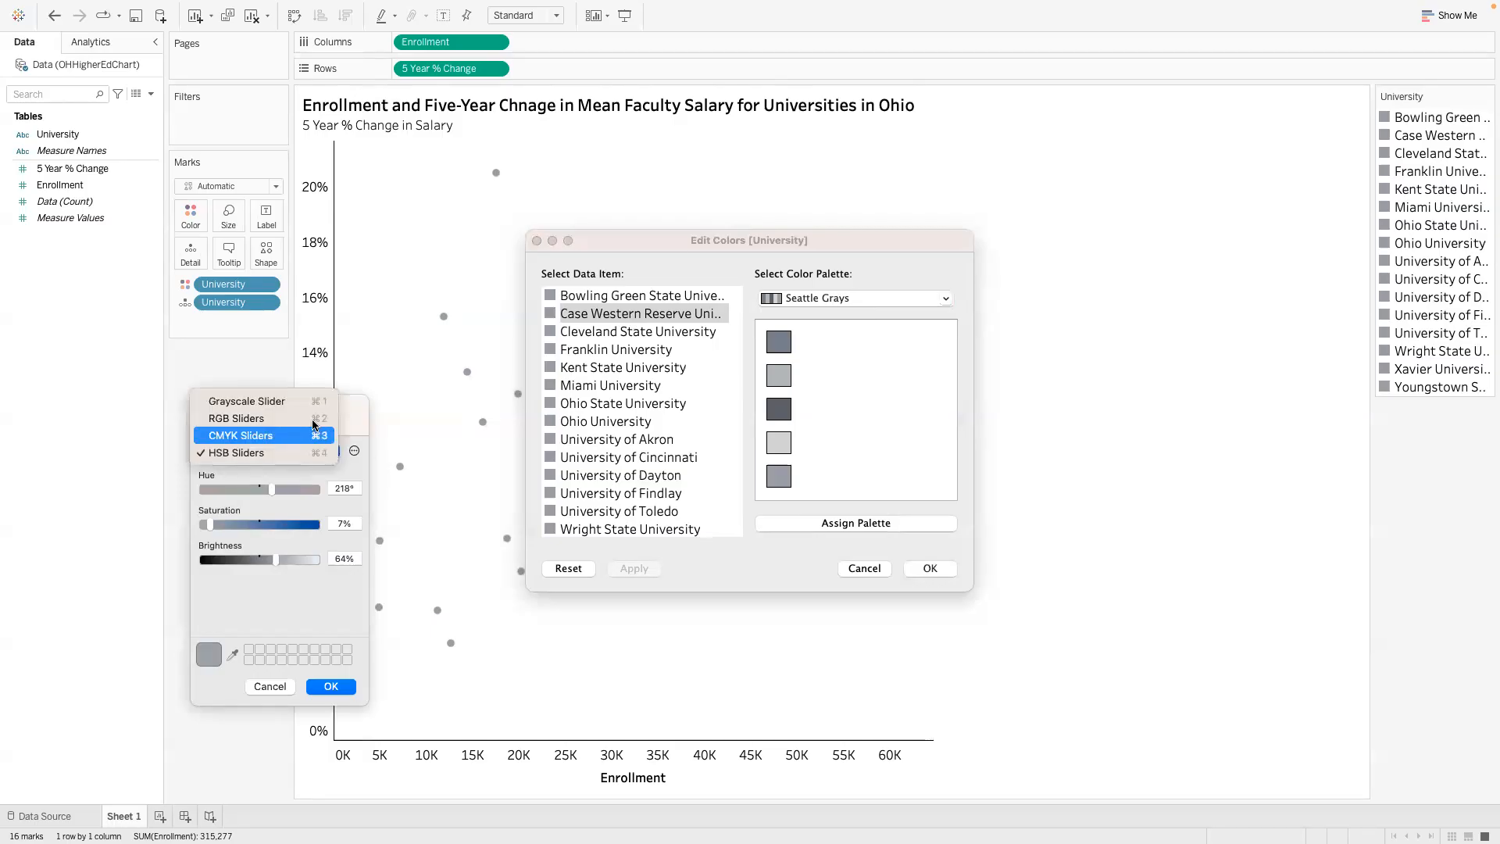
left_click(247, 457)
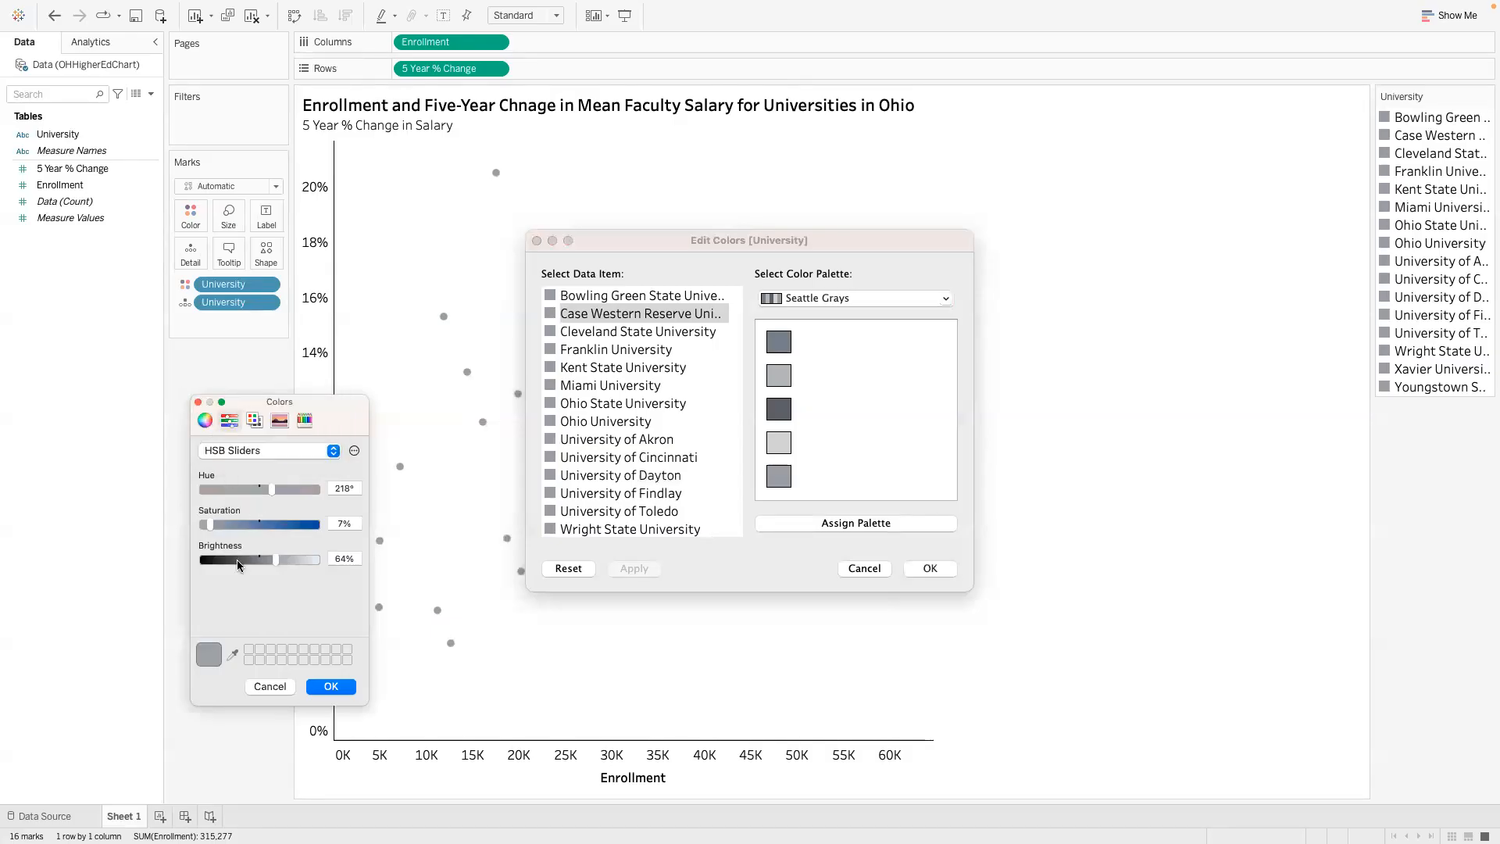
key("ctrl+Left")
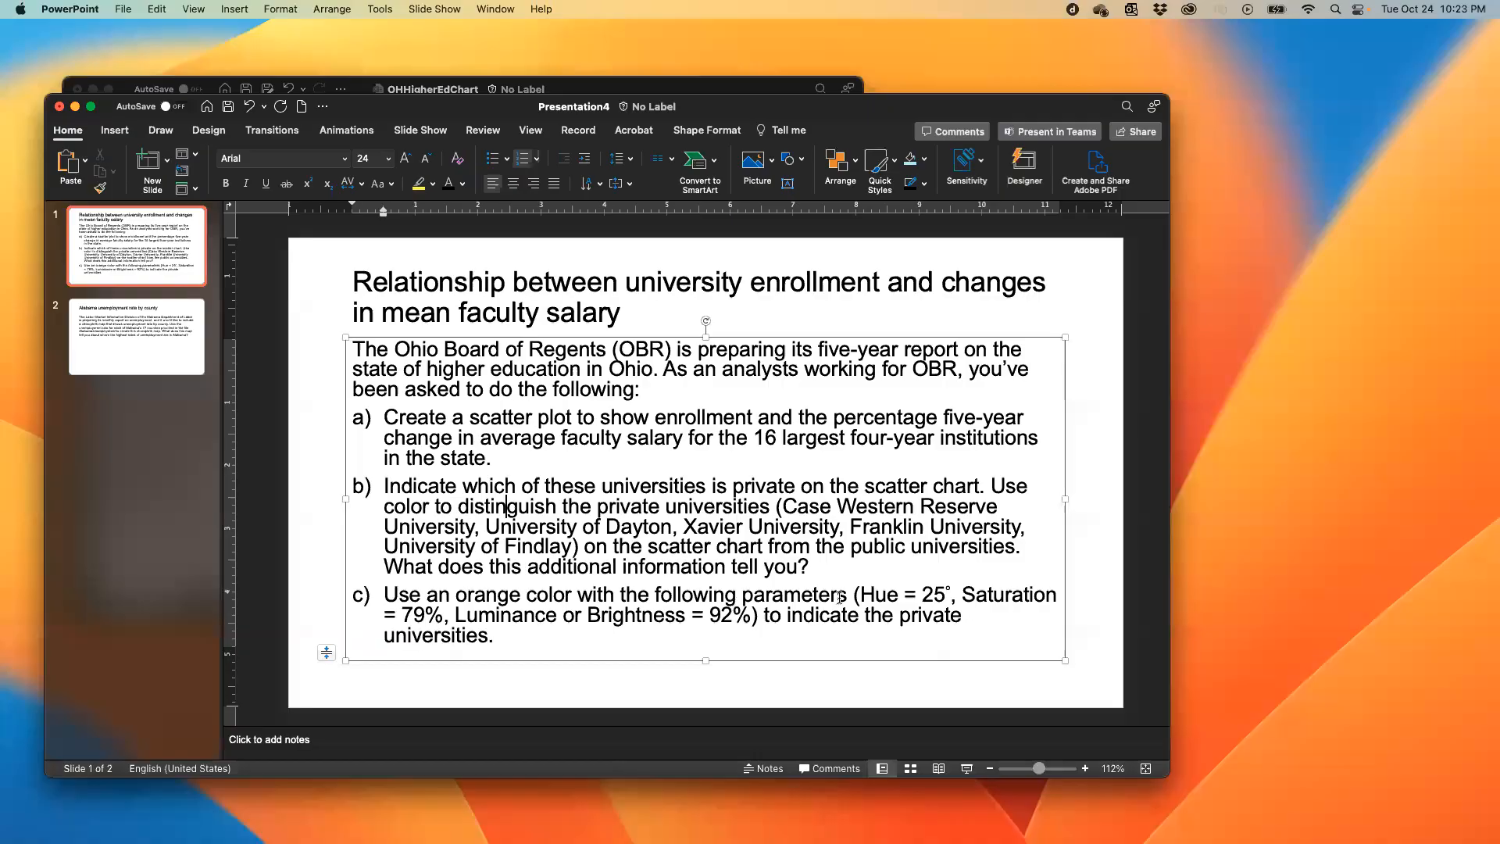
key("ctrl+Right")
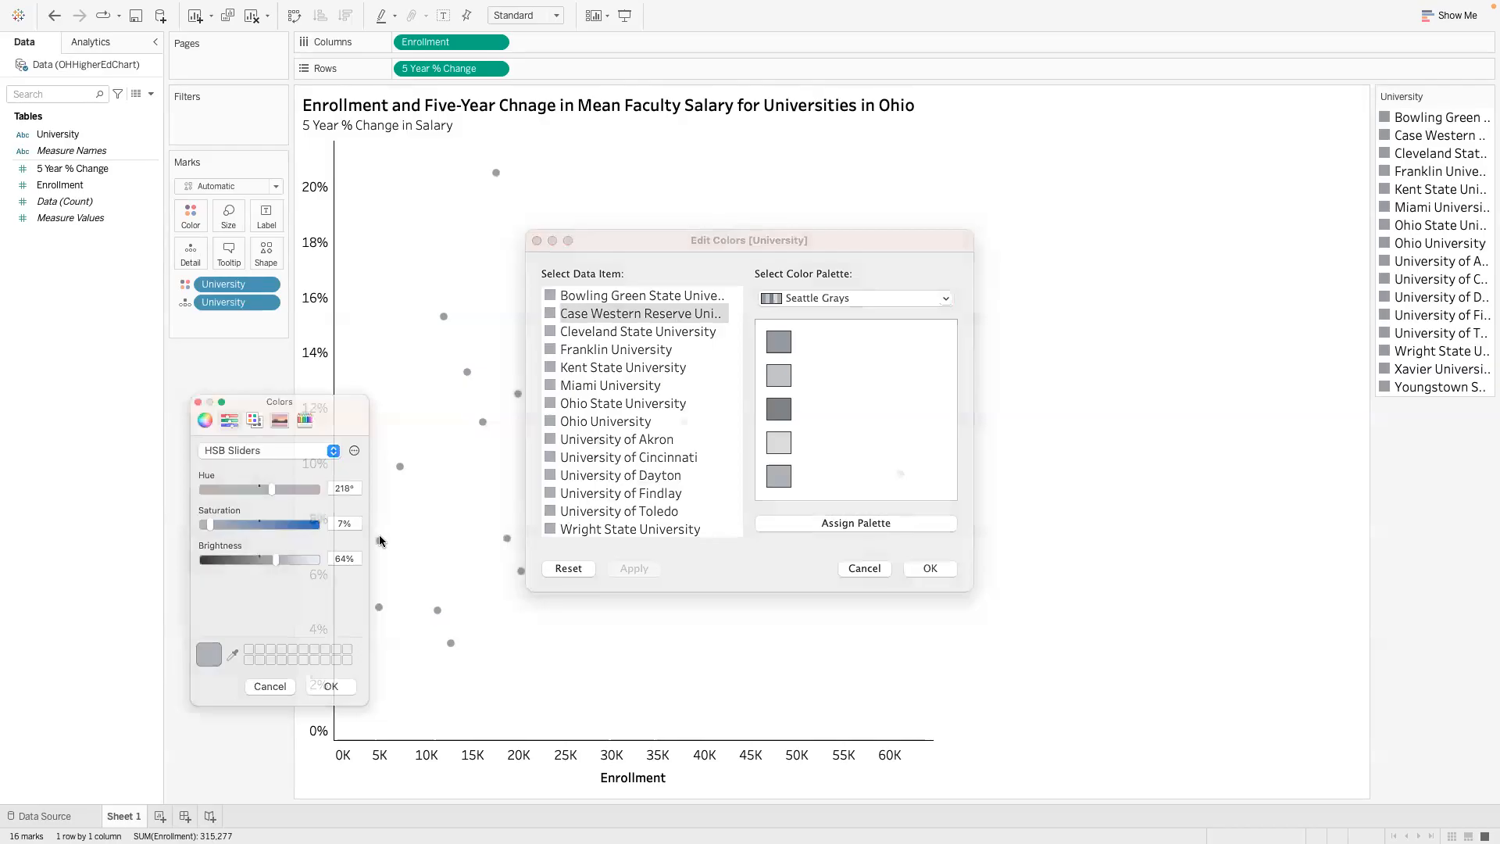
- Set the Case Western Reserve University color's hue to 25° and saturation to 79%, checking the values against the assignment
left_click(353, 489)
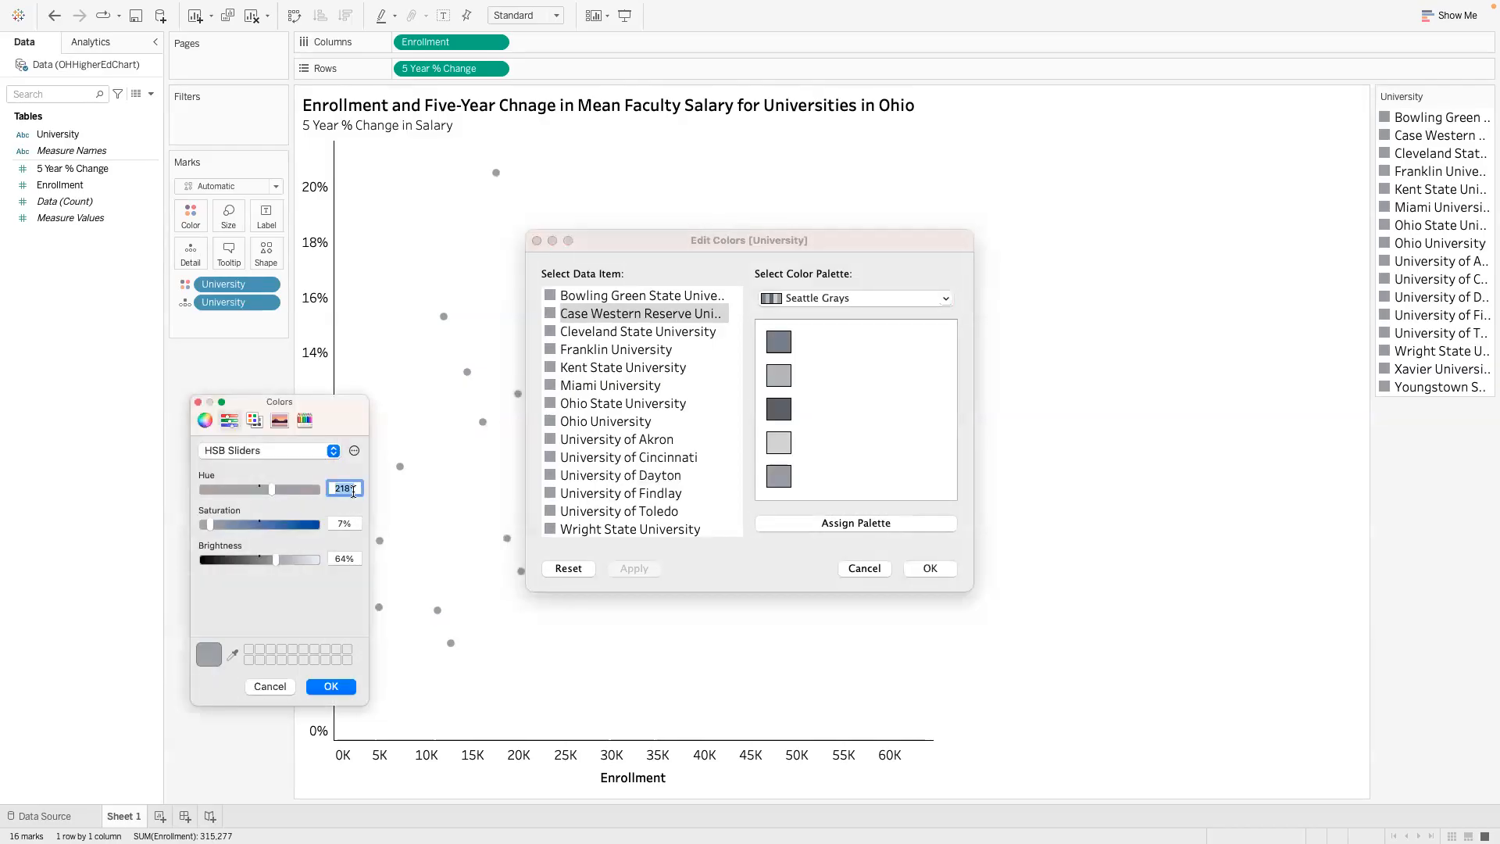
type("25")
key("Tab")
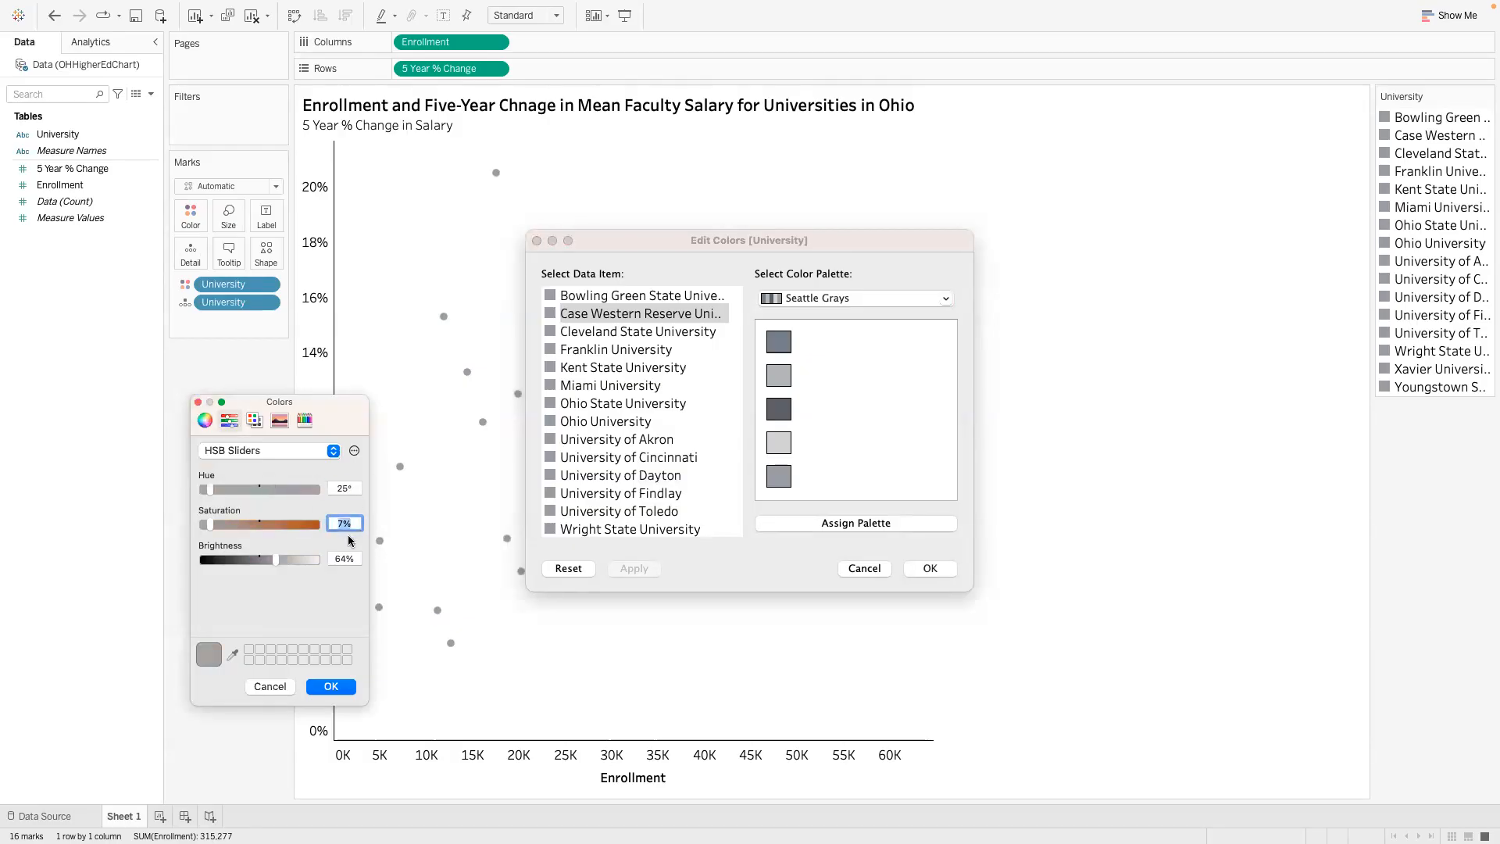
key("ctrl+Left")
key("ctrl+Right")
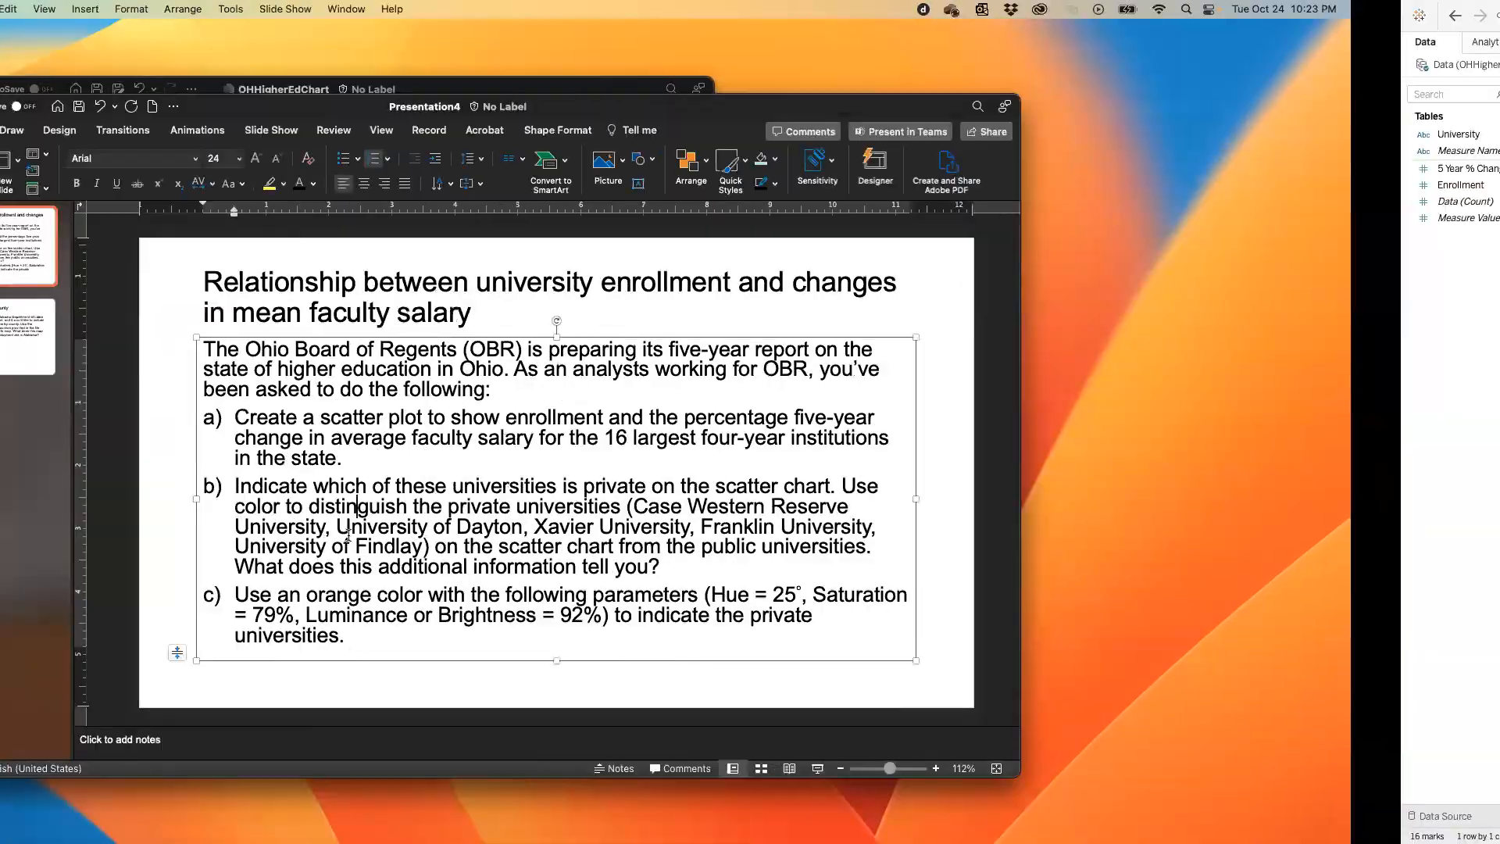
type("79")
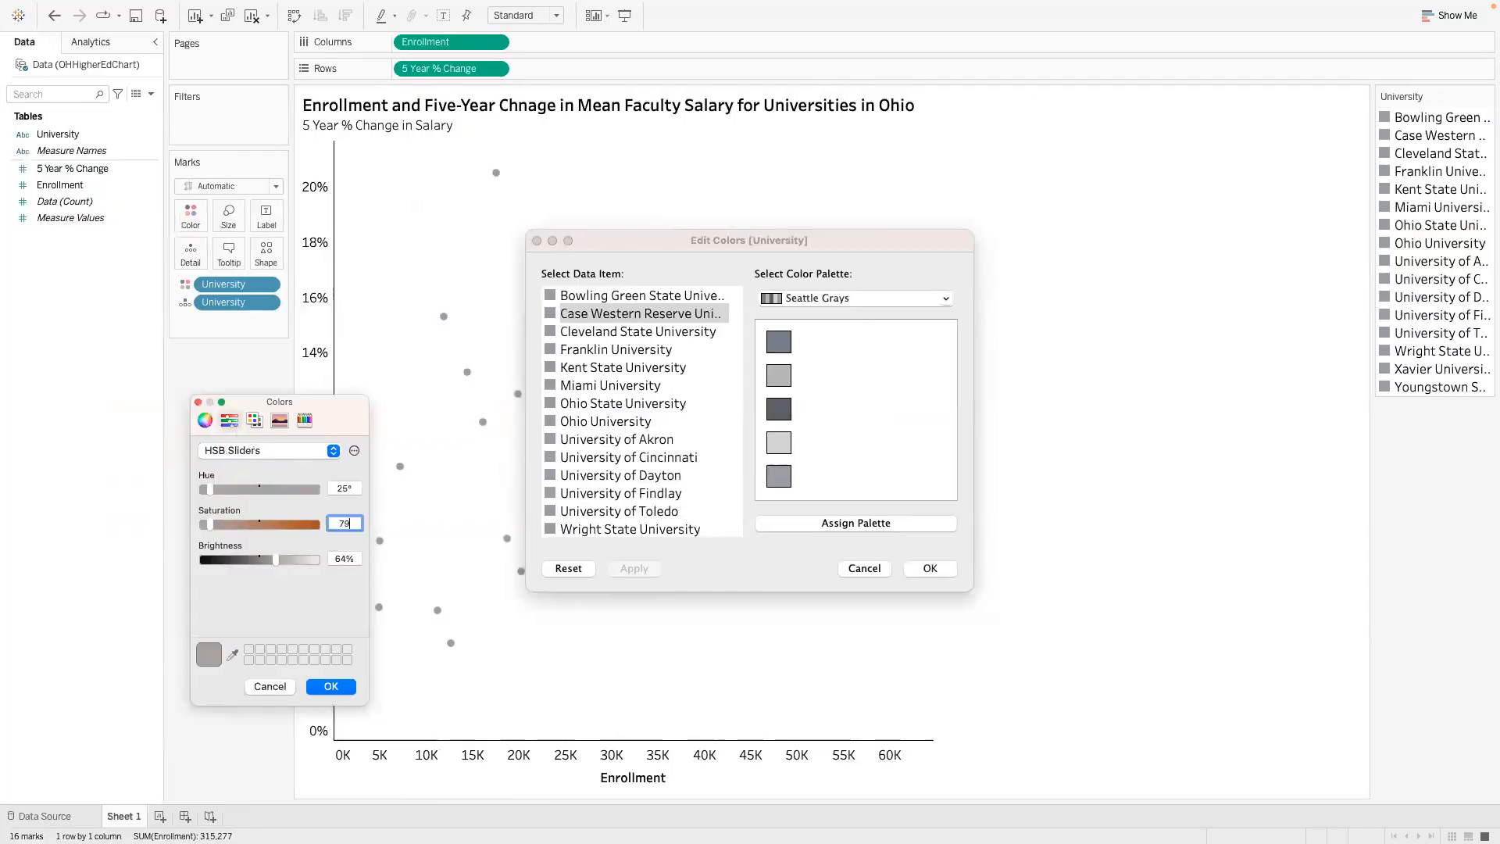
- Set the Case Western Reserve University color's brightness to 92% per the assignment, accept it, and recheck the color settings
left_click(349, 556)
double_click(349, 557)
key("ctrl+Left")
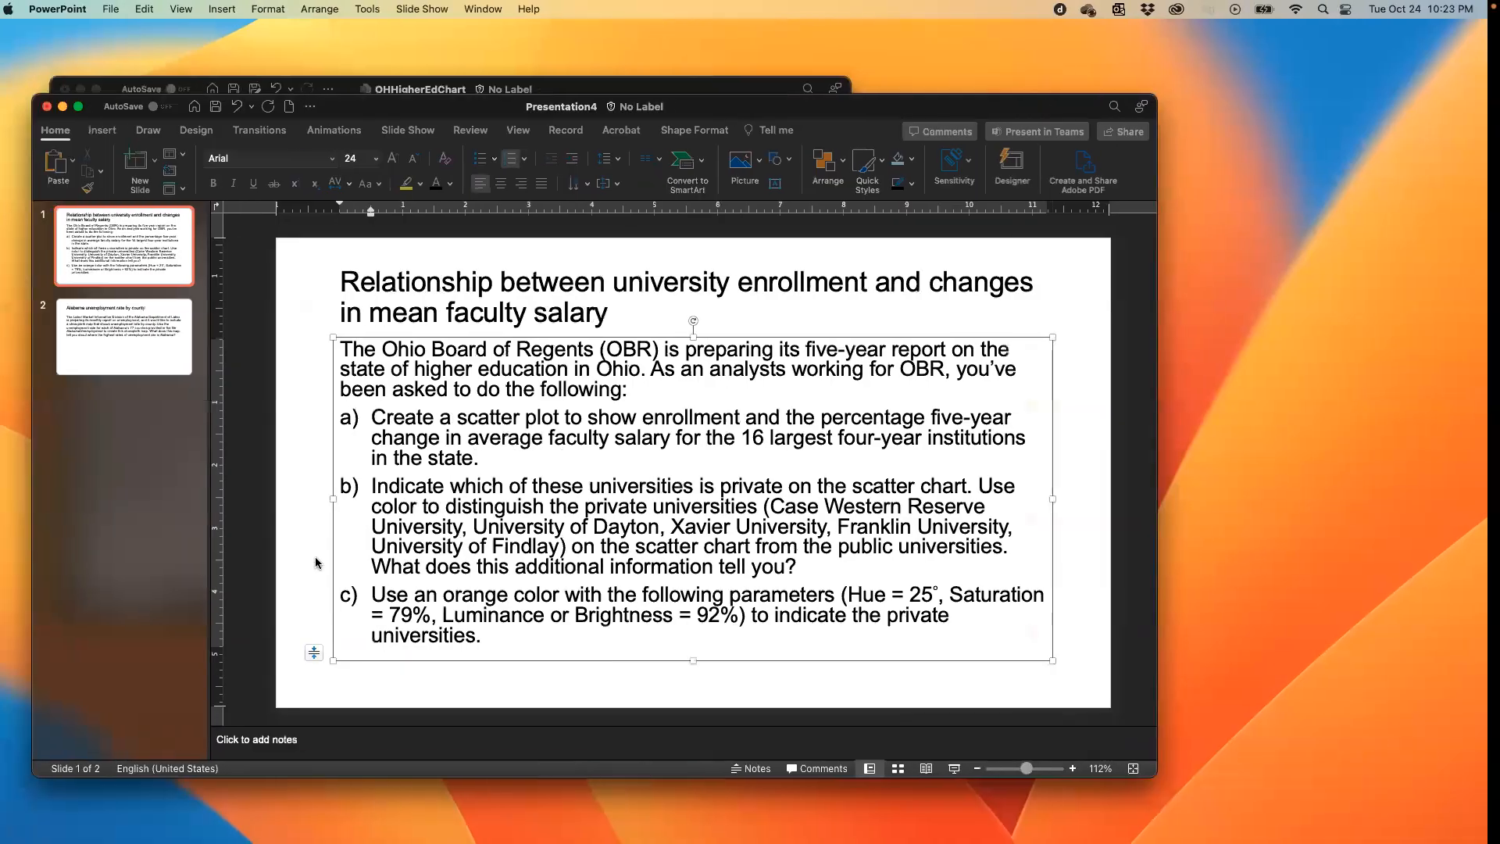
key("ctrl+Right")
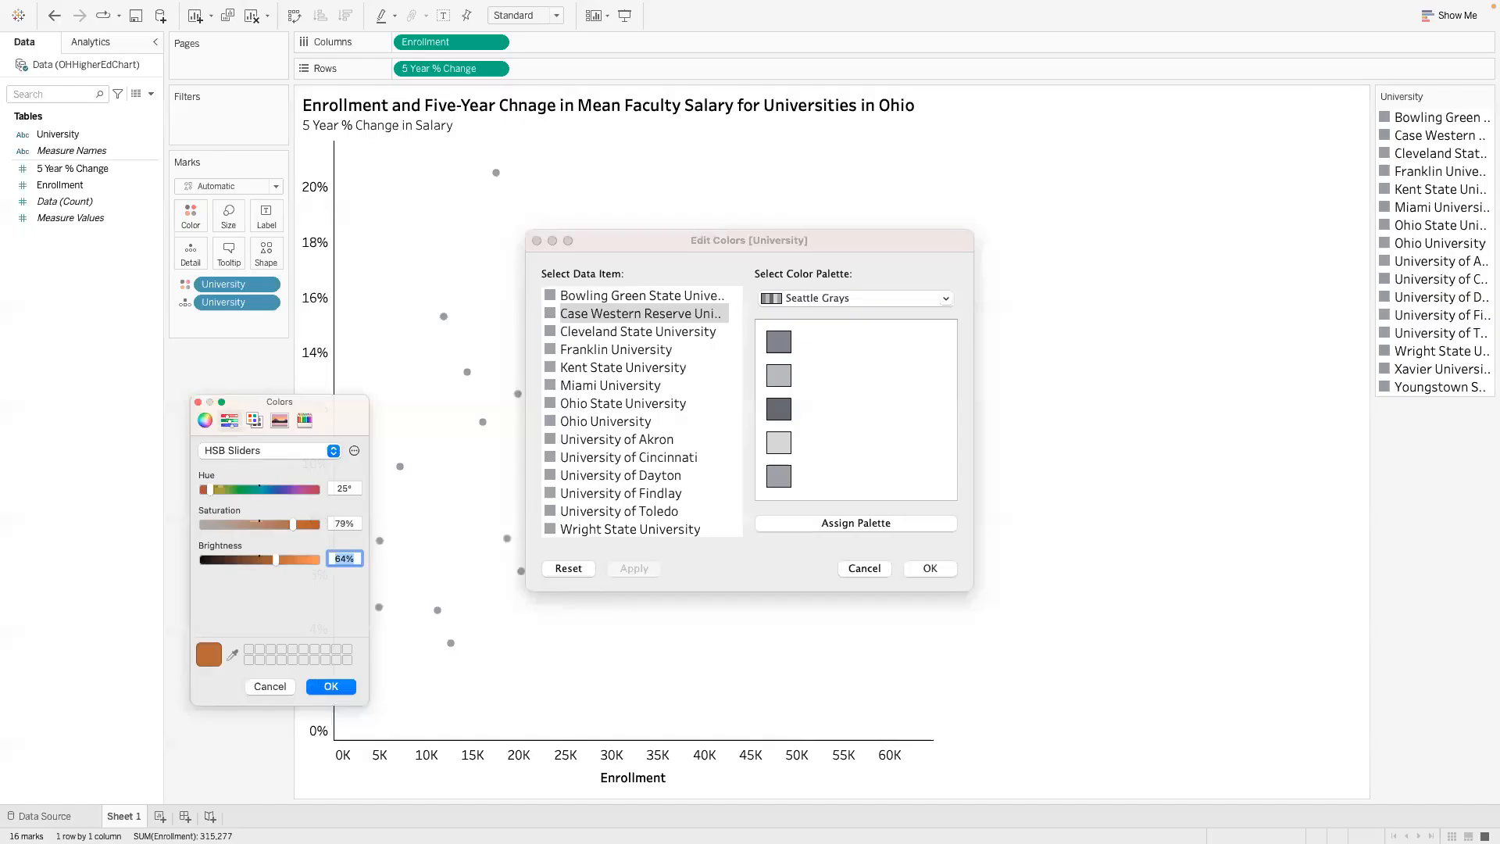
type("92")
key("Return")
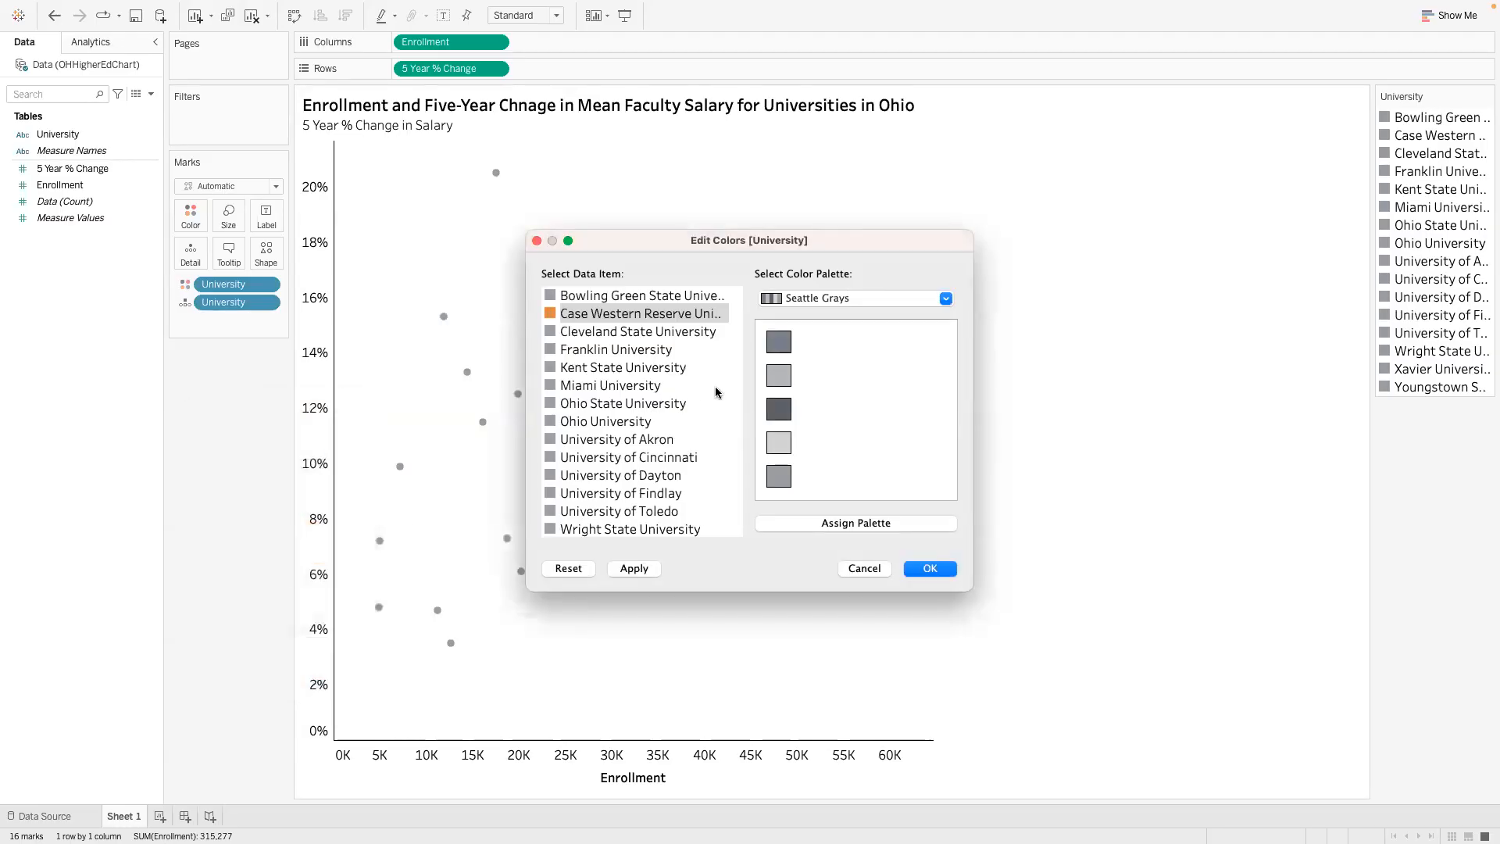
double_click(568, 314)
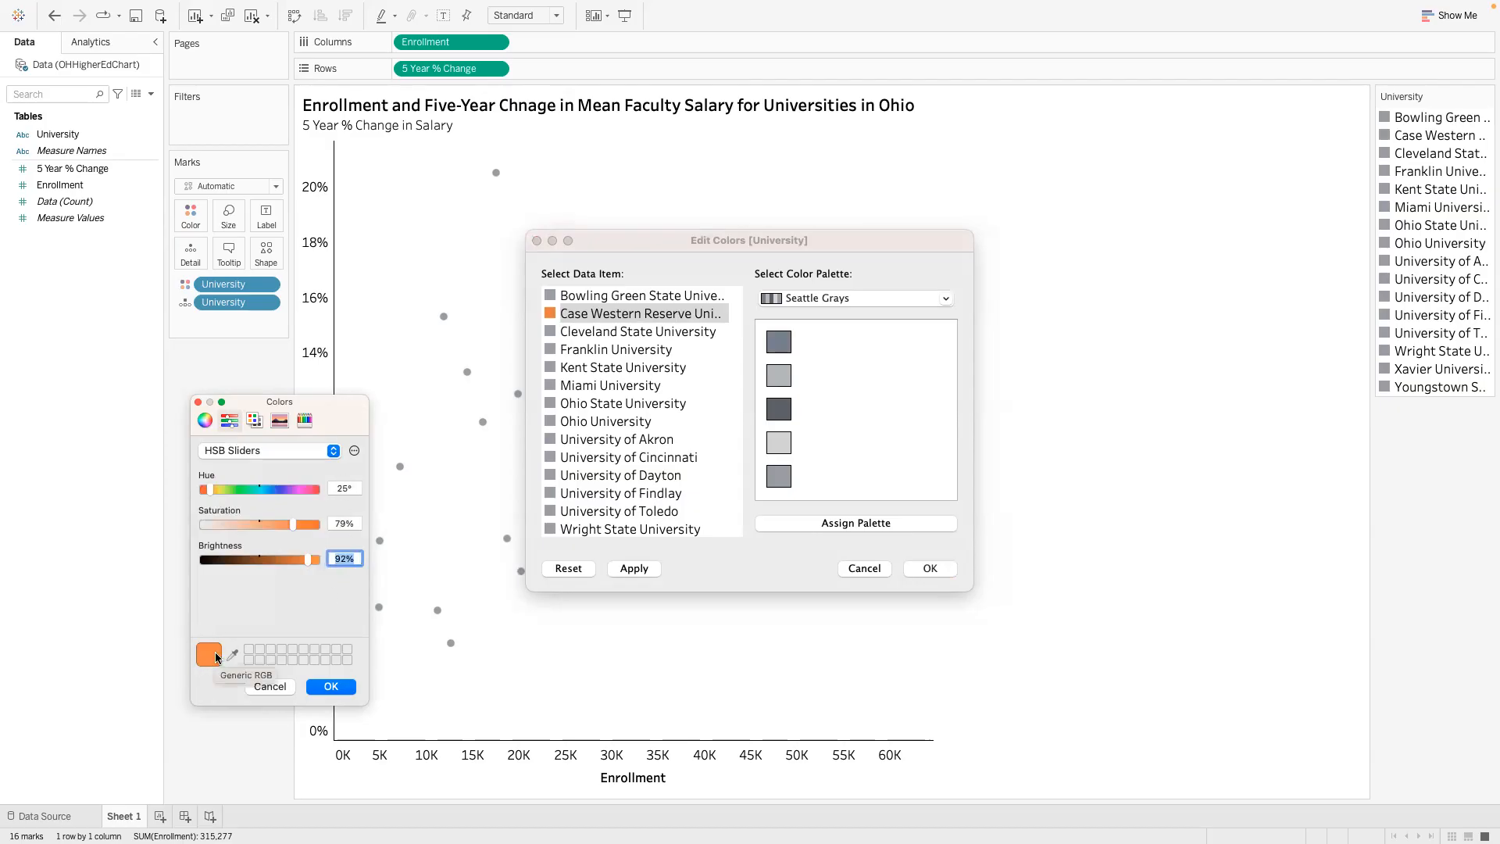
left_click(325, 688)
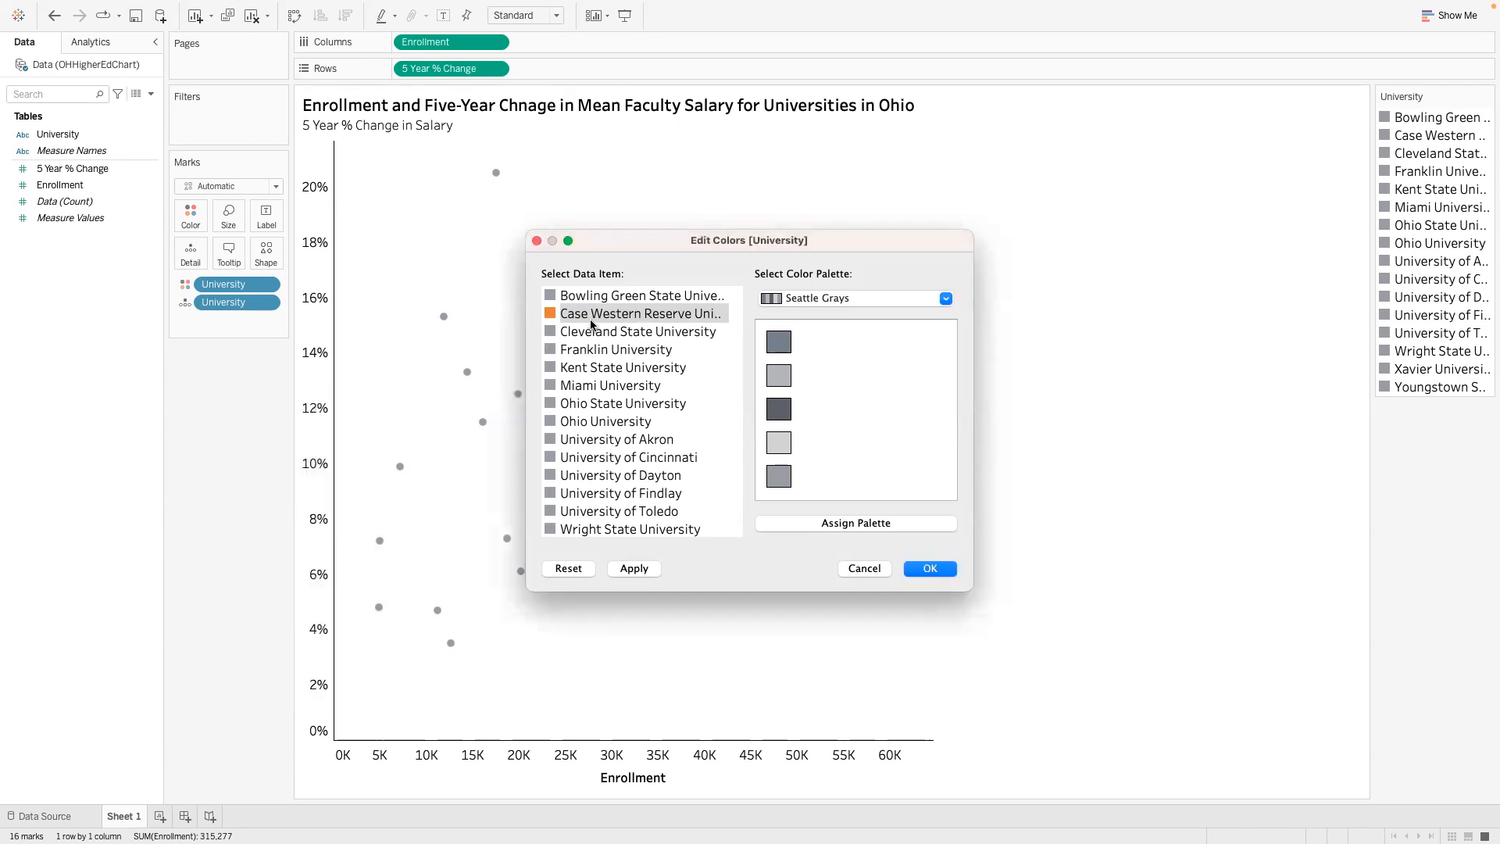
- Recheck the private universities in the PowerPoint assignment and set the University of Dayton color to hue 25°, saturation 79% and brightness 92%
key("ctrl+Left")
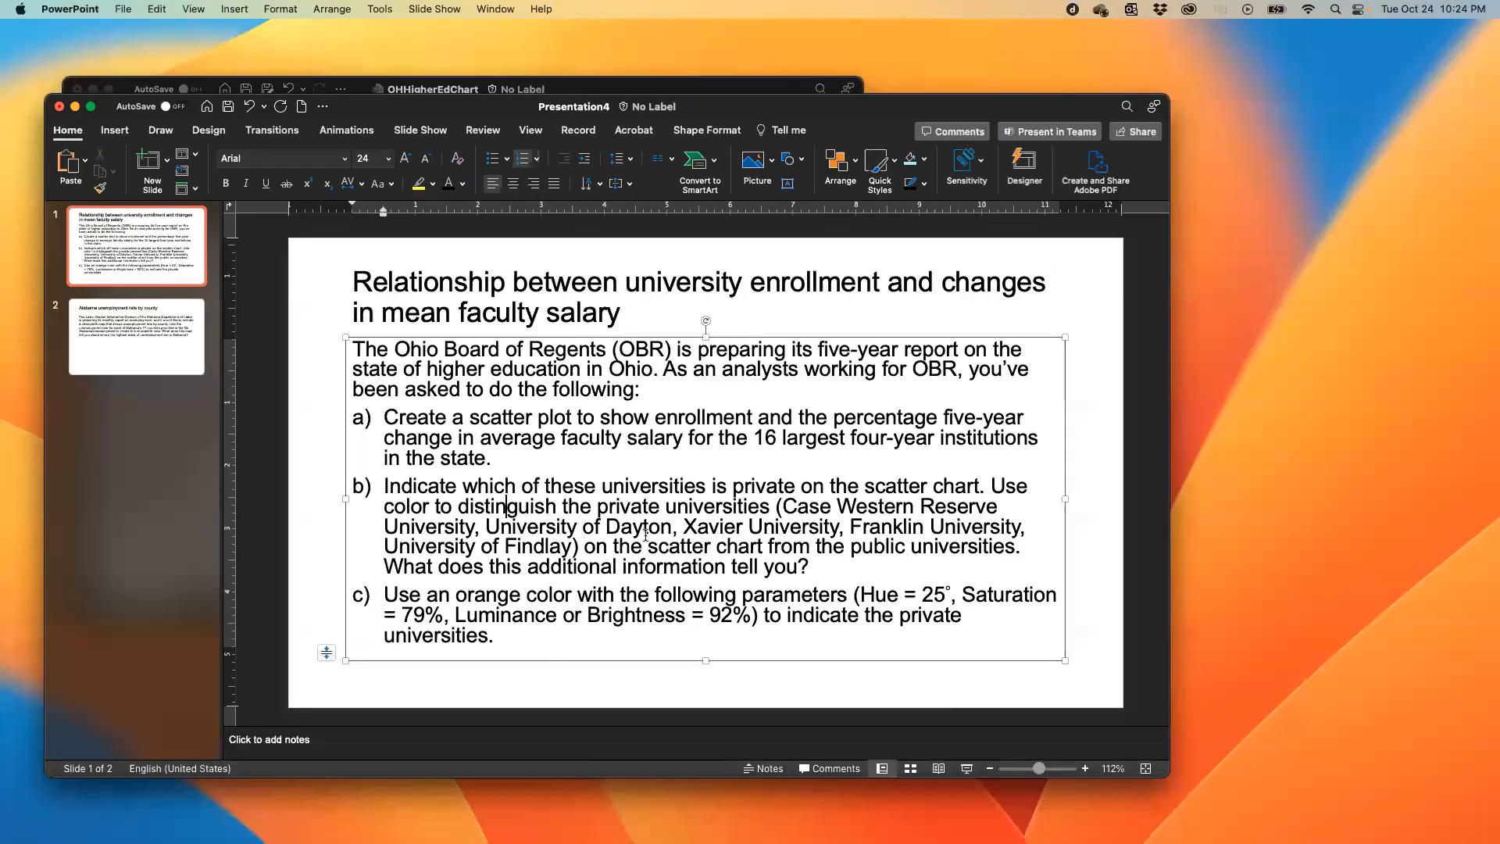
key("ctrl+Right")
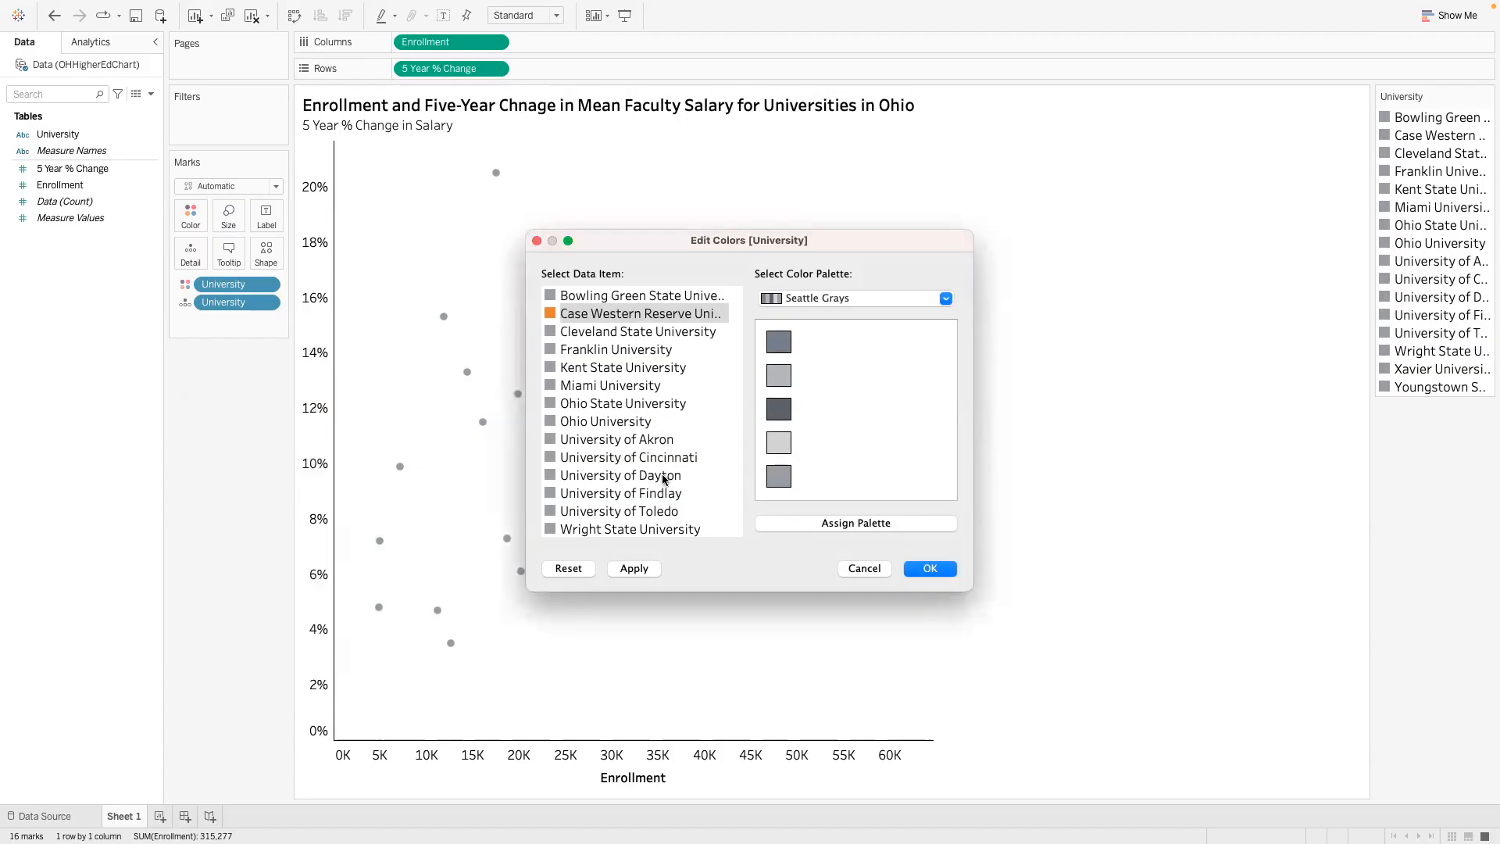
left_click(663, 473)
double_click(575, 476)
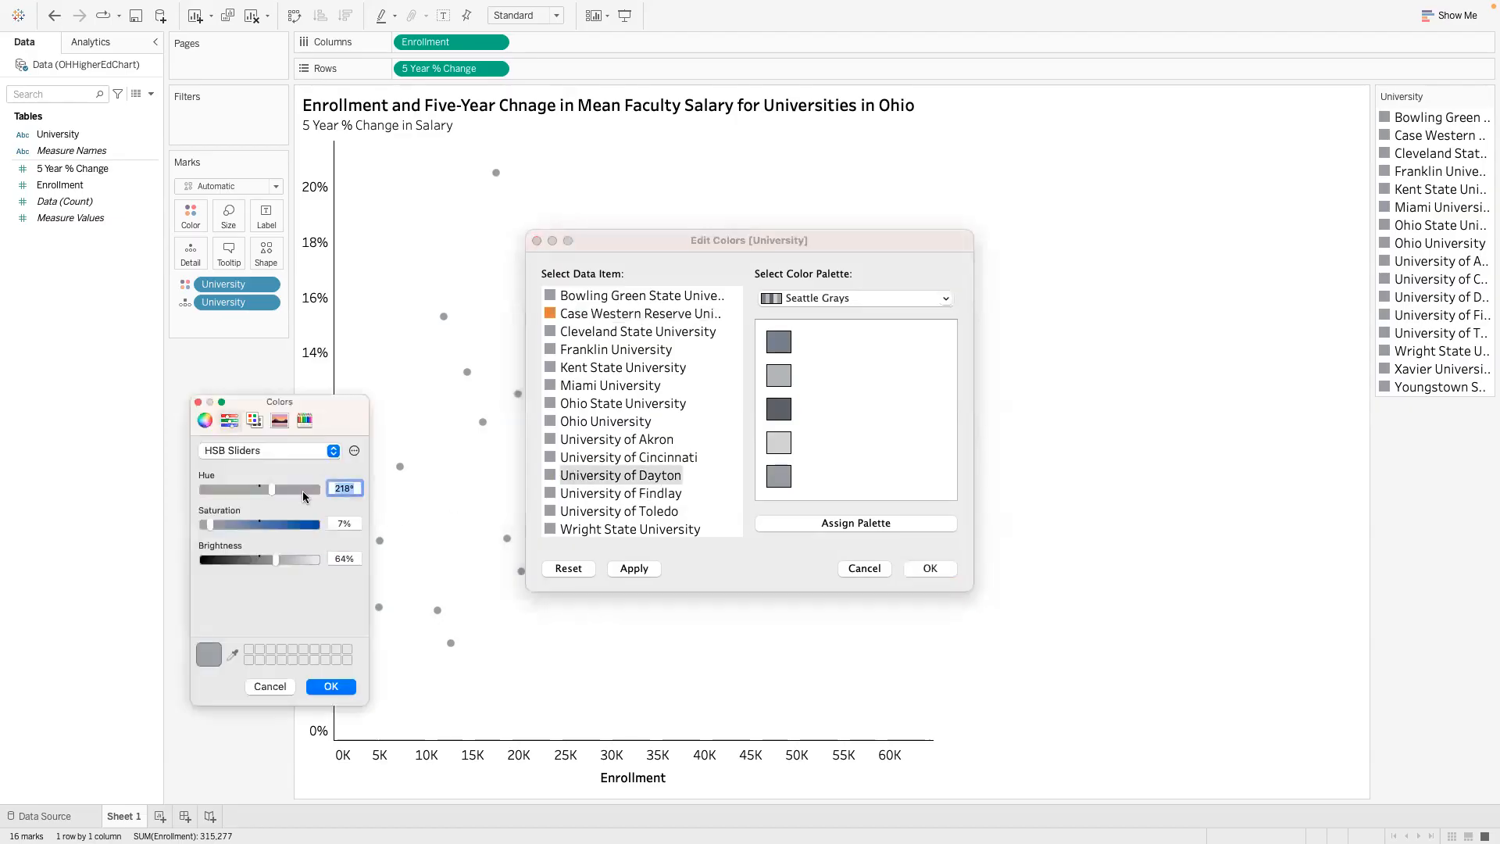
type("25")
key("Tab")
key("ctrl+Left")
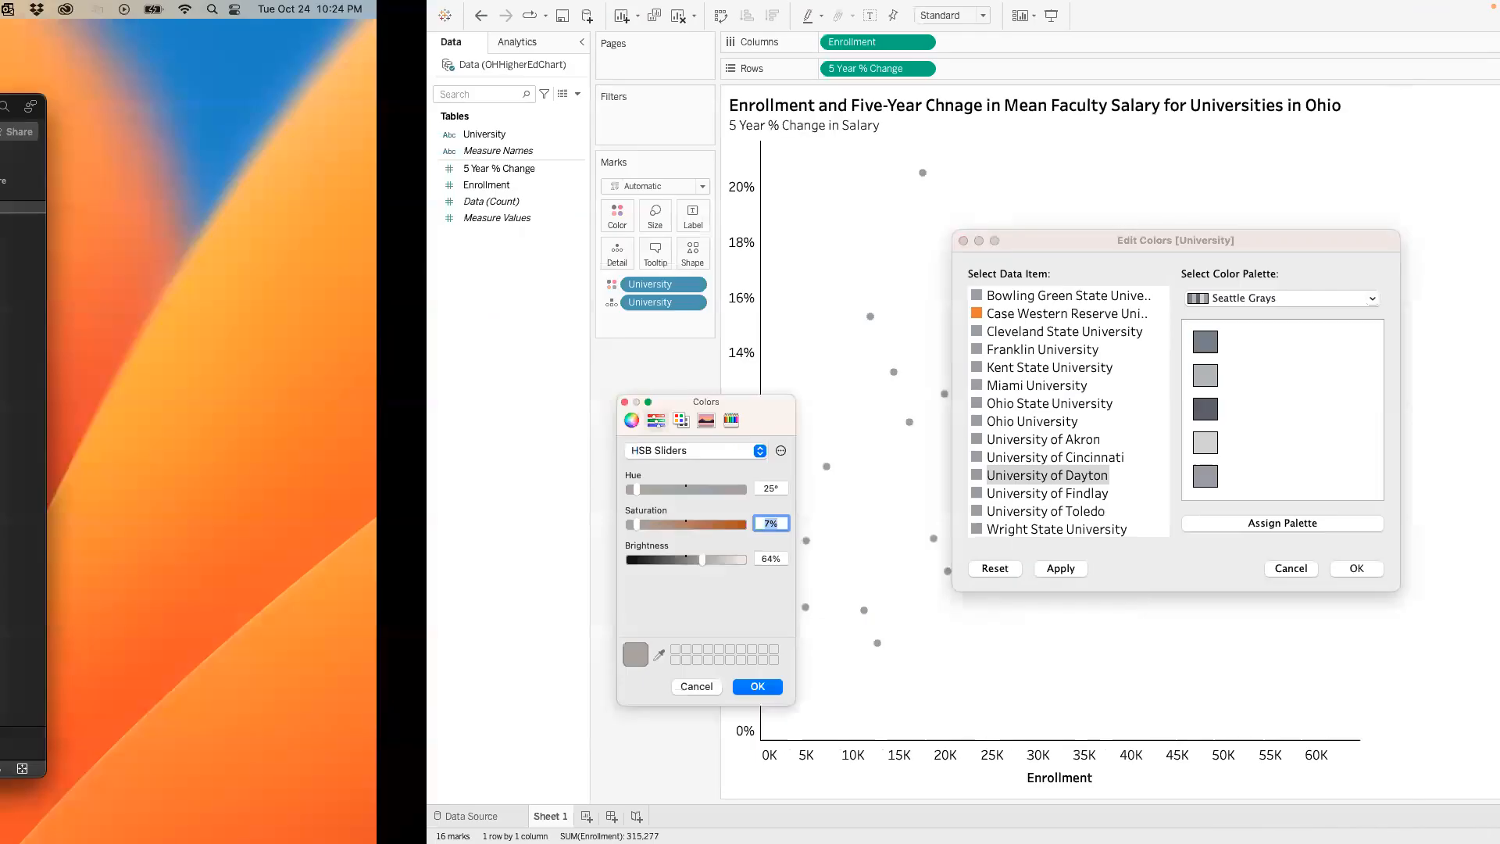
key("ctrl+Right")
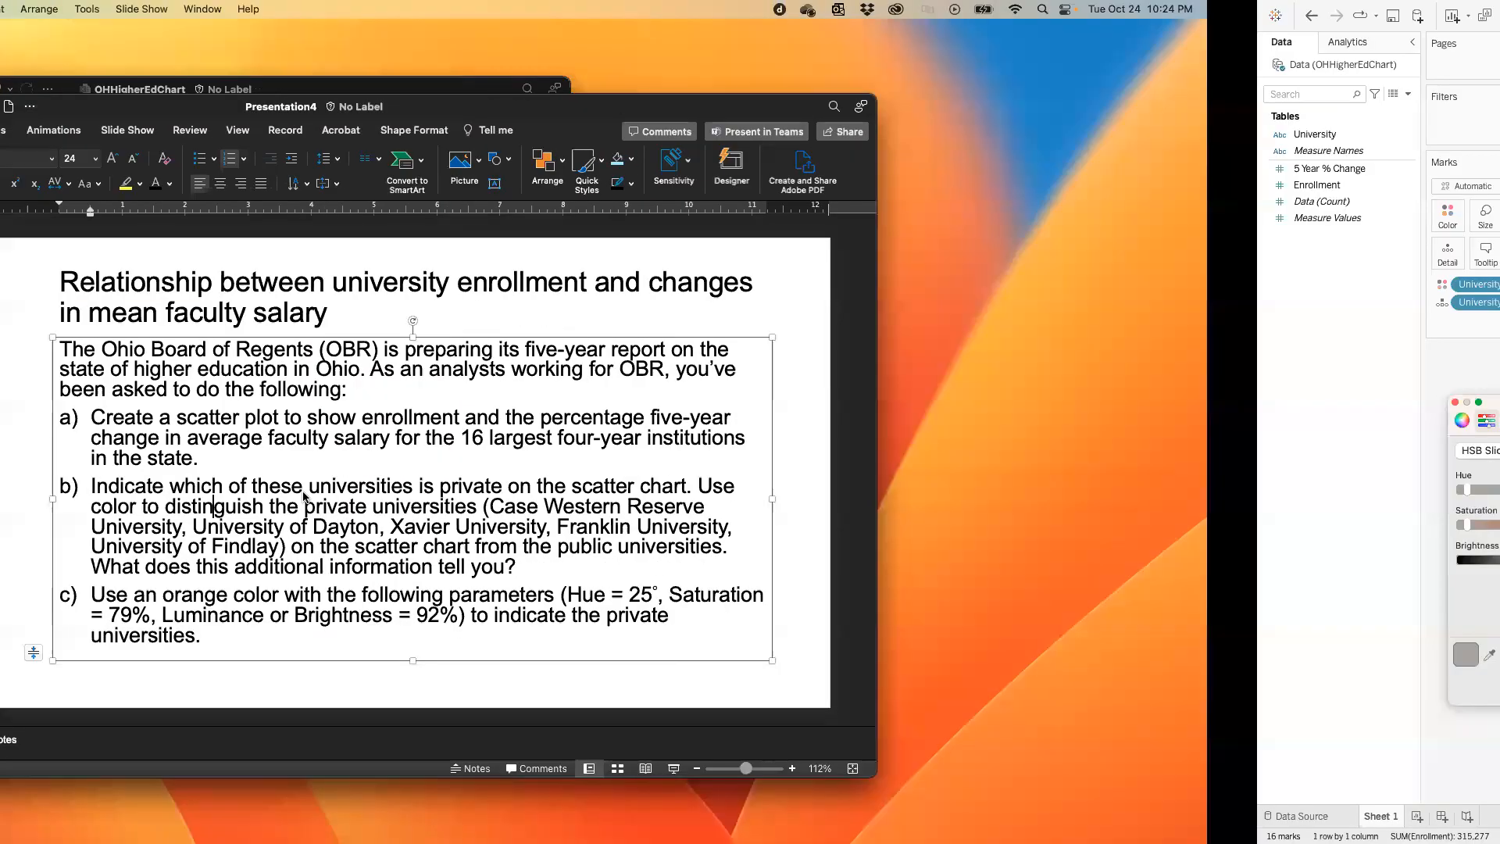
type("79")
key("Tab")
type("92")
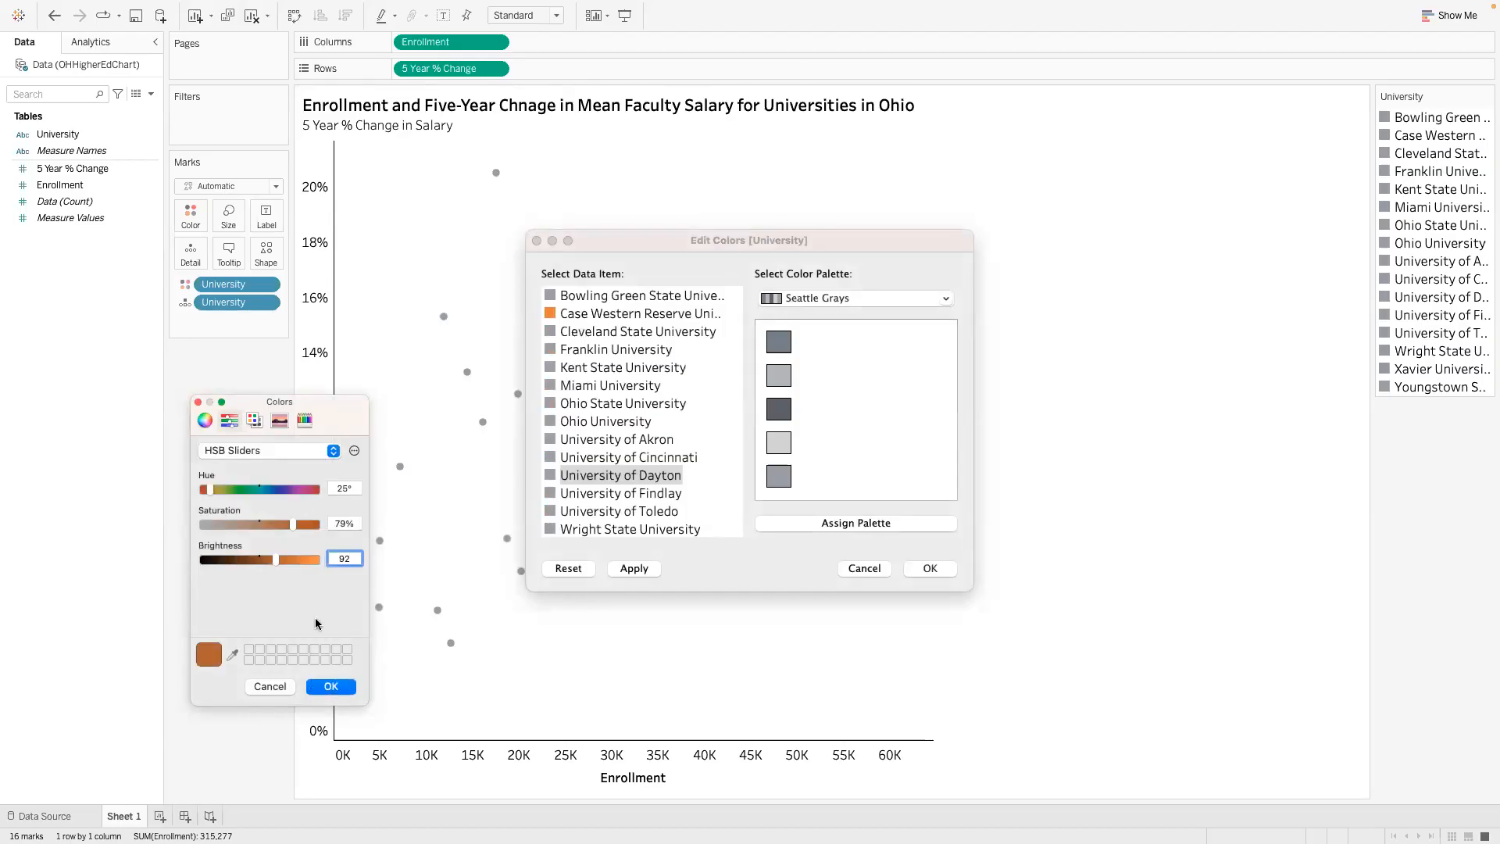
left_click(328, 688)
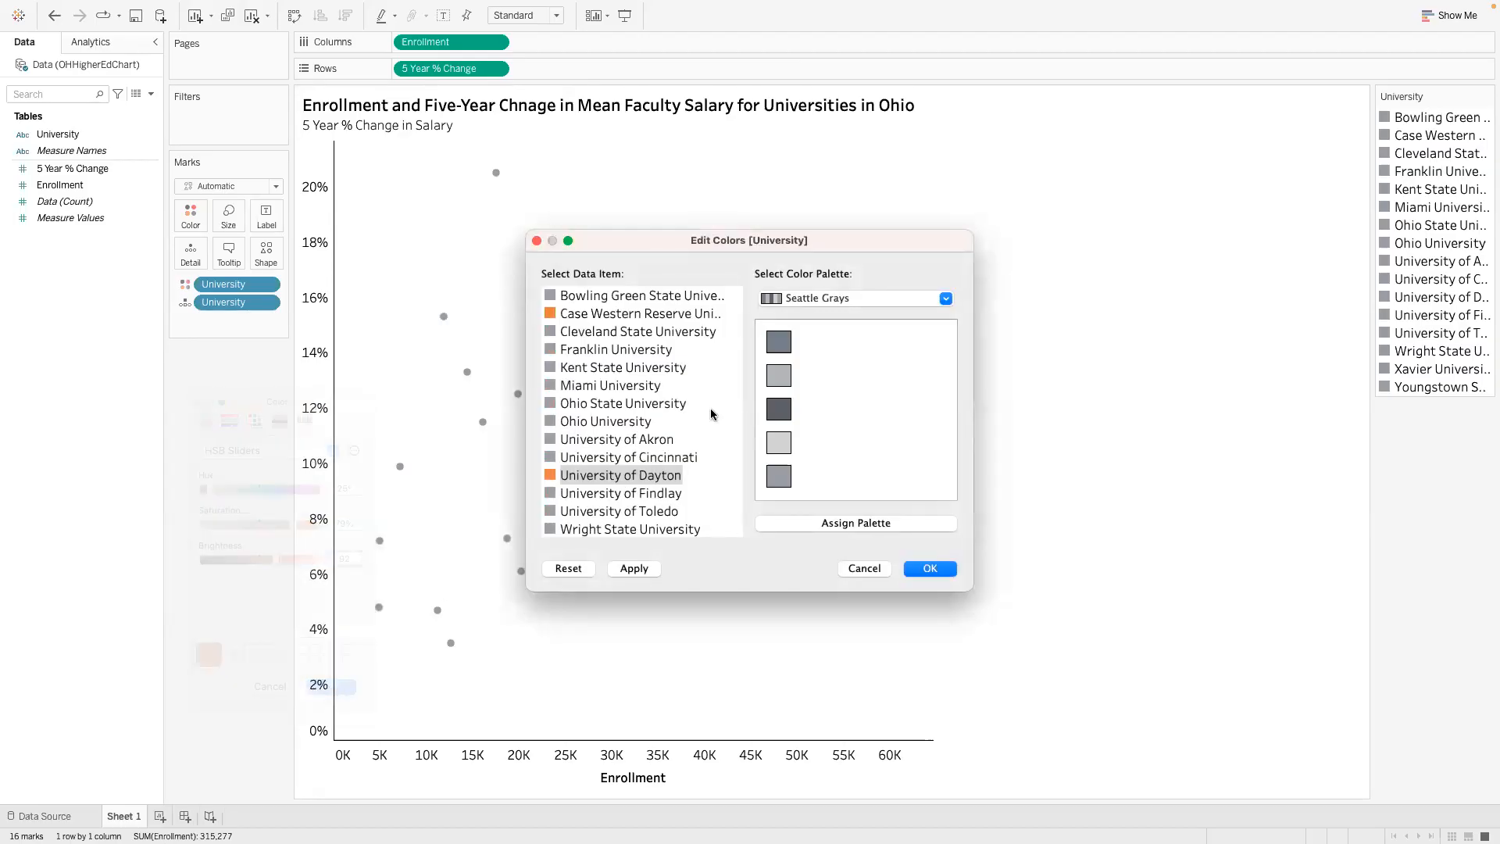
- Check the assignment for the next private university and set the Xavier University color to hue 25°, saturation 79% and brightness 92%
left_click(650, 490)
key("ctrl+Left")
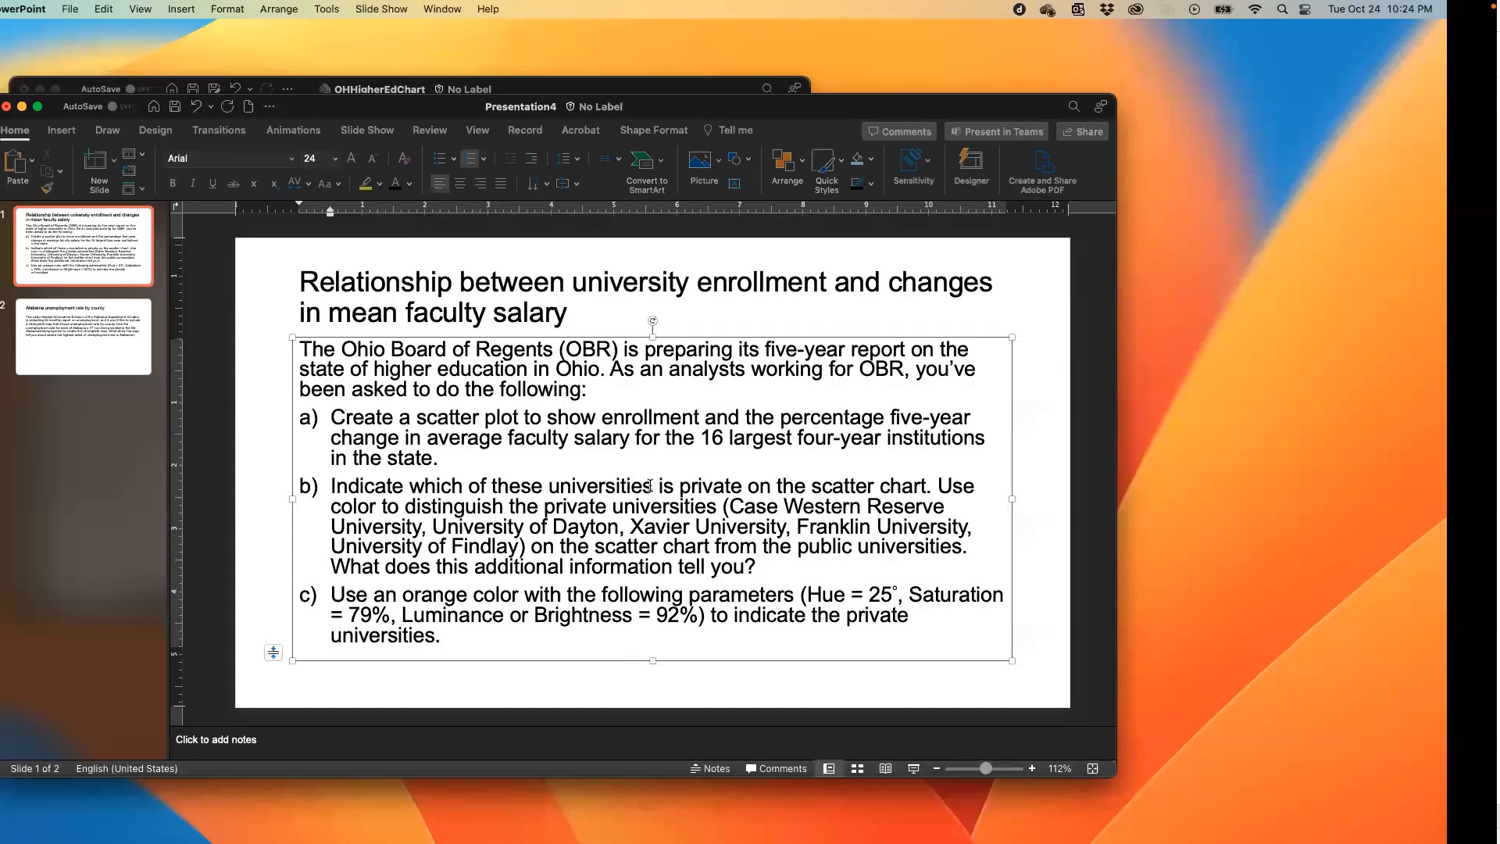
key("ctrl+Right")
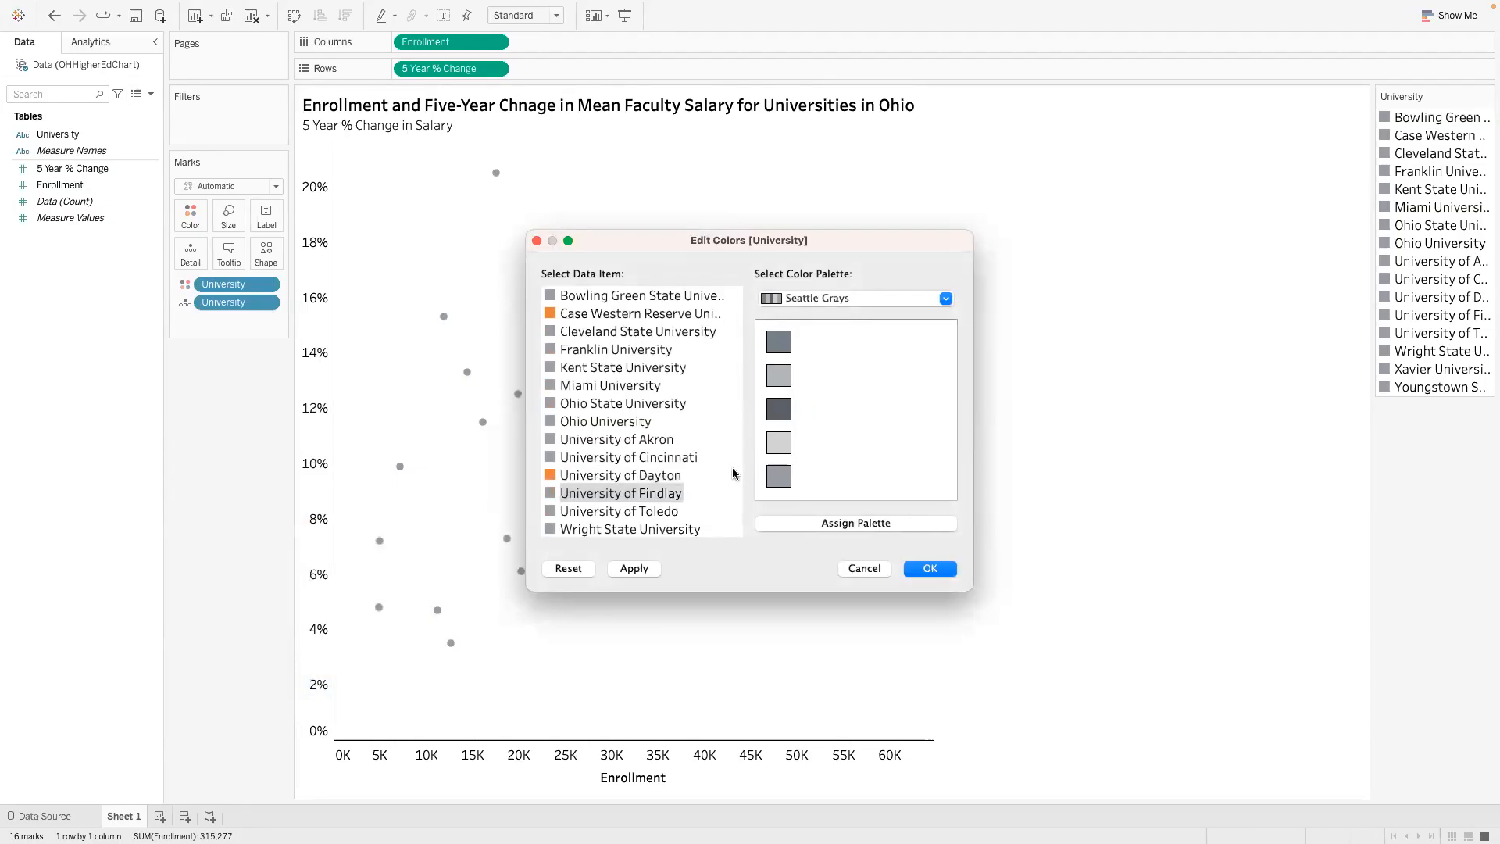
scroll(692, 491, "down", 2)
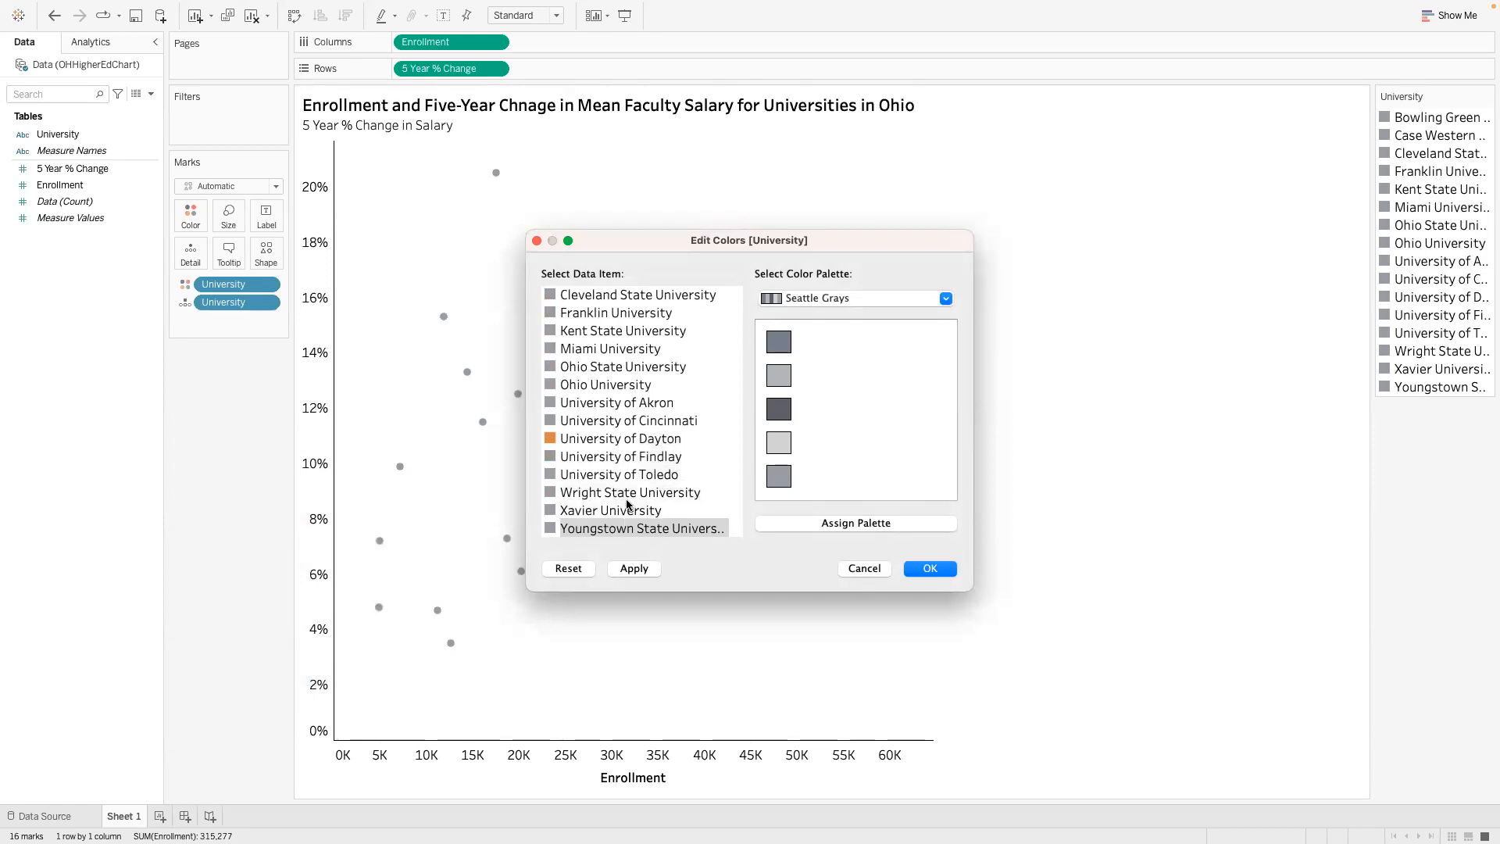
left_click(585, 514)
double_click(584, 513)
left_click(356, 489)
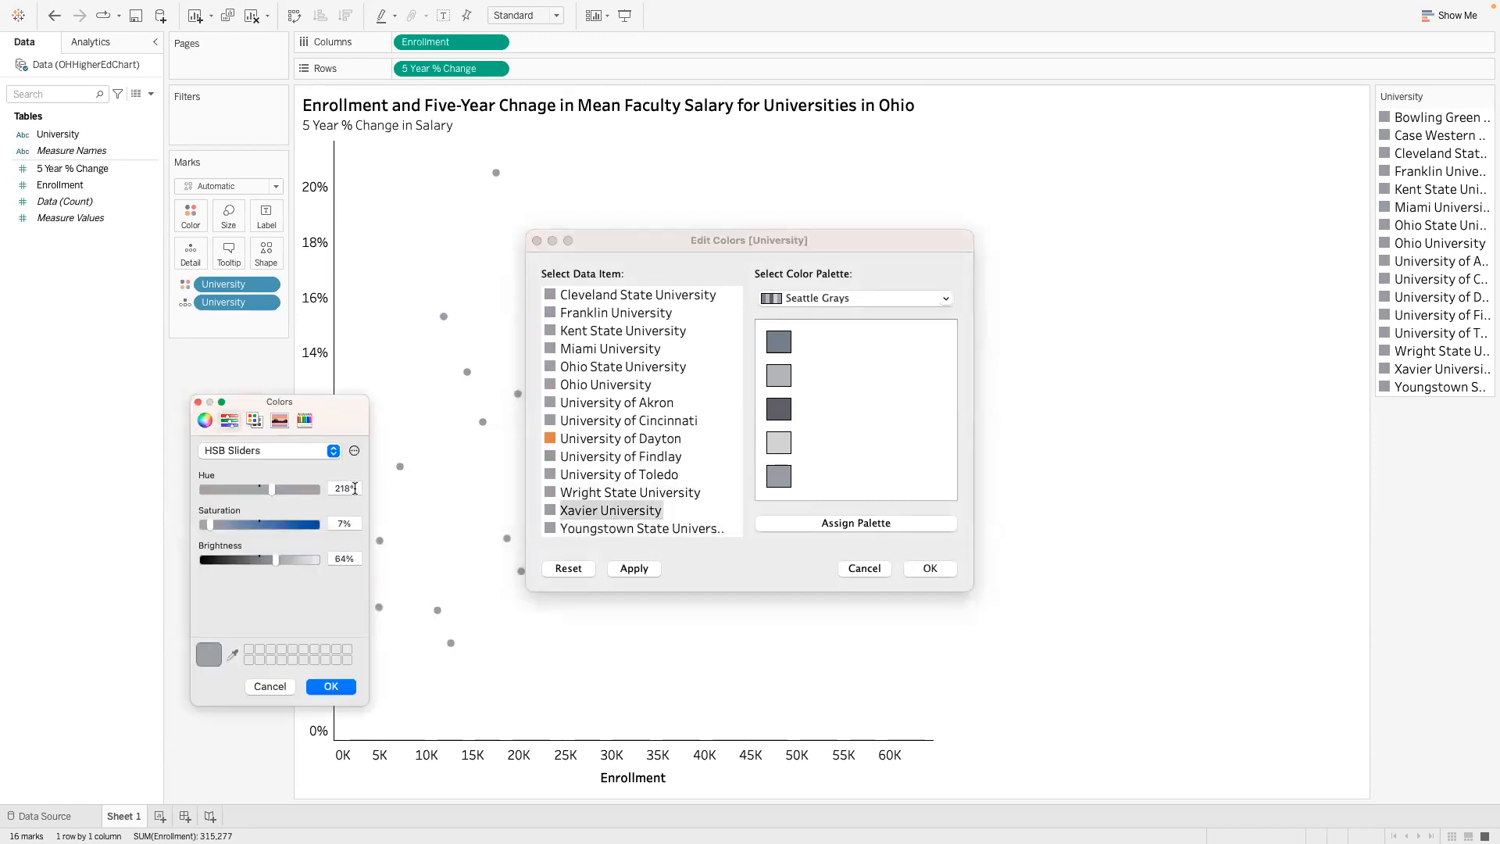
type("25")
key("Tab")
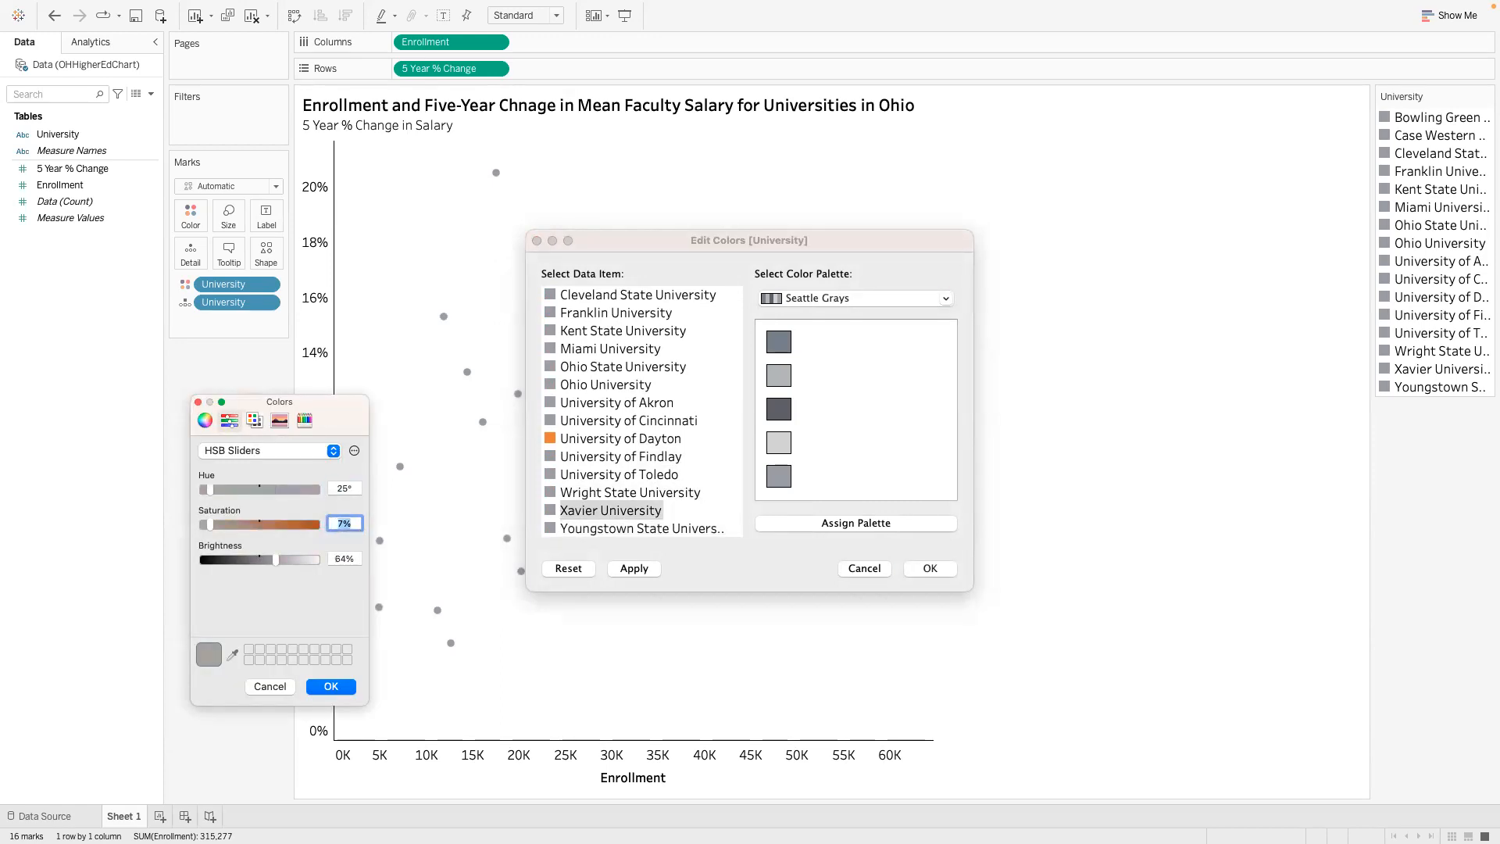
type("79")
type("92")
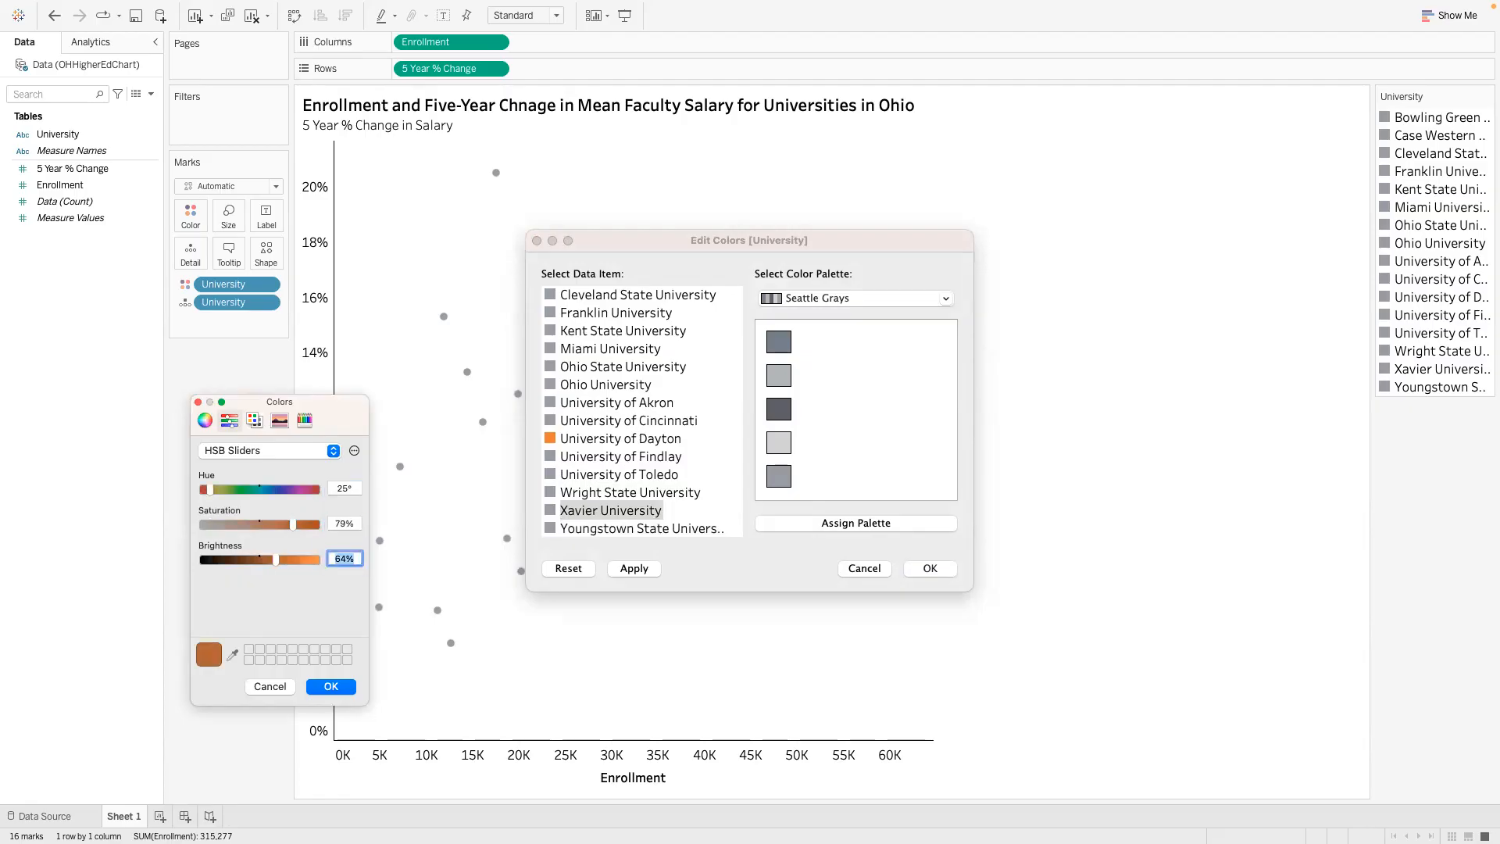
left_click(330, 686)
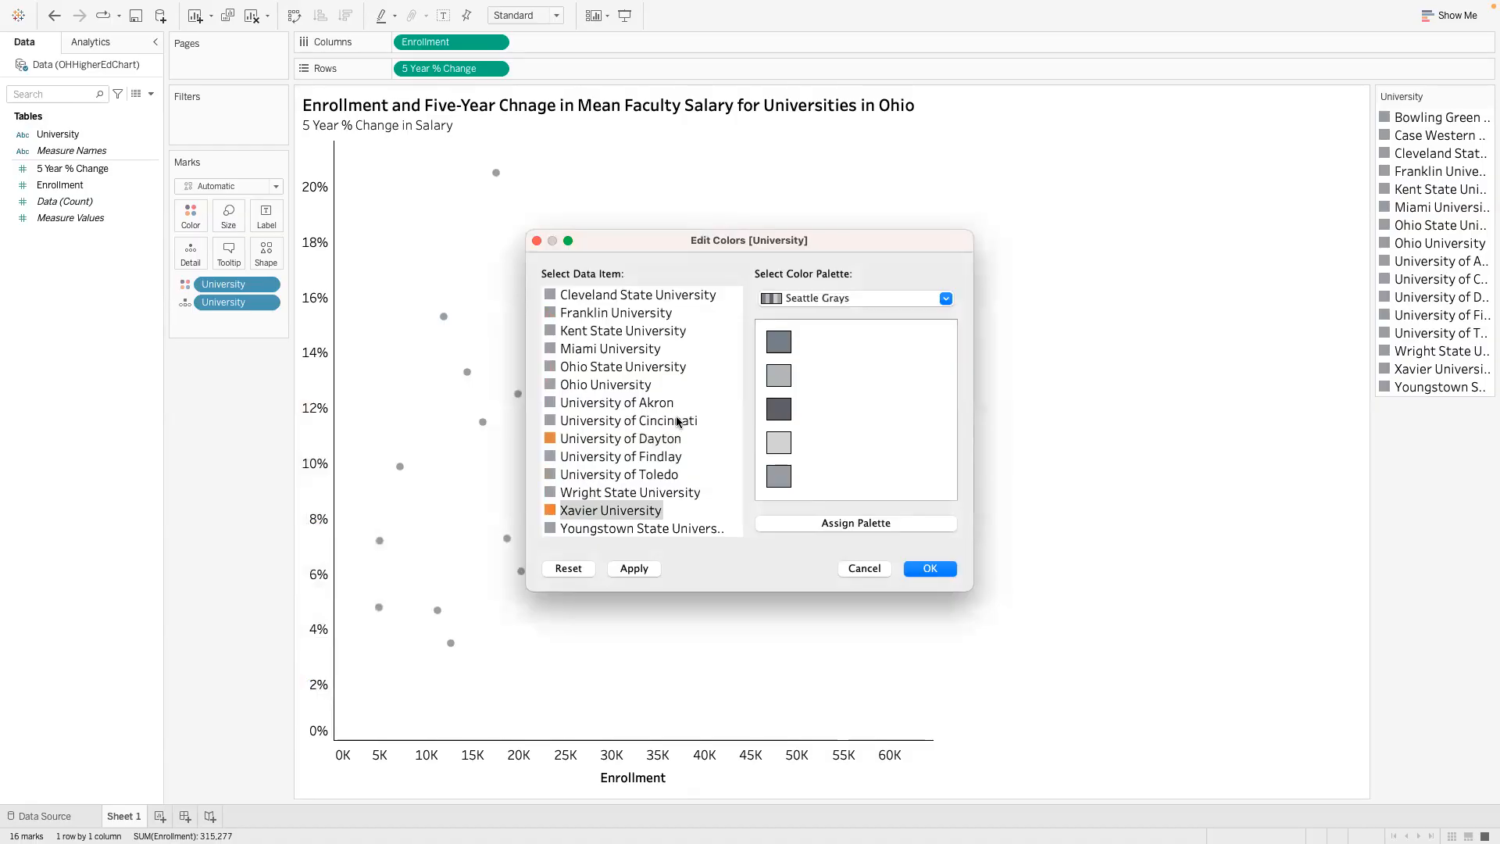
- Compare the remaining private universities in the PowerPoint assignment with the color list, selecting Franklin University
key("ctrl+Left")
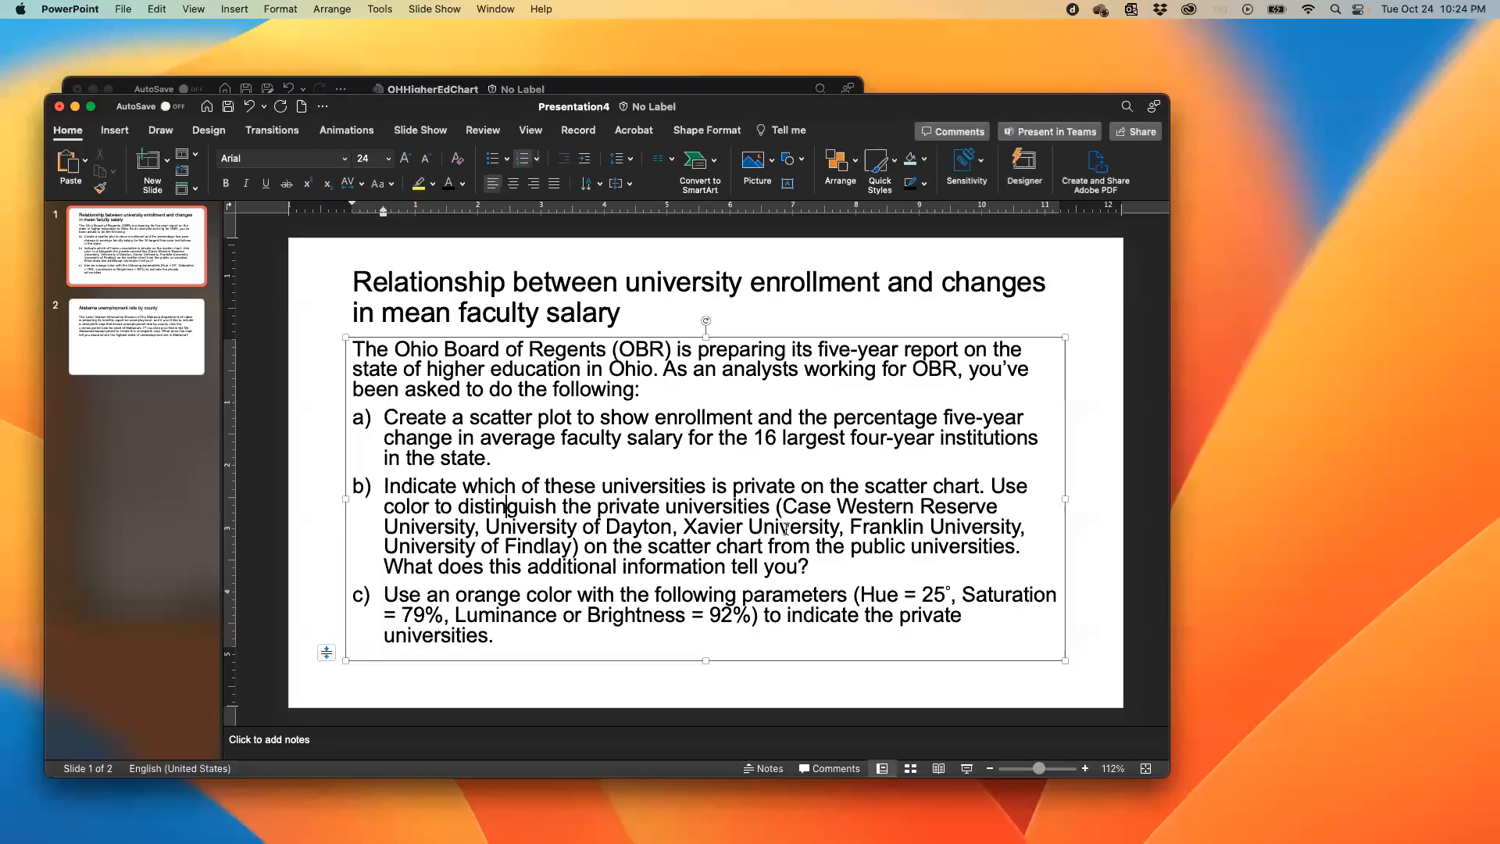
key("ctrl+Right")
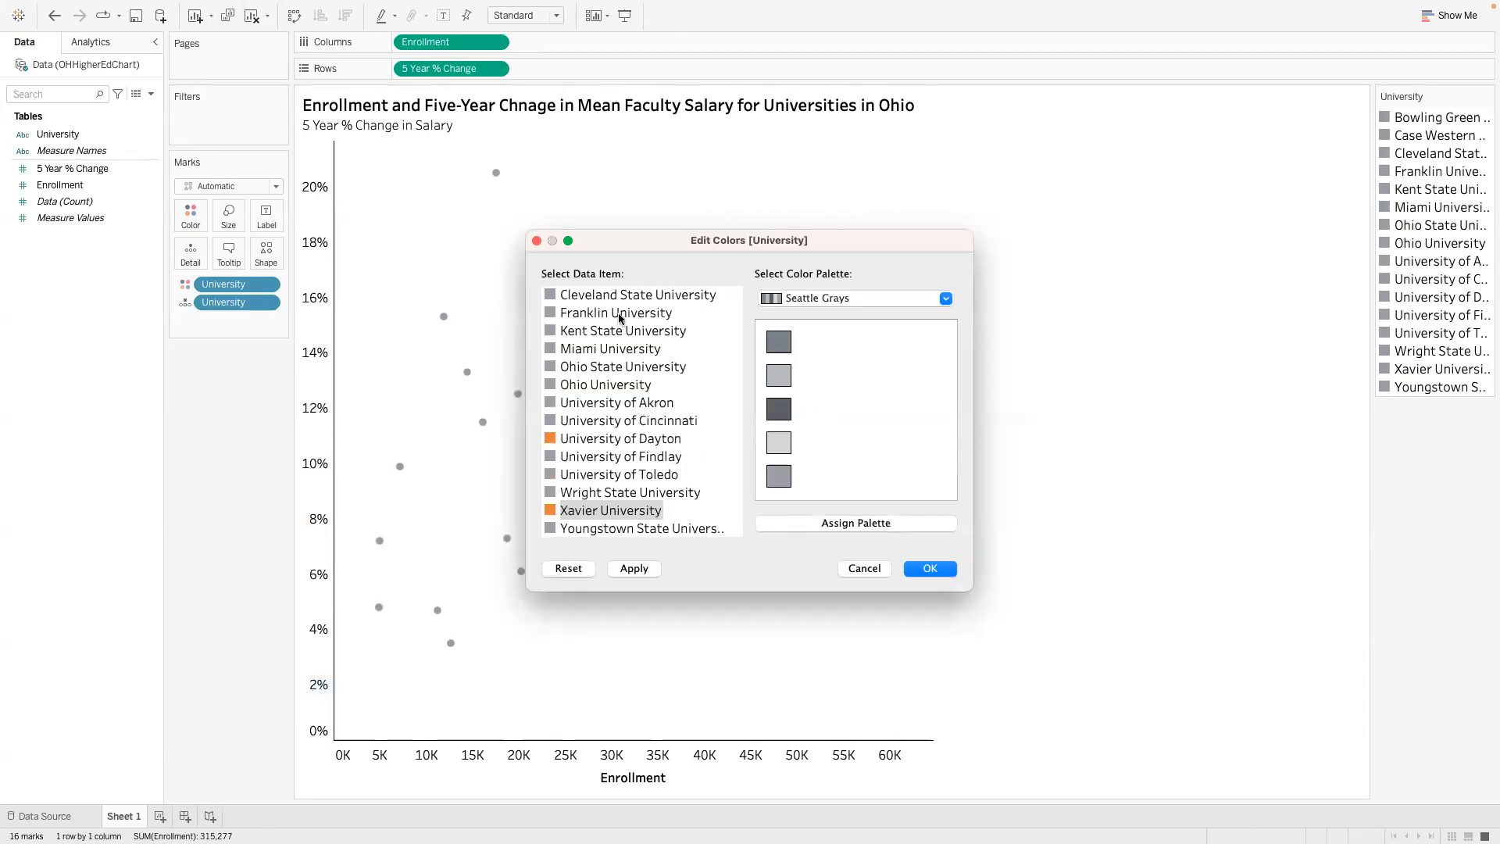
left_click(617, 312)
key("ctrl+Left")
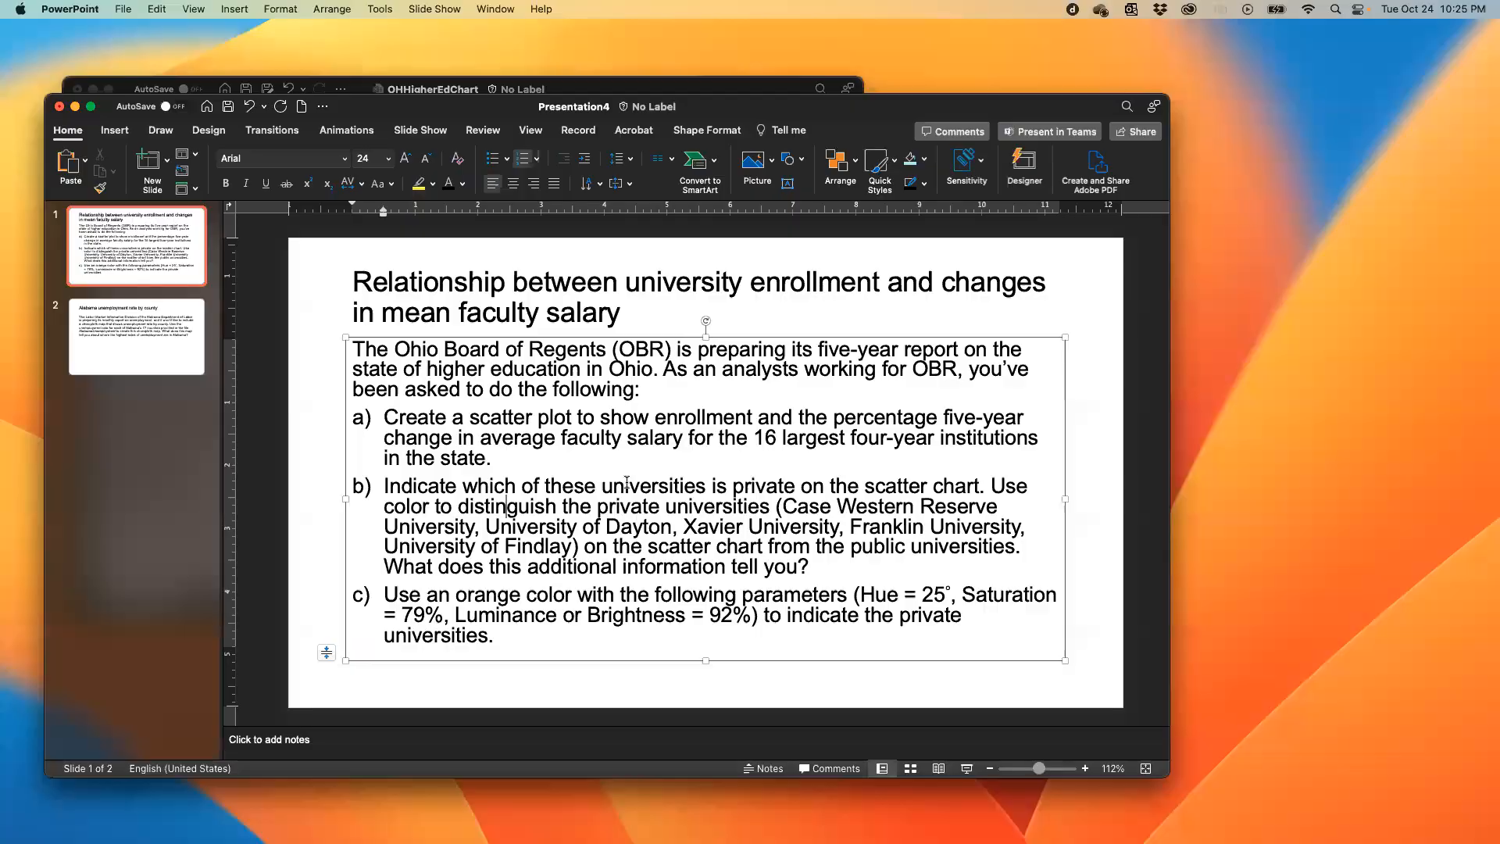
key("ctrl+Right")
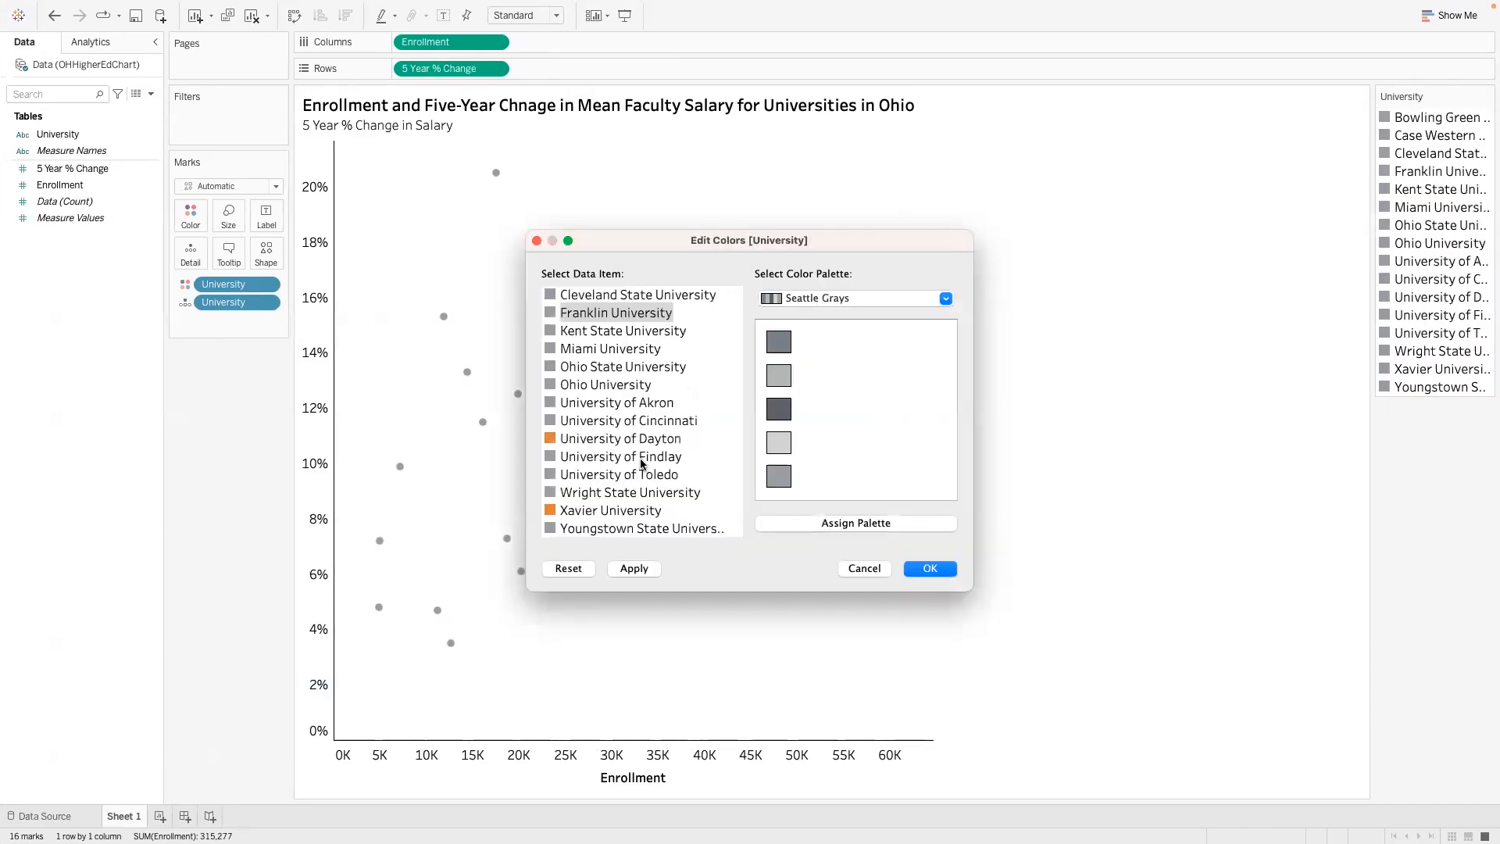
- Set the University of Findlay color to hue 25°, saturation 79% and brightness 92%, checking the values against the assignment
double_click(571, 460)
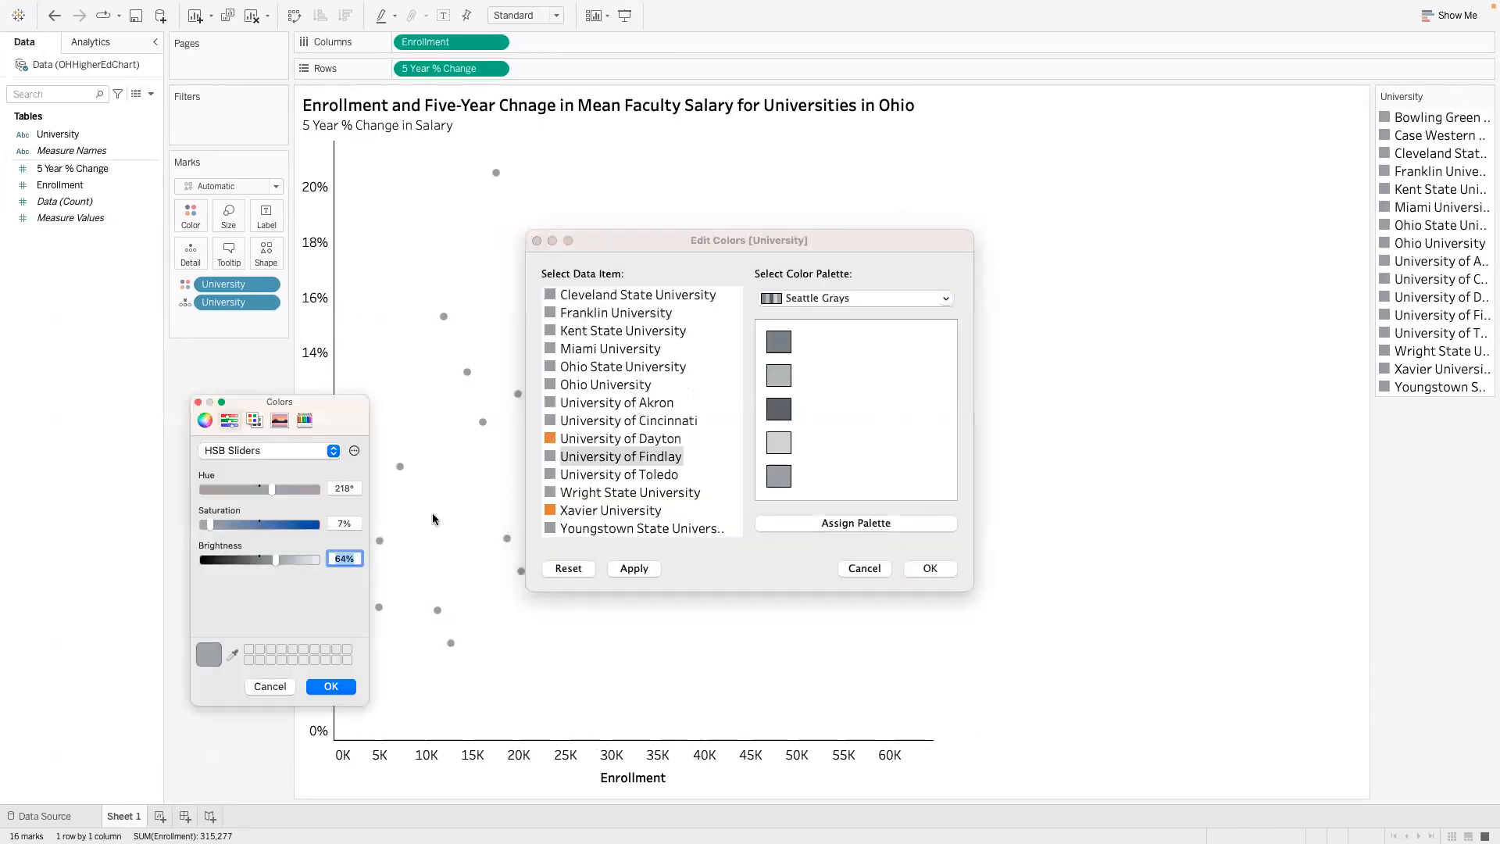
double_click(344, 489)
type("25")
key("Tab")
key("ctrl+Left")
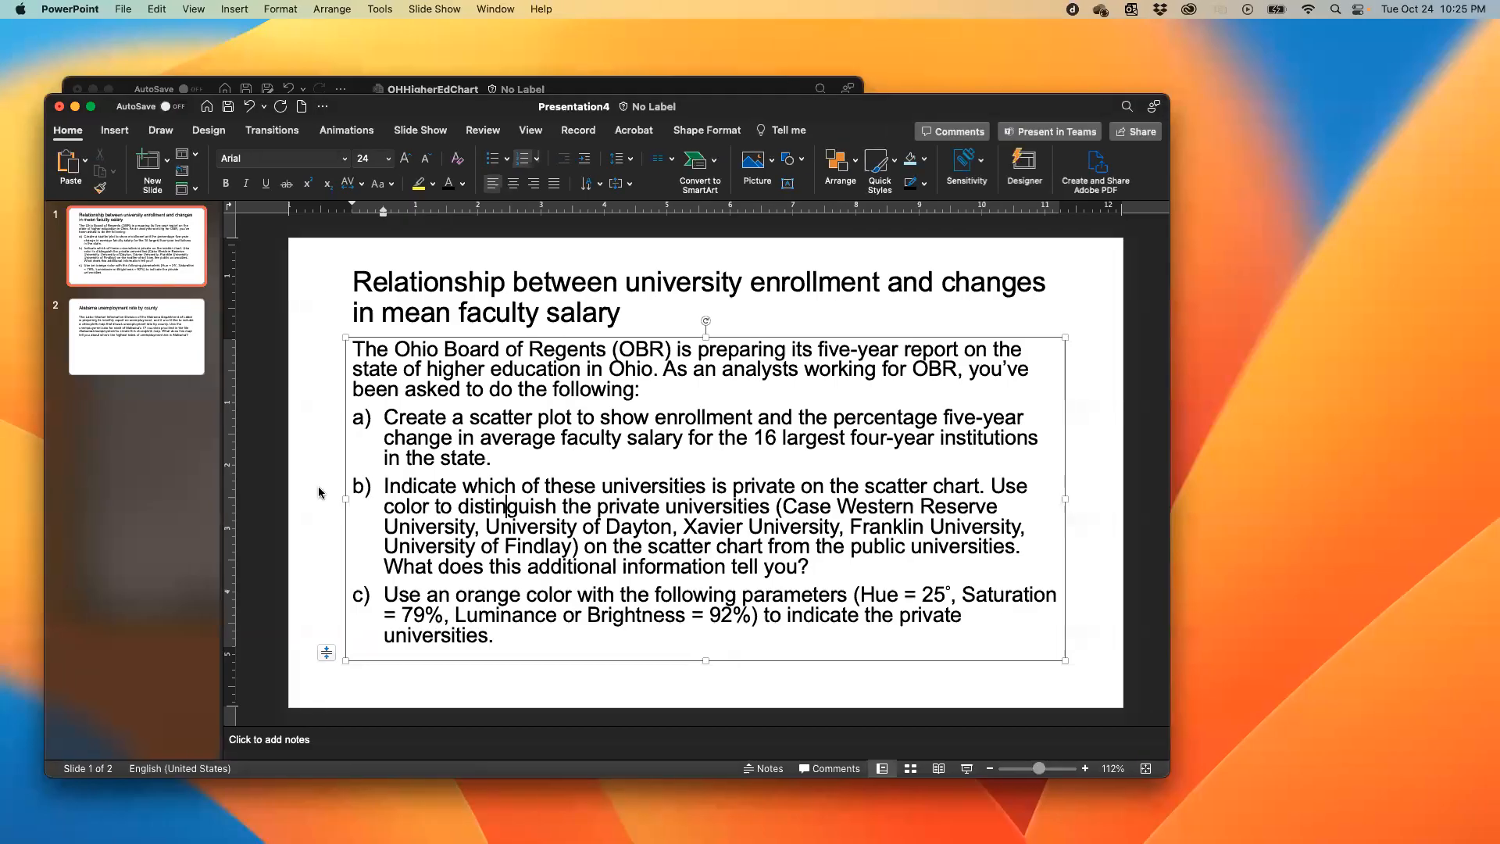
key("ctrl+Right")
type("79")
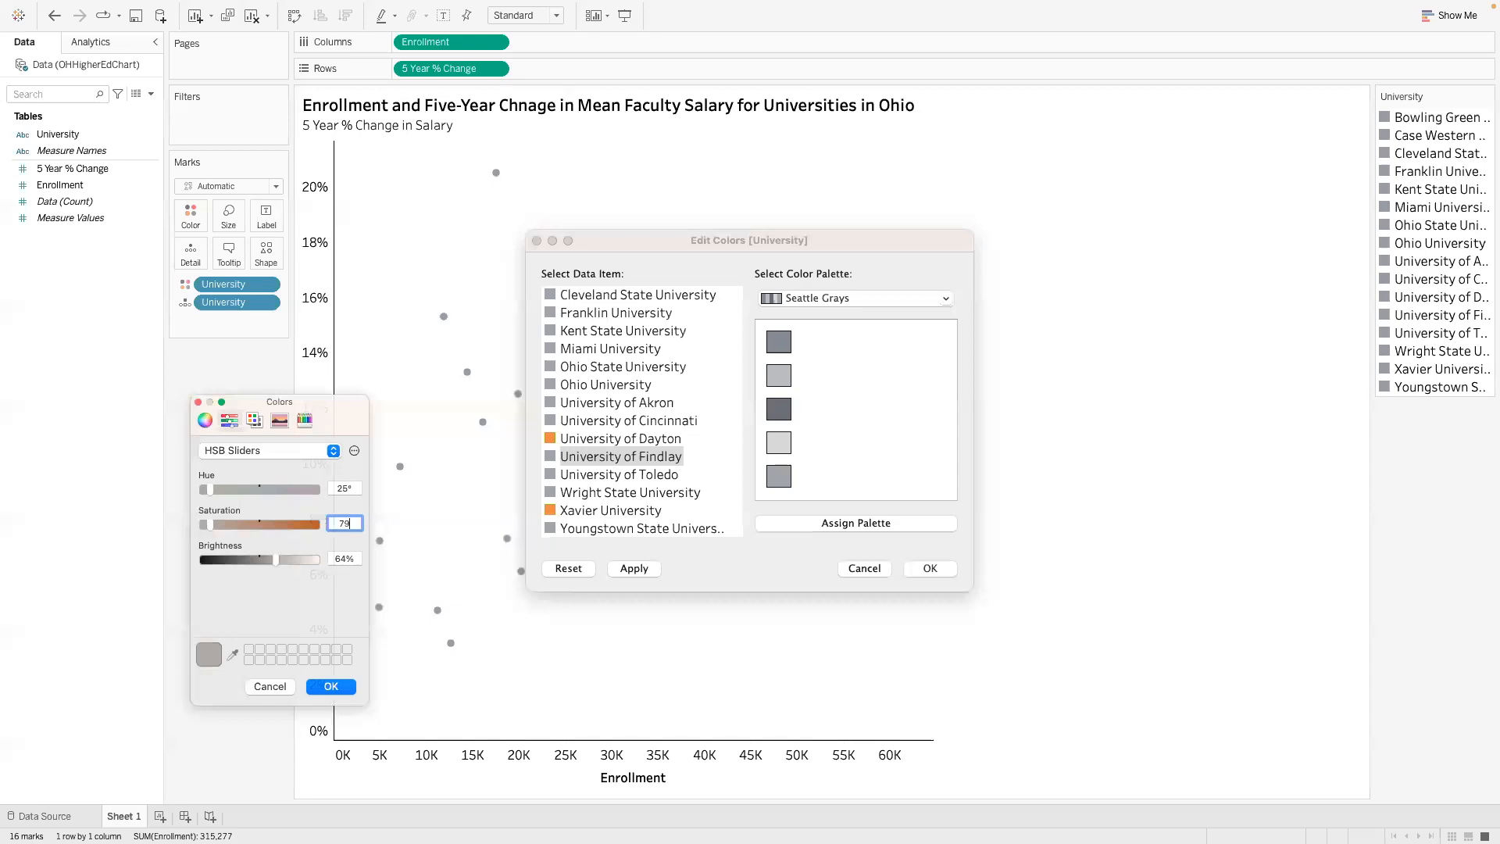
key("Tab")
type("92")
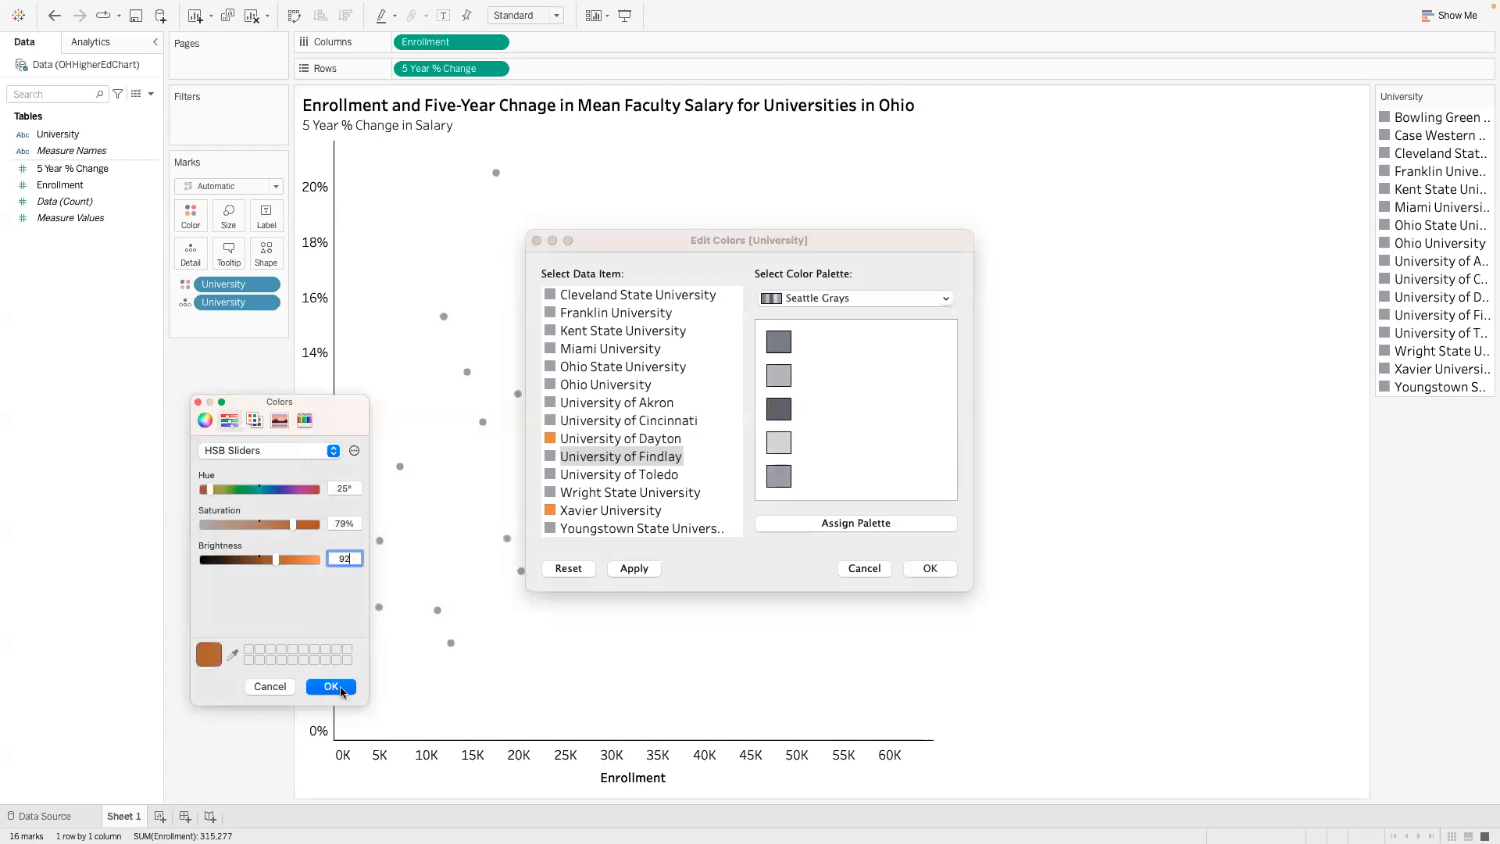
left_click(331, 687)
- Set the Franklin University color to hue 25°, saturation 79% and brightness 95%, and apply the edited university colors to the chart
left_click(597, 314)
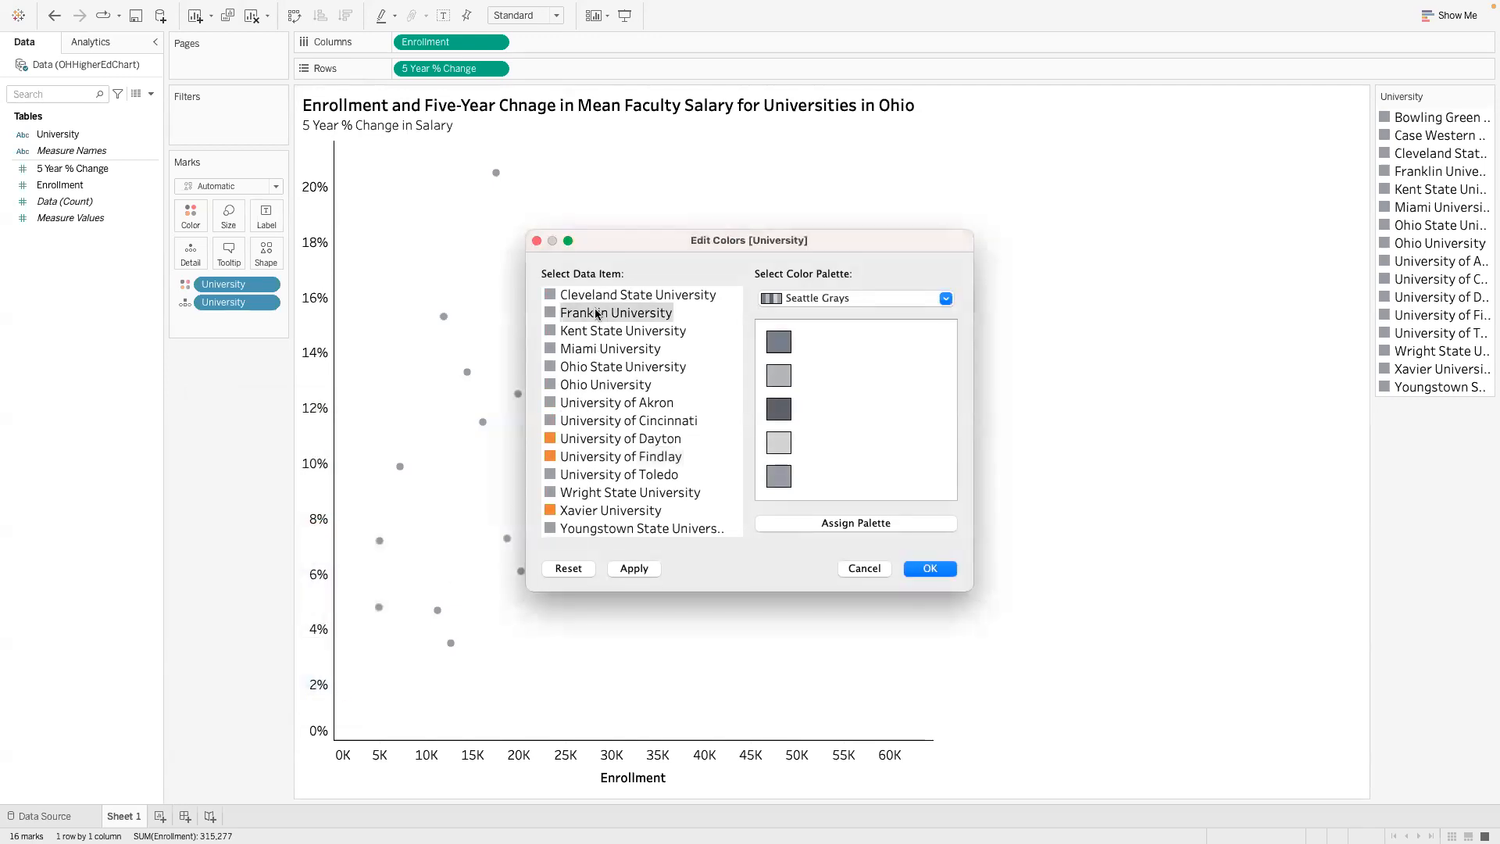
double_click(597, 314)
left_click(352, 486)
type("25")
key("Tab")
type("79")
key("Tab")
type("95")
left_click(328, 688)
scroll(639, 404, "up", 2)
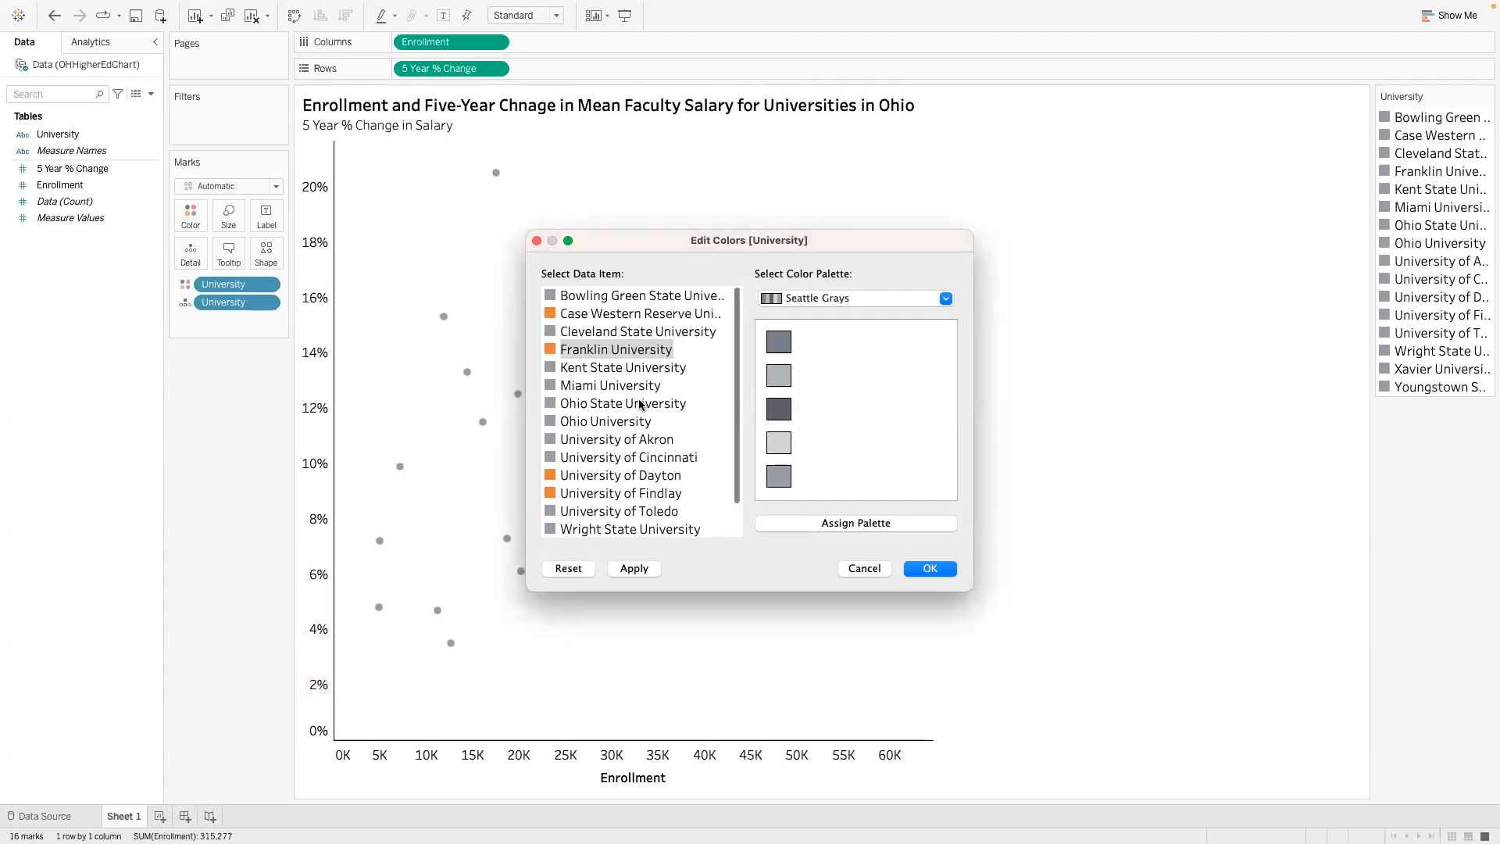
left_click(634, 568)
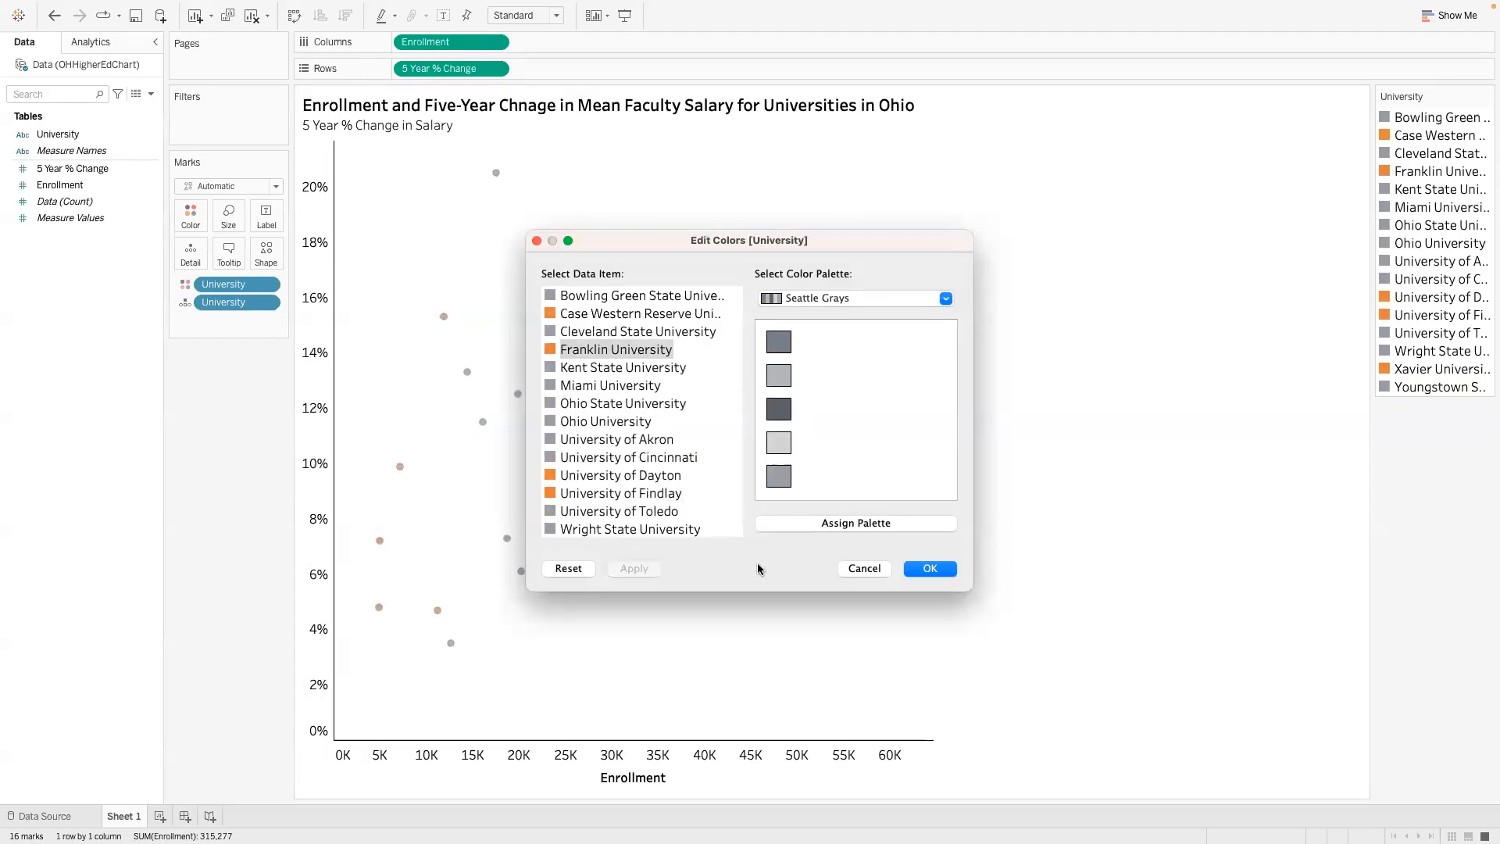
left_click(919, 569)
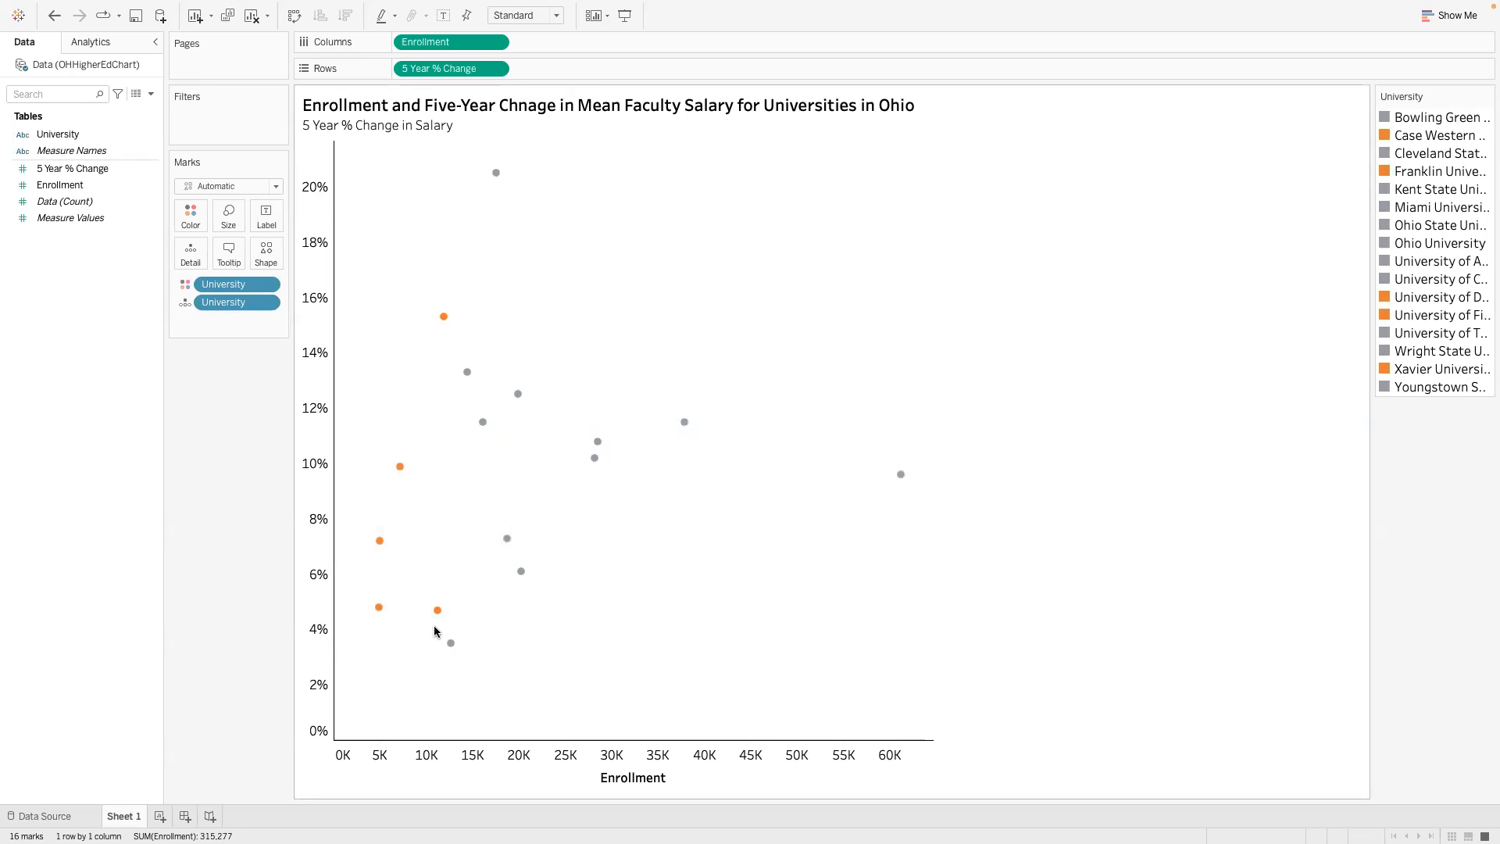
- Try showing mark labels for only the minimum and maximum points, hide them again, and restore the labeling scope to all marks
left_click(265, 223)
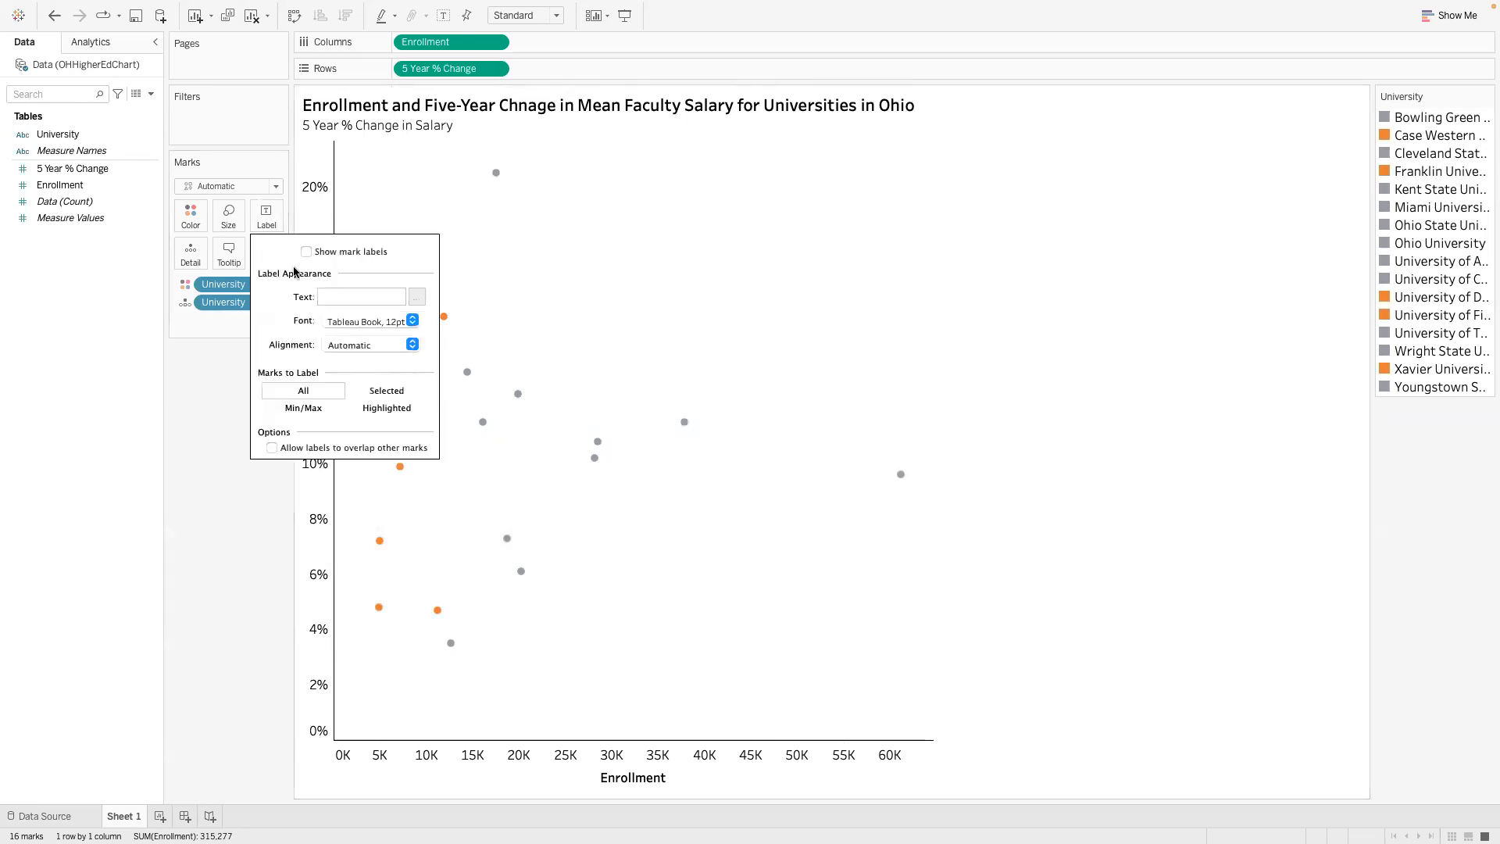
left_click(313, 414)
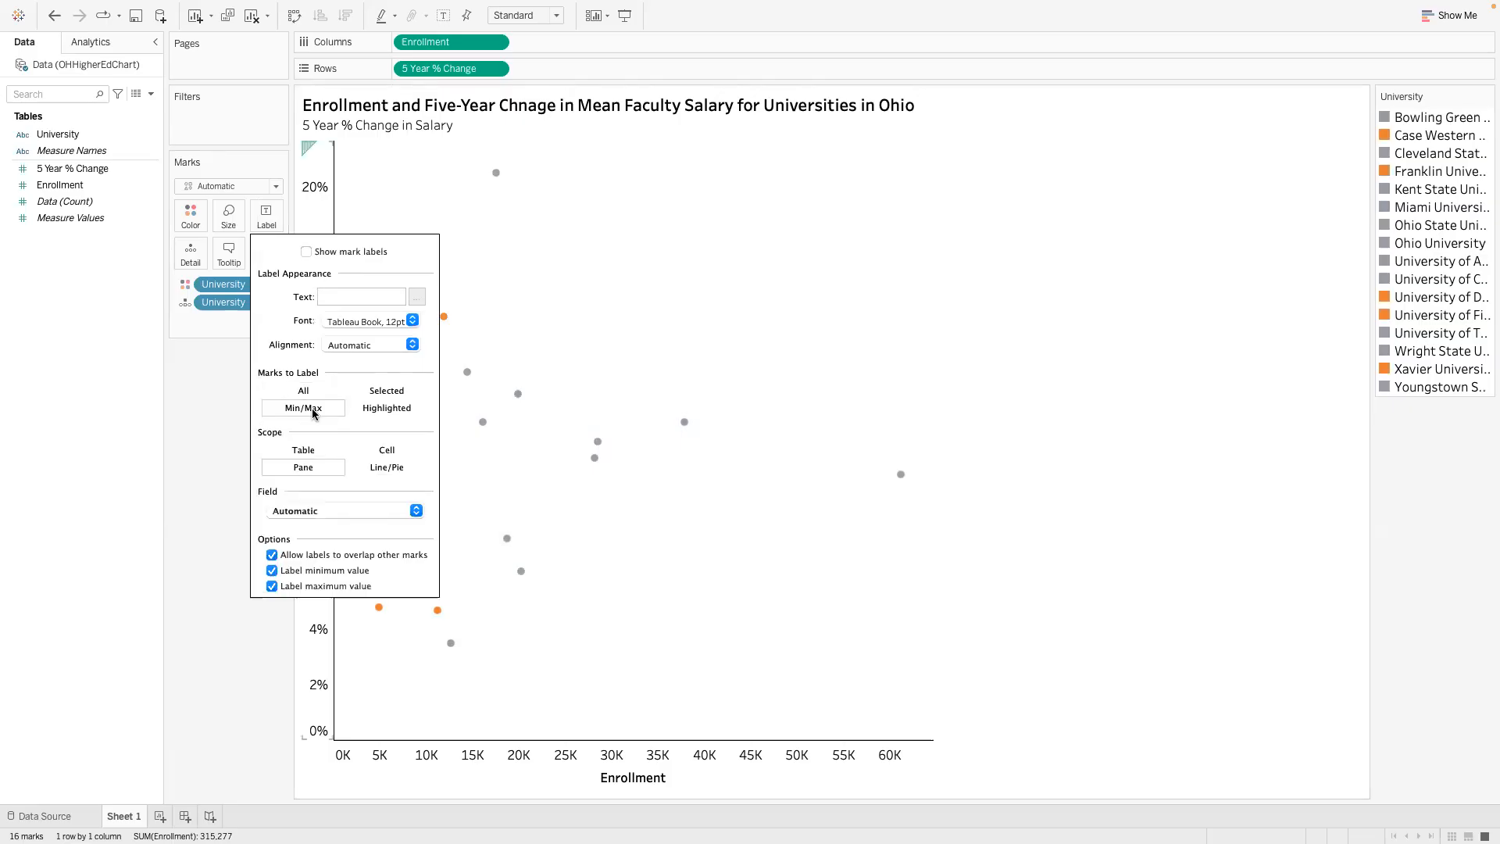
left_click(331, 254)
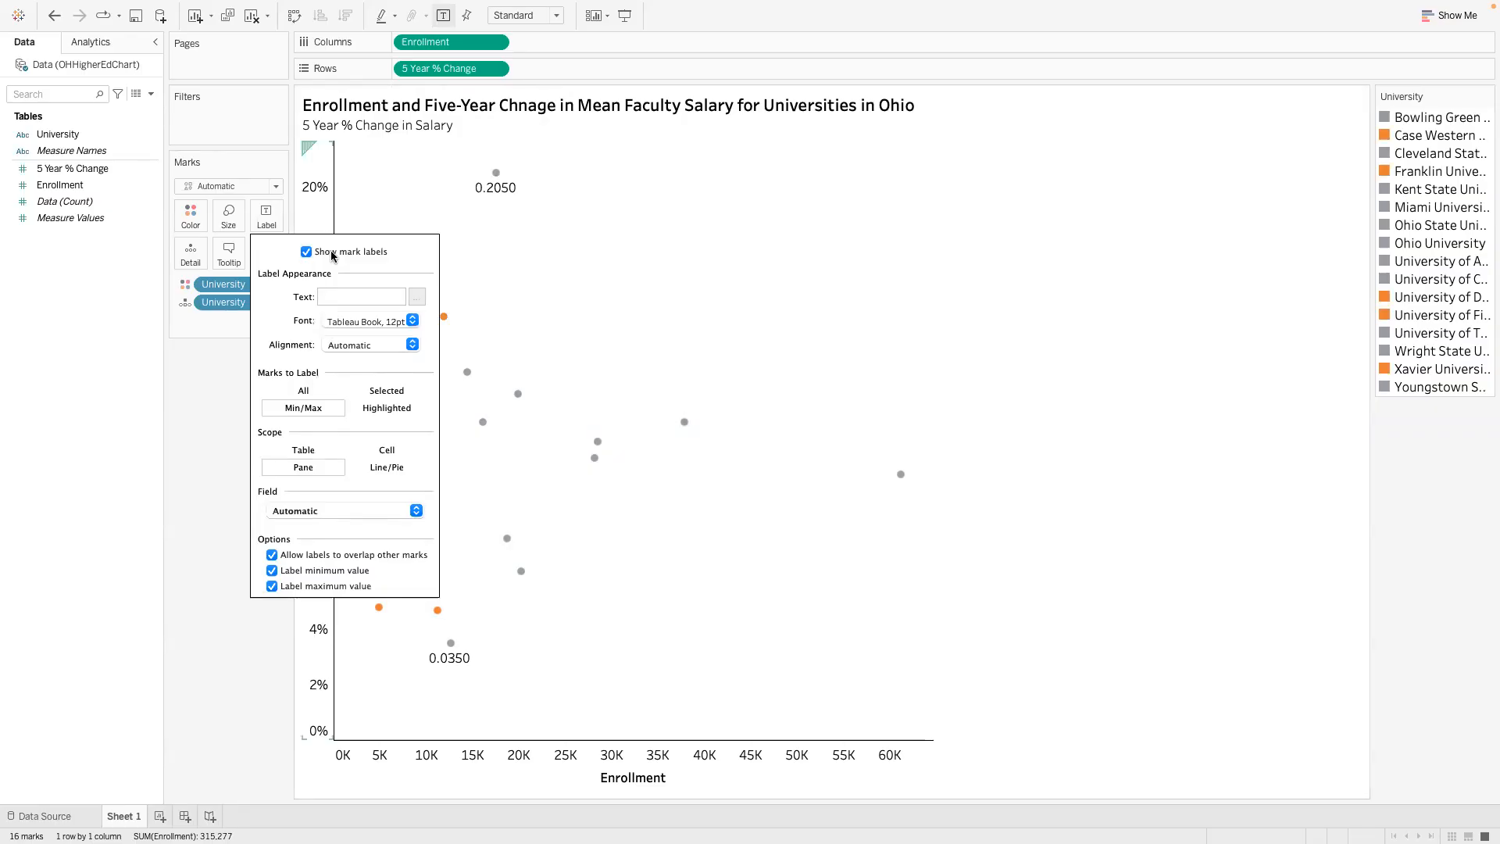
left_click(331, 254)
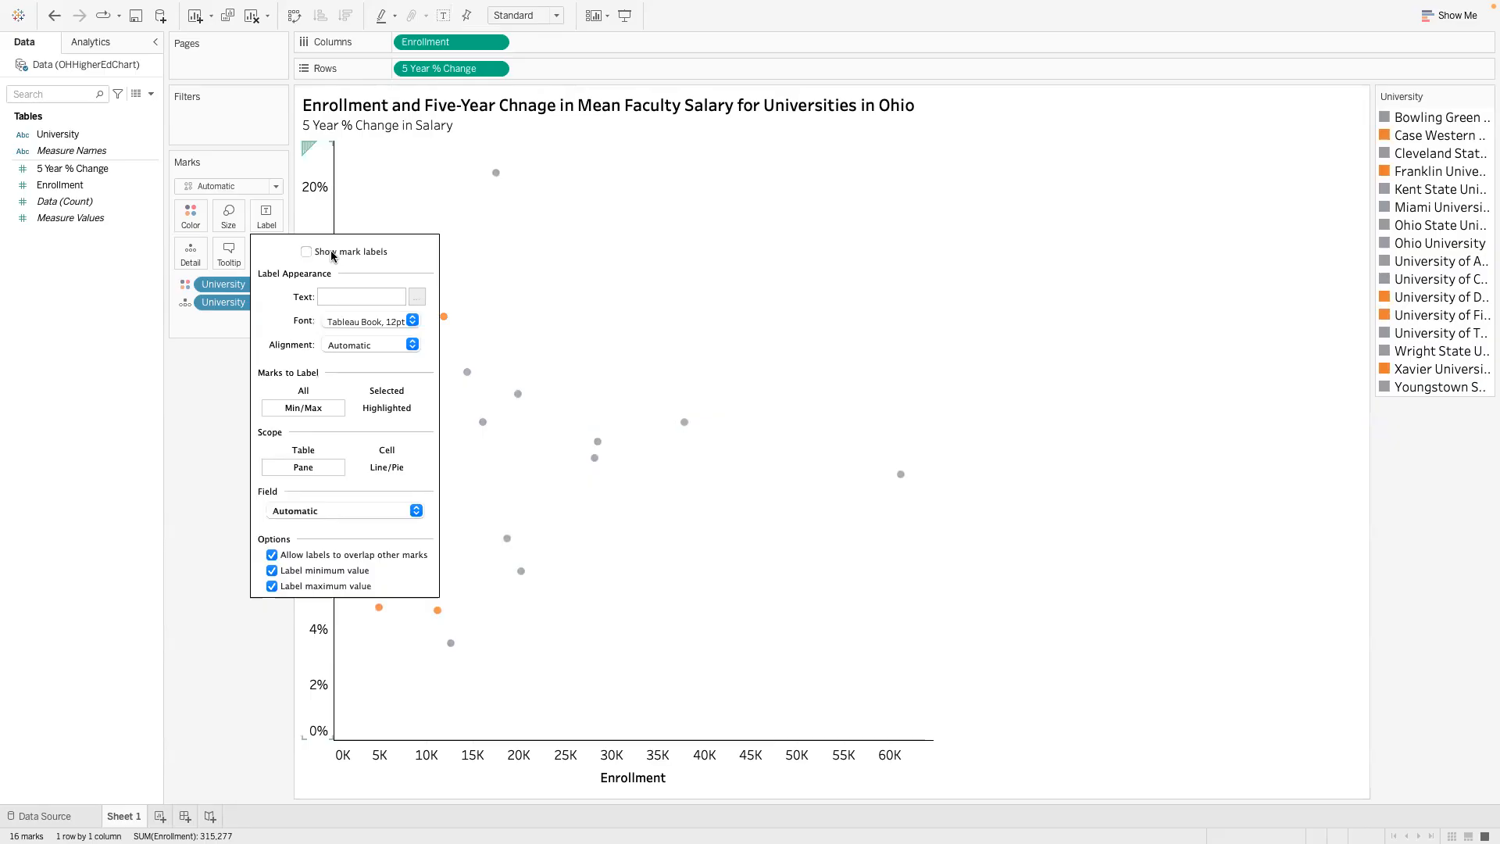
left_click(331, 386)
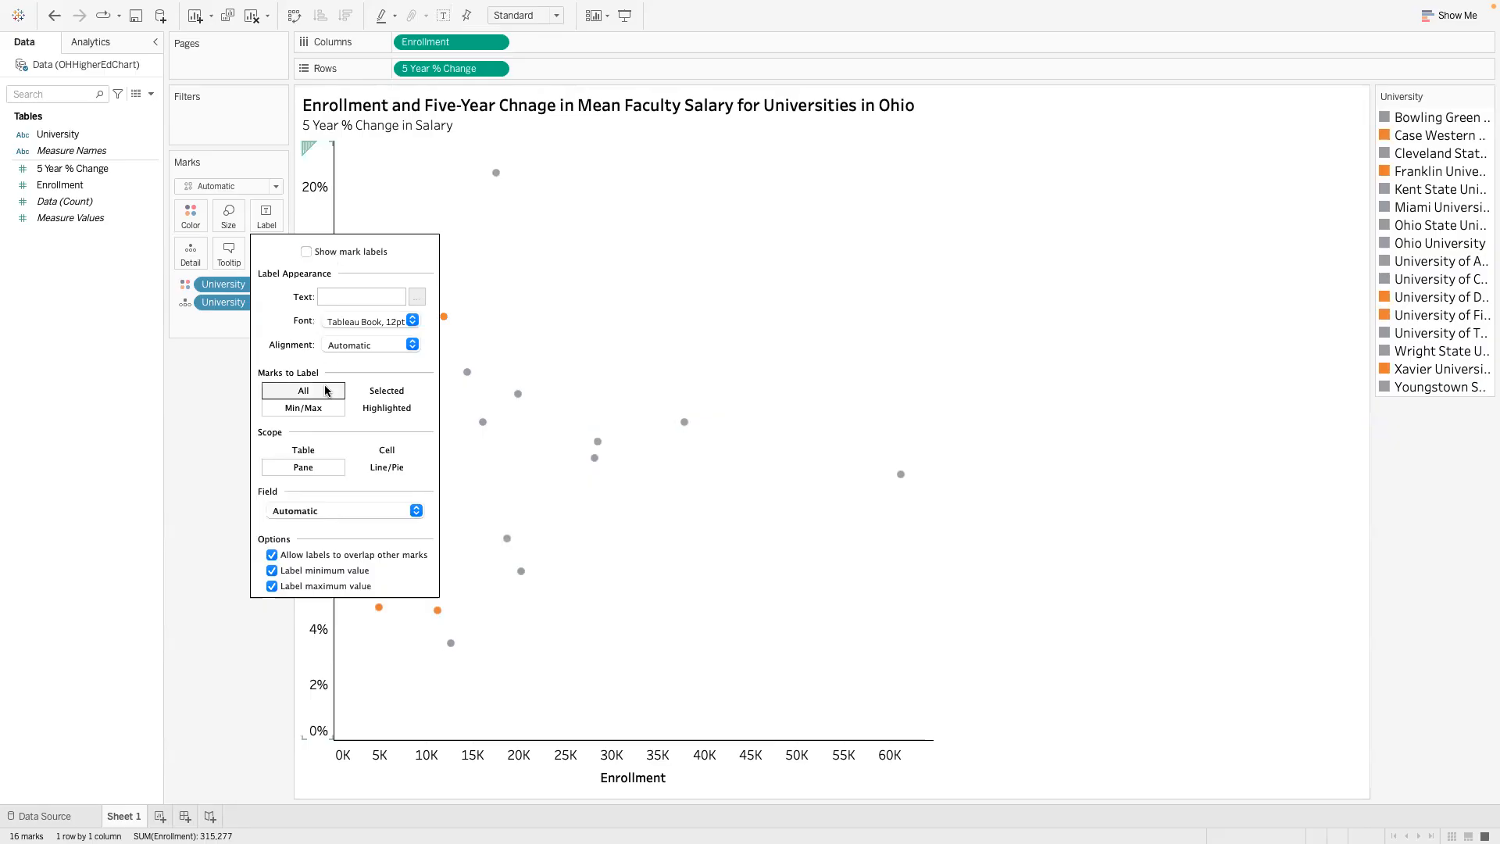
left_click(231, 419)
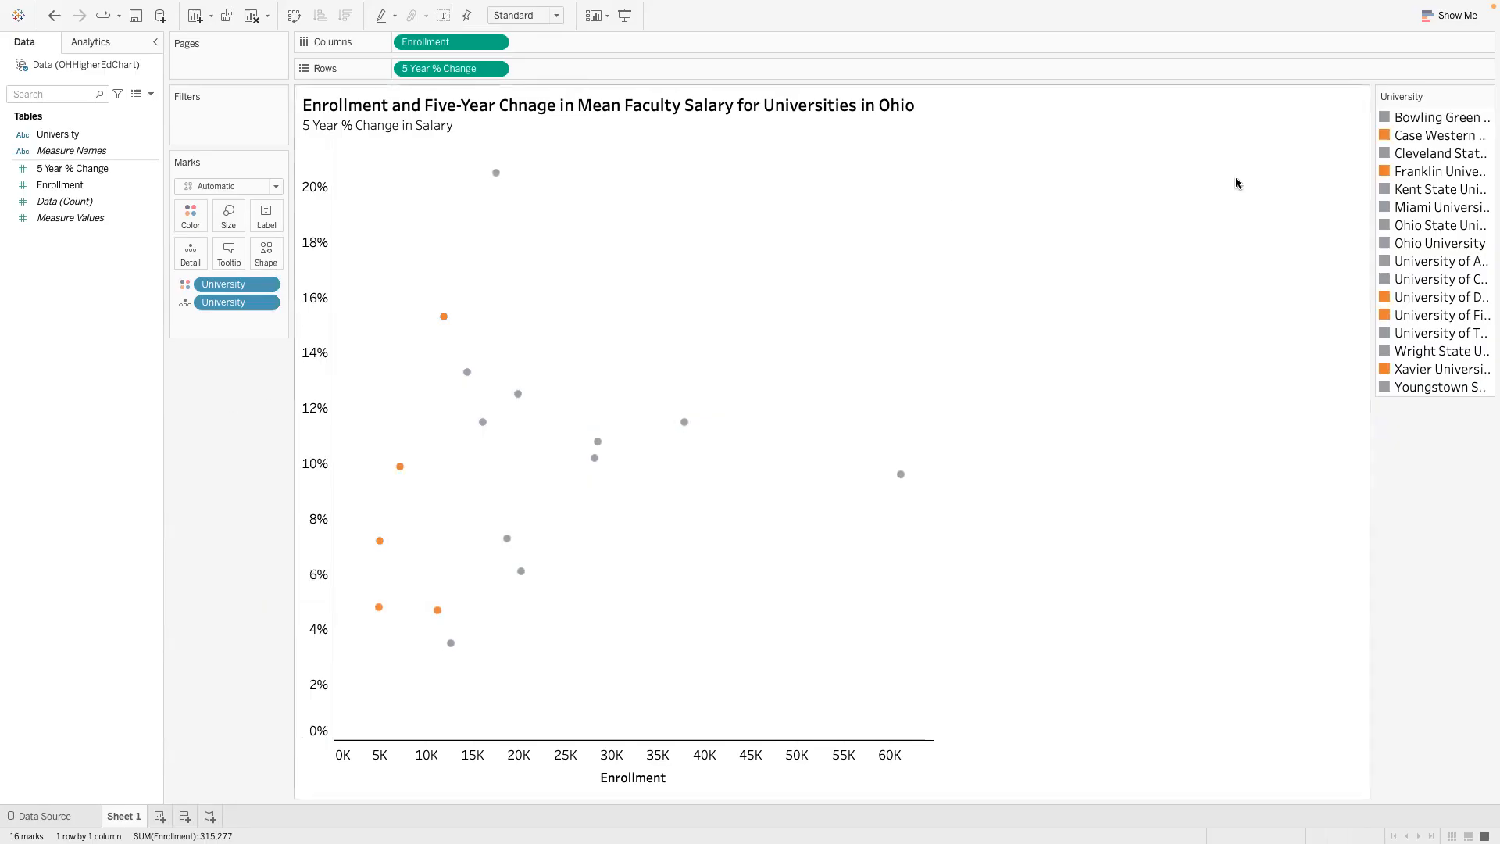
- Try labeling the scatter marks with the University field, and return that field to Detail
mouse_move(903, 480)
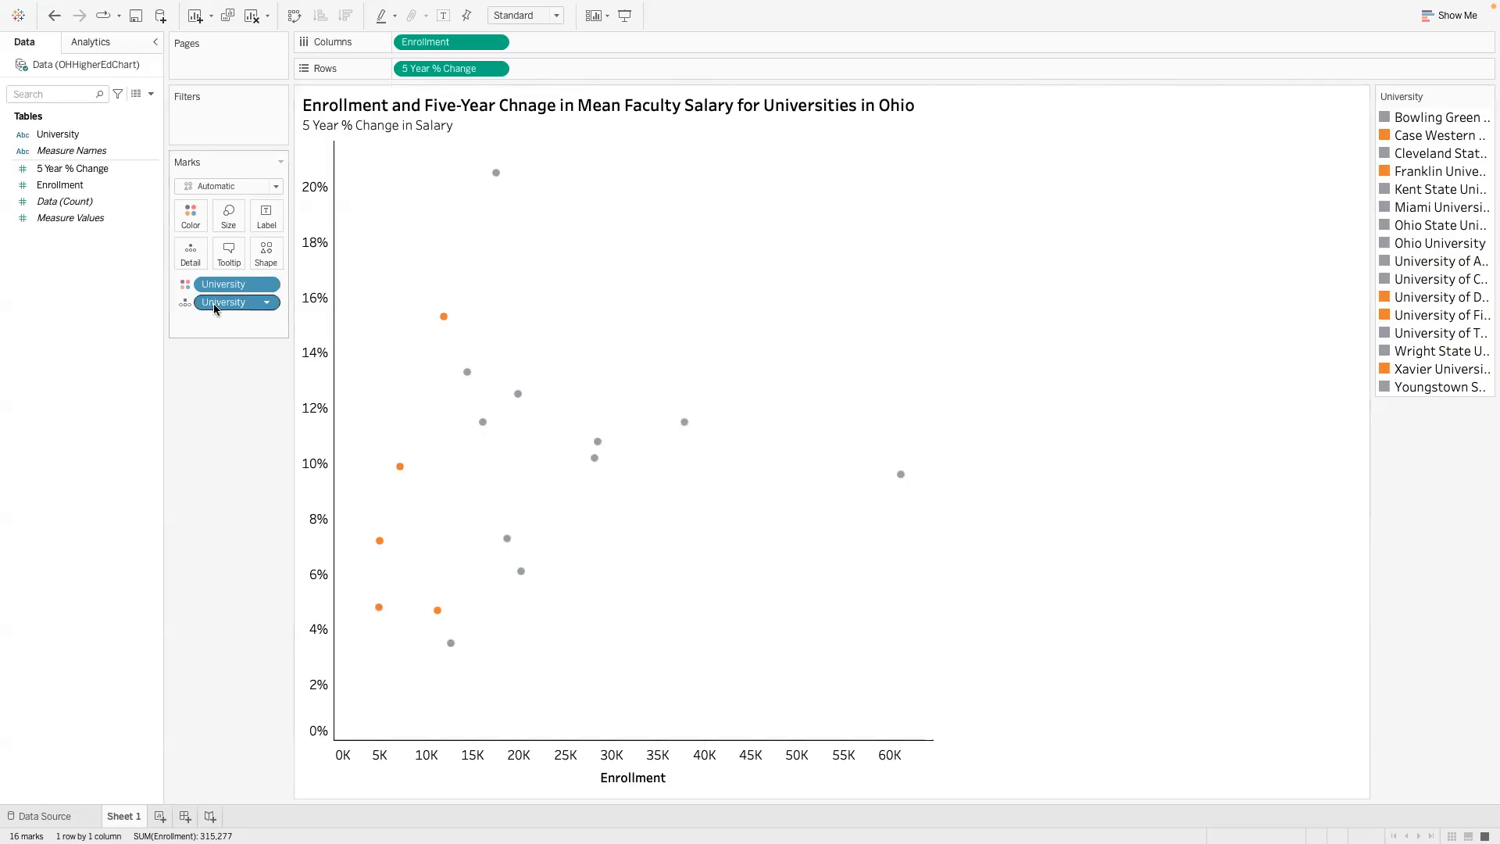
left_click_drag(216, 308, 264, 225)
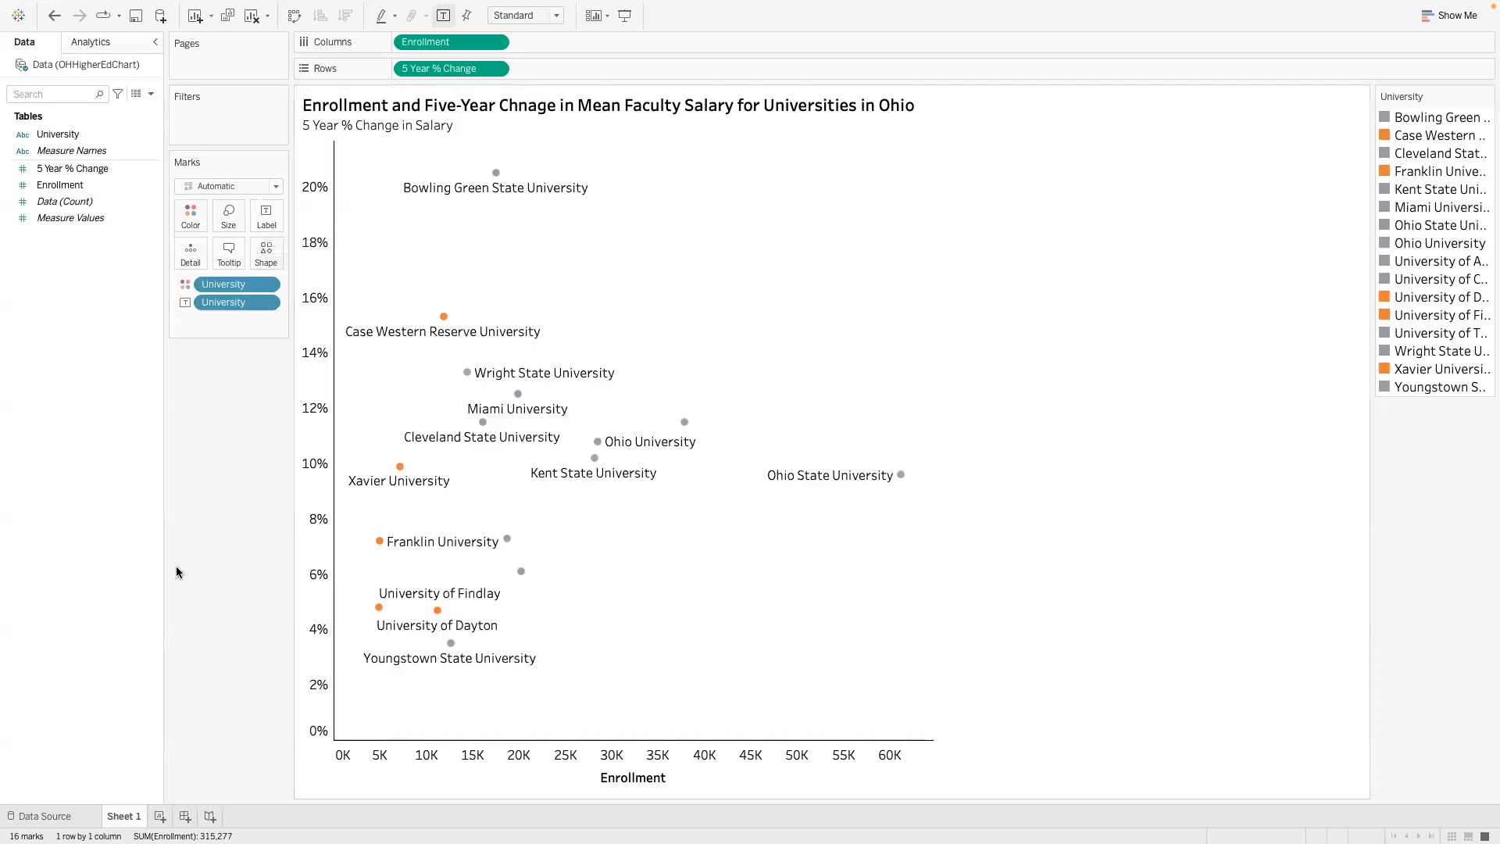
left_click_drag(228, 305, 191, 251)
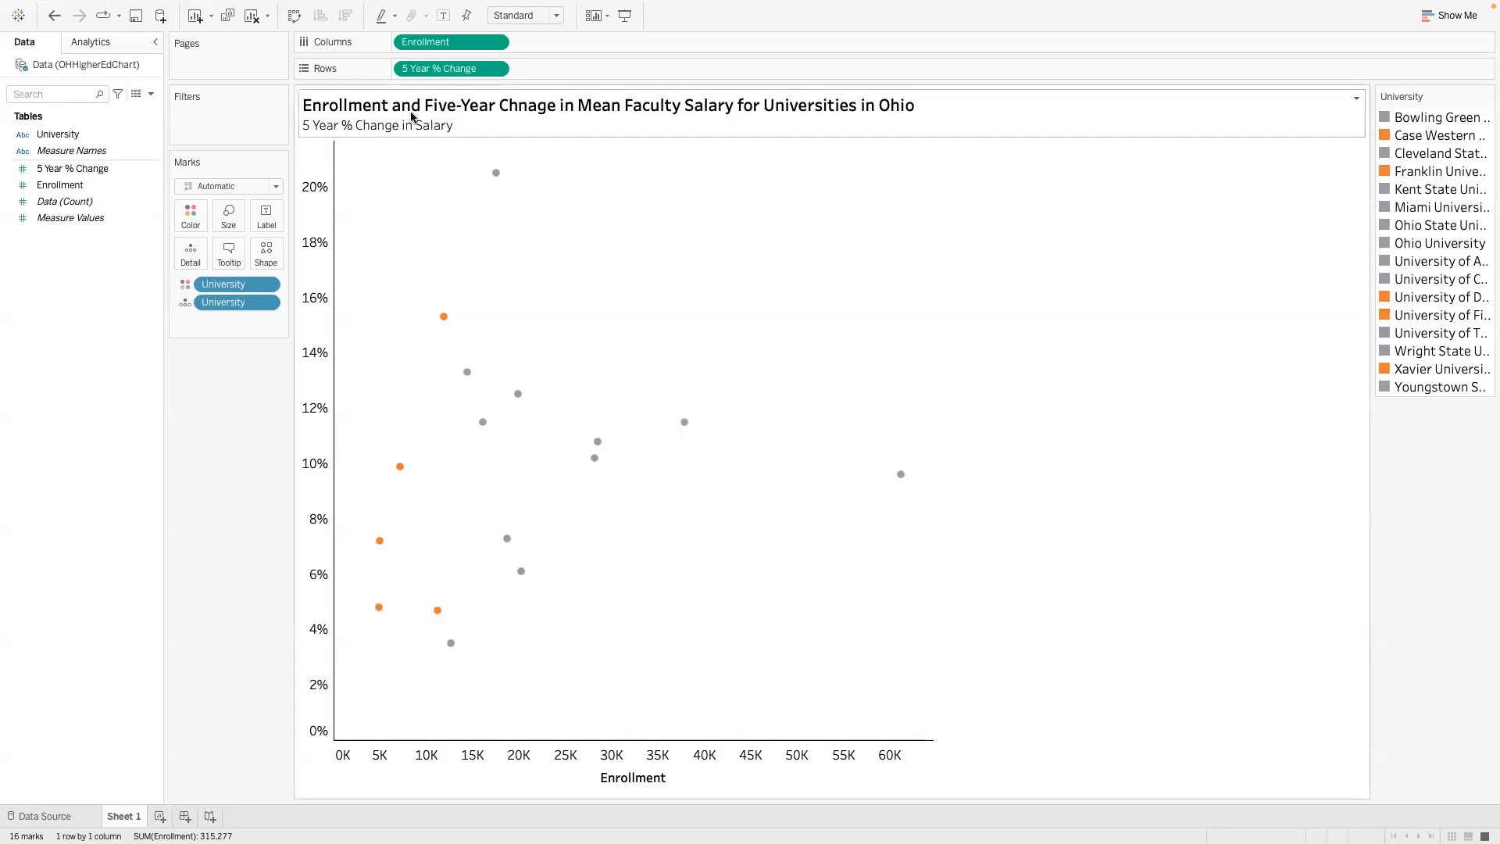
- Fit the scatter chart to the Entire View
left_click(556, 16)
left_click(537, 66)
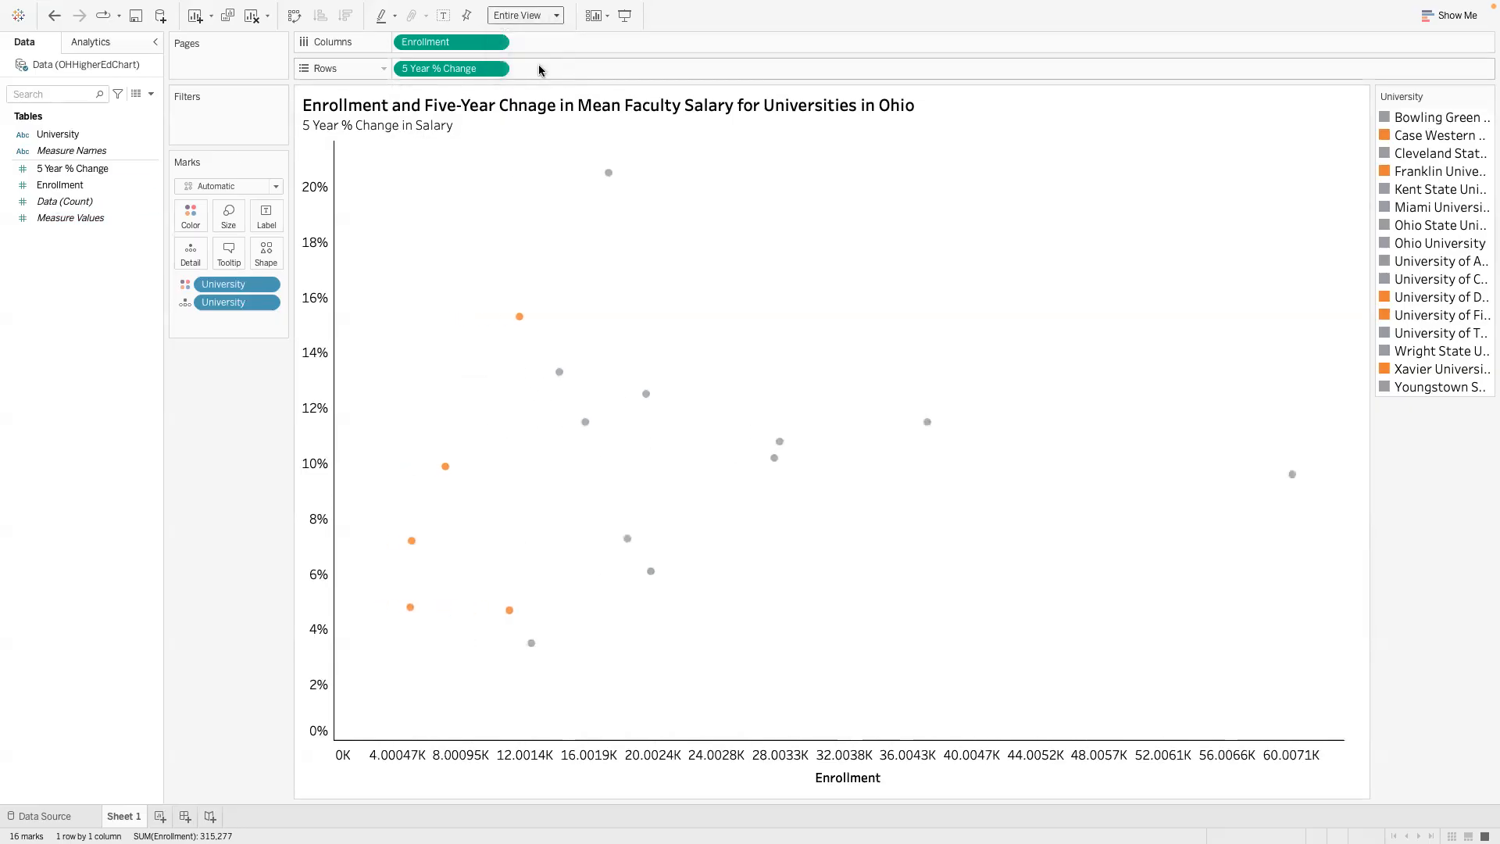
- Try showing the second University field as labels on the scatter marks, and move it back to Detail
left_click_drag(238, 303, 265, 219)
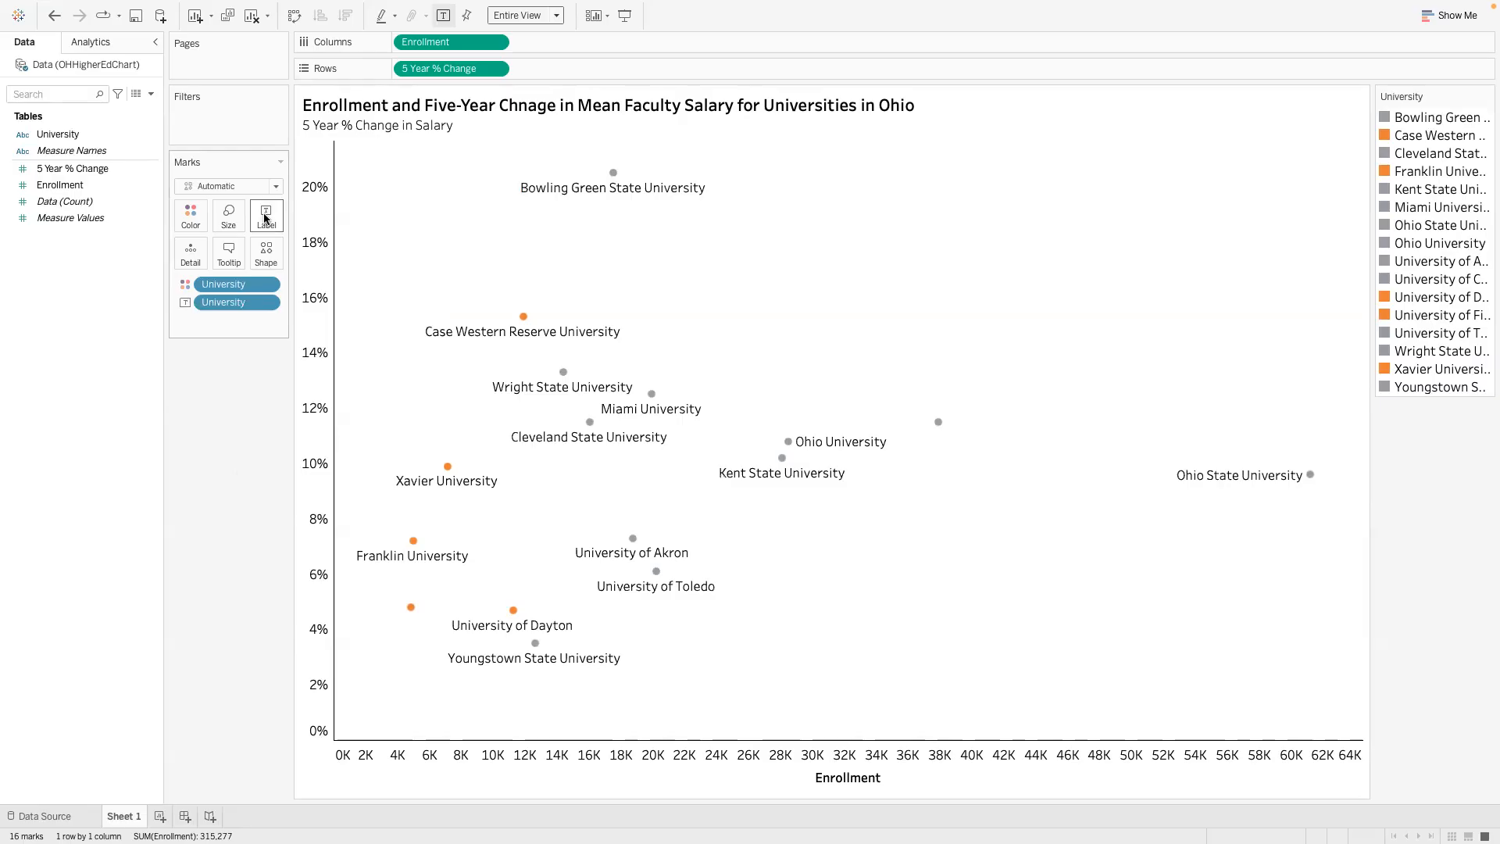
mouse_move(940, 425)
left_click_drag(238, 303, 190, 252)
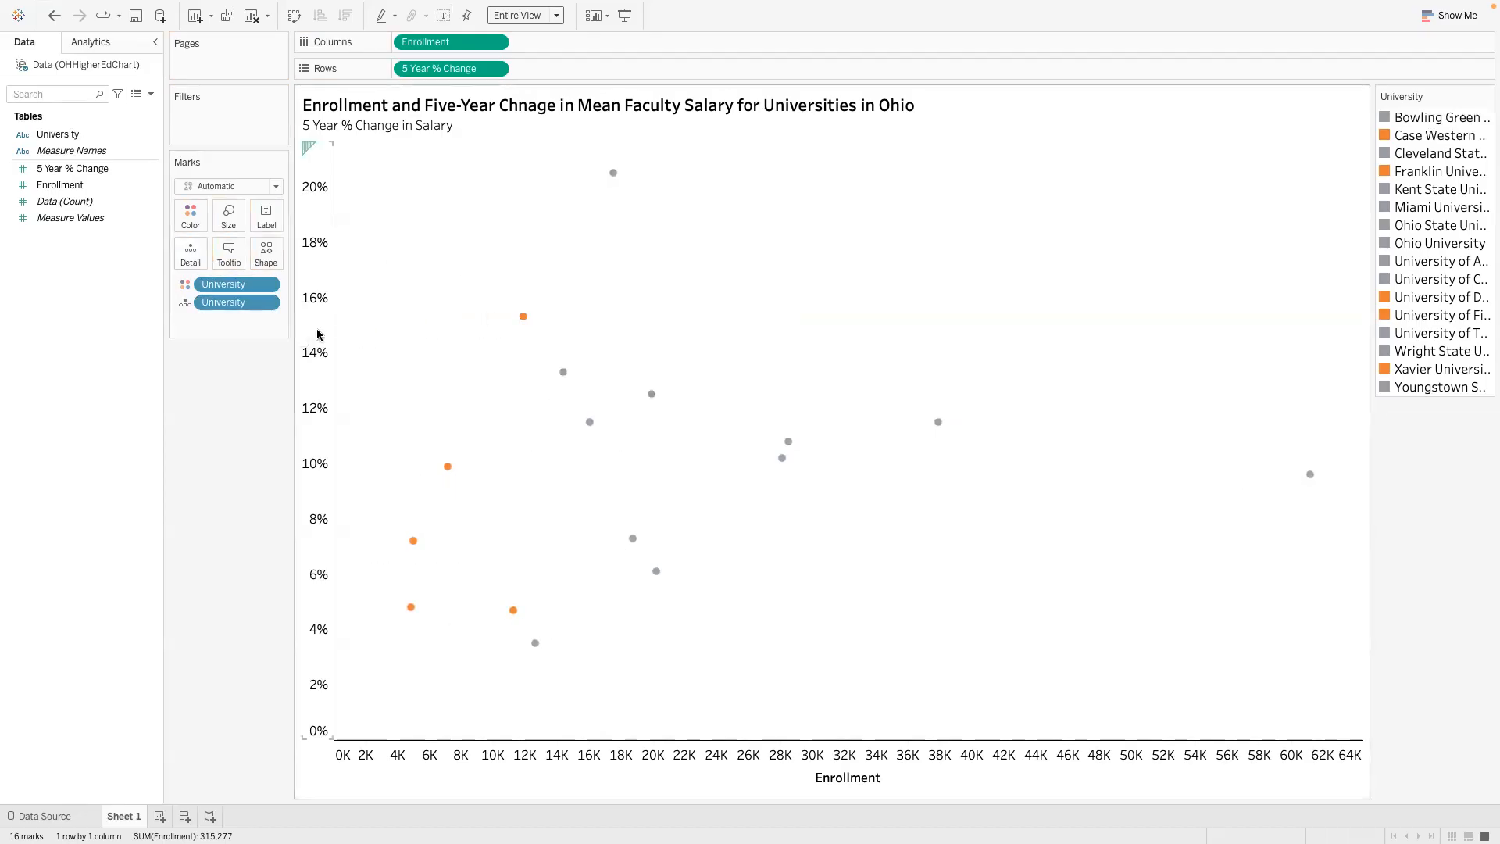
- Remove the duplicate University field from Detail, keeping the one that colors the marks
left_click_drag(257, 302, 245, 409)
mouse_move(522, 316)
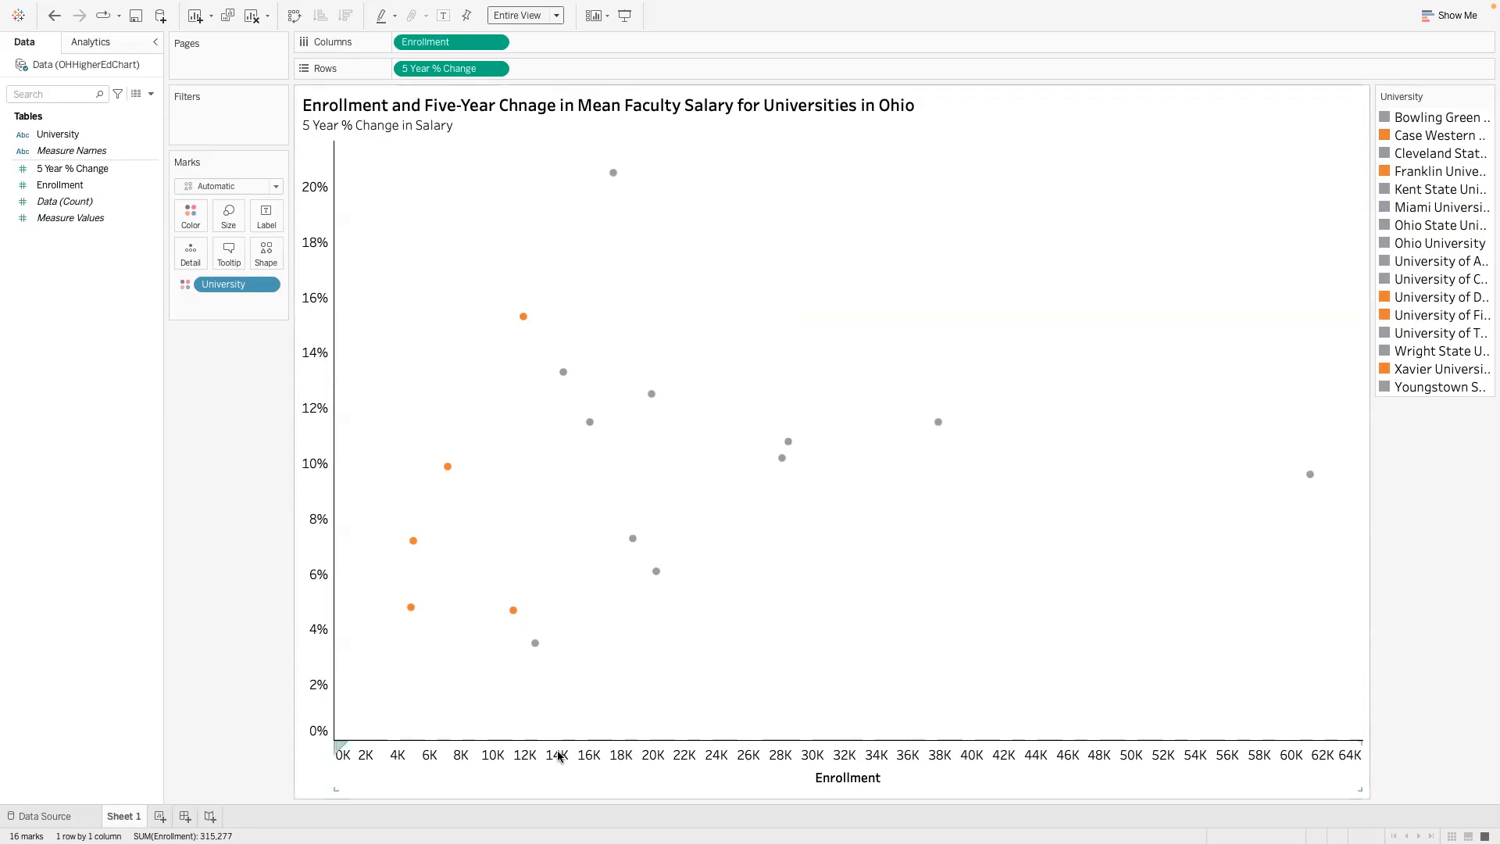
- Open the Enrollment axis formatting and try a custom default number format in thousands (K) for the pane
right_click(588, 762)
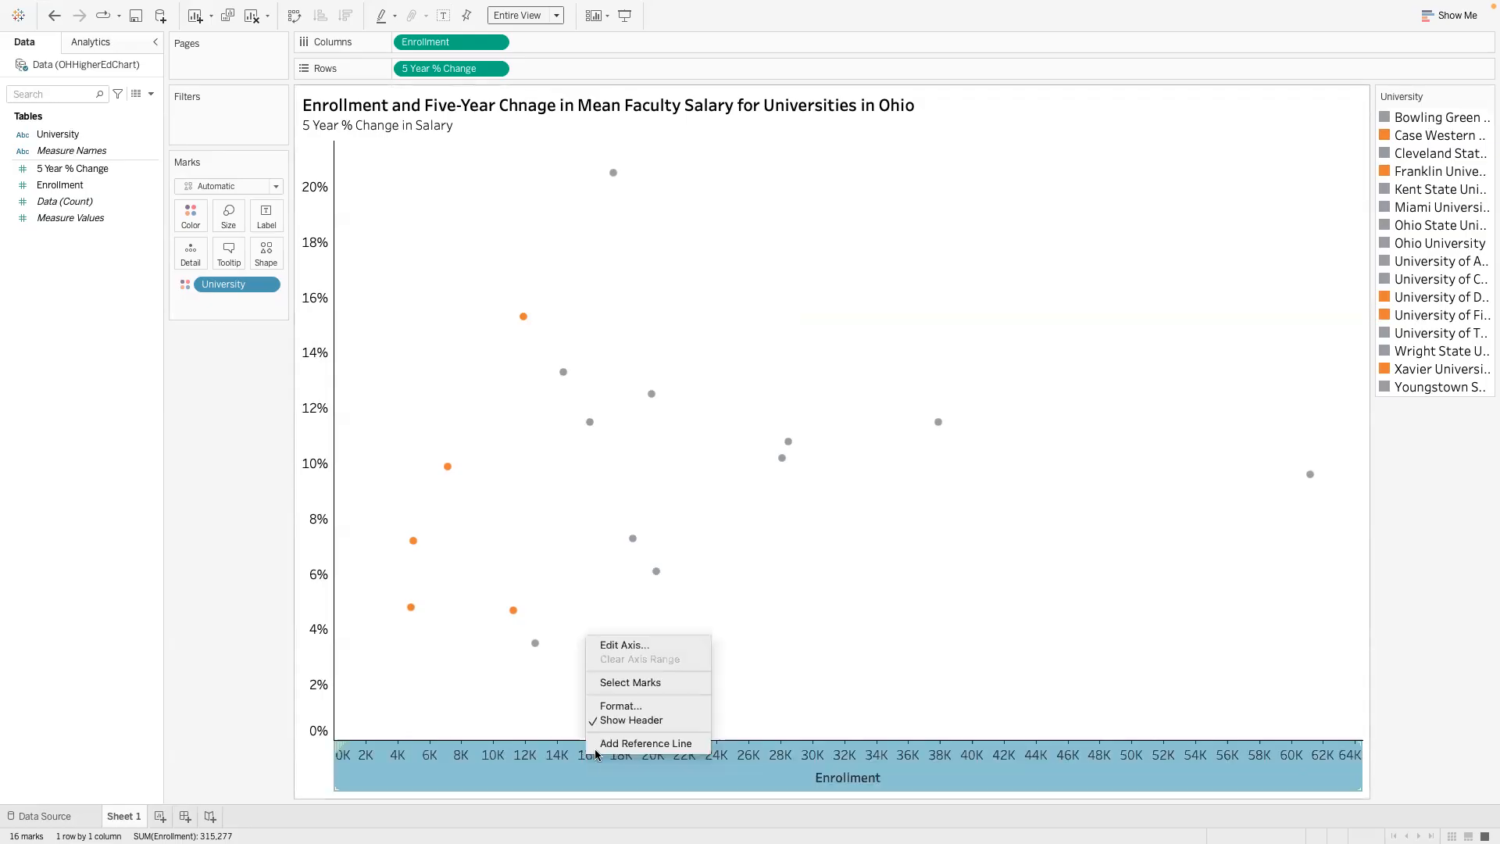
left_click(629, 707)
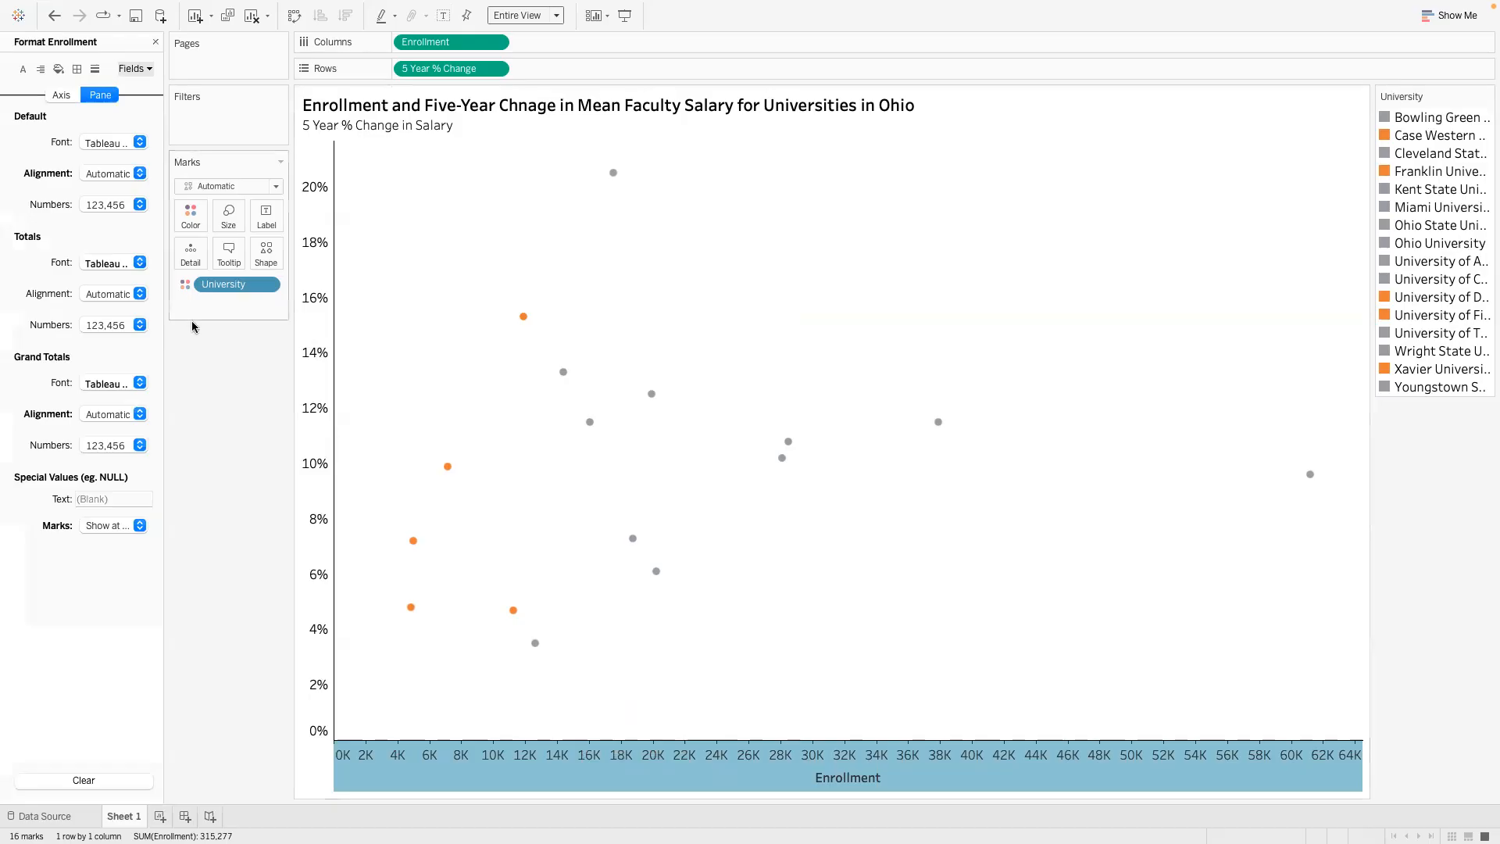
left_click(139, 205)
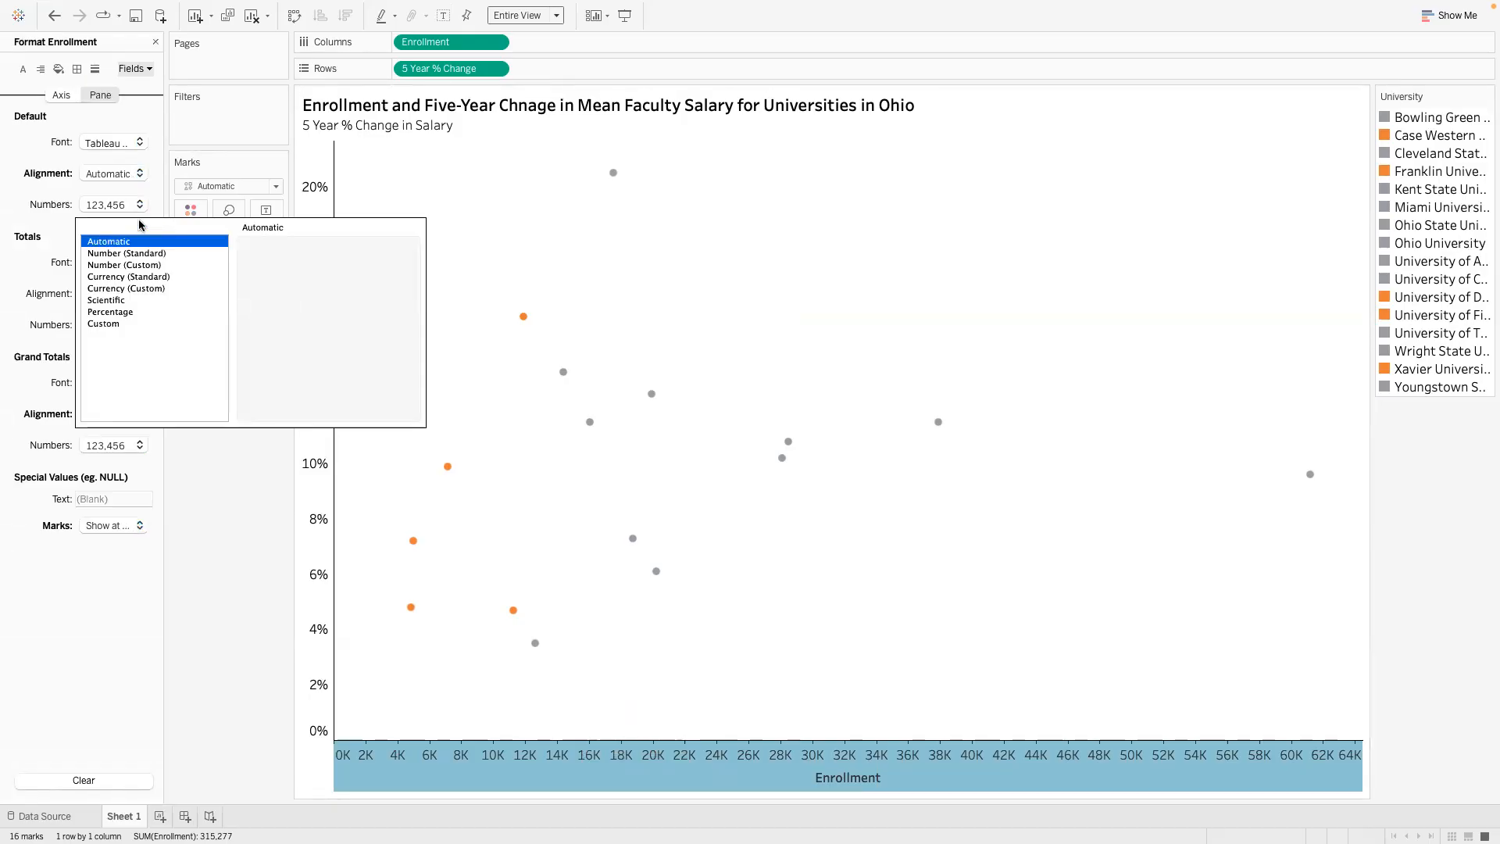
left_click(151, 266)
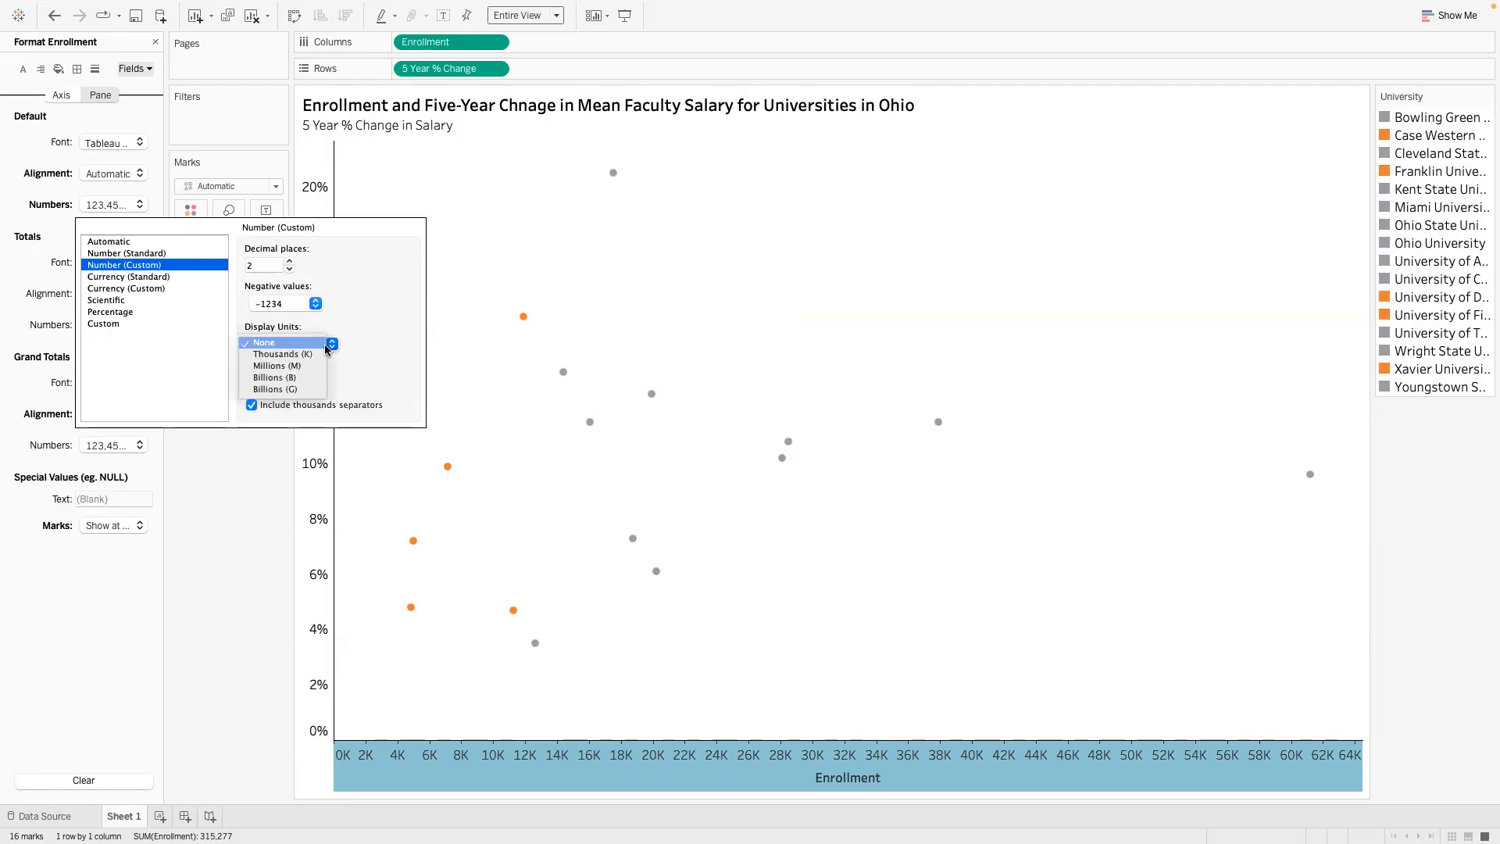
left_click(321, 350)
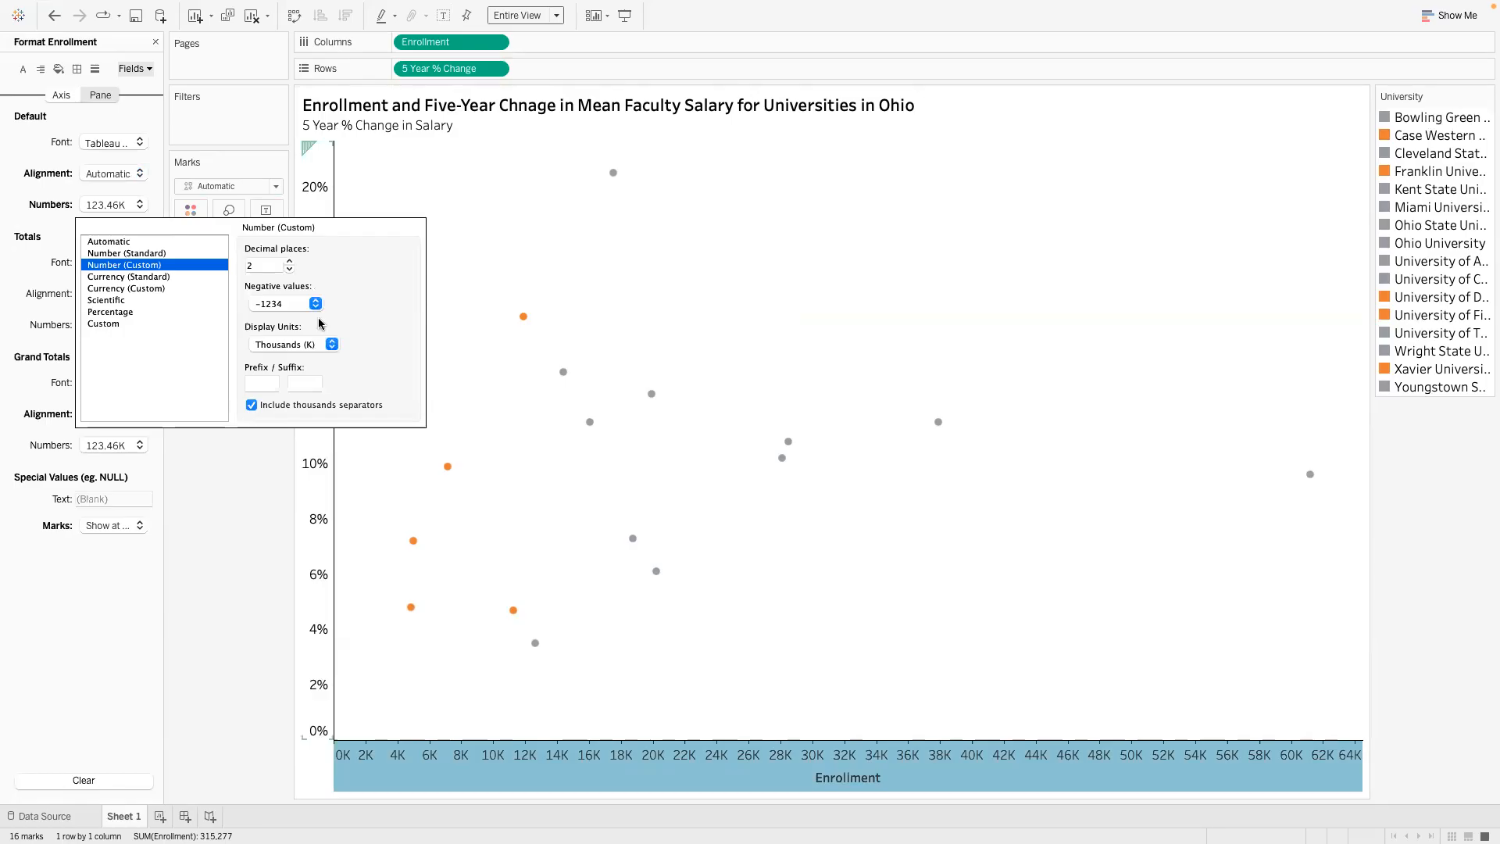
- Reset the pane's default Enrollment numbers to Number (Custom) with 2 decimal places and no display units
left_click(167, 253)
left_click(167, 266)
left_click(315, 304)
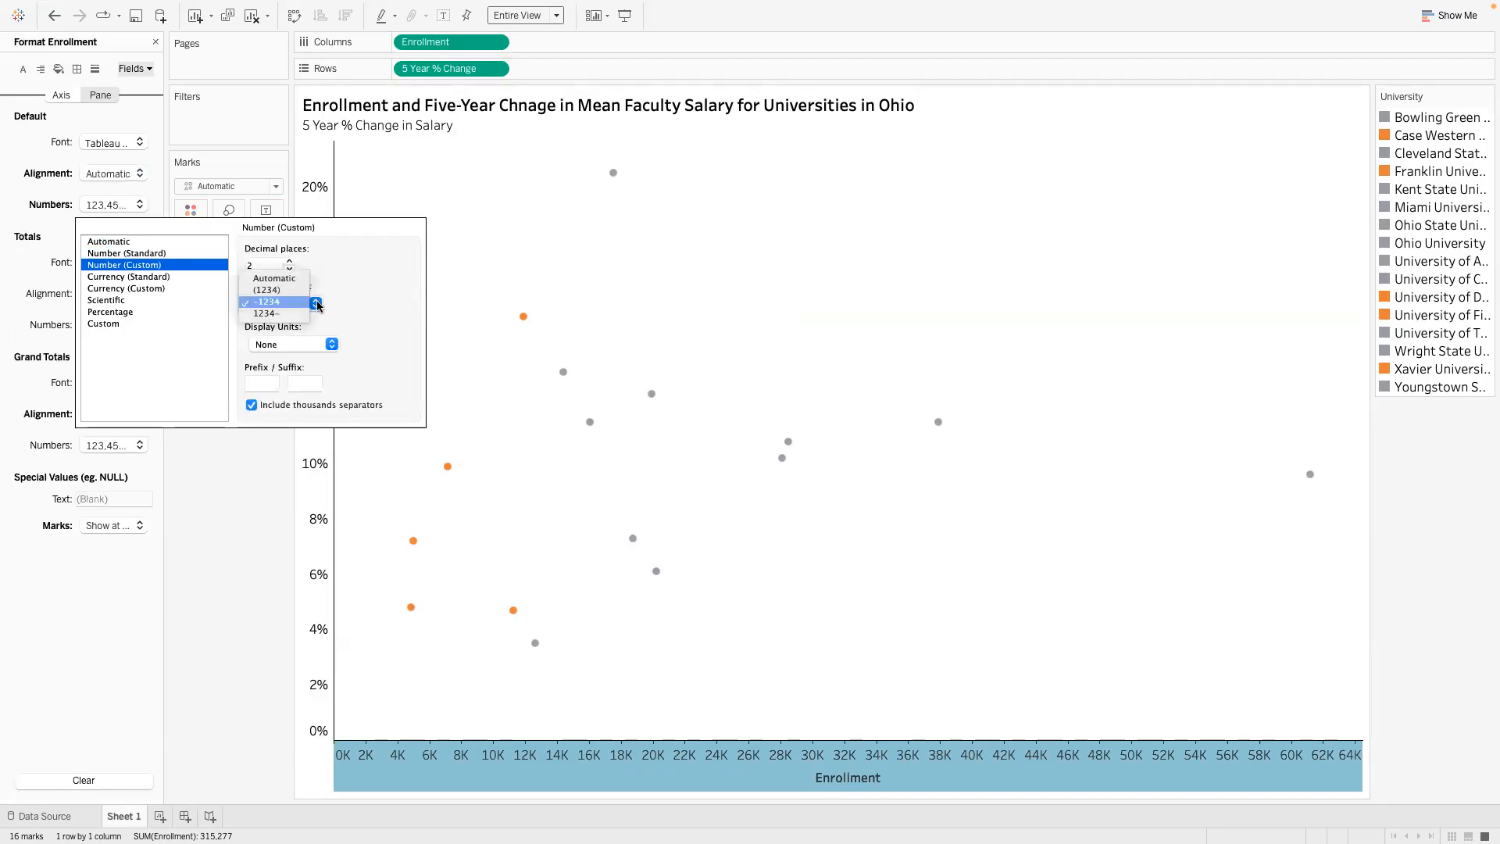
left_click(356, 288)
left_click(289, 269)
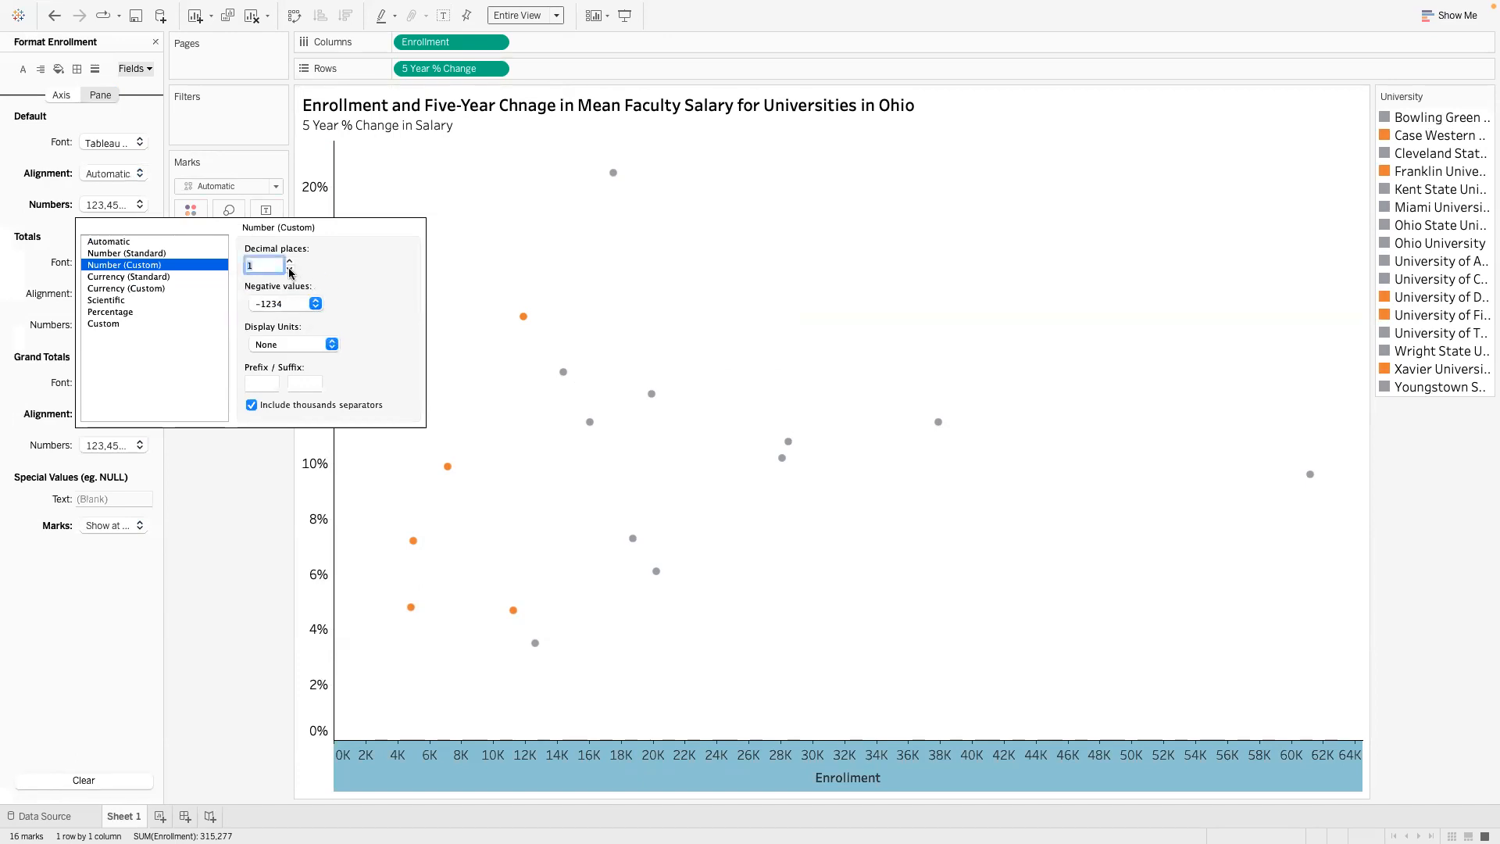
left_click(290, 261)
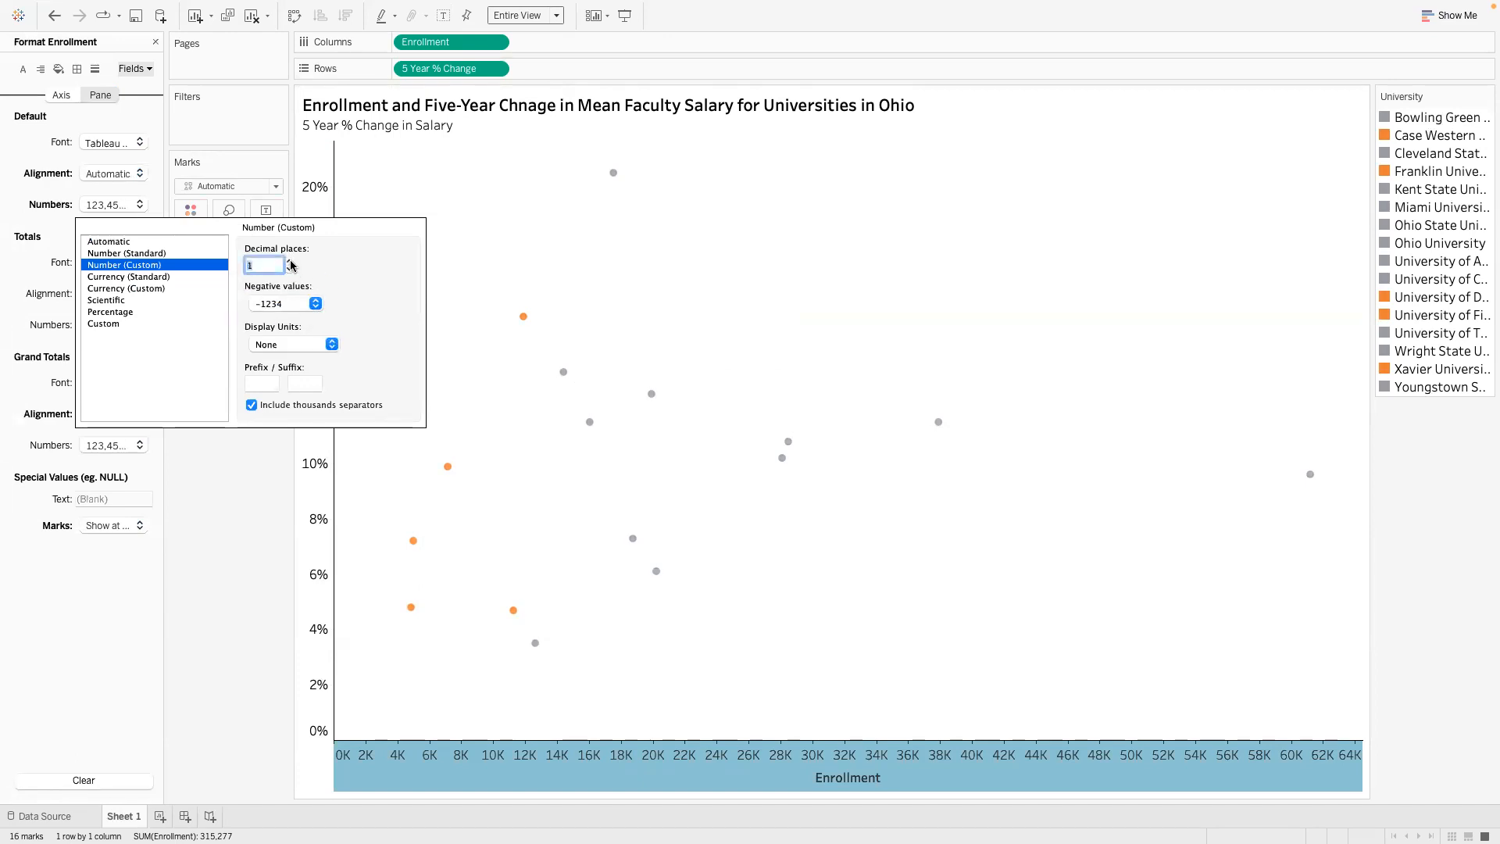
left_click(147, 324)
left_click(138, 253)
left_click(136, 266)
left_click(231, 506)
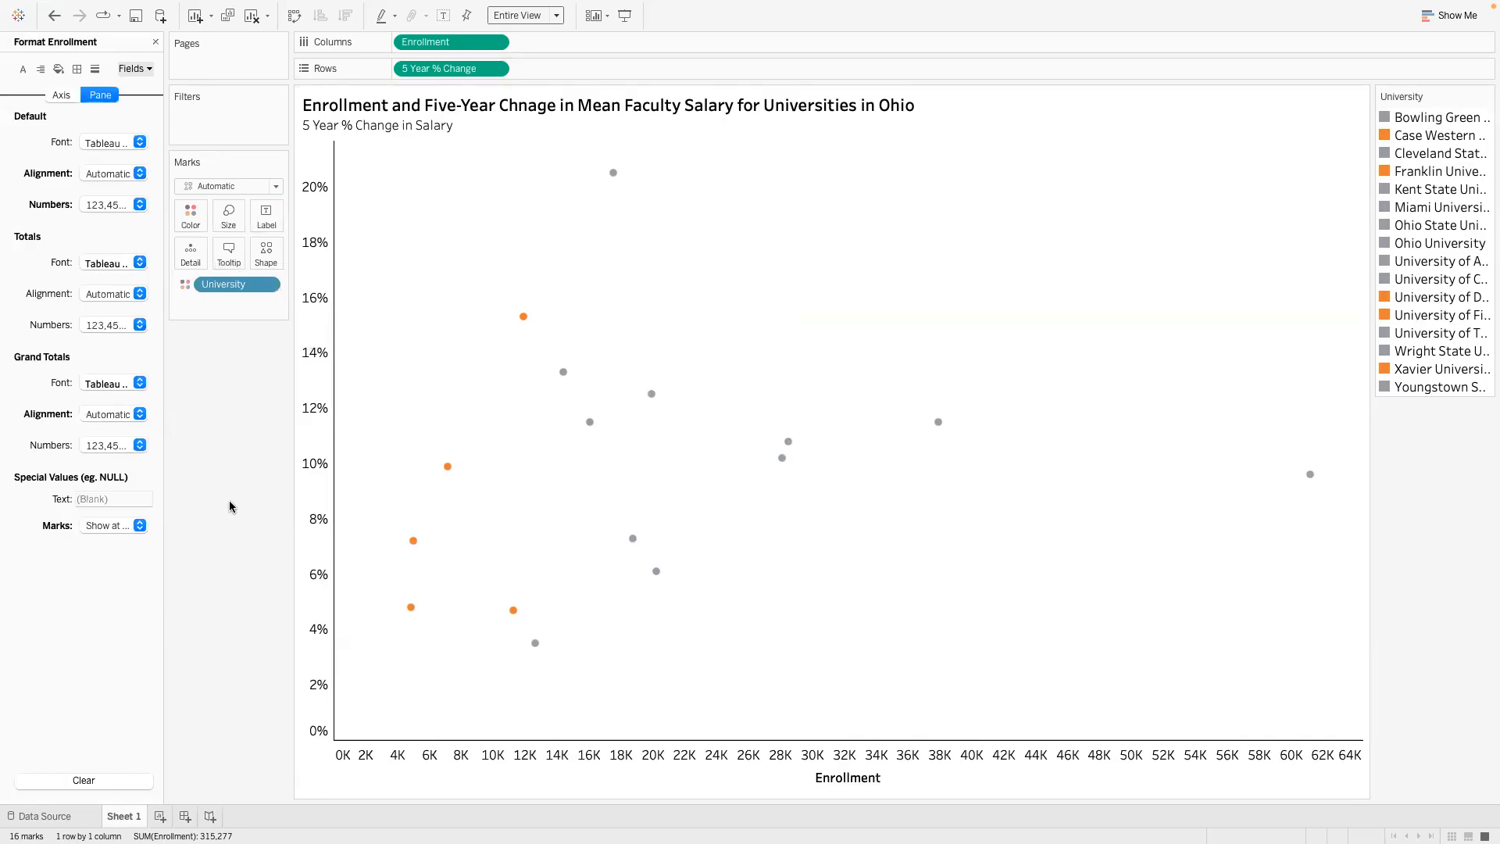
- Try setting the special-value marks to Show at Indicator, and restore Show at Default Value
left_click(139, 525)
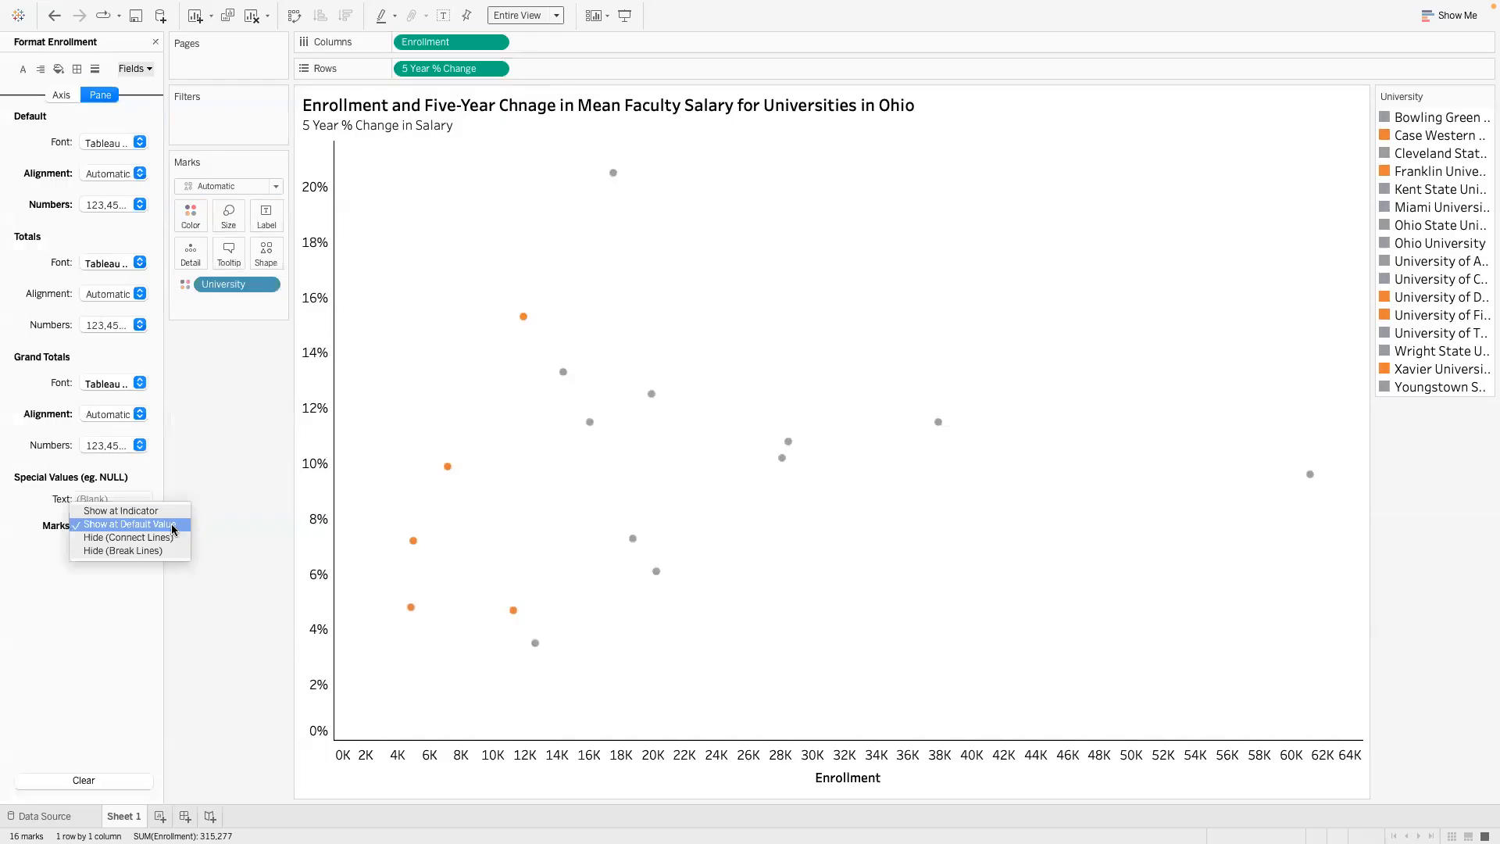
left_click(167, 511)
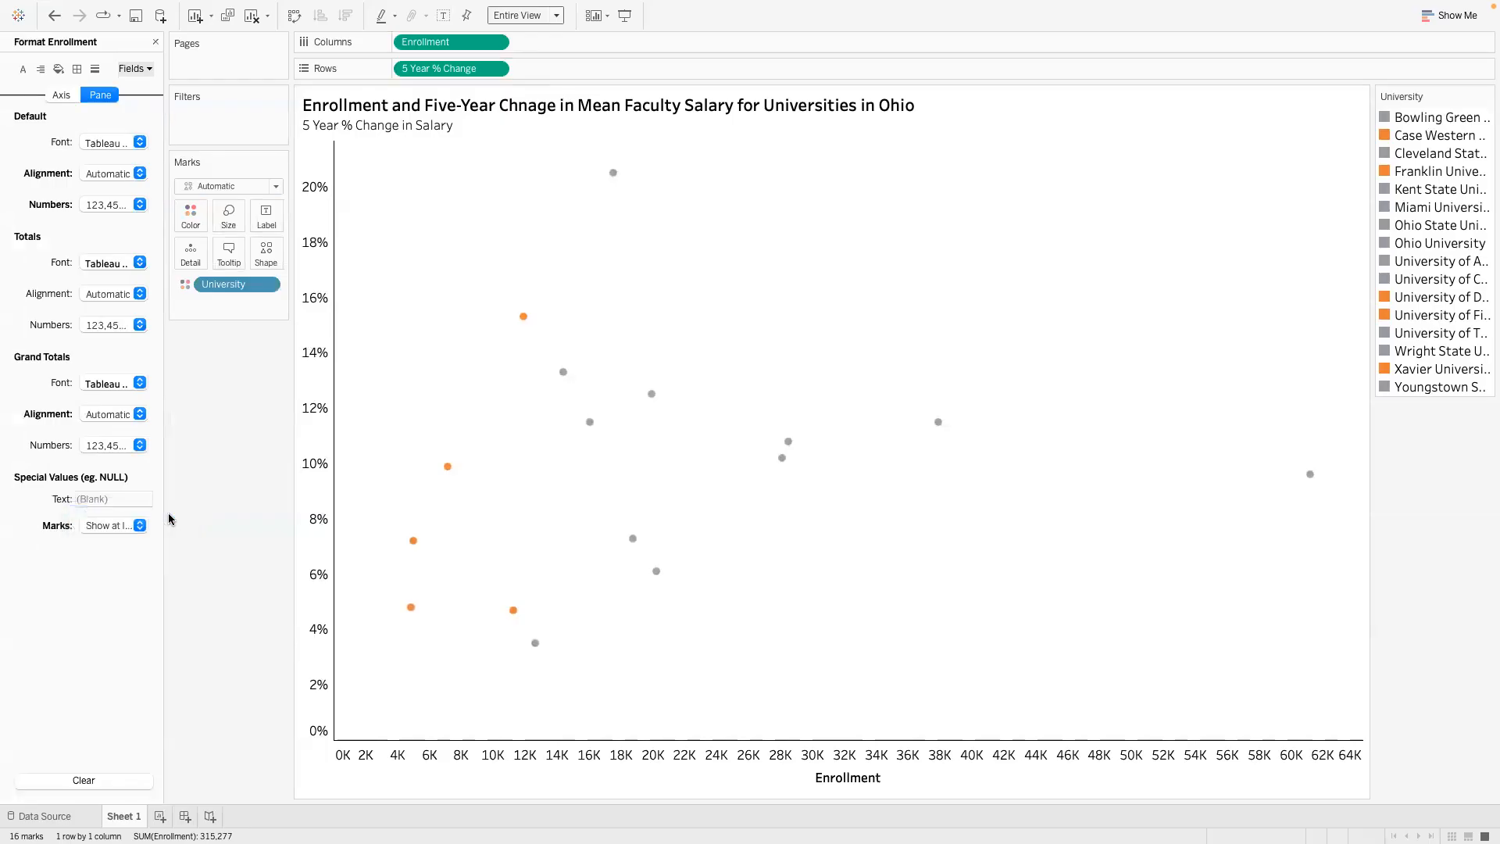
left_click(140, 525)
left_click(125, 539)
- Set the Enrollment axis scale numbers to Number (Custom) in thousands (K) with 0 decimal places
left_click(64, 94)
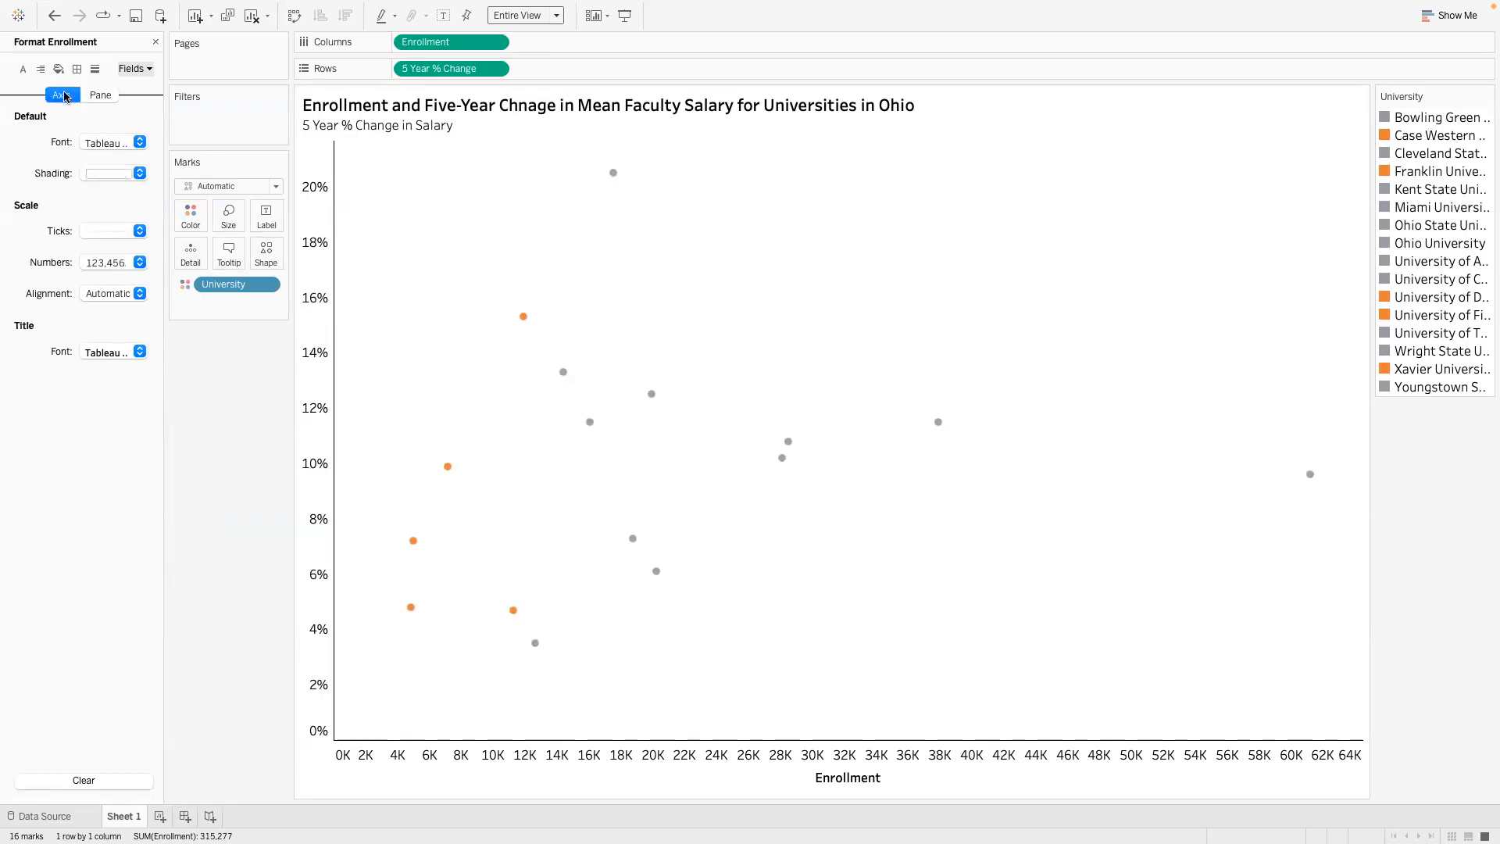
left_click(139, 293)
left_click(139, 293)
left_click(139, 264)
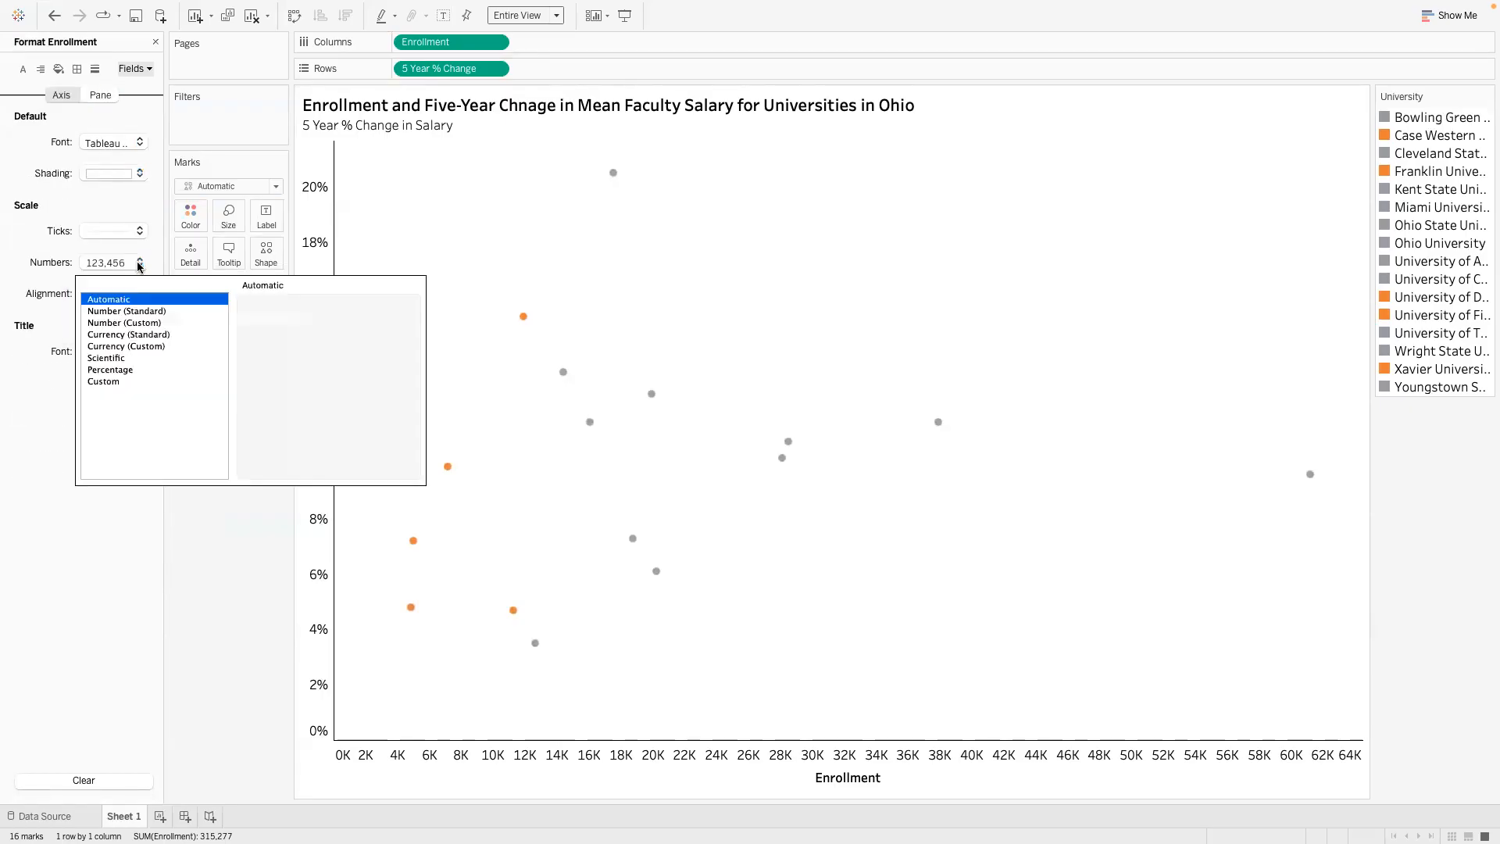
left_click(142, 322)
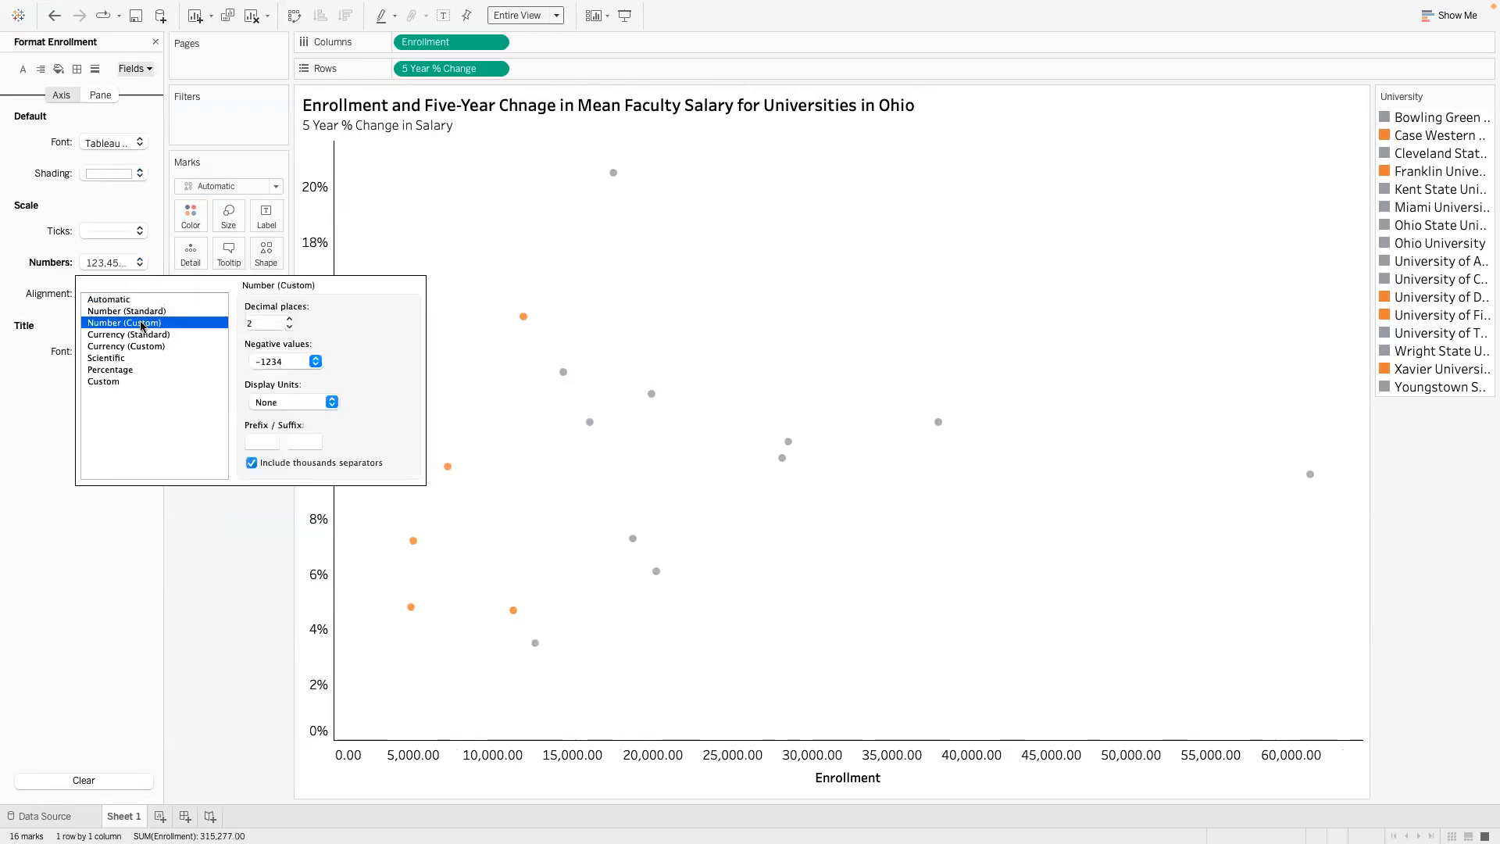
left_click(318, 401)
left_click(321, 412)
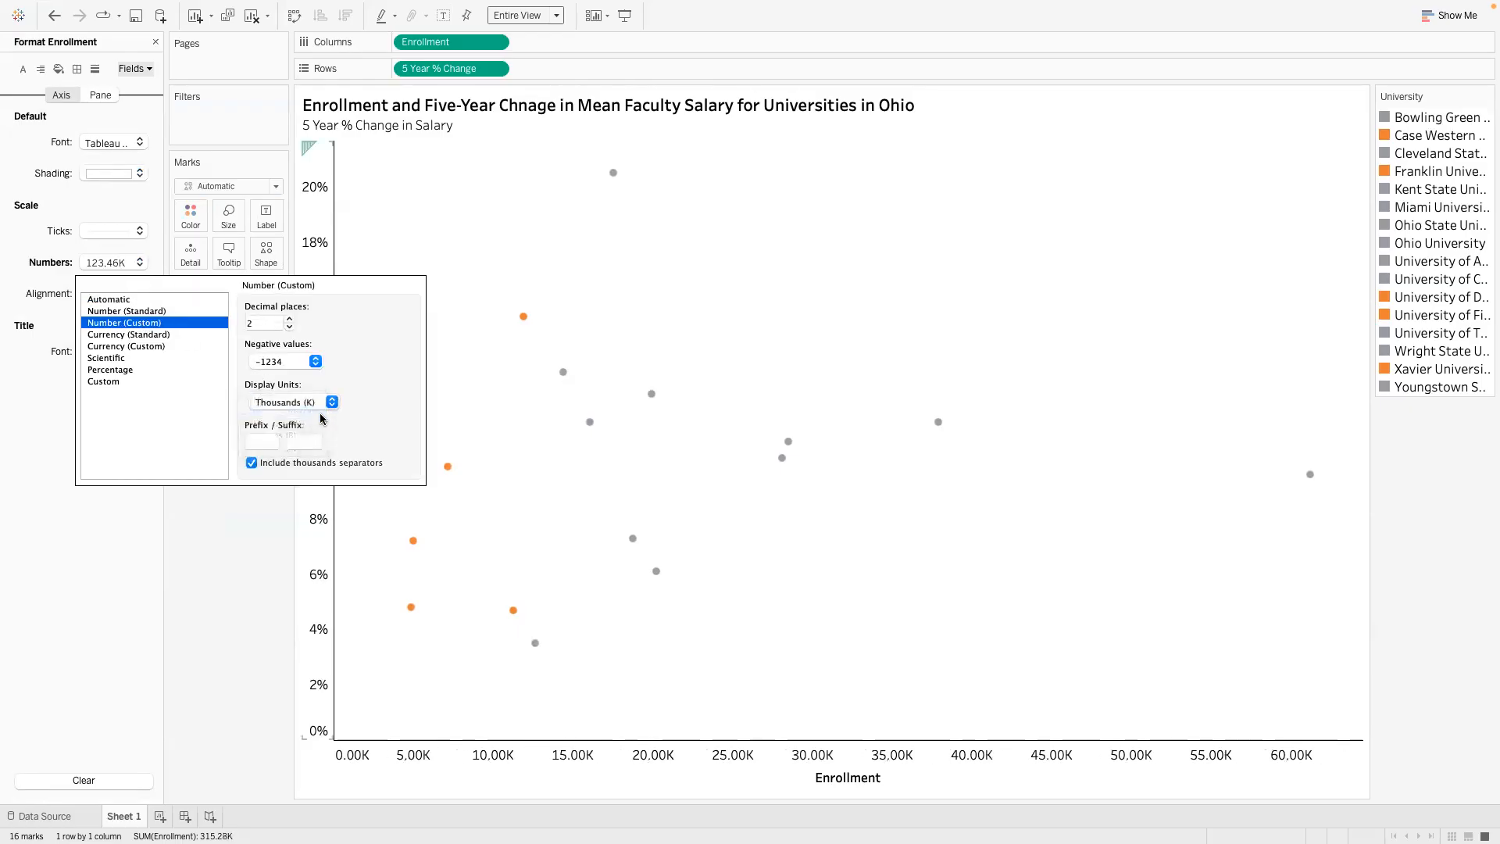
left_click(289, 327)
left_click(289, 327)
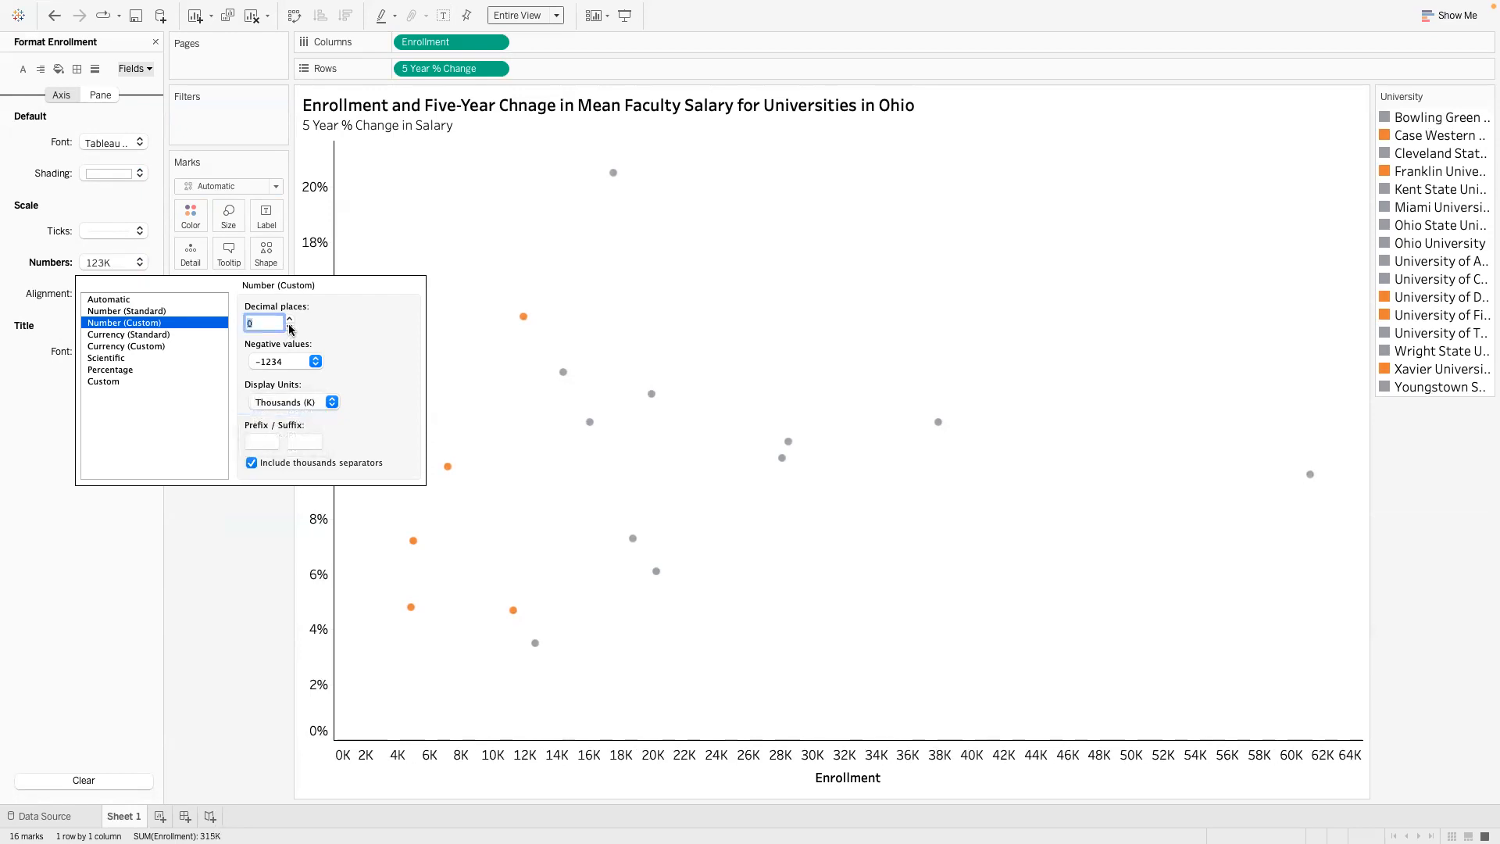
- Try 1 decimal place and no thousands separators on the axis numbers, and restore 0 decimals with separators
left_click(290, 318)
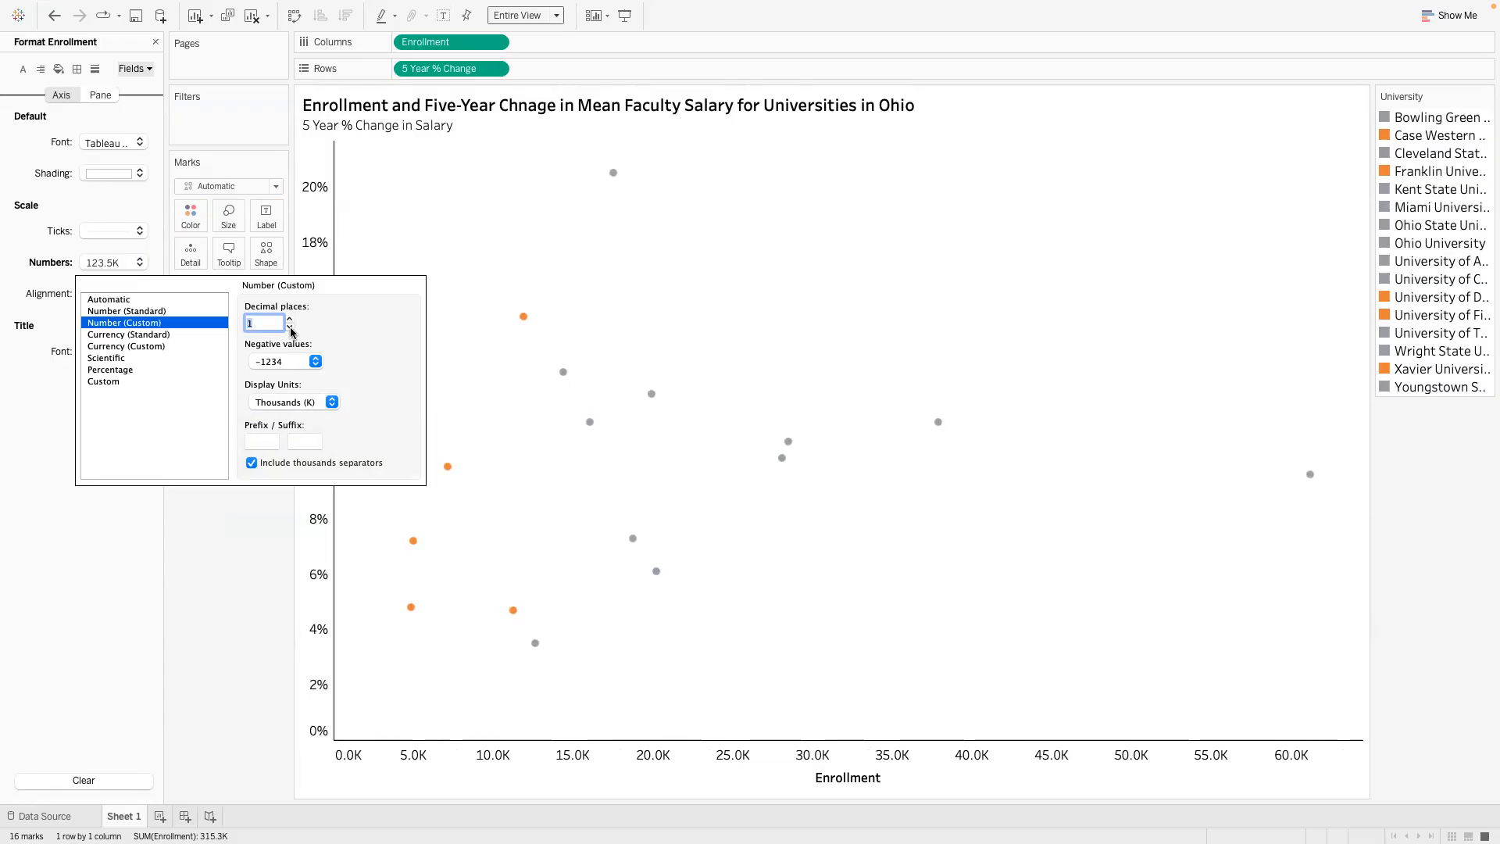
left_click(291, 328)
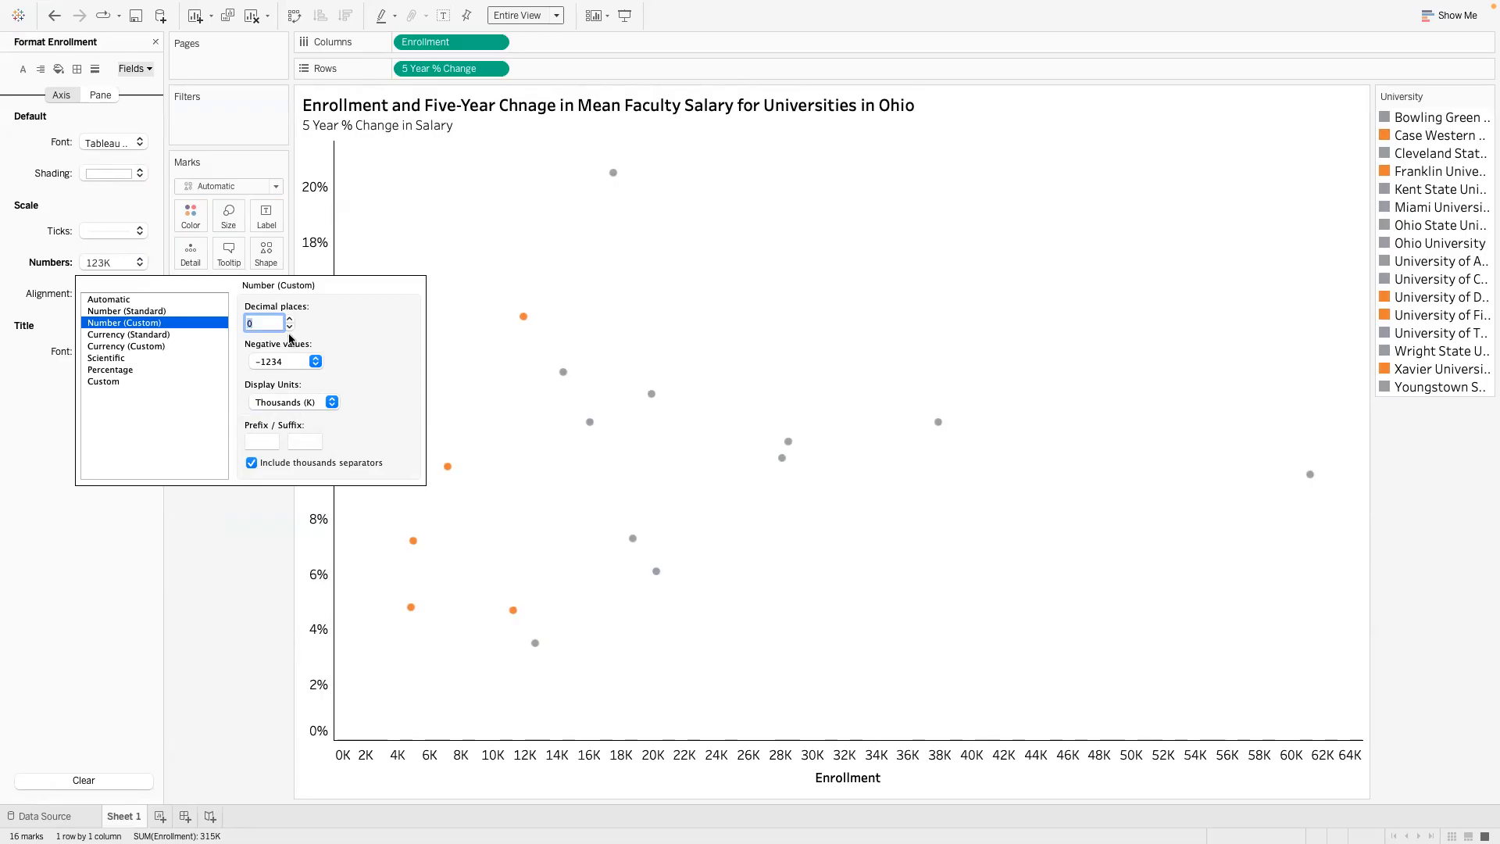
left_click(251, 463)
left_click(252, 464)
left_click(289, 320)
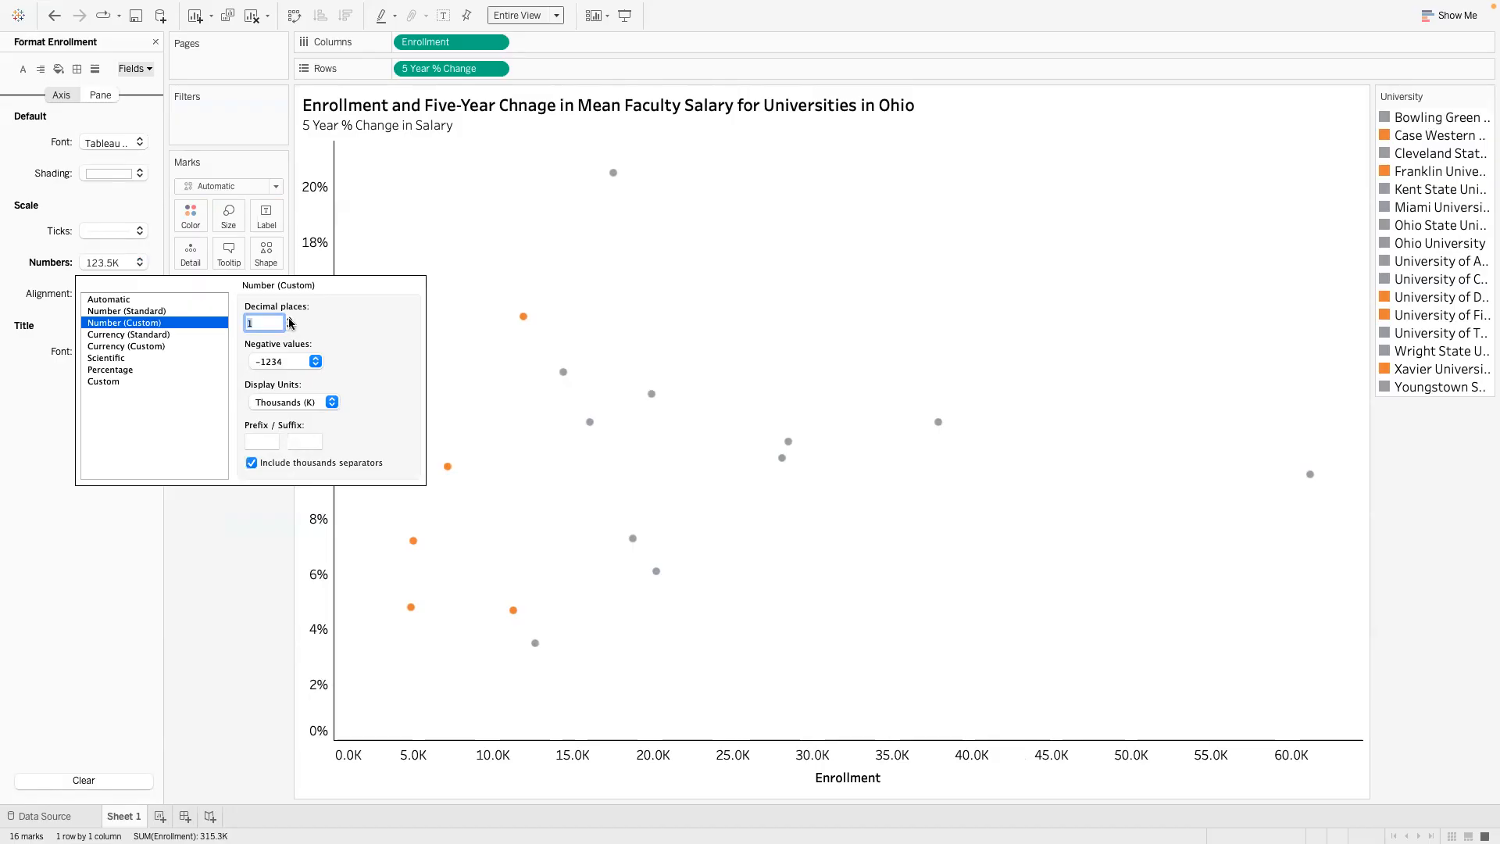
left_click(290, 327)
- Reset the Enrollment axis numbers through Number (Standard) and set Number (Custom) with 0 decimal places and no display units
left_click(178, 313)
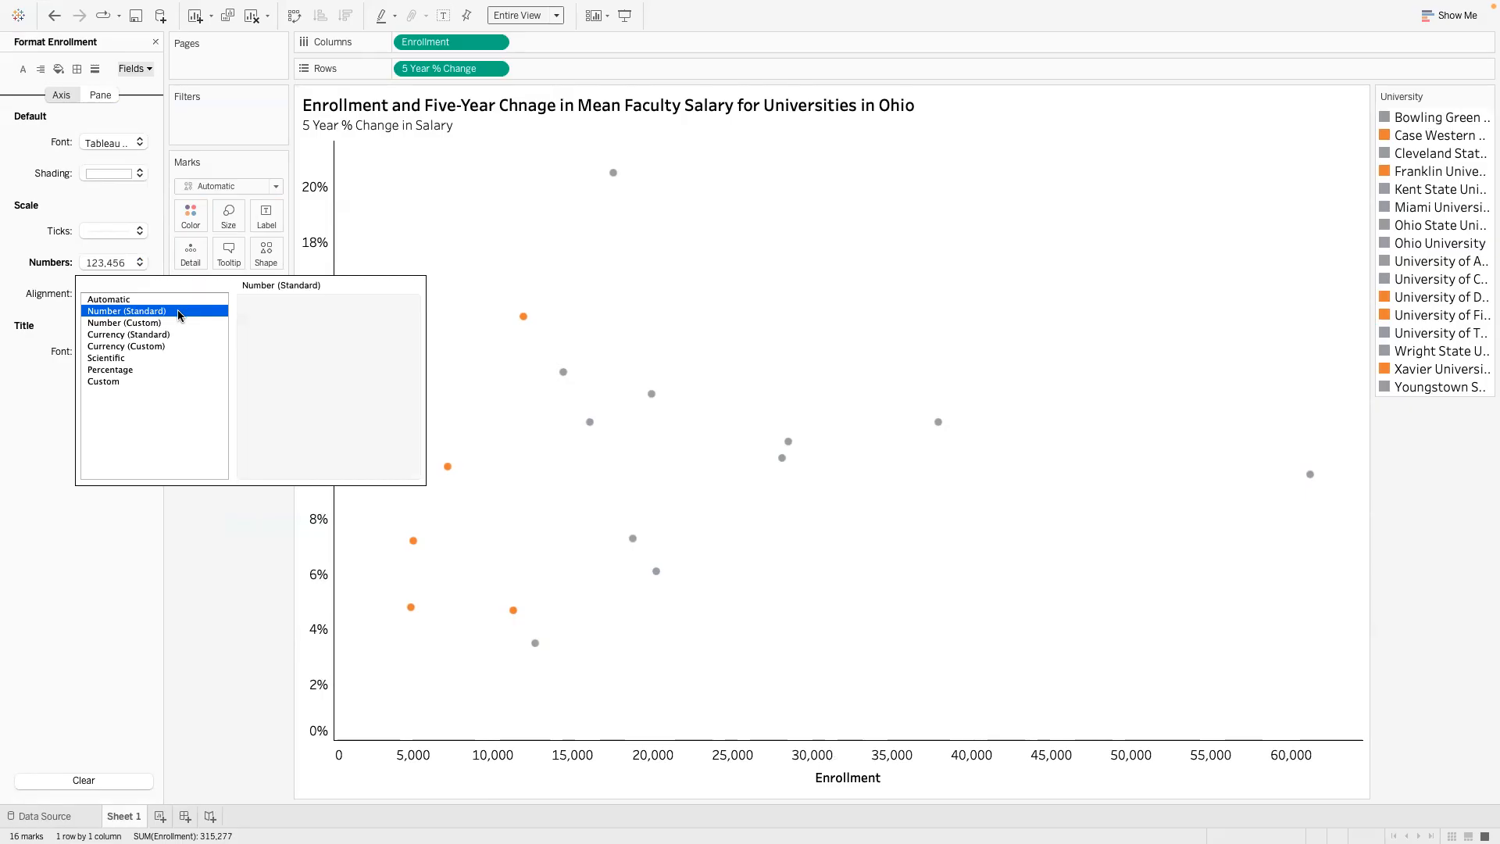
left_click(179, 322)
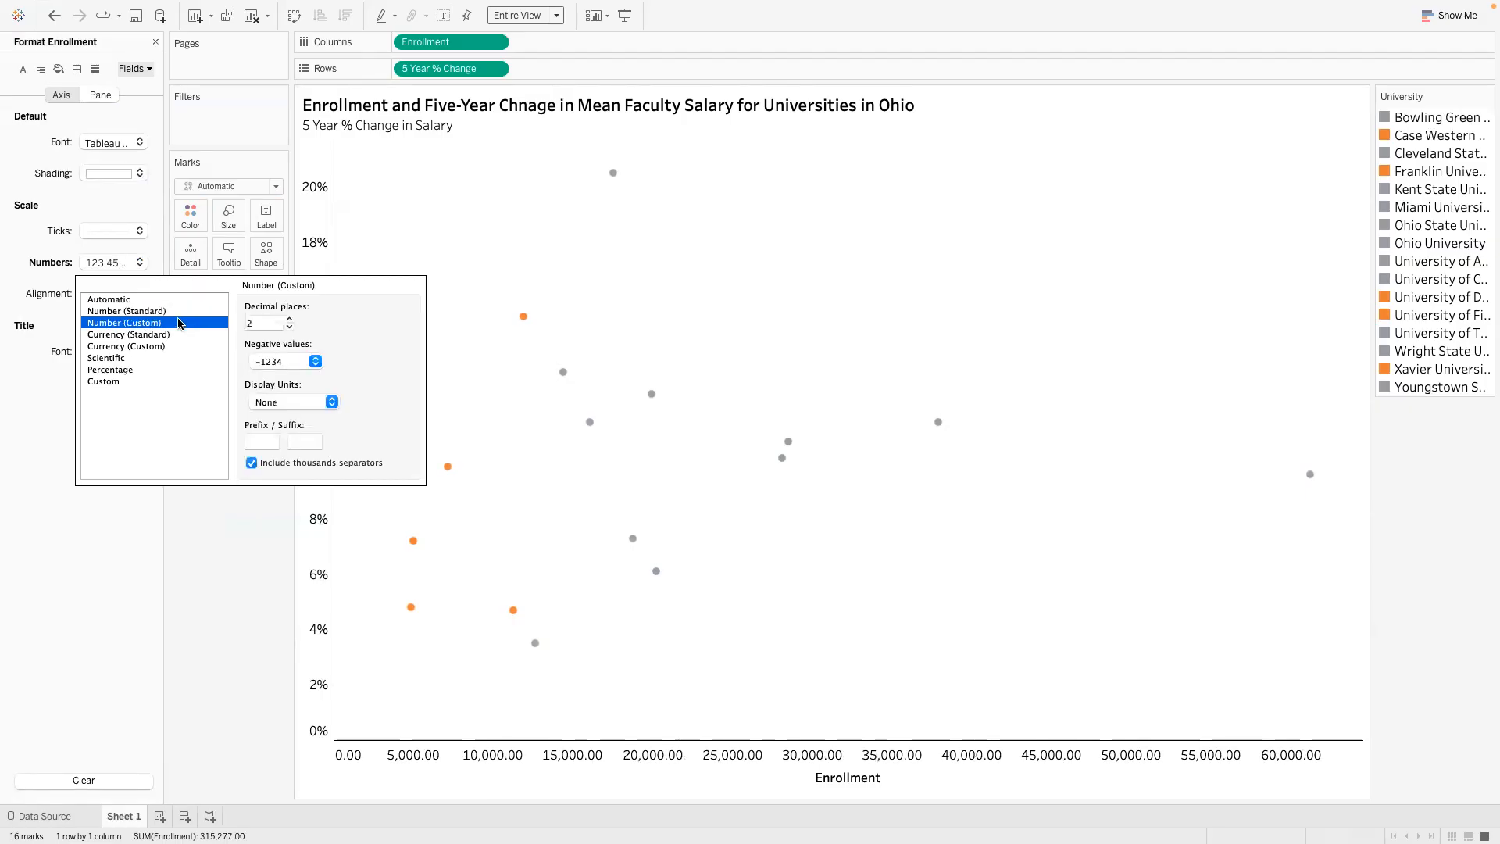
left_click(290, 328)
left_click(291, 328)
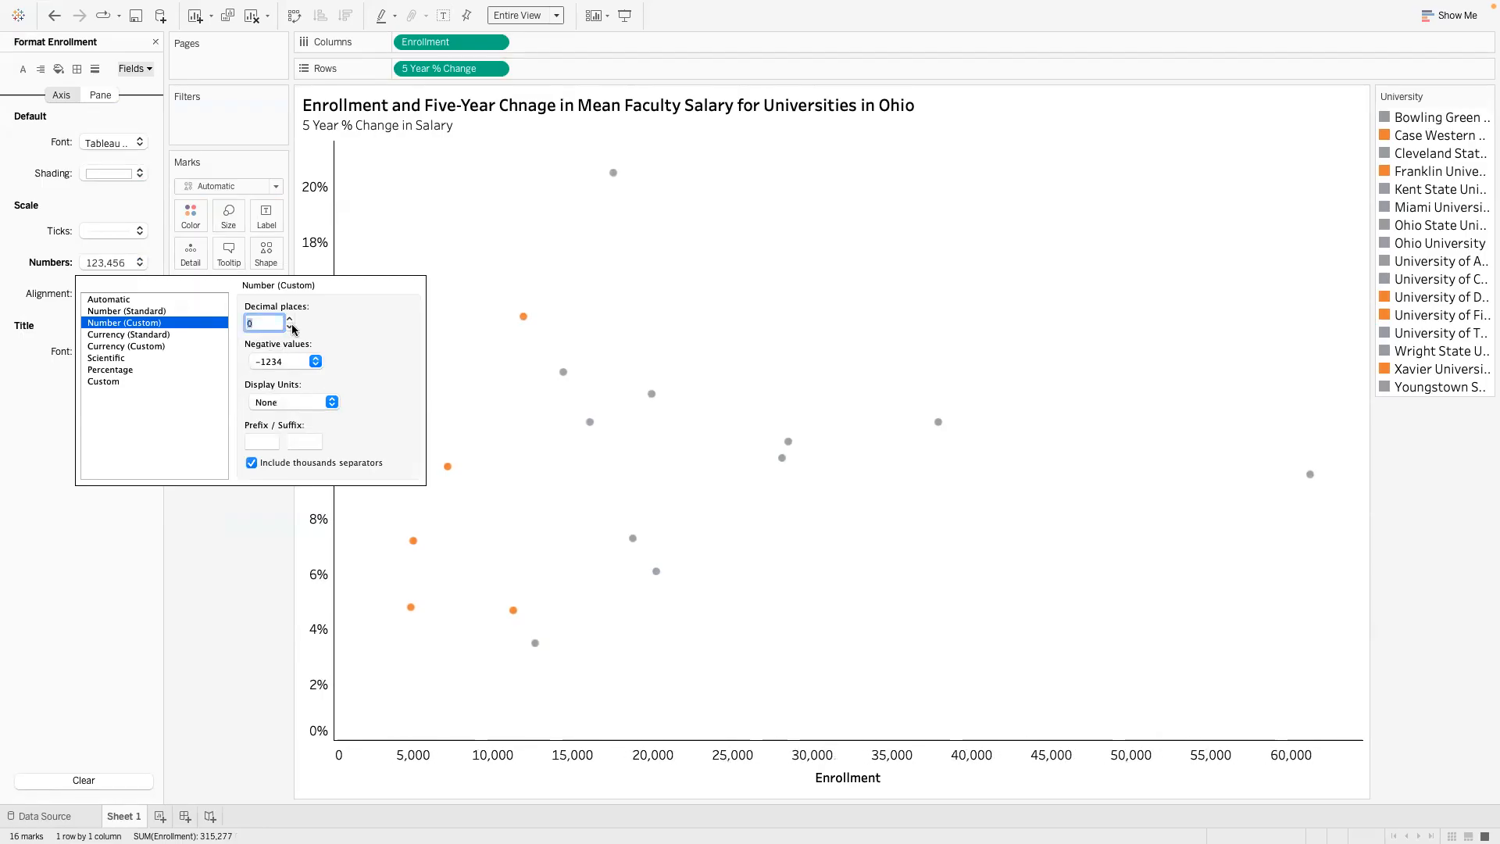
- Try Millions (M) and Thousands (K) as the axis display units, return them to None, and close the number format options
left_click(331, 401)
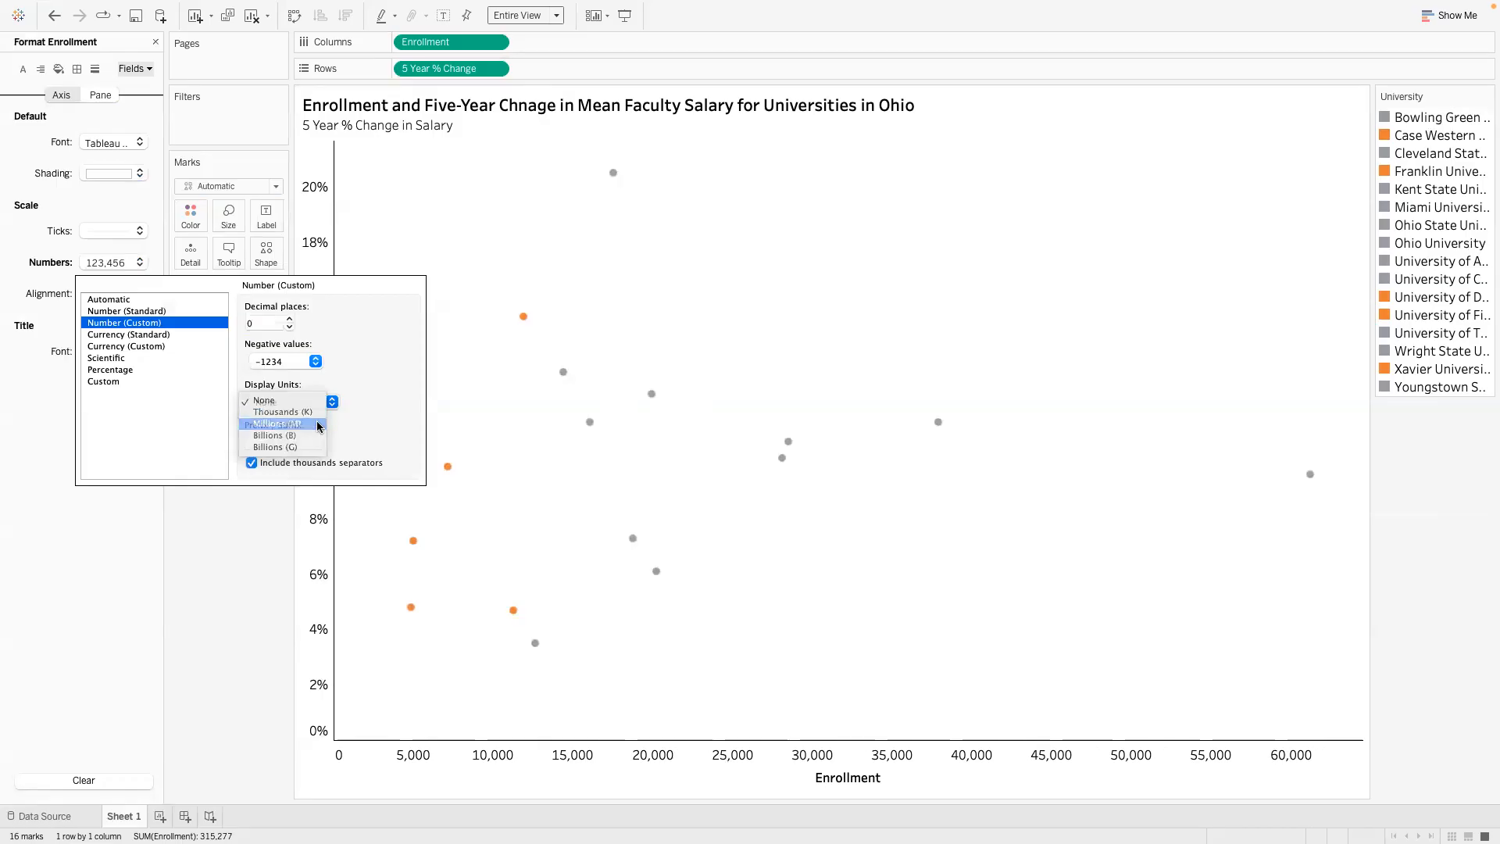
left_click(320, 423)
left_click(332, 402)
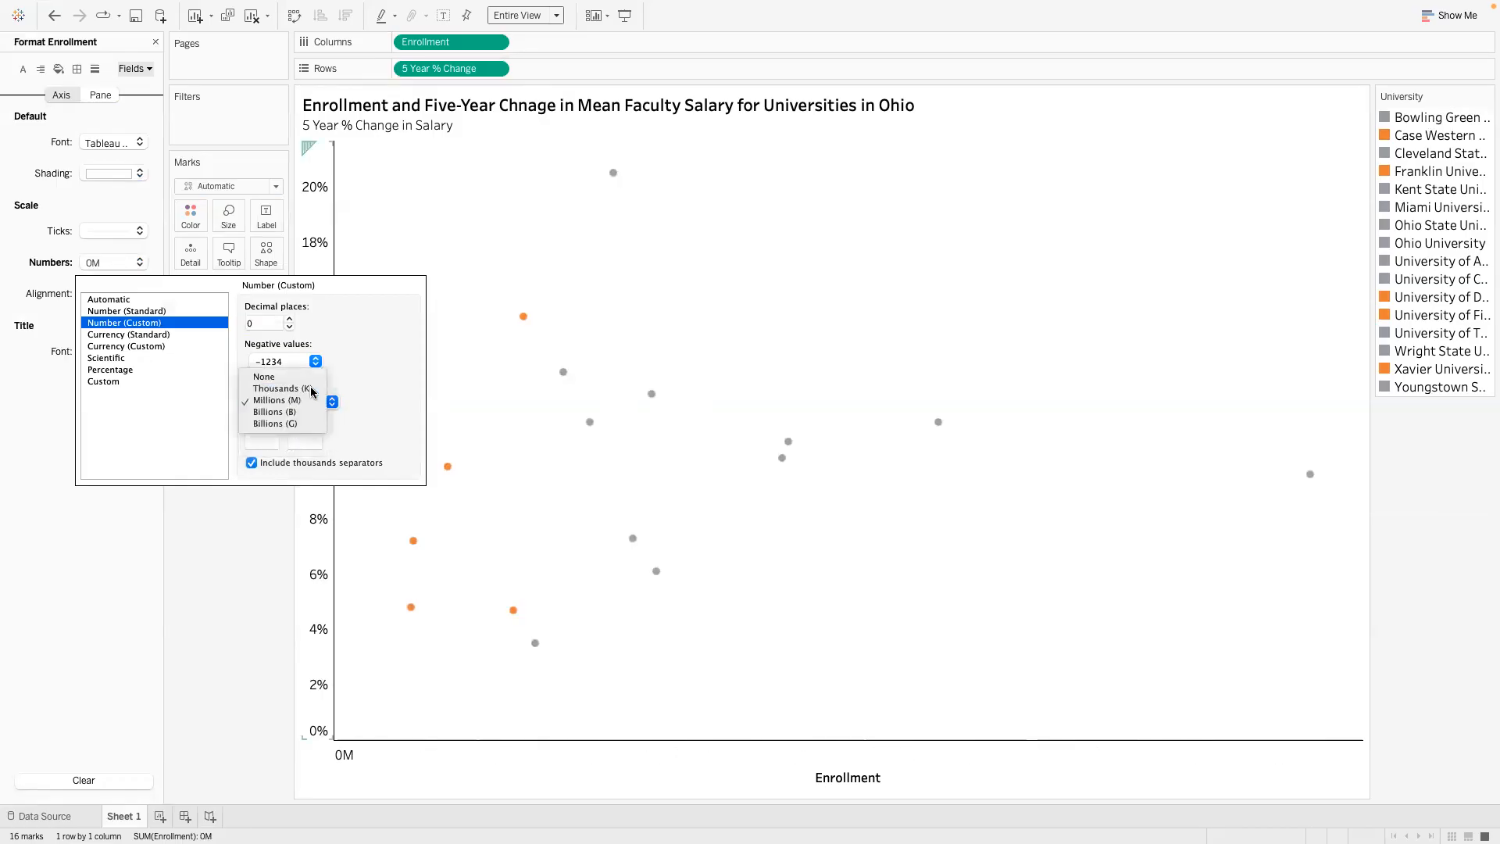
left_click(311, 388)
left_click(332, 401)
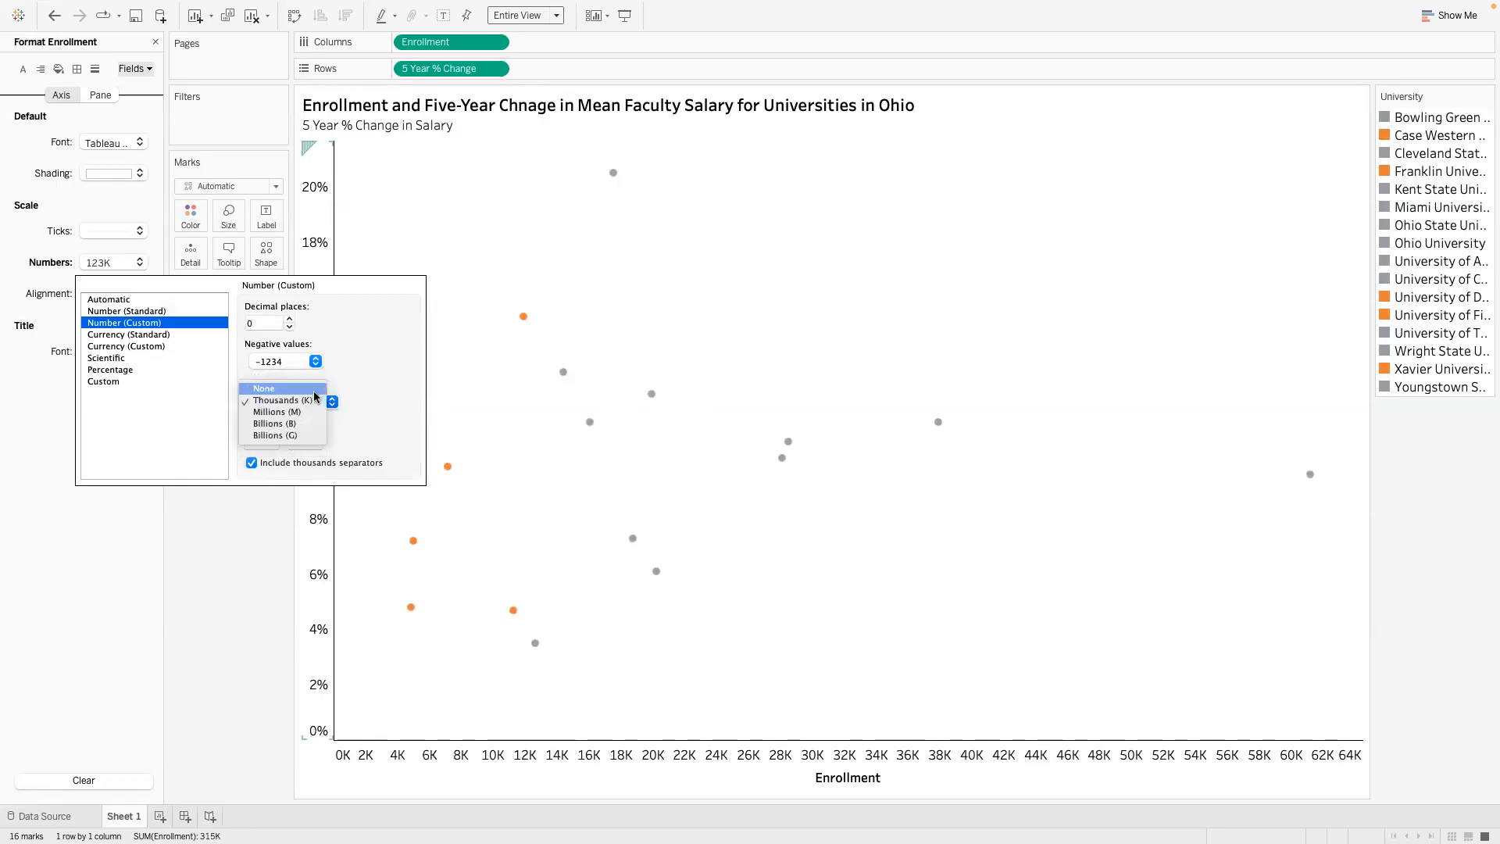
left_click(314, 391)
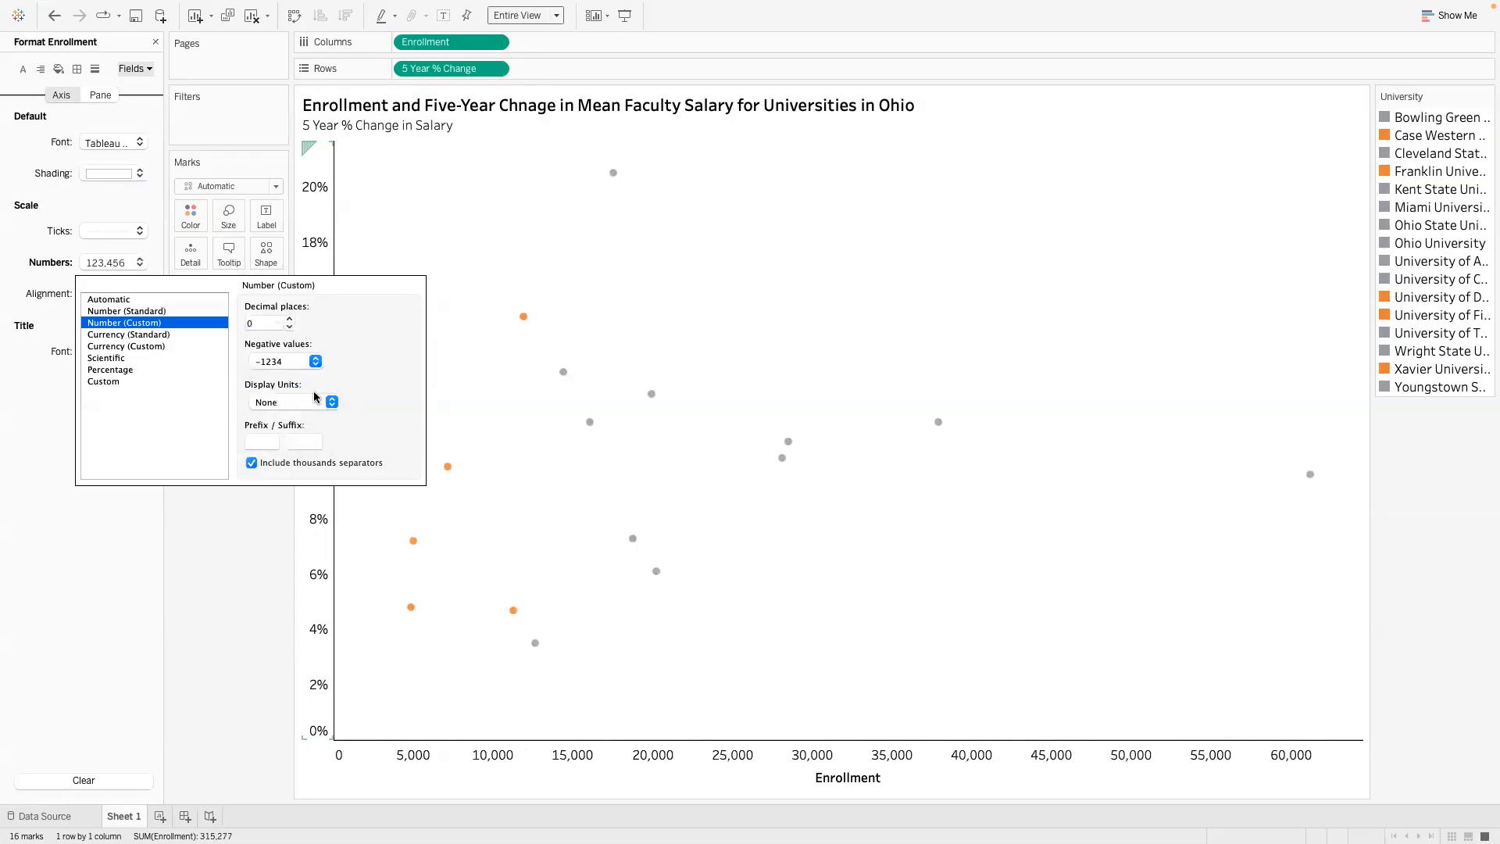
left_click(245, 549)
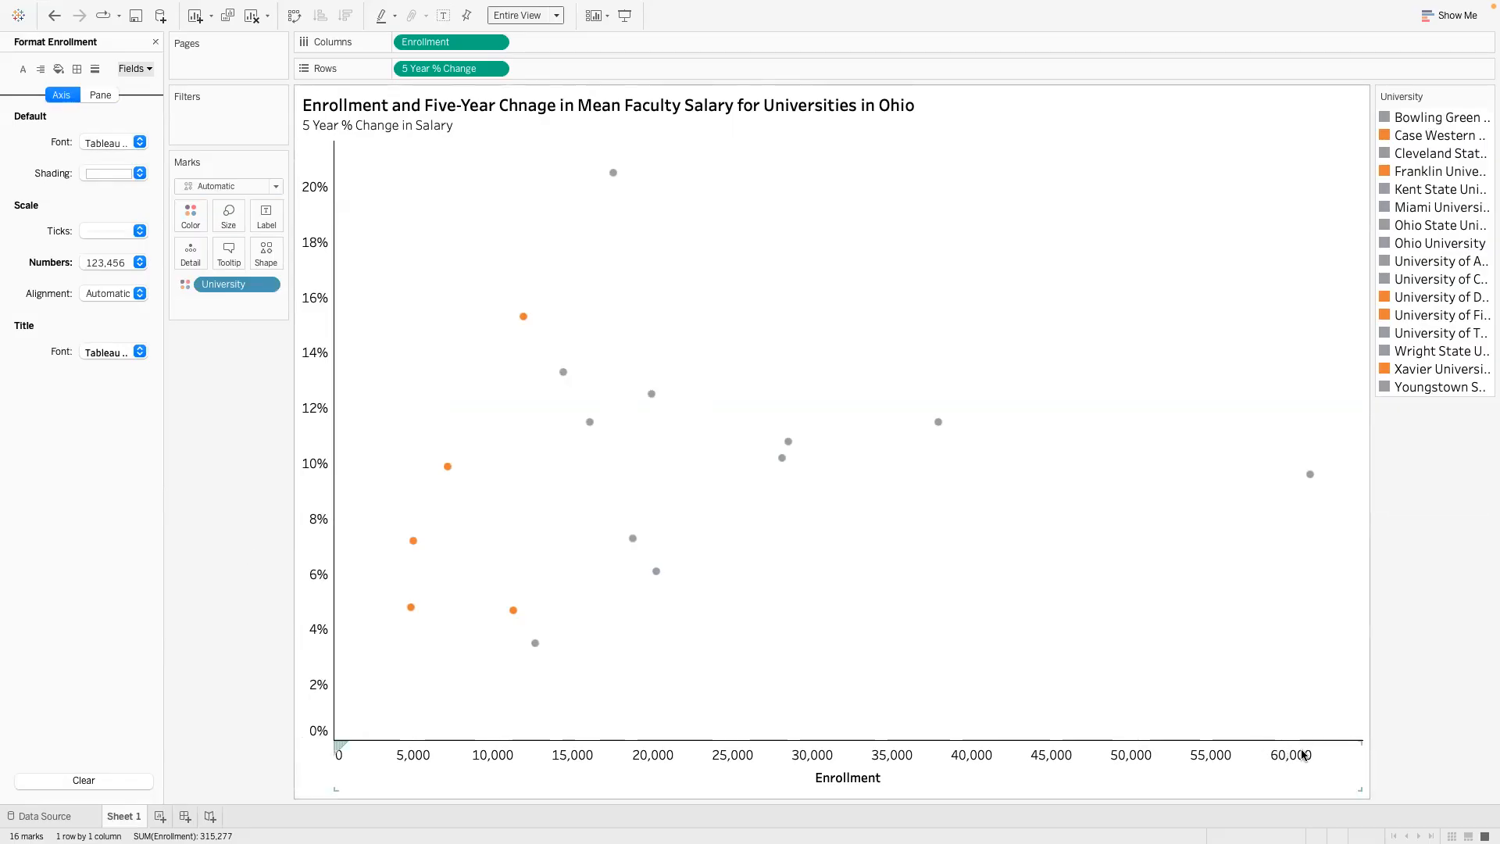
mouse_move(1310, 476)
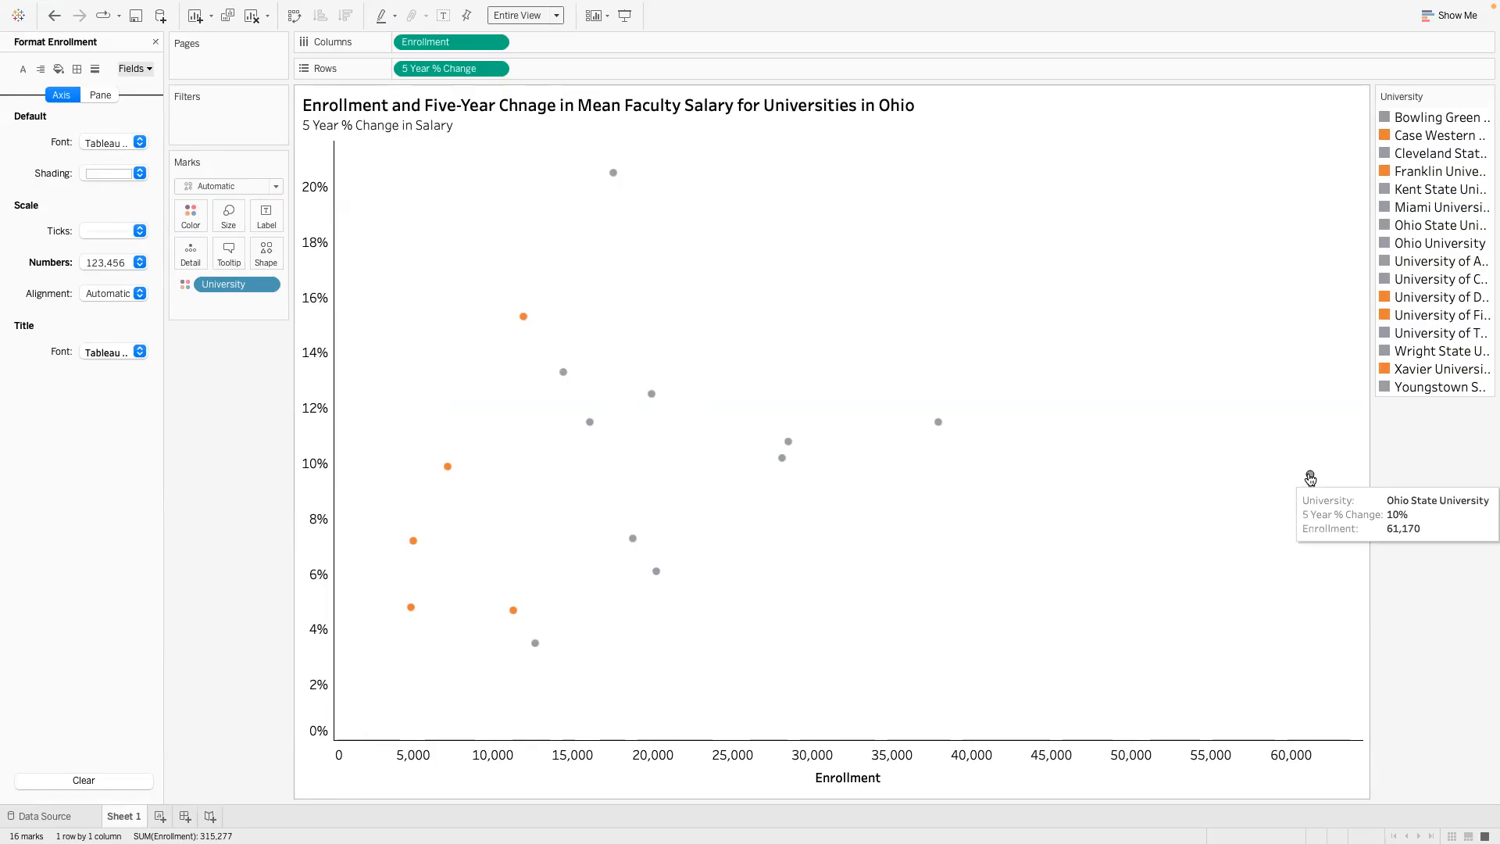
- Correct "Chnage" to "Change" in the chart title, apply the edit, and close the Enrollment formatting
double_click(519, 105)
left_click(601, 346)
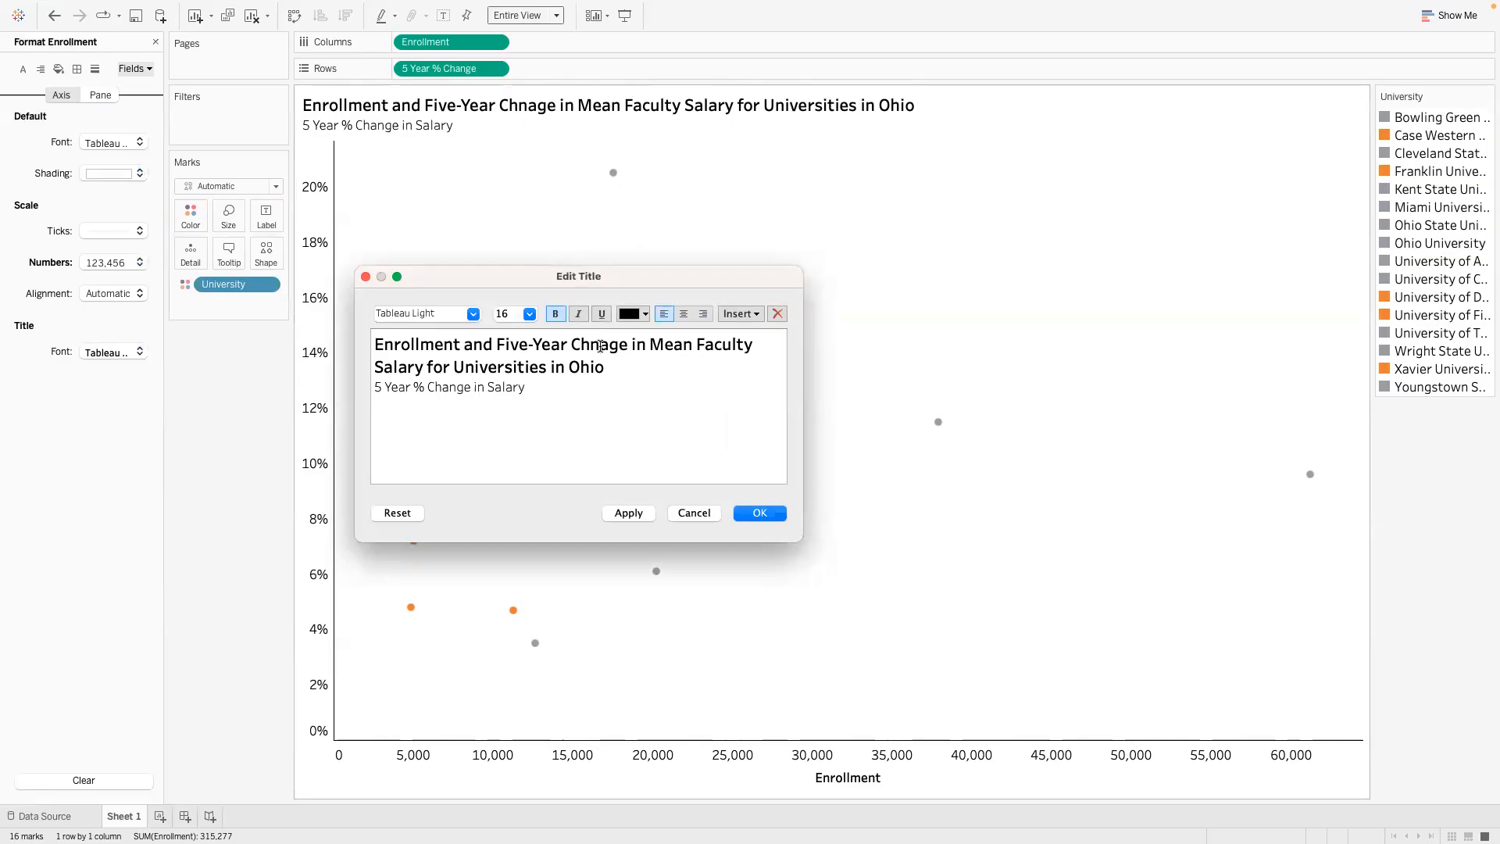
key("BackSpace")
type("n")
left_click(617, 514)
left_click(751, 512)
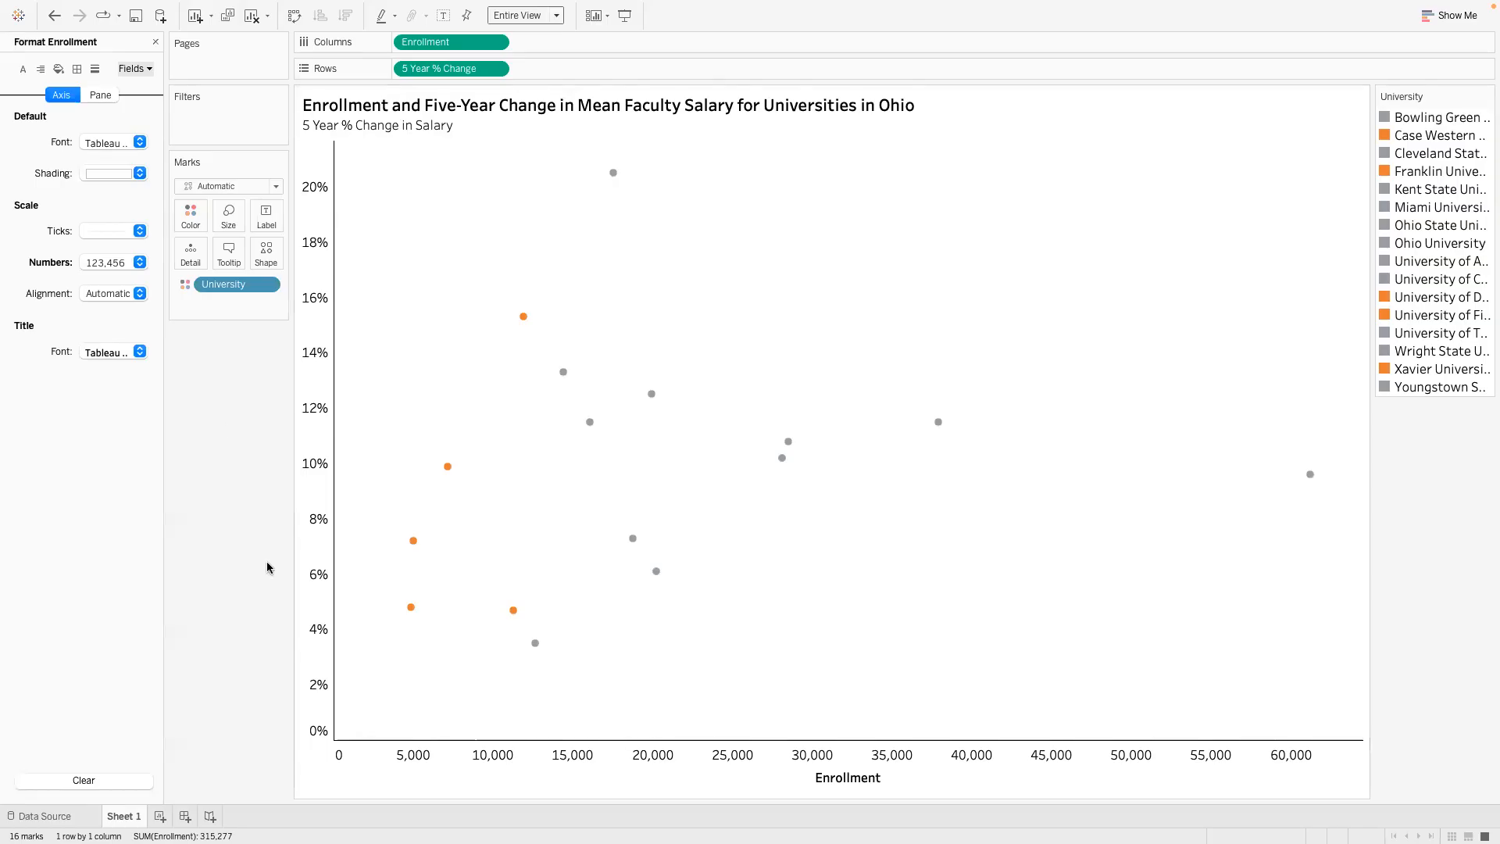
left_click(155, 41)
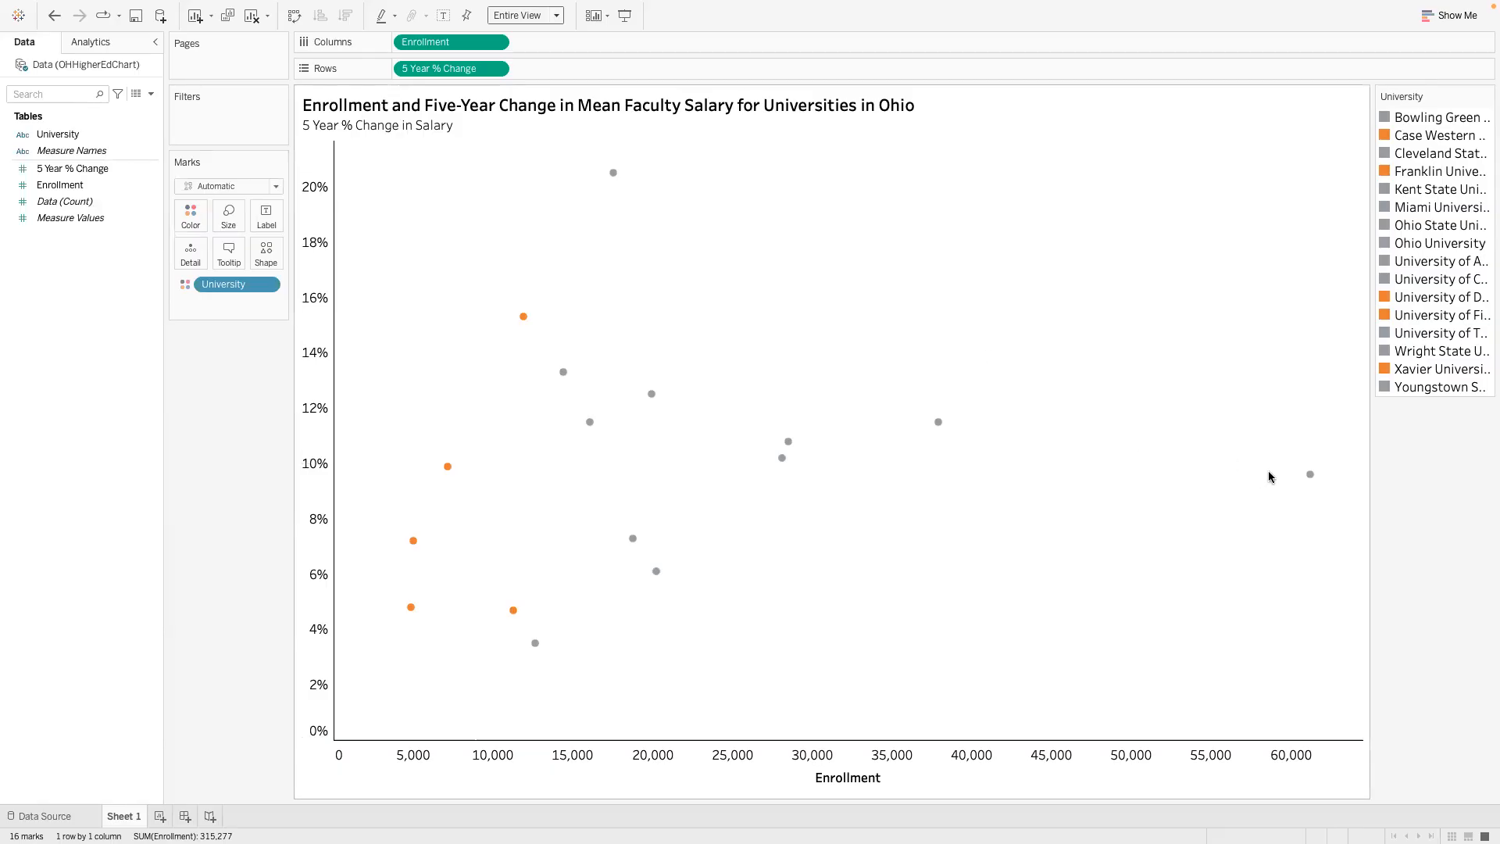
- Add a mark annotation to the Ohio State University point showing its University, 5 Year % Change and Enrollment fields
left_click(1310, 475)
right_click(1310, 476)
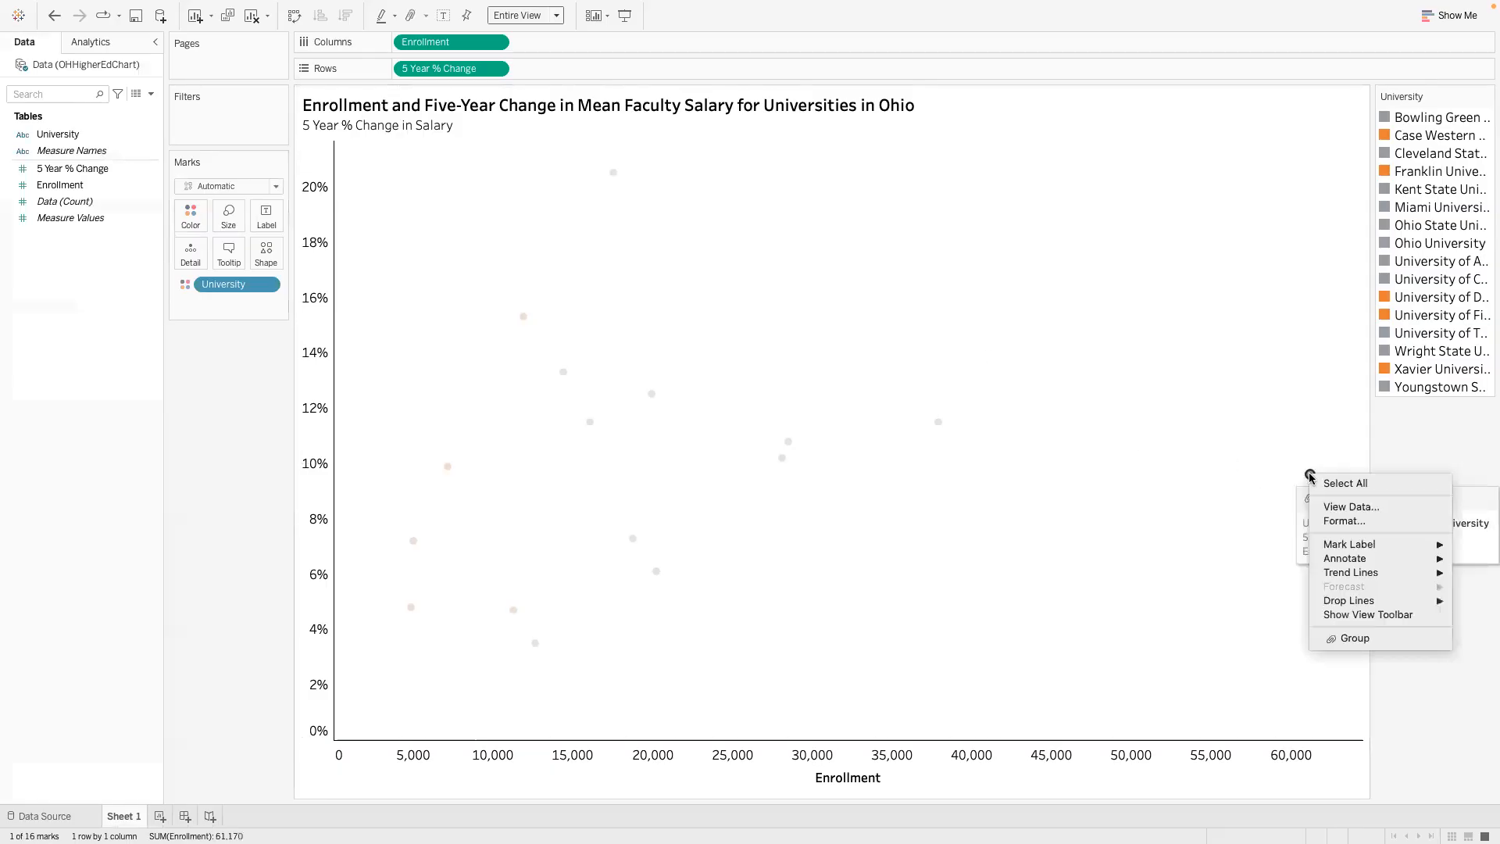
mouse_move(1341, 558)
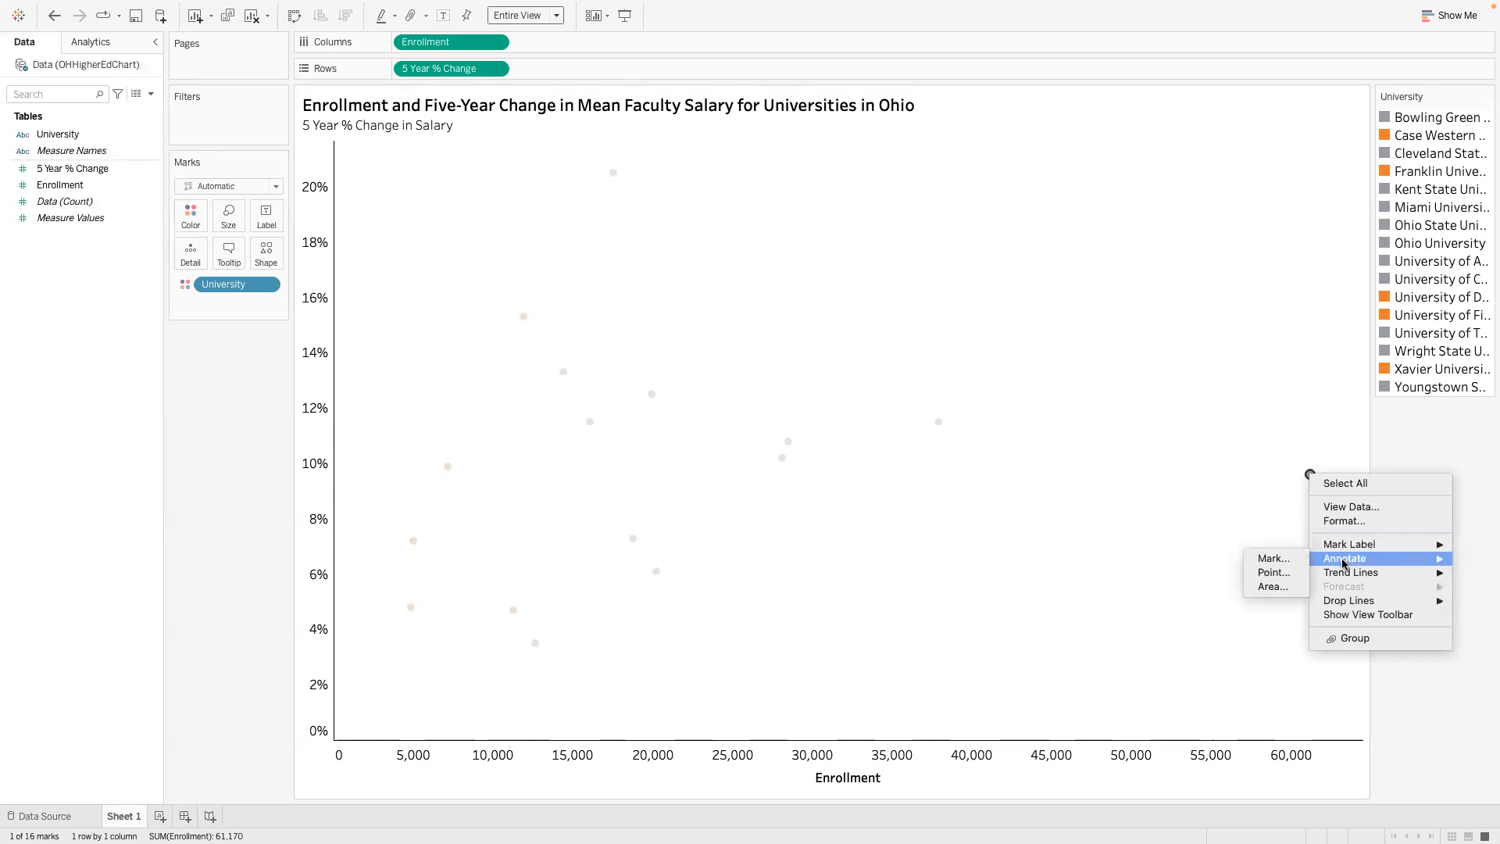
left_click(1300, 560)
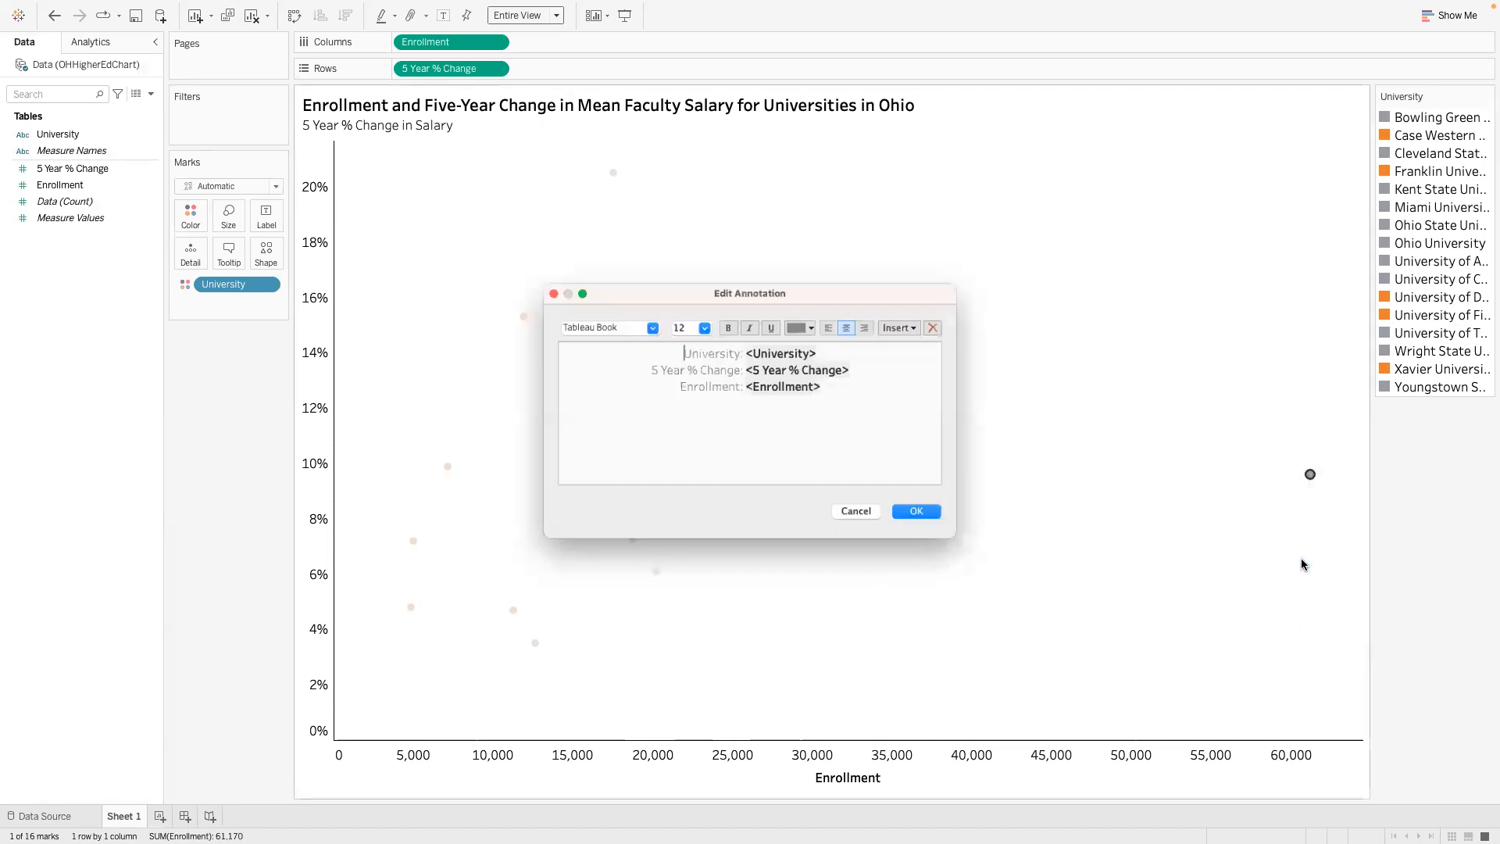
left_click(925, 521)
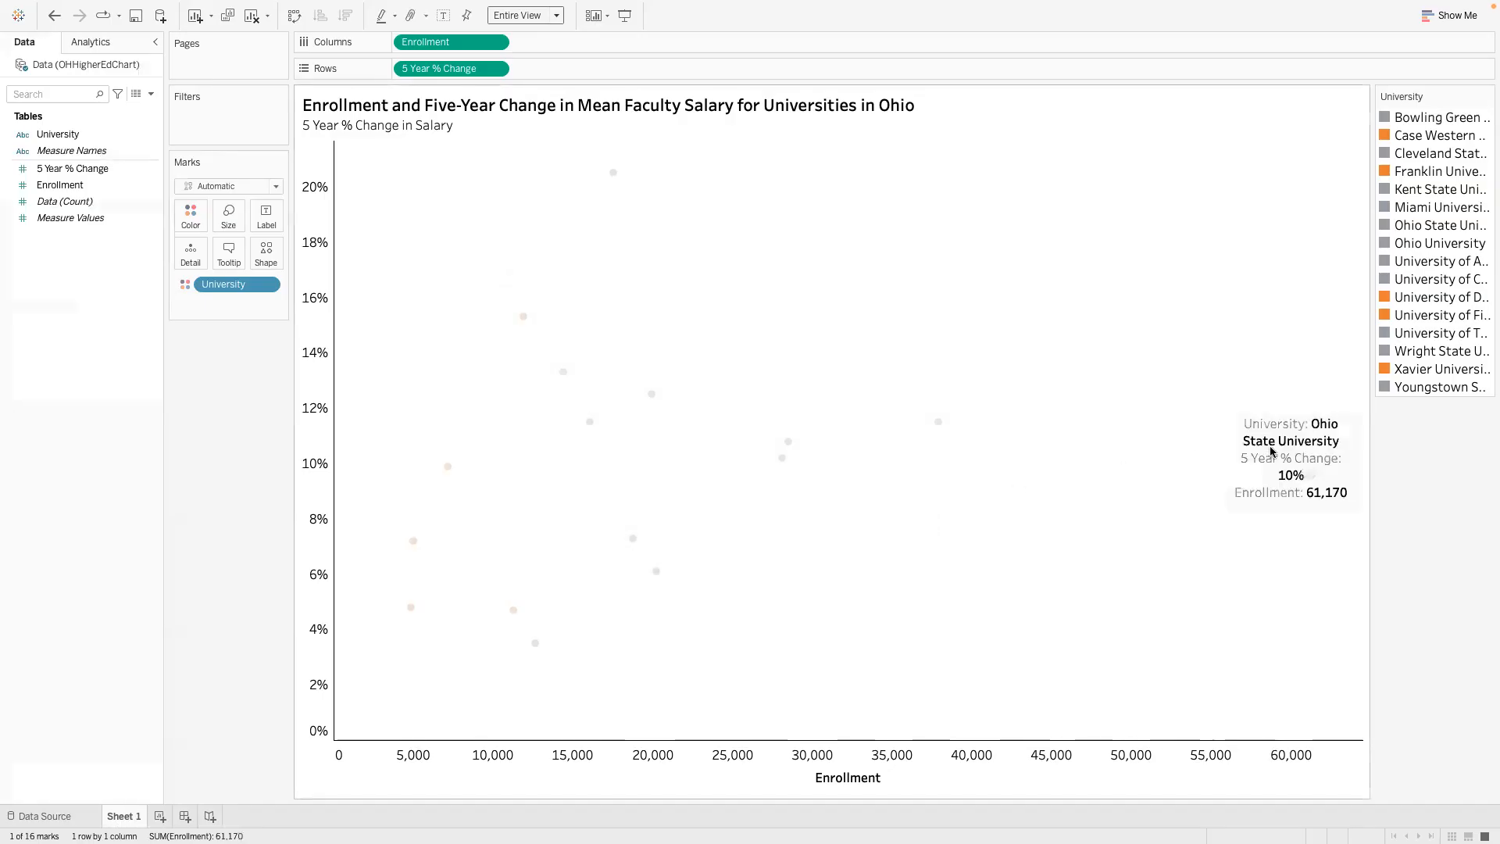
- Move the Ohio State University annotation above its point and widen its box so each field fits on one line
left_click(1255, 484)
left_click_drag(1263, 505, 1227, 385)
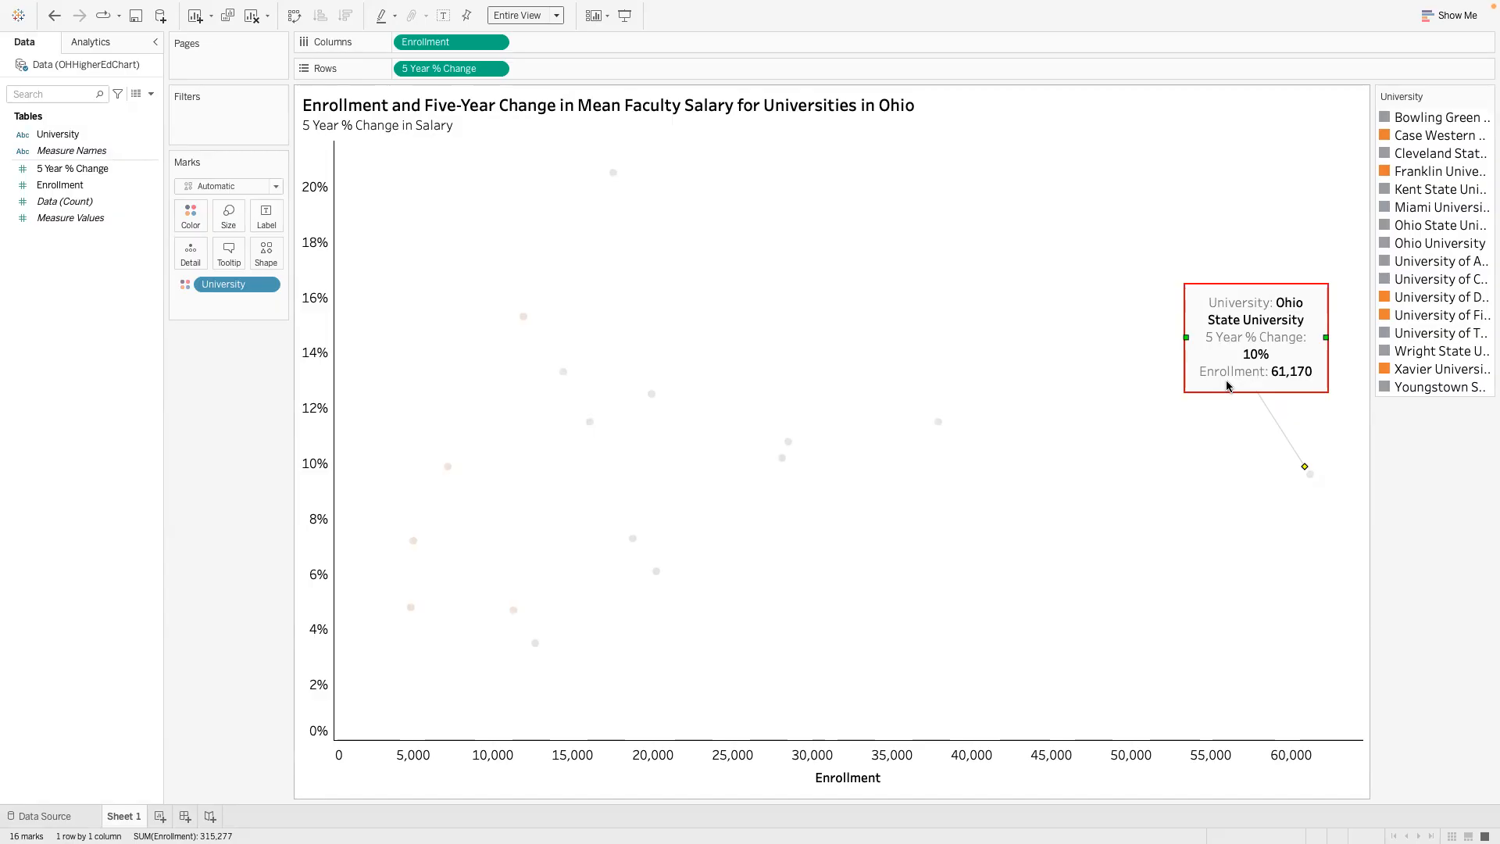
left_click_drag(1185, 338, 1114, 336)
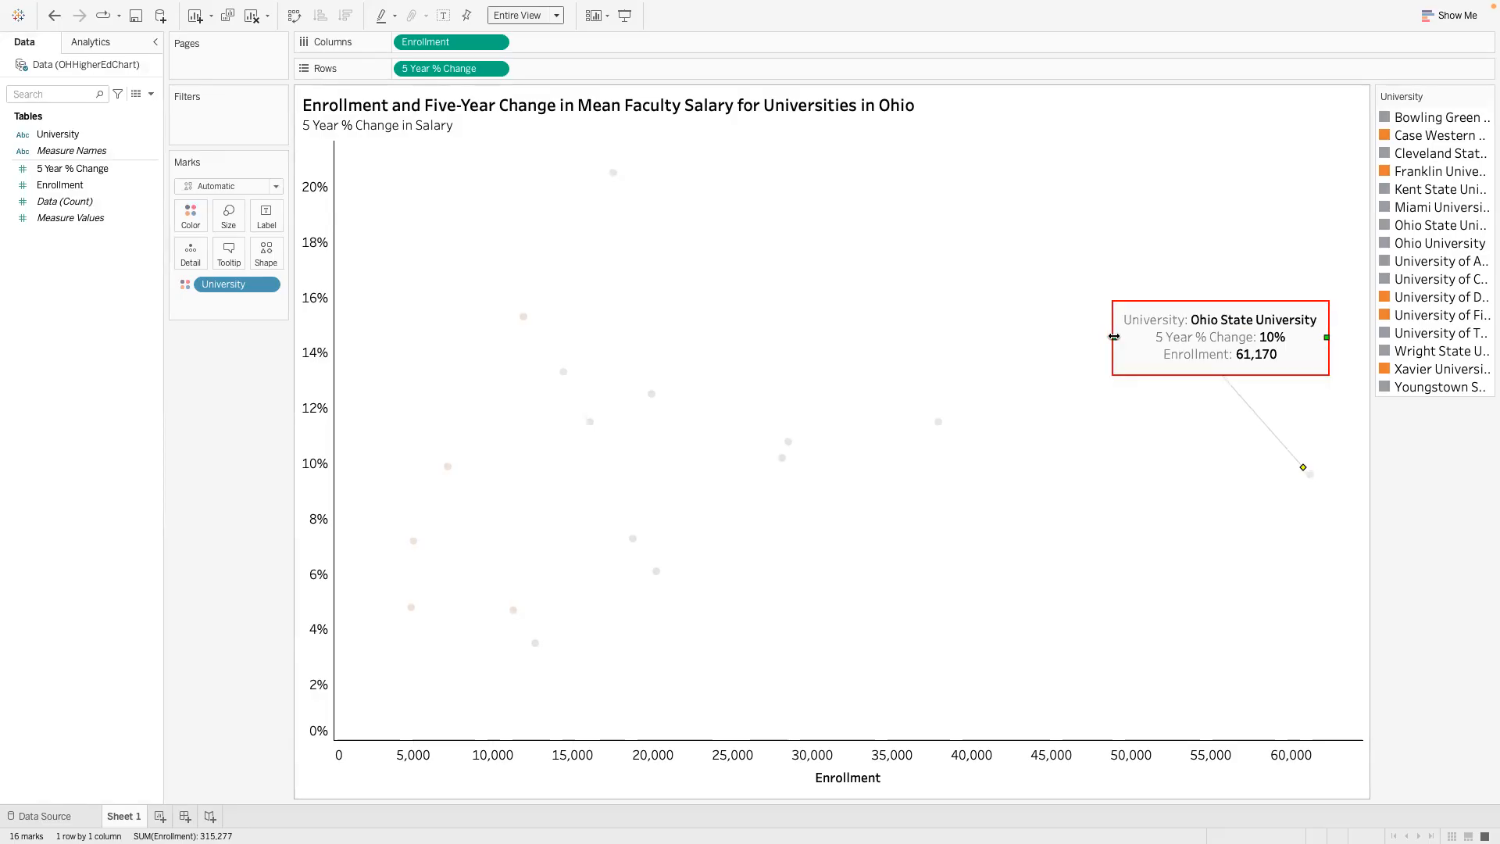
left_click(1311, 420)
- Format the Ohio State University annotation to take away the gray shading of its box
left_click(1281, 361)
right_click(1299, 350)
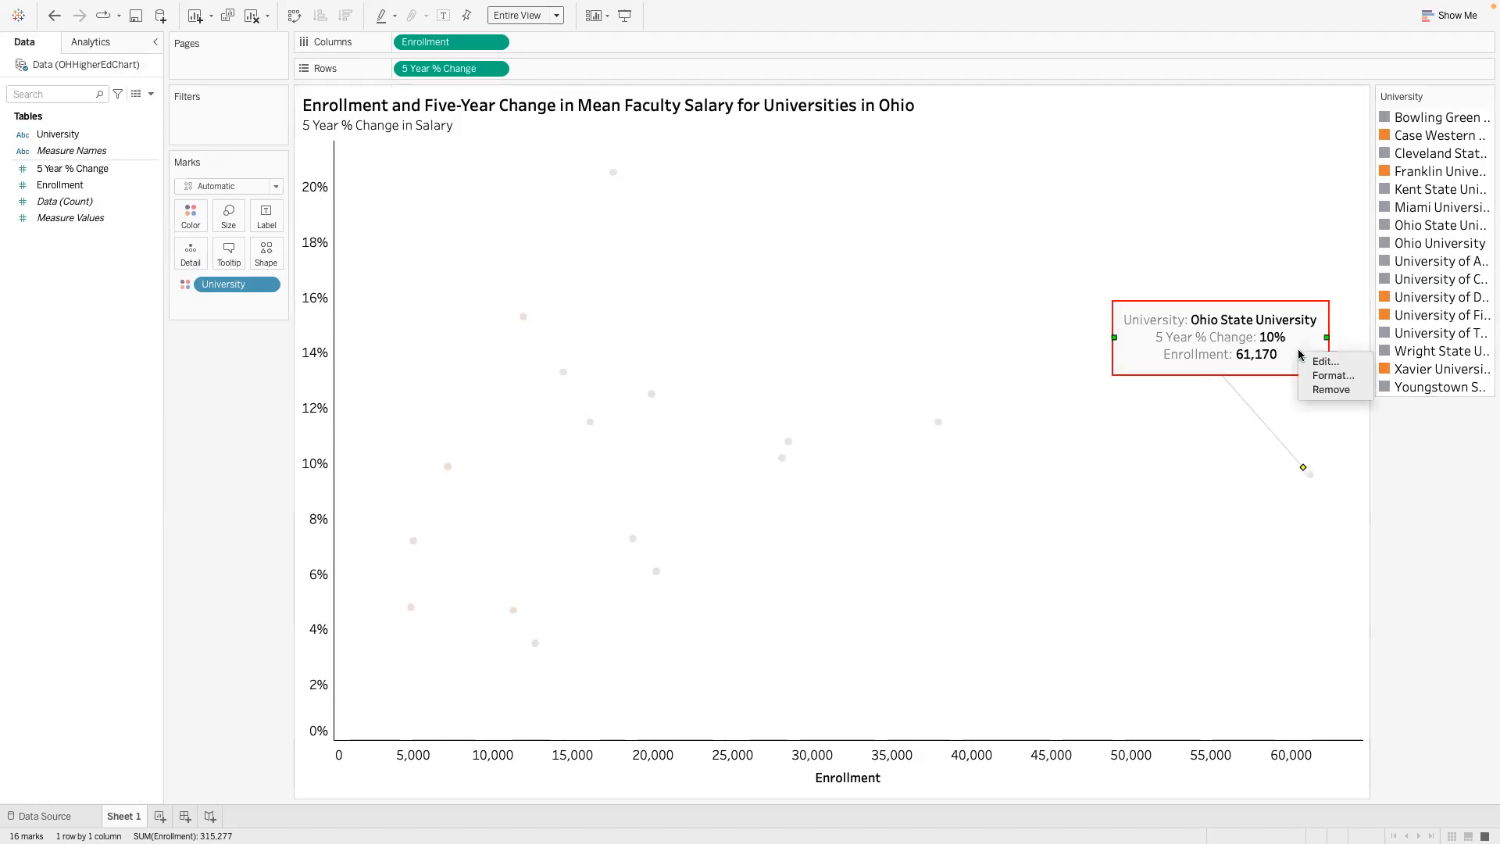
left_click(1352, 436)
left_click(1328, 422)
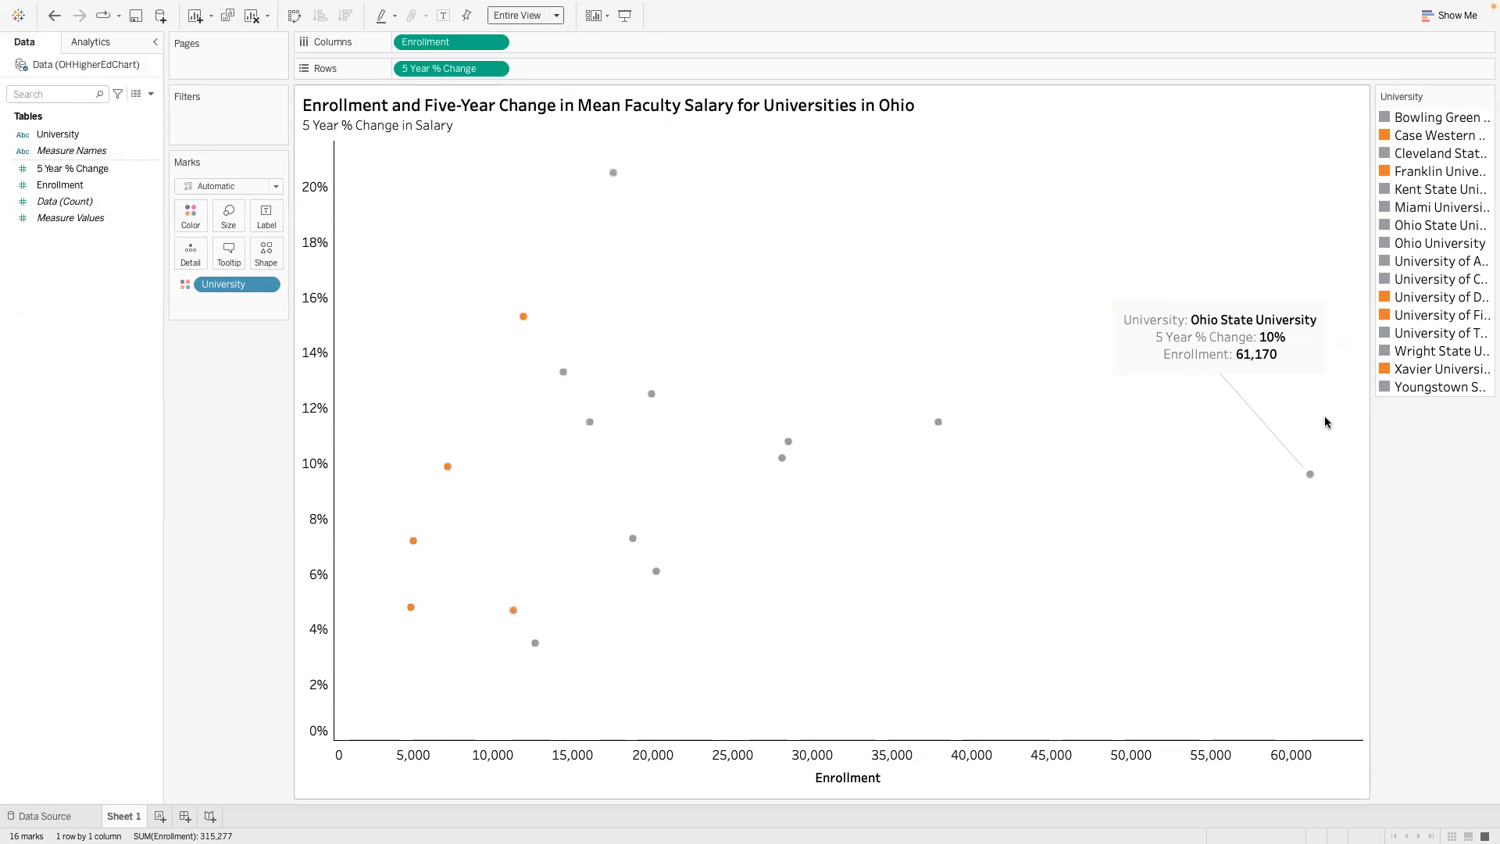
left_click(1296, 359)
right_click(1303, 356)
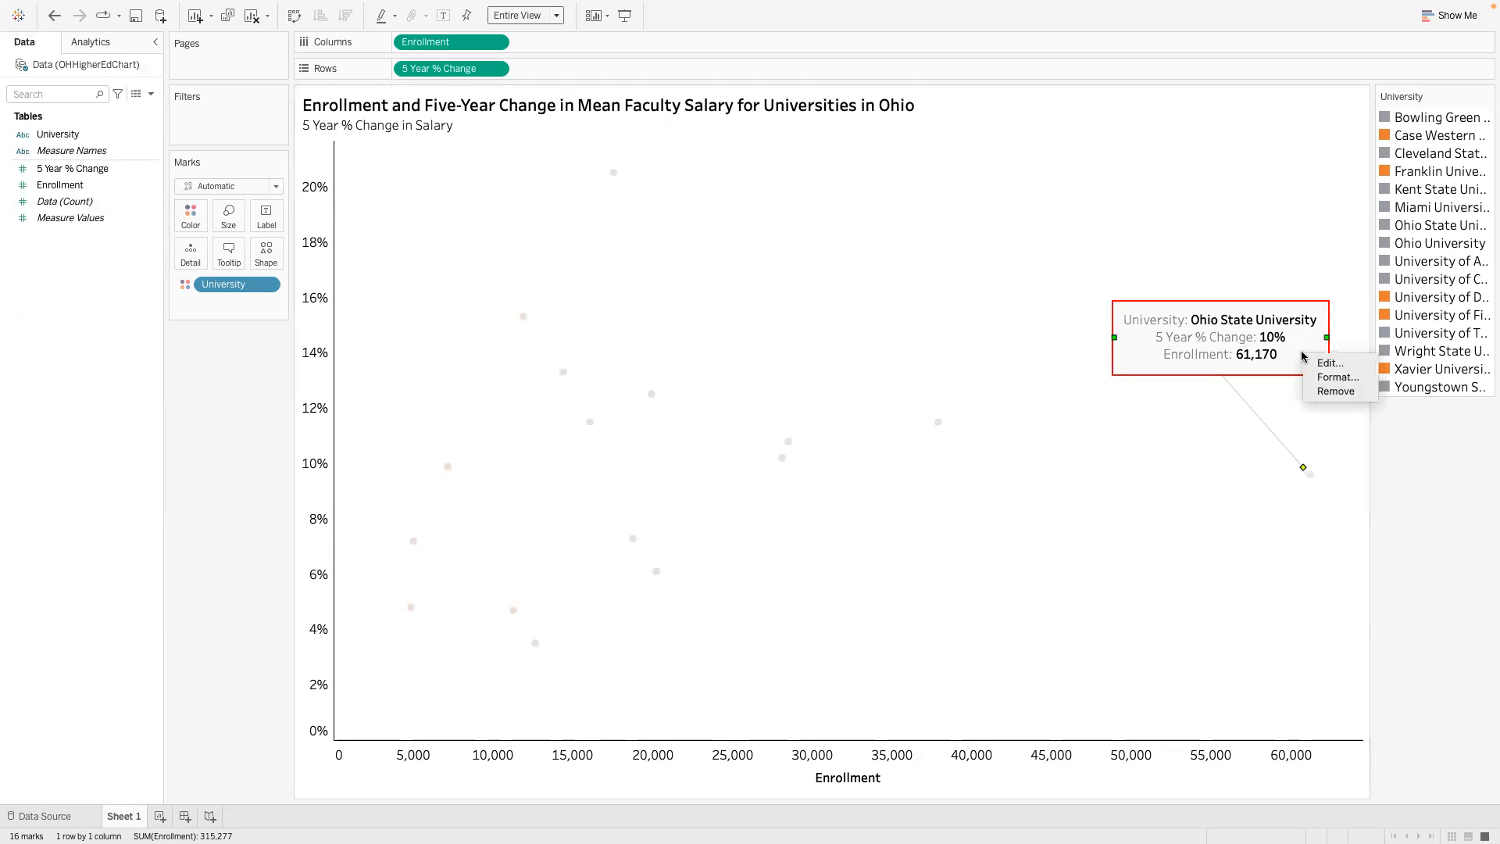
left_click(1335, 378)
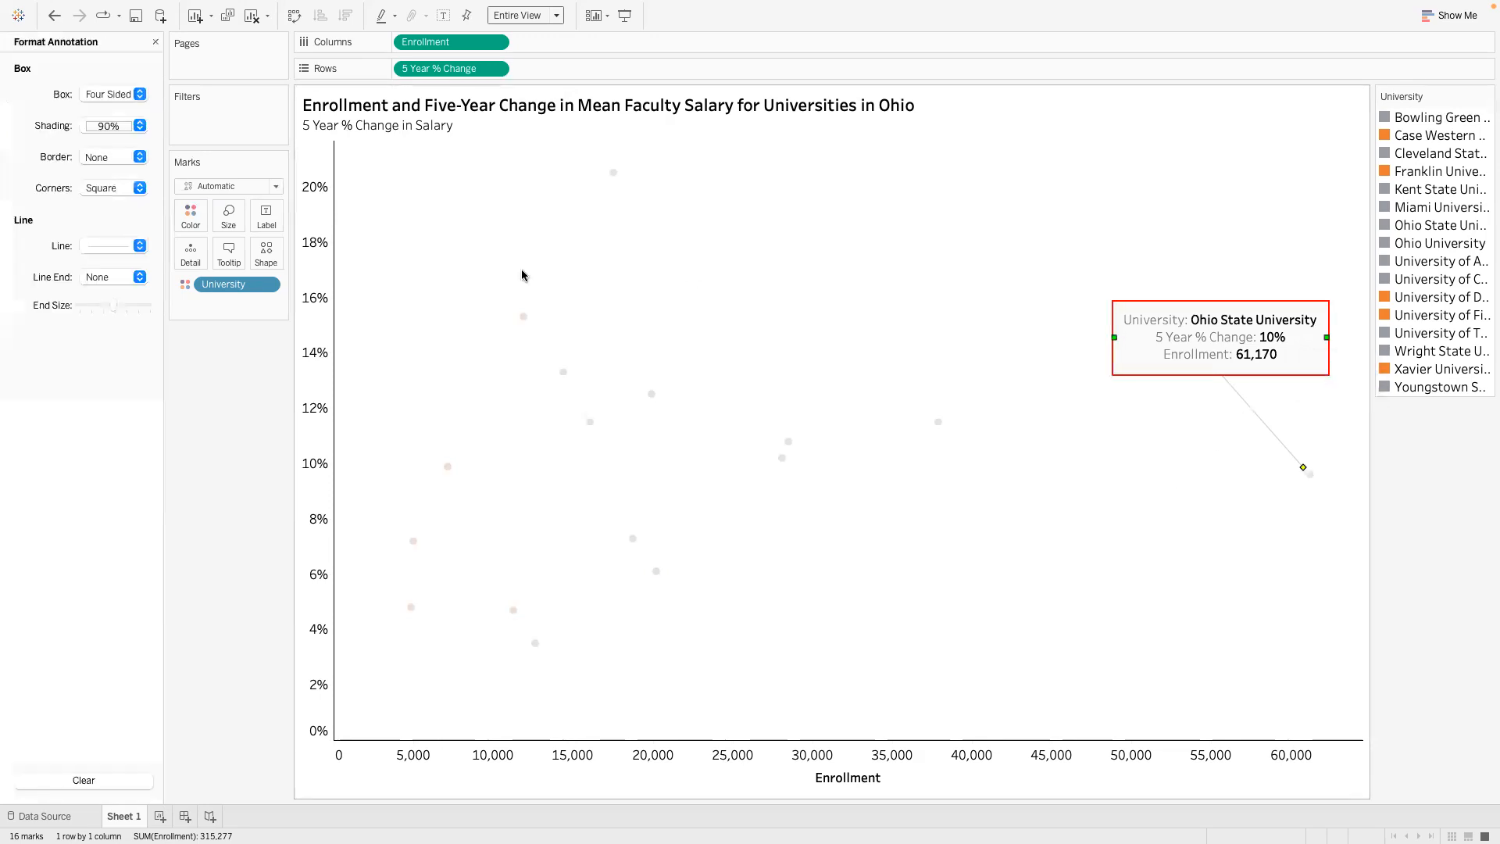
left_click(139, 125)
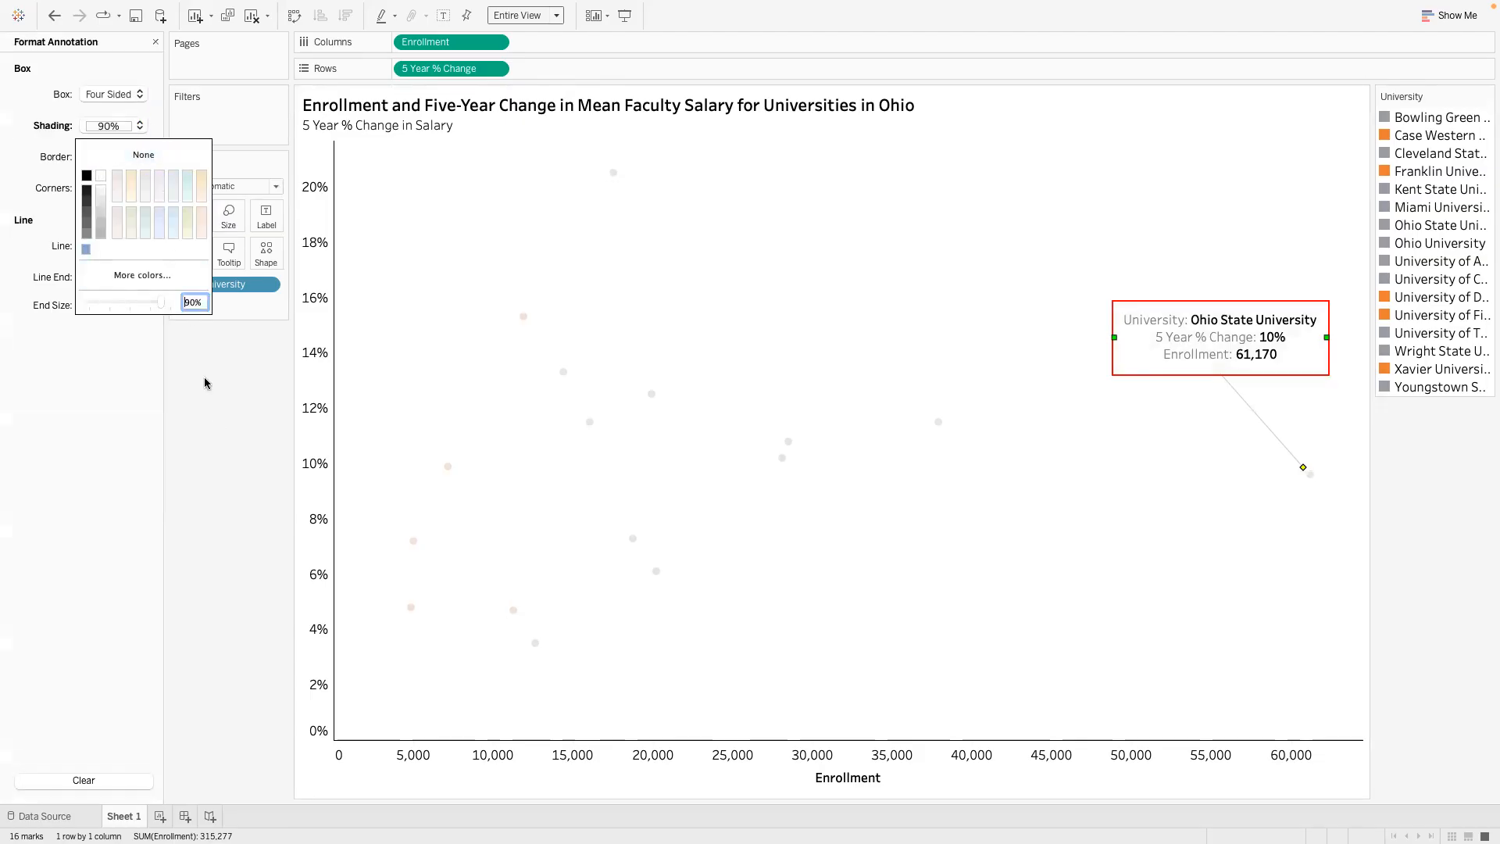
left_click(539, 388)
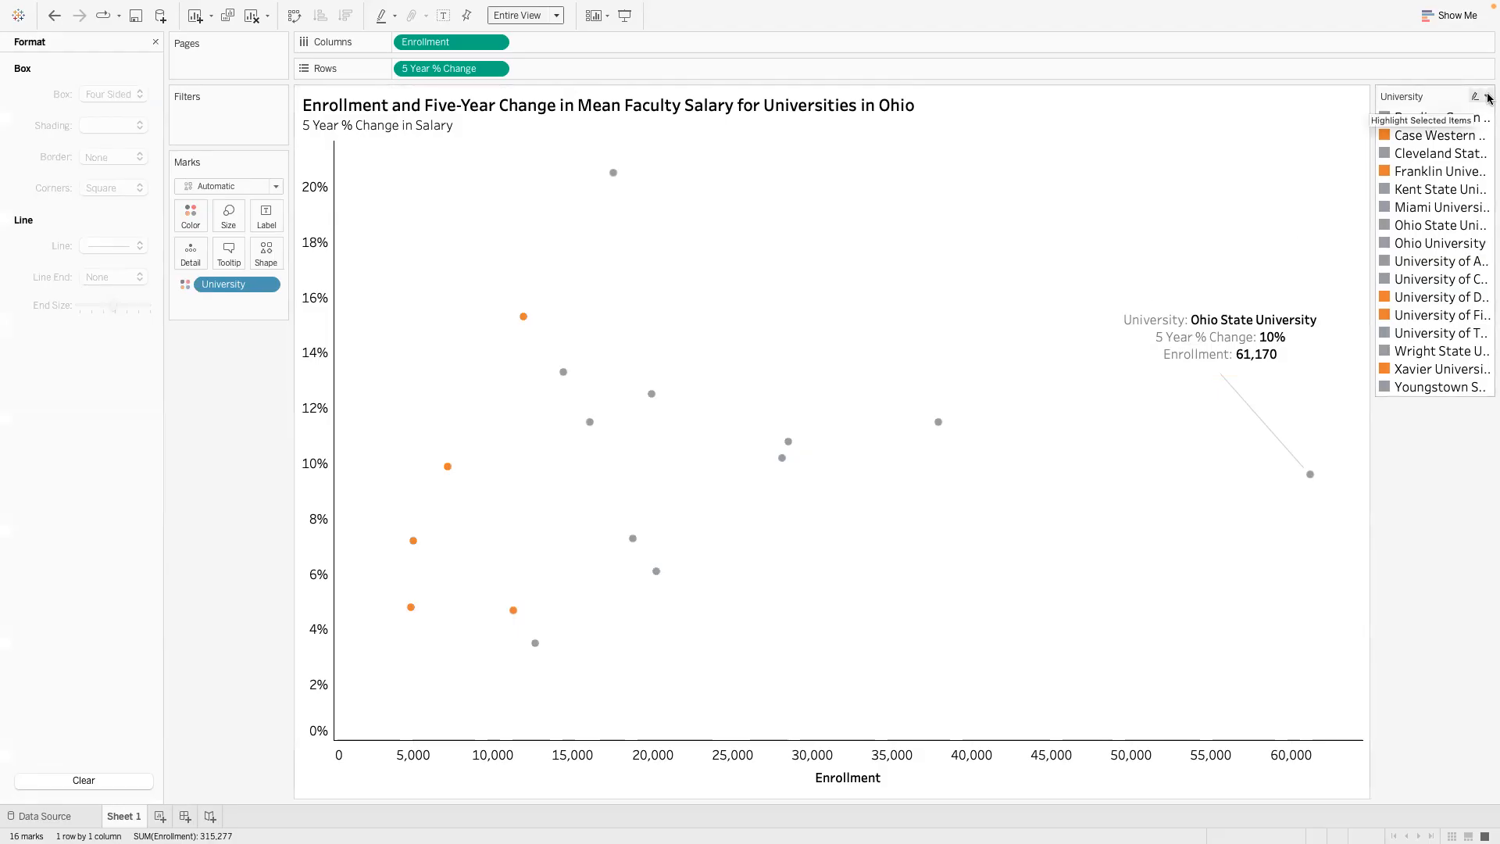
- Hide the University color legend card beside the chart
left_click(1486, 97)
left_click(1386, 216)
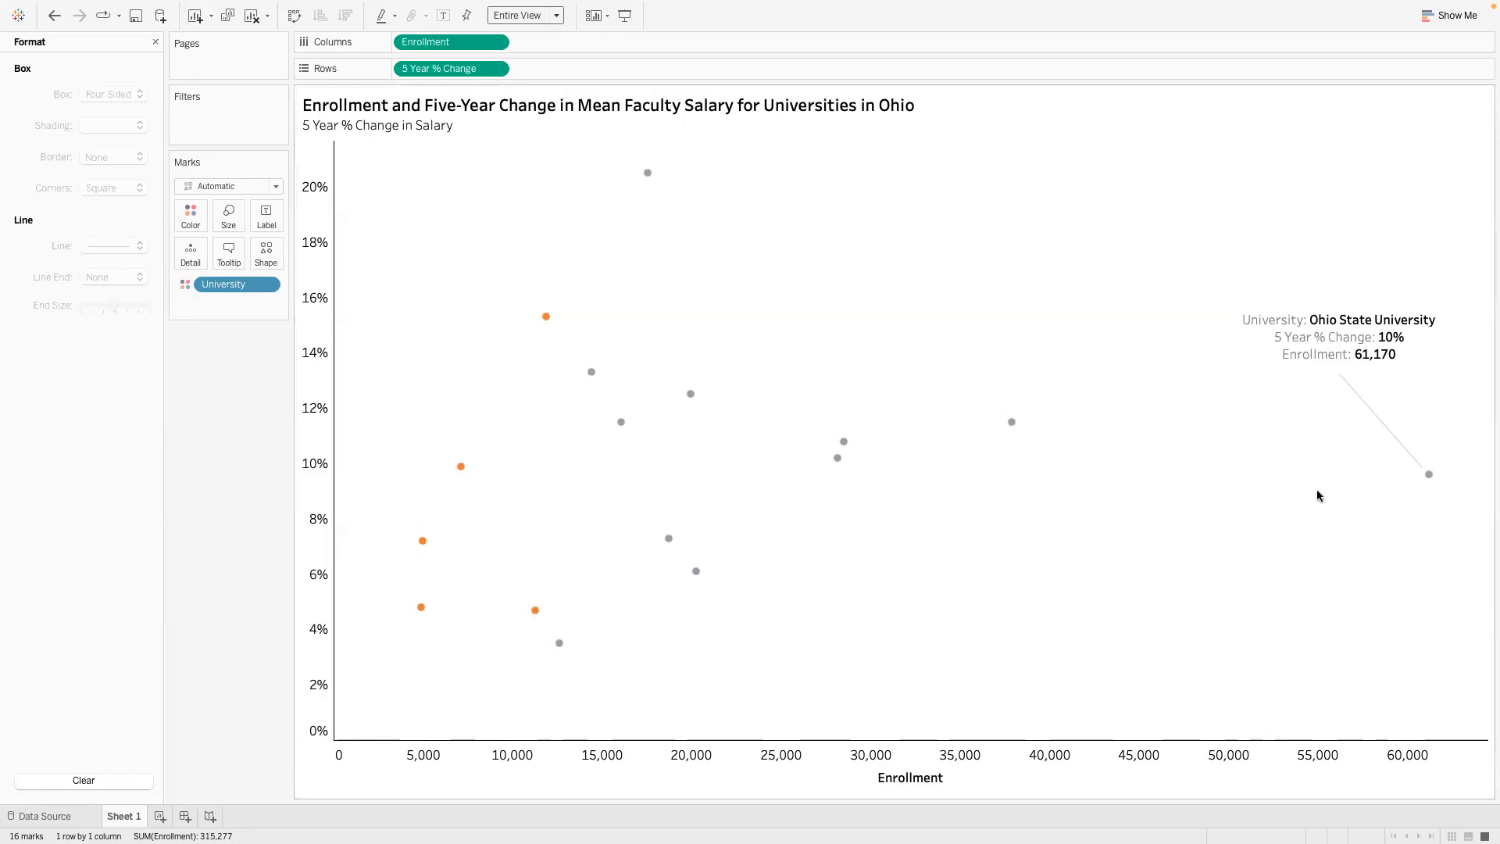
- Examine the details of individual points and reread in PowerPoint the assignment question on what the private-university information tells
mouse_move(1433, 477)
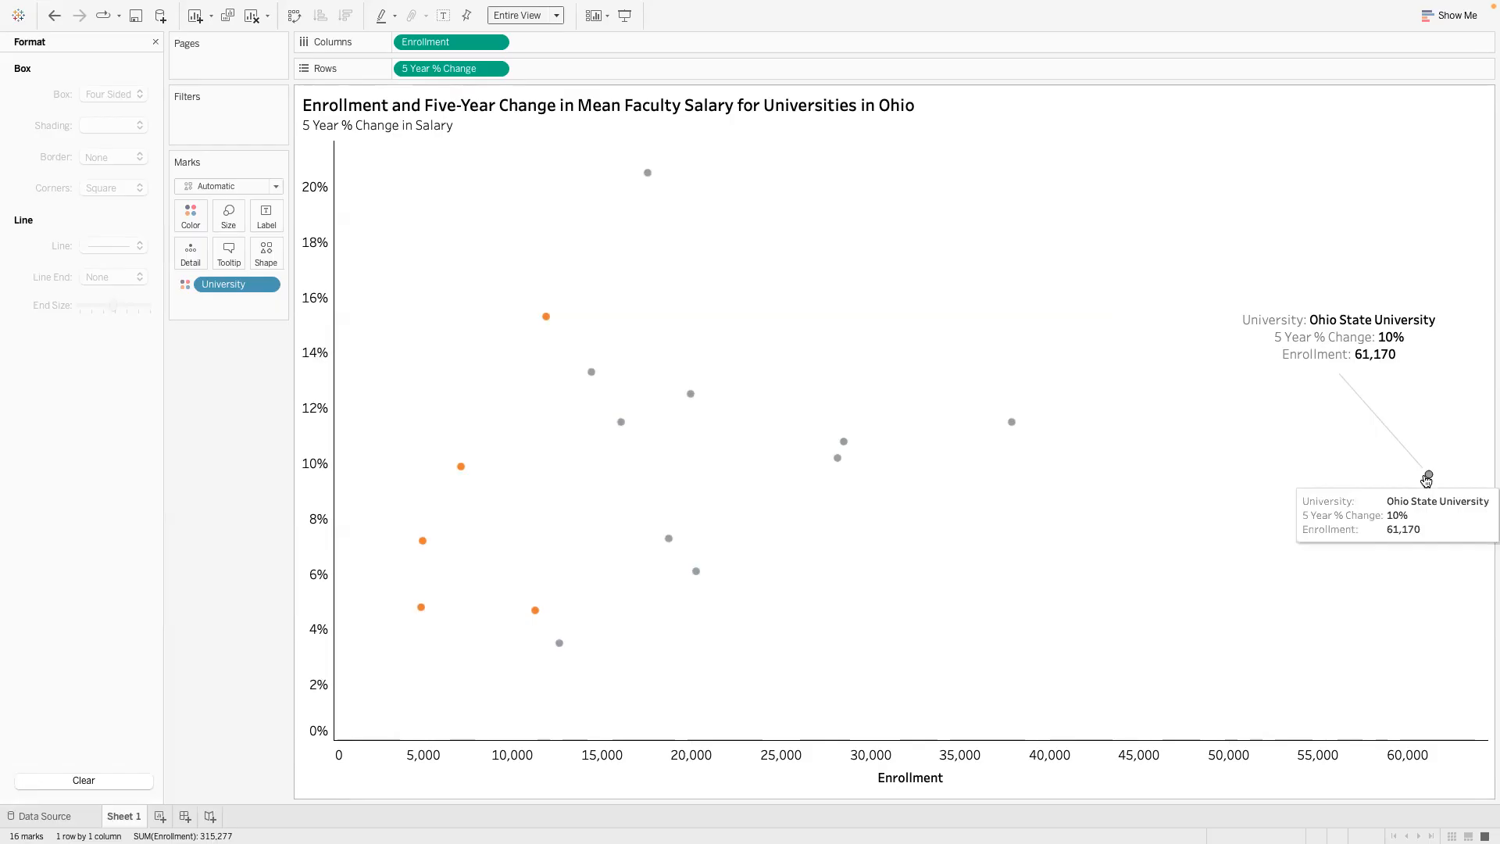
mouse_move(652, 177)
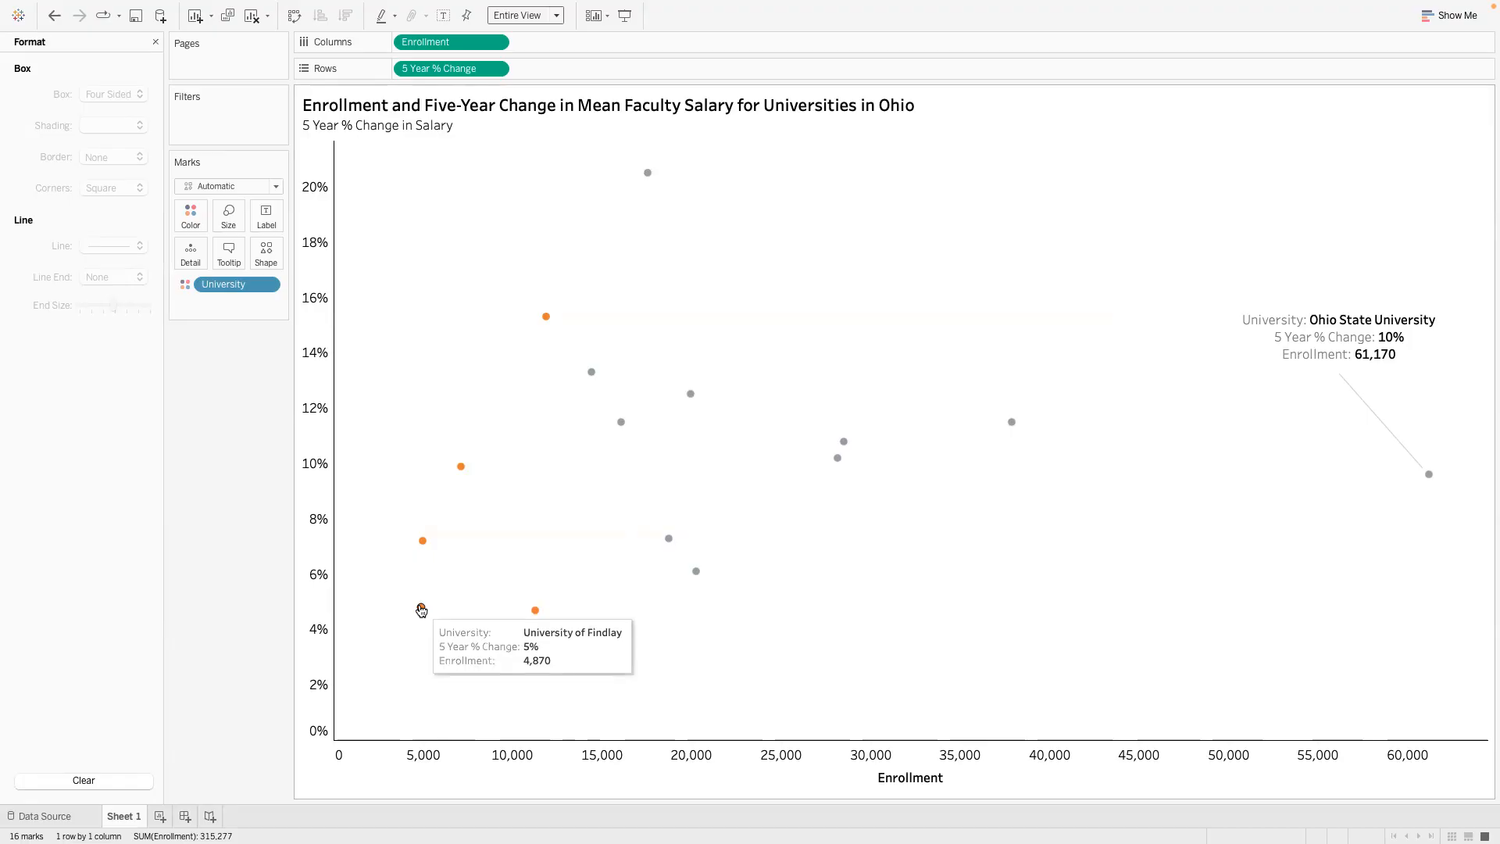
key("ctrl+Left")
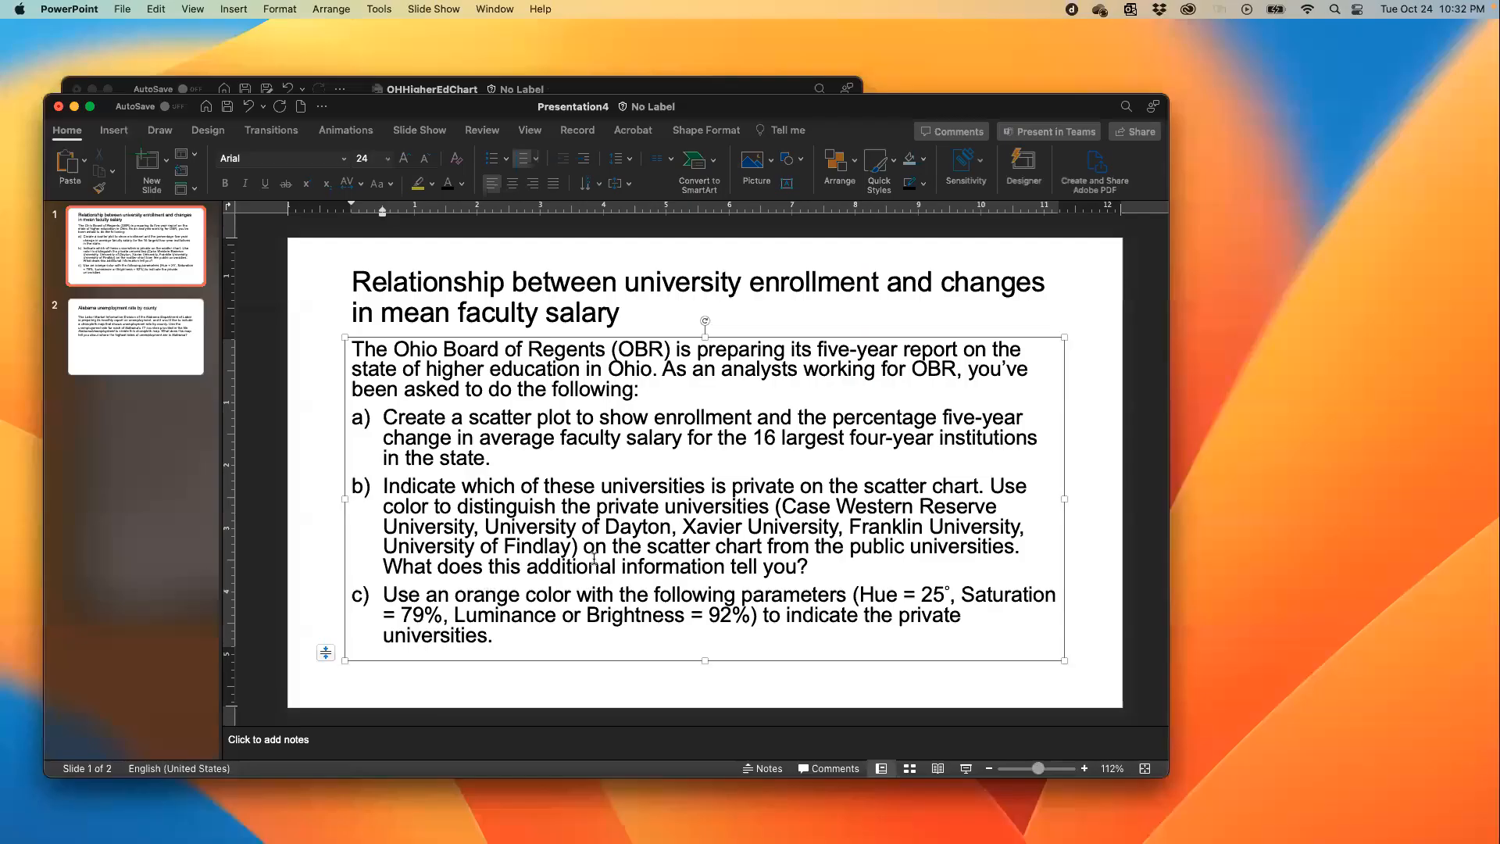
left_click_drag(805, 565, 407, 568)
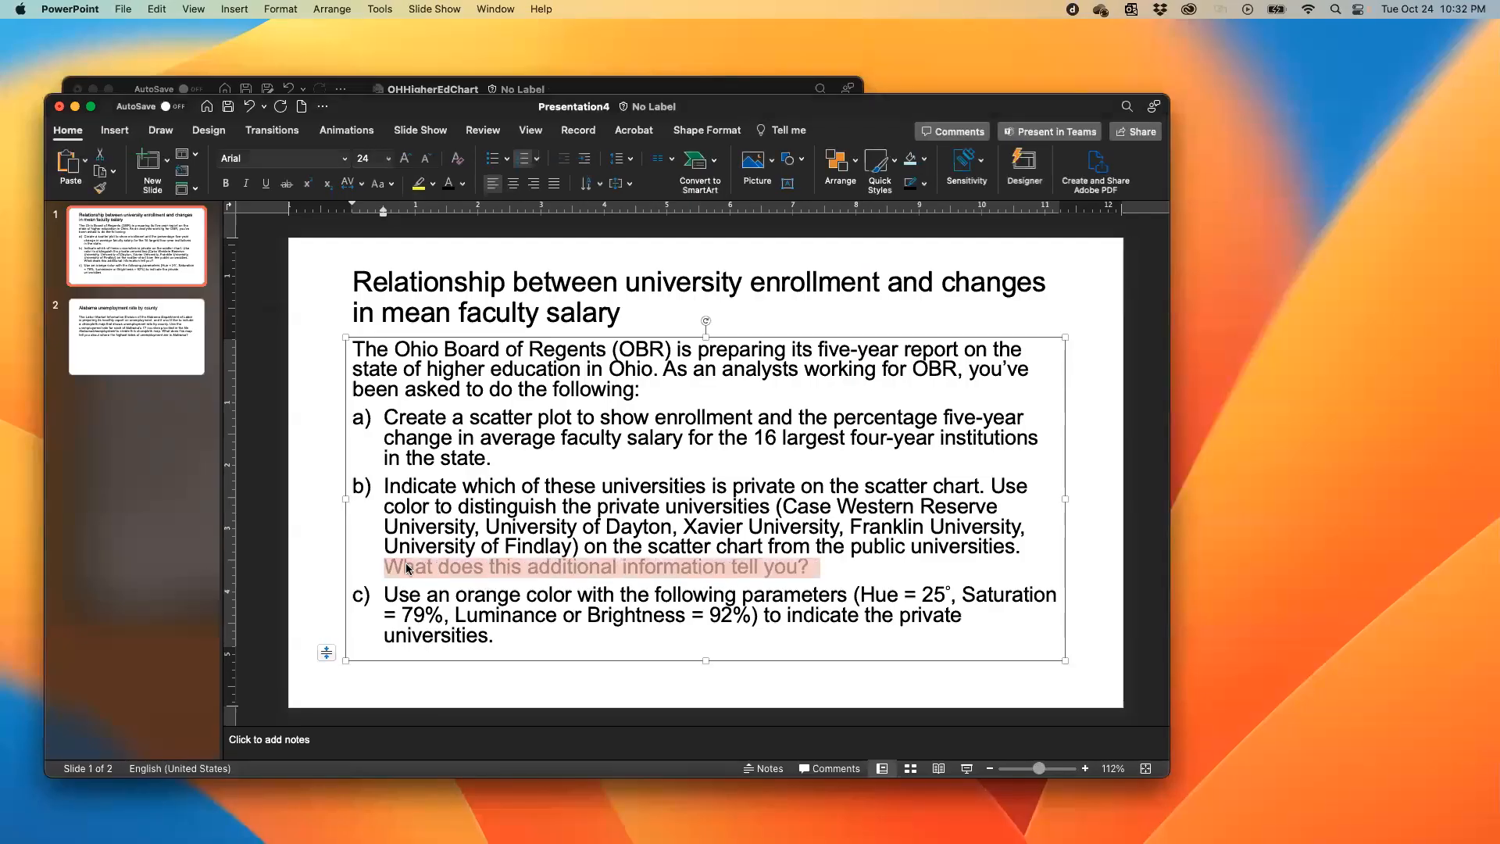
key("ctrl+Right")
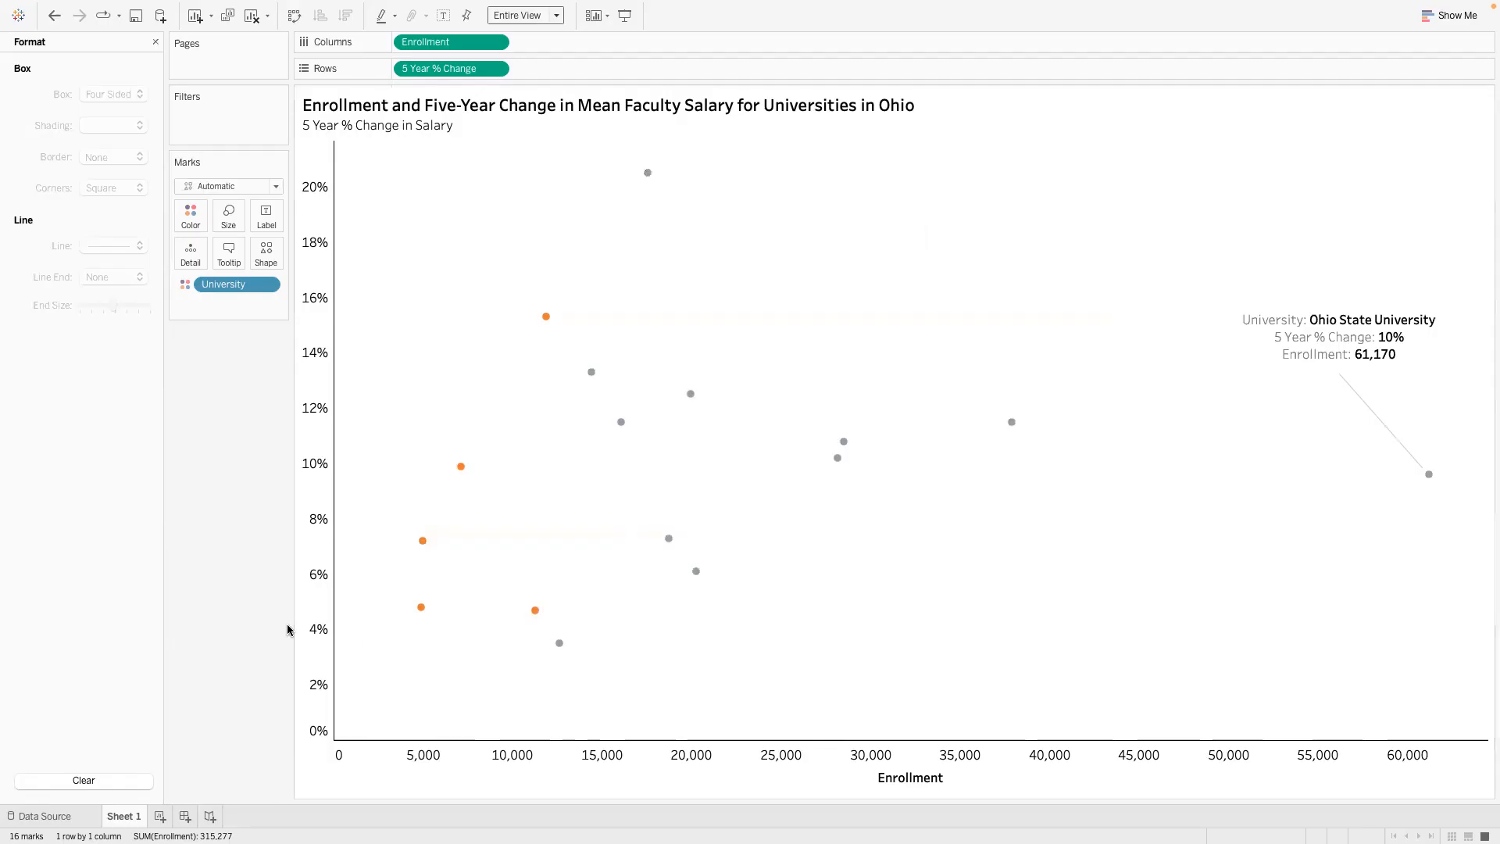
mouse_move(416, 552)
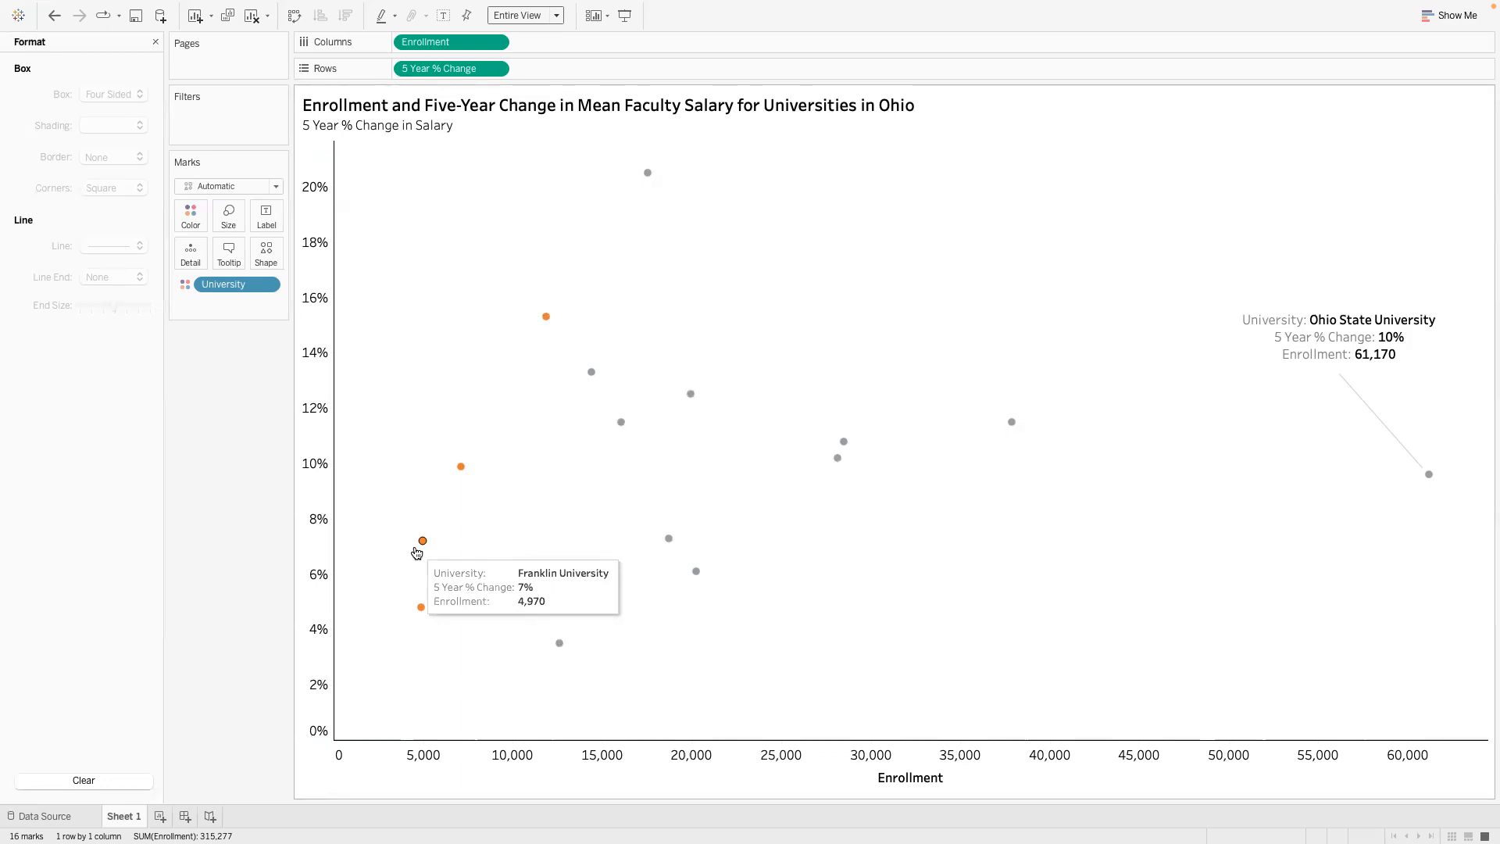
- Add the line "Yellow denotes private university and grey" below the main title in the chart title
double_click(912, 106)
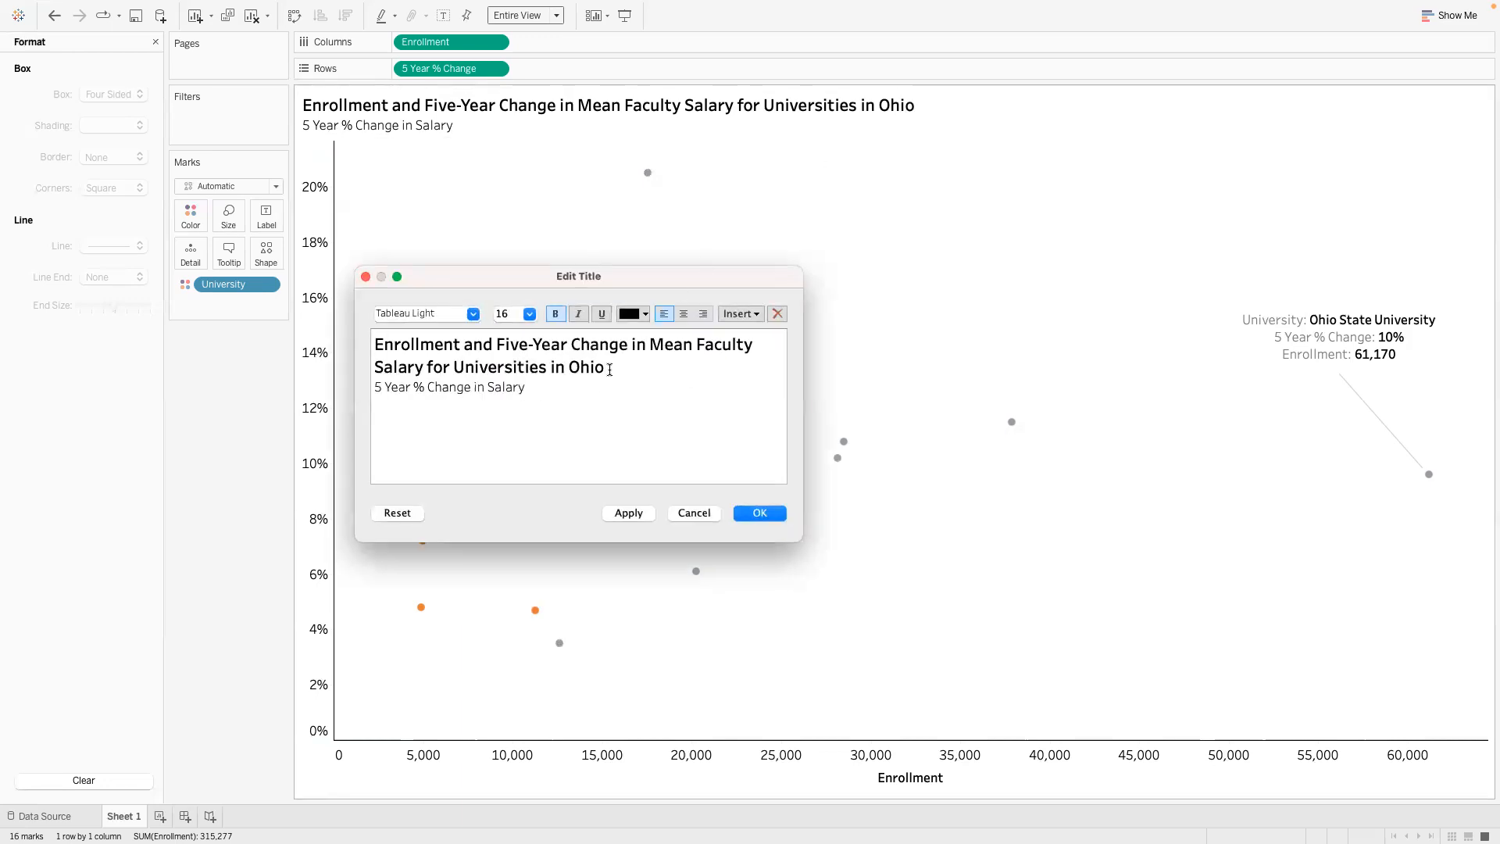
key("Return")
type("Yellow denotes")
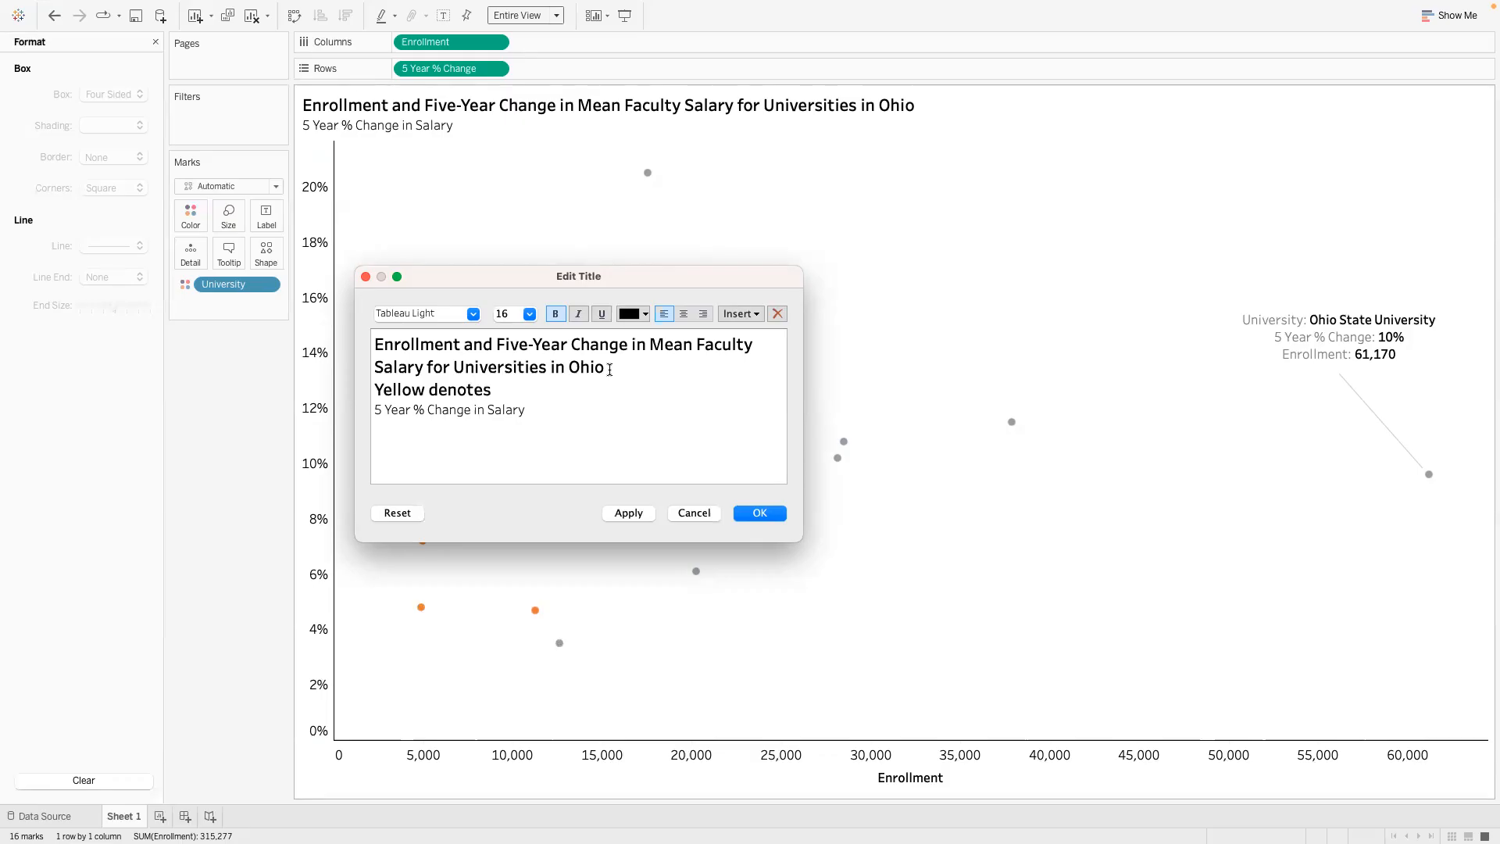
type(" private university")
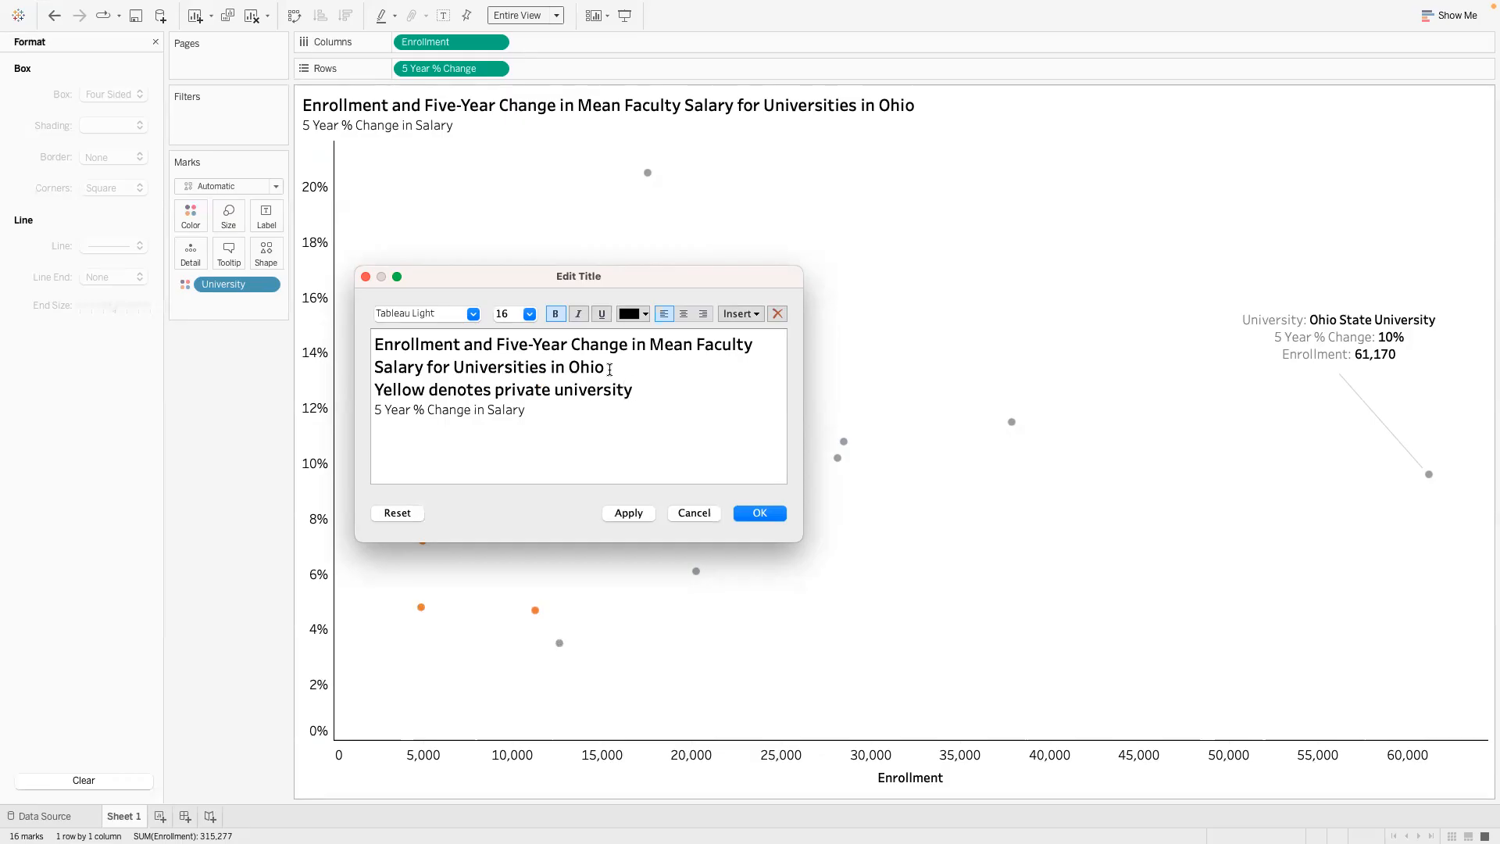
type(" and grey")
- Reword the added title line to "Yellow color = private university and Grey"
left_click_drag(491, 391, 432, 385)
type("=")
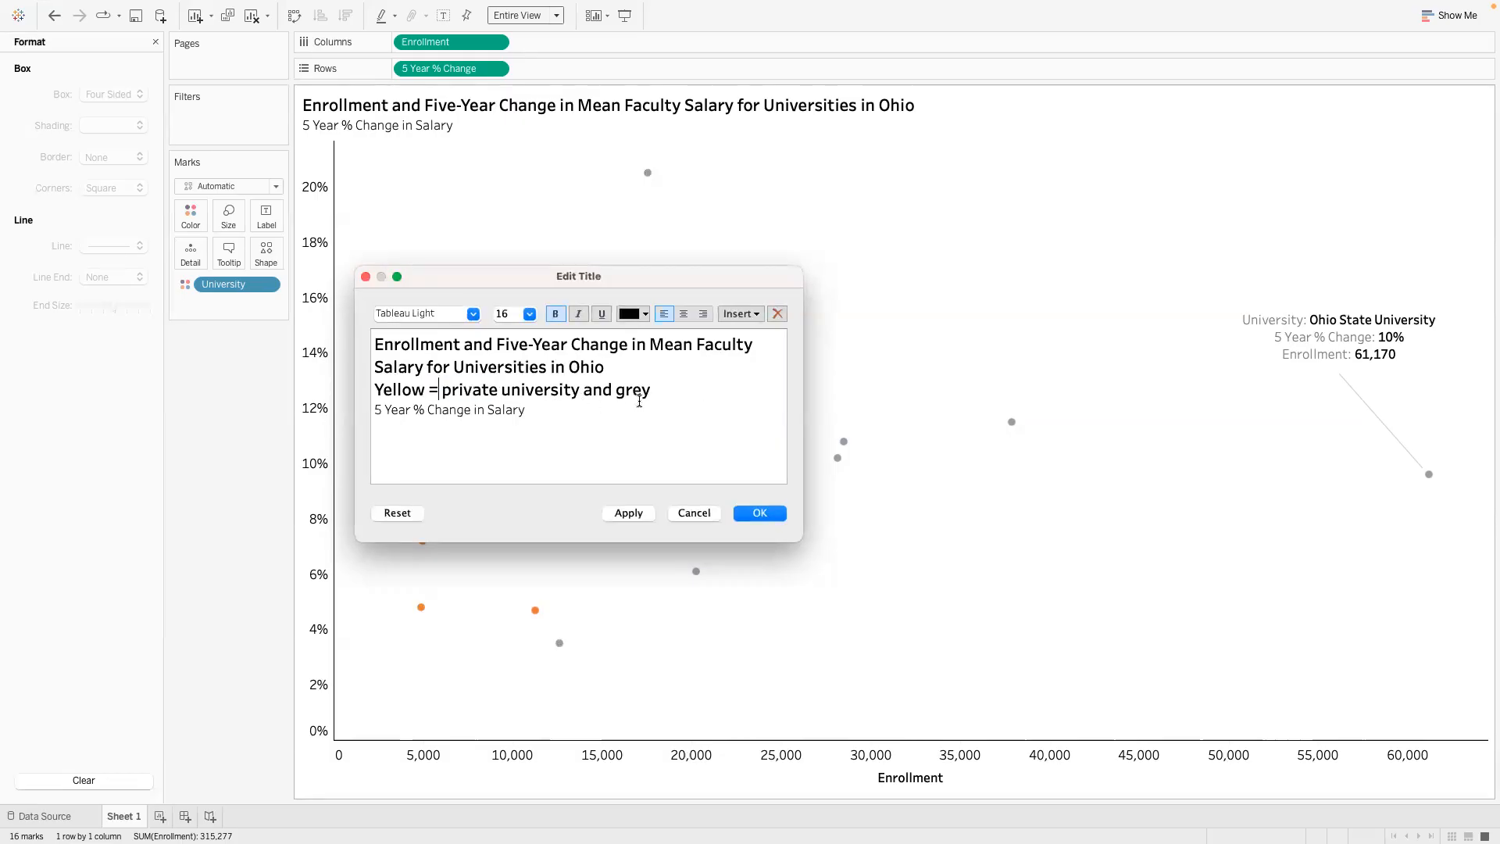
left_click(665, 388)
left_click(625, 390)
key("BackSpace")
type("G")
left_click(429, 390)
type("color")
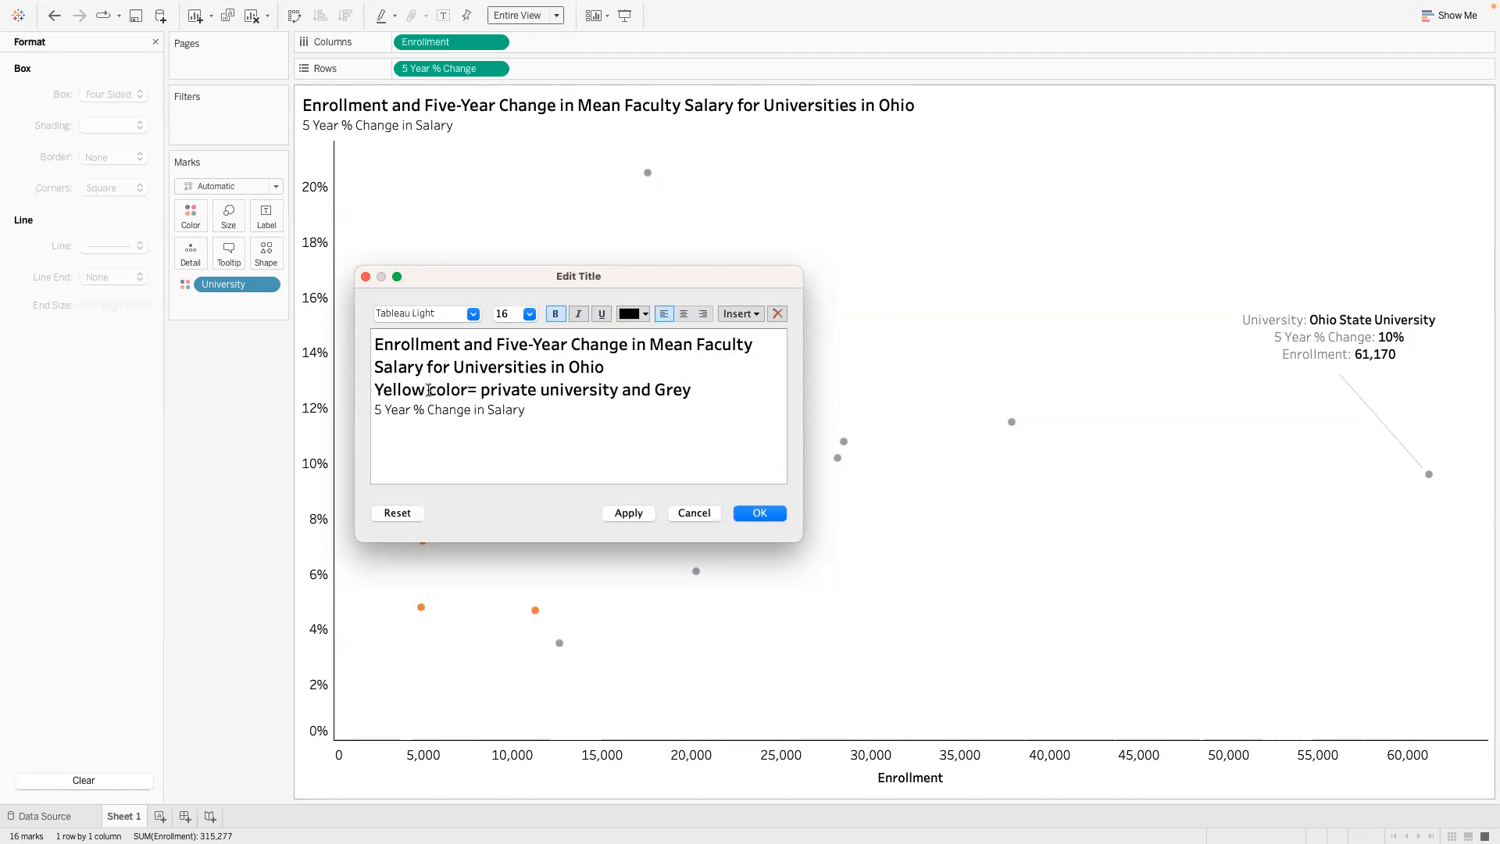
- Insert a blank line above "5 Year % Change in Salary" and complete the color key line with "= Public University"
left_click(374, 410)
key("Return")
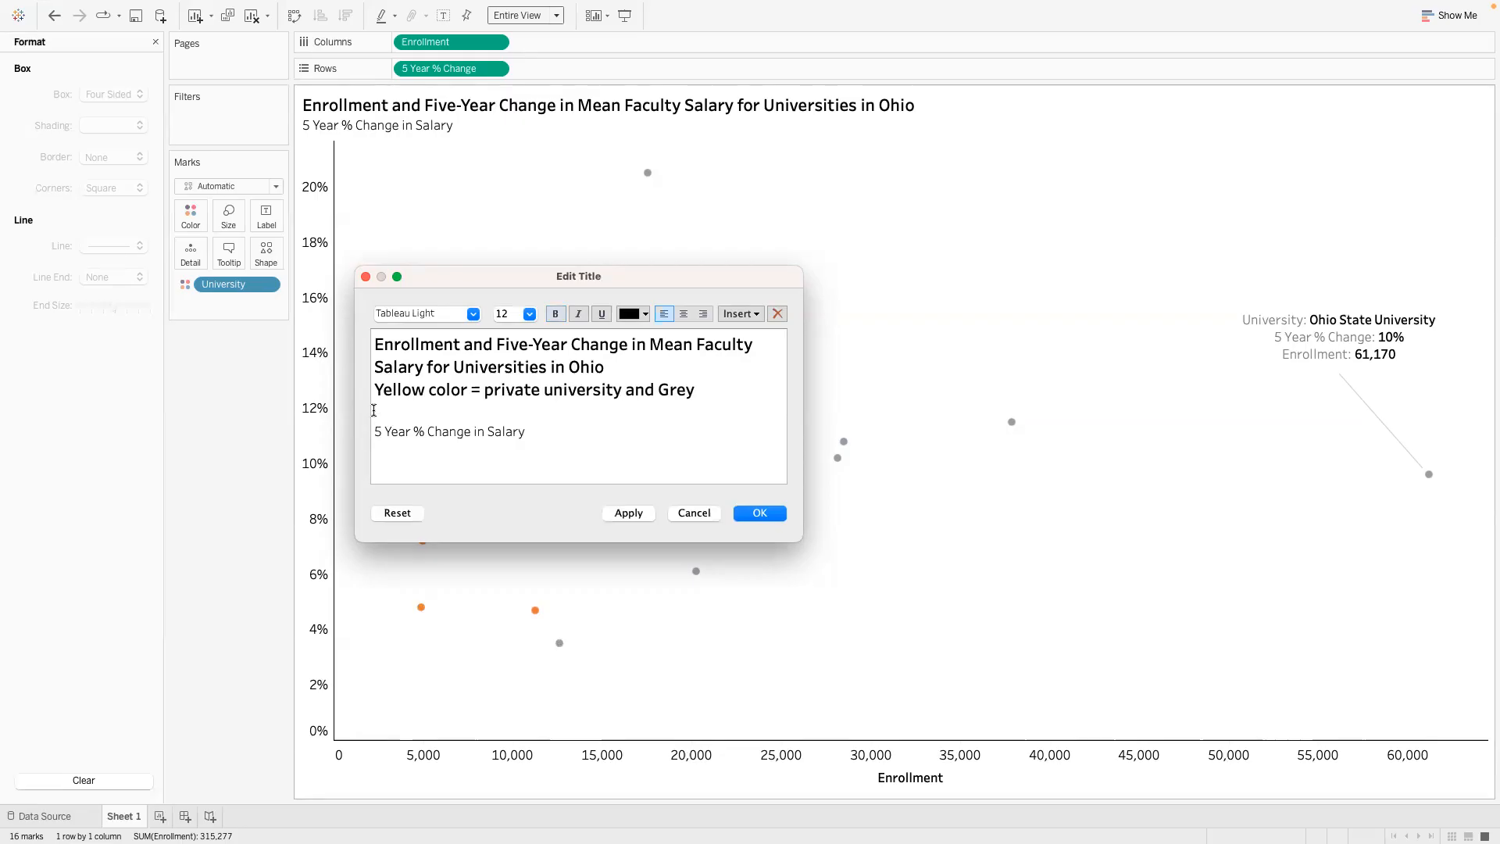
left_click(694, 390)
type("= z")
key("BackSpace")
type("Public University")
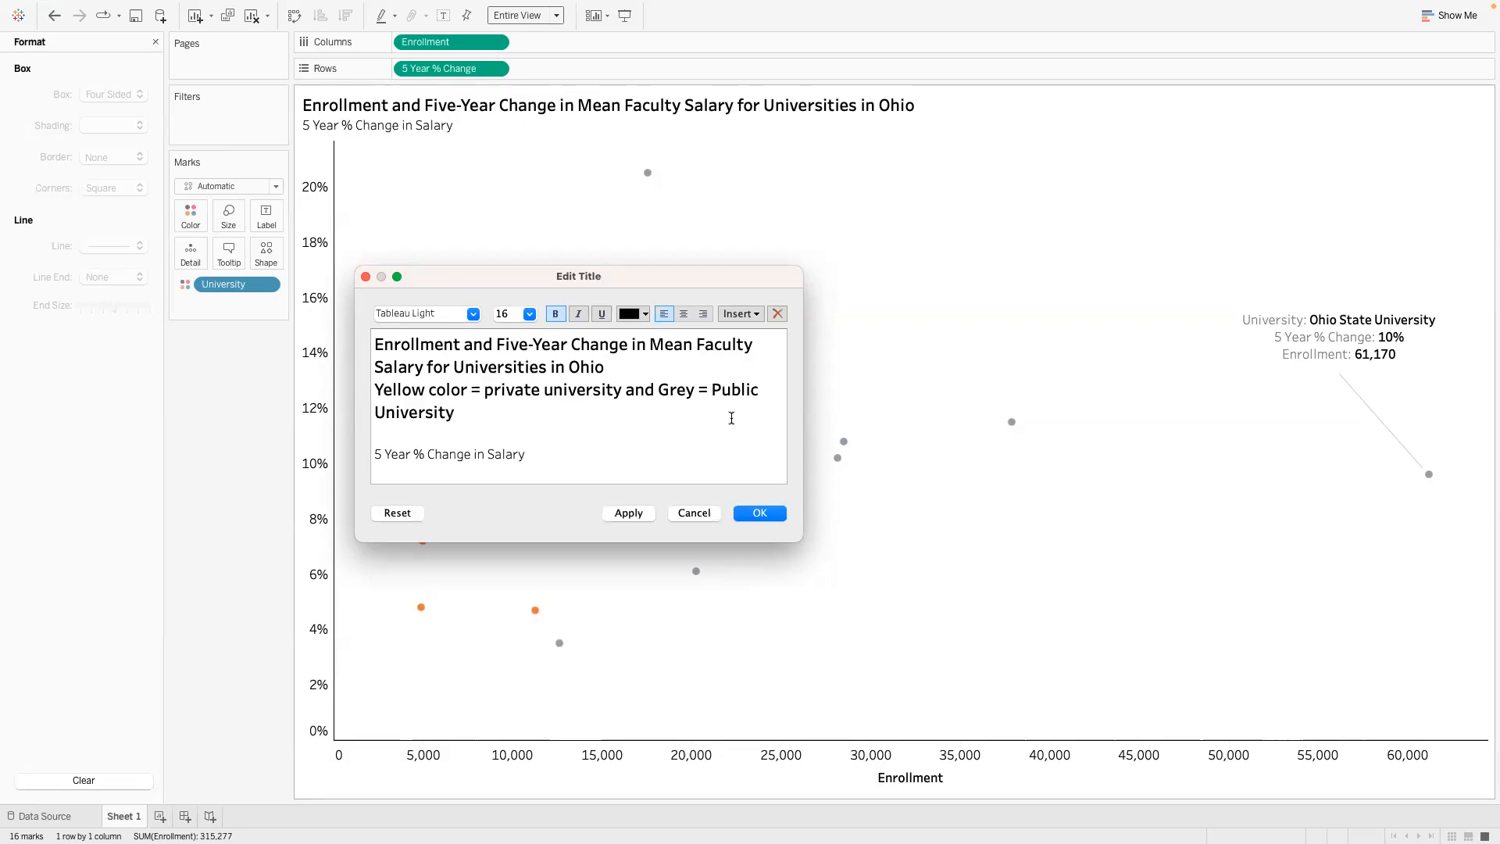
- Capitalize the color key line and add a word after "Grey", giving "Yellow Color = Private University and Grey Color = Public University"
left_click(493, 389)
key("BackSpace")
type("P")
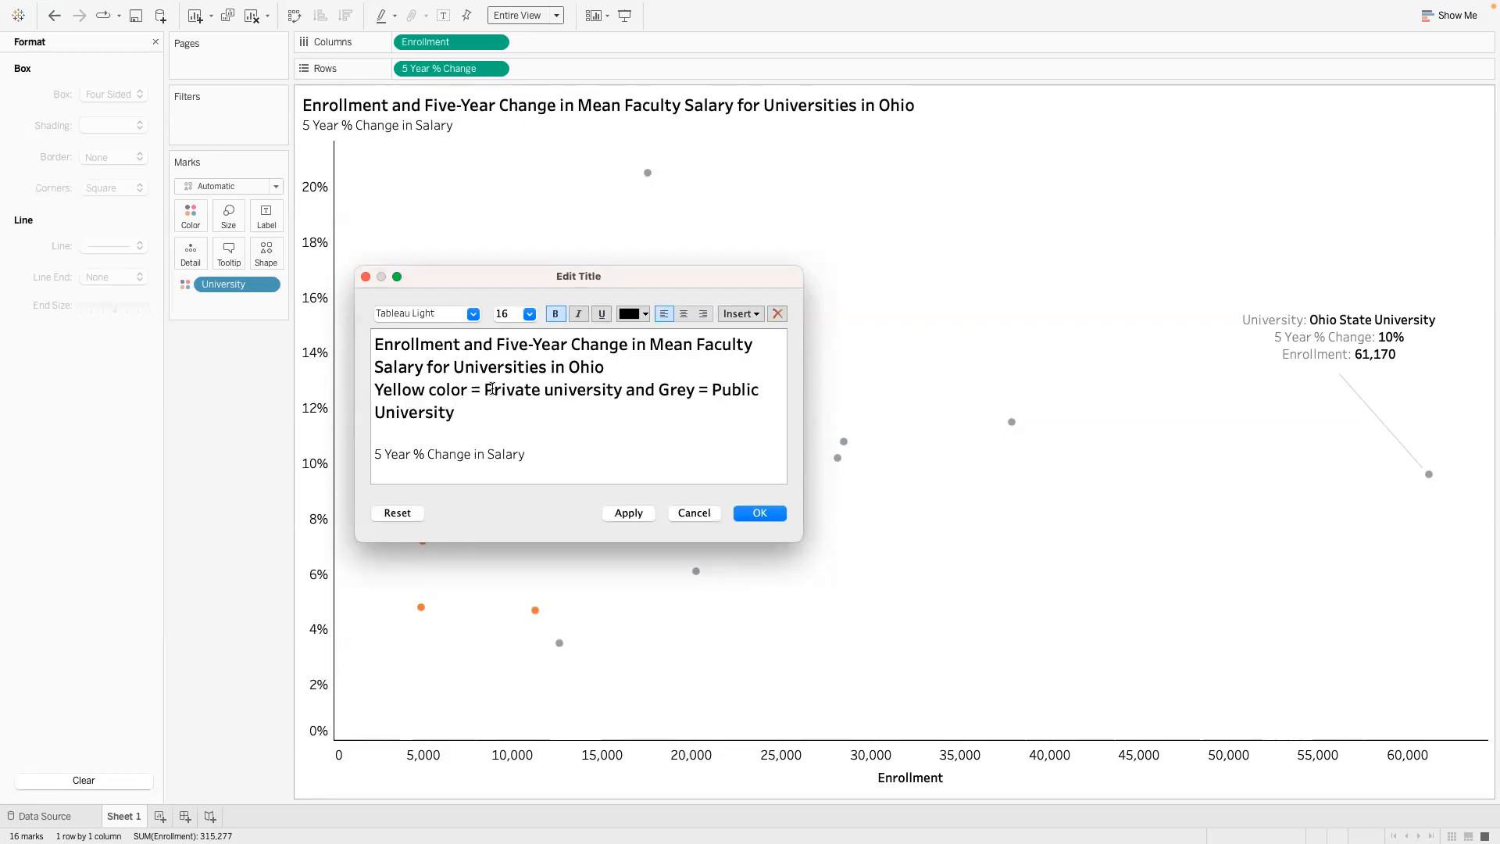
left_click(552, 390)
key("BackSpace")
type("U")
left_click(431, 391)
key("Delete")
type("C")
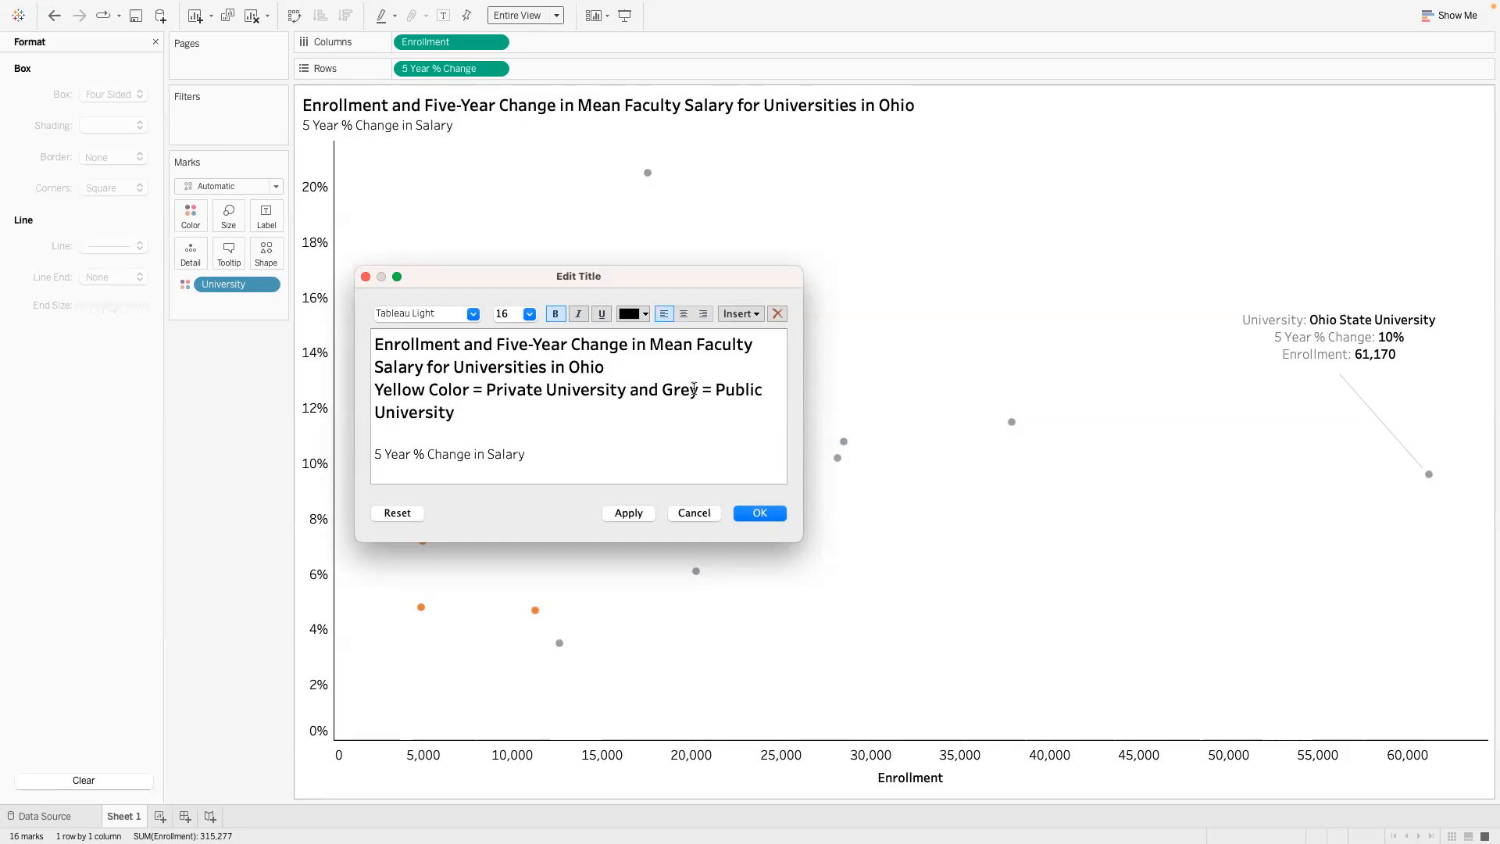
type(" Color")
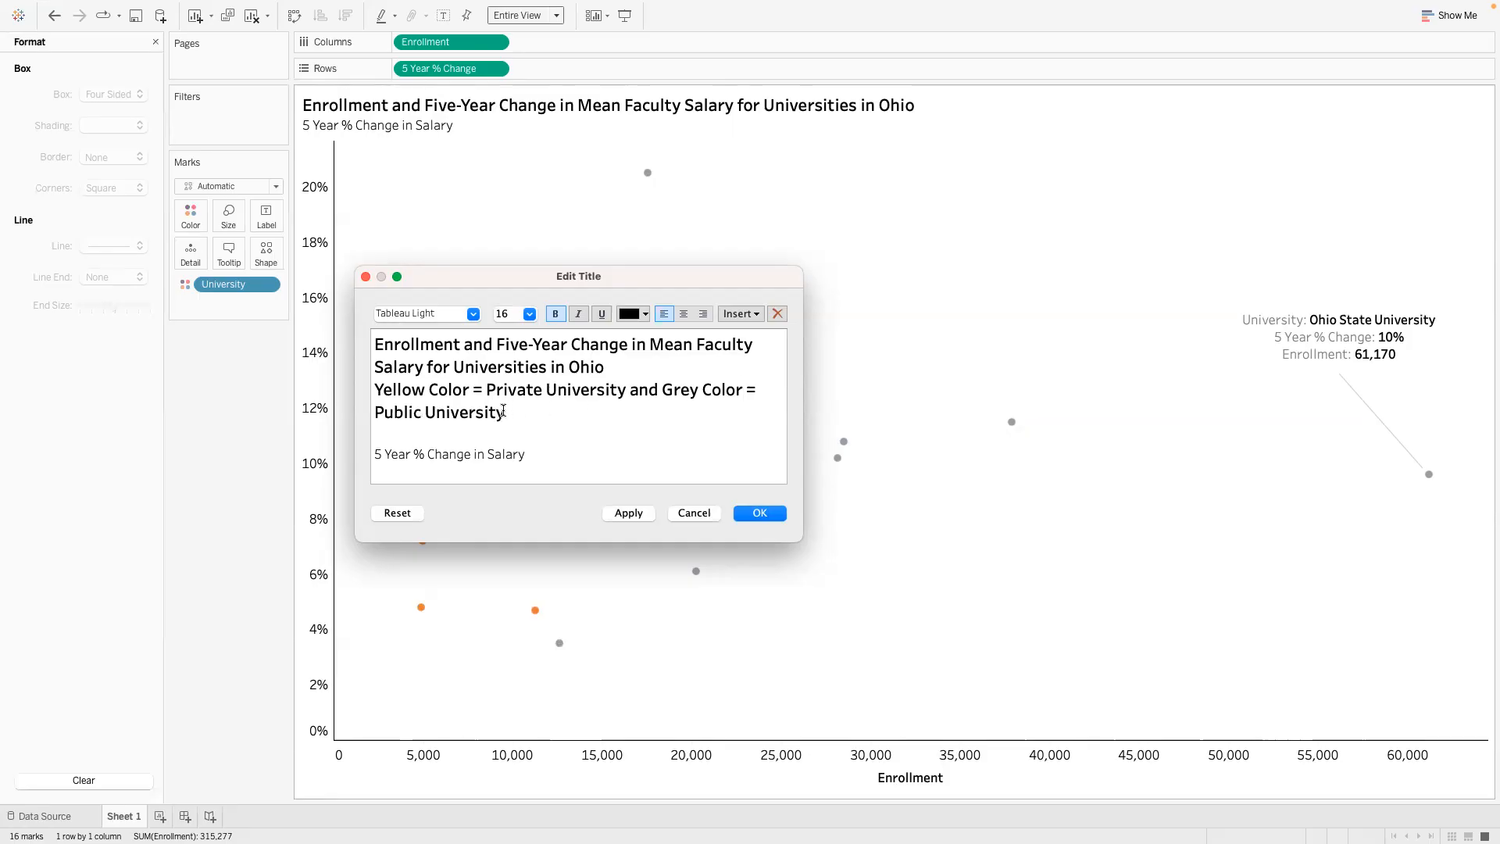
- Set the color key line in the title to font size 14 and remove its bold formatting
left_click_drag(506, 413, 374, 389)
left_click(527, 314)
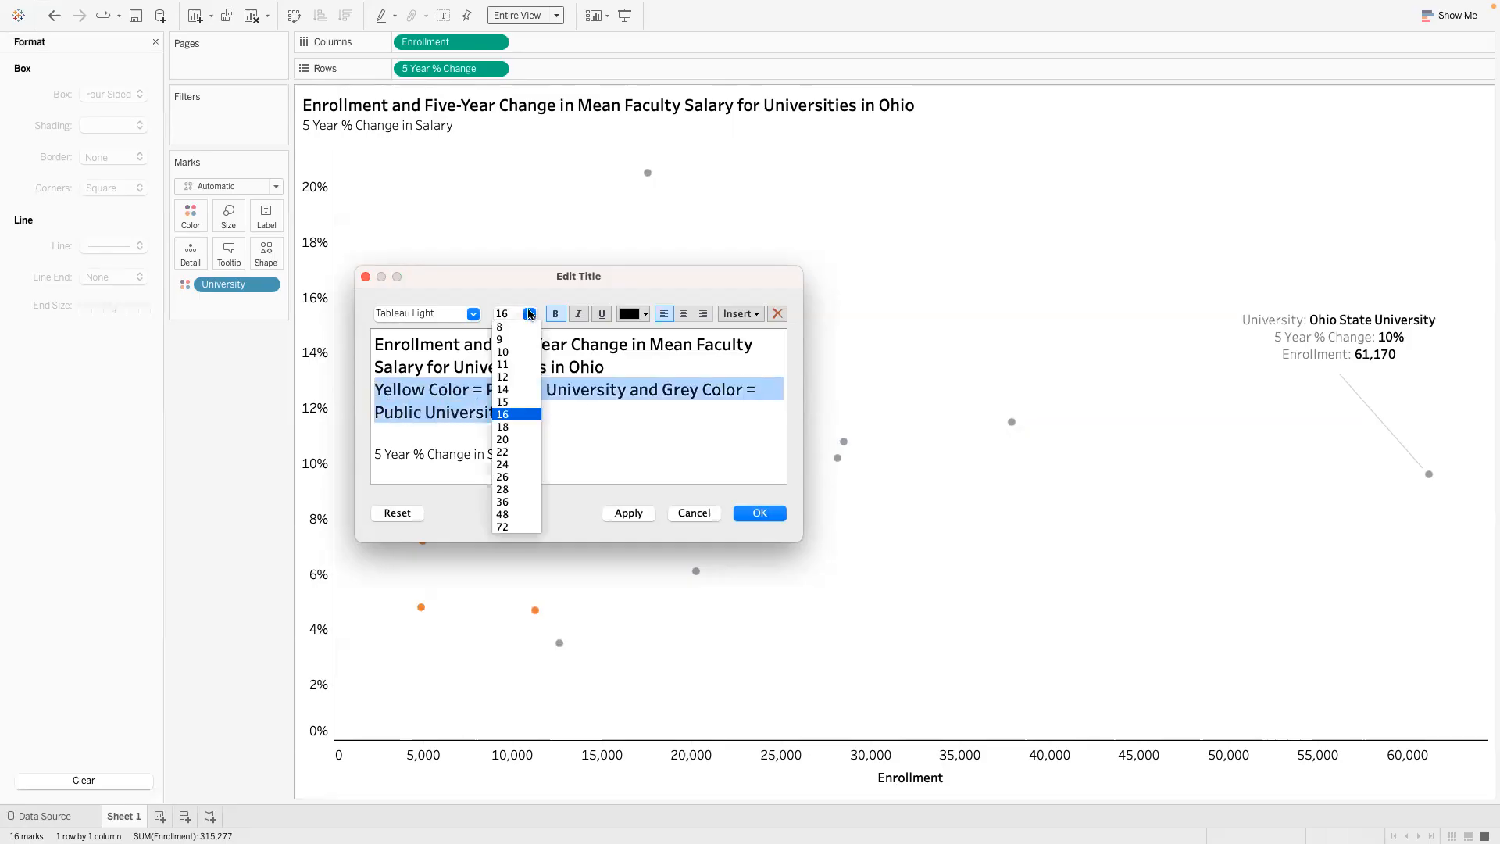
left_click(518, 389)
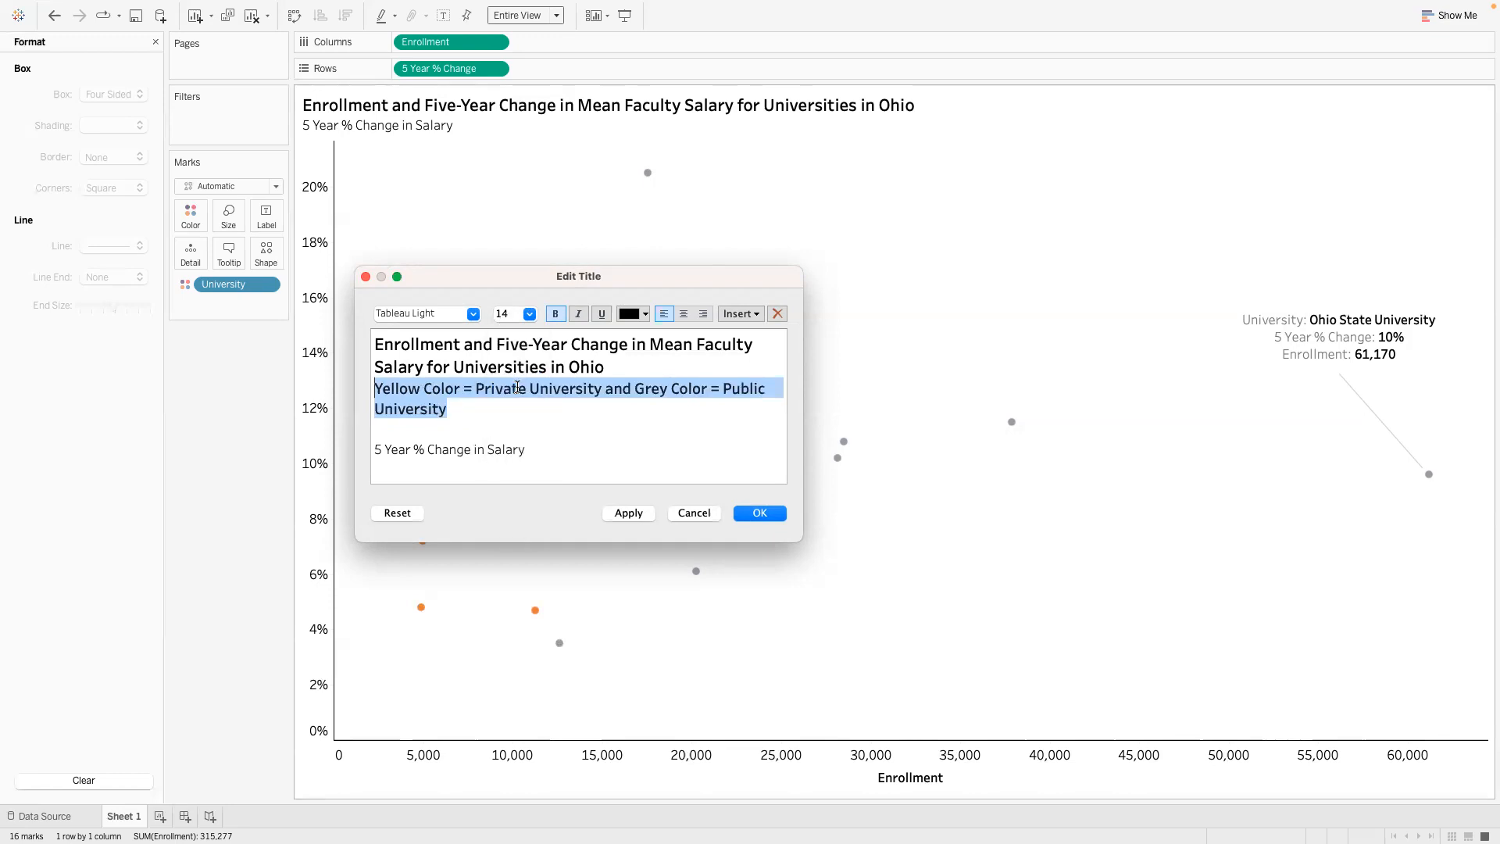
left_click(549, 319)
left_click(520, 359)
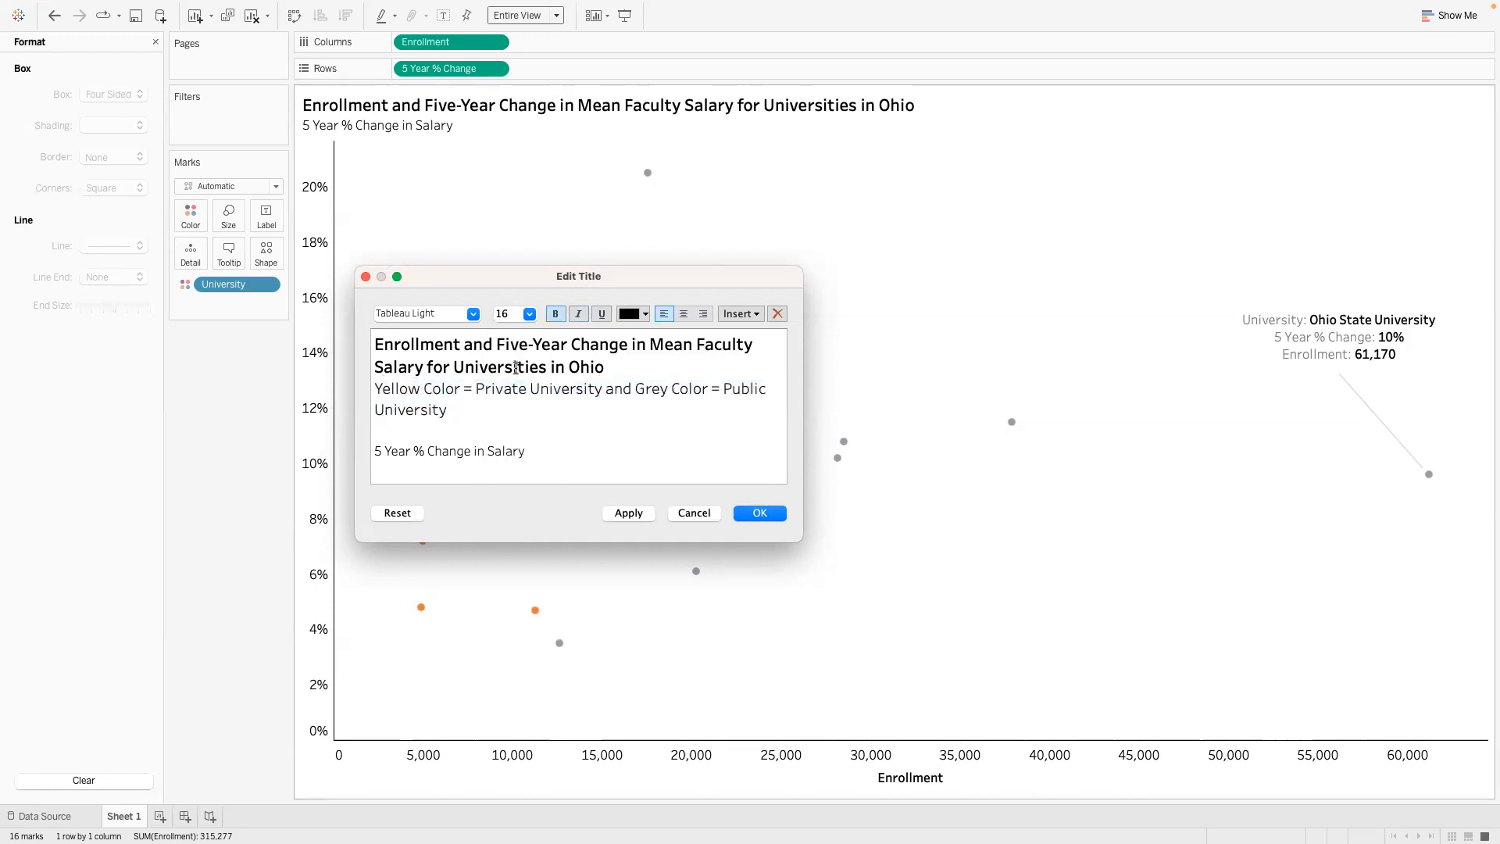
- Reduce the color key line to font size 12 and apply the title changes
left_click_drag(447, 411, 374, 388)
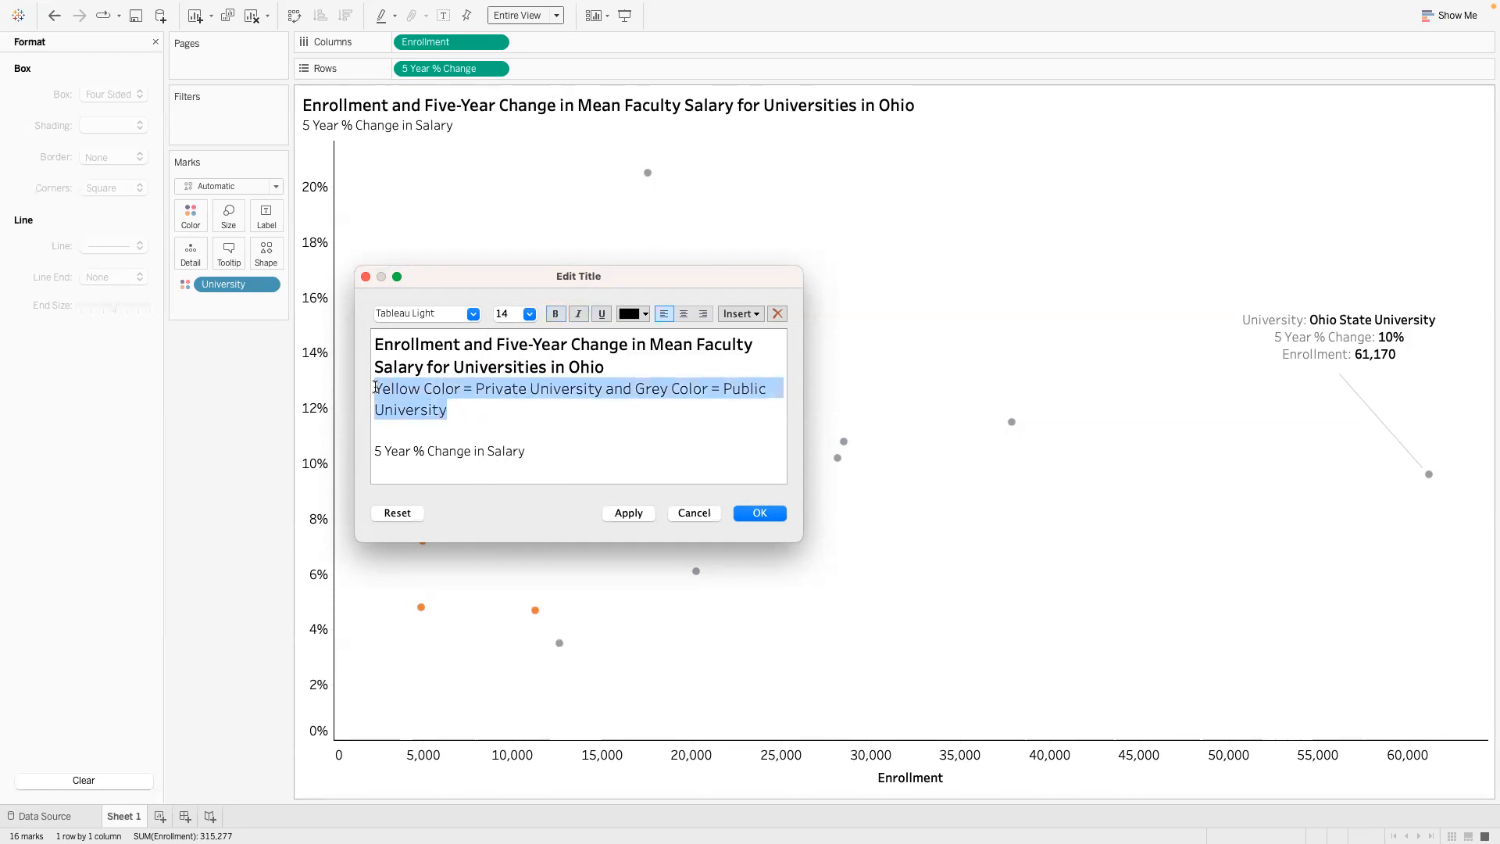
left_click(530, 314)
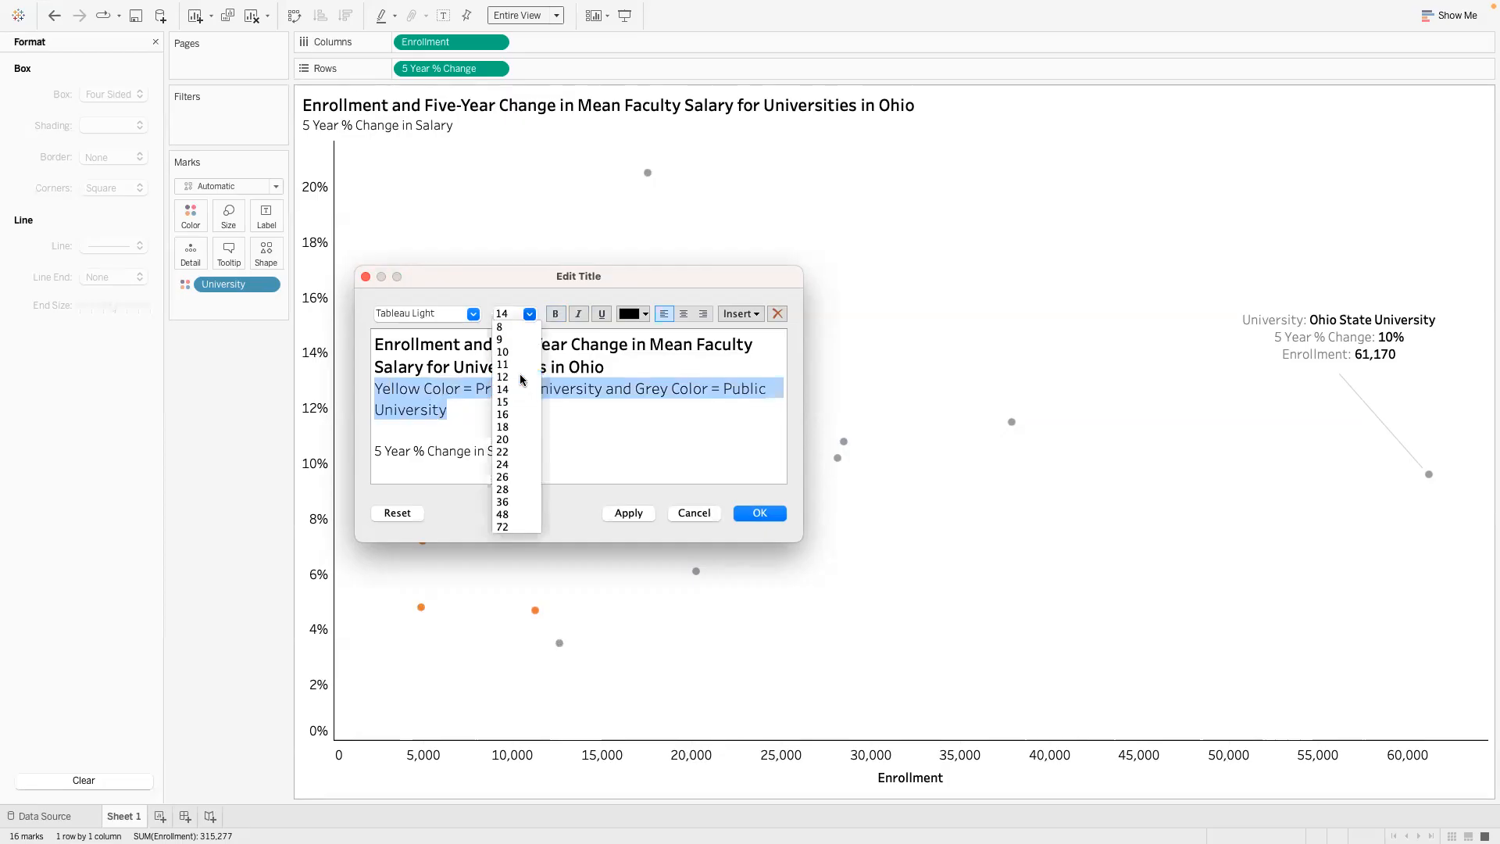
left_click(503, 401)
left_click(501, 410)
left_click(629, 512)
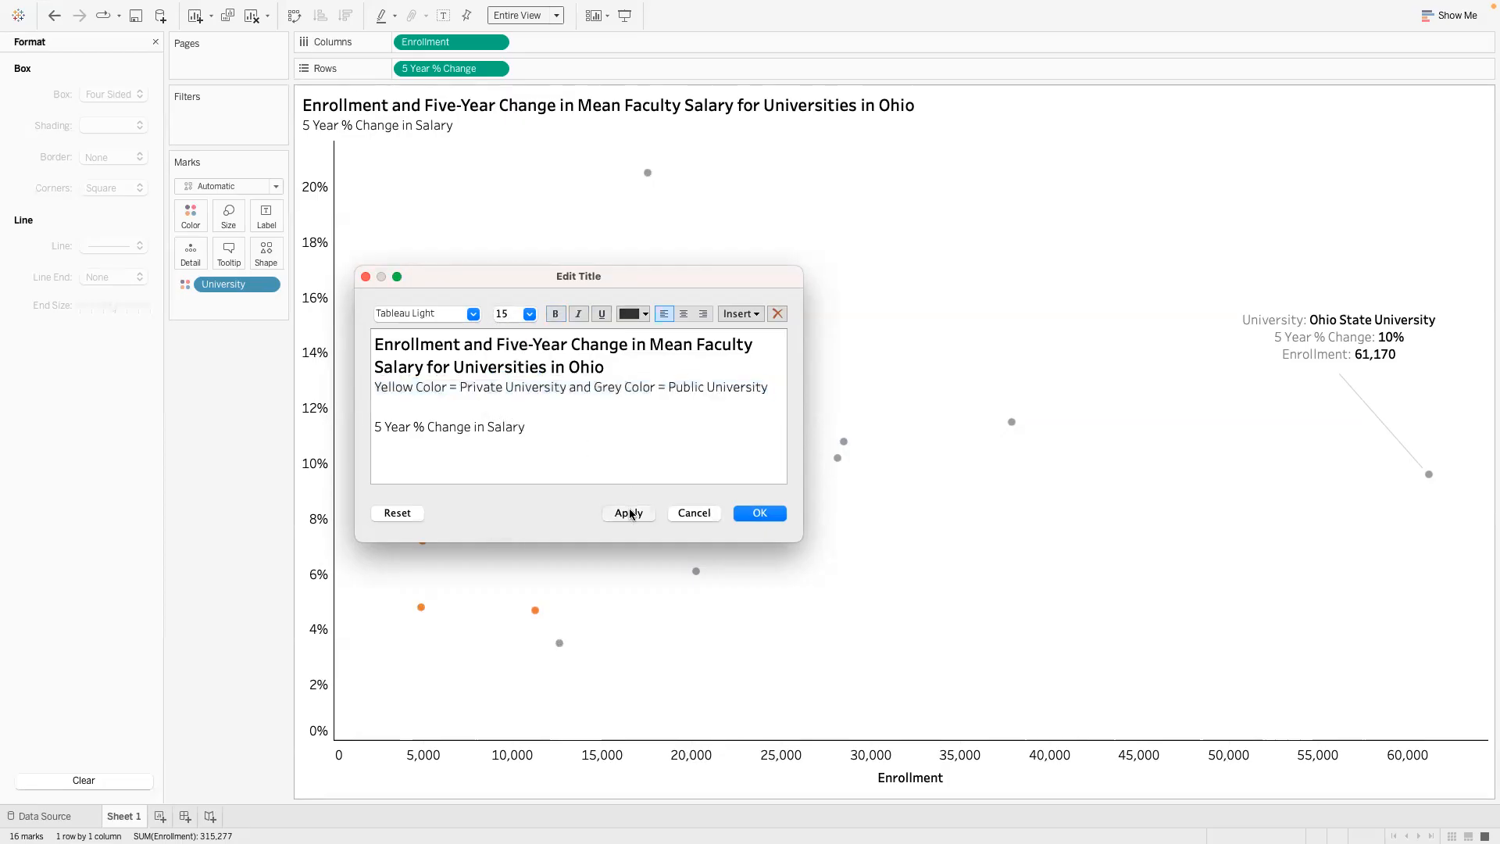
- Confirm the title with the color key line and show the worksheet's caption below the chart
left_click(759, 512)
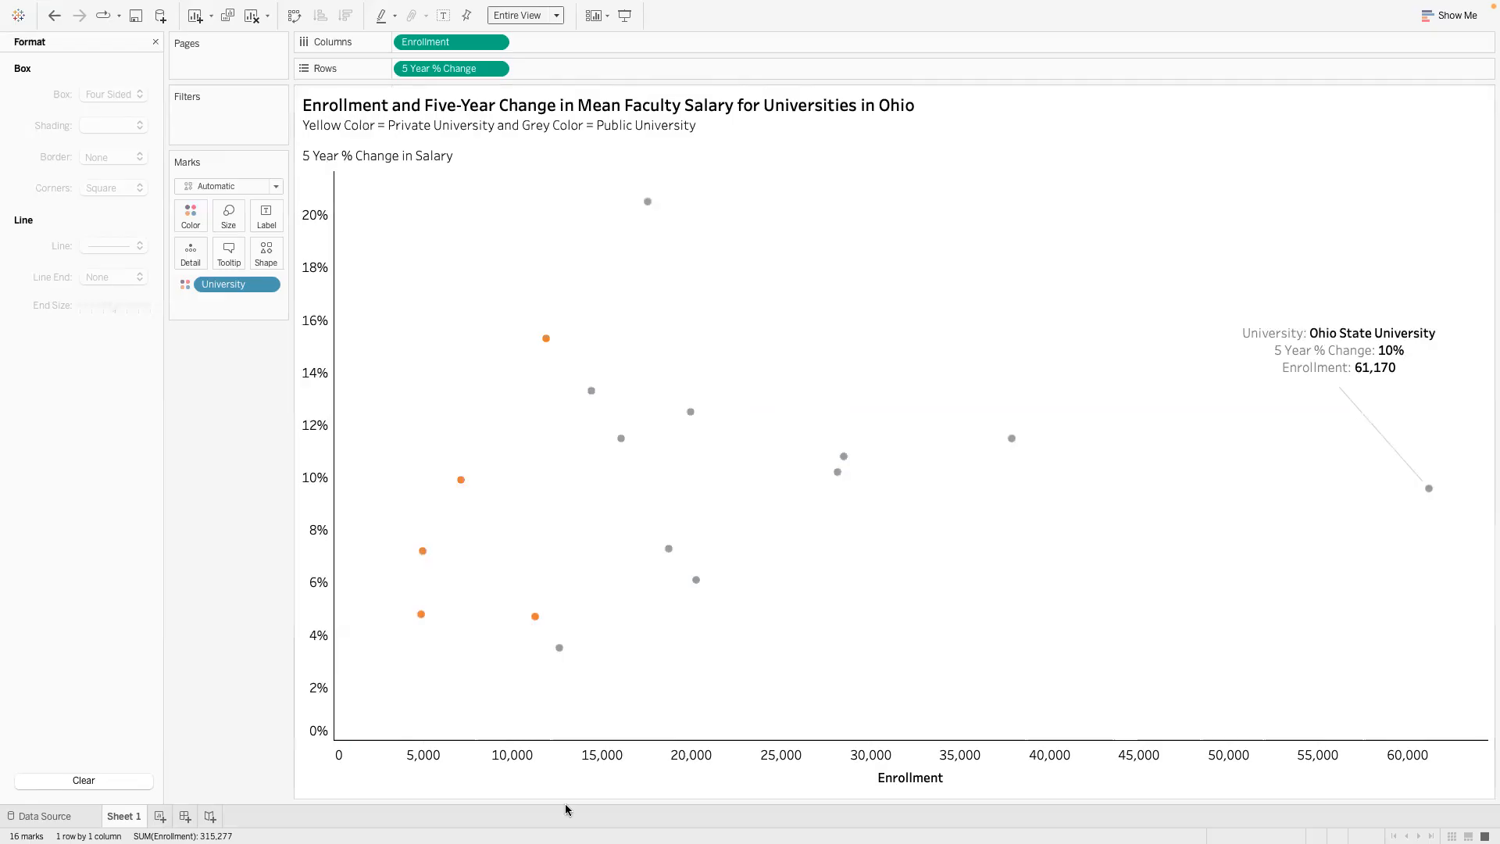
right_click(315, 783)
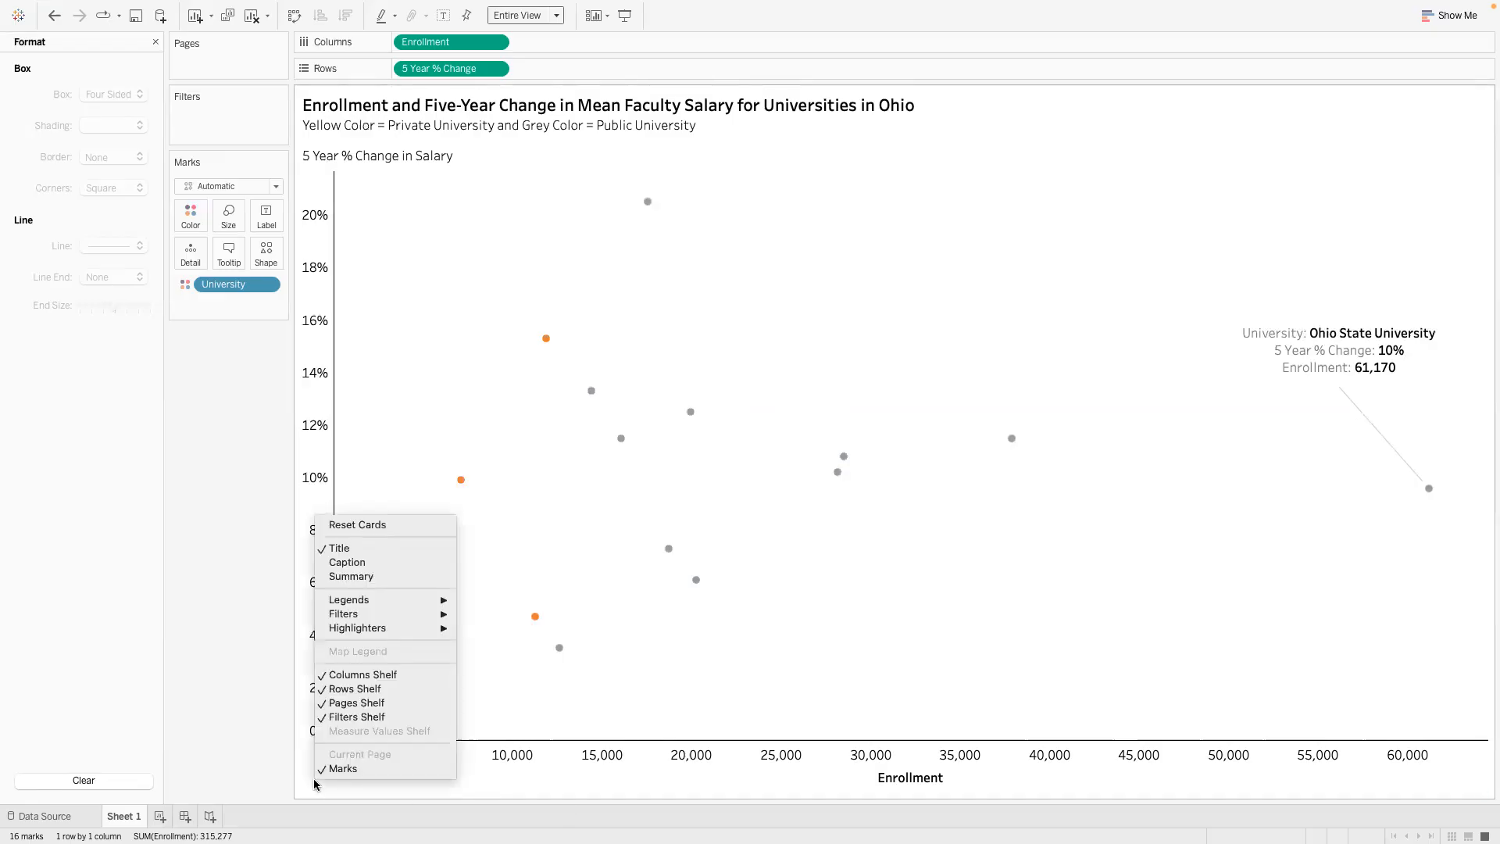
left_click(382, 562)
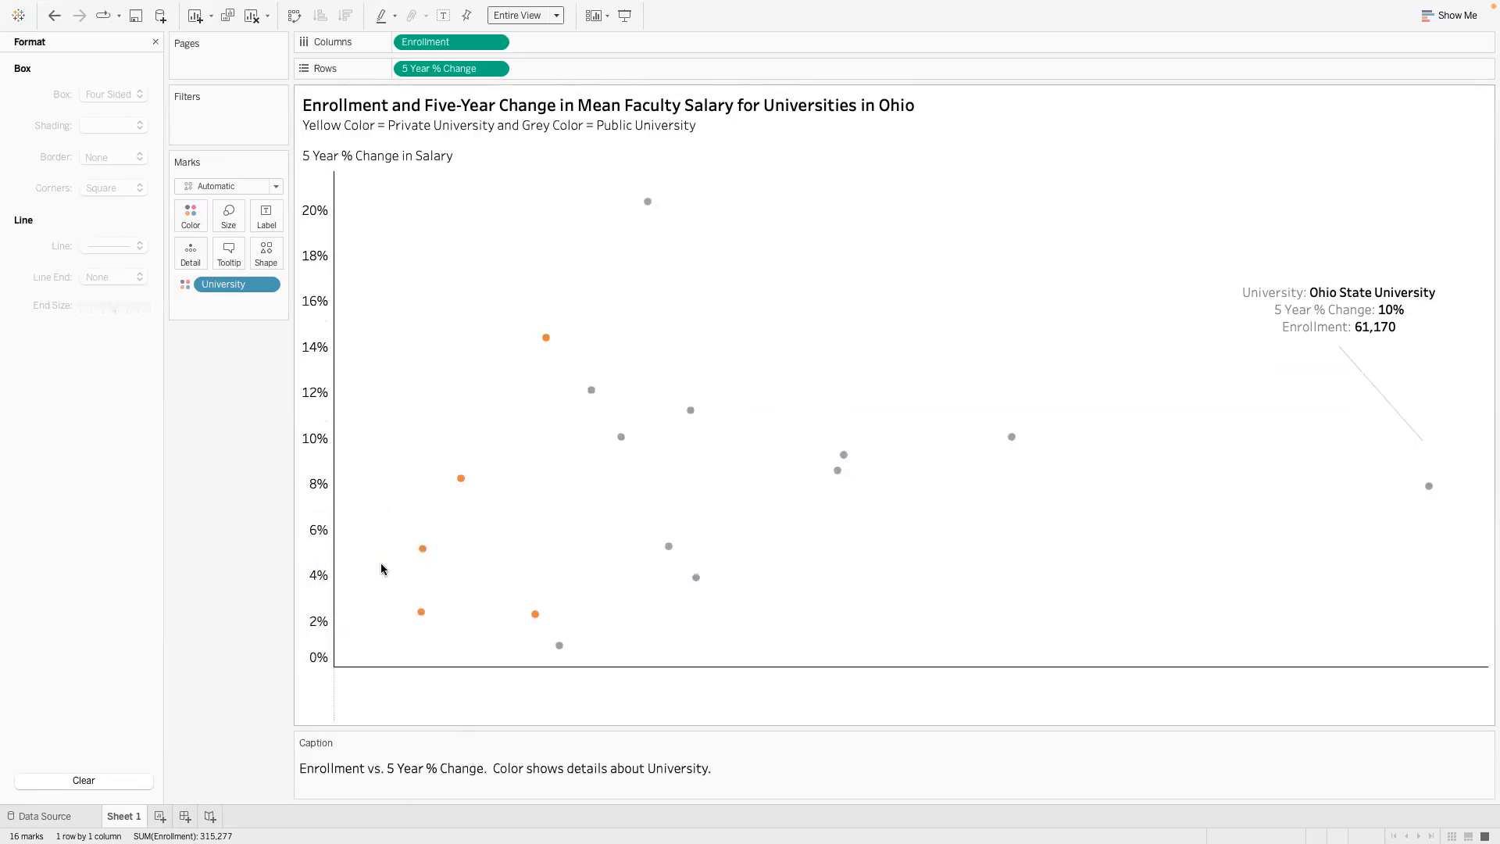
double_click(518, 769)
key("super+a")
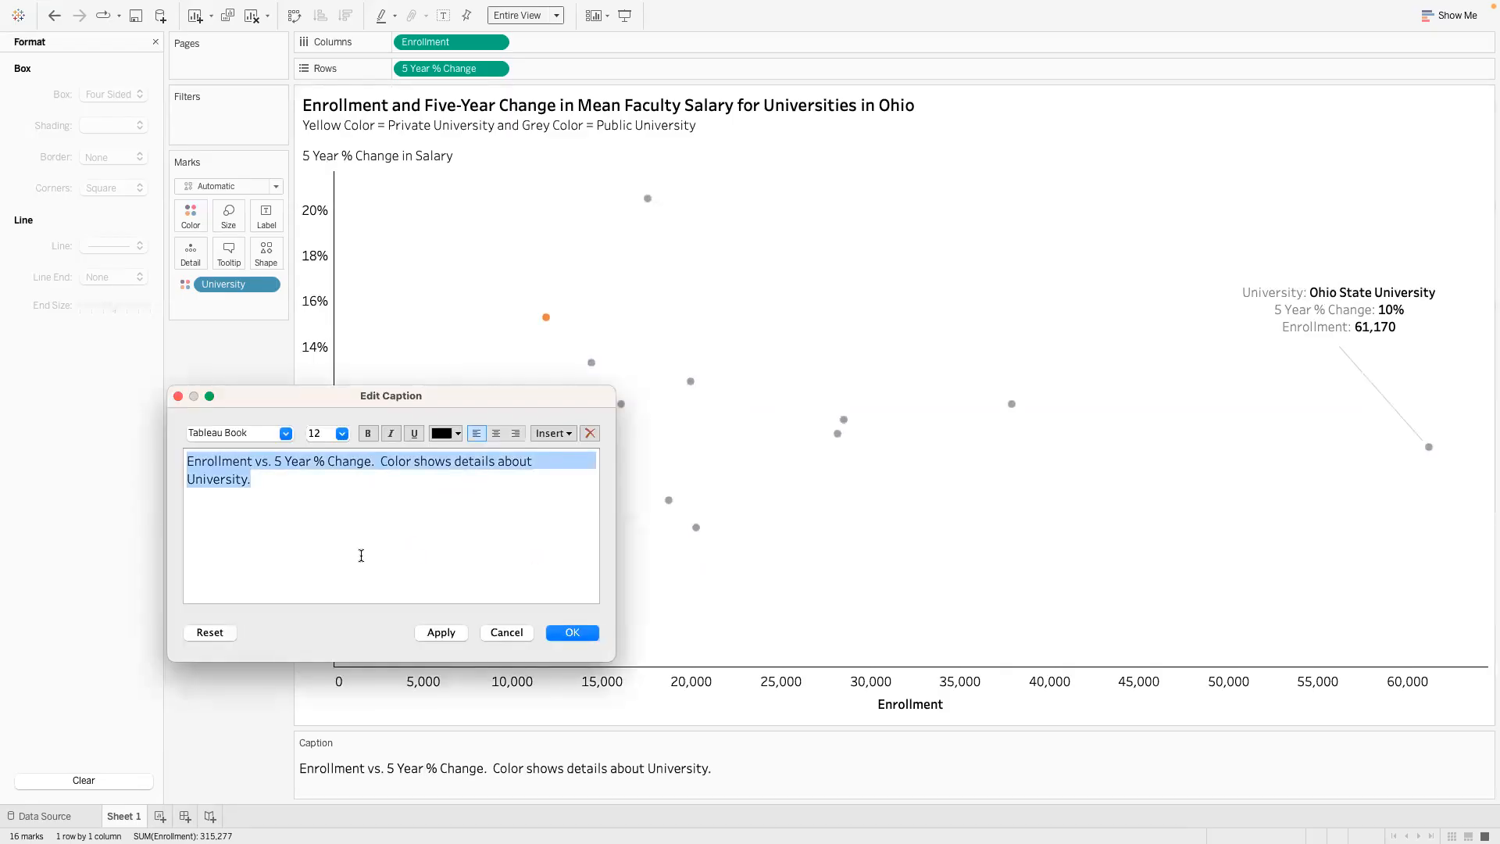
left_click_drag(360, 405, 919, 500)
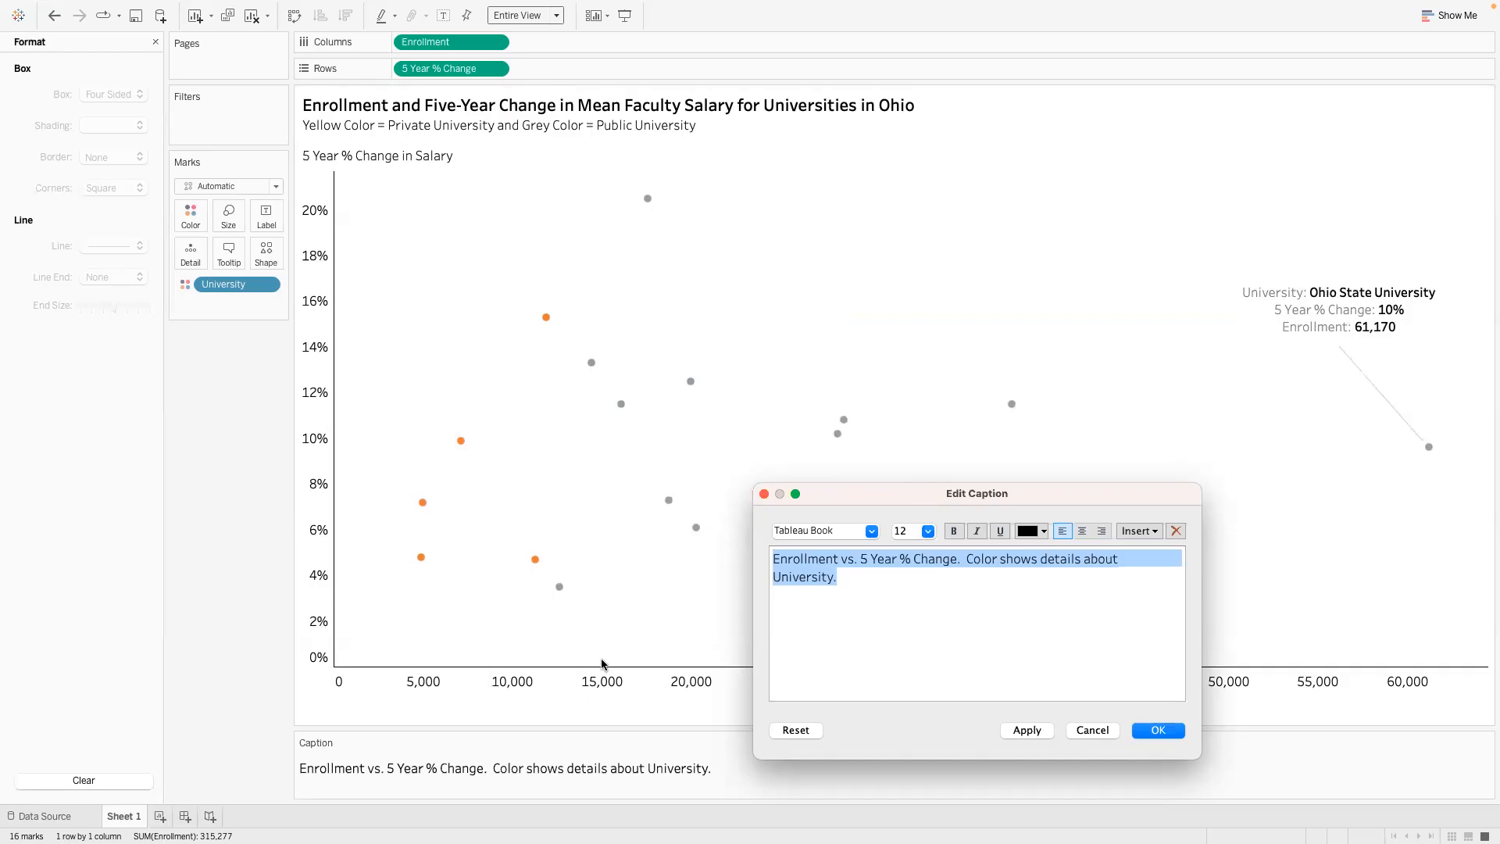
left_click(1092, 730)
- Examine the tooltip details of the two orange marks at enrollments between 10,000 and 15,000
mouse_move(539, 321)
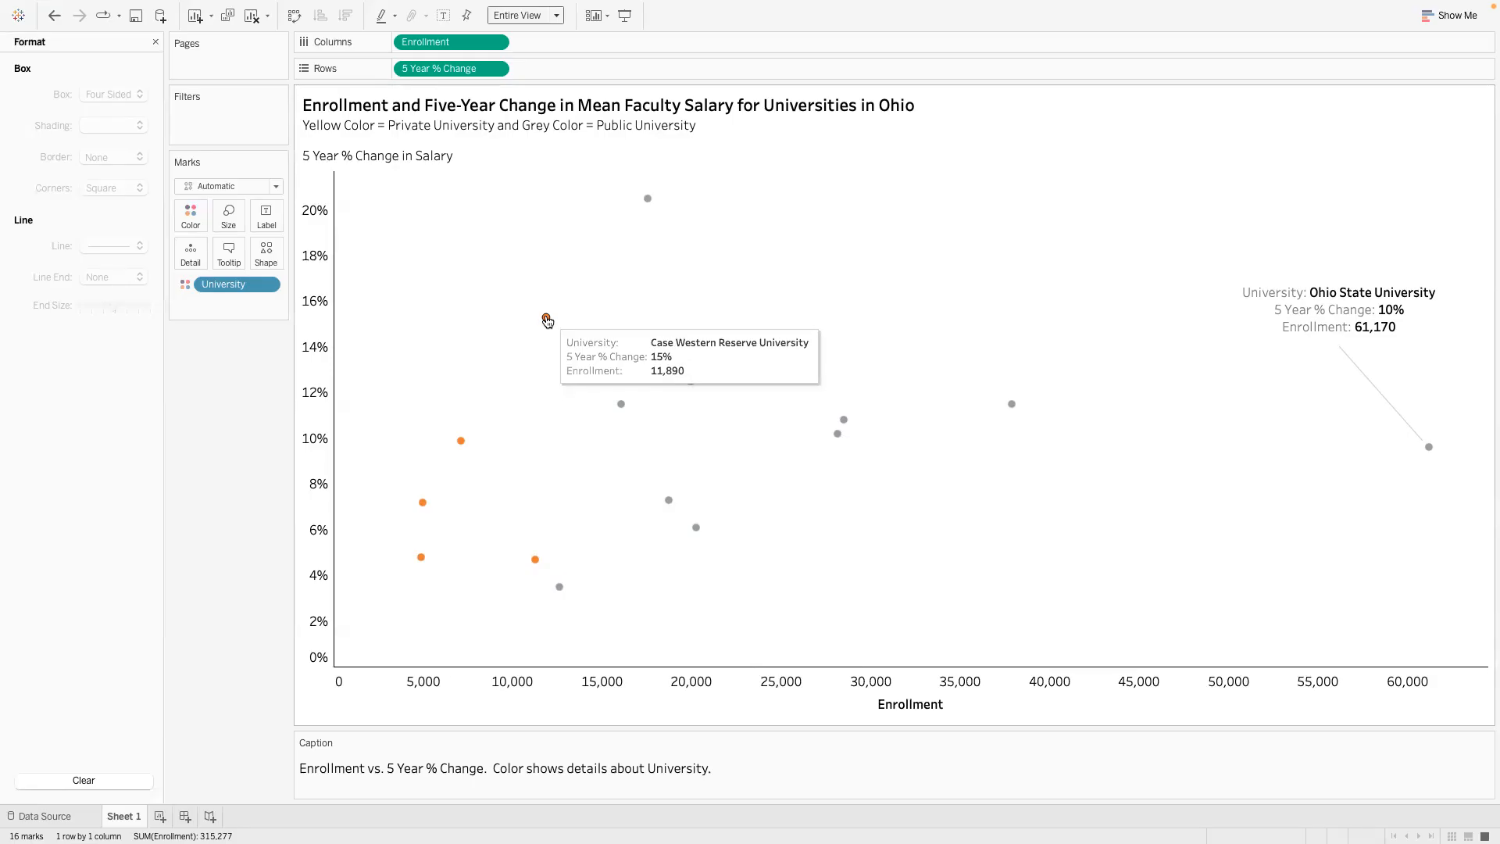
mouse_move(532, 563)
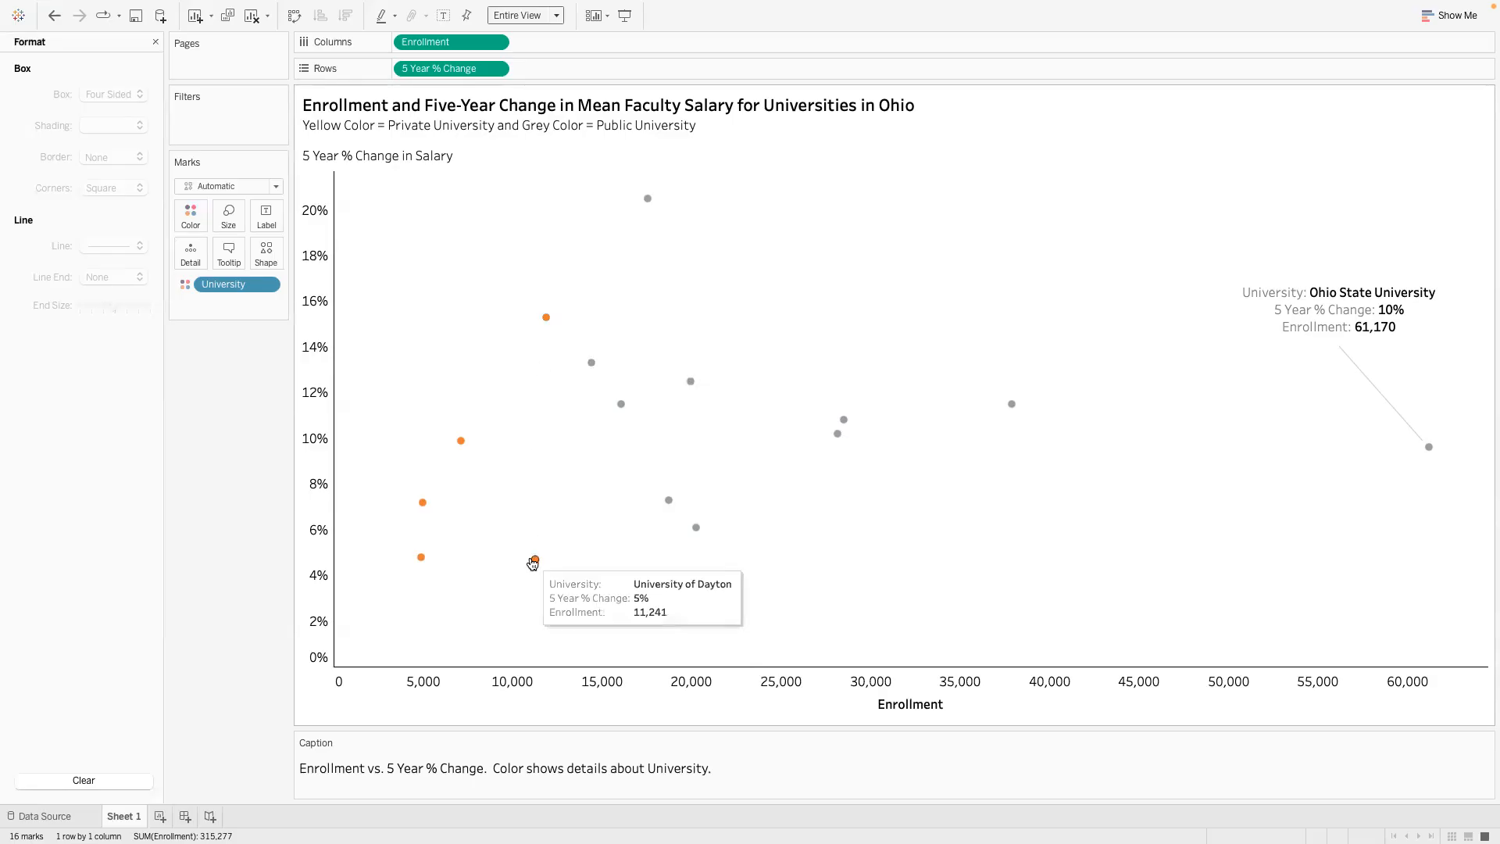
mouse_move(549, 322)
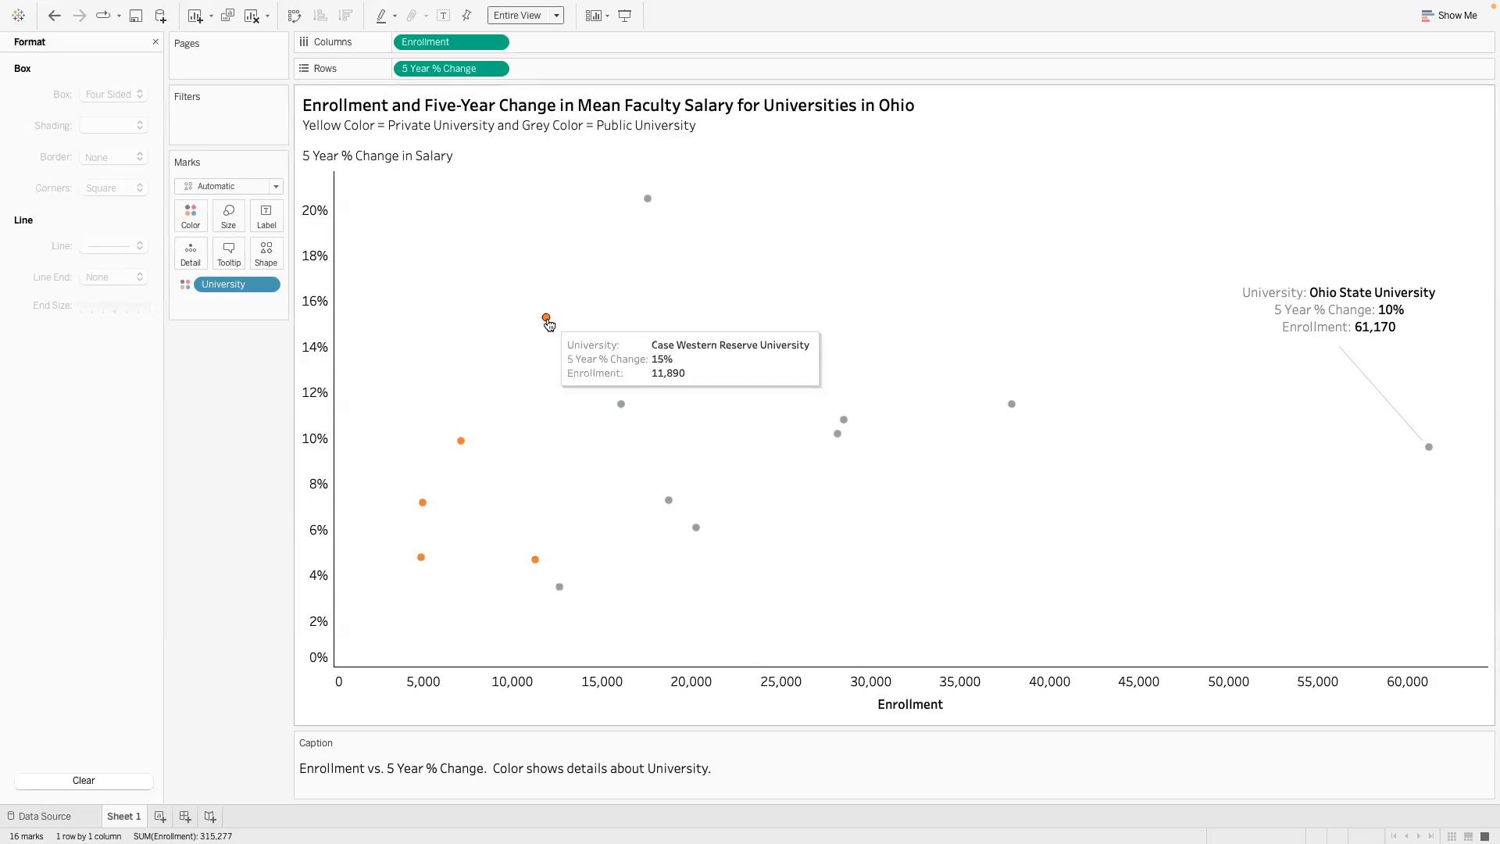
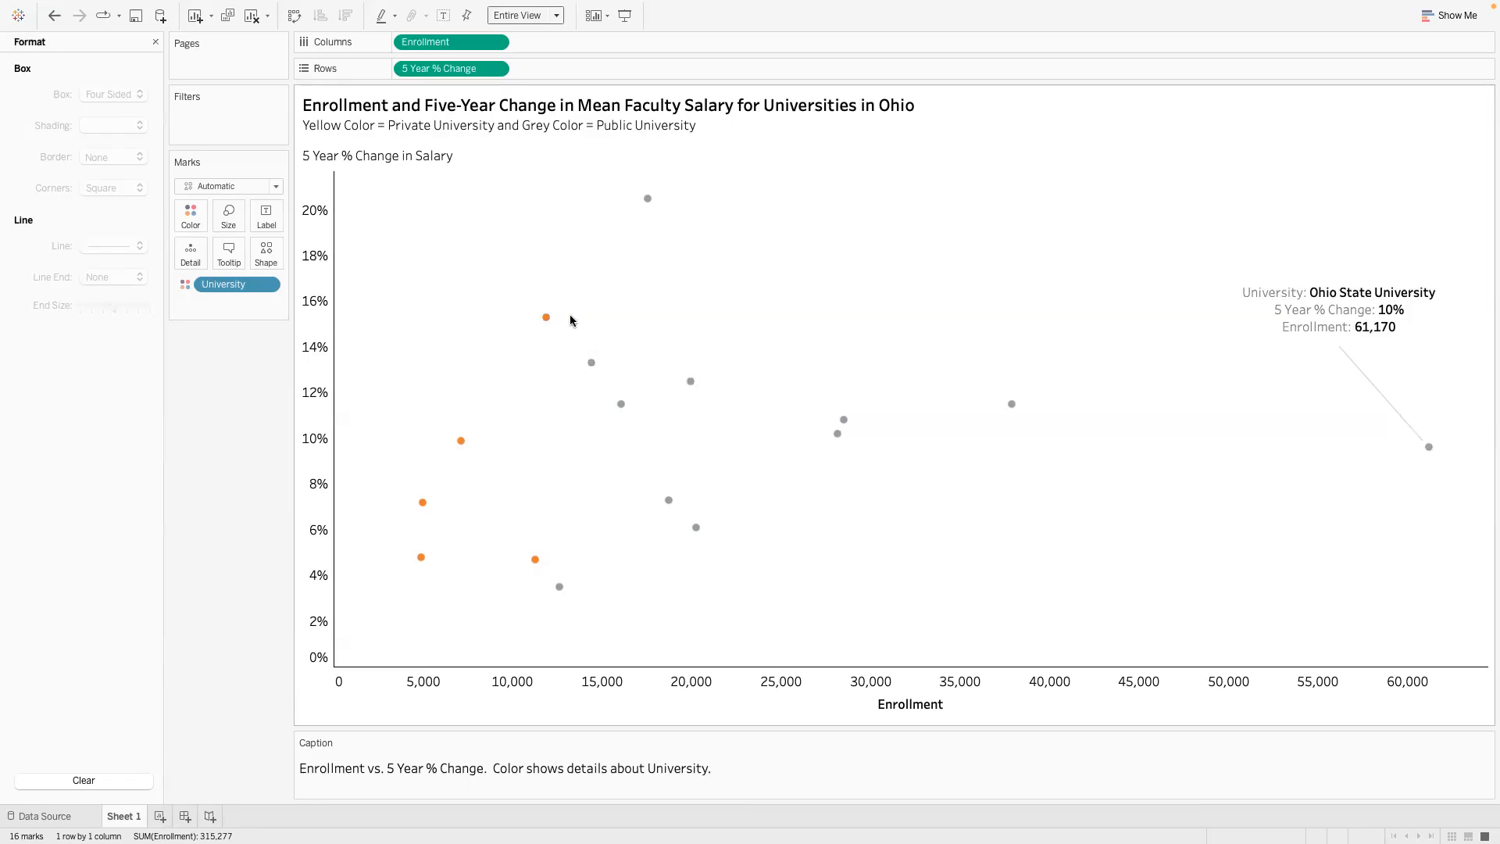
- Replace the caption text with "The public universities have a higher enrollment than the private universities"
mouse_move(561, 586)
double_click(522, 764)
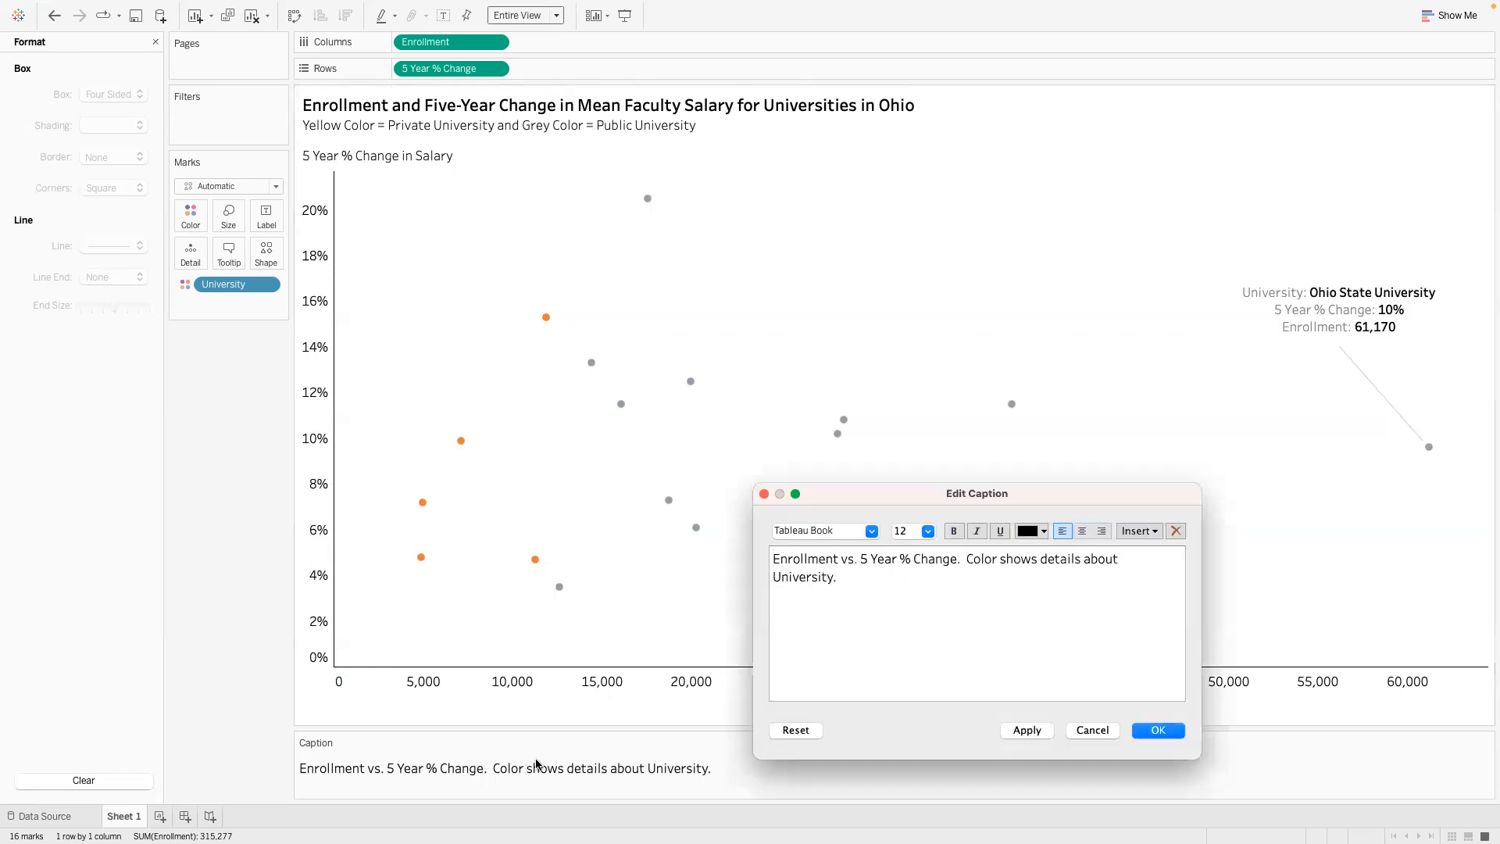
left_click_drag(850, 582, 770, 552)
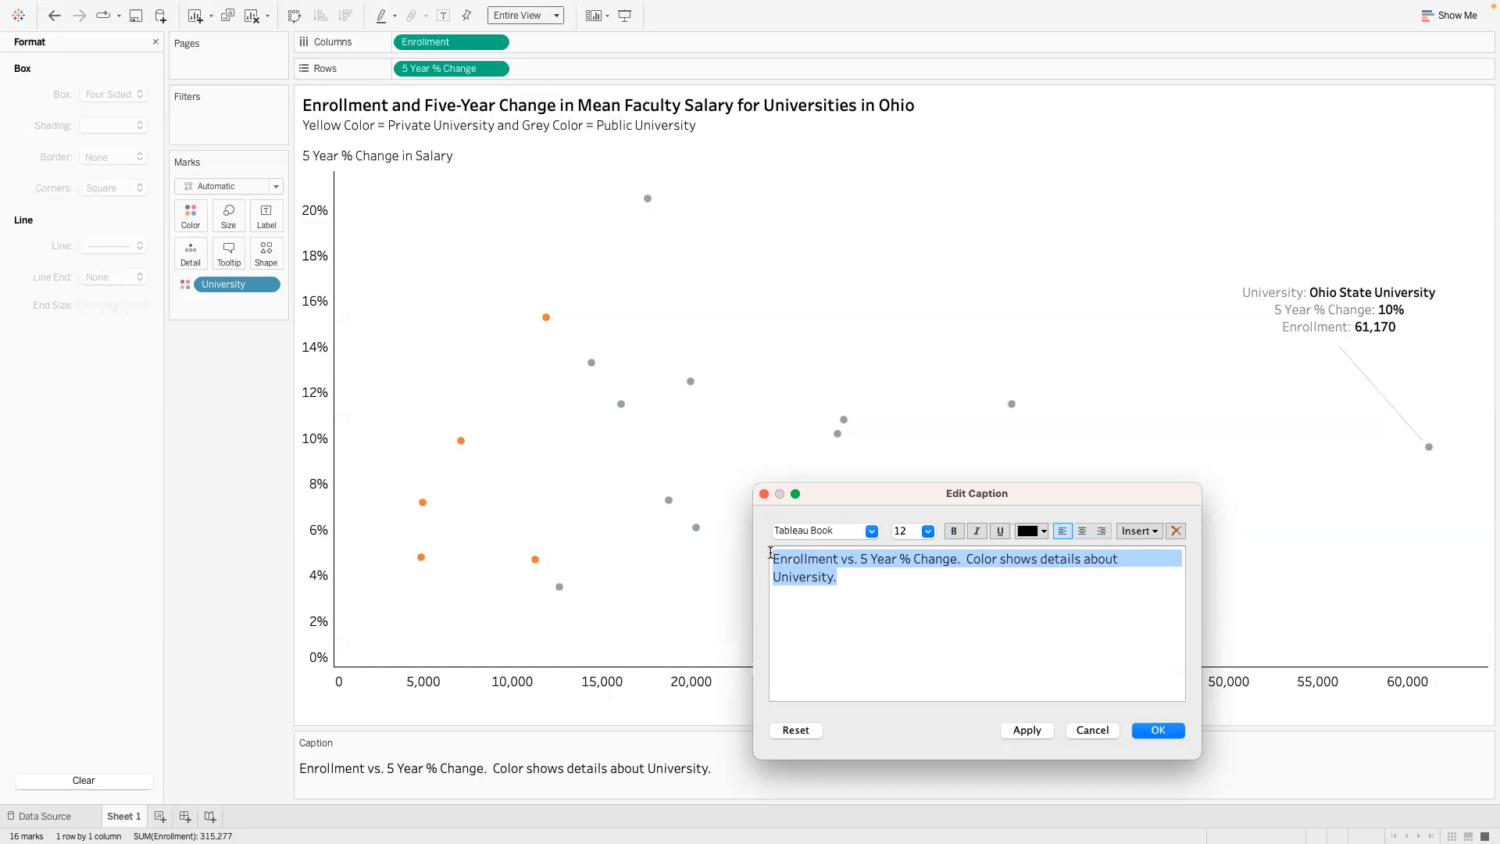
type("The public universit")
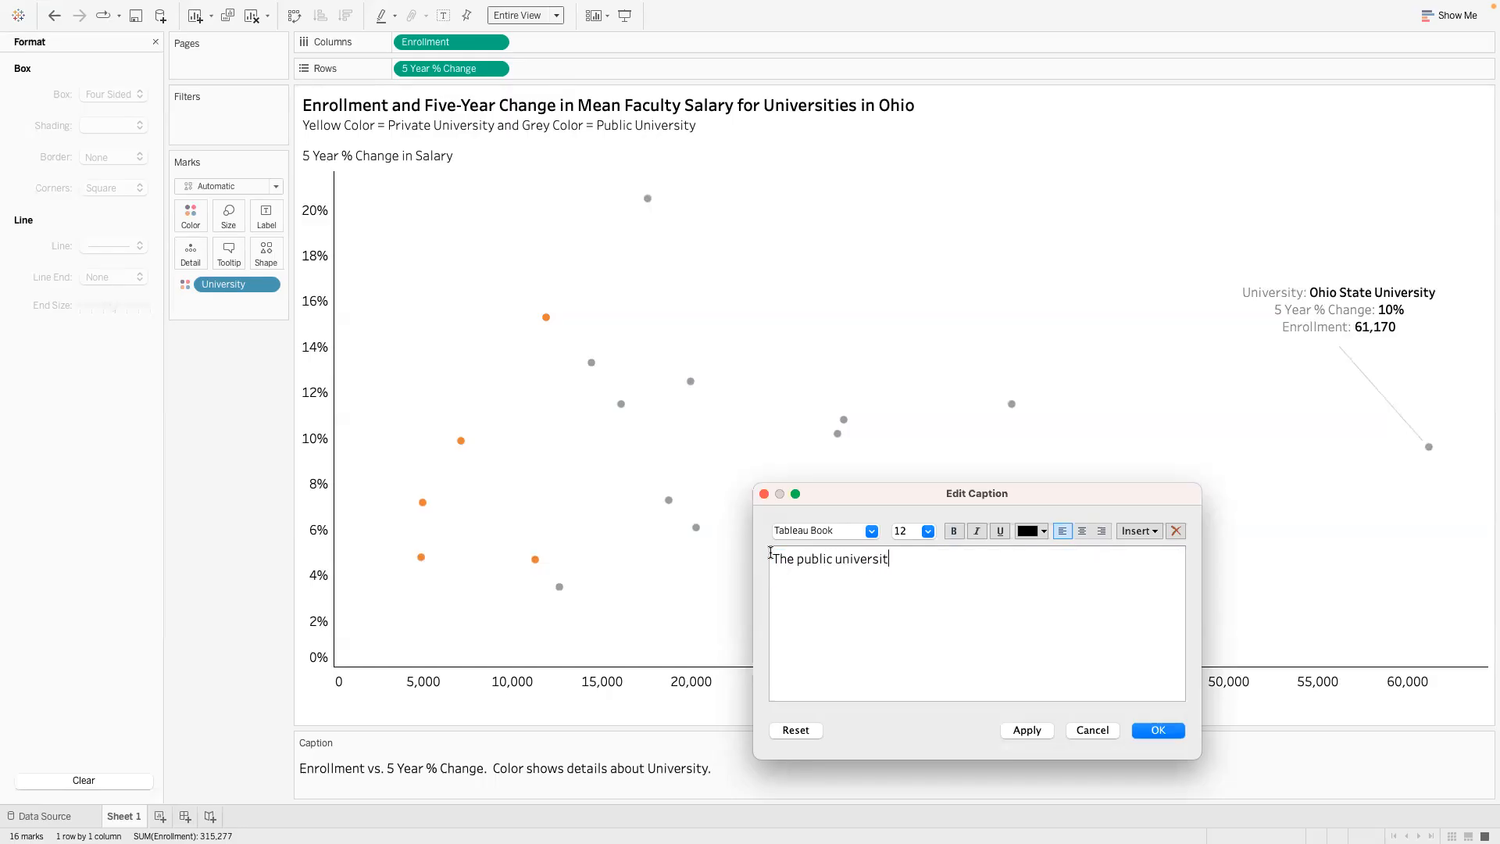
type("ies have a higher enrollment than the")
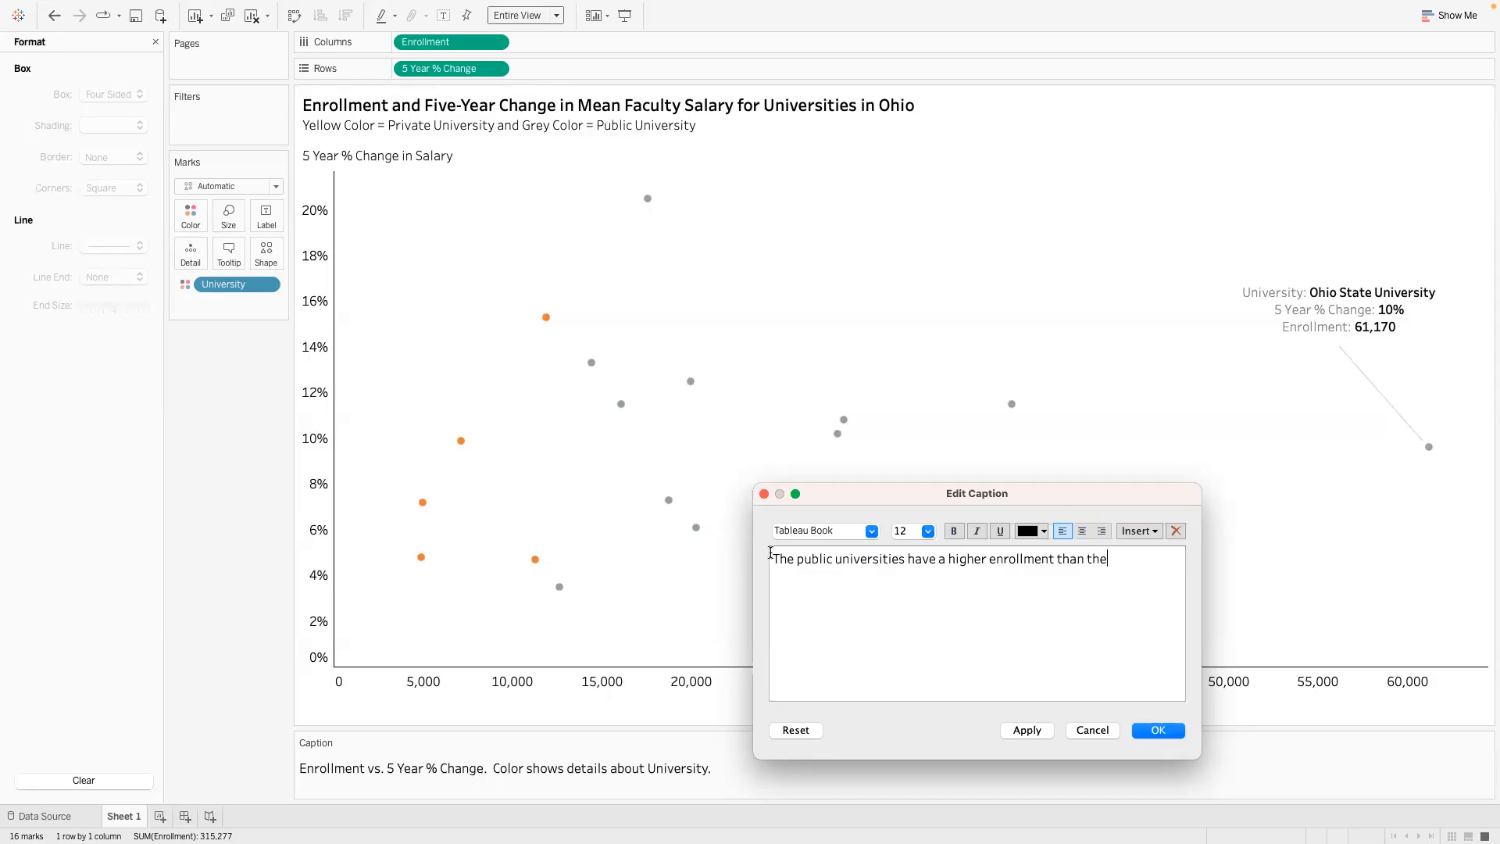
type(" private universities")
- Continue the caption with "and they tend to have a slightly larger five-year changes in mean faculty salary."
type("and they")
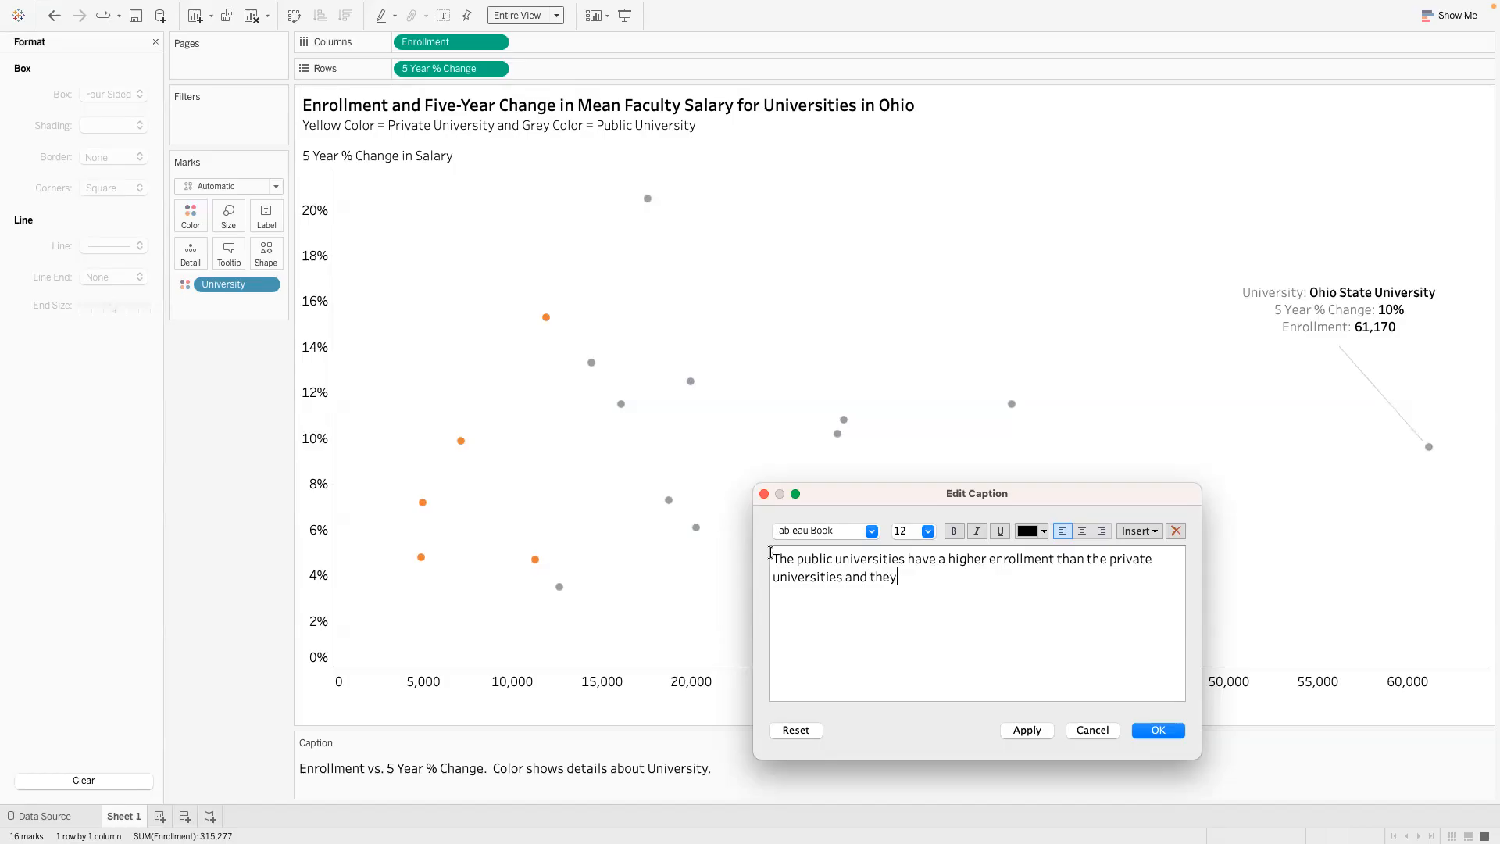
type(" tend to have a higher")
key("BackSpace")
key("BackSpace")
key("BackSpace")
key("BackSpace")
key("BackSpace")
type("slightly larger five-year ")
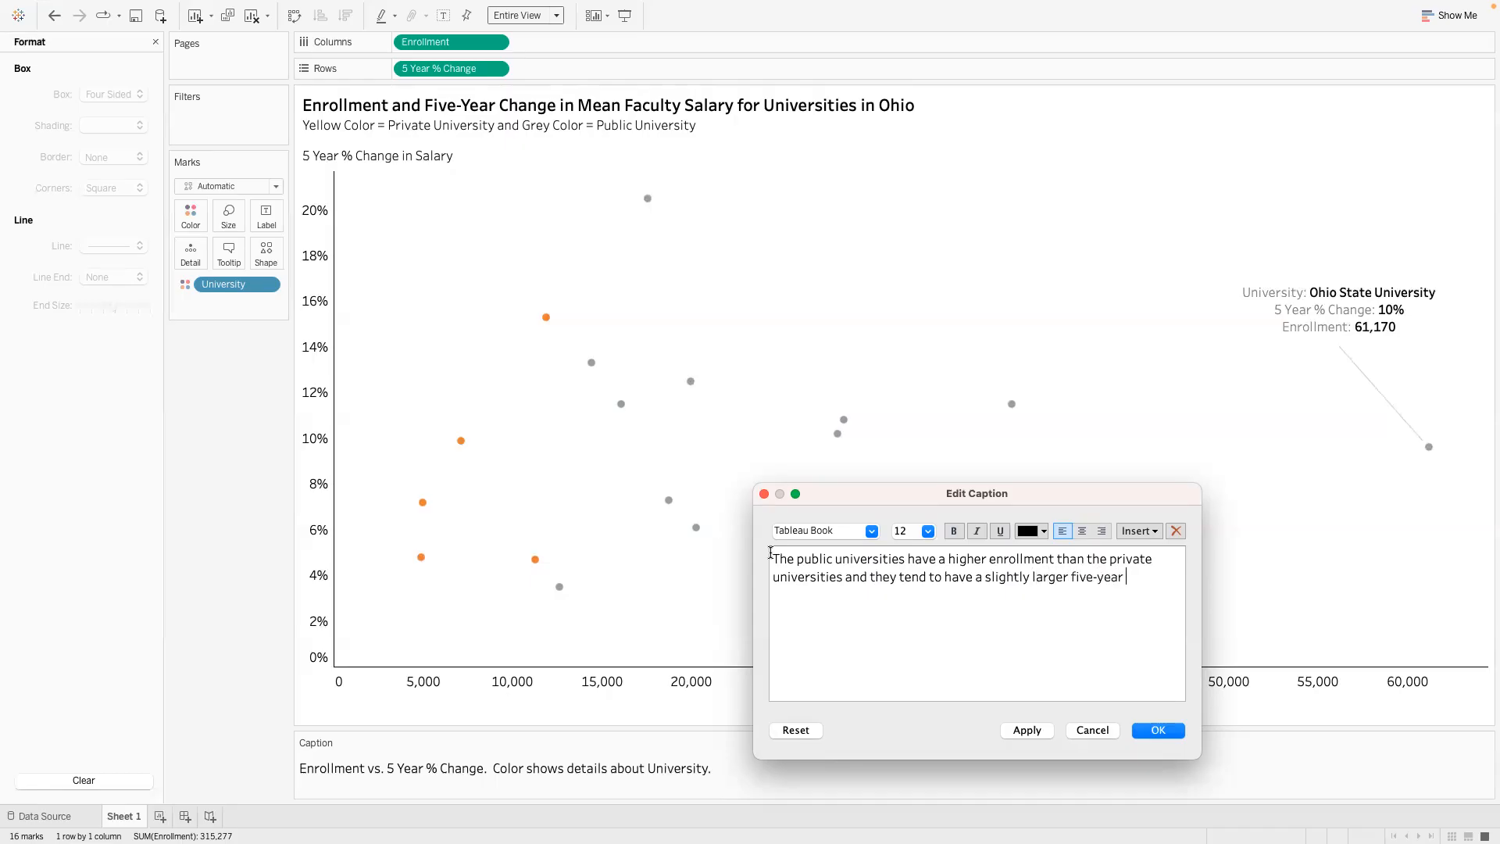
type(" changes in mean faculty salary.")
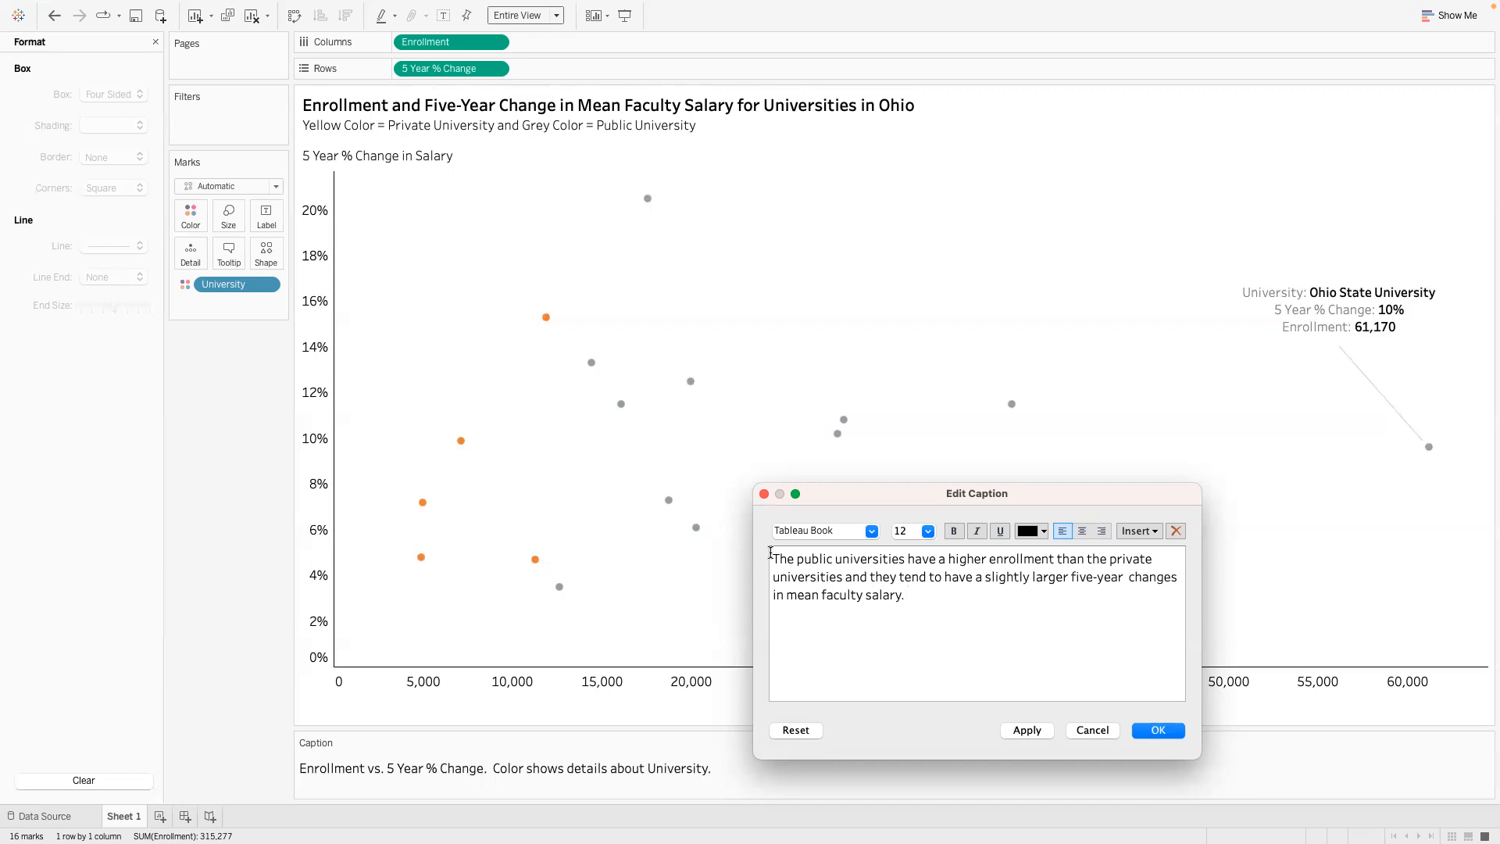
- Delete the extra space after "five-year" in the caption, then apply and confirm the caption
left_click(1125, 583)
key("BackSpace")
left_click(1026, 730)
left_click(1158, 730)
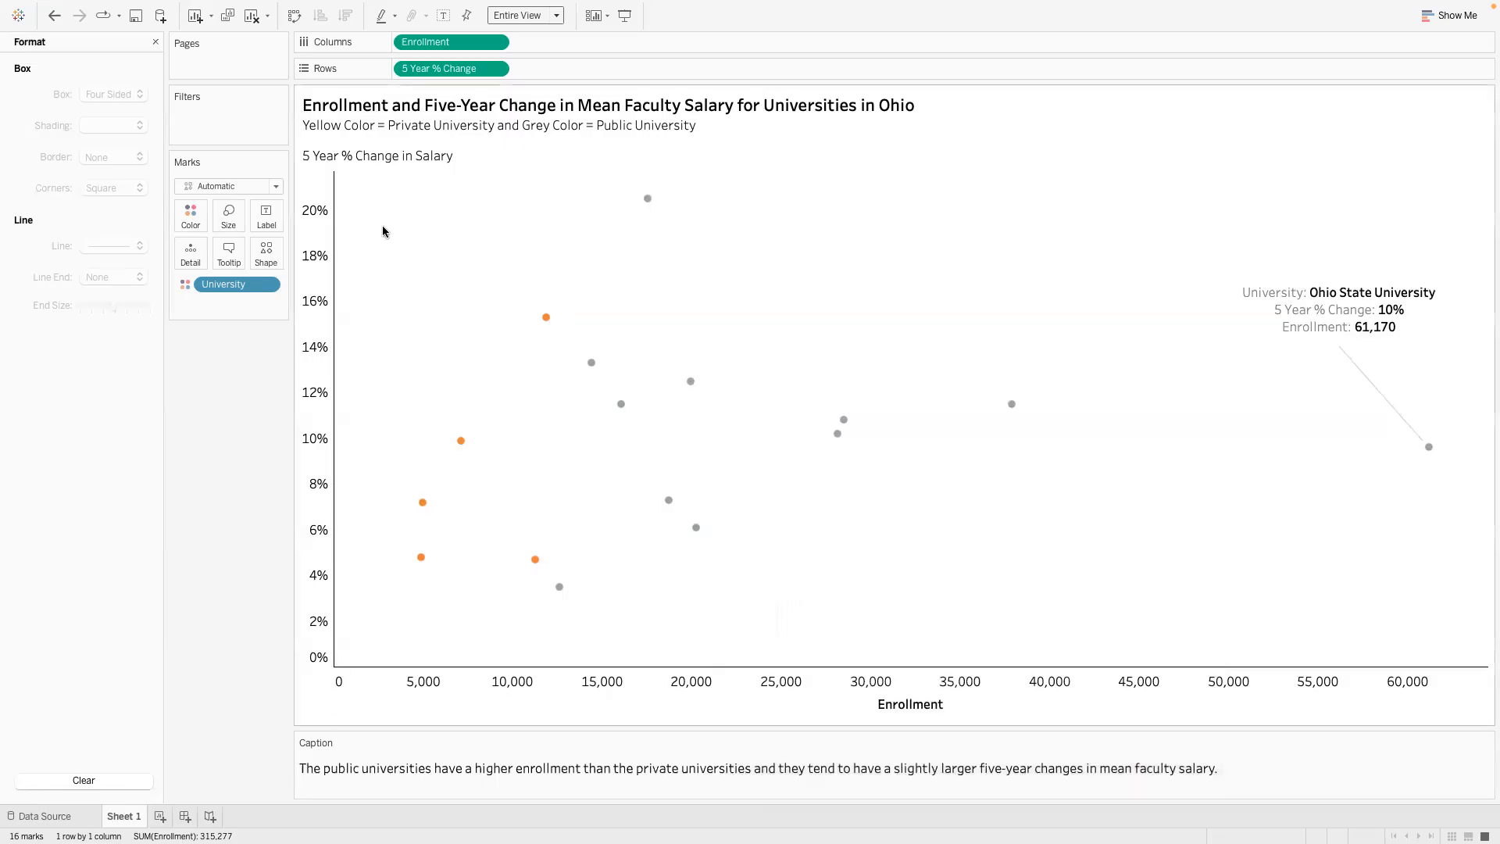
- Change "Yellow" to "Orange" in the title's color key line and confirm the title
double_click(353, 133)
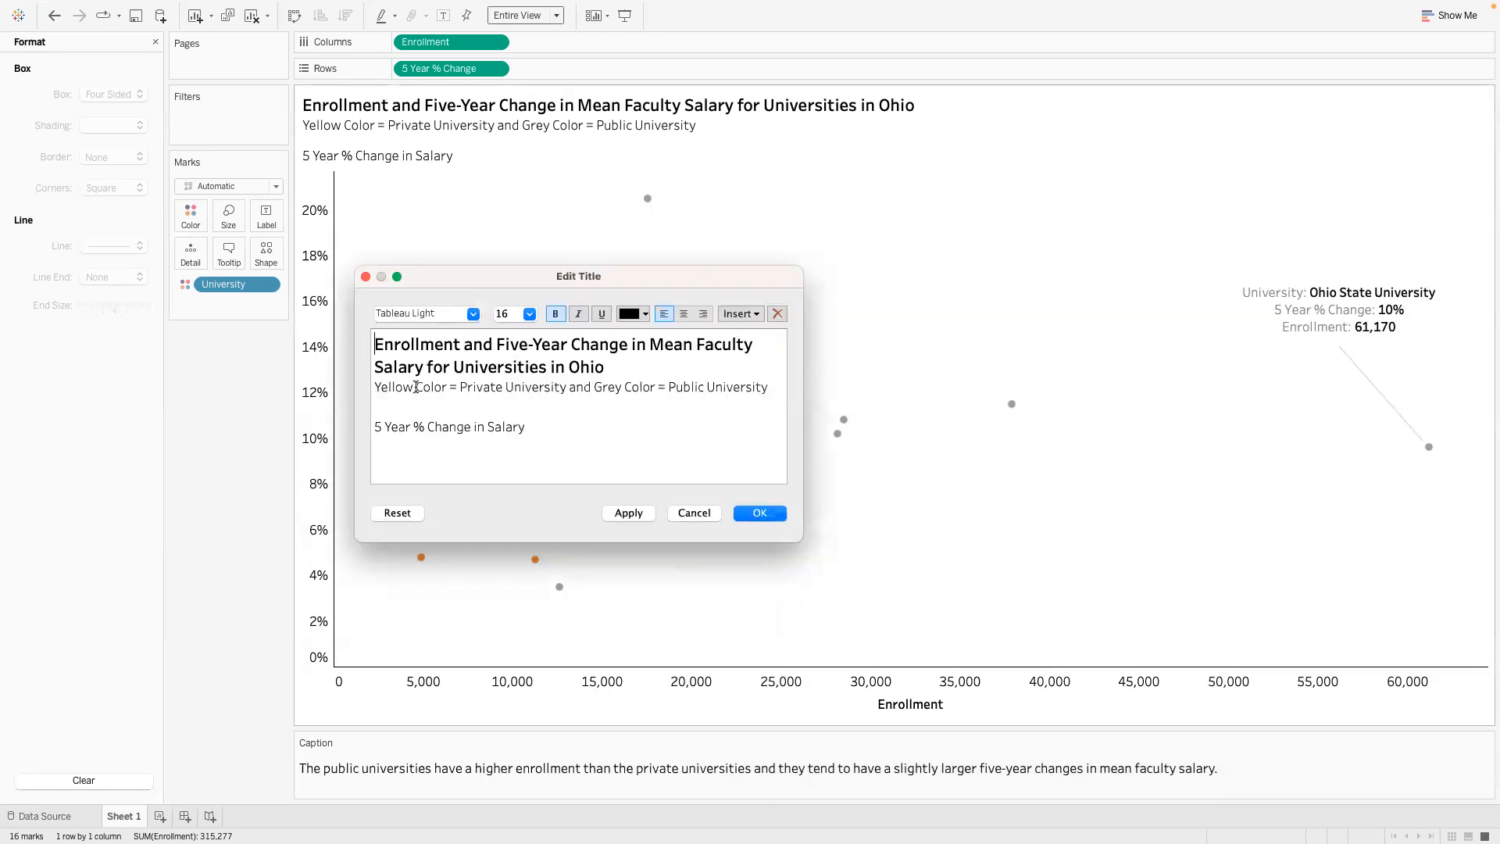
left_click_drag(415, 387, 287, 380)
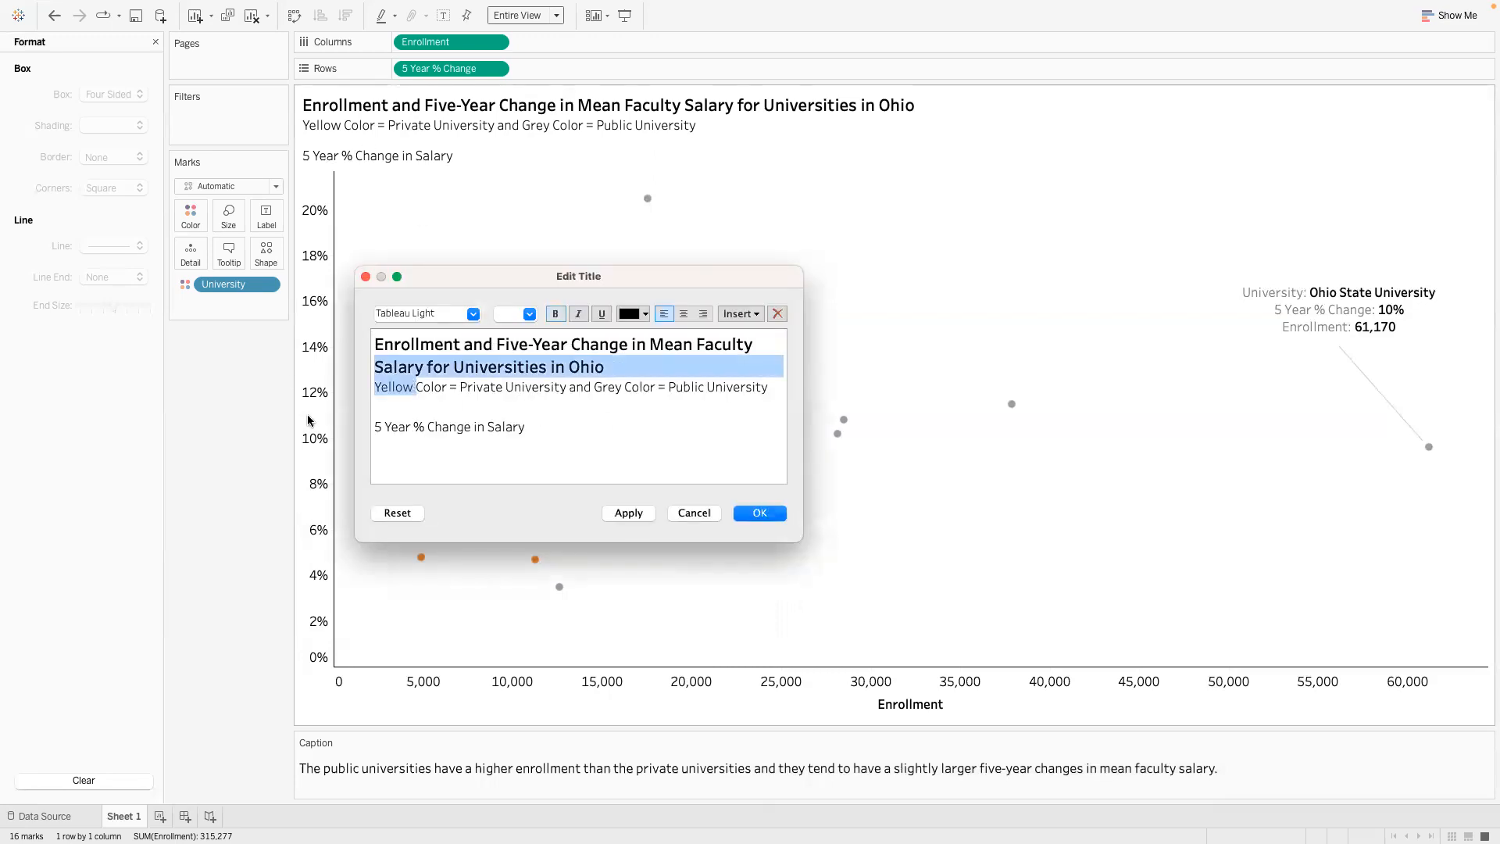
left_click(408, 390)
left_click_drag(412, 388, 364, 393)
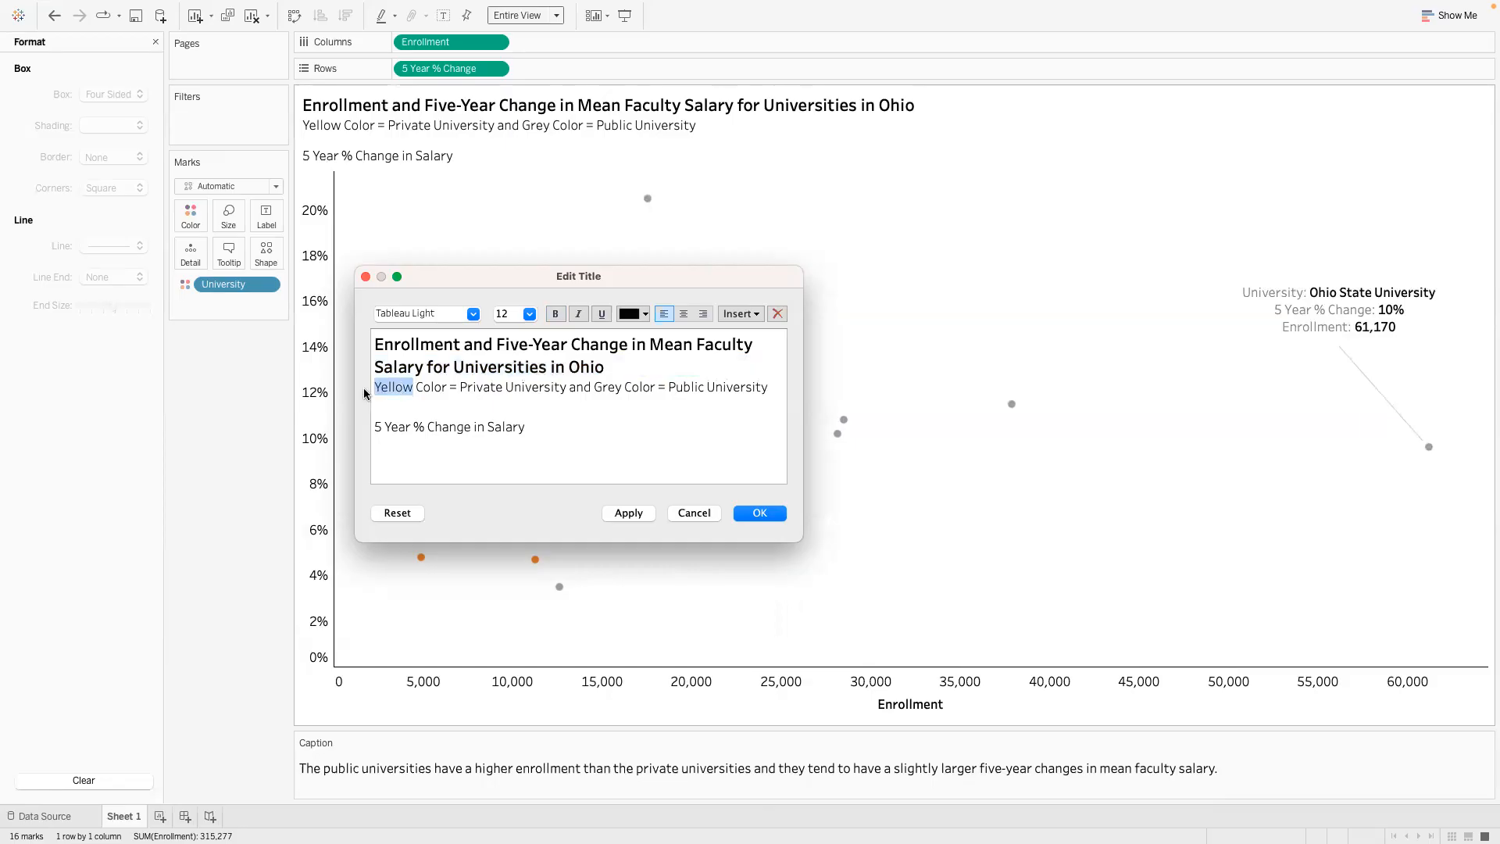
type("Orange")
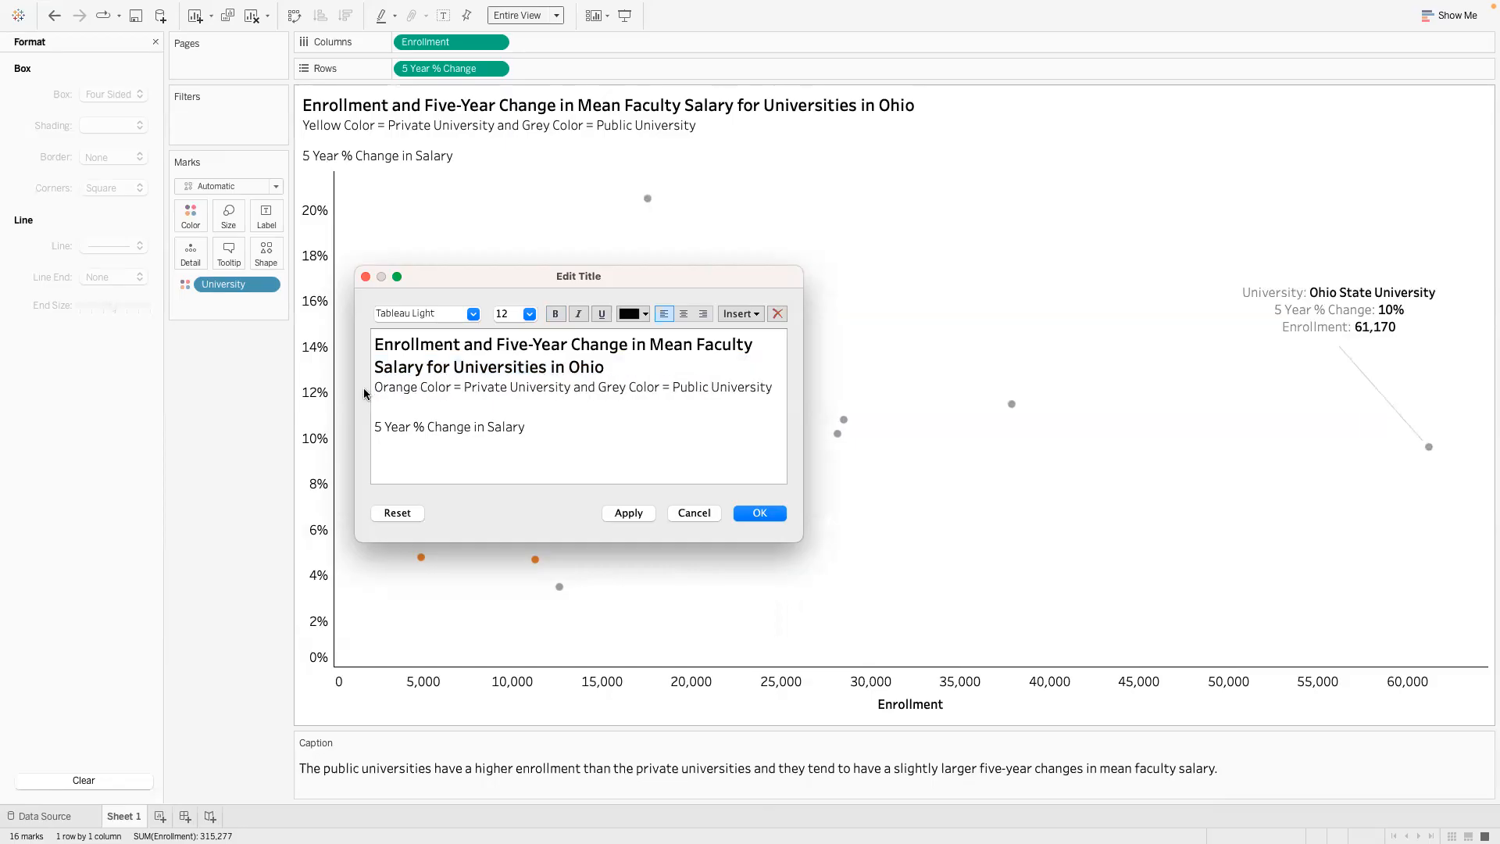
left_click(630, 512)
left_click(761, 513)
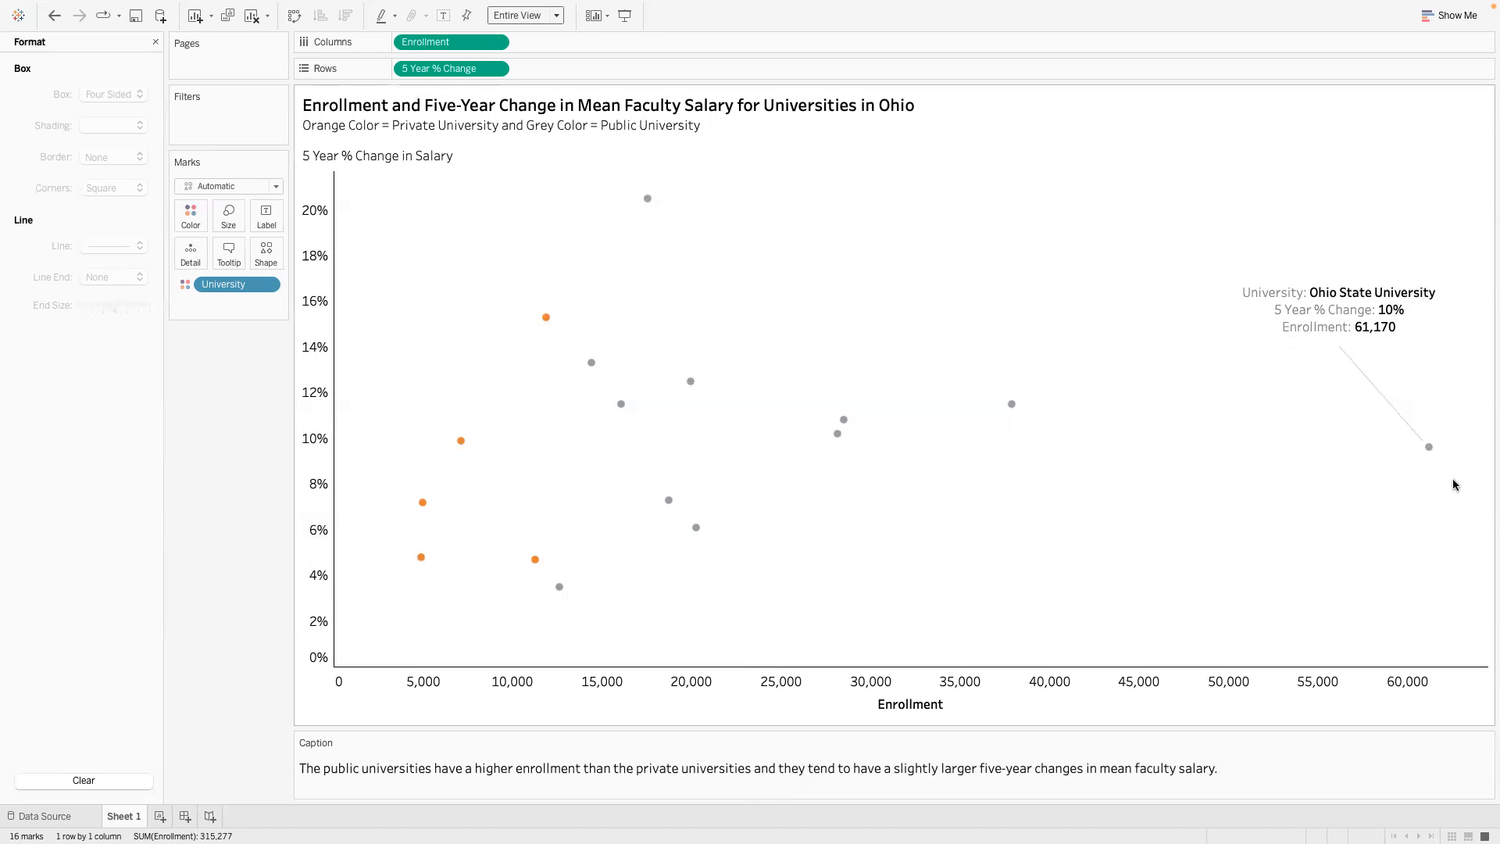
- Annotate the orange Case Western Reserve University mark with its university name, 5 year % change and enrollment
mouse_move(1430, 448)
left_click(546, 319)
right_click(546, 322)
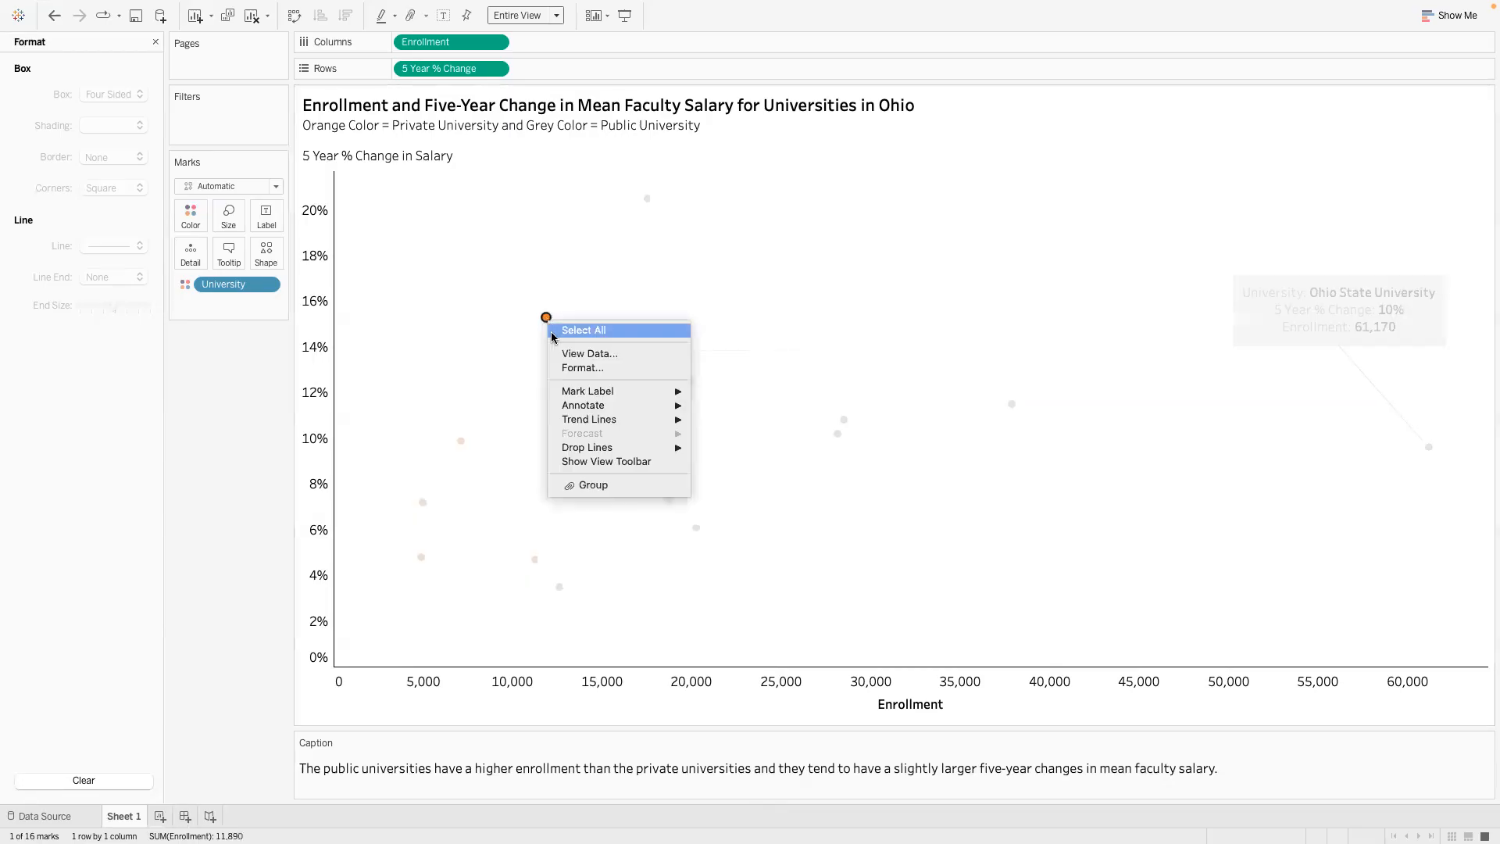
mouse_move(668, 404)
left_click(721, 406)
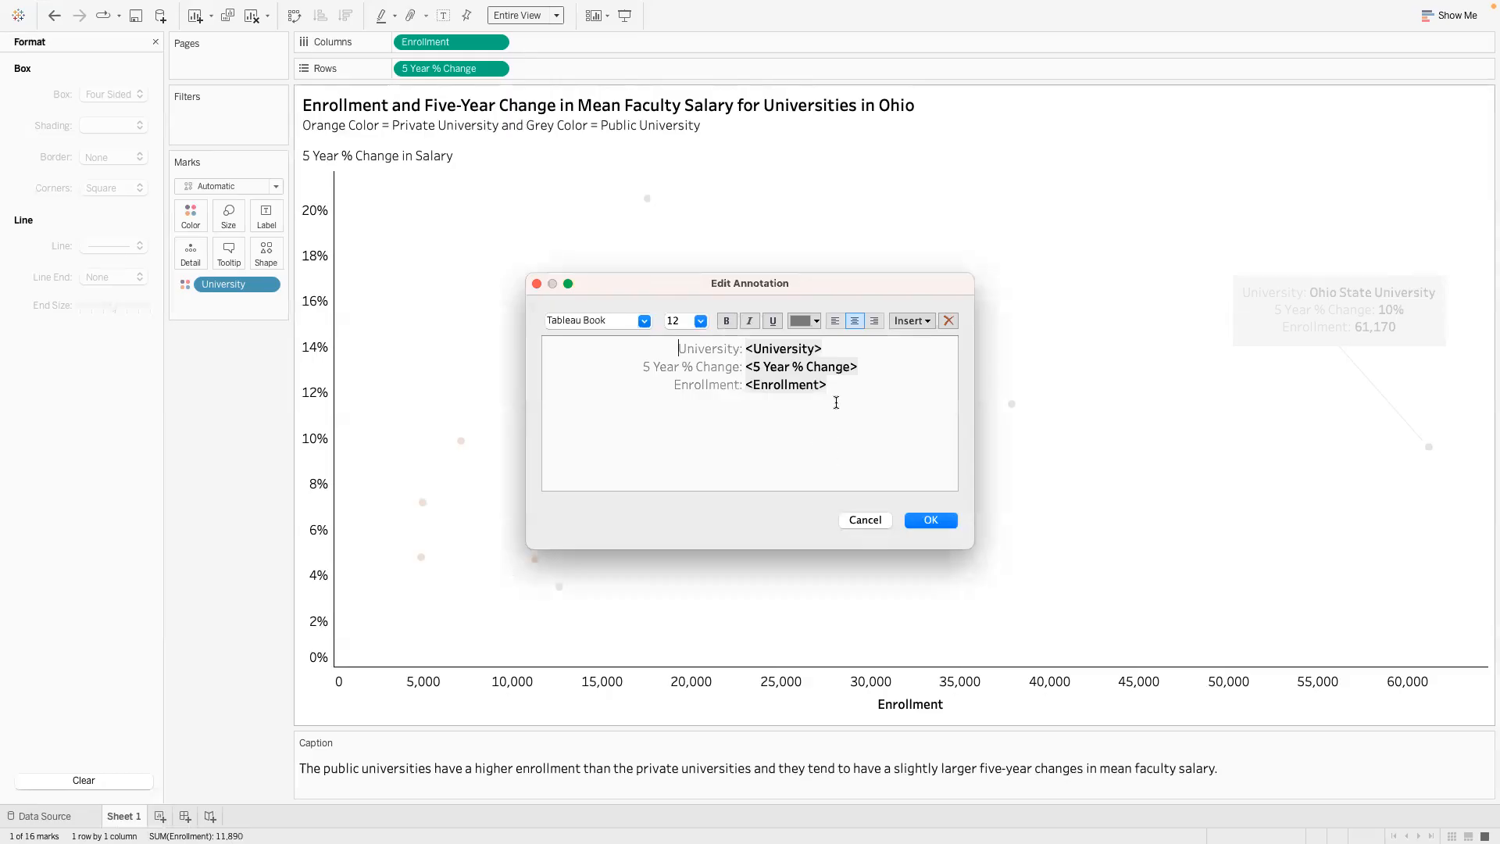
left_click(929, 520)
- Widen the Case Western Reserve University annotation so the name fits on one line, and place it in the empty area right of the mark
left_click(709, 294)
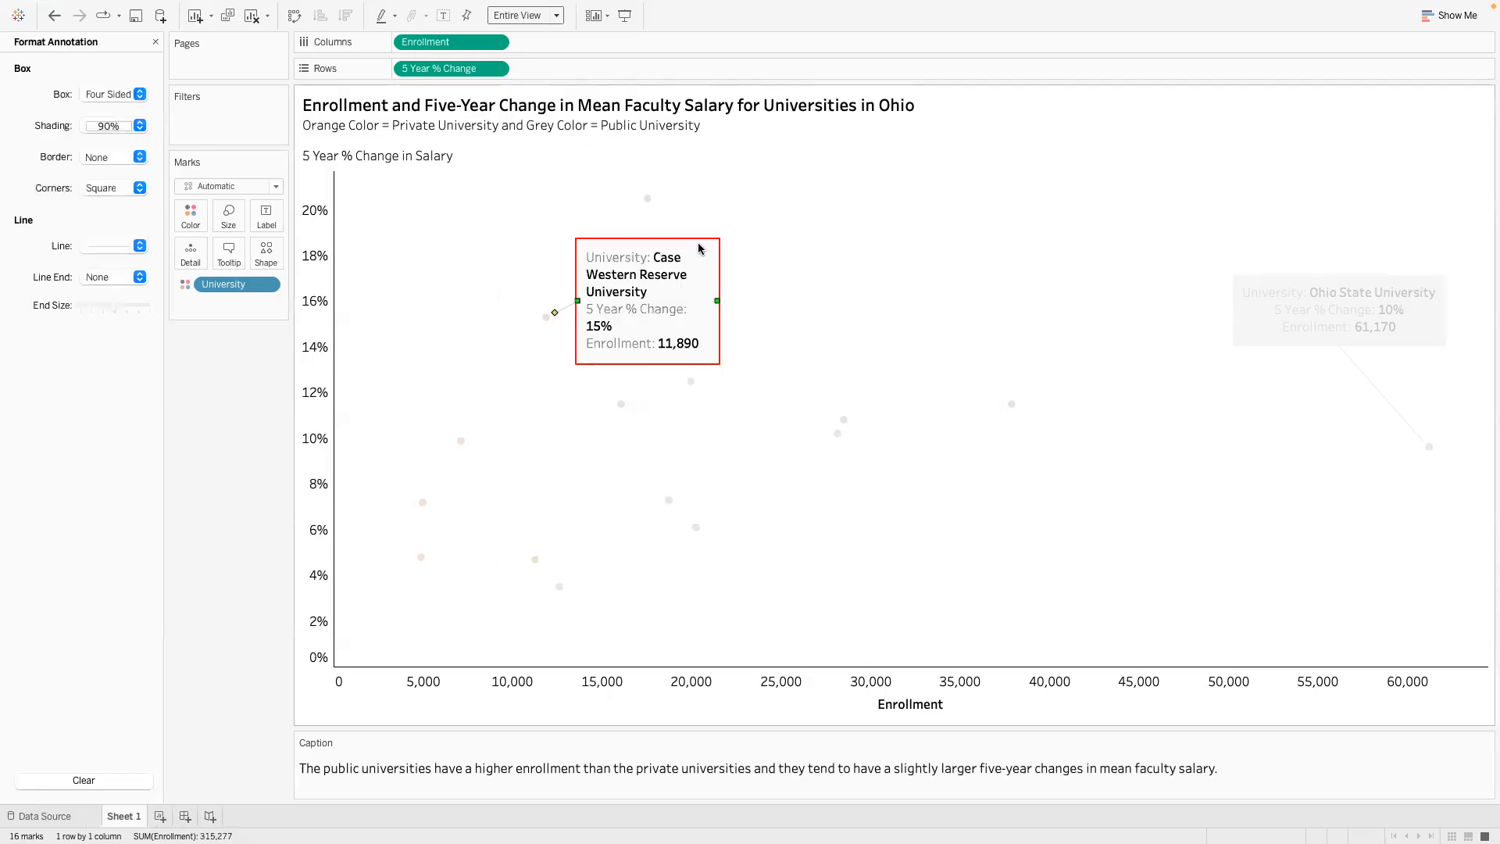
mouse_move(694, 239)
left_mouse_down()
mouse_move(504, 217)
mouse_move(494, 184)
left_mouse_up()
mouse_move(518, 250)
left_mouse_down()
mouse_move(647, 248)
mouse_move(603, 248)
left_mouse_up()
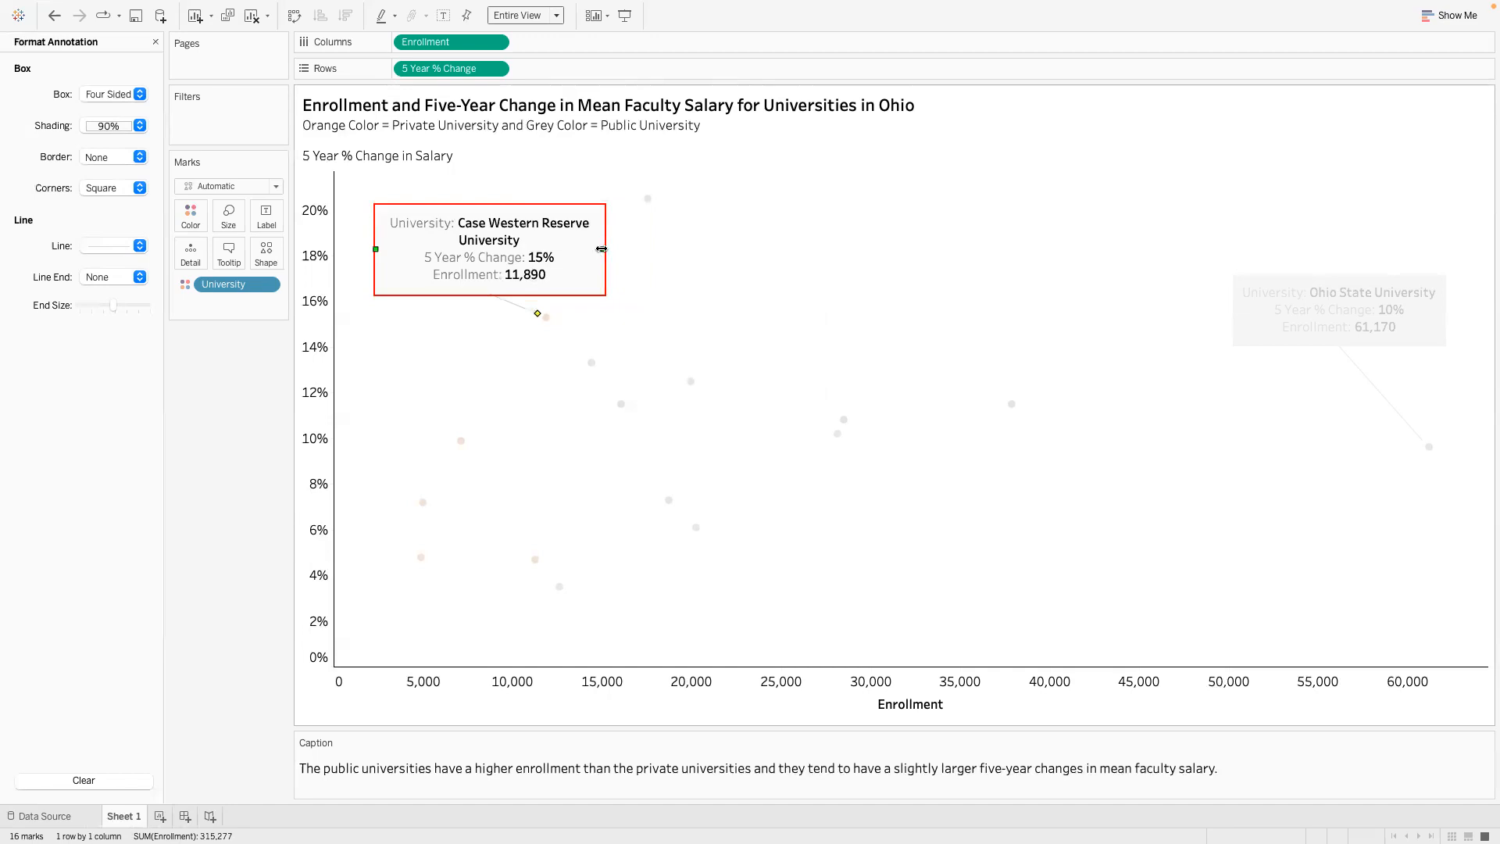
left_click_drag(602, 249, 685, 249)
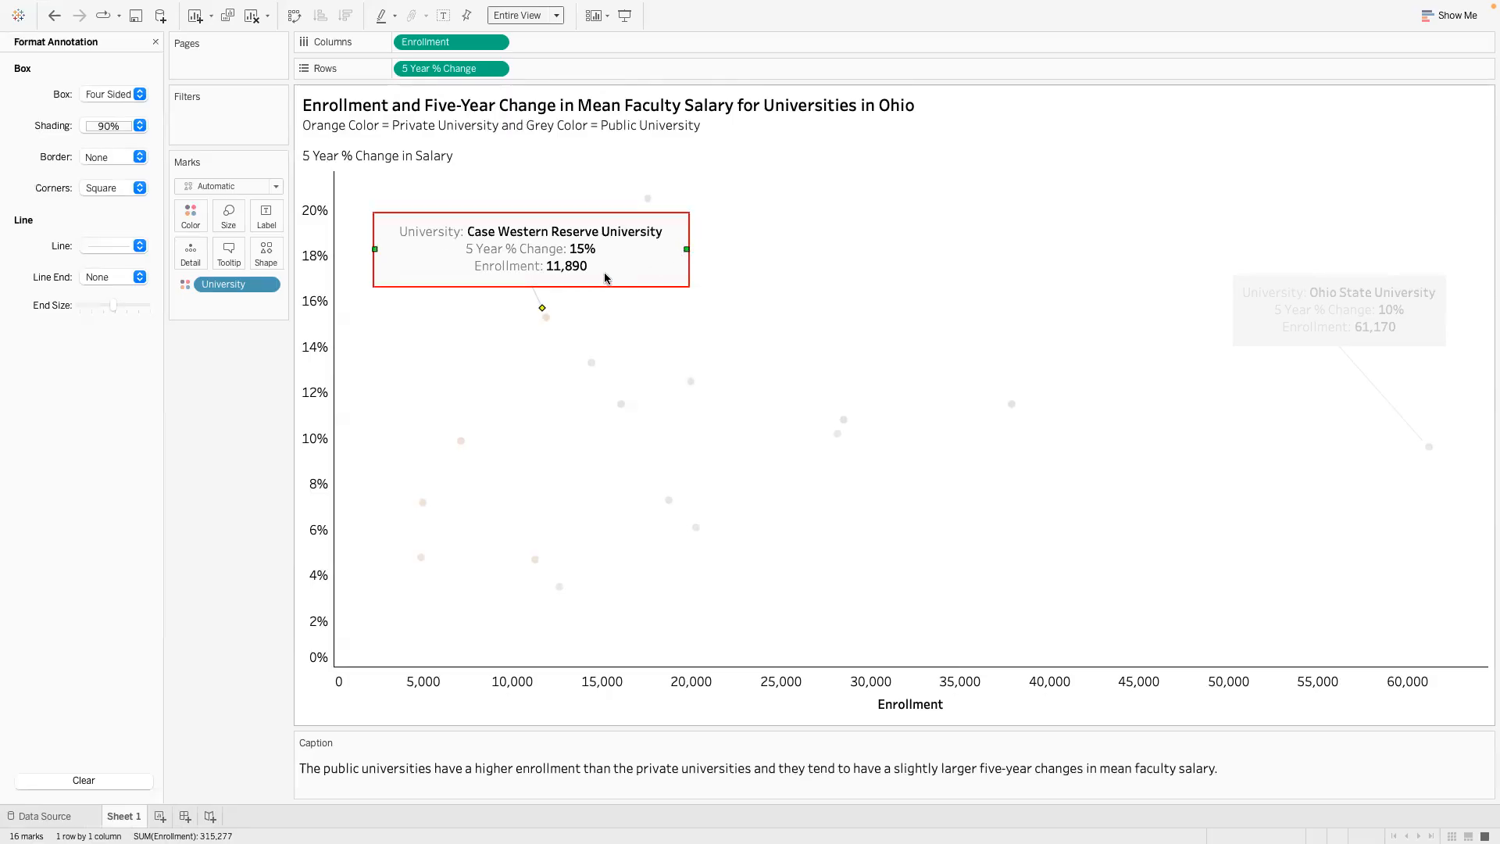
left_click_drag(592, 283, 934, 272)
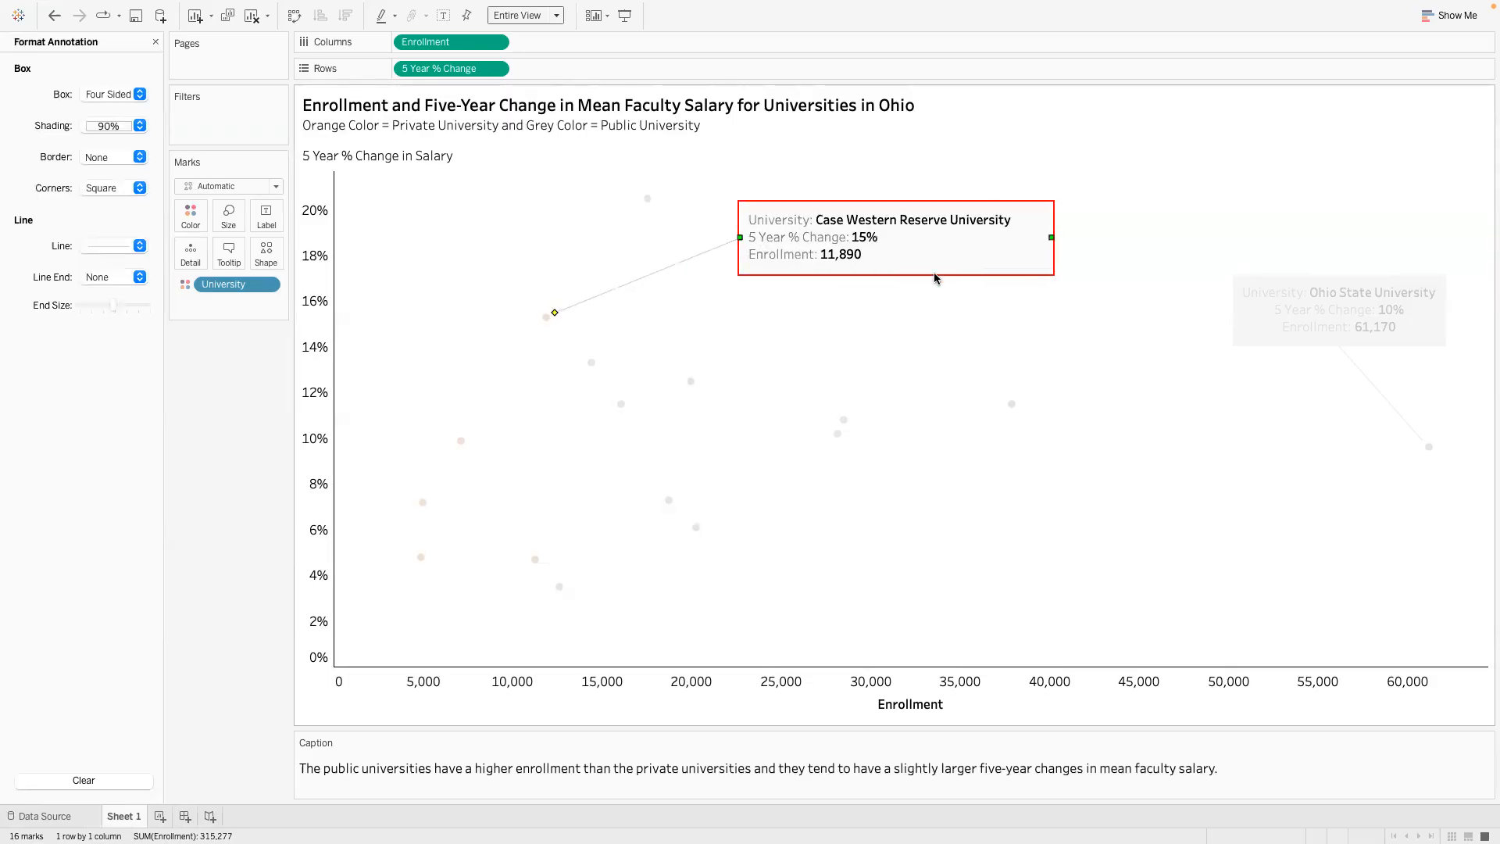
- Remove the grey shading from the Case Western Reserve University annotation and narrow its box to fit the text
left_click(935, 296)
left_click(921, 251)
right_click(921, 250)
left_click(885, 254)
left_click(139, 126)
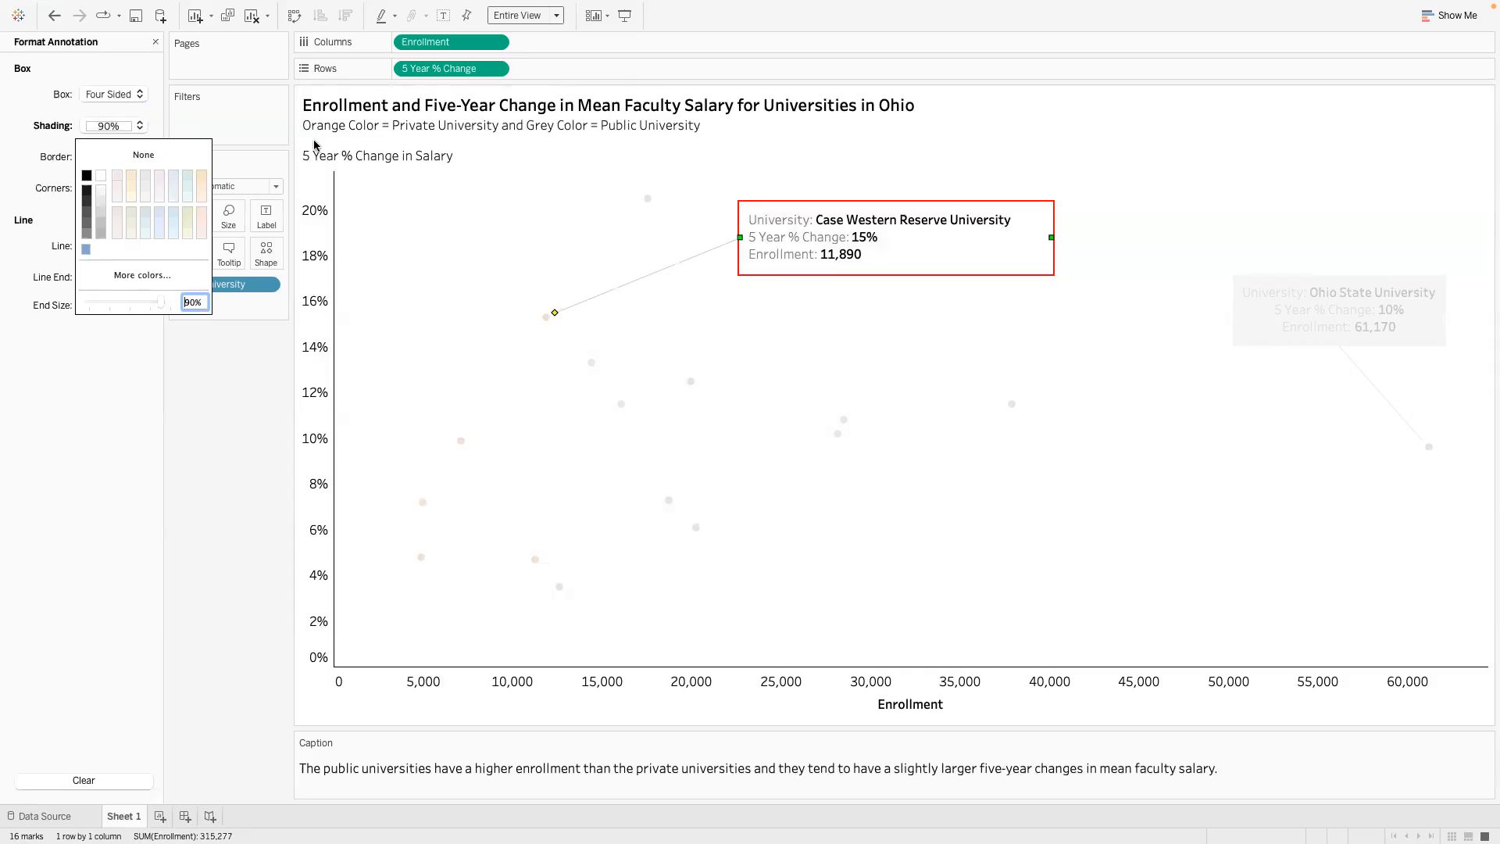
left_click_drag(1051, 240, 1020, 237)
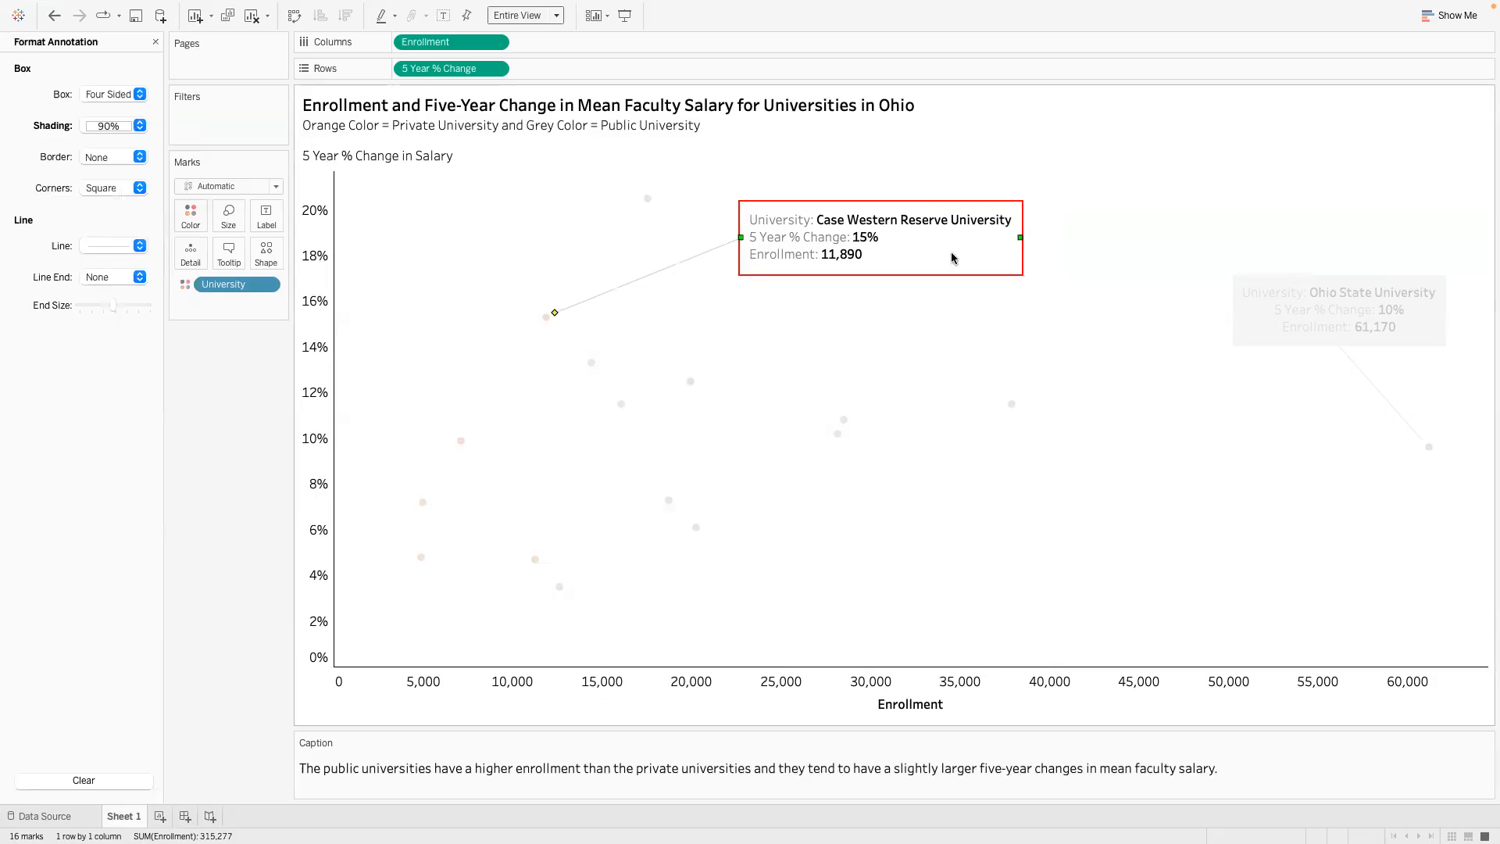
left_click(942, 302)
left_click(928, 254)
left_click(811, 298)
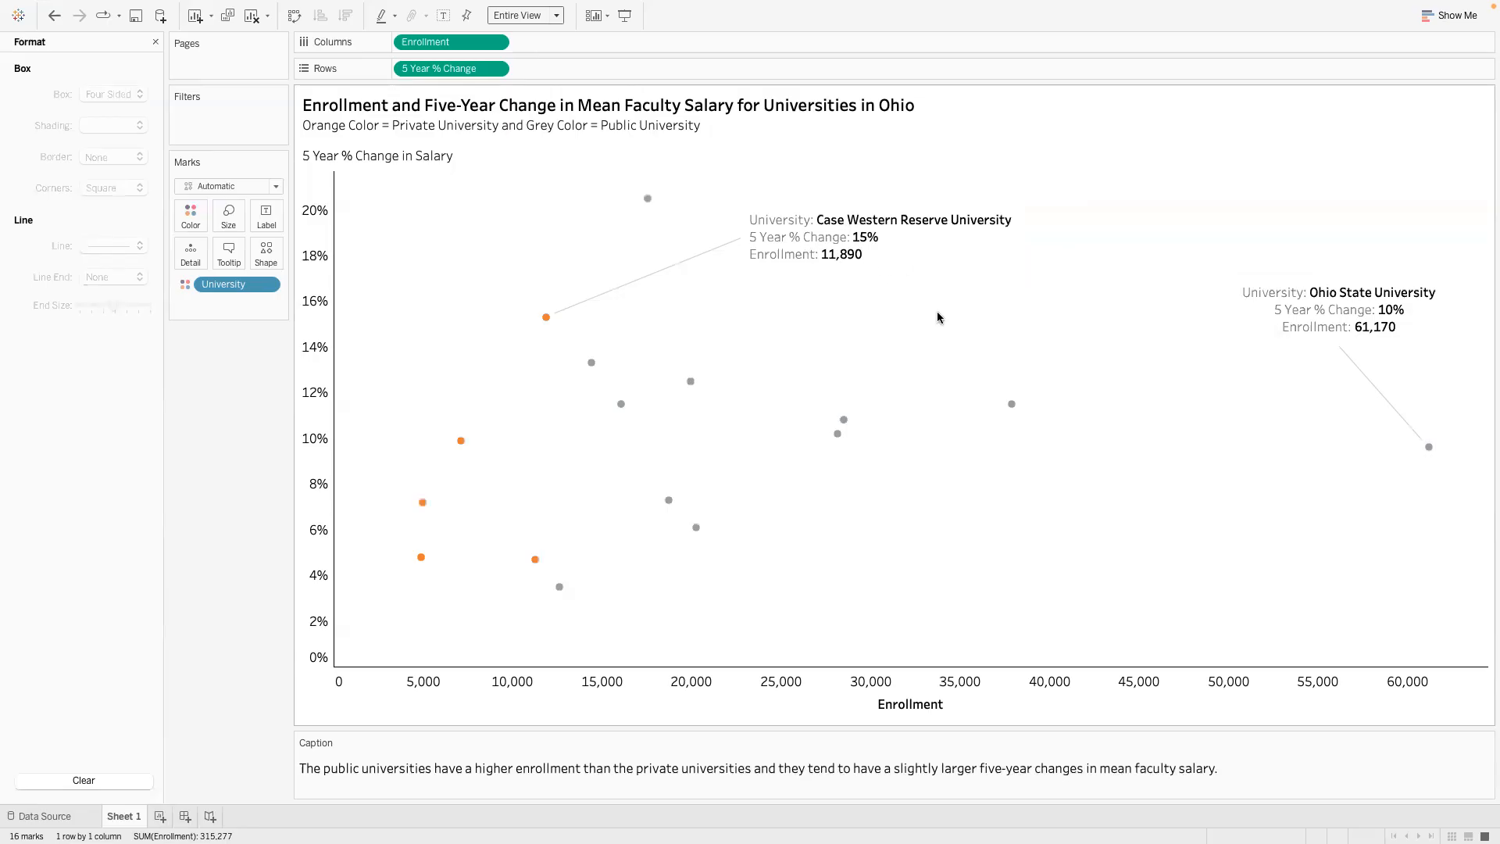
- Switch to PowerPoint, compare the Ohio assignment with the finished chart, and open the "Alabama unemployment rate by county" slide
mouse_move(545, 320)
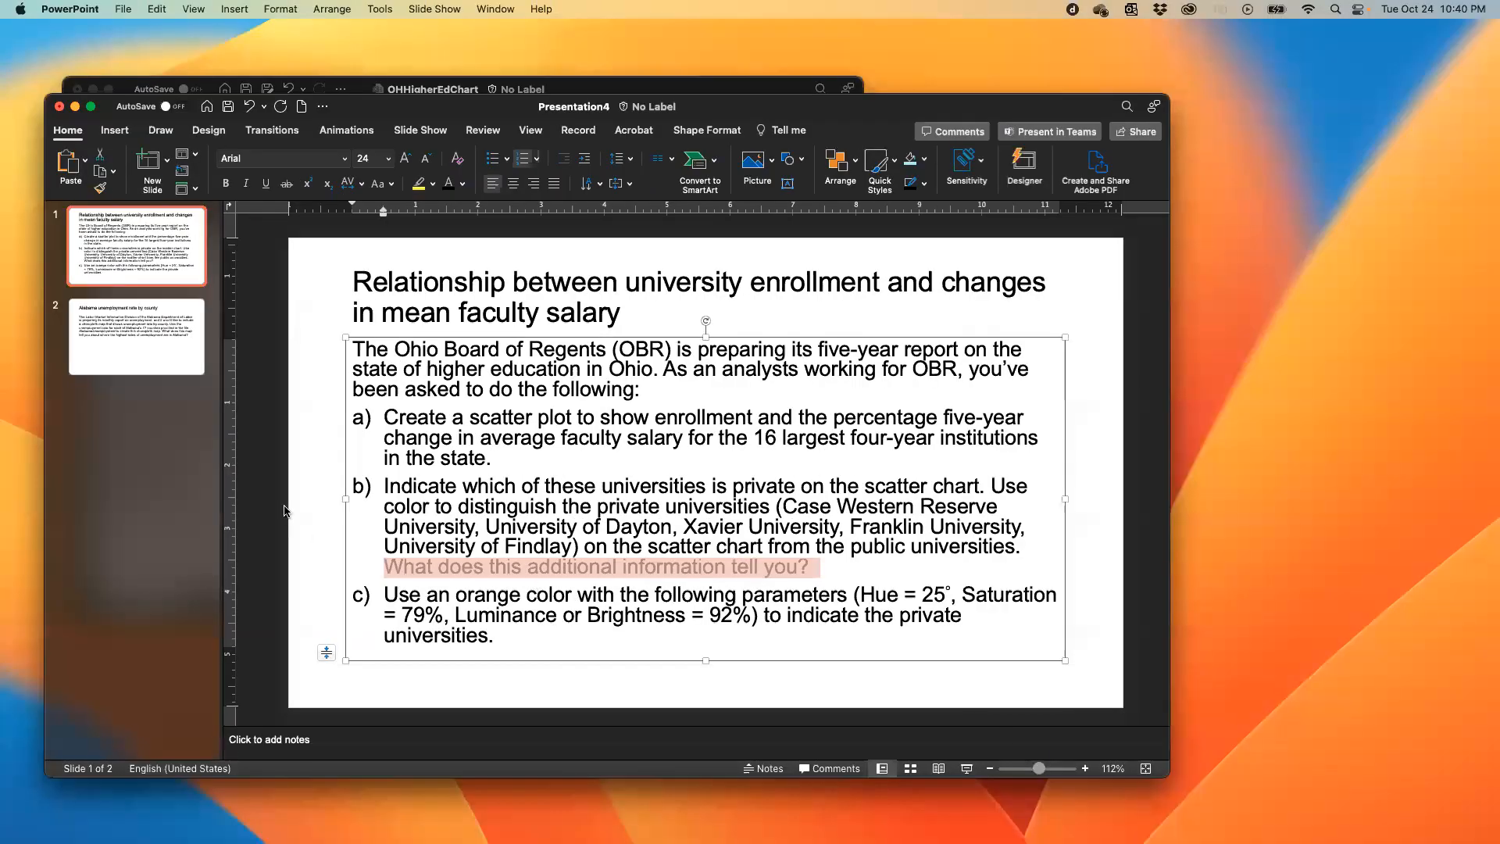
left_click(285, 512)
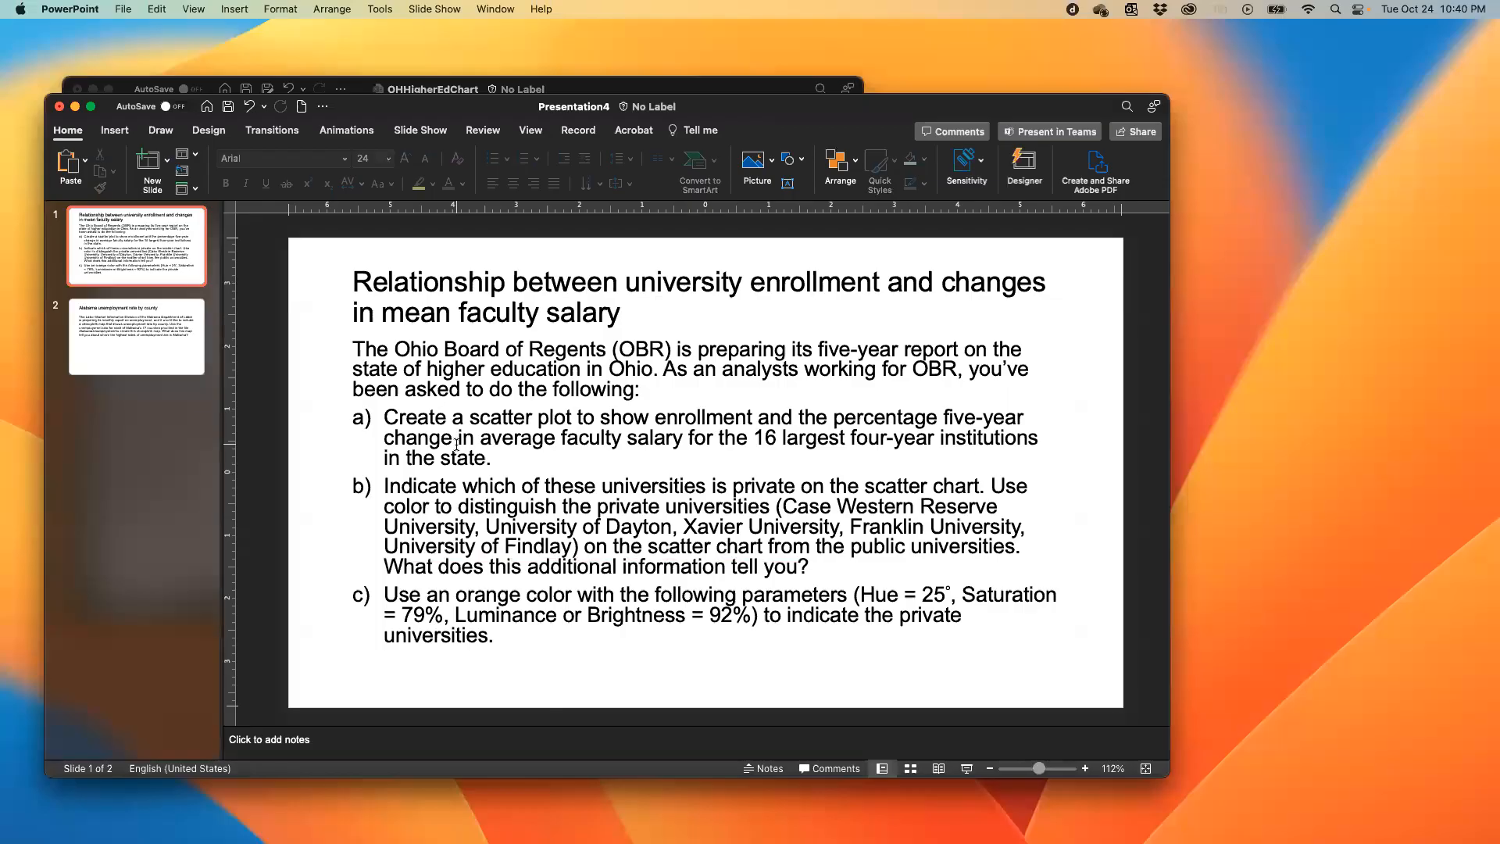
key("ctrl+Right")
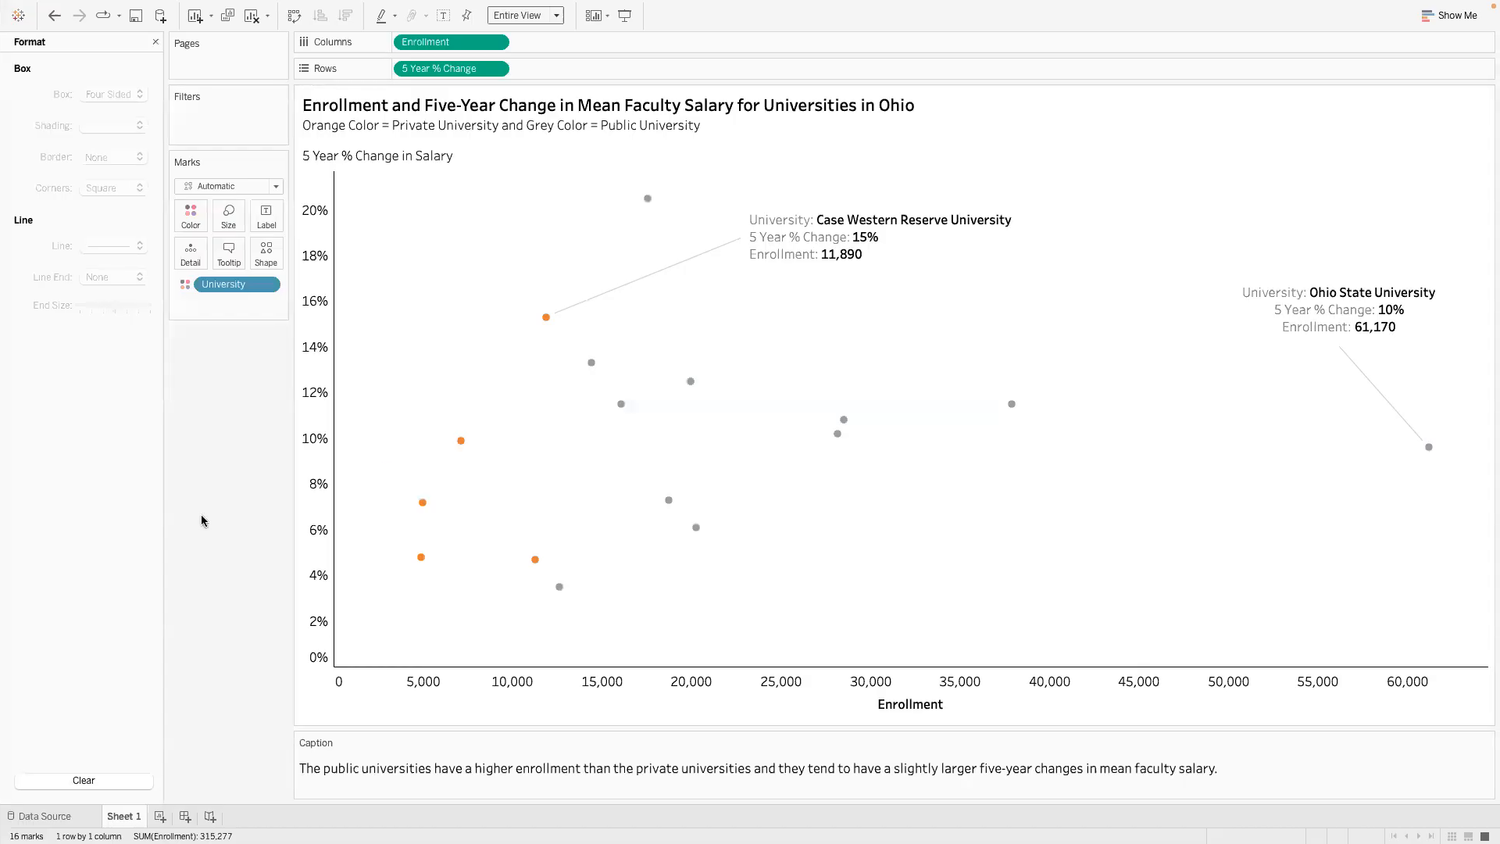
key("ctrl+Left")
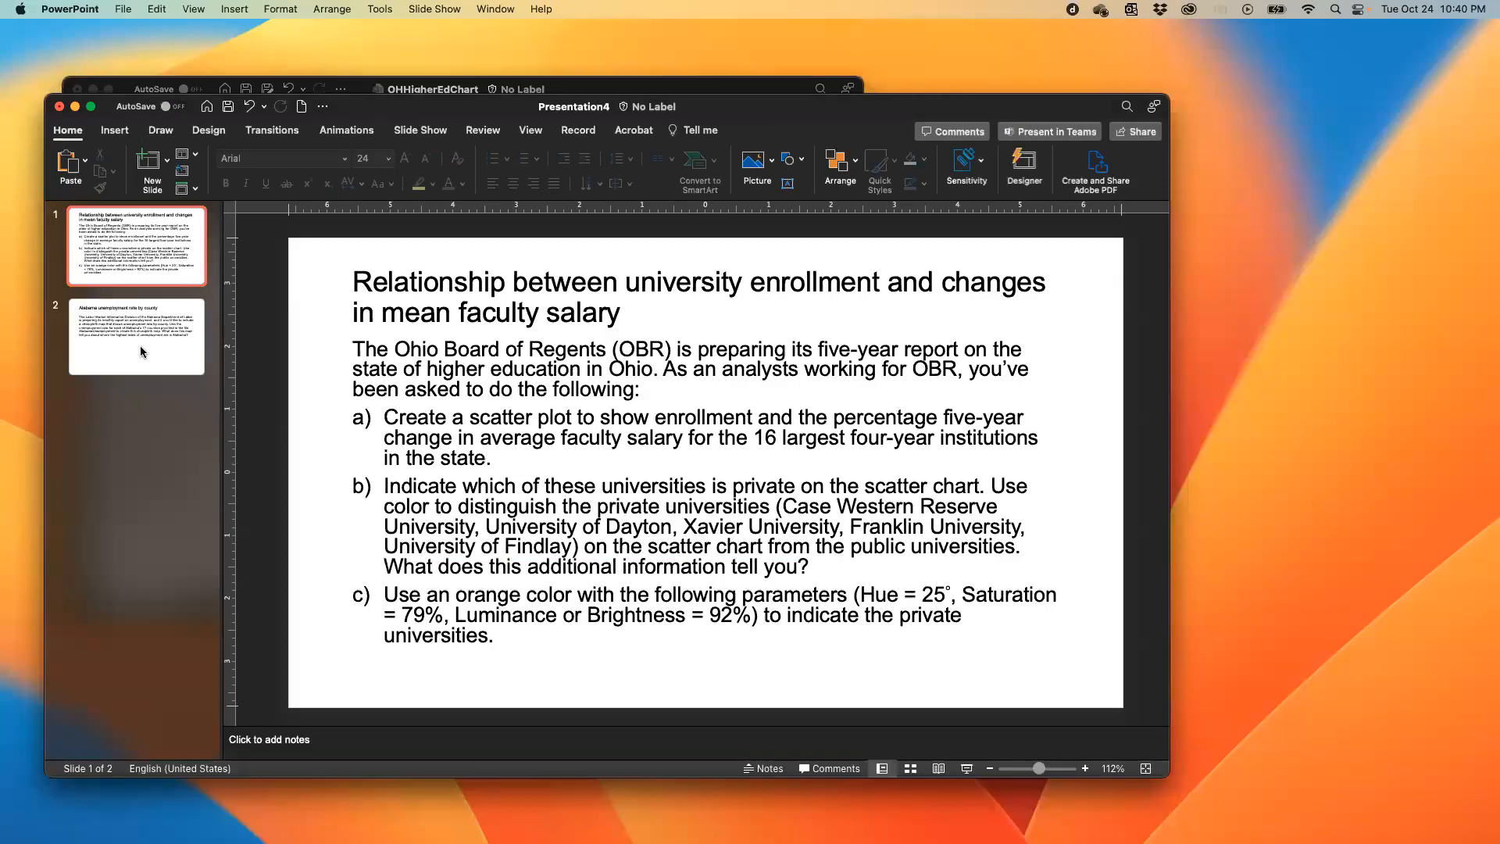
left_click(139, 346)
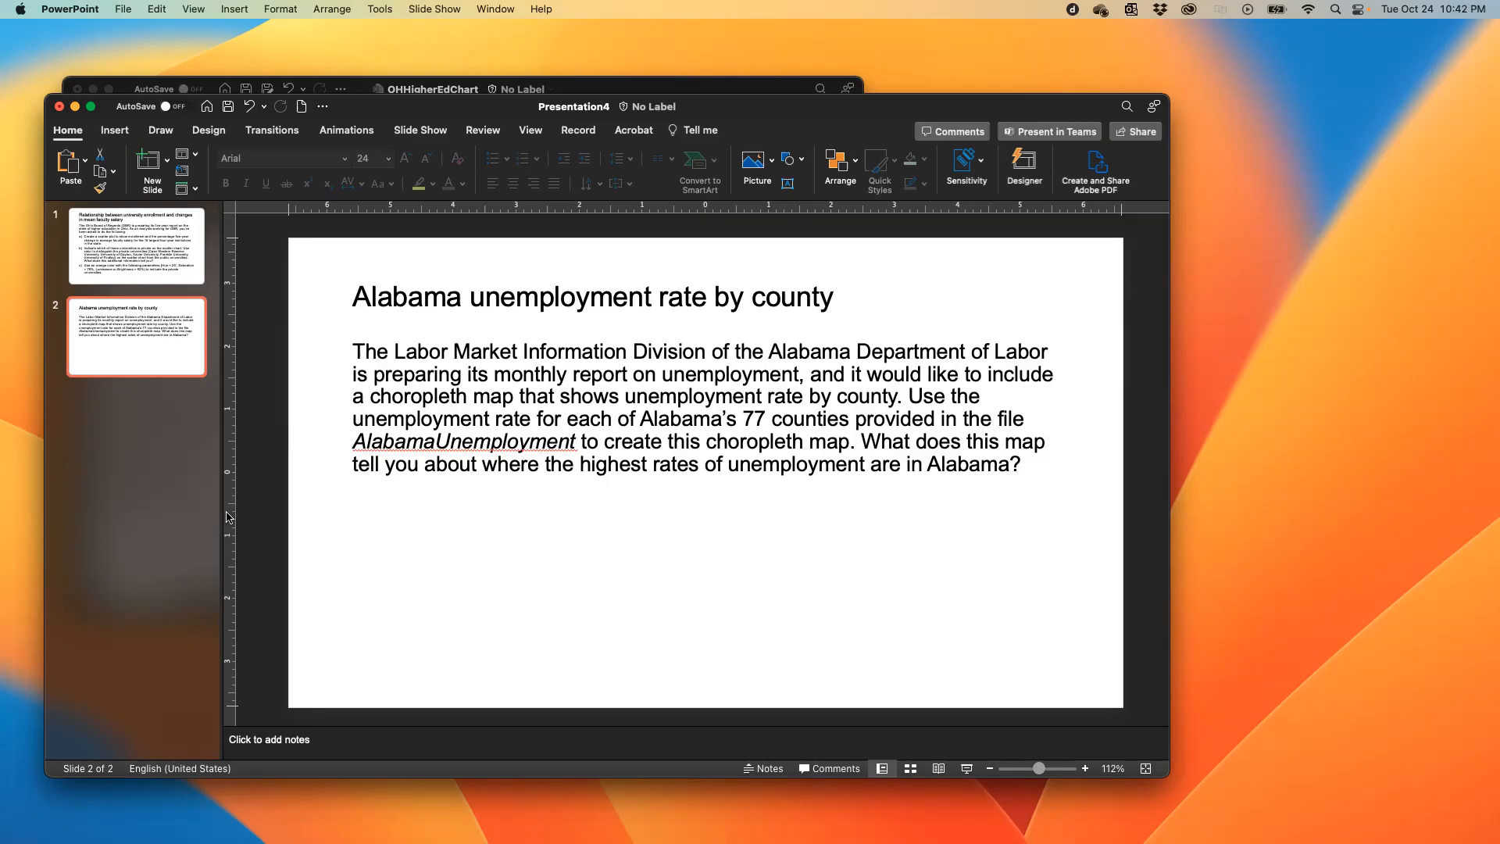
mouse_move(787, 107)
left_mouse_down()
mouse_move(875, 93)
mouse_move(777, 119)
left_mouse_up()
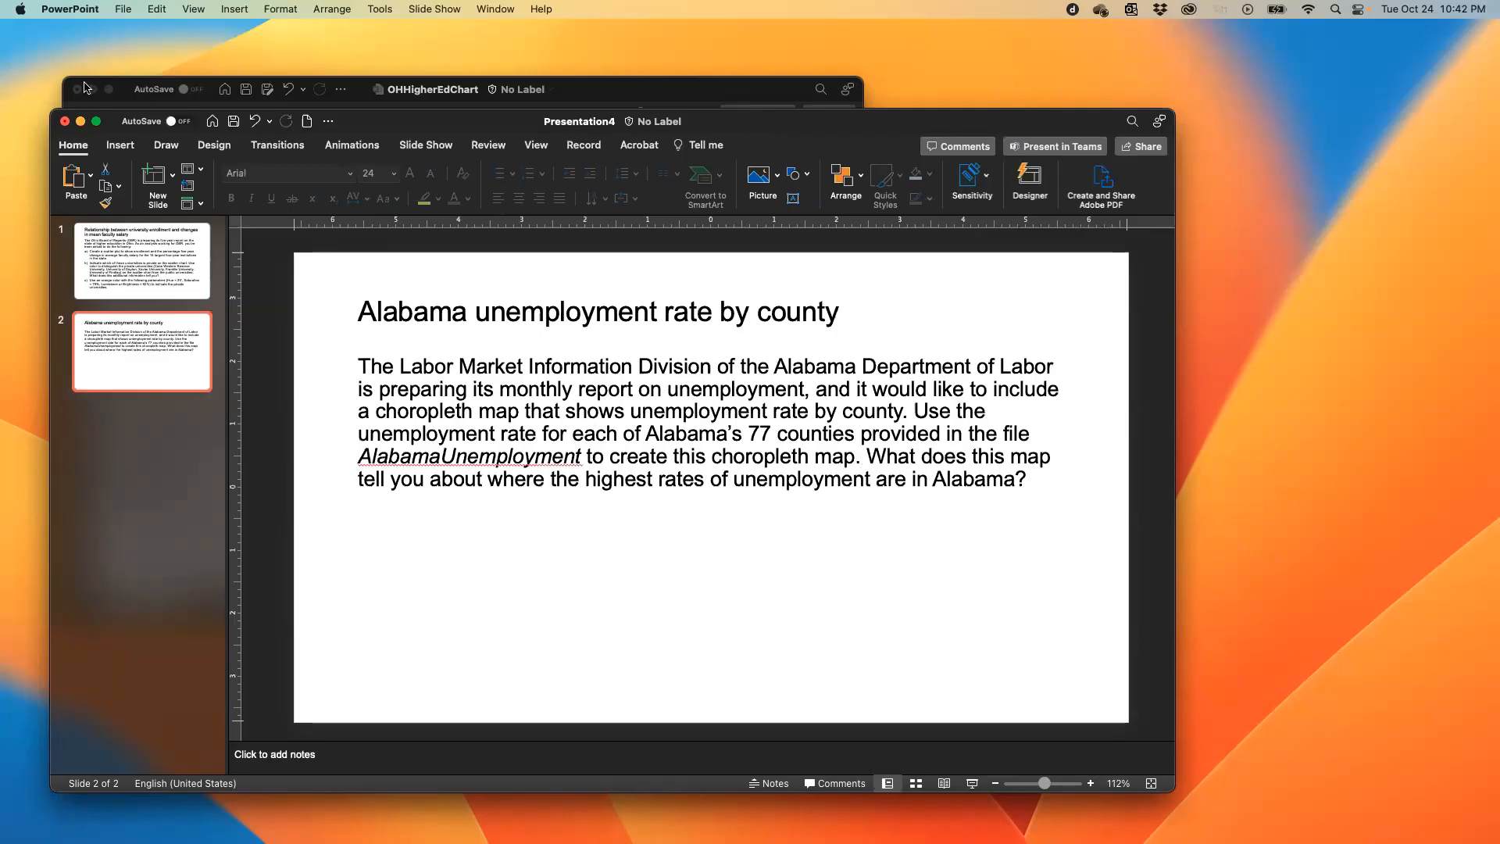
- Switch back to Tableau Public and create a new workbook
key("ctrl+Right")
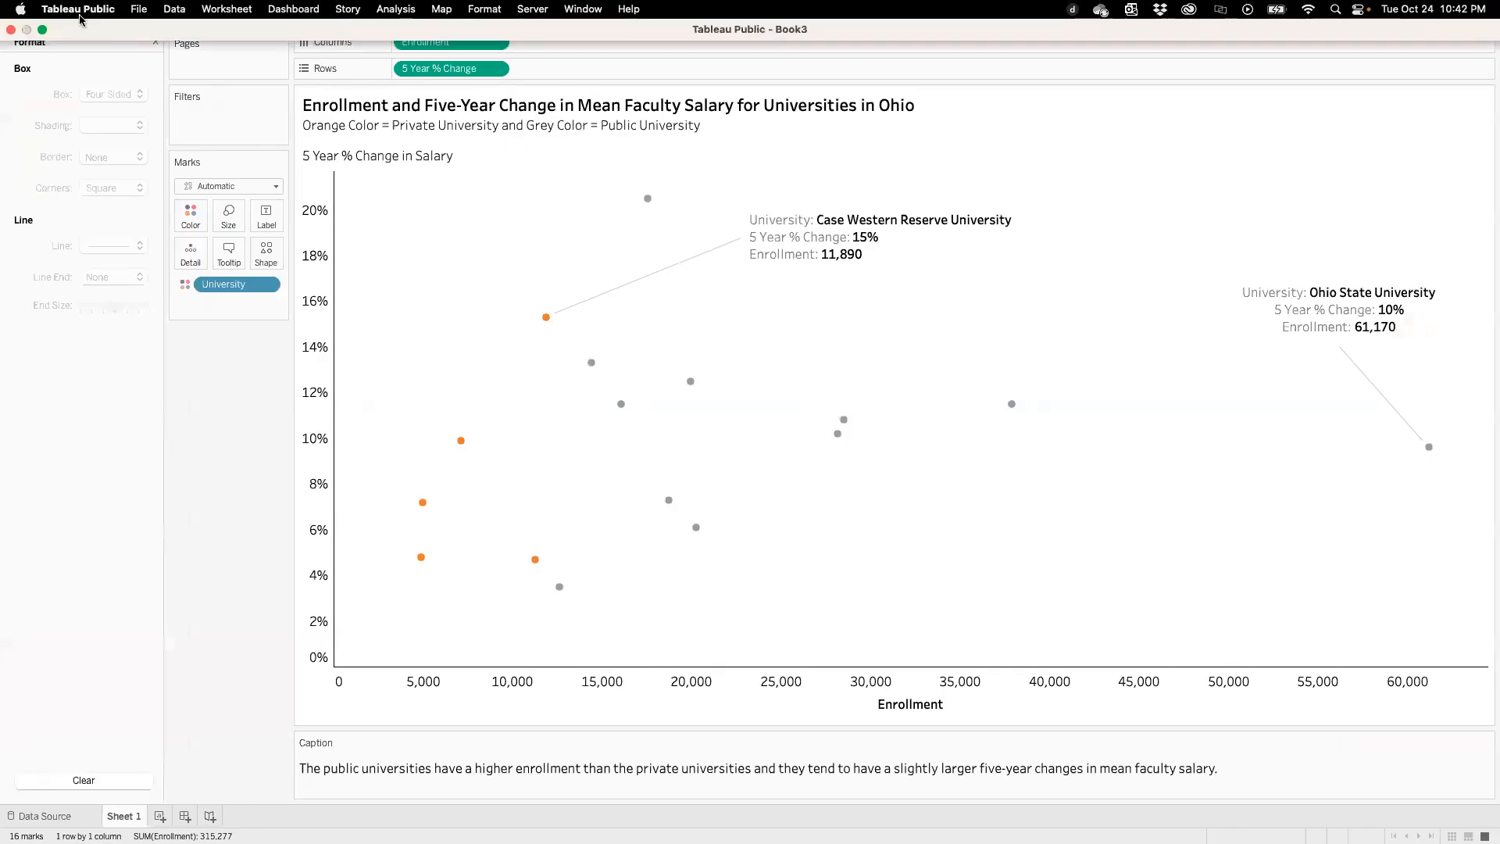
left_click(141, 9)
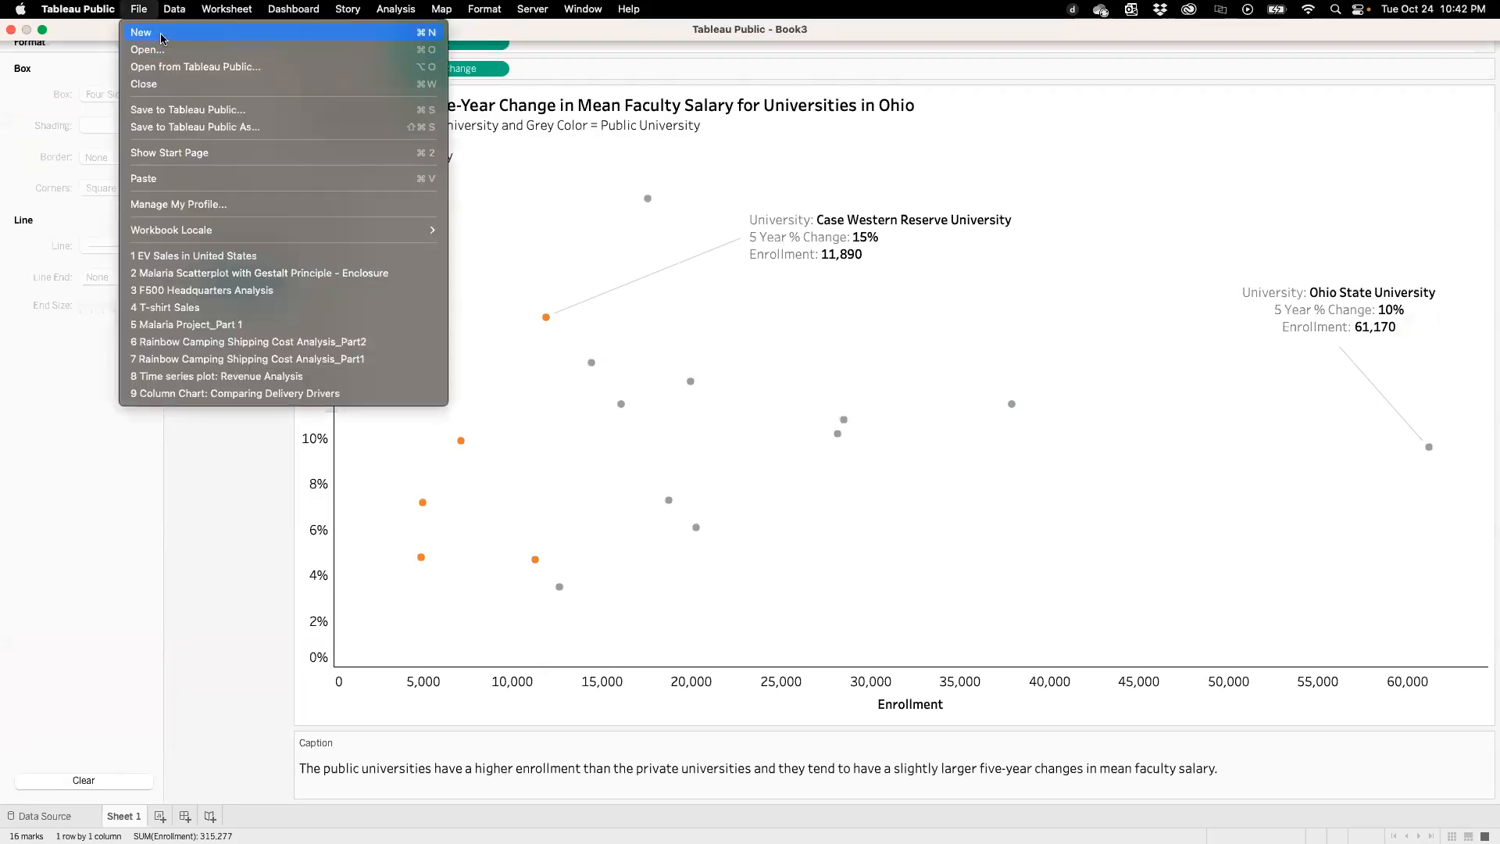
left_click(161, 34)
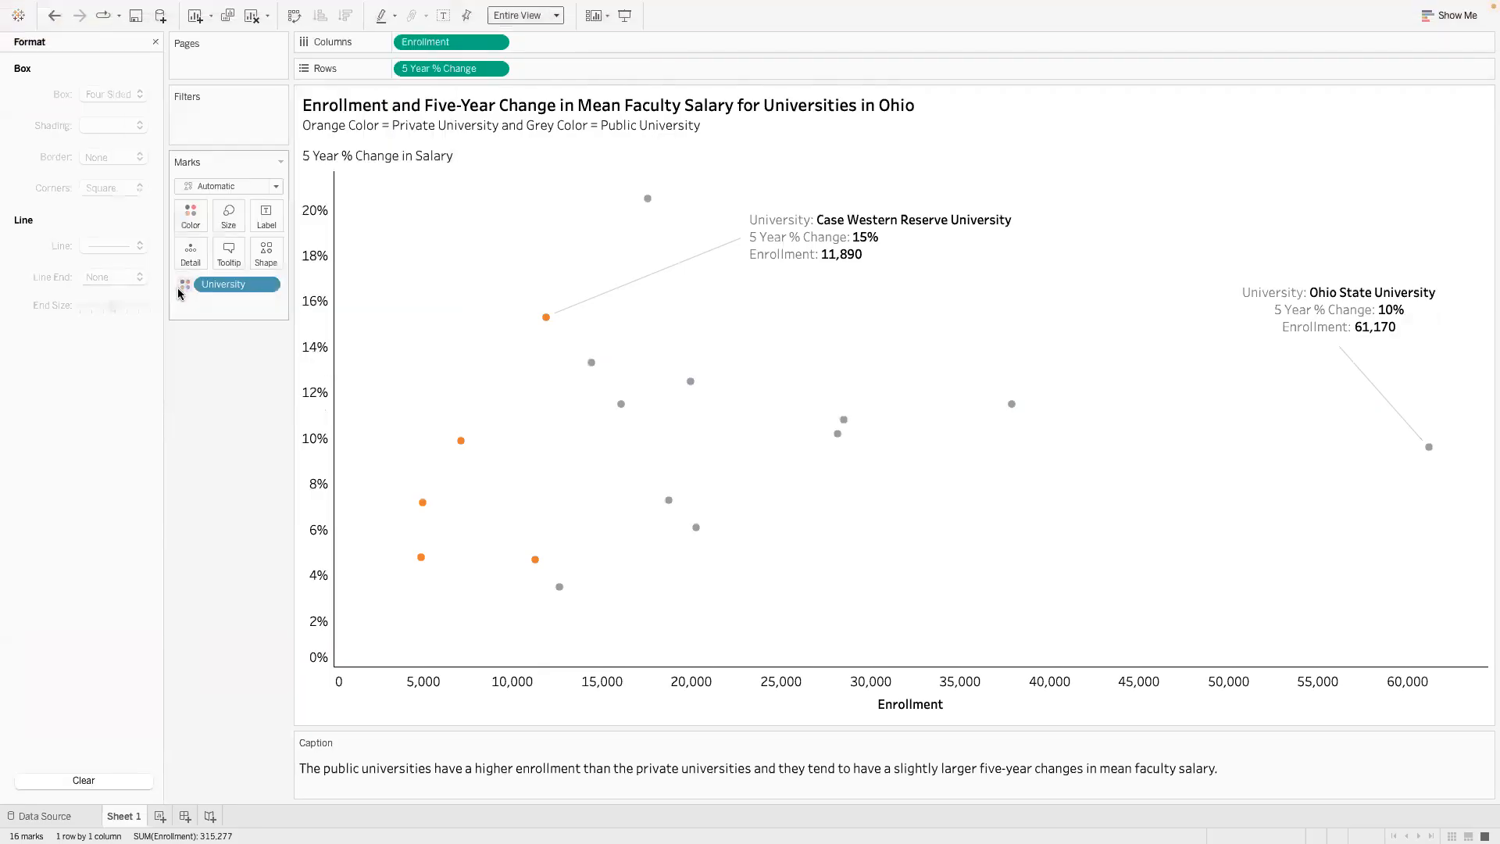
- Switch to Excel and close the OHHigherEdChart workbook
key("ctrl+Left")
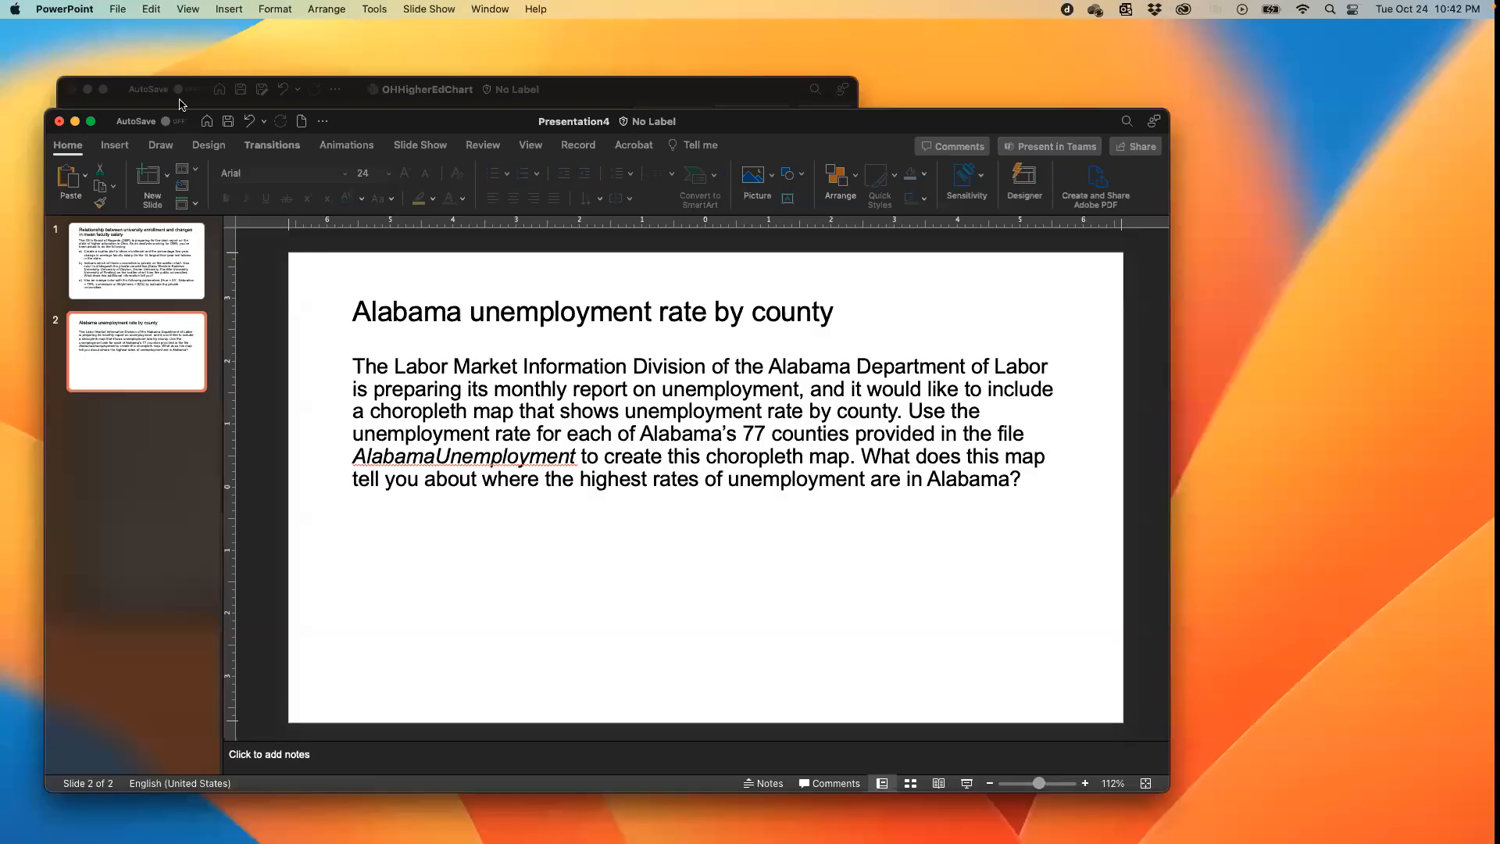
left_click(350, 89)
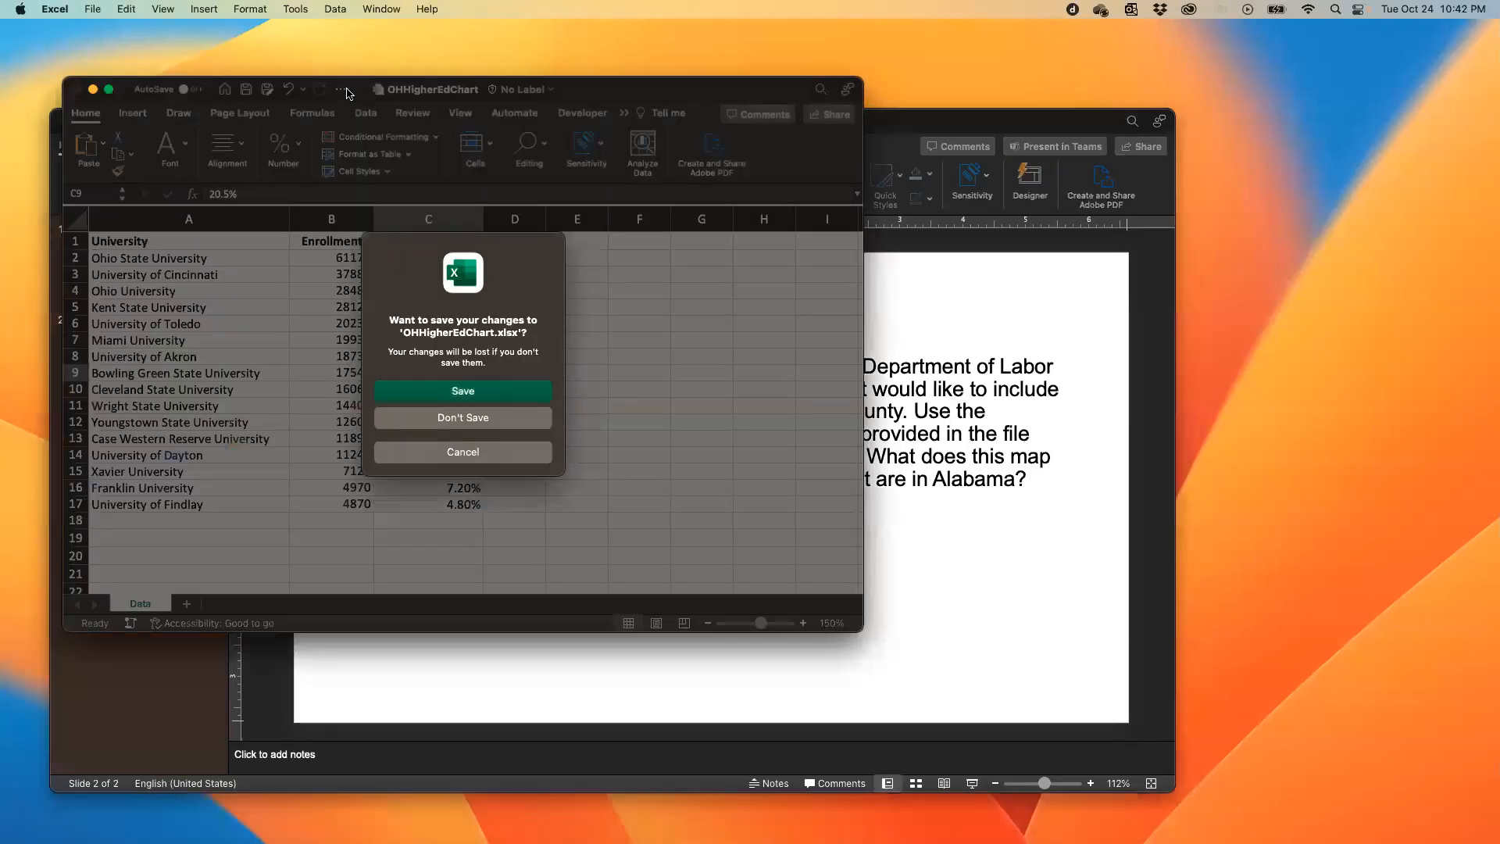
left_click(468, 395)
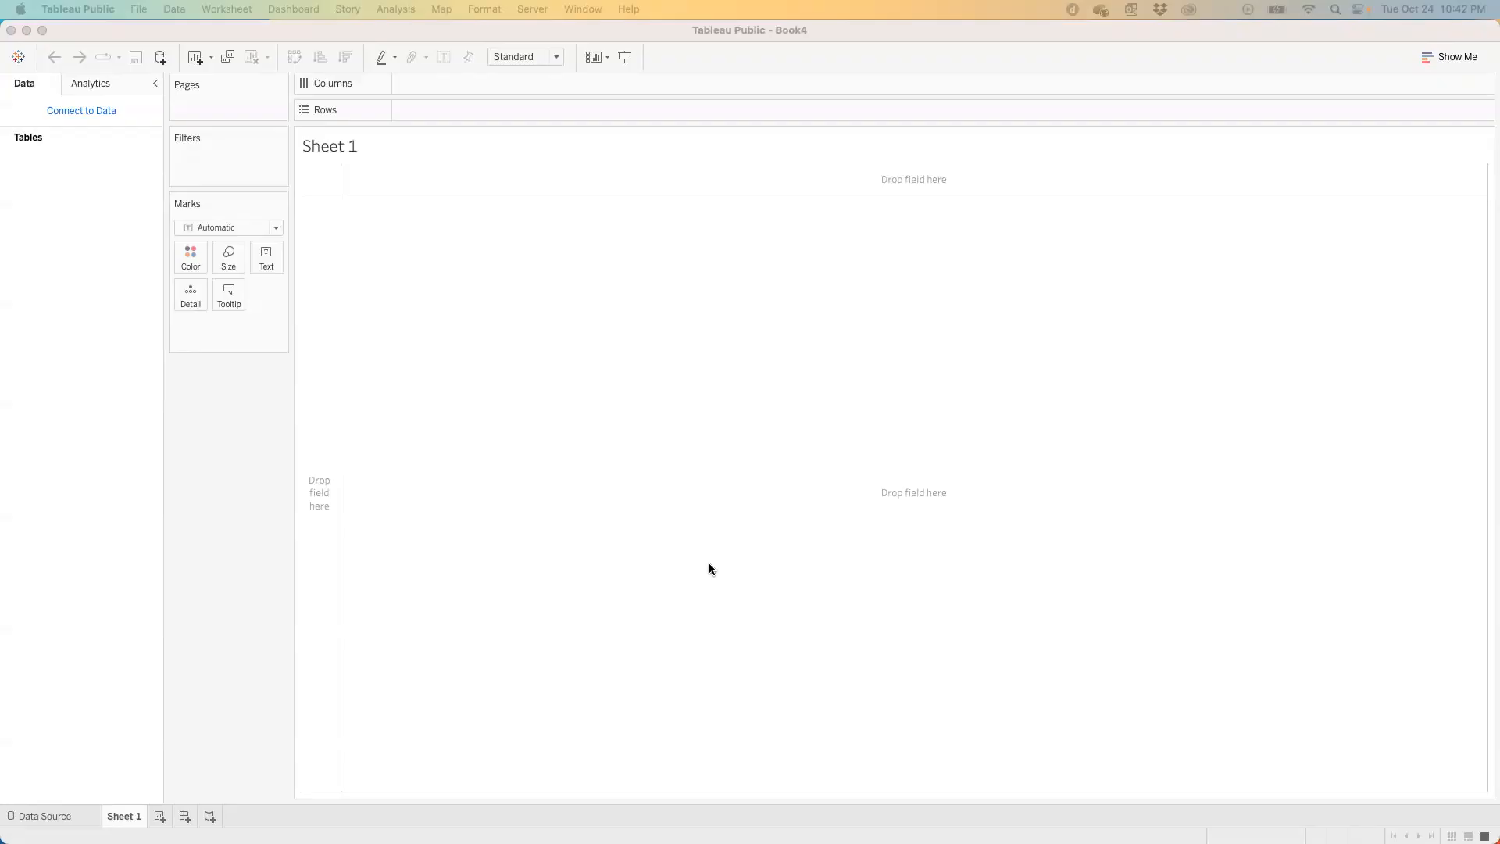
- Make the Tableau Public window full screen and switch to the AlabamaUnemployment workbook in Excel
left_click(60, 35)
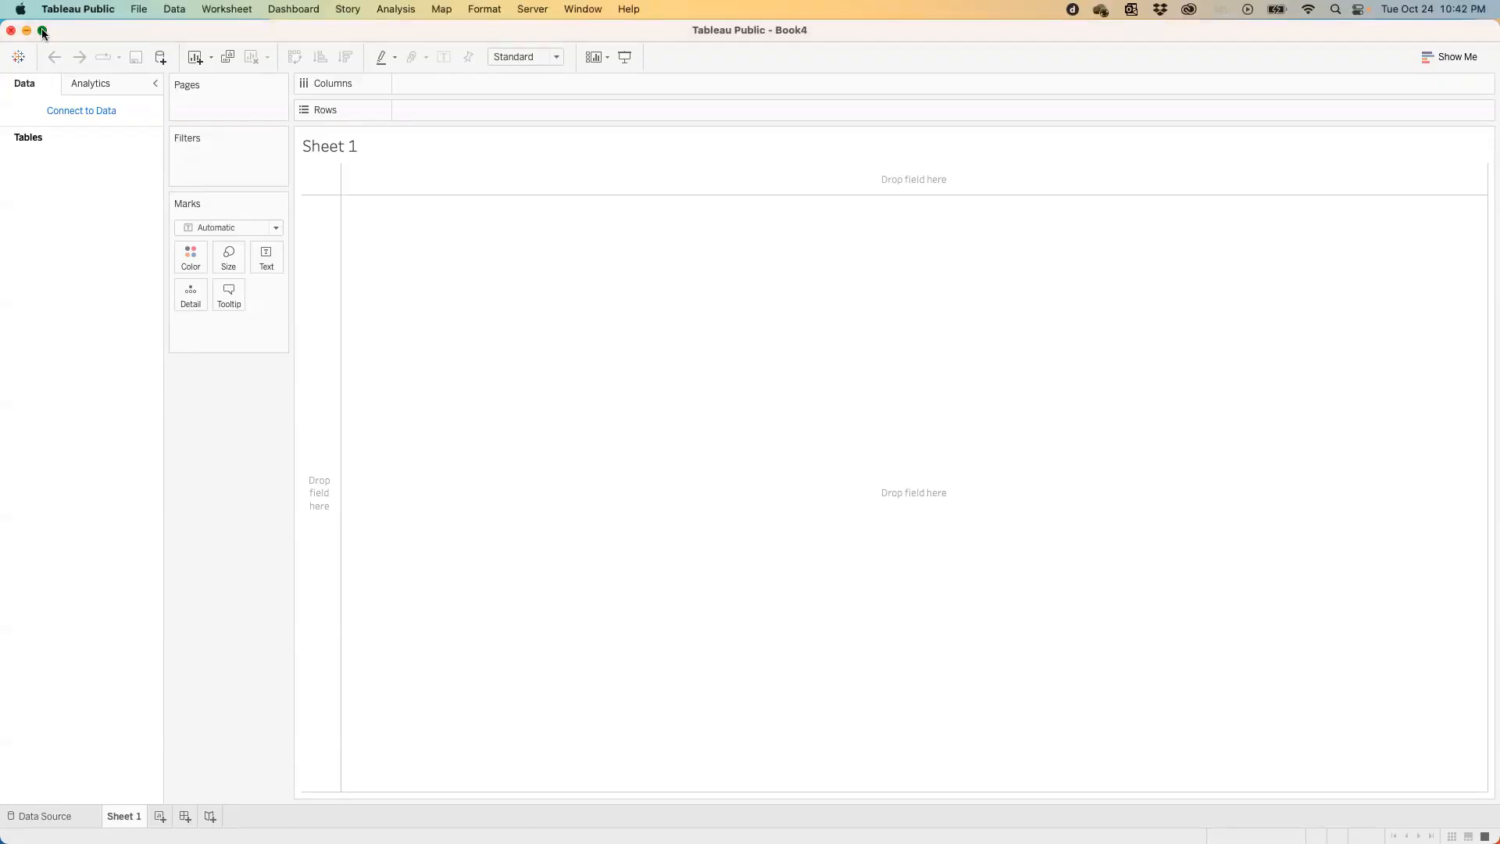
left_click(42, 32)
key("ctrl+Left")
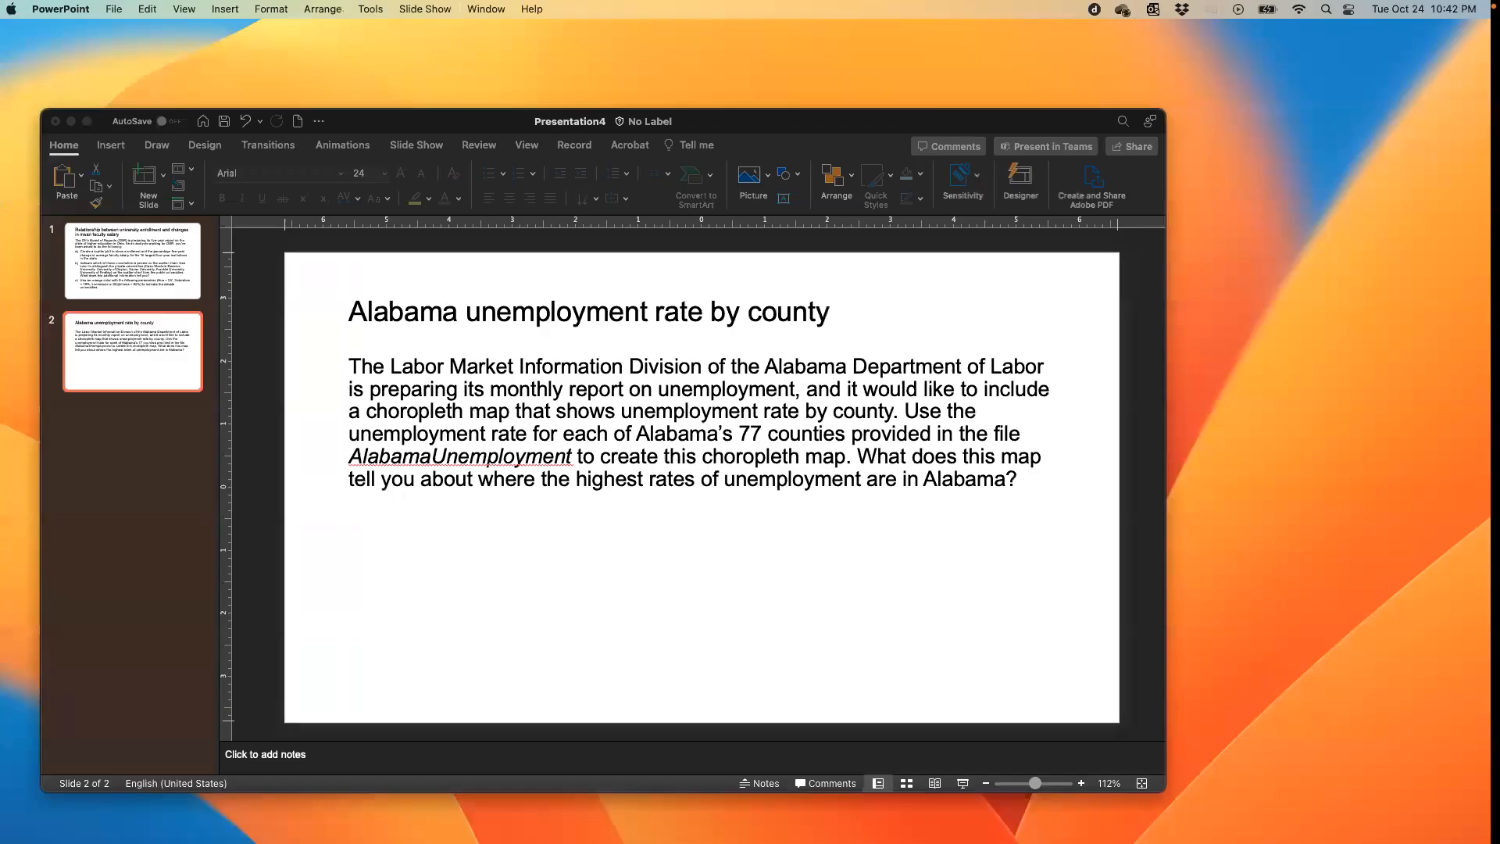
left_click_drag(4, 177, 182, 152)
left_click_drag(735, 131, 736, 82)
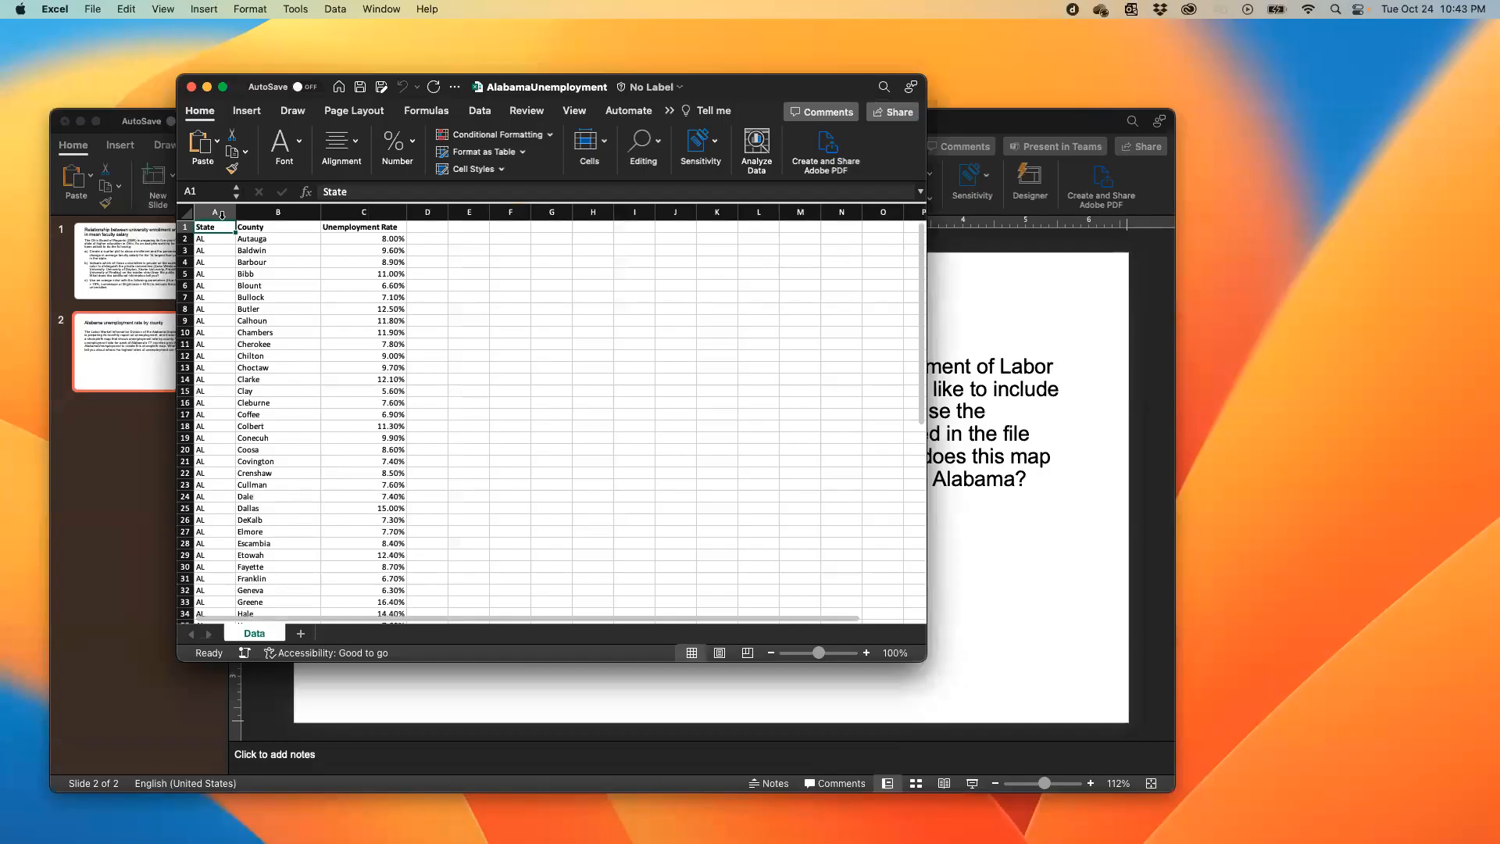
- Examine the State and County columns of the Data sheet and select counties B2:B68 to count them
scroll(225, 339, "down", 15)
scroll(225, 339, "up", 10)
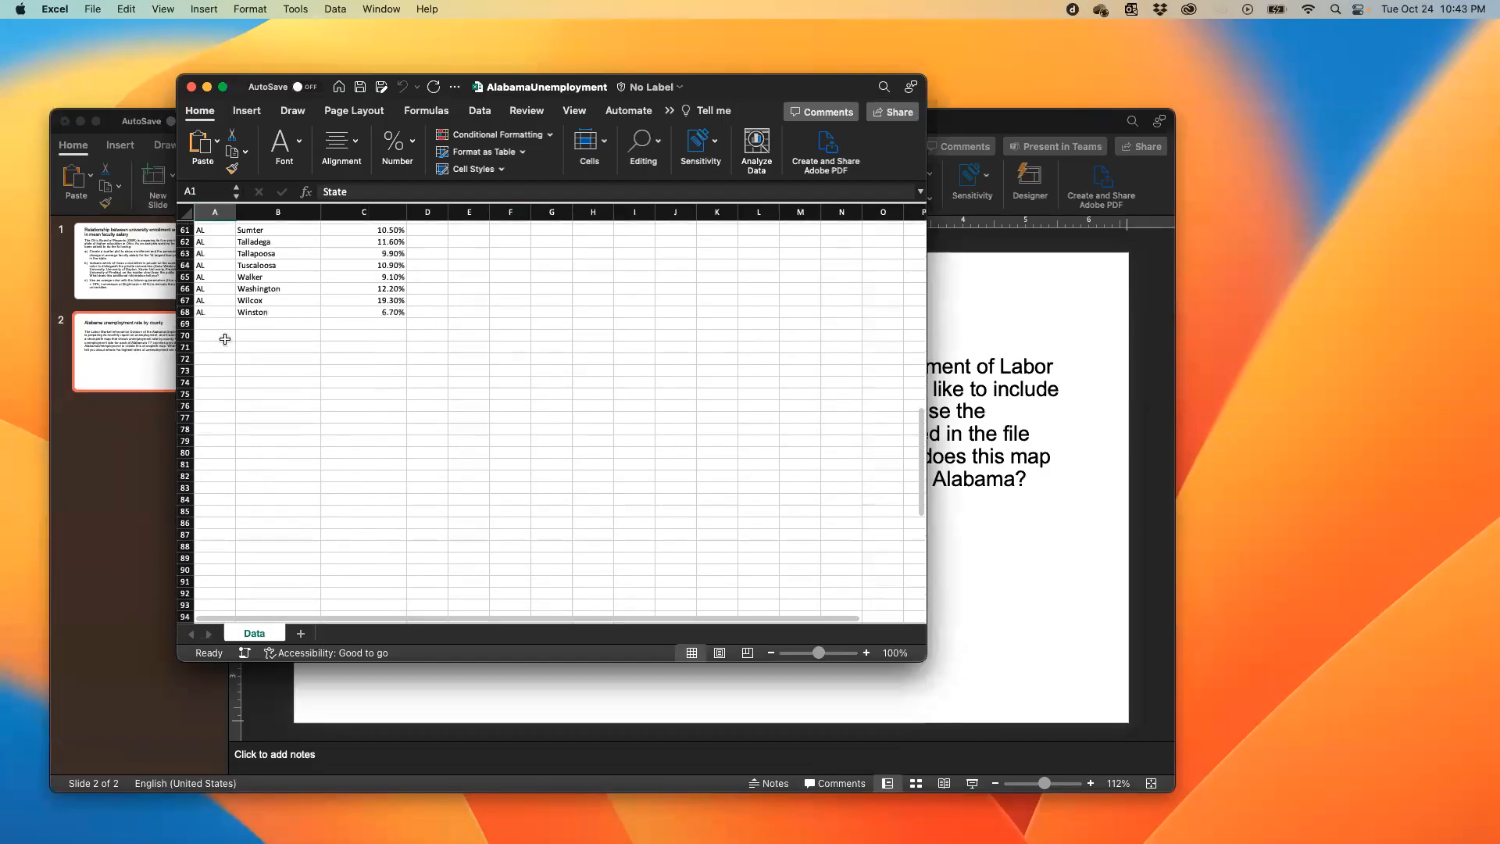
scroll(225, 339, "down", 4)
scroll(225, 339, "up", 2)
left_click_drag(218, 440, 211, 236)
left_click(286, 239)
scroll(289, 265, "down", 7)
scroll(289, 266, "down", 5)
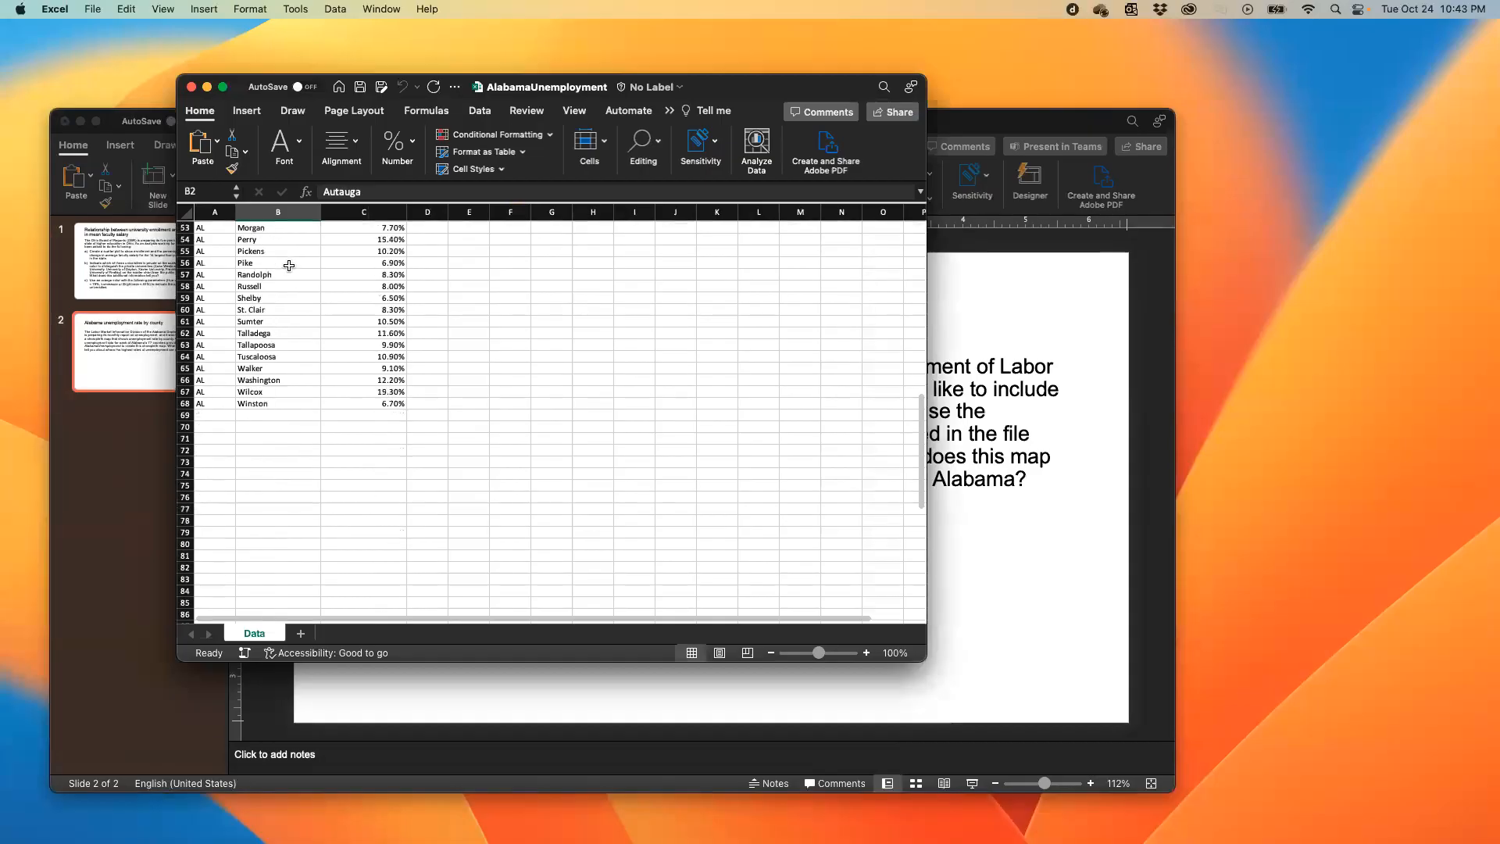
left_click(290, 404, "shift")
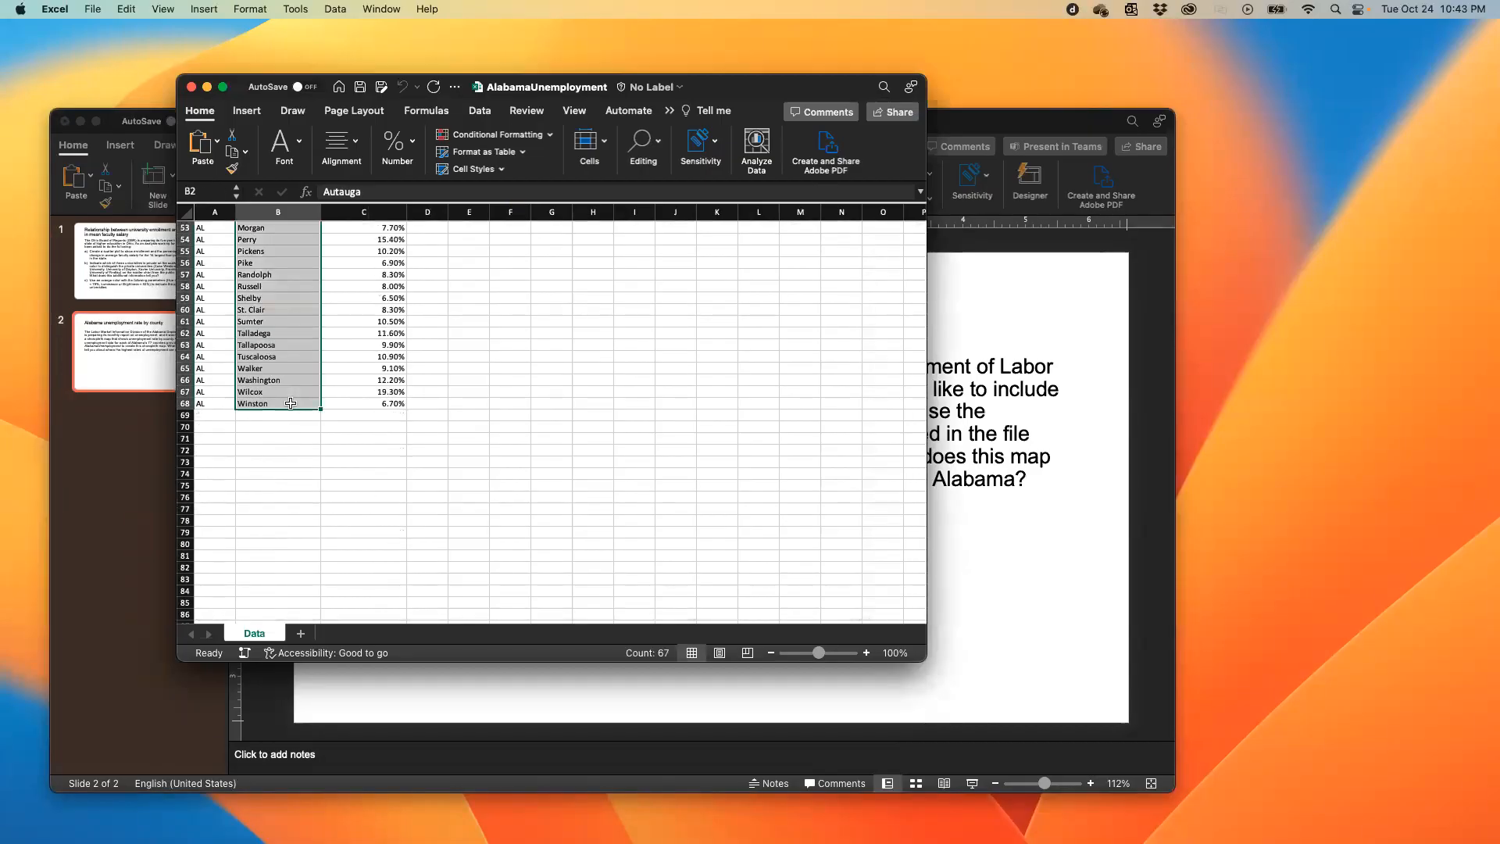
scroll(291, 403, "up", 10)
scroll(291, 403, "down", 1)
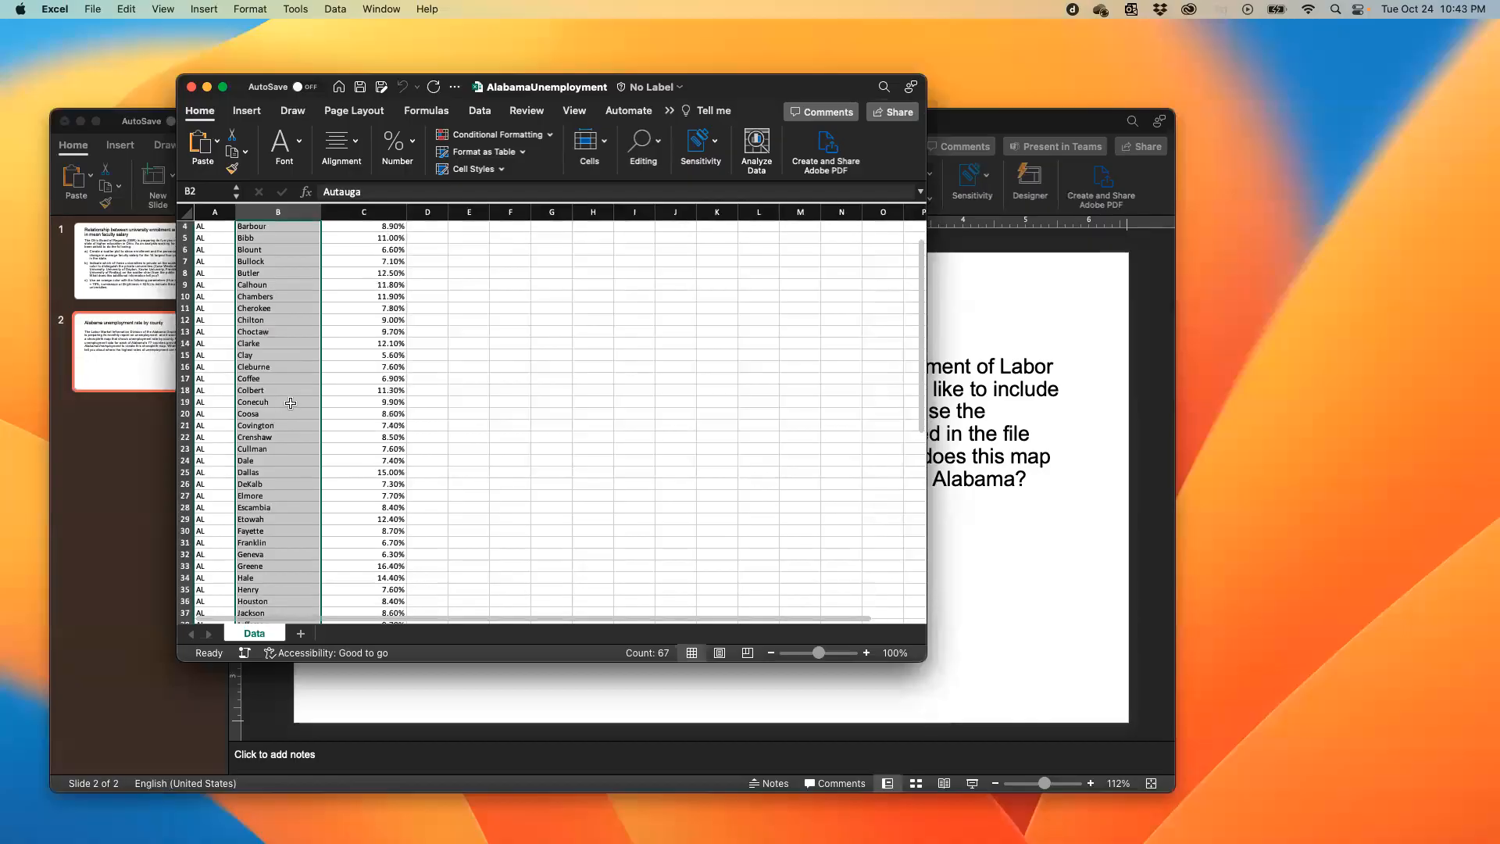
- Switch to PowerPoint and change the number of Alabama counties in the assignment text to 67
key("super+Tab")
left_click(756, 433)
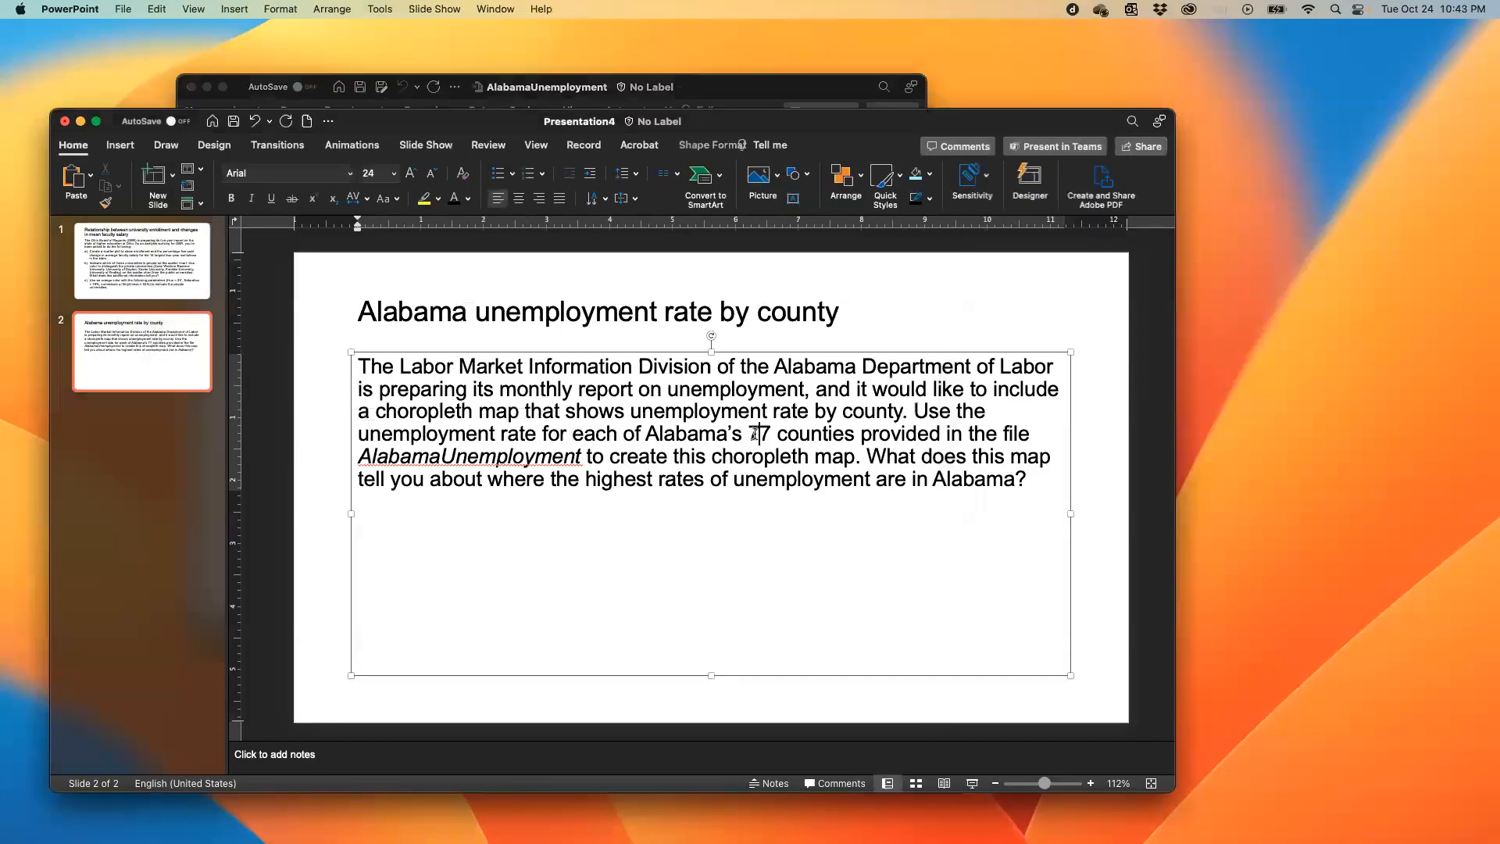
key("BackSpace")
type("6")
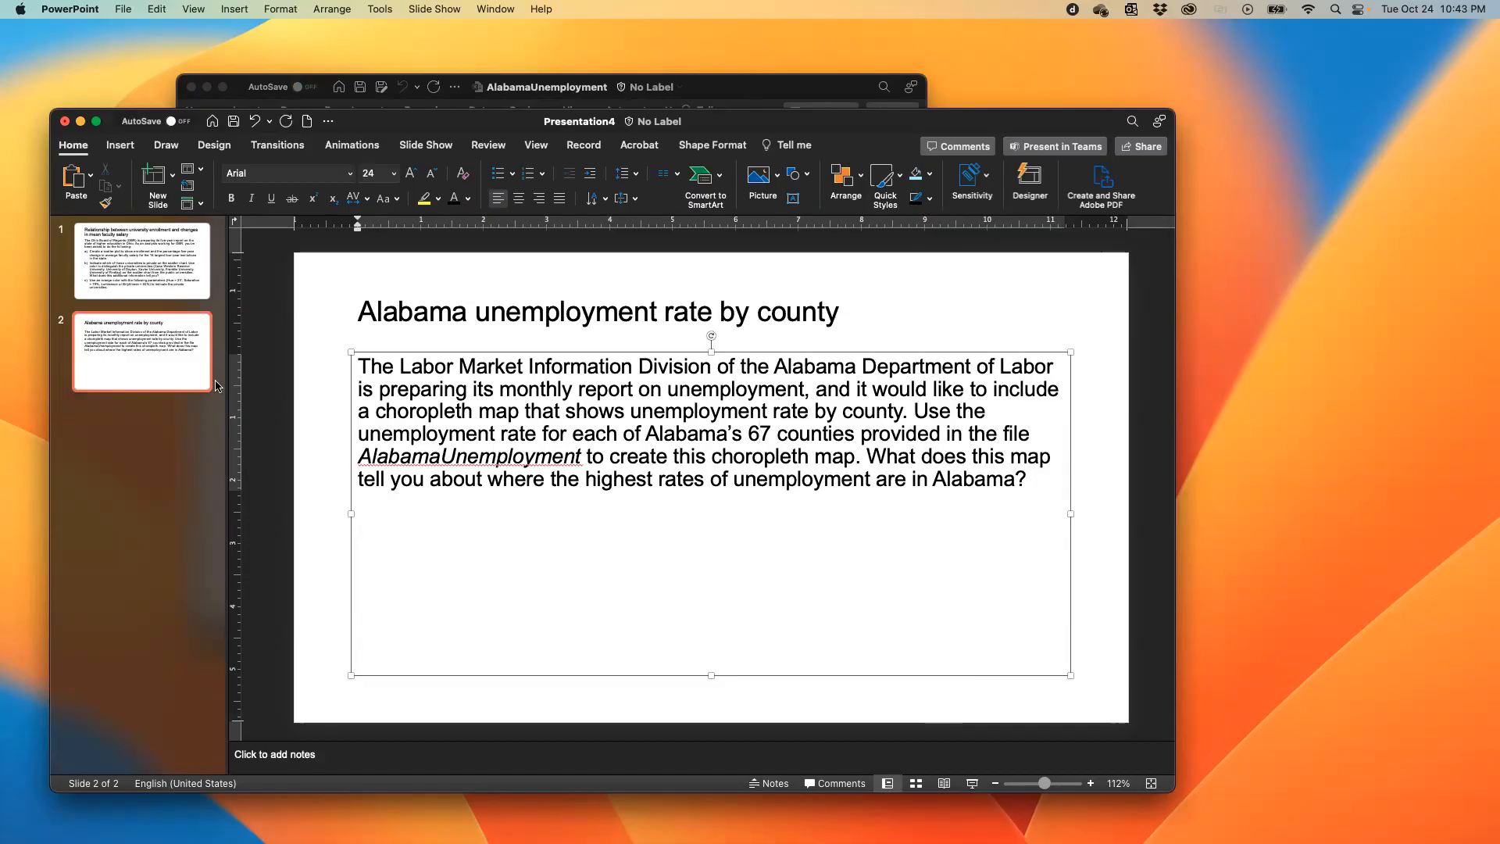
- Switch back to Excel and enlarge the AlabamaUnemployment worksheet to 164%
left_click(721, 95)
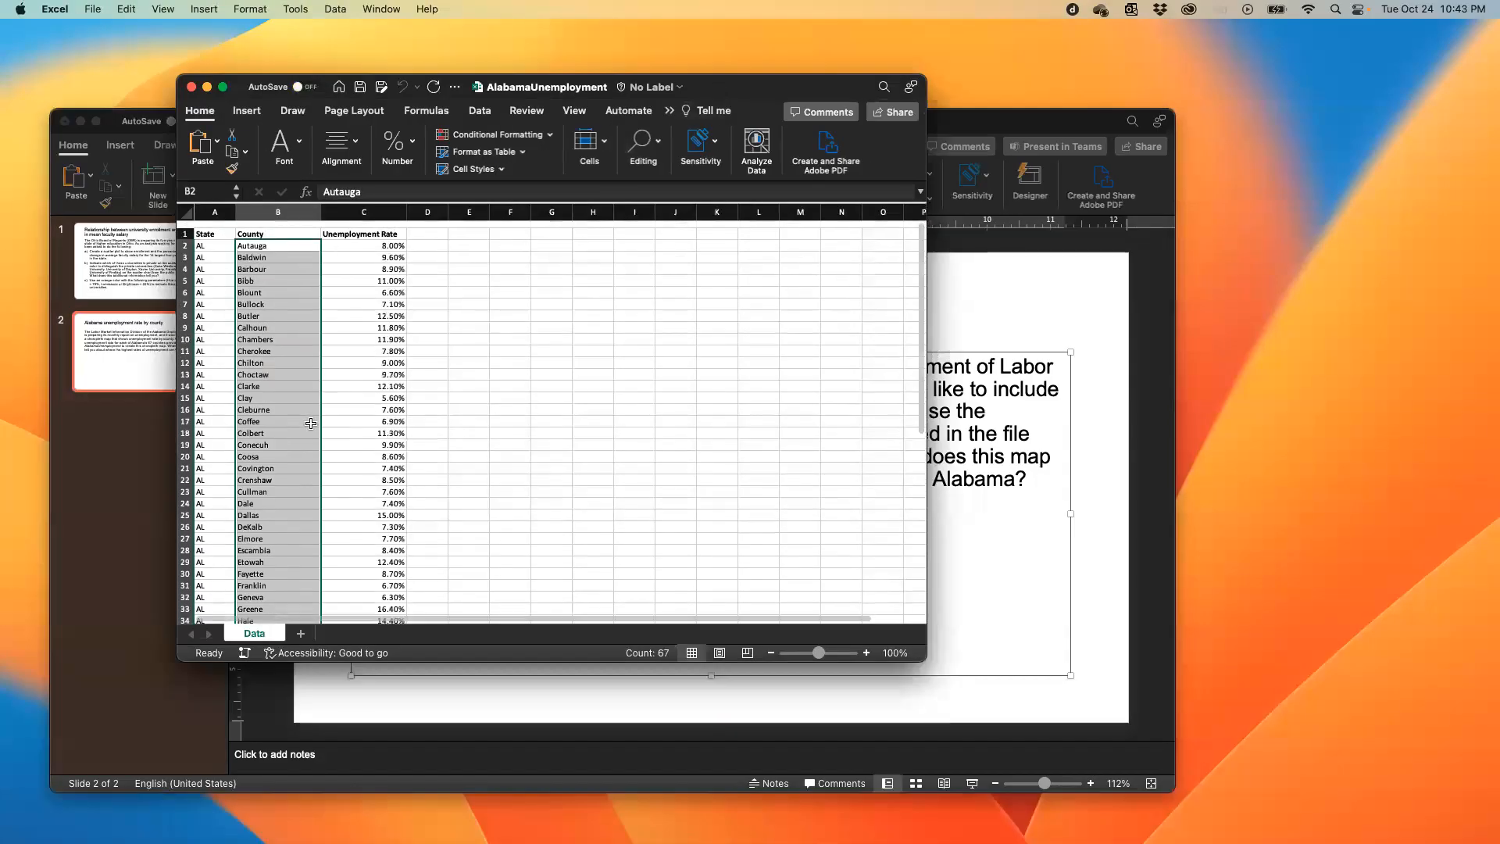
scroll(510, 428, "down", 5)
scroll(511, 428, "up", 5)
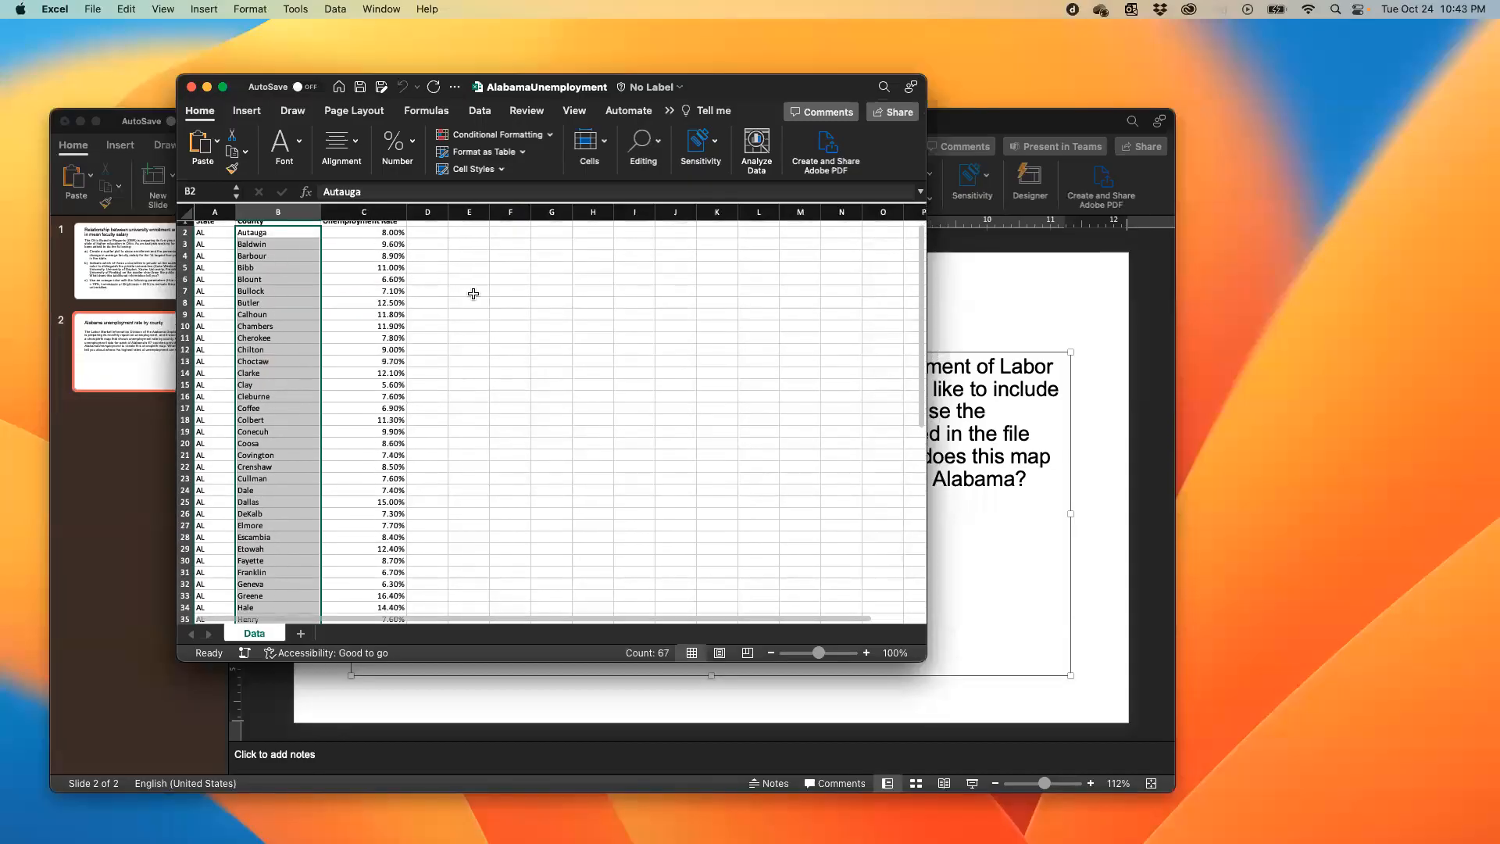
scroll(426, 276, "up", 3)
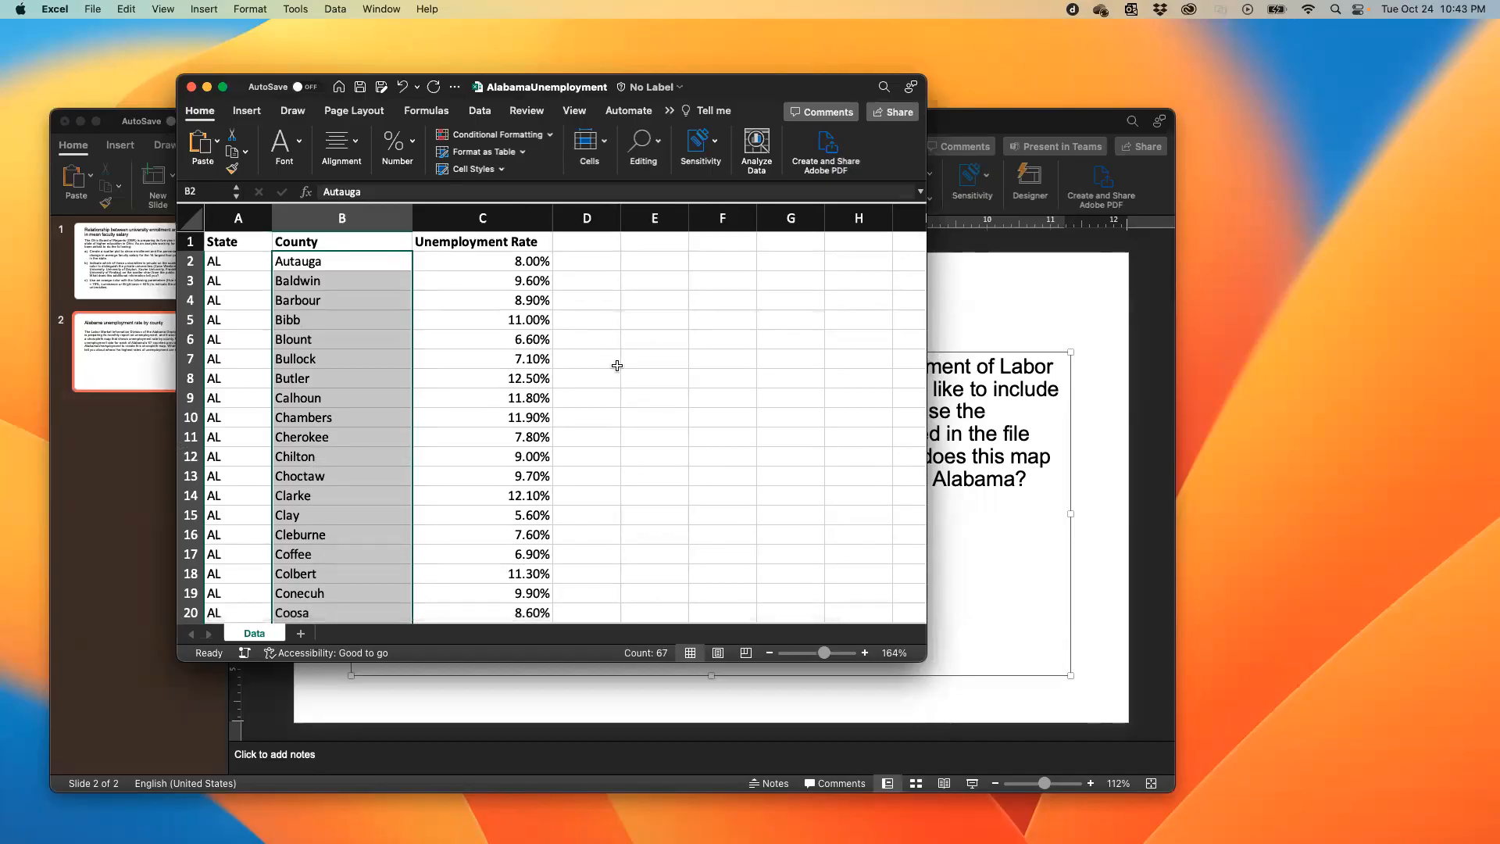
scroll(617, 365, "down", 5)
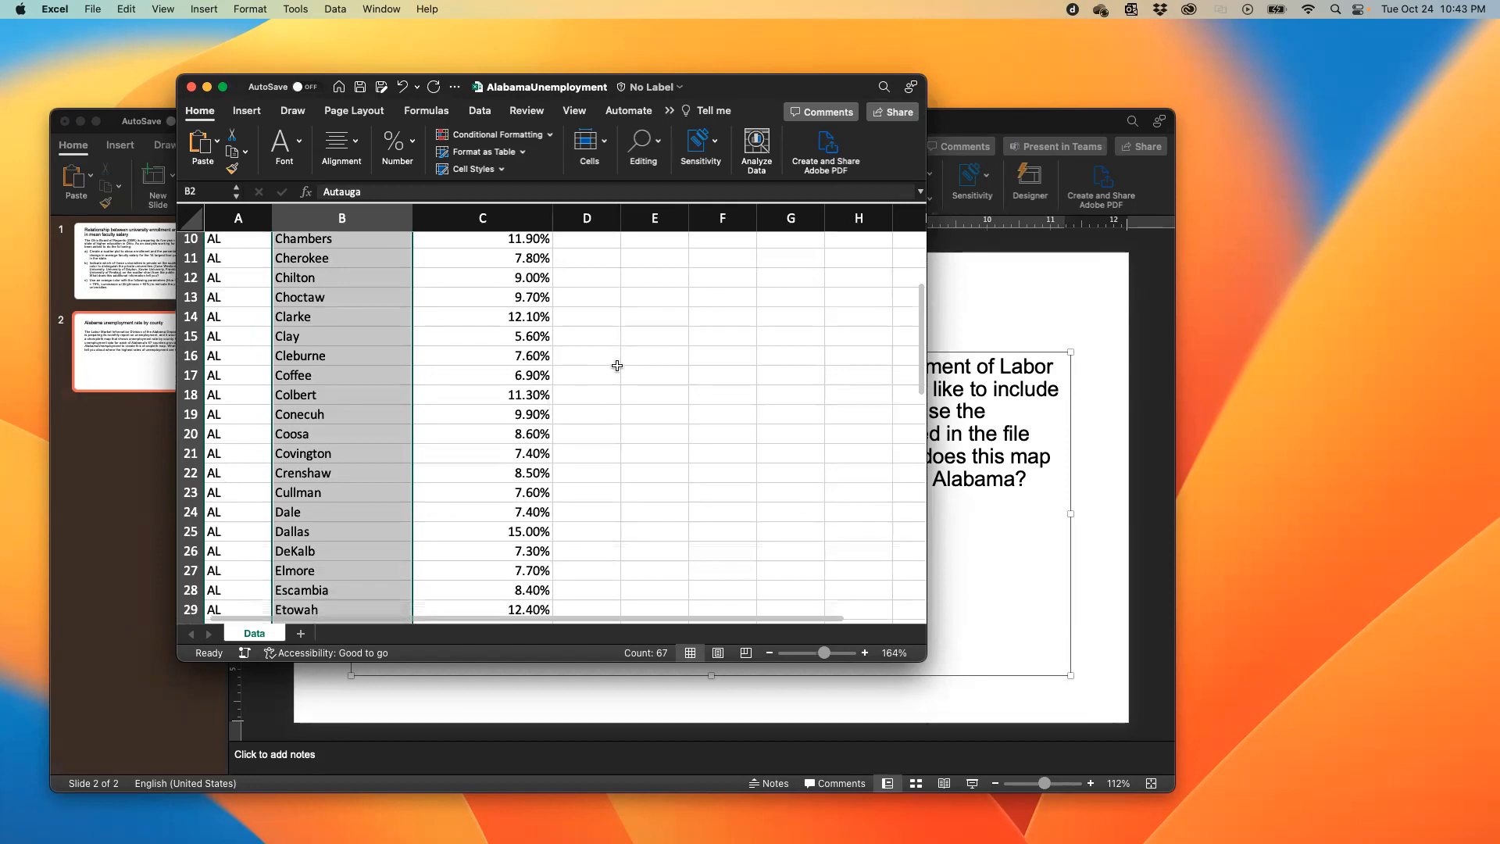
- Examine the Unemployment Rate column across all the Alabama counties, checking individual rates such as the one for Wilcox
left_click(547, 374)
scroll(570, 406, "down", 6)
scroll(578, 421, "down", 10)
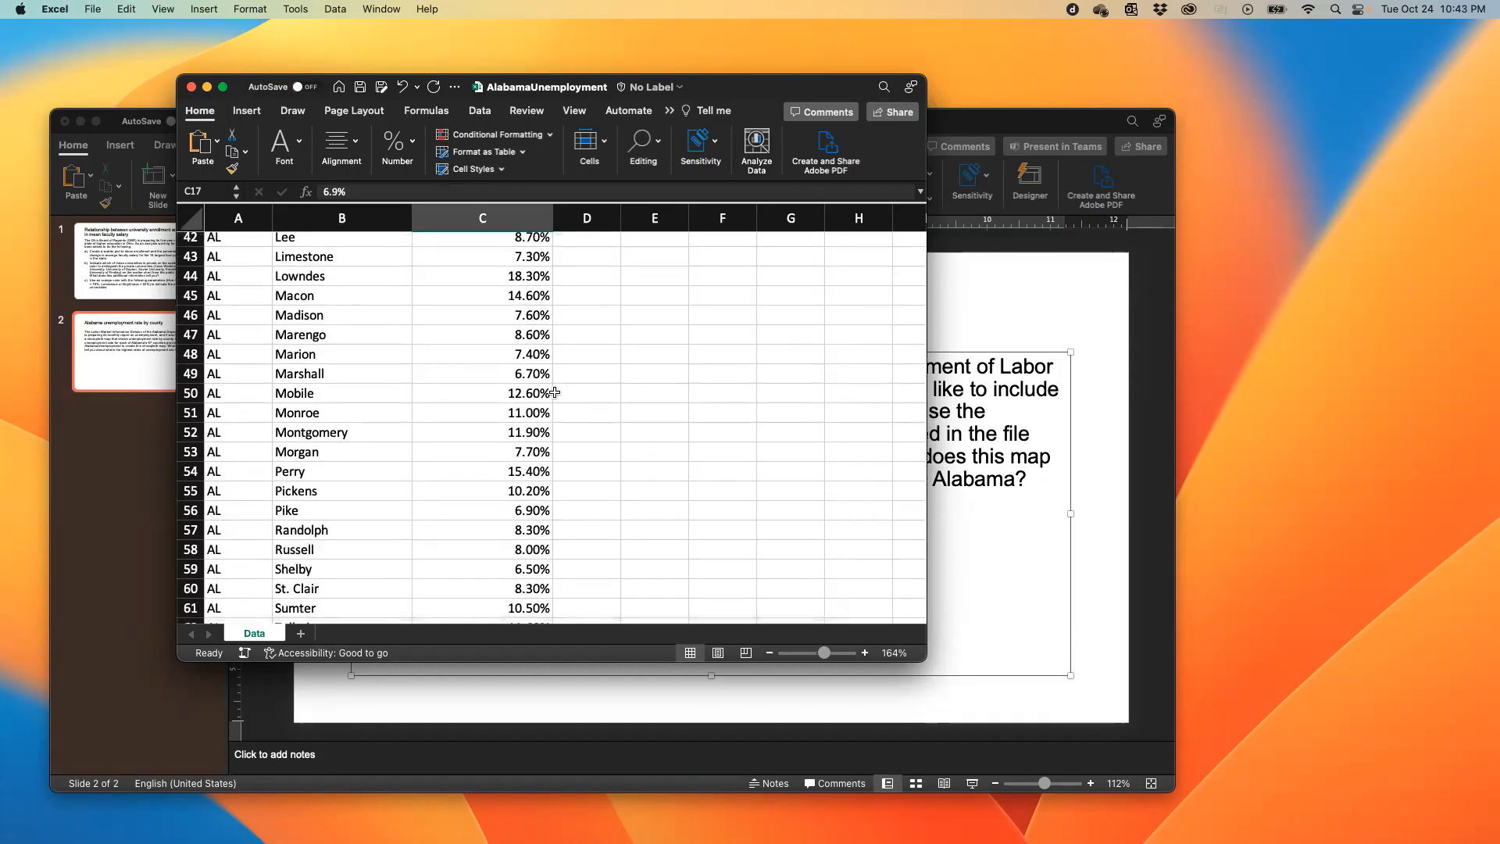
left_click(537, 373)
scroll(577, 432, "down", 5)
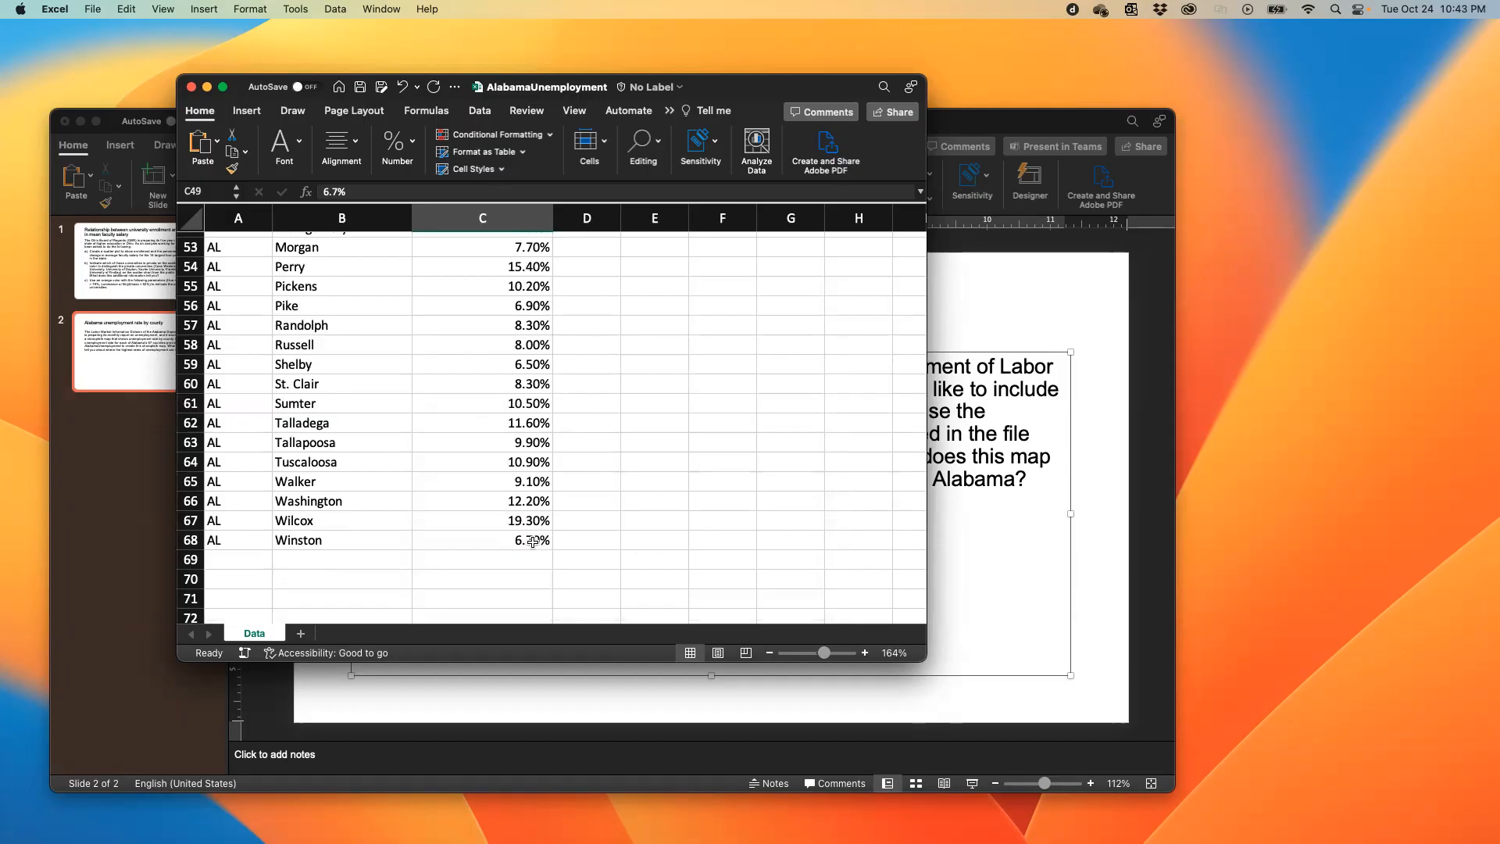
scroll(544, 472, "up", 4)
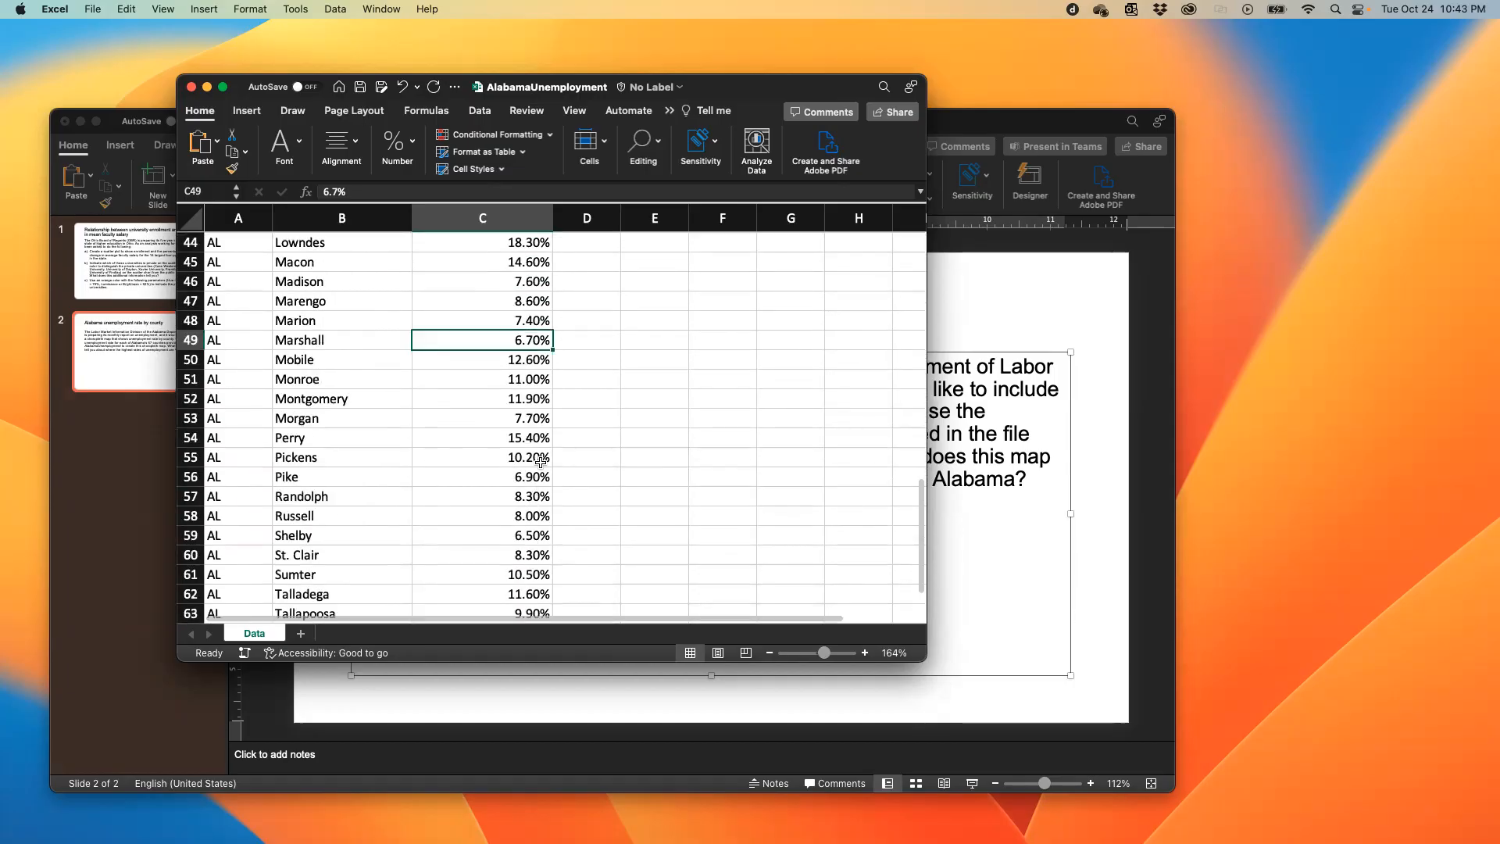
scroll(544, 472, "up", 4)
left_click(525, 408)
scroll(532, 453, "down", 9)
scroll(532, 453, "up", 9)
scroll(532, 453, "down", 9)
left_click(531, 472)
scroll(572, 430, "up", 2)
scroll(571, 429, "up", 20)
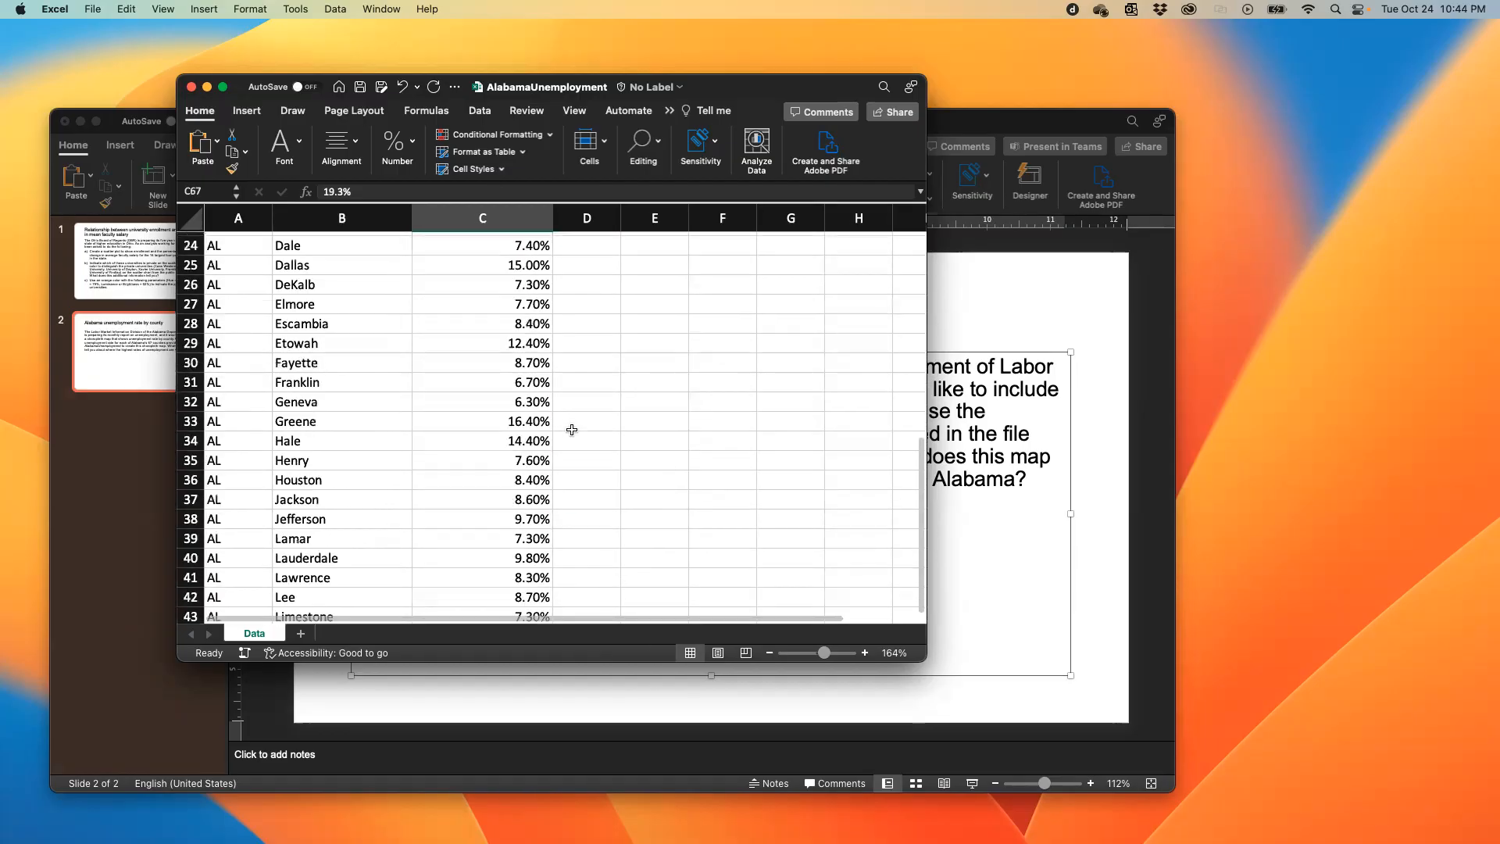
scroll(571, 429, "up", 3)
scroll(572, 430, "down", 18)
scroll(572, 430, "down", 10)
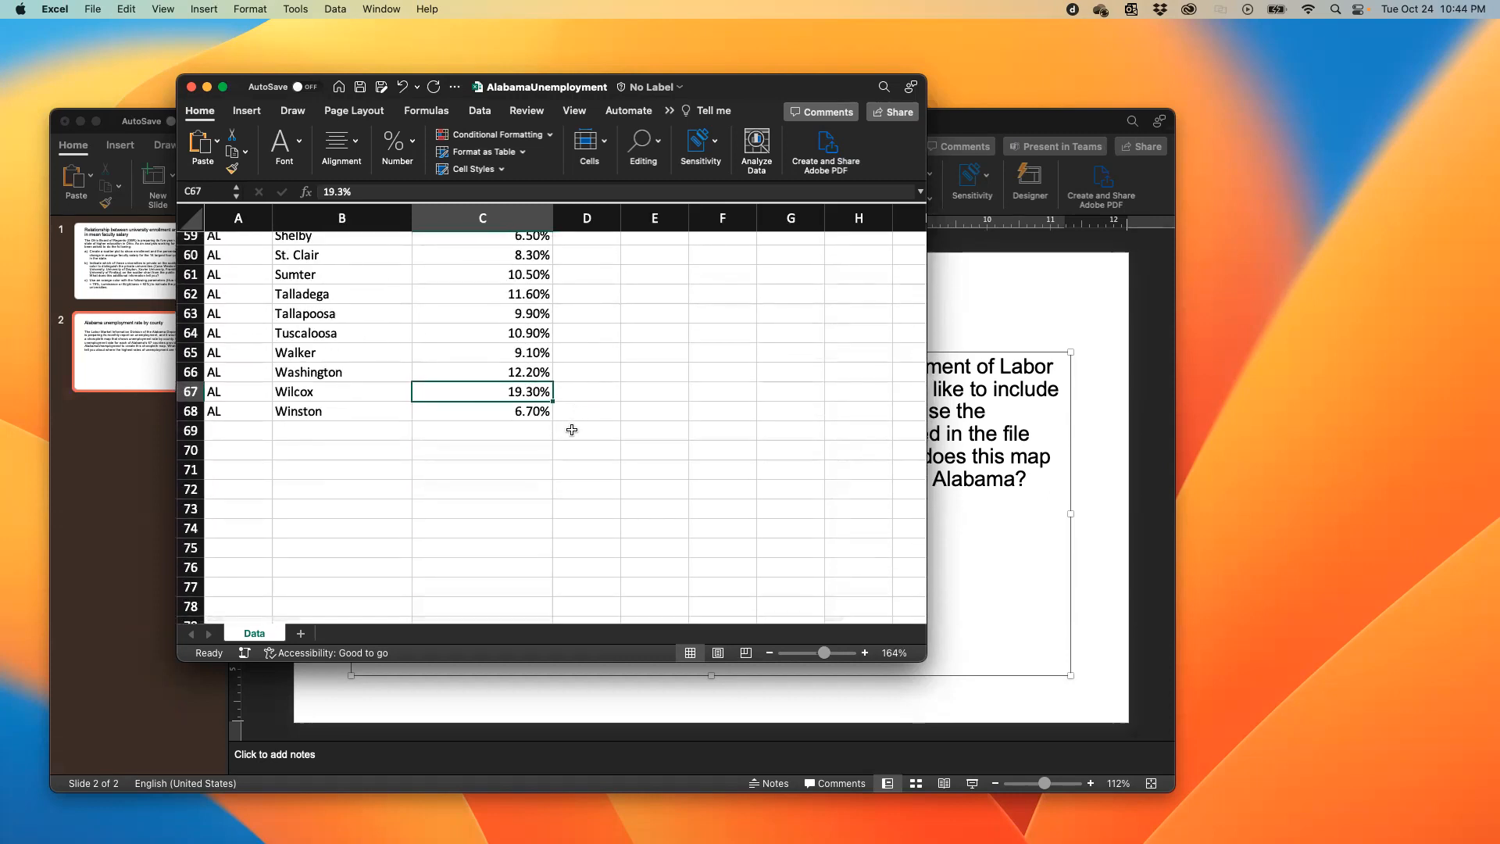
scroll(572, 429, "up", 20)
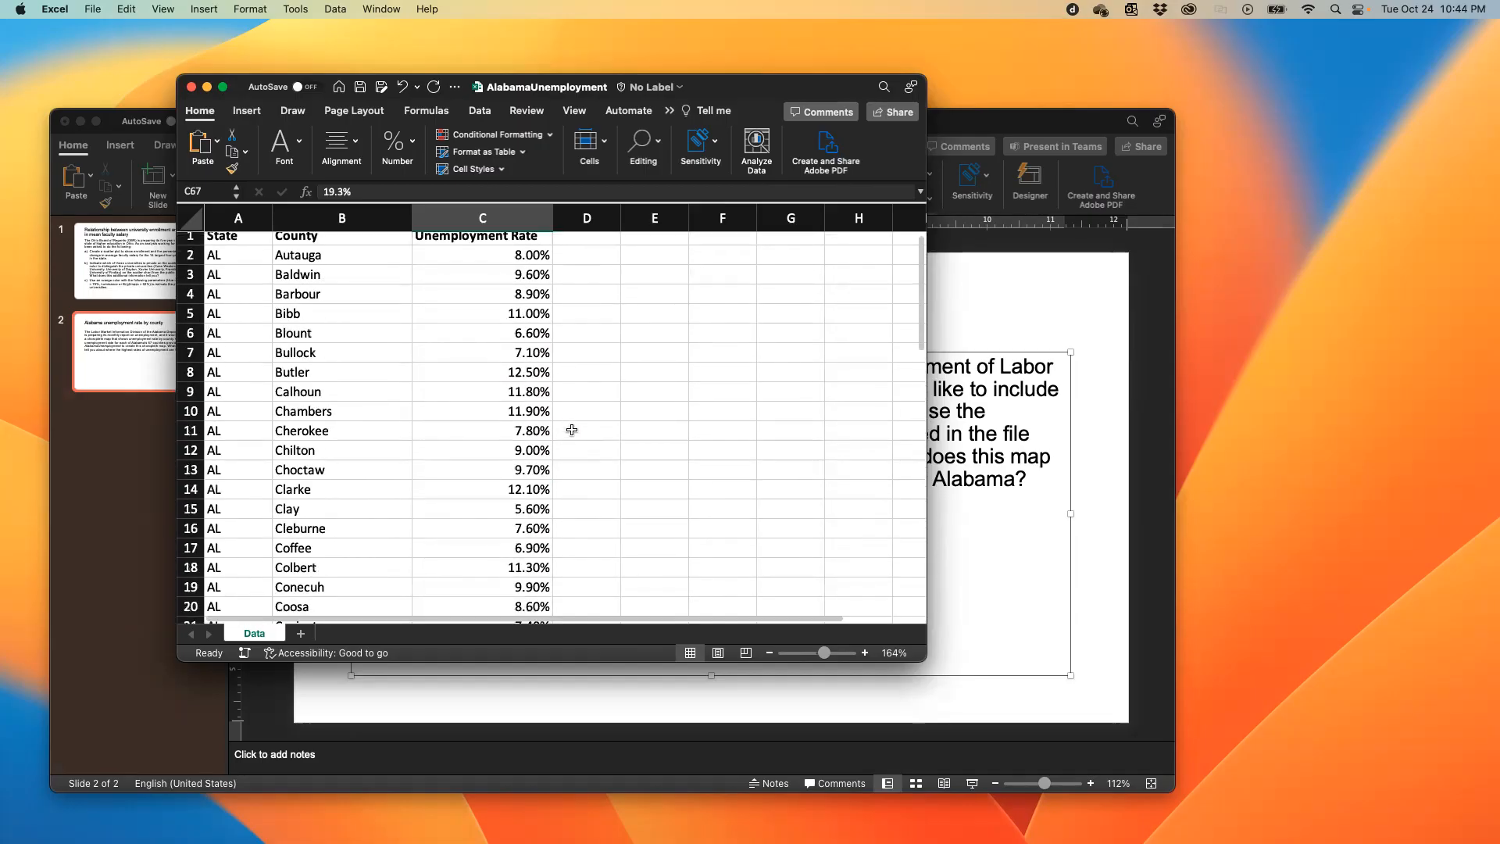
scroll(571, 430, "up", 1)
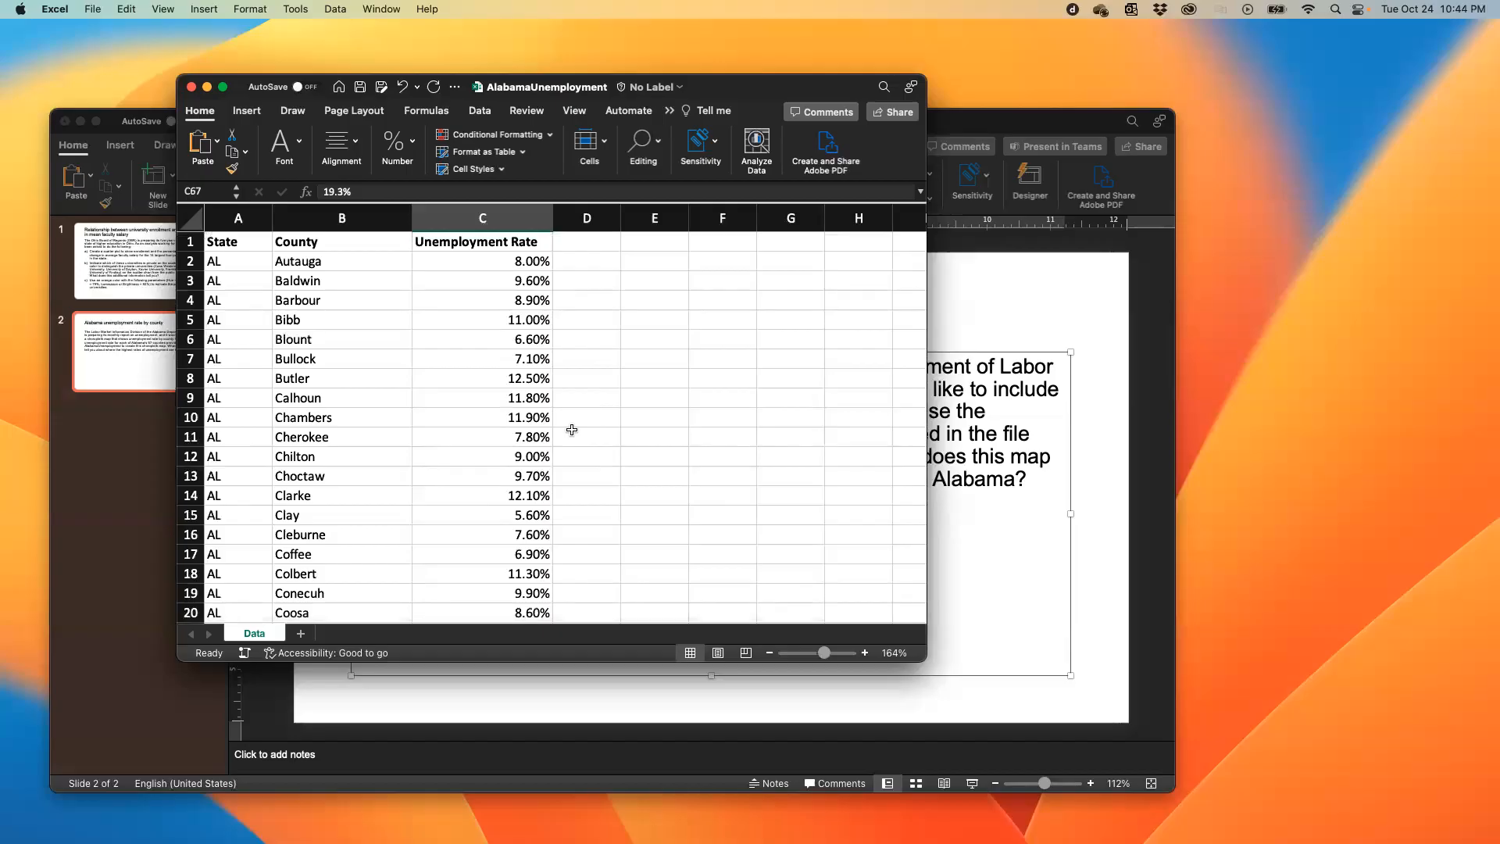
- Switch to Tableau Public and connect the new workbook to the Excel file AlabamaUnemployment.xlsx
key("ctrl+Right")
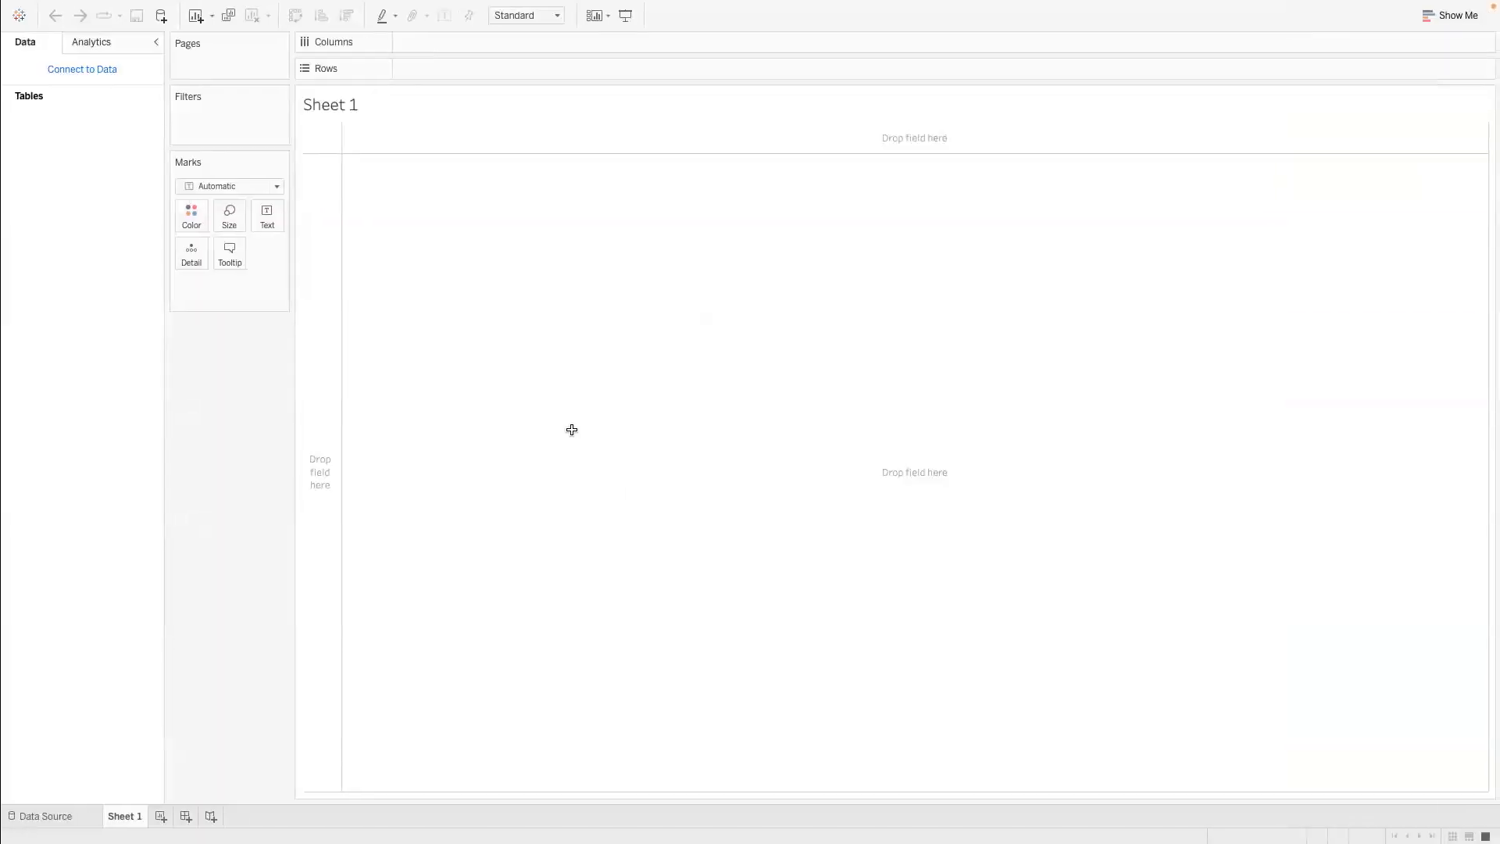
left_click(18, 14)
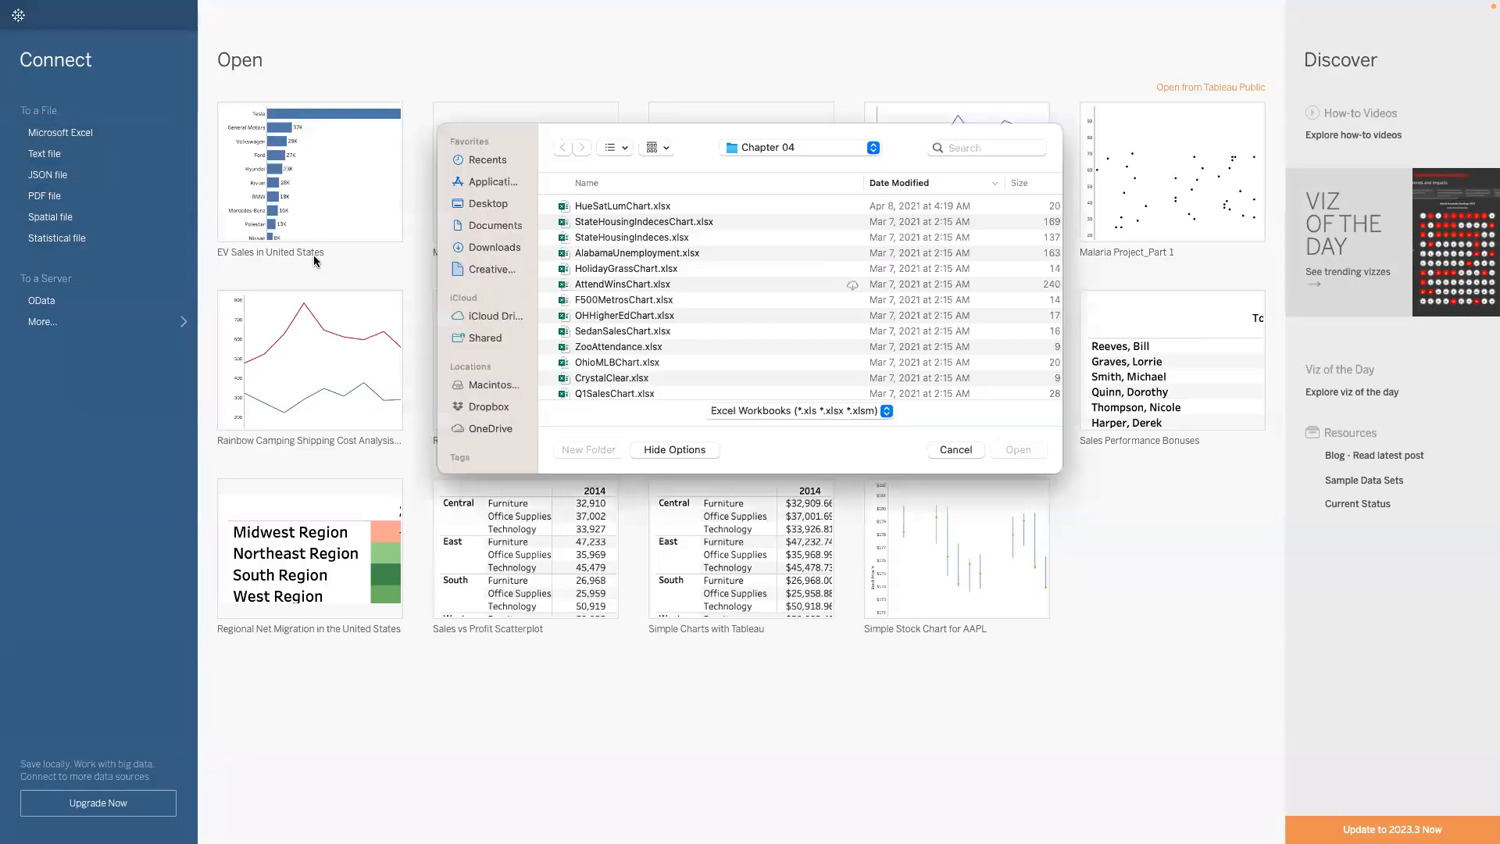
left_click(626, 255)
left_click(1014, 450)
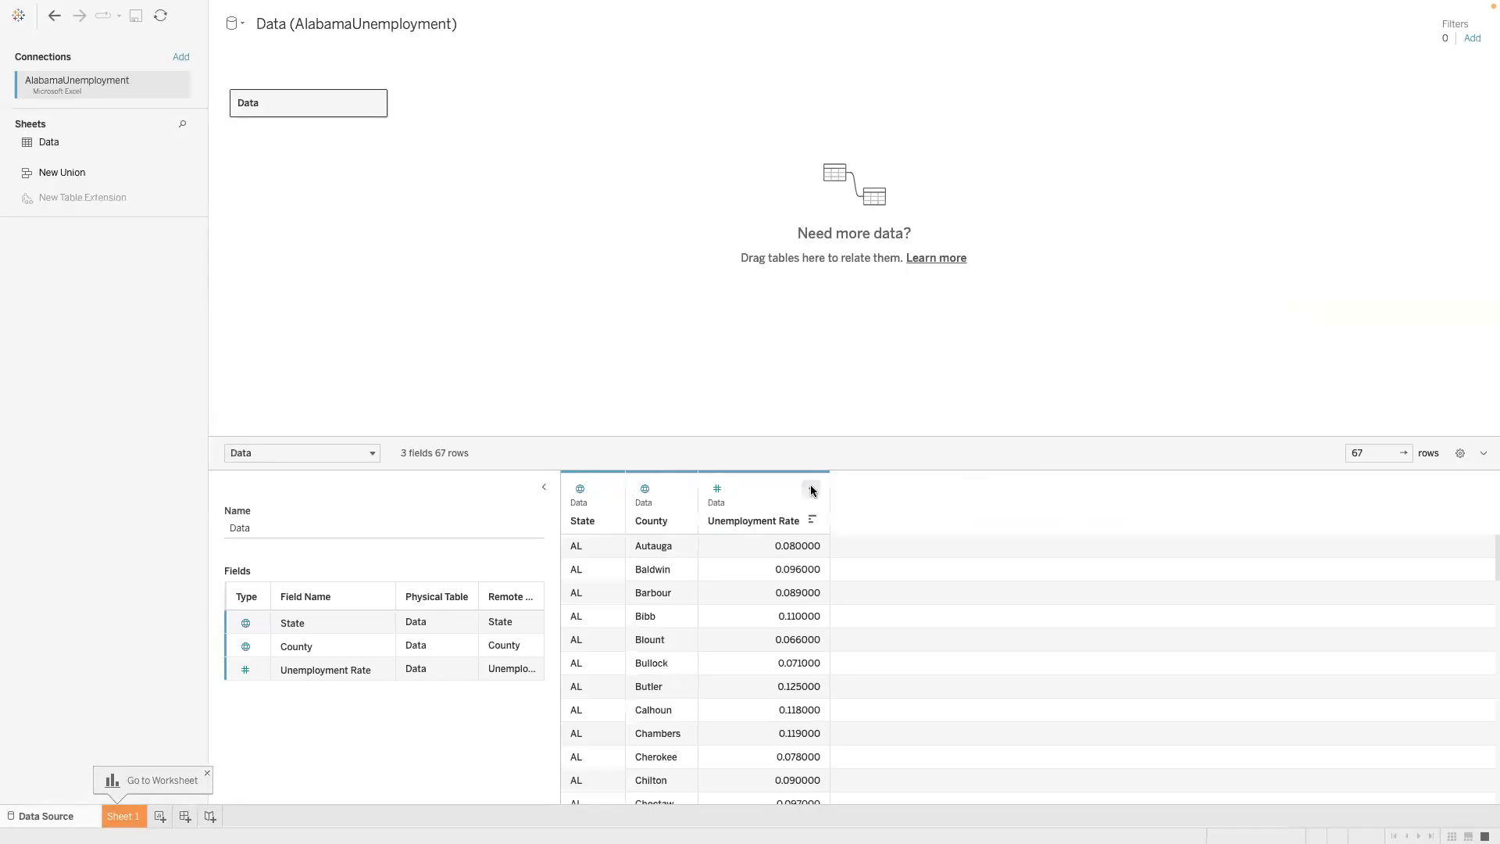
- Check the Unemployment Rate column's options in the data source and open the Sheet 1 worksheet
left_click(811, 489)
left_click(743, 378)
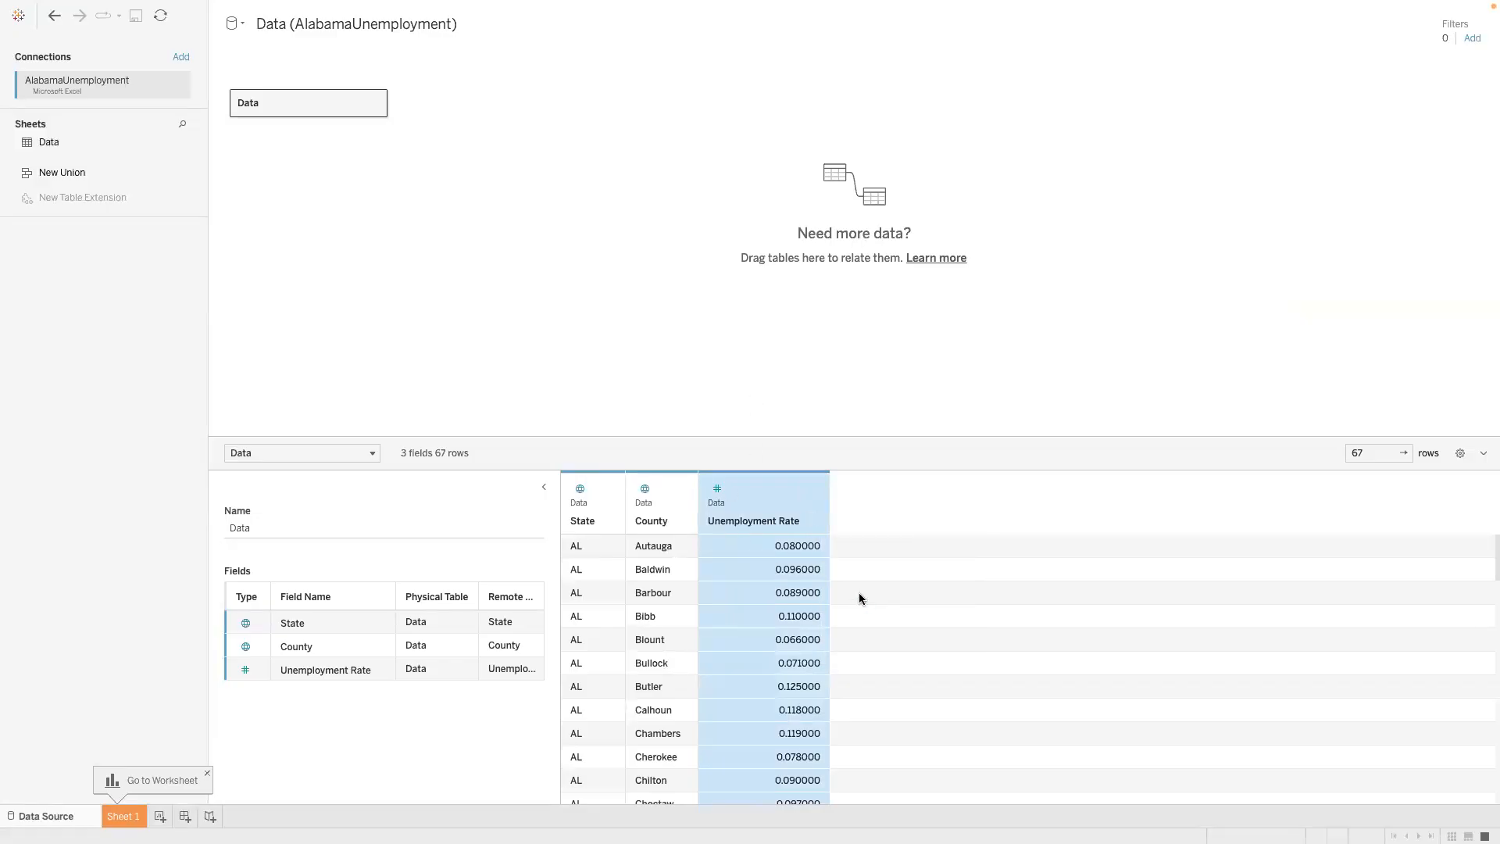
left_click(756, 553)
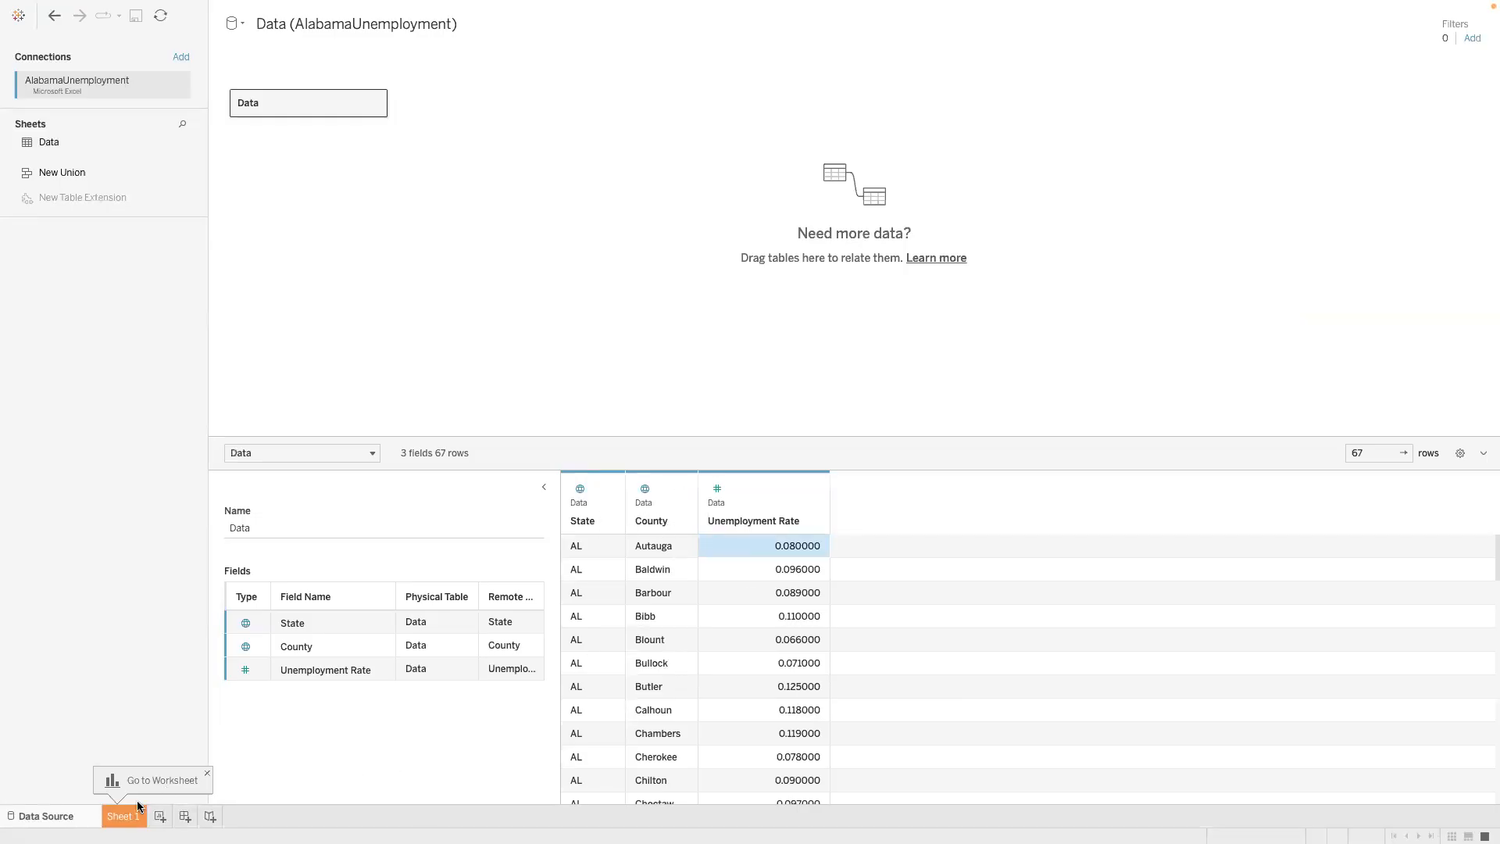
left_click(121, 820)
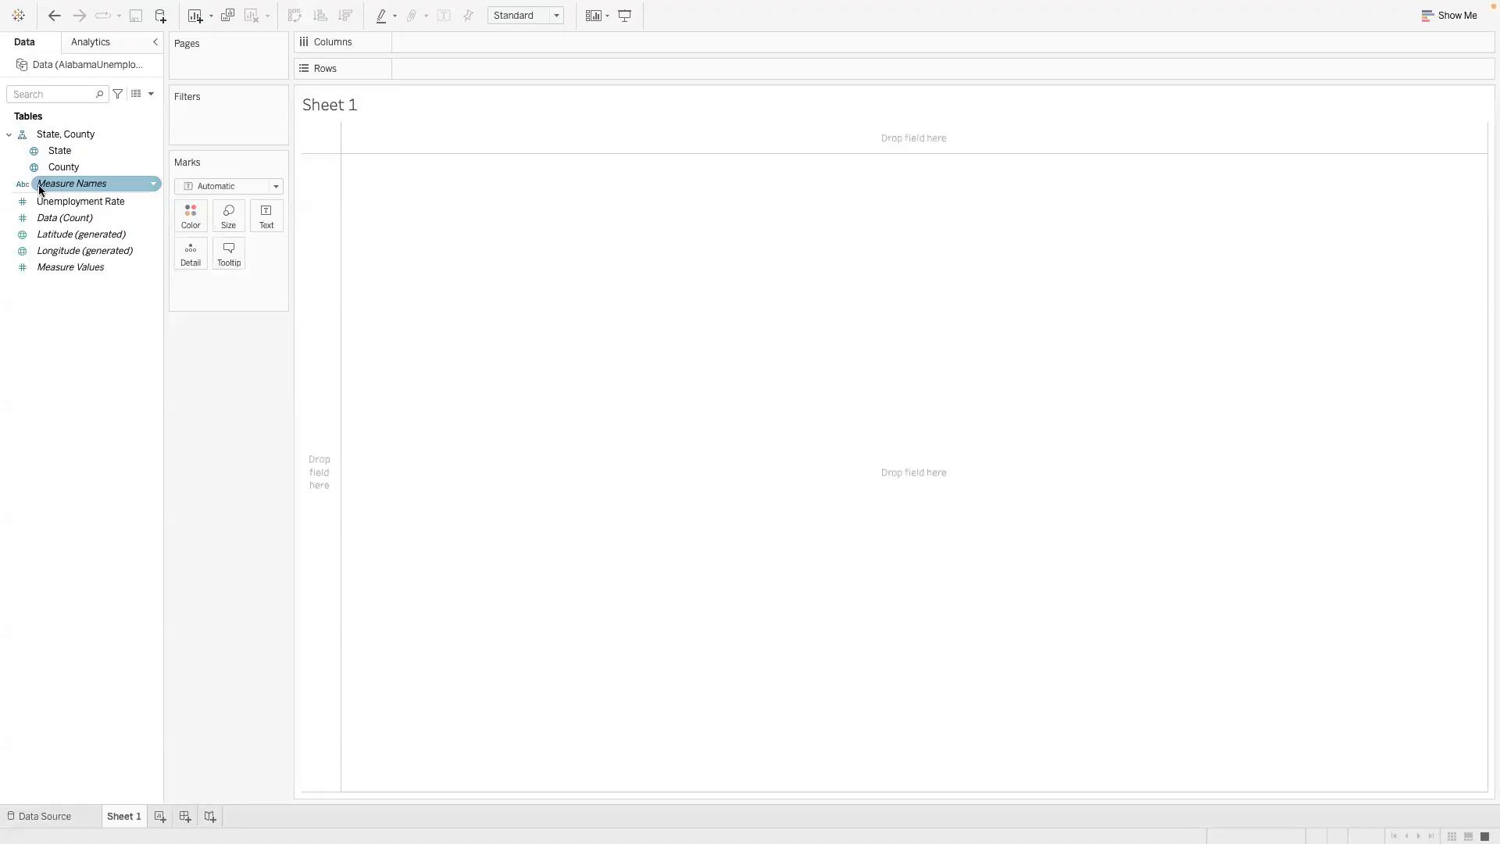
mouse_move(45, 184)
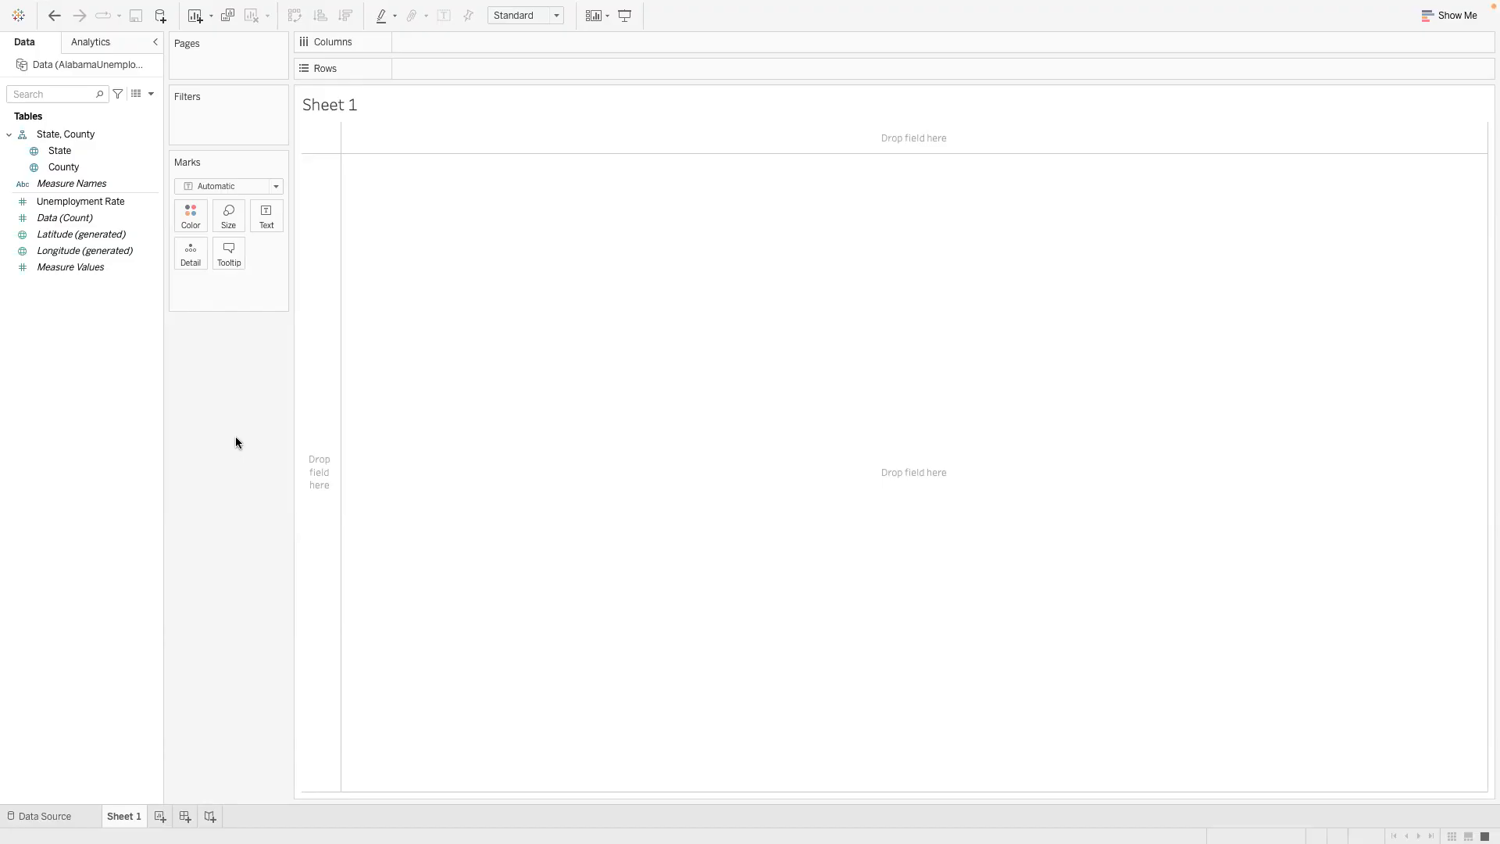
- Switch to PowerPoint and highlight "67 counties" in the Alabama unemployment assignment text
key("ctrl+Left")
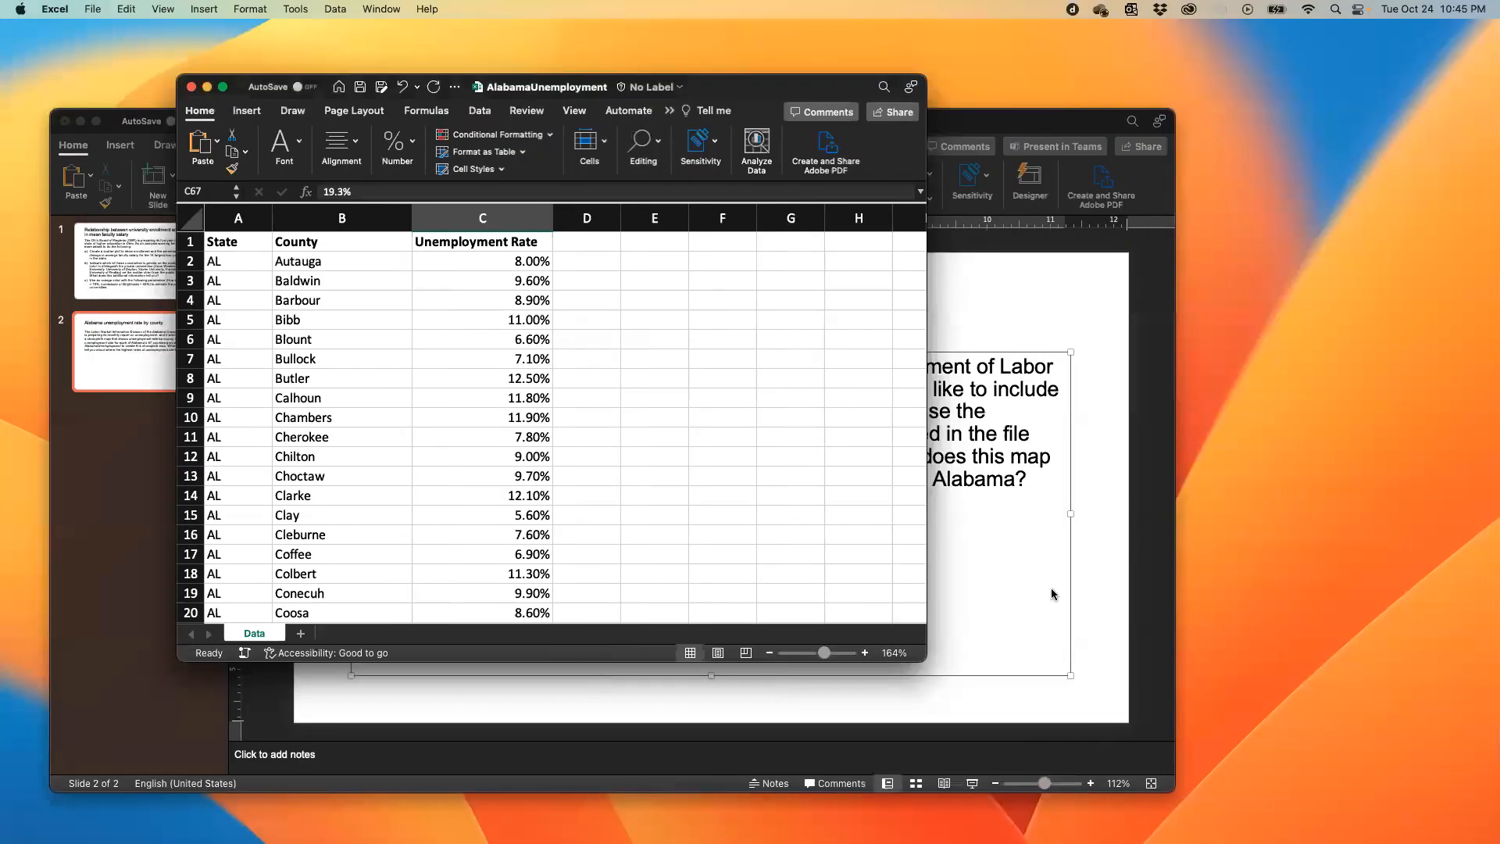
left_click(1106, 592)
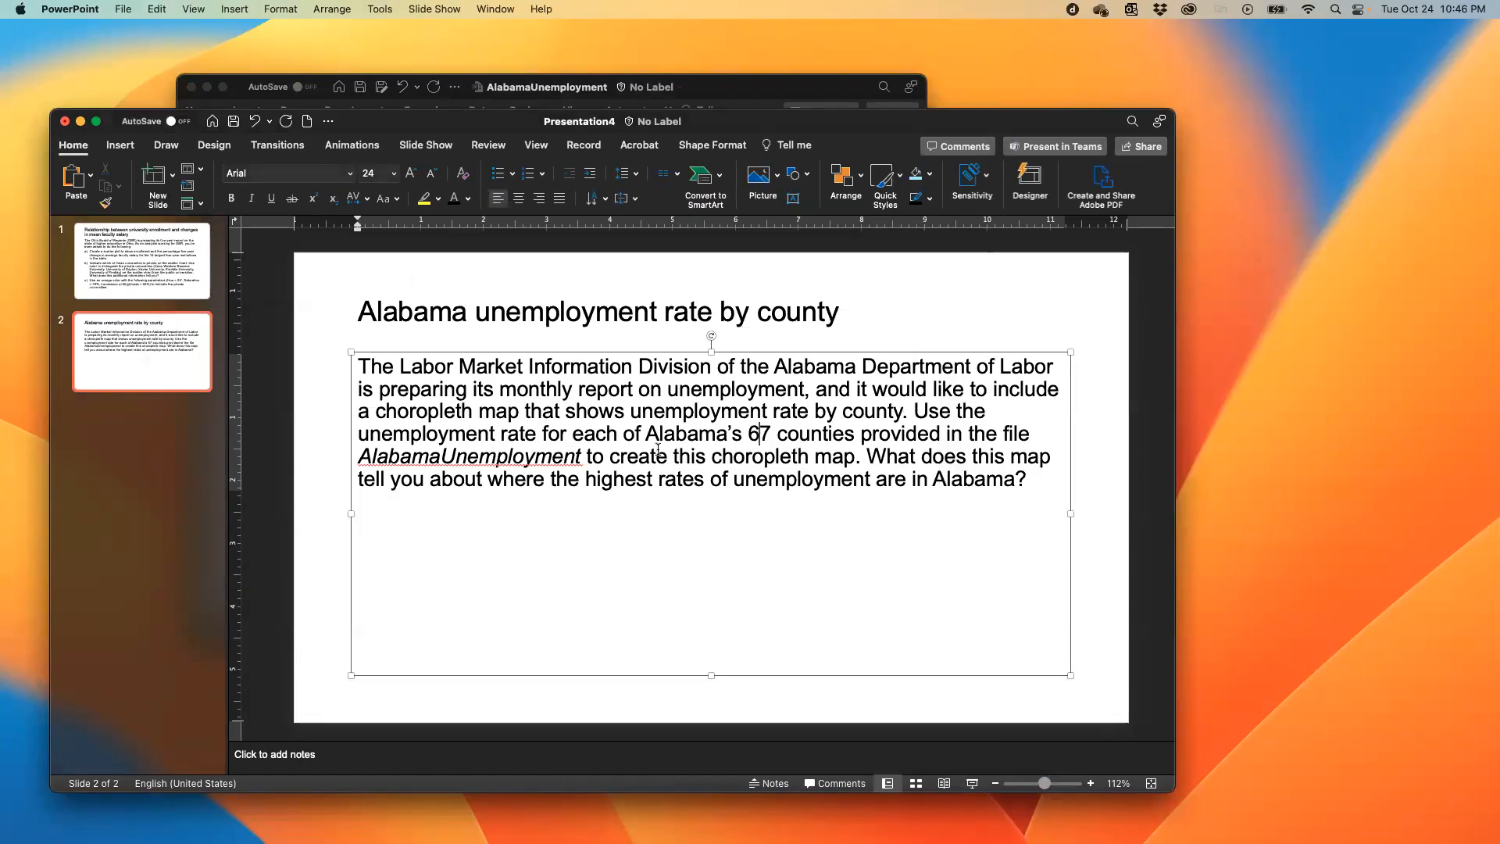
left_click_drag(746, 434, 842, 434)
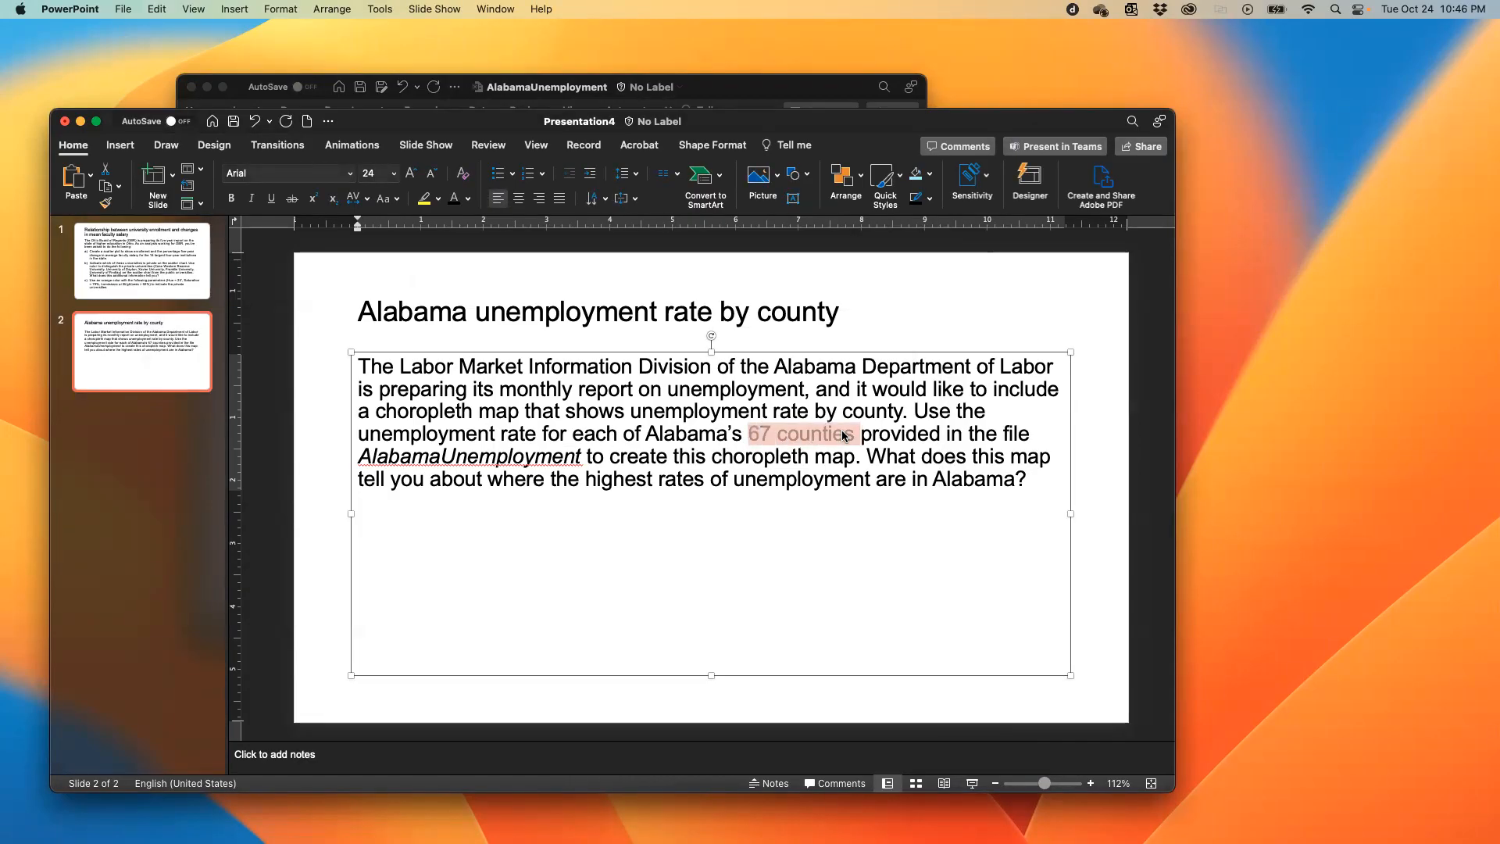
- Switch back to Tableau Public and plot the Alabama counties on a map by adding the County field to Sheet 1
key("ctrl+Right")
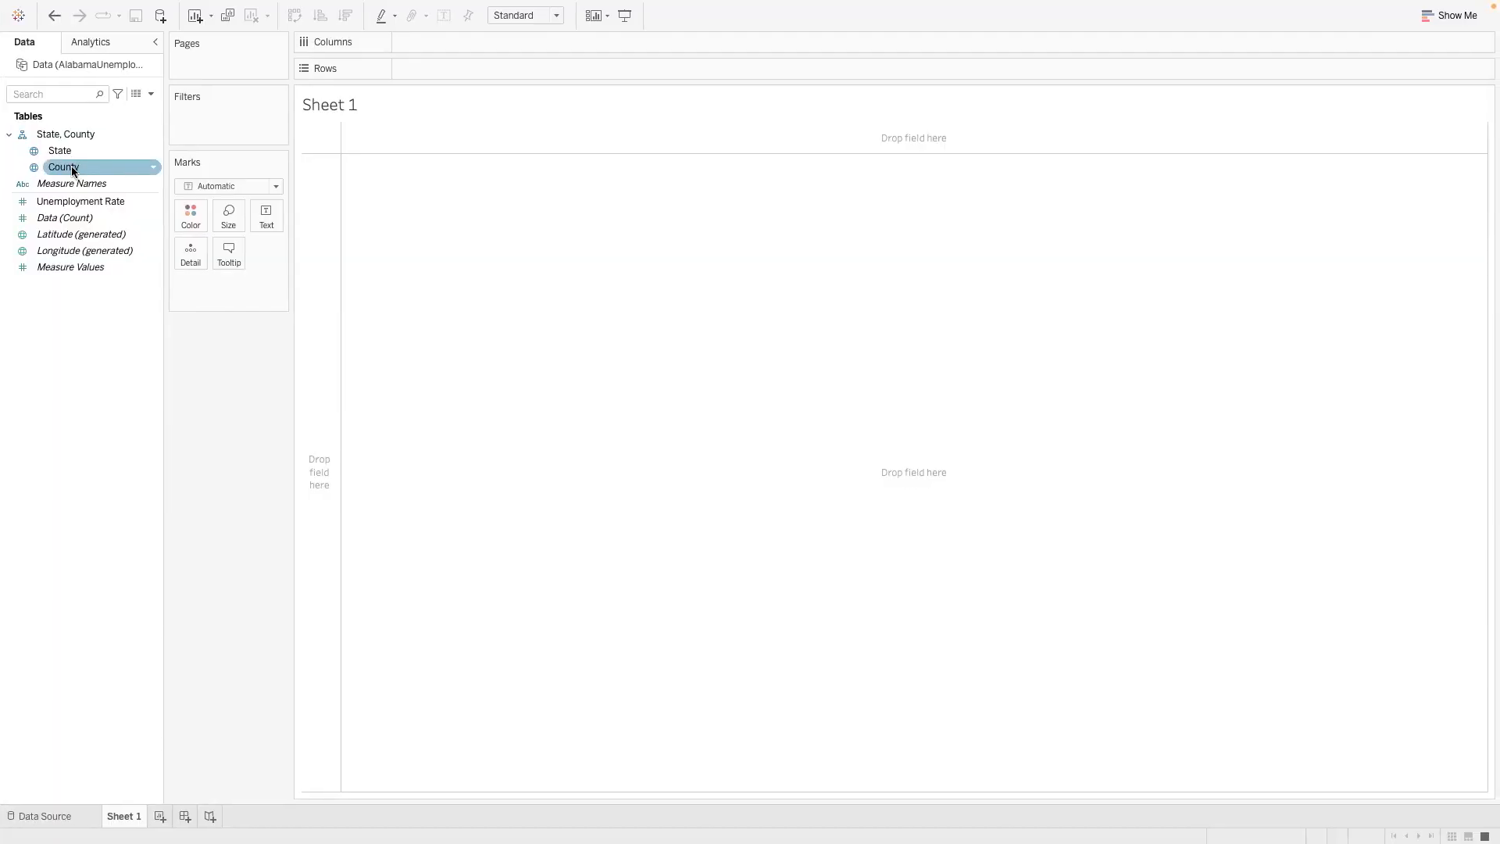
left_click(72, 171)
double_click(73, 169)
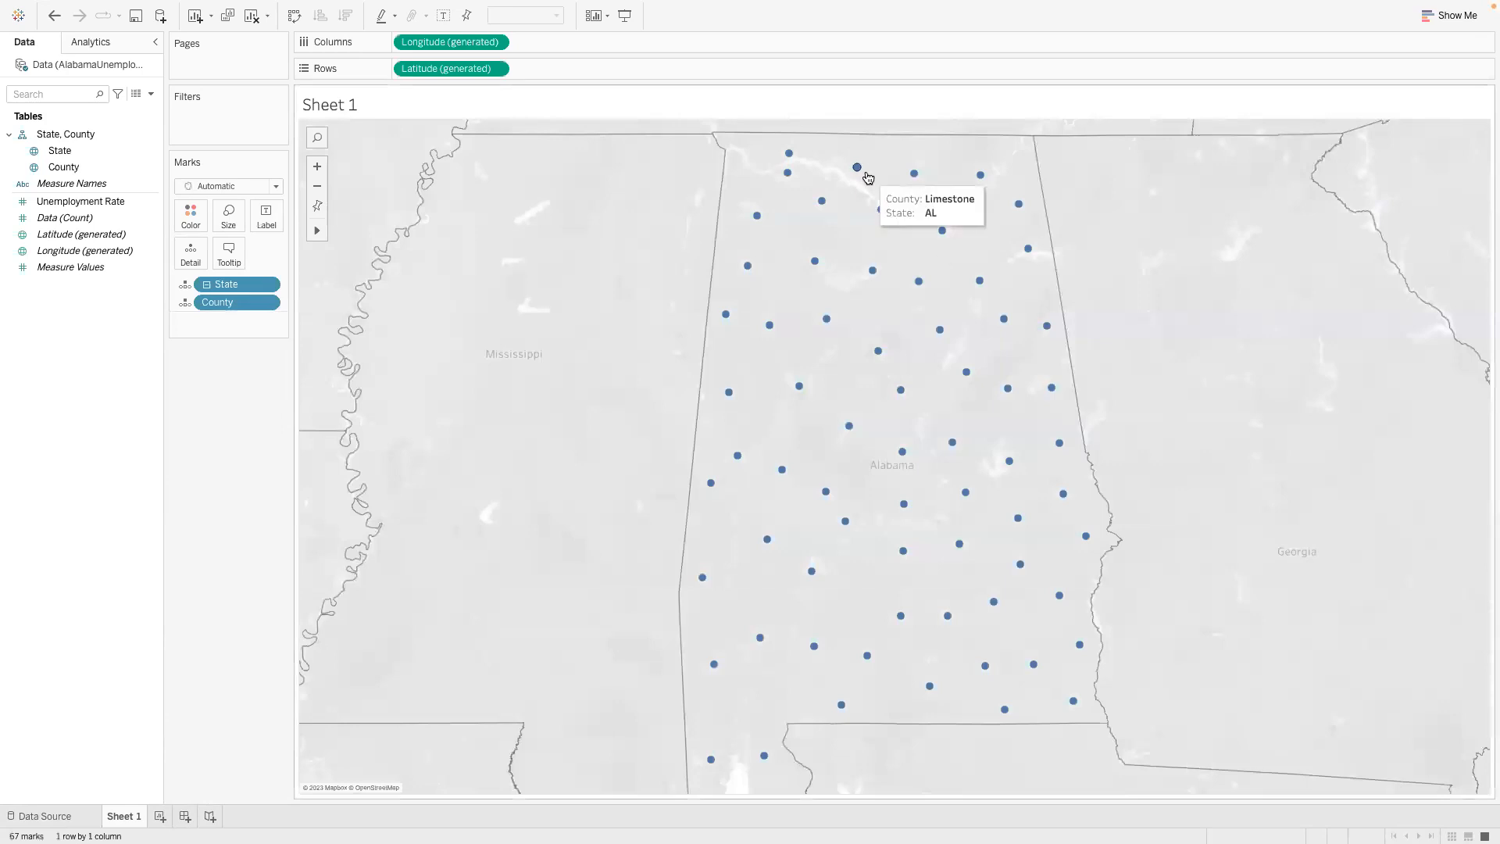
mouse_move(781, 154)
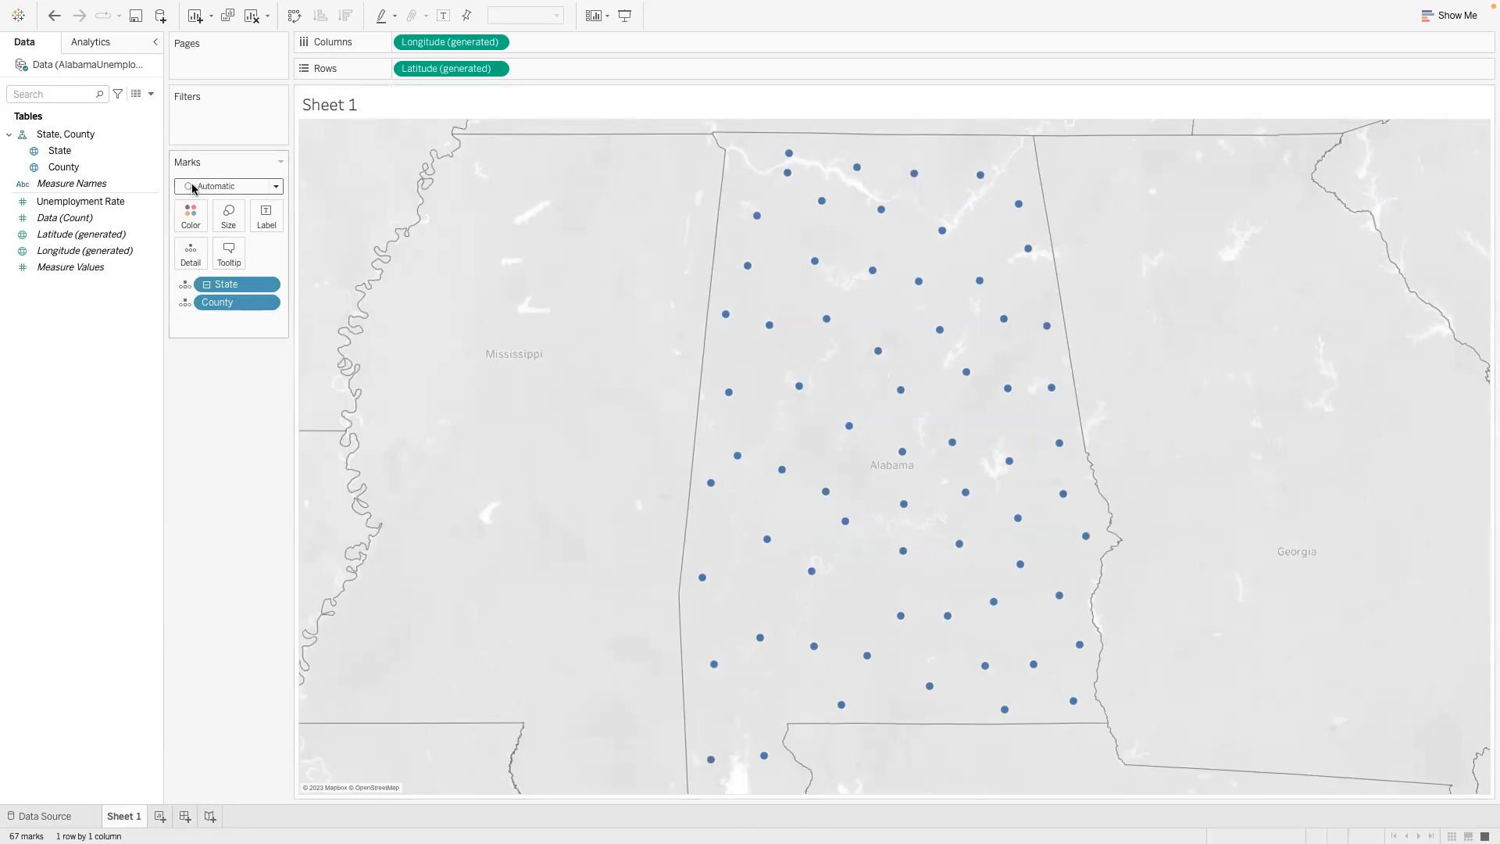
left_click(277, 187)
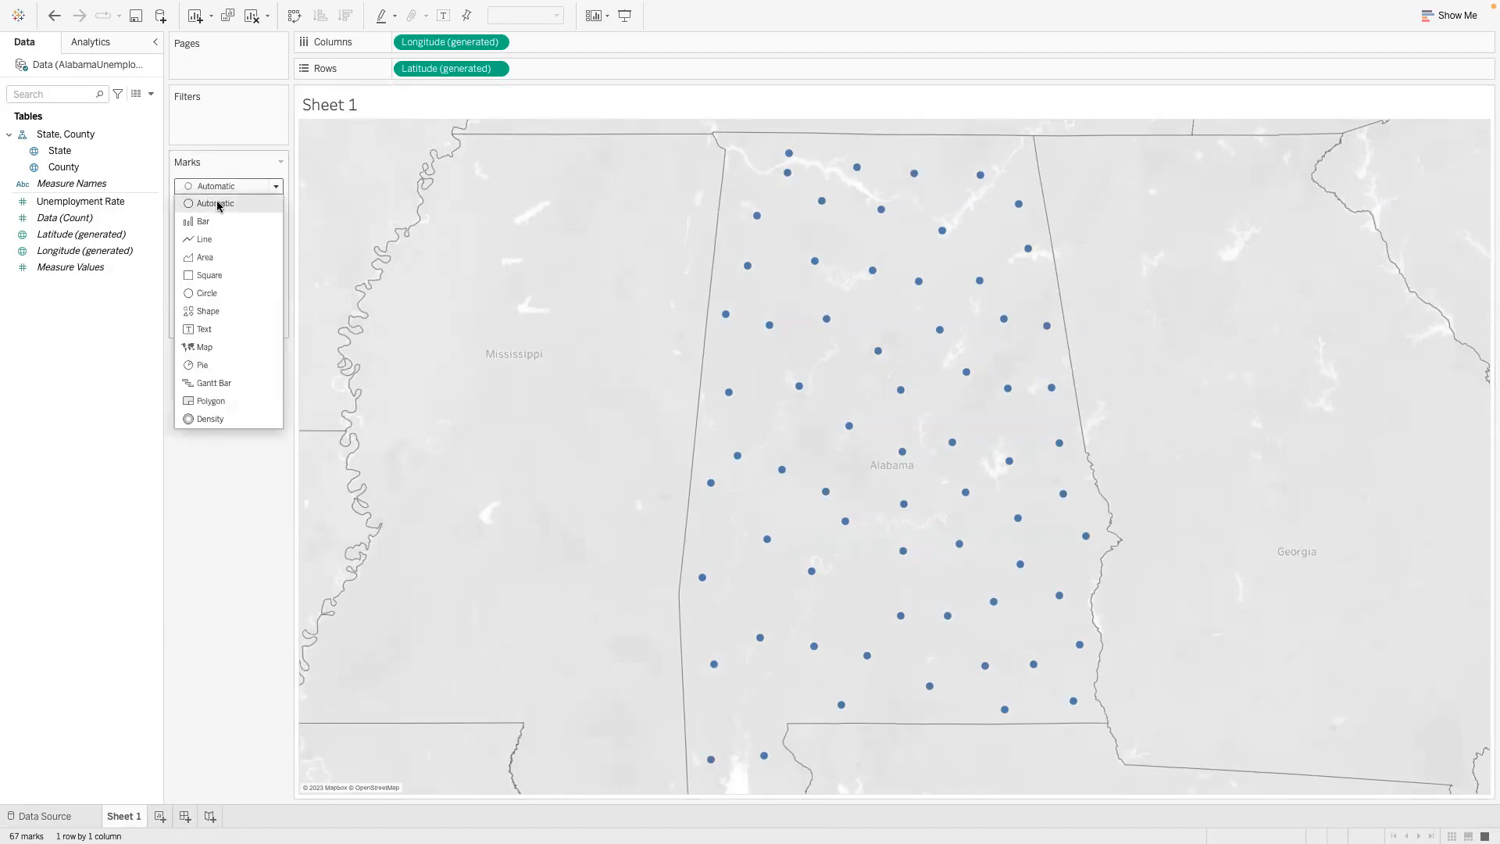
left_click(221, 505)
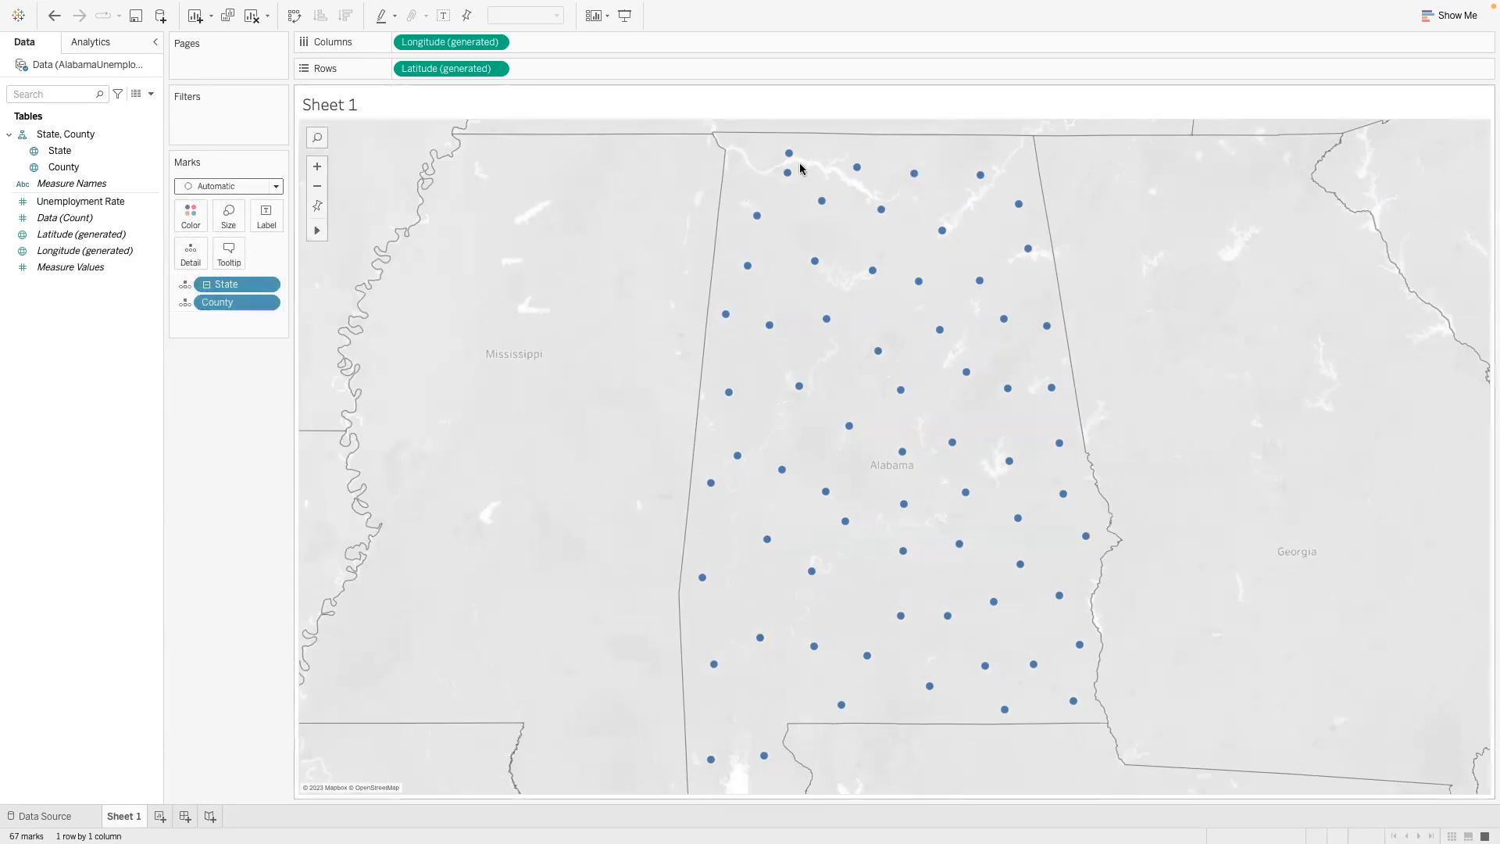
- Use the Pan tool to move the map around and examine Alabama's county points and the neighbouring states
mouse_move(1063, 456)
left_click(356, 230)
left_click_drag(516, 291, 625, 309)
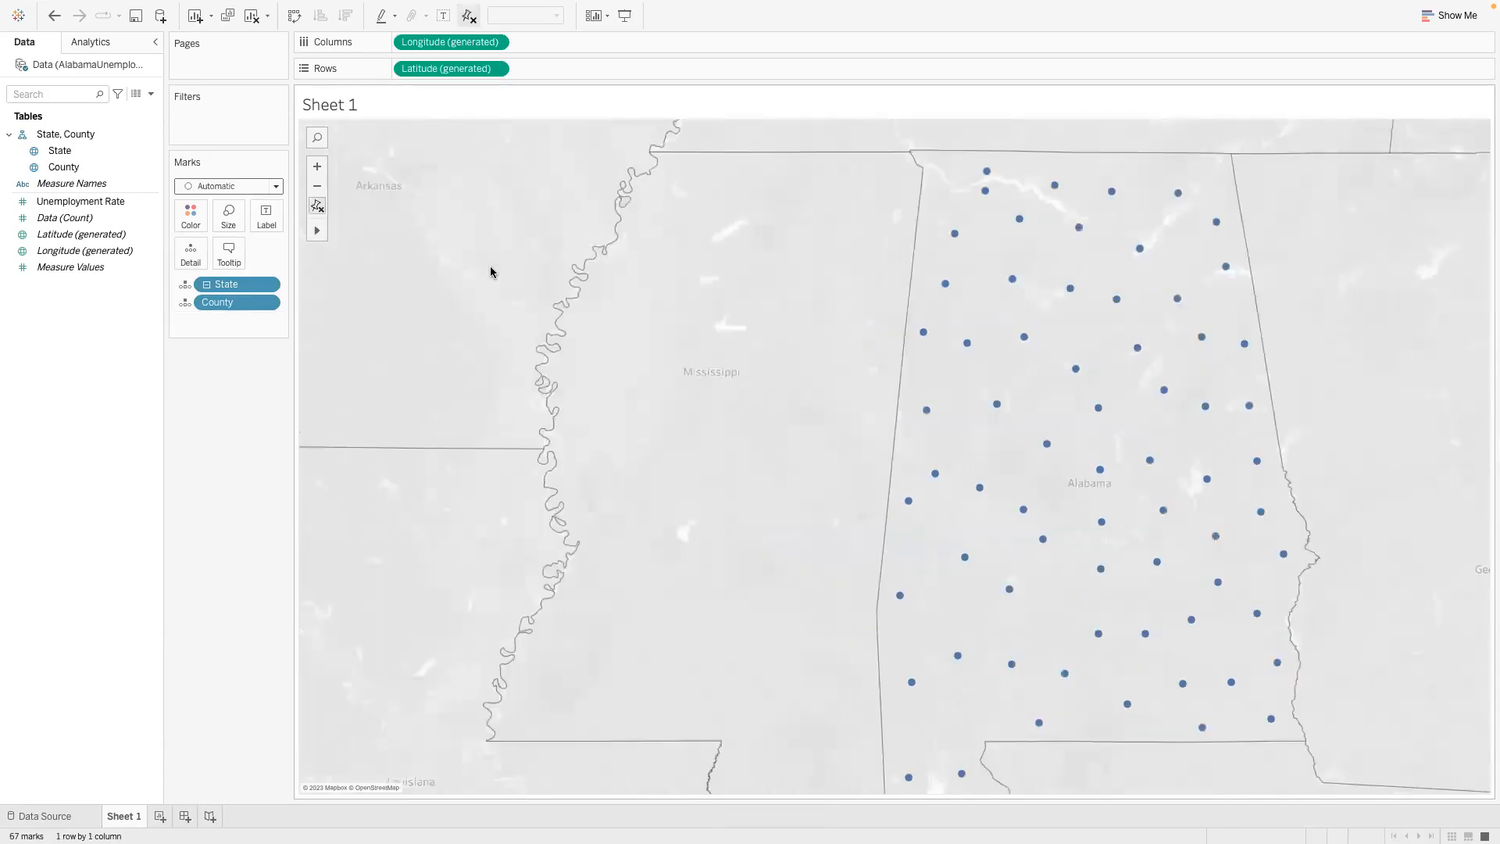
left_click_drag(458, 552, 466, 505)
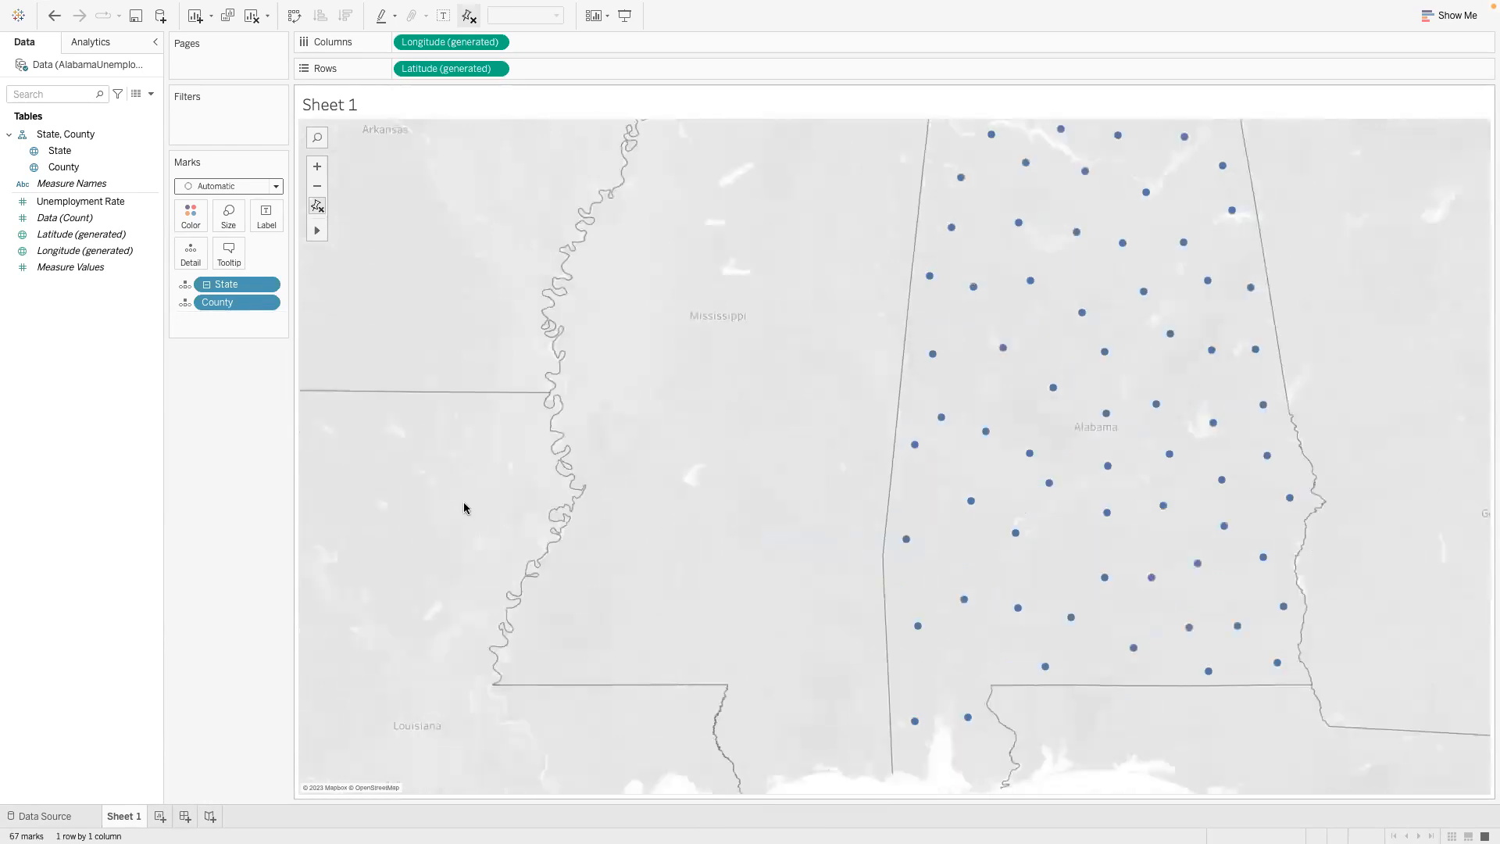
left_click_drag(581, 707, 589, 479)
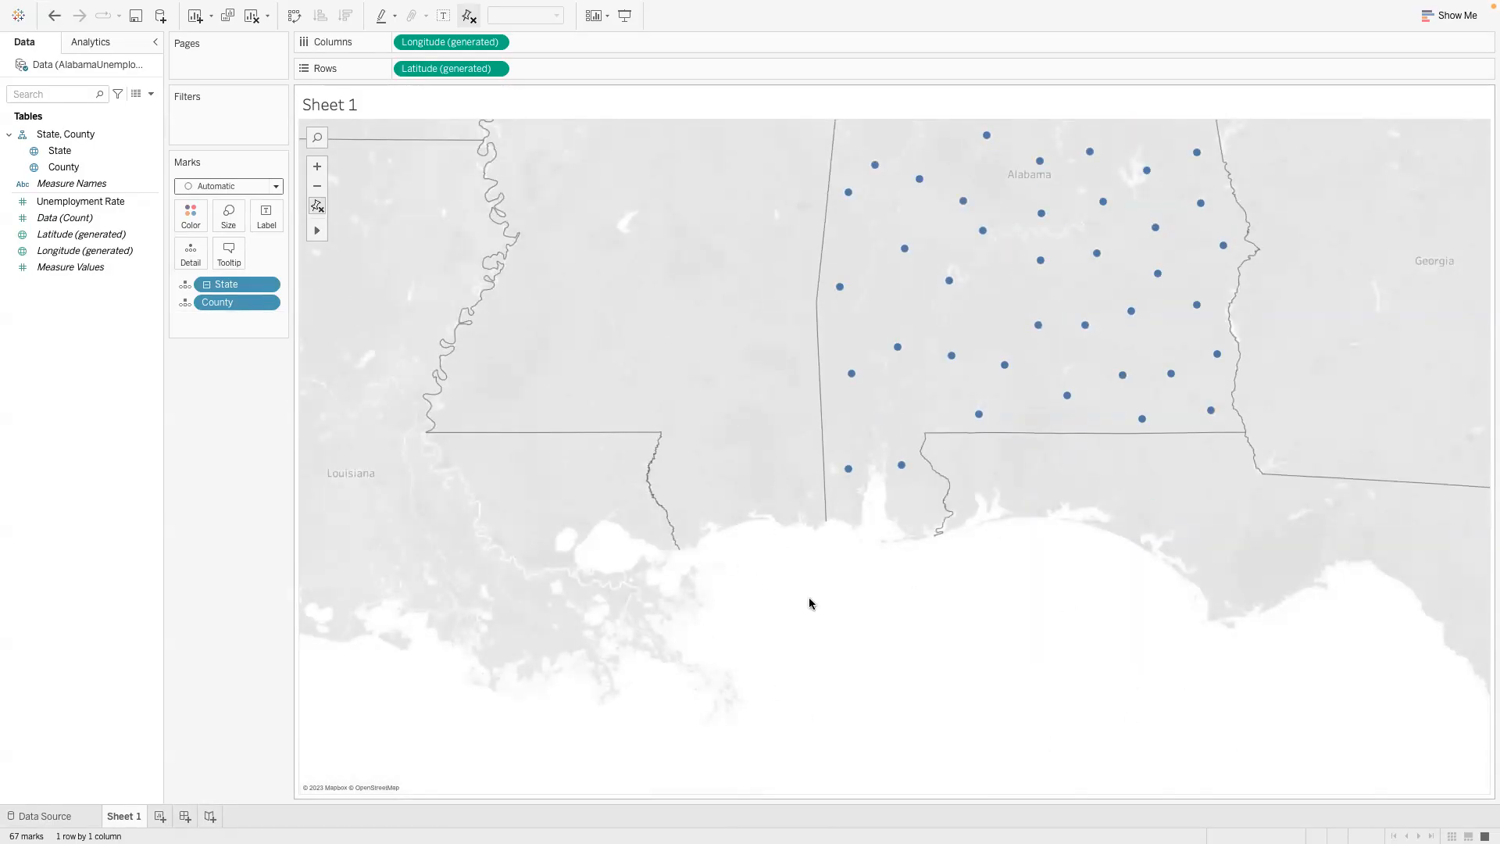
left_click_drag(703, 442, 653, 507)
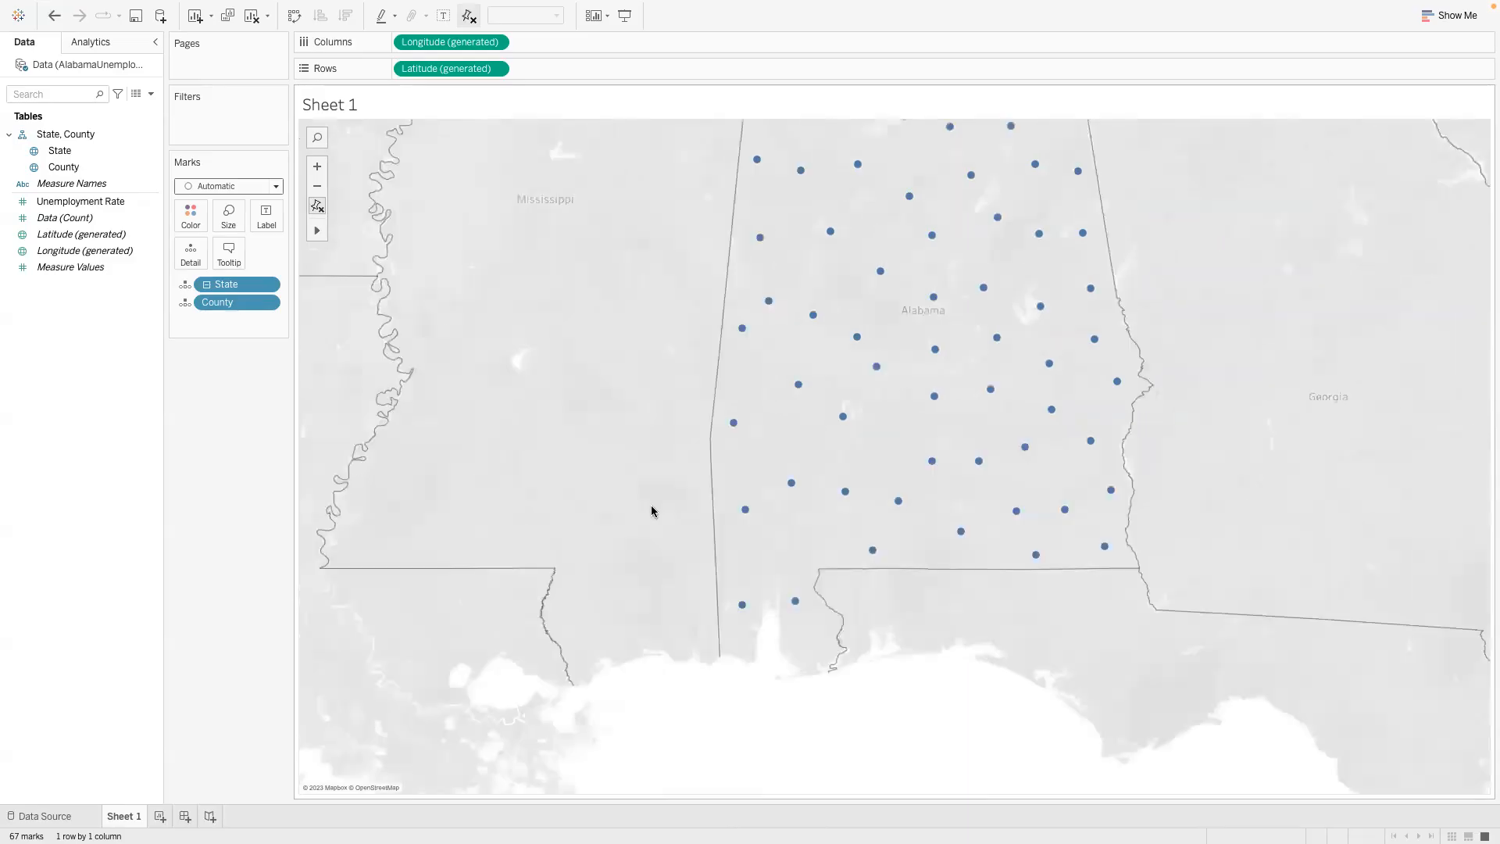
left_click_drag(680, 359, 627, 467)
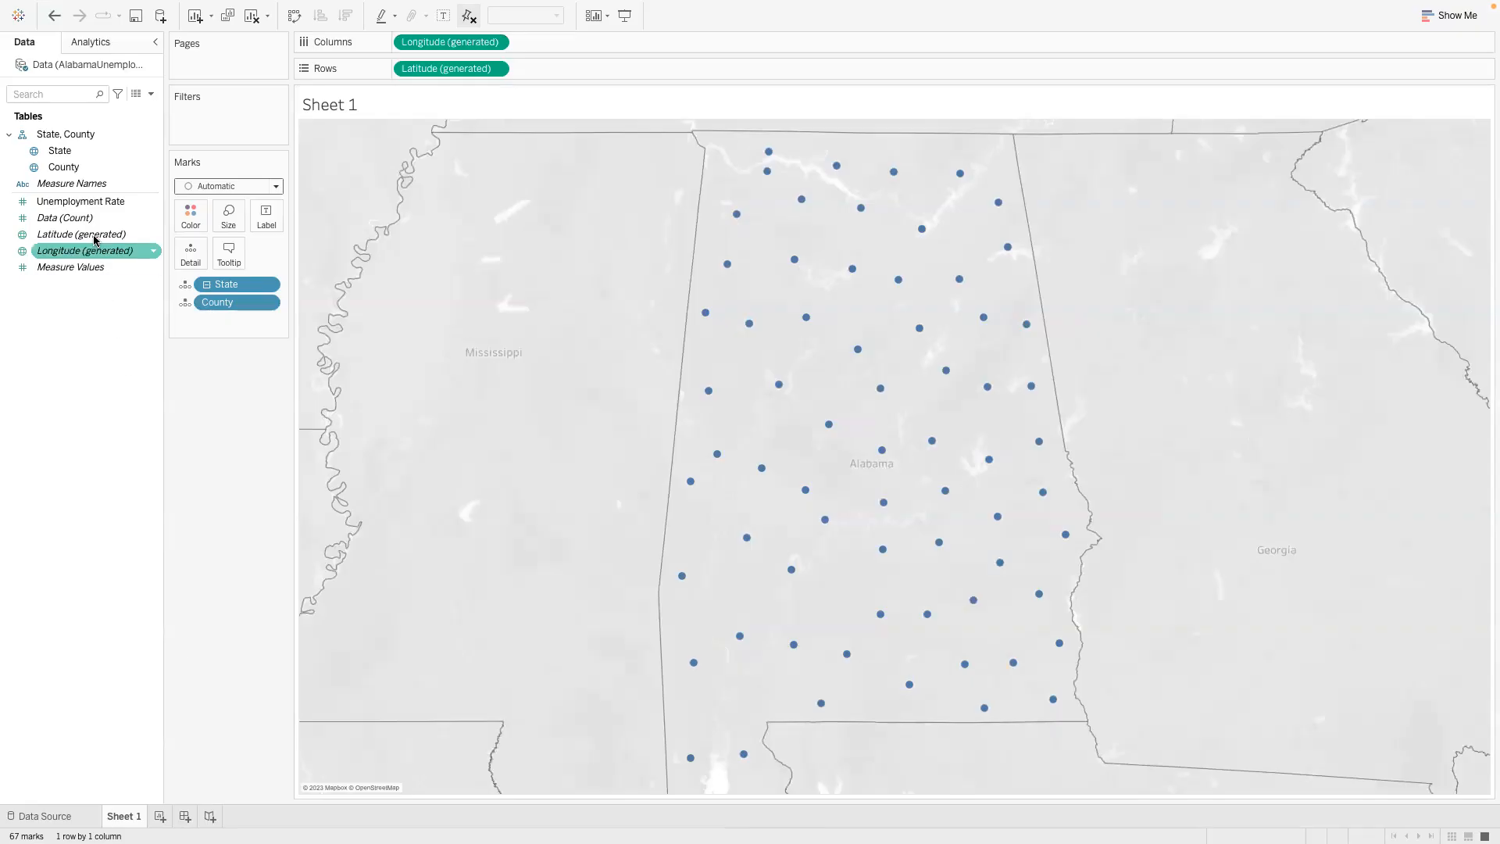
- Check the data type and default property options of the Unemployment Rate field
left_click(153, 203)
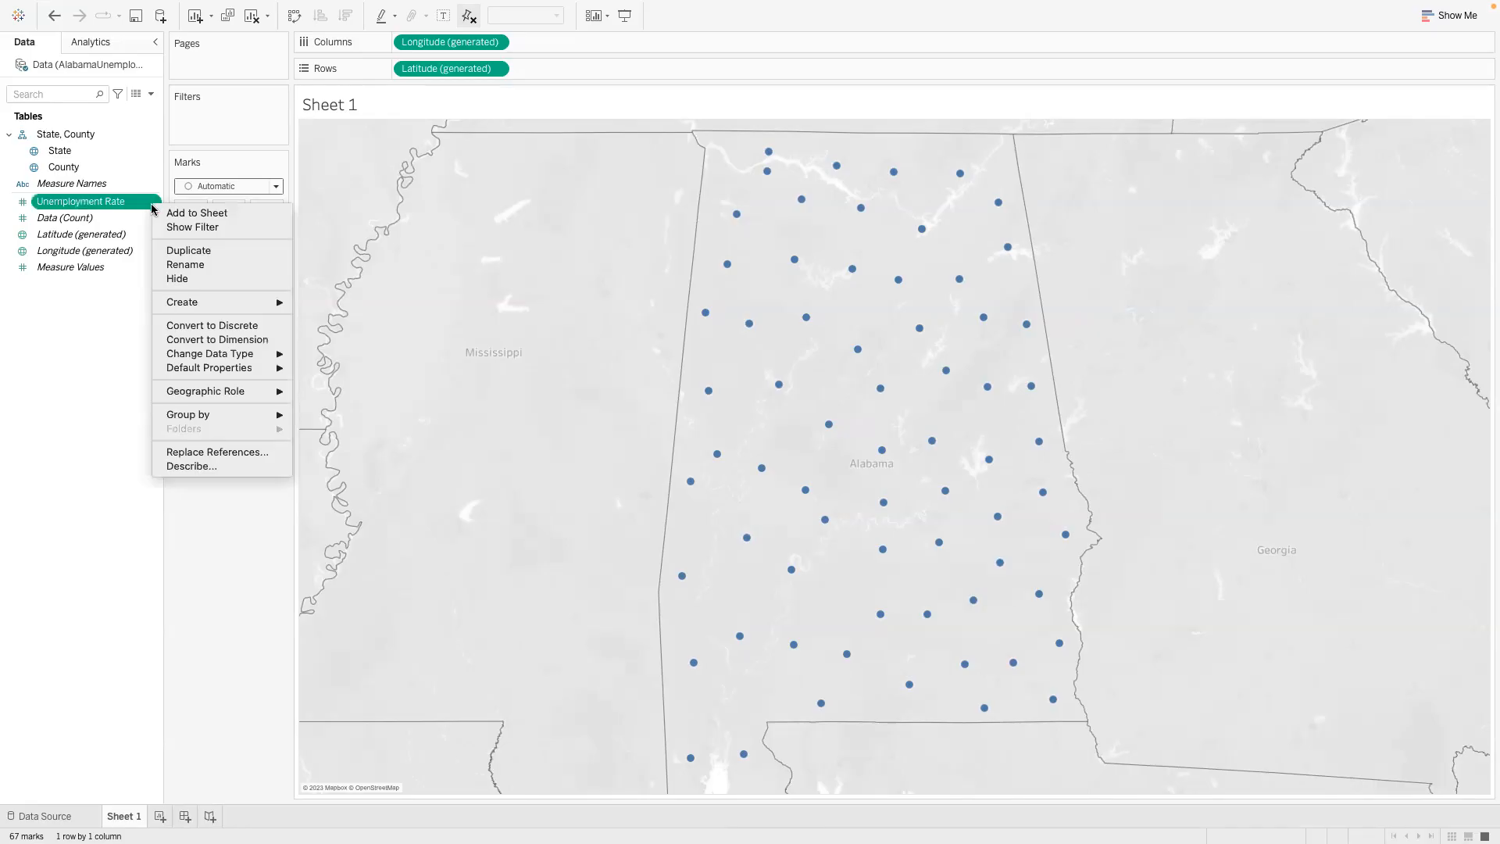
mouse_move(193, 357)
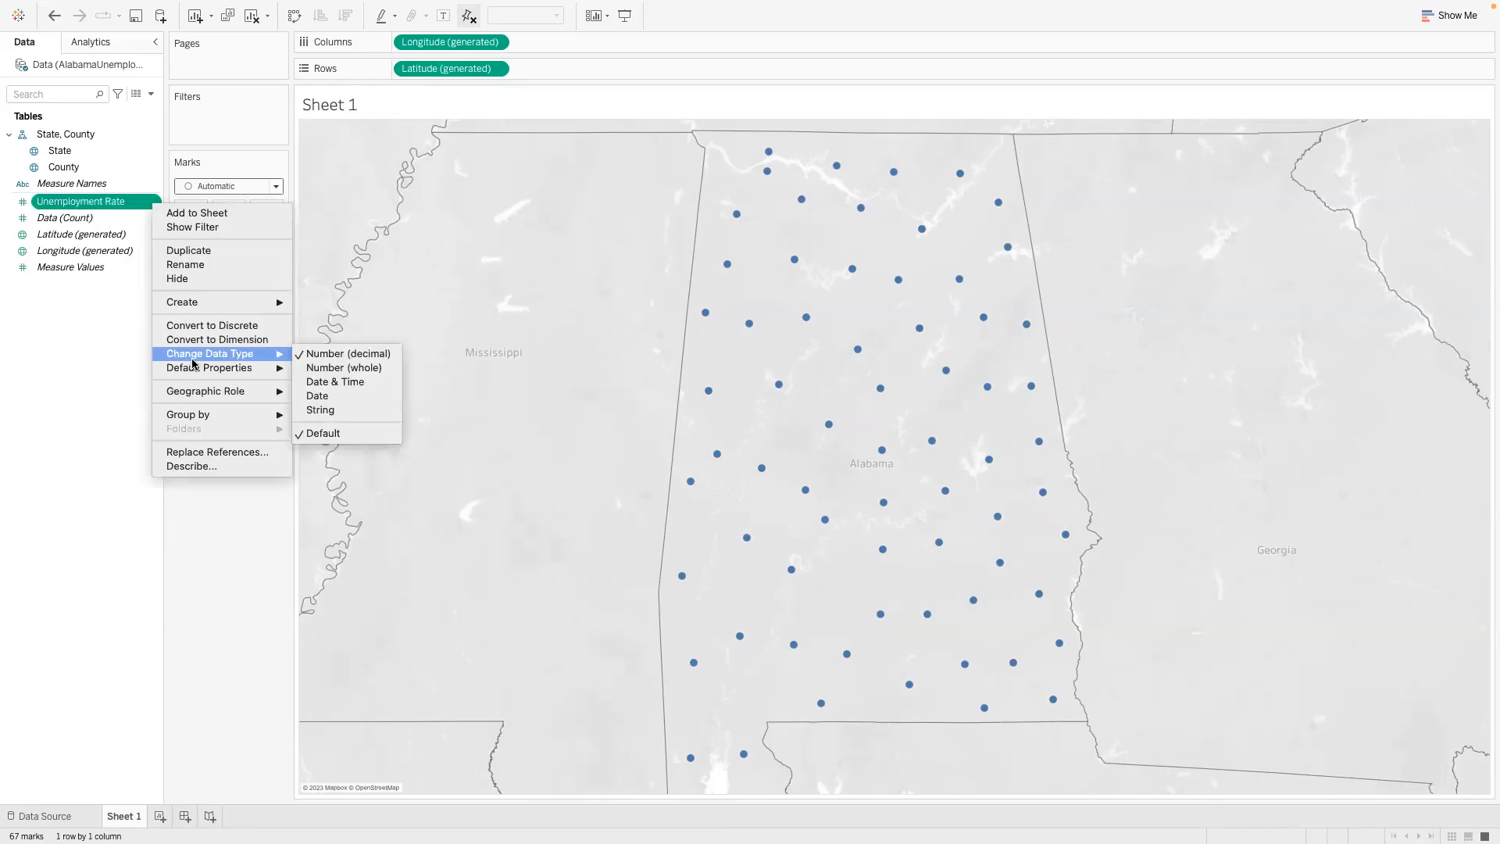
mouse_move(278, 373)
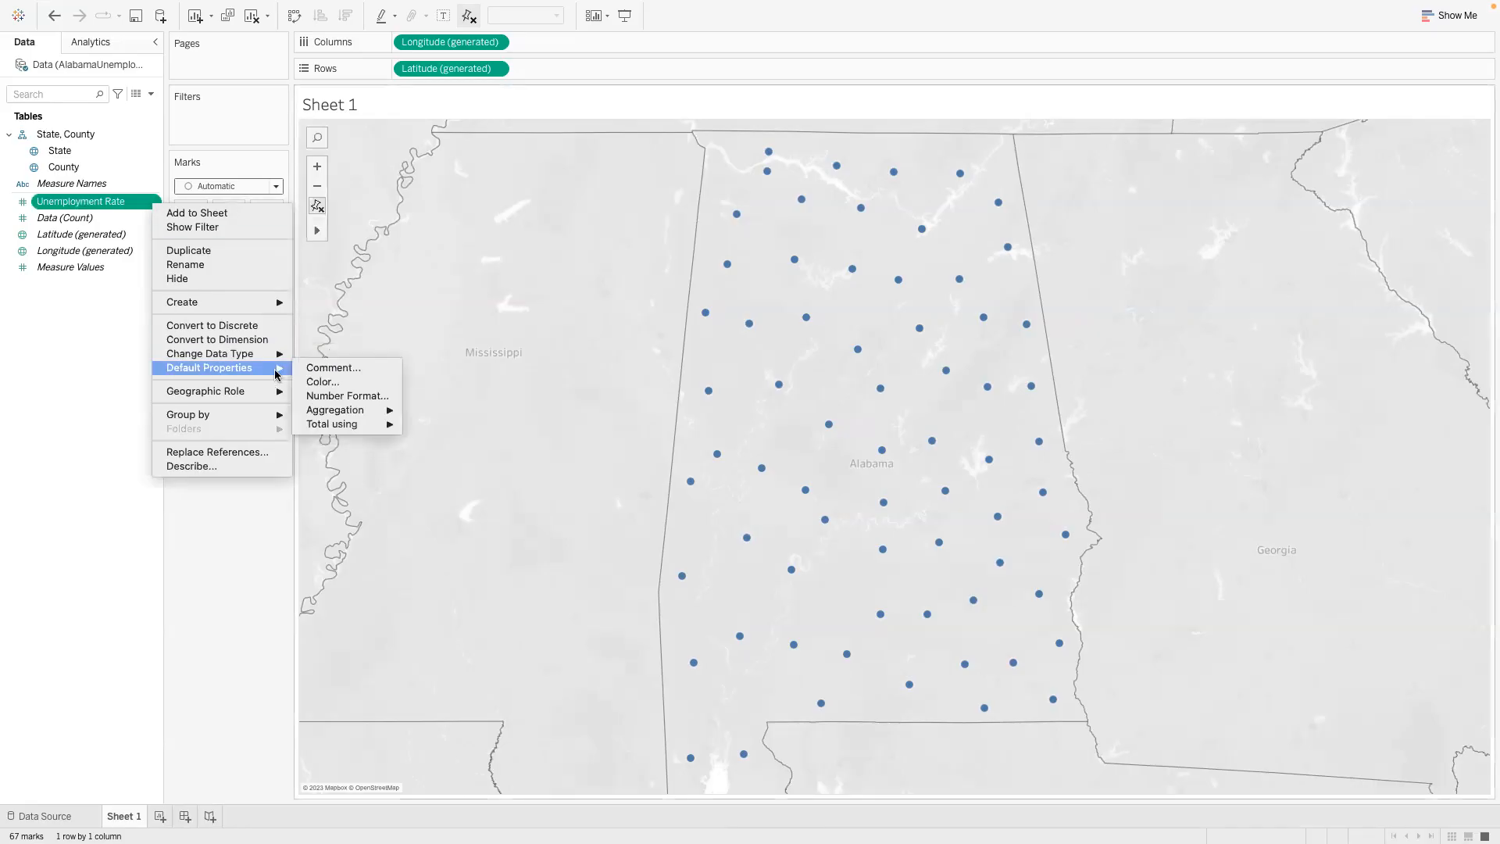
mouse_move(326, 419)
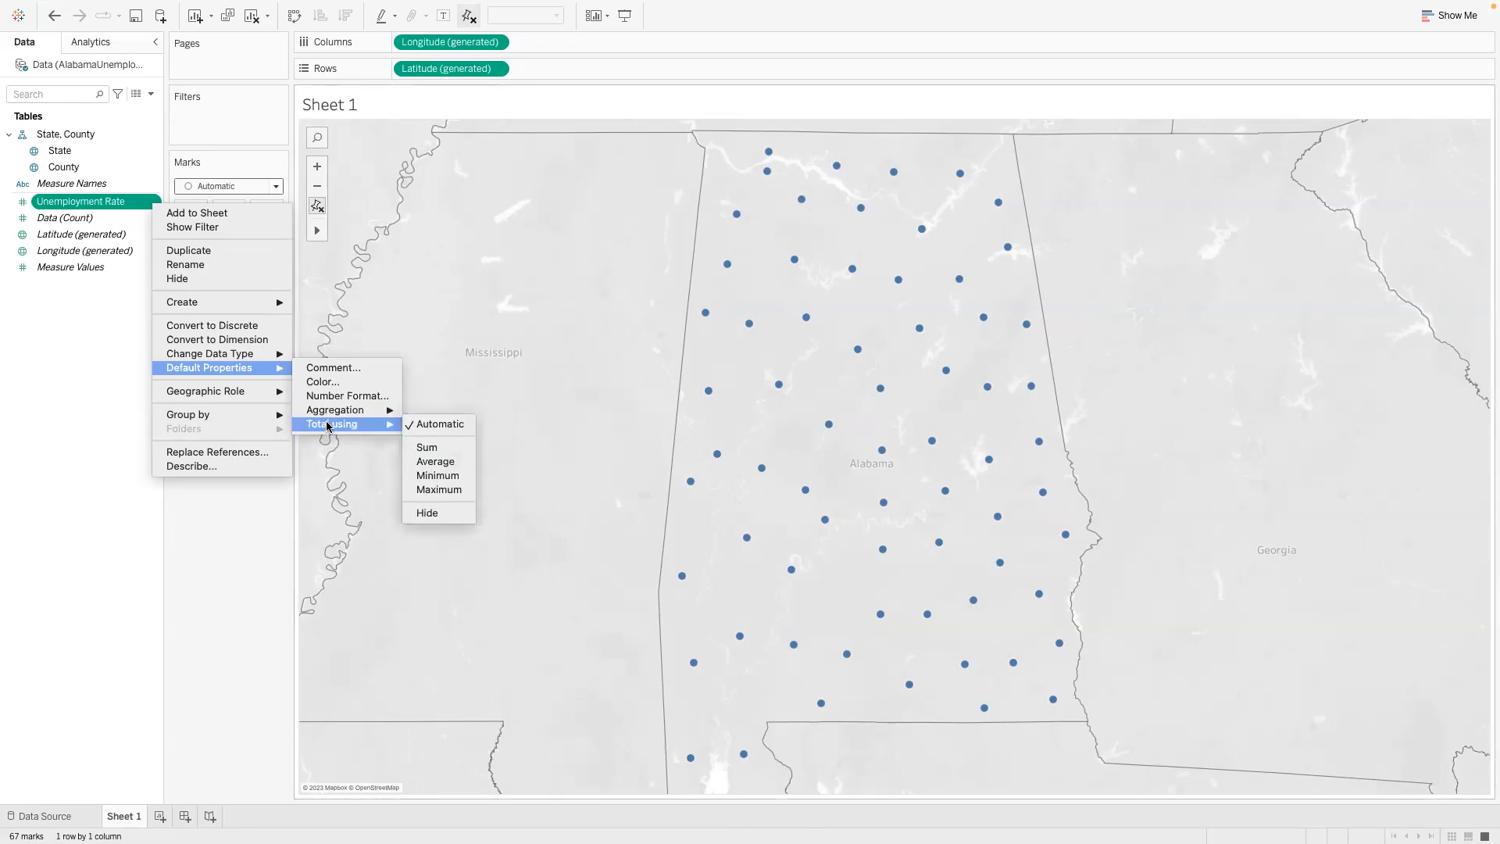
left_click(258, 549)
- Color the Alabama counties on the map by Unemployment Rate
left_click_drag(69, 205, 188, 219)
left_click_drag(188, 217, 188, 216)
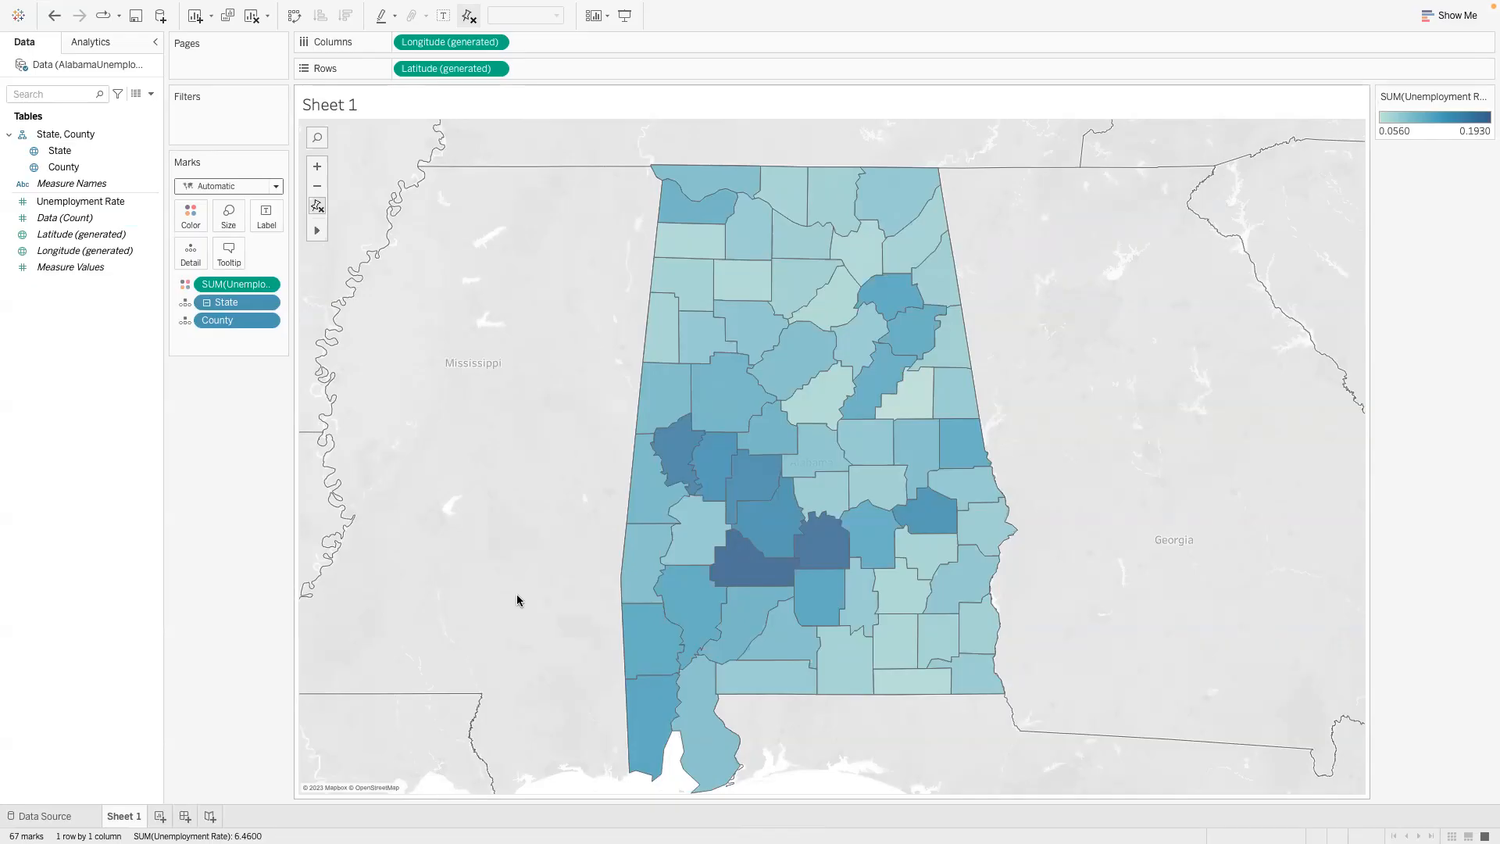
- Open the map's background layer settings and set the washout to 100%
mouse_move(760, 574)
right_click(428, 619)
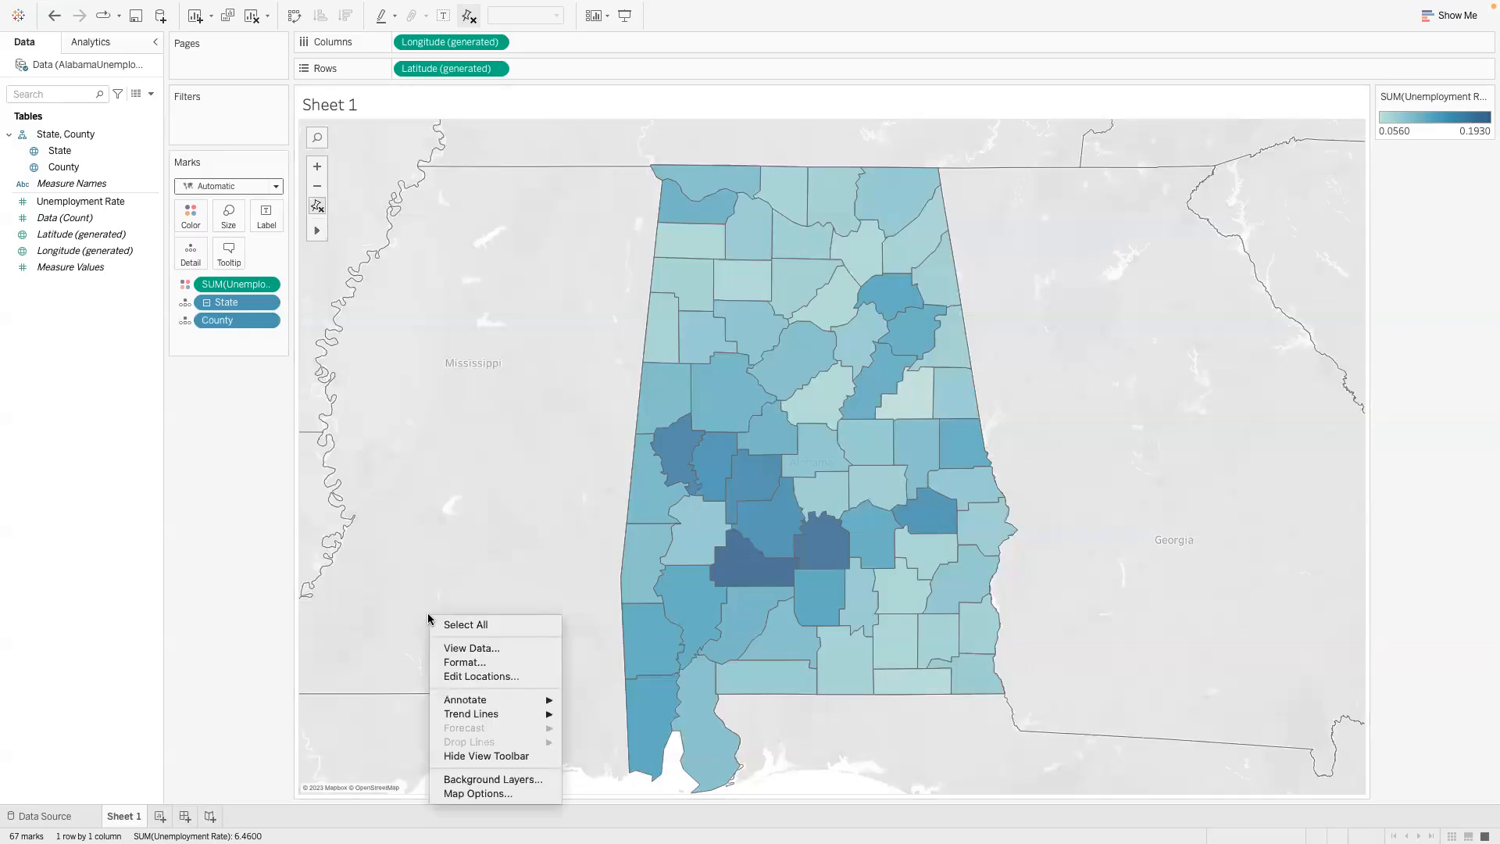
left_click(460, 781)
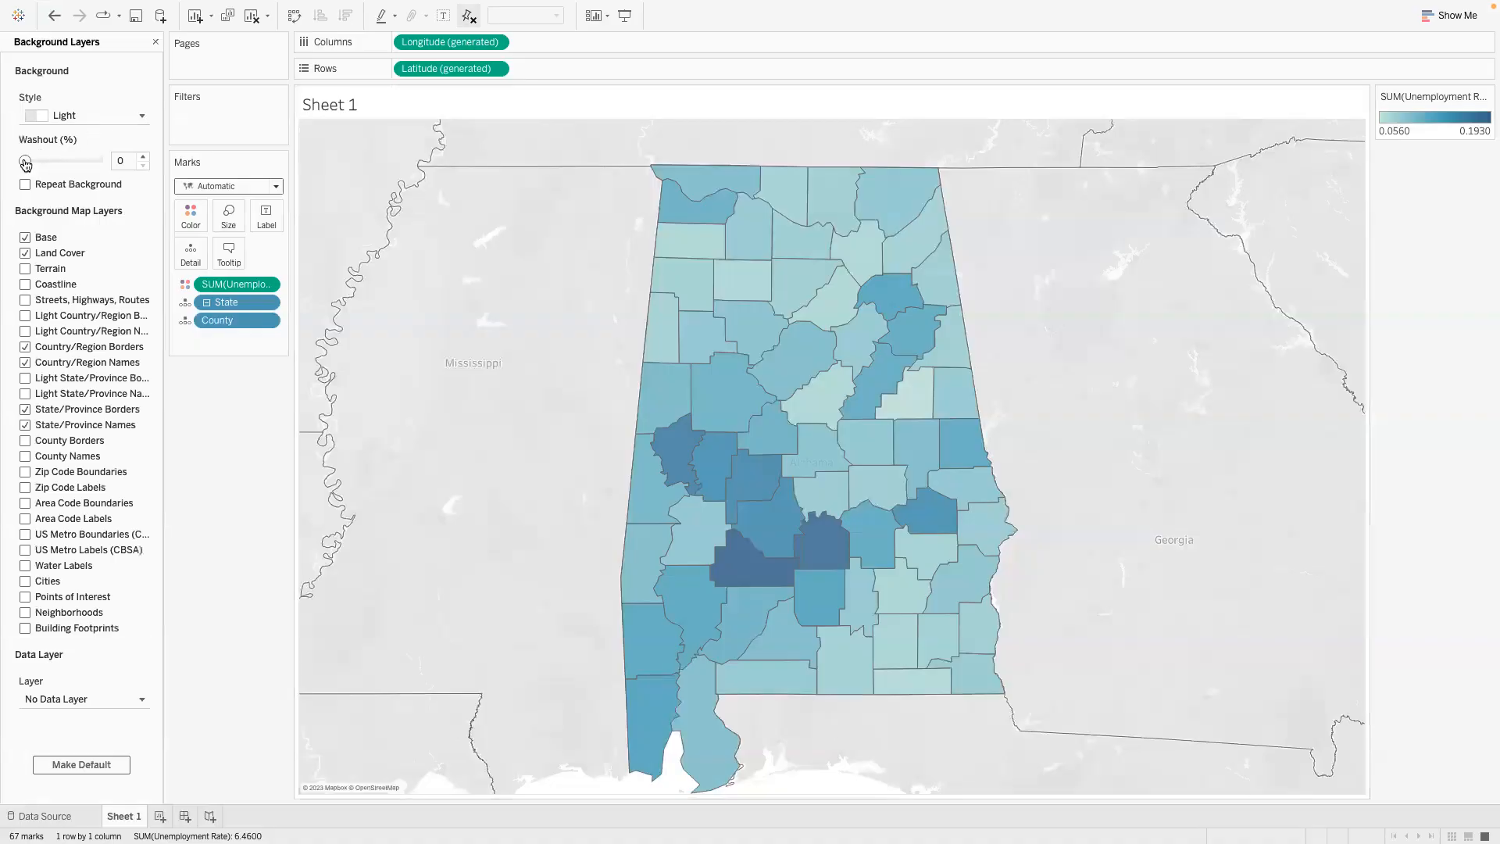
left_click_drag(25, 163, 103, 161)
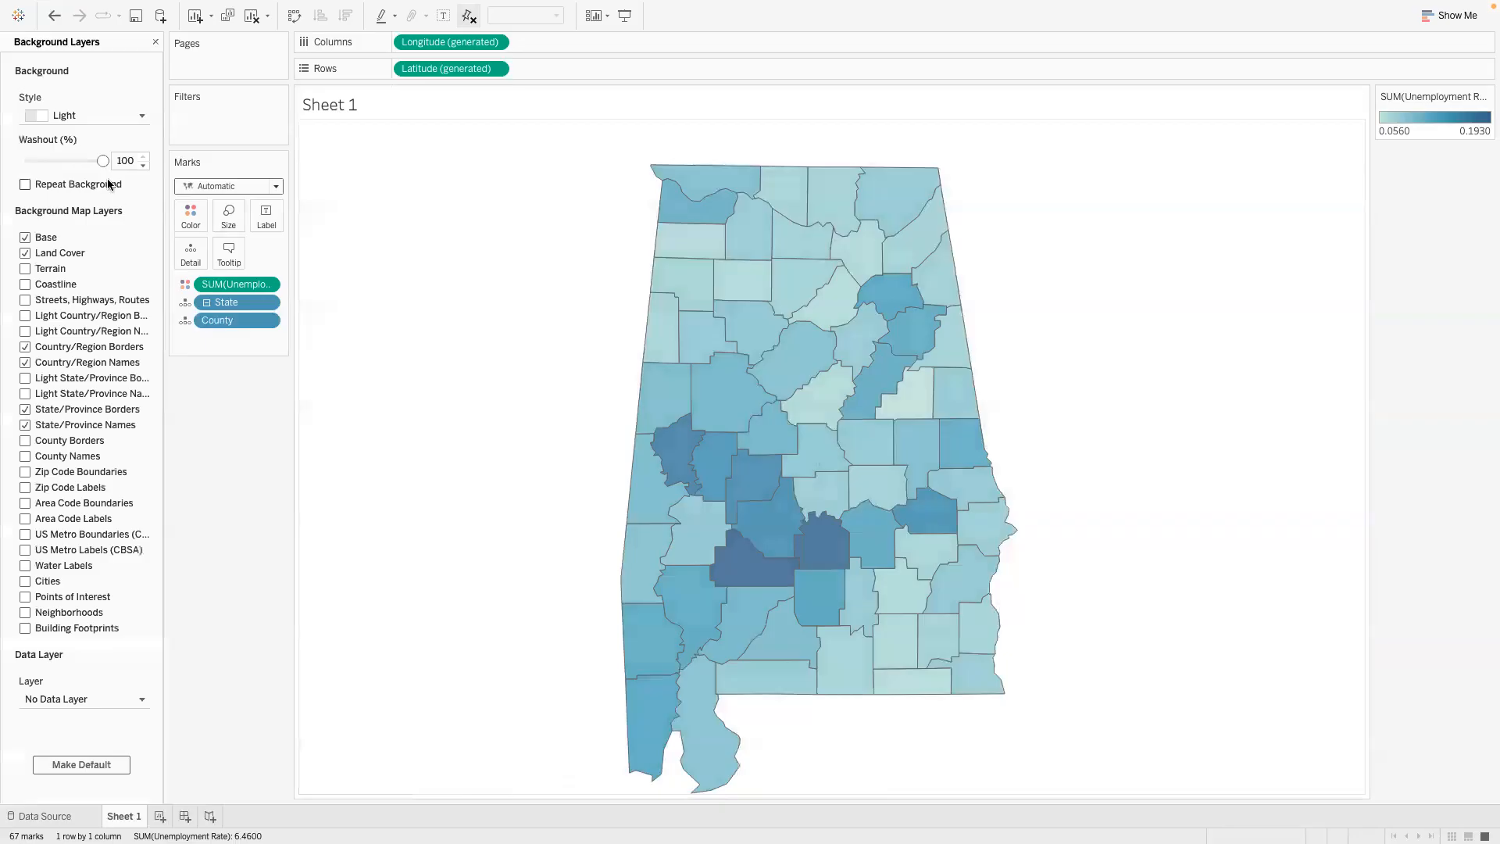
left_click_drag(103, 162, 51, 162)
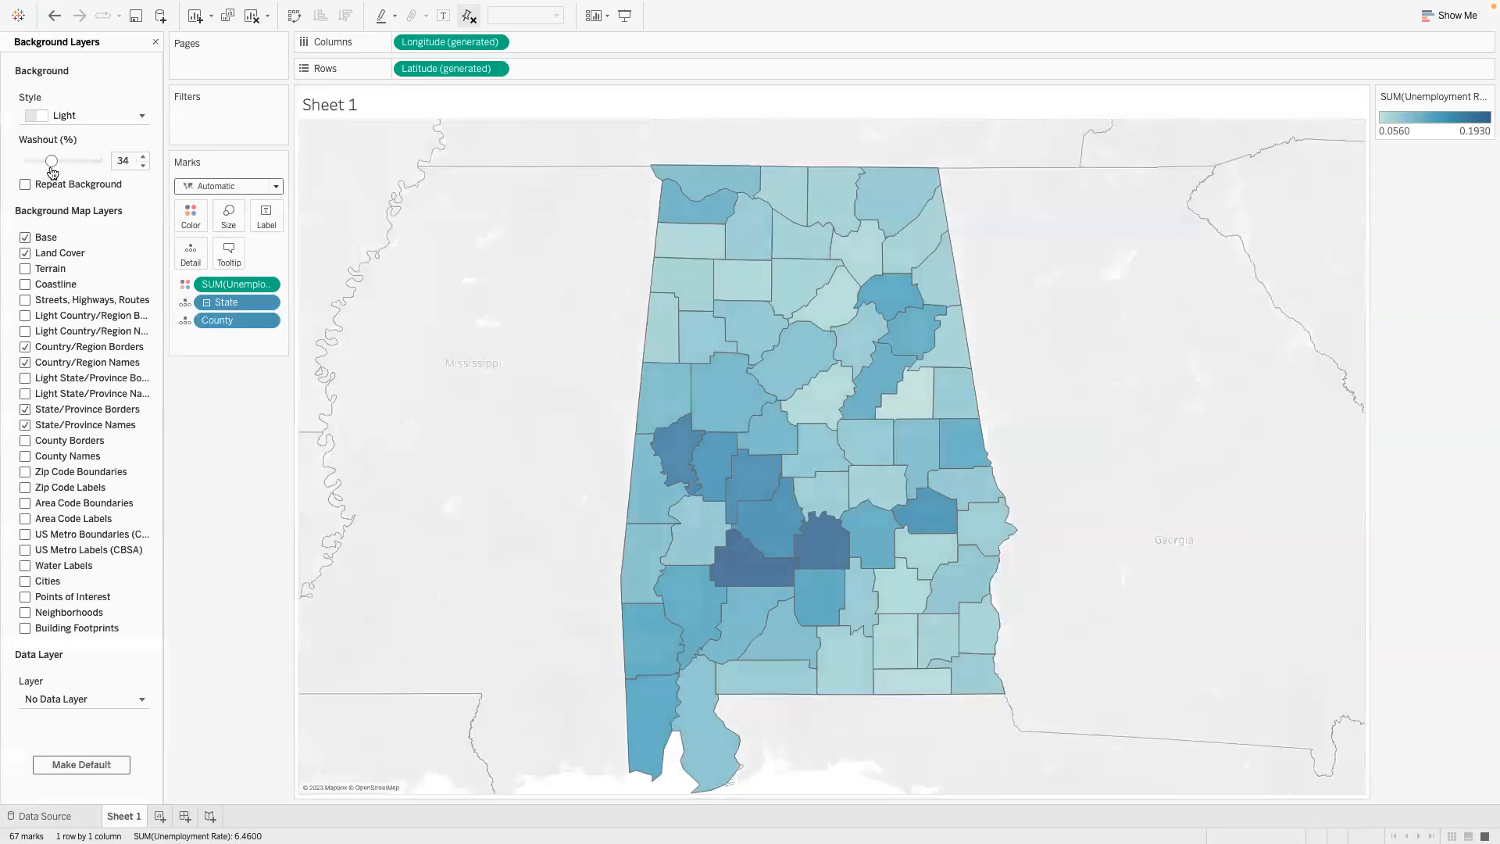
left_click_drag(50, 161, 152, 162)
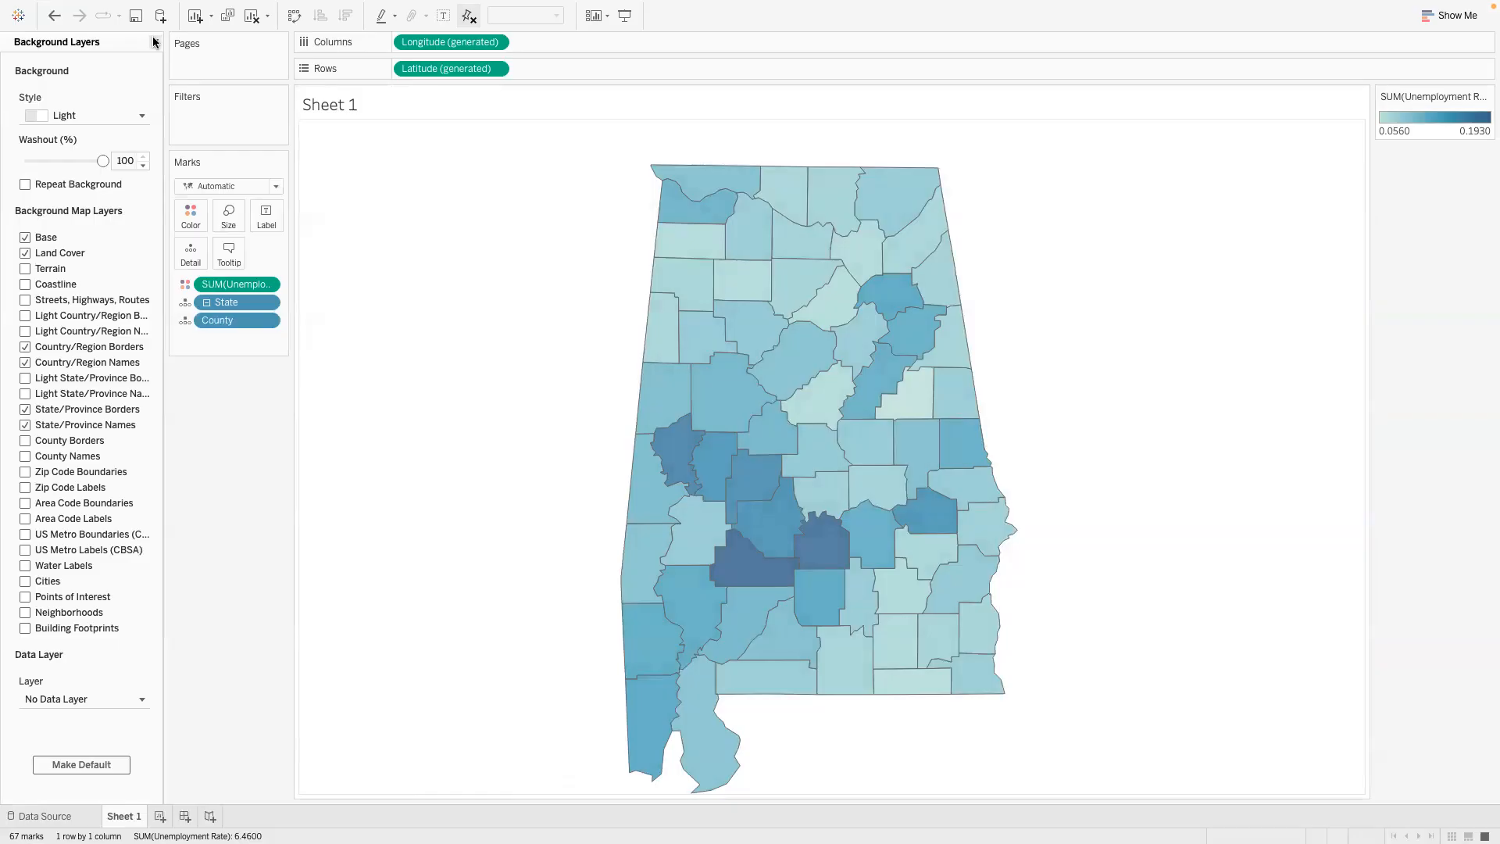
- Try the Streets style for the map background and return it to Light
left_click(139, 116)
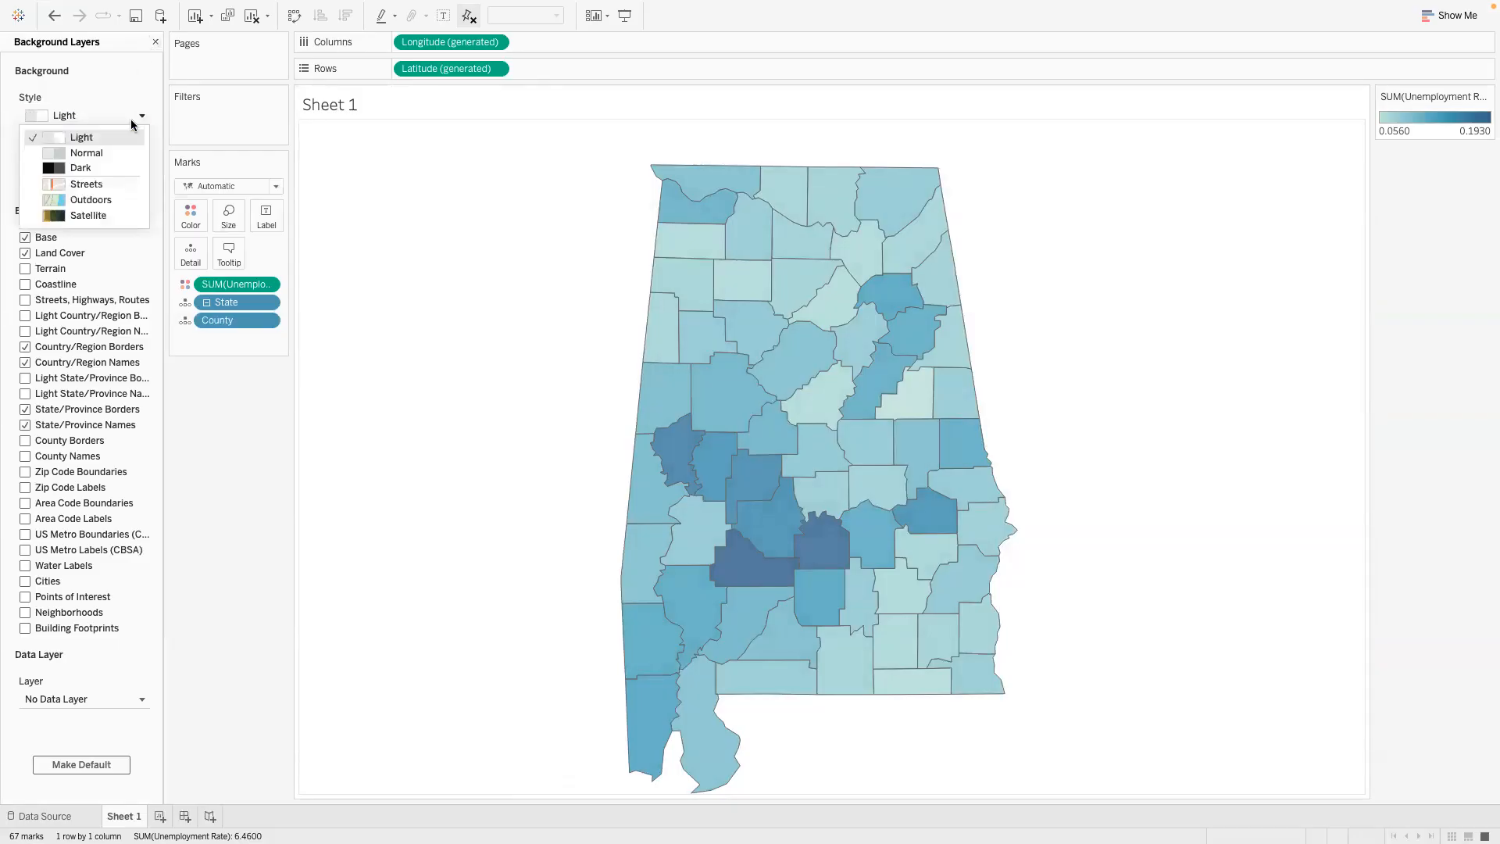
left_click(87, 185)
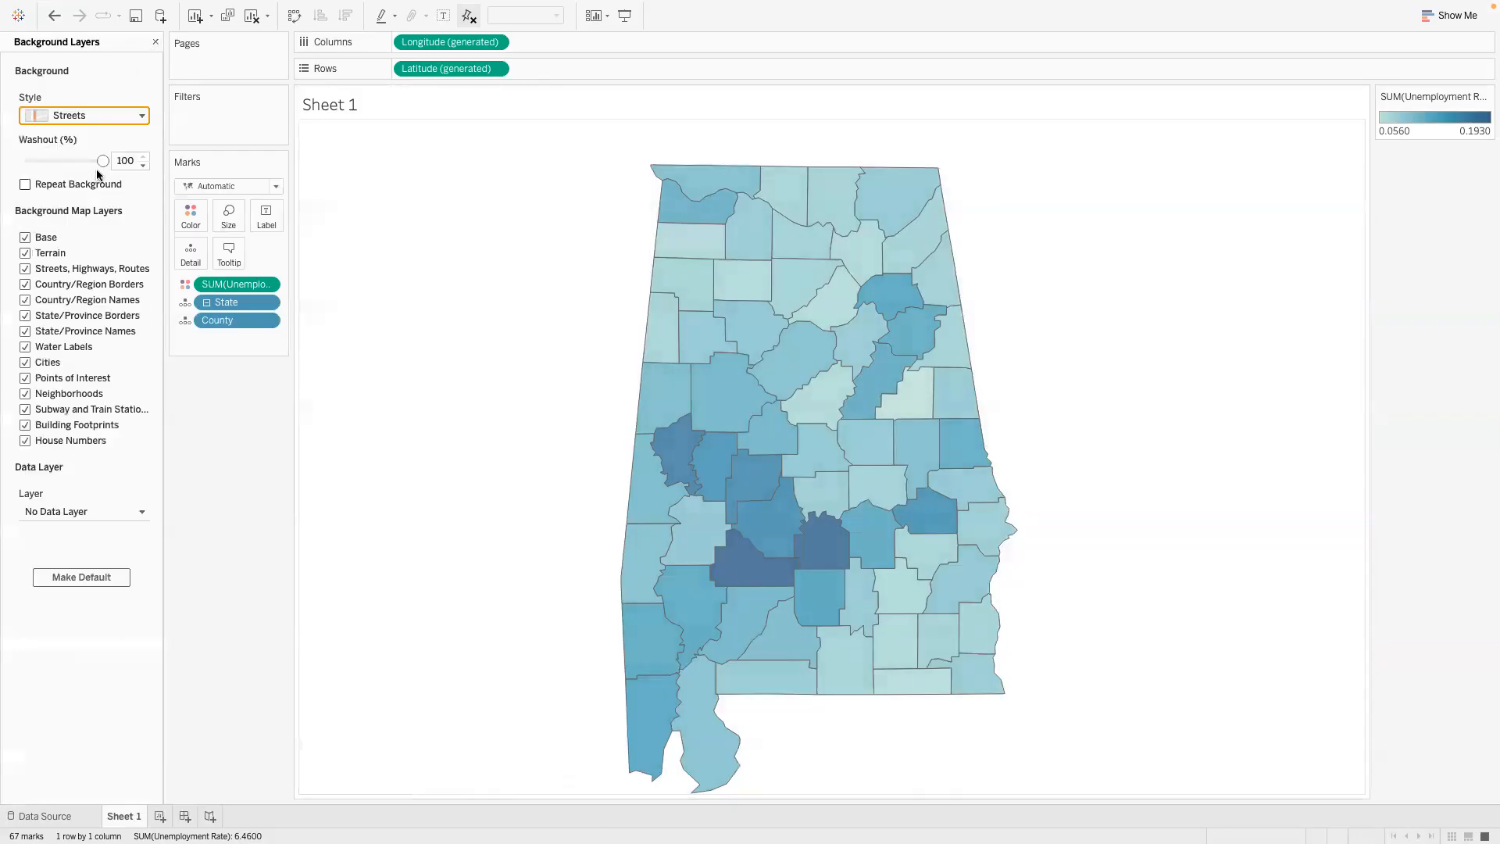
left_click(143, 116)
left_click(117, 133)
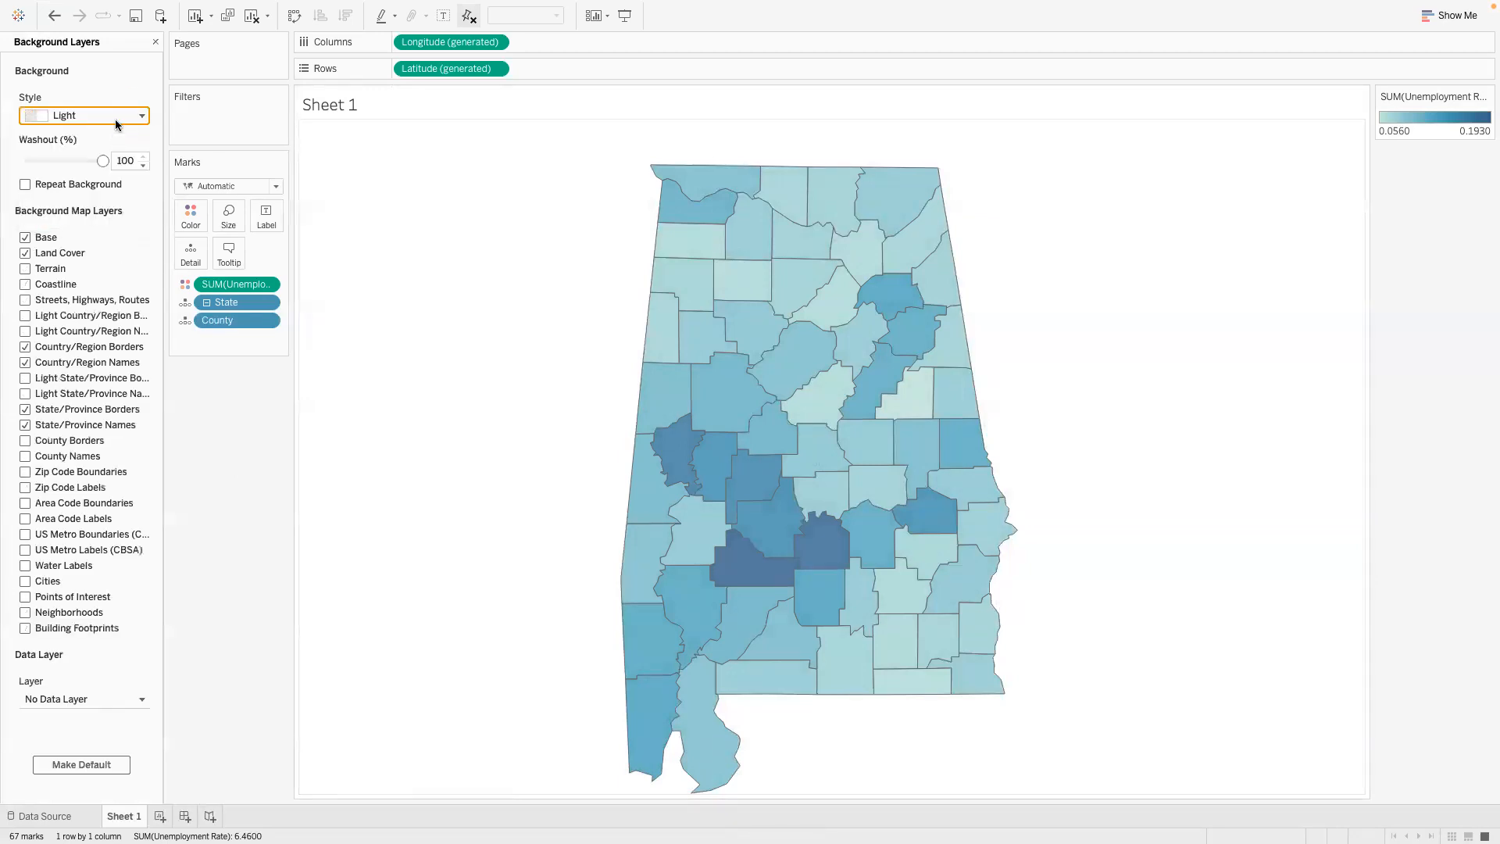
left_click(127, 115)
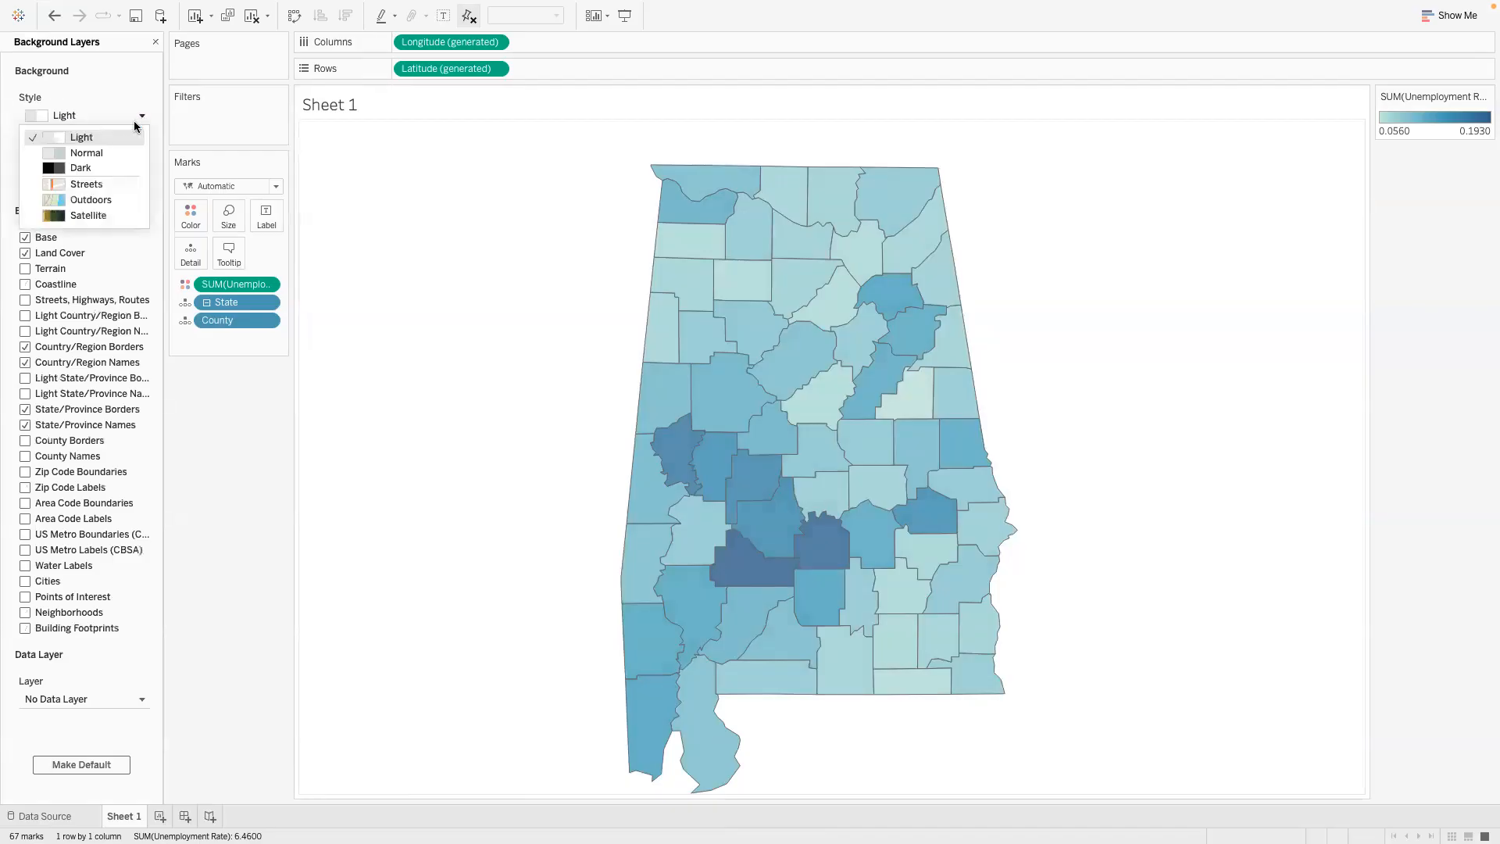
left_click(123, 101)
- Reduce the washout to 0% and try the Streets, Satellite and Outdoors background styles on the map
left_click_drag(102, 160, 24, 161)
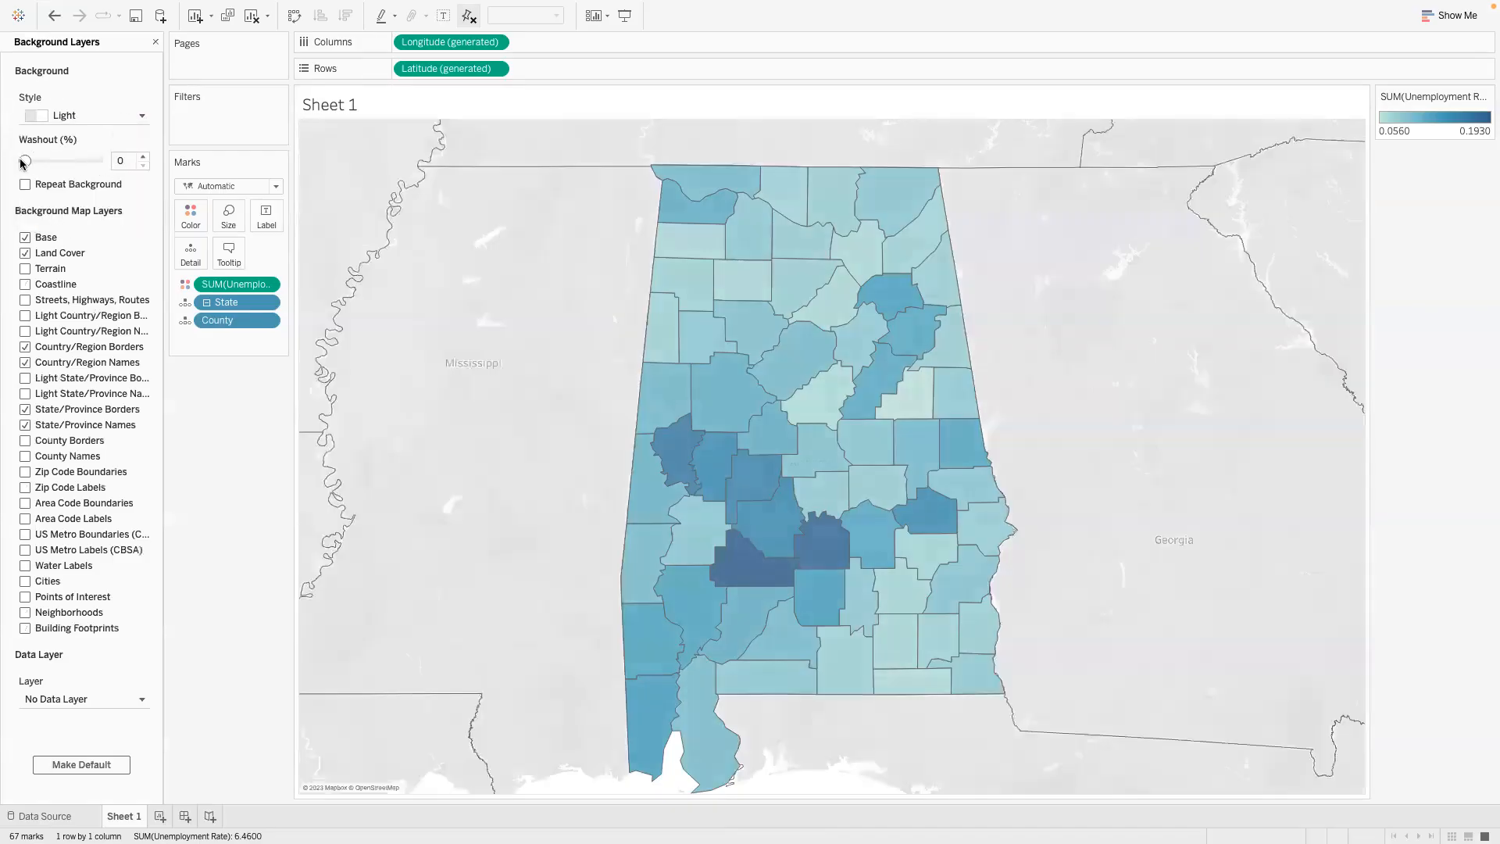
left_click(142, 116)
left_click(87, 184)
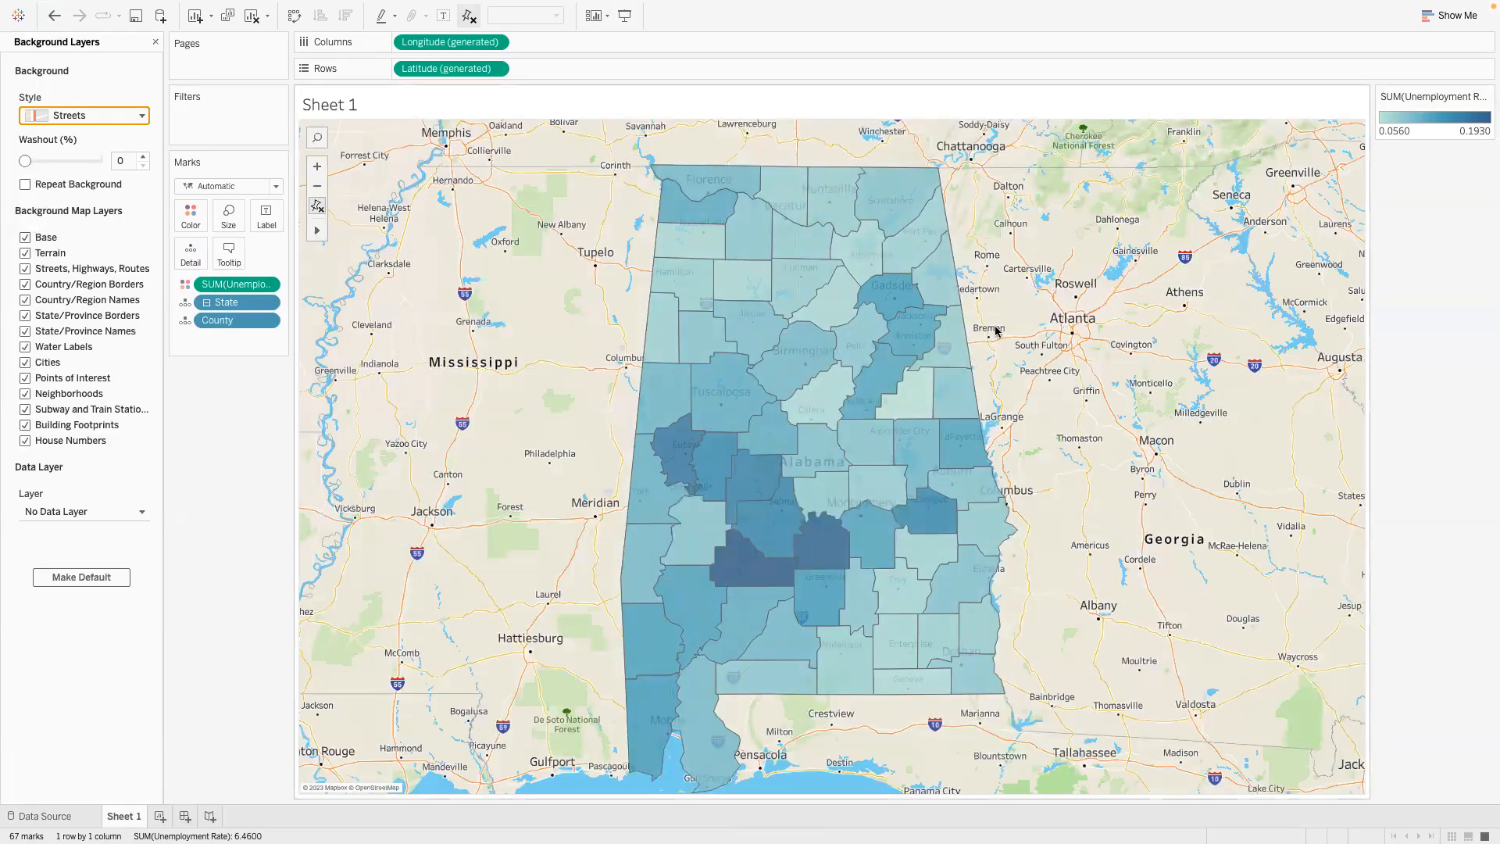
mouse_move(908, 384)
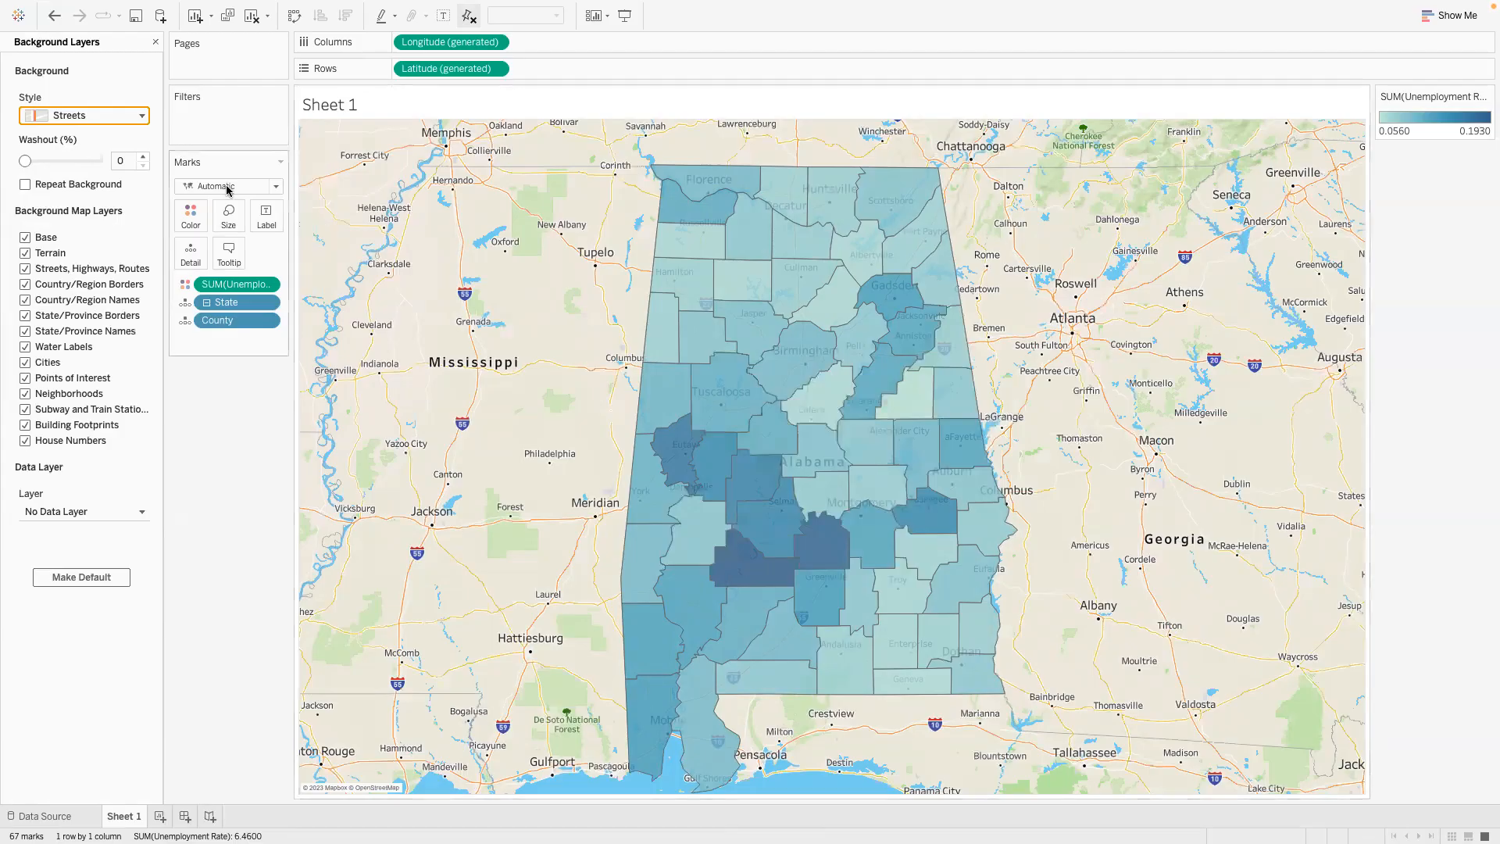
left_click(142, 116)
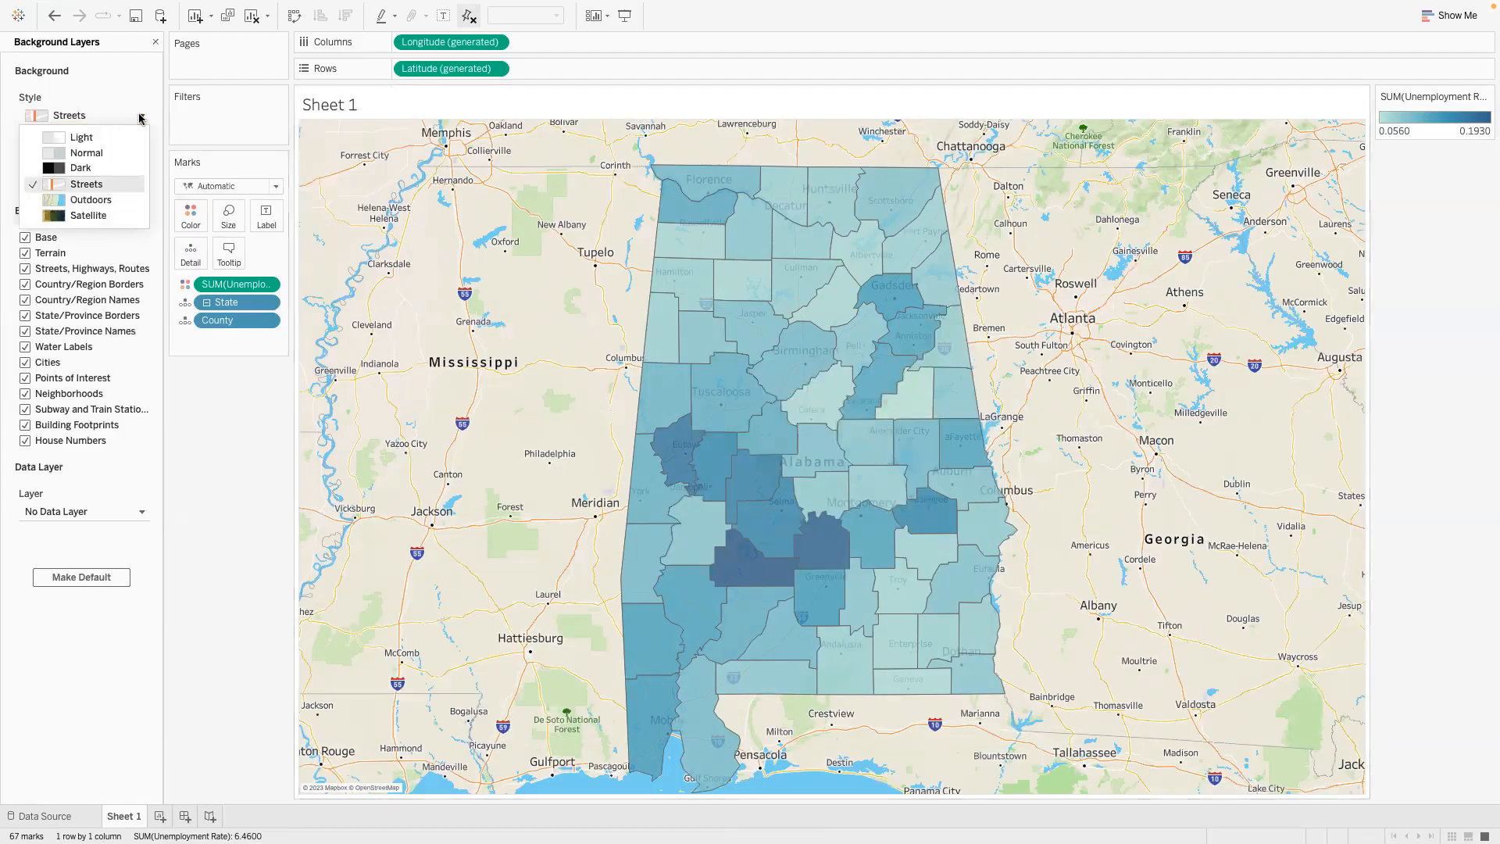
left_click(90, 215)
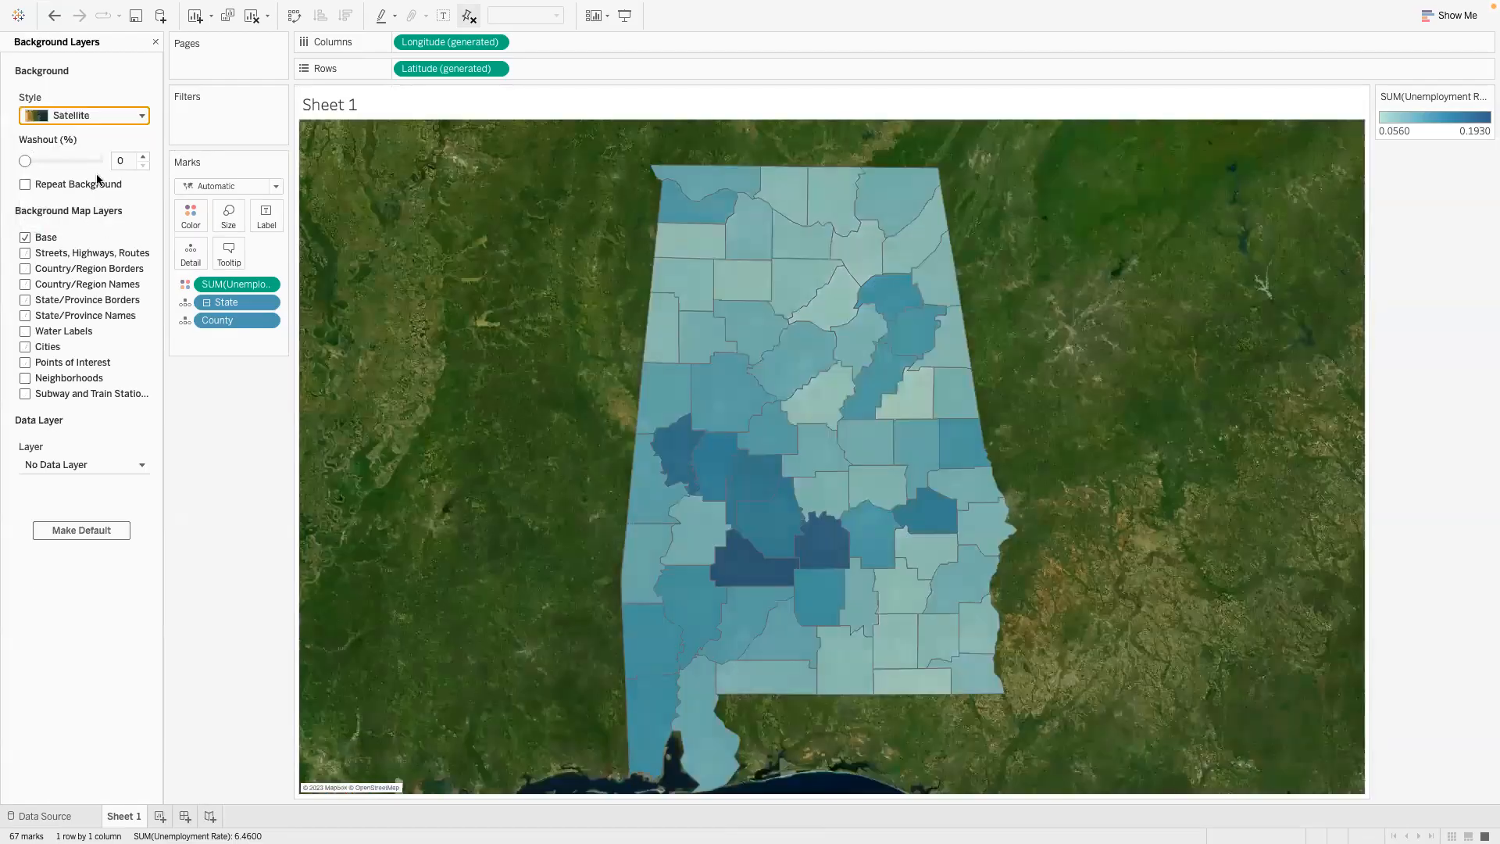
left_click(142, 116)
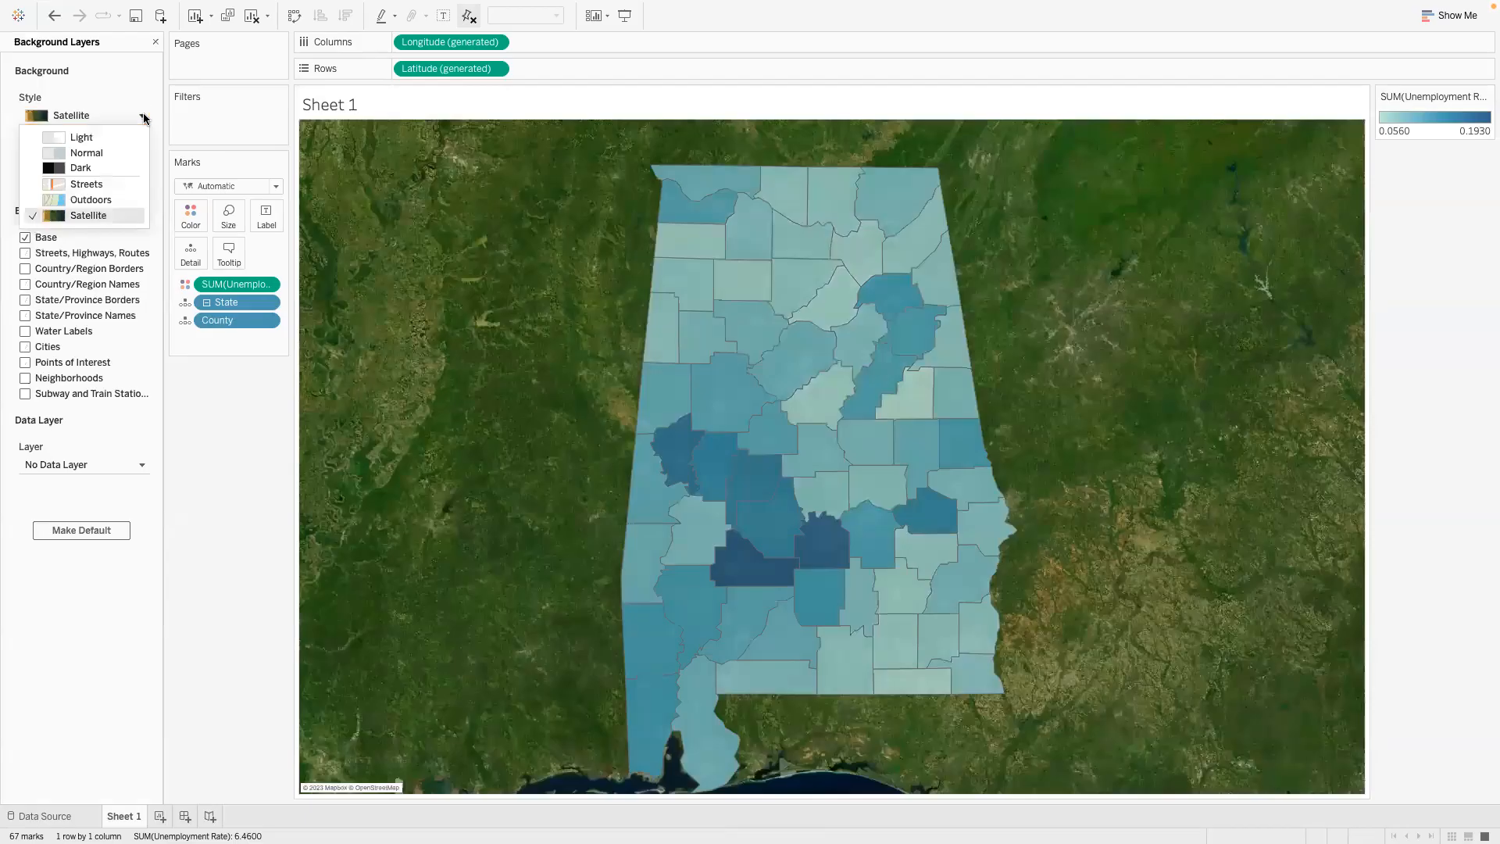
left_click(108, 200)
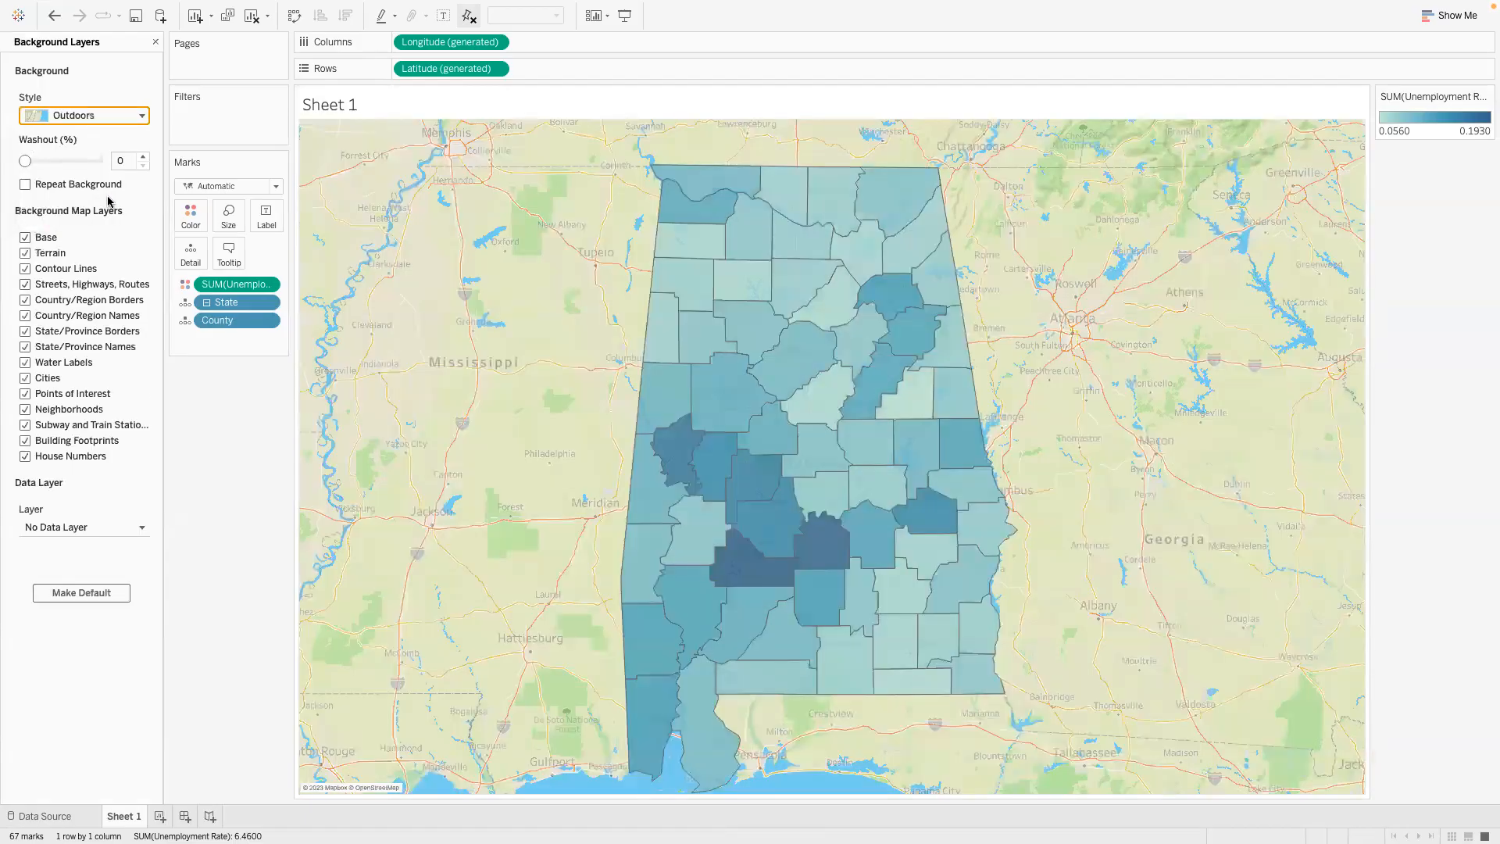
- Set the map background to the Light style with 100% washout and close the background layer settings
left_click(142, 116)
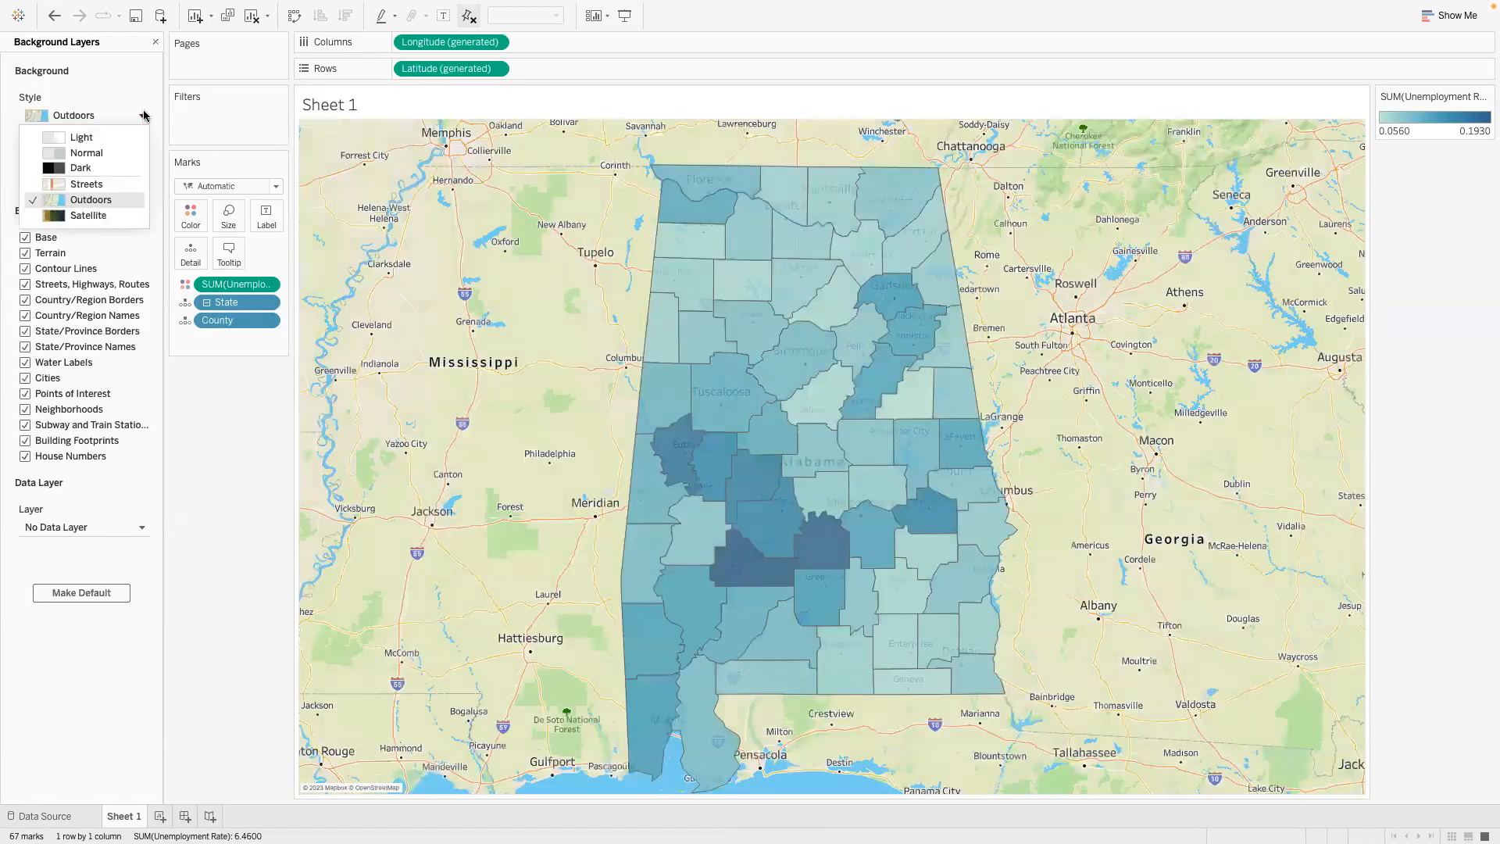
left_click(106, 137)
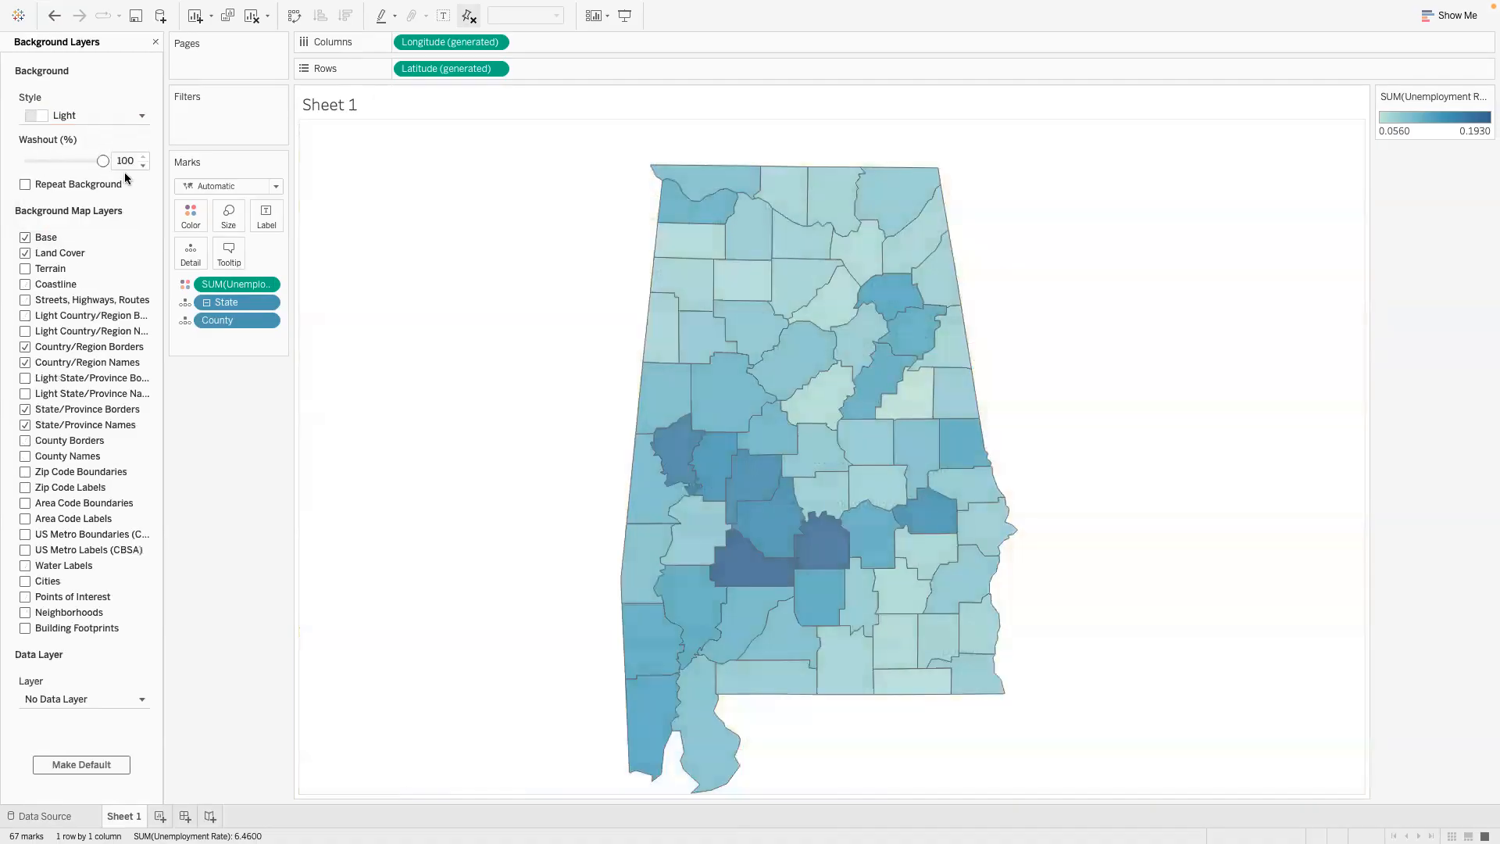
left_click(156, 43)
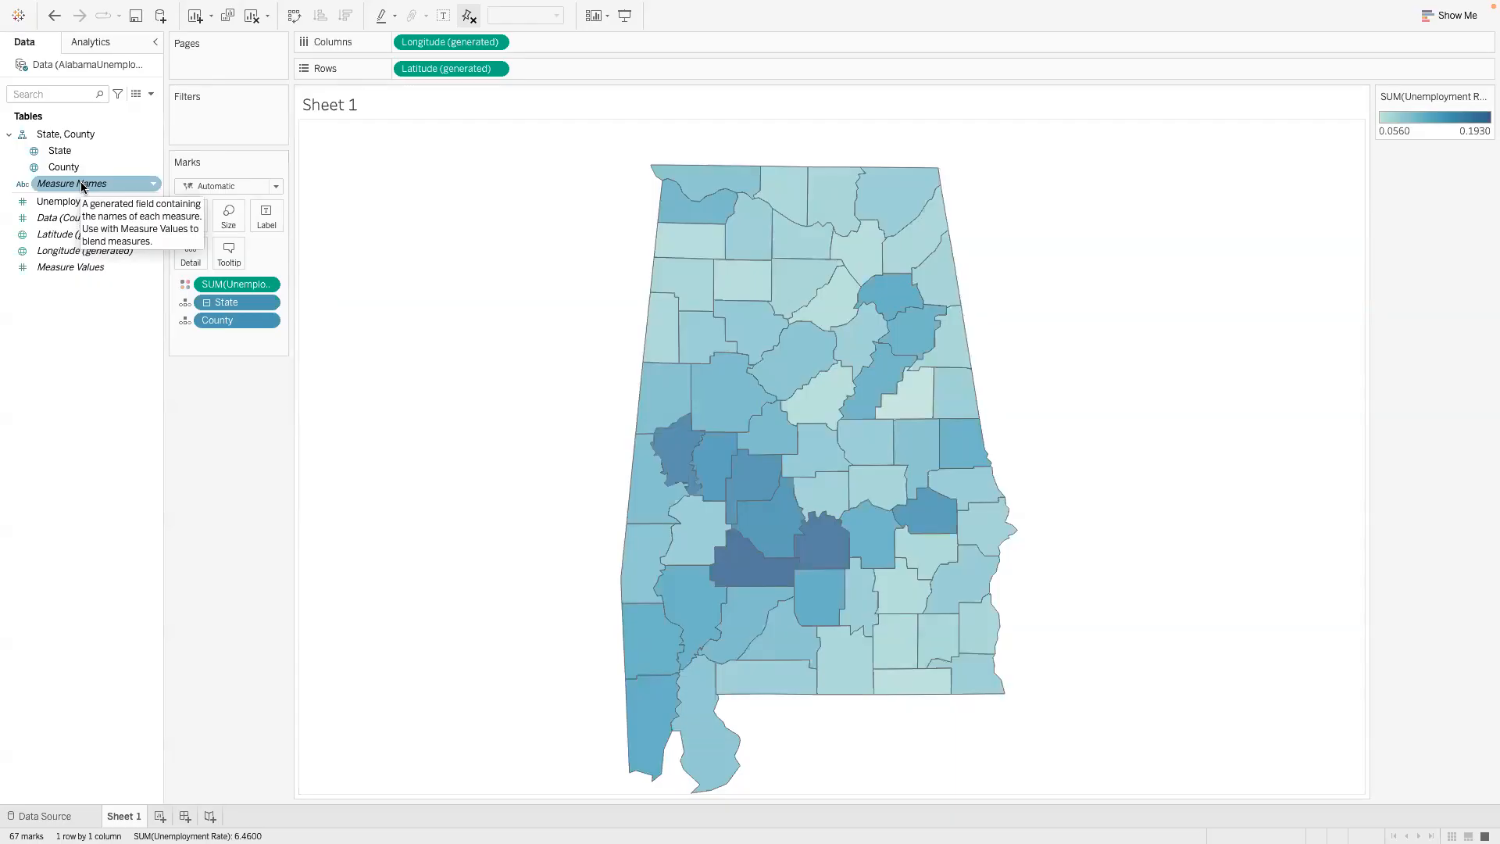
- Label each county on the map with its name using the County field instead of Measure Names
left_click_drag(82, 186, 273, 215)
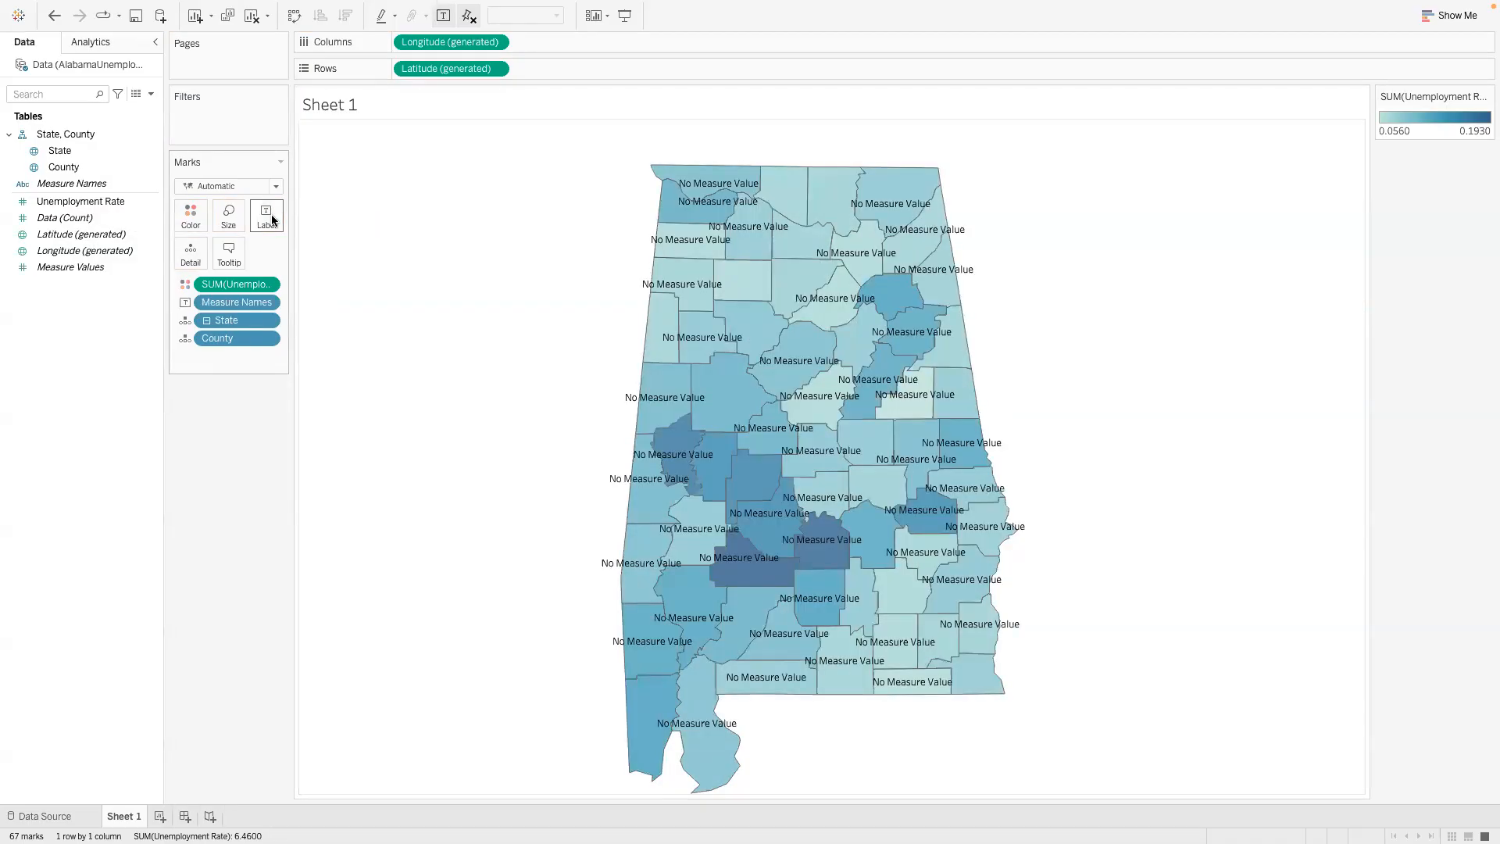
left_click(54, 16)
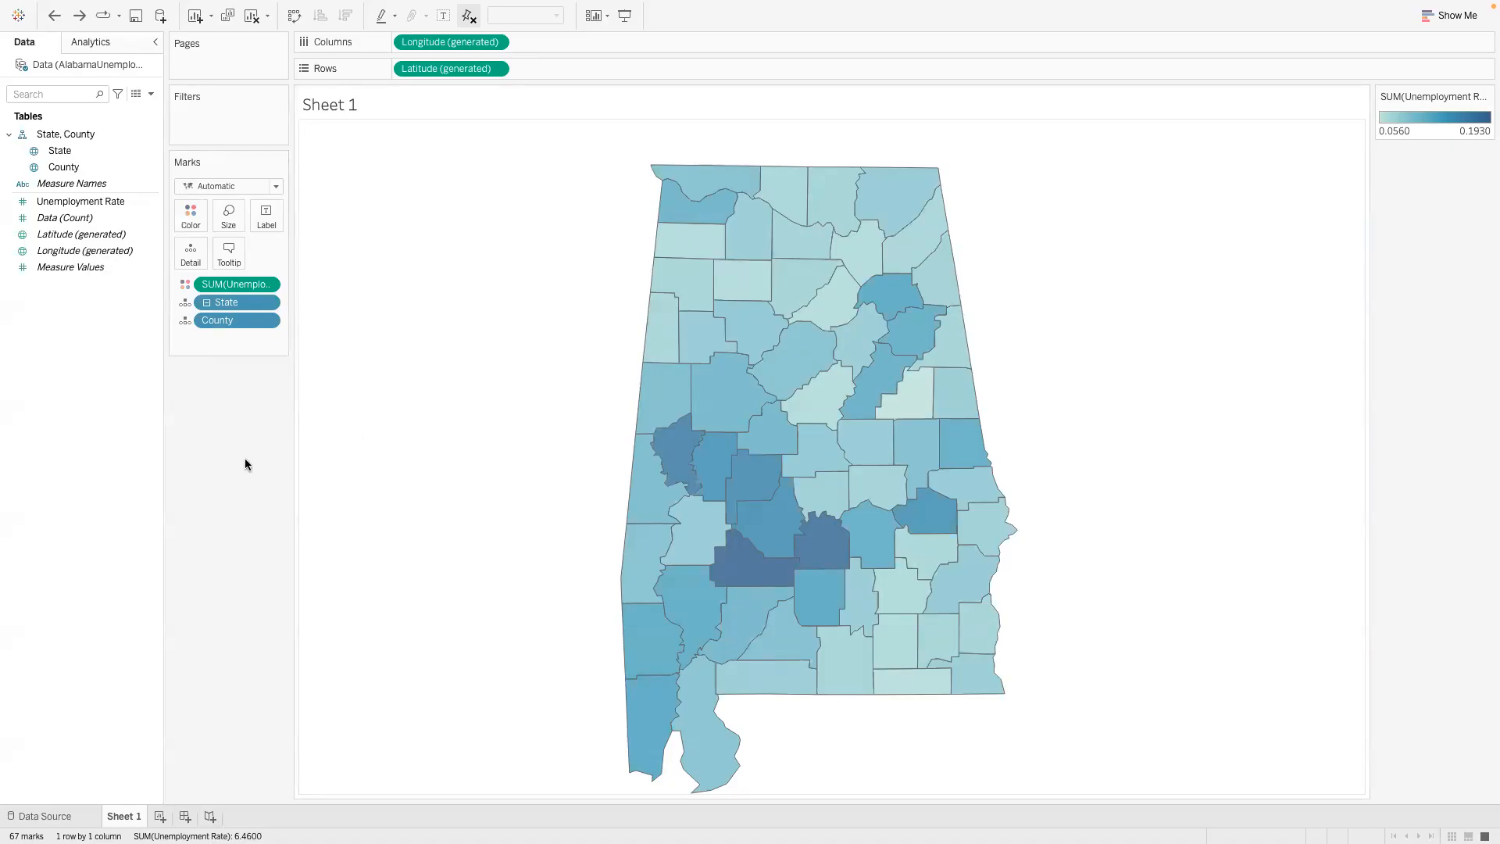
left_click_drag(64, 169, 262, 215)
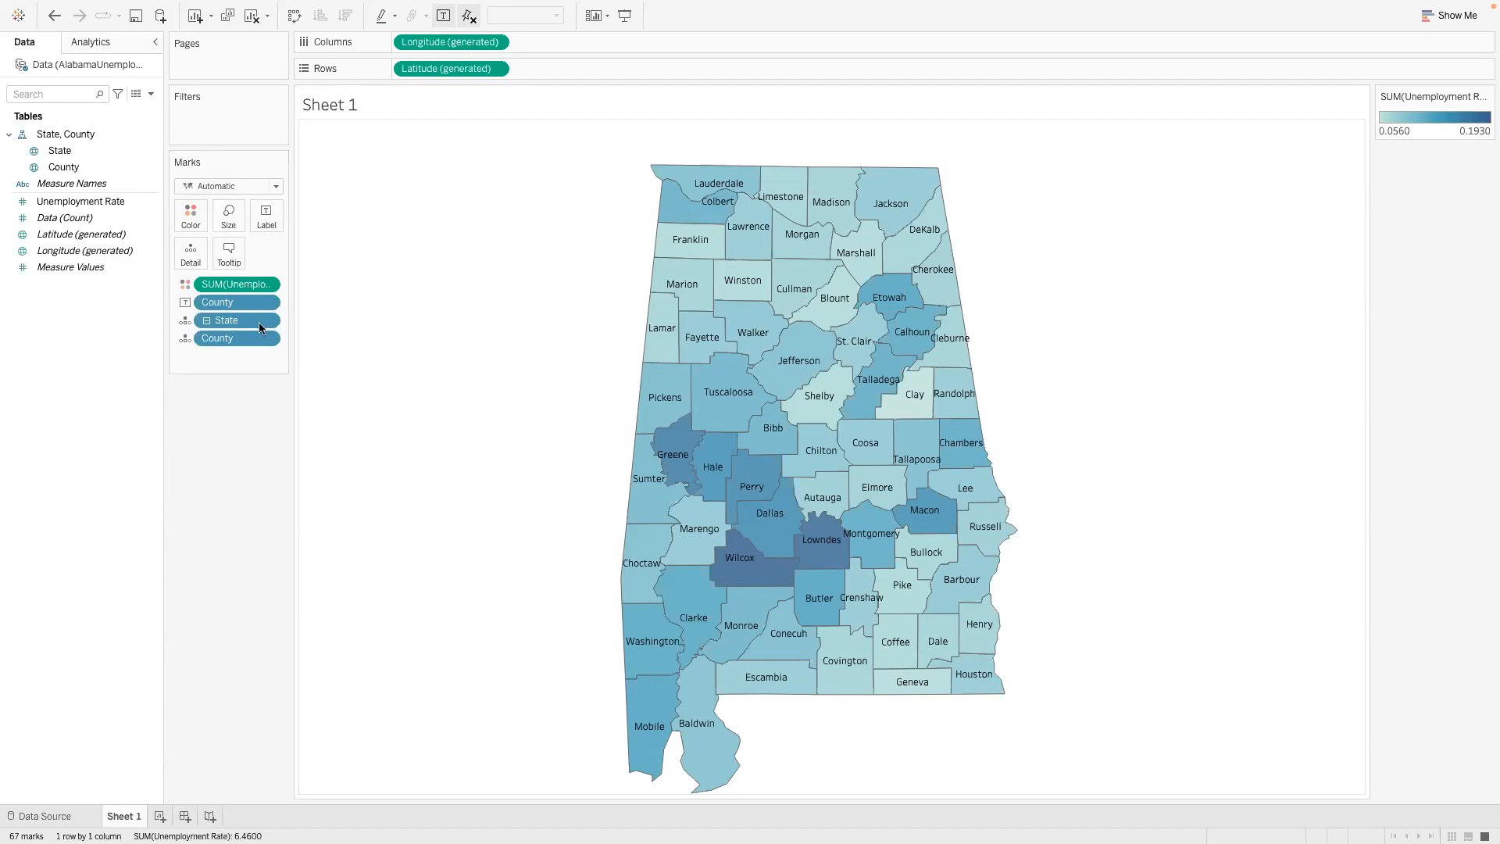
- Format the county name labels on the map as 7 pt black text
left_click(267, 302)
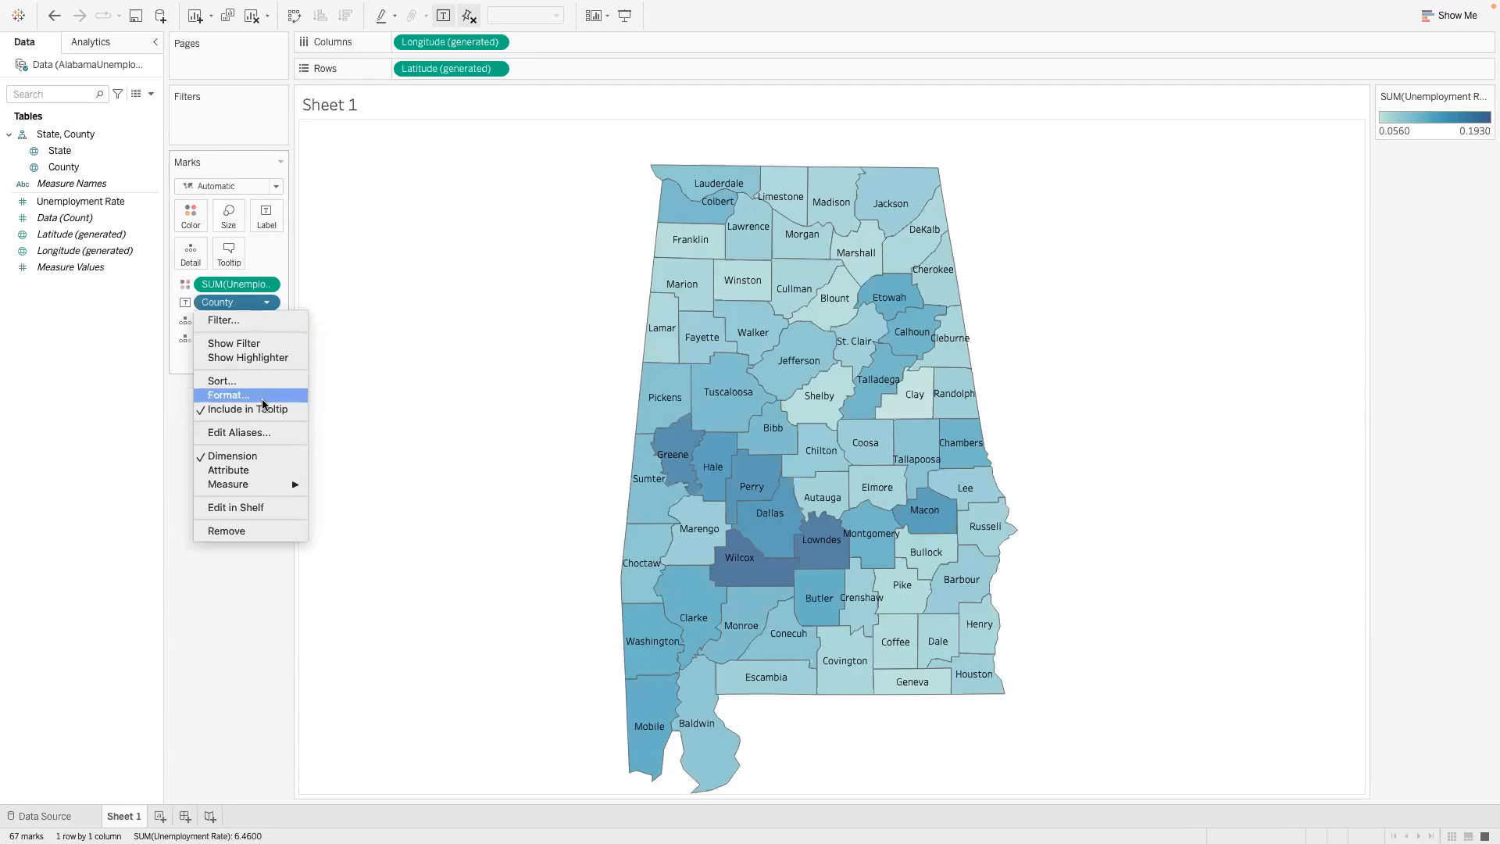
left_click(187, 451)
left_click(267, 216)
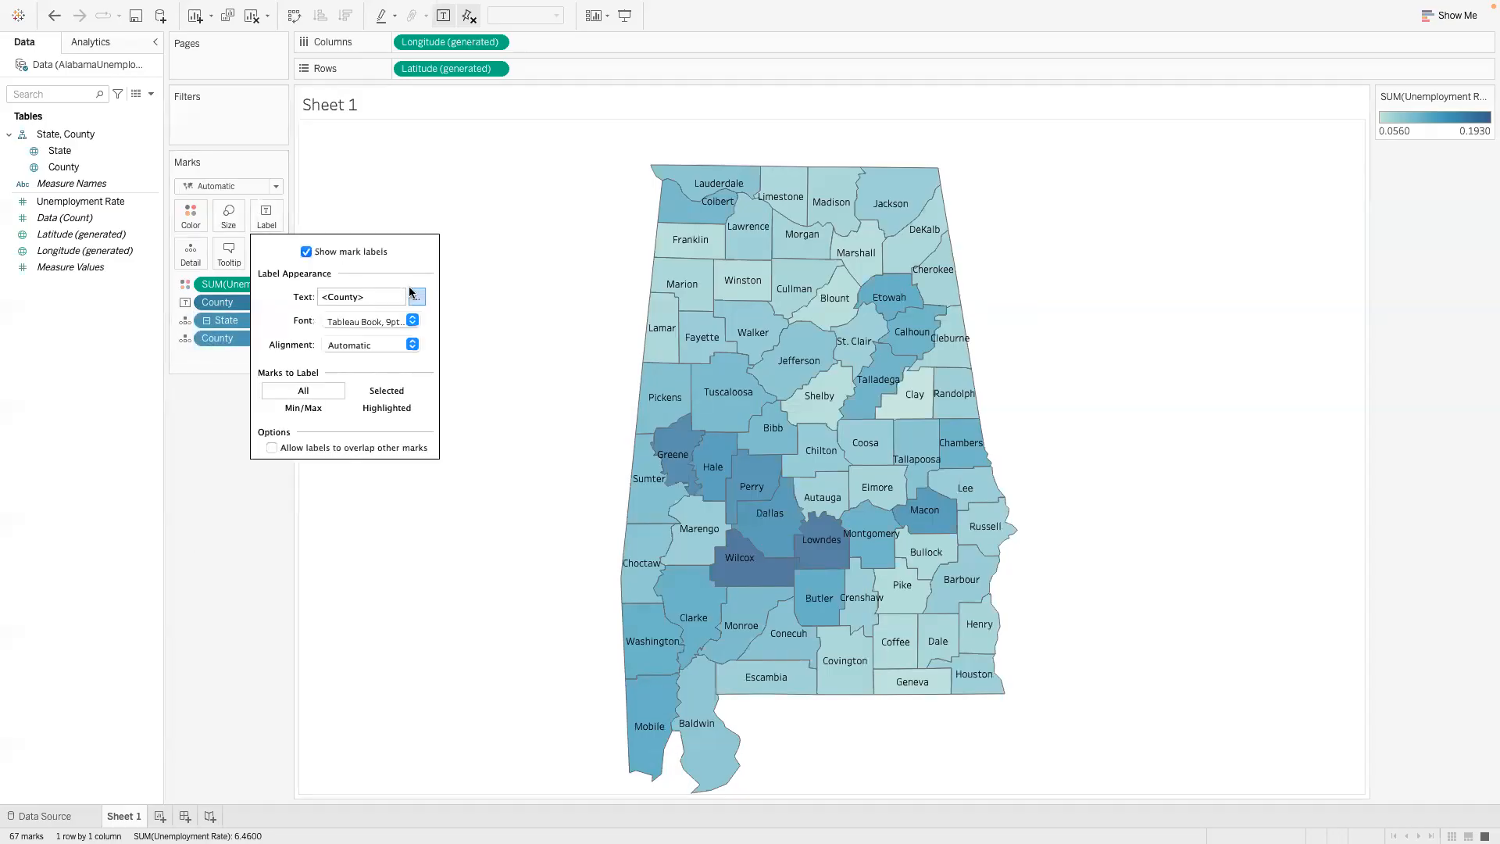
left_click(411, 320)
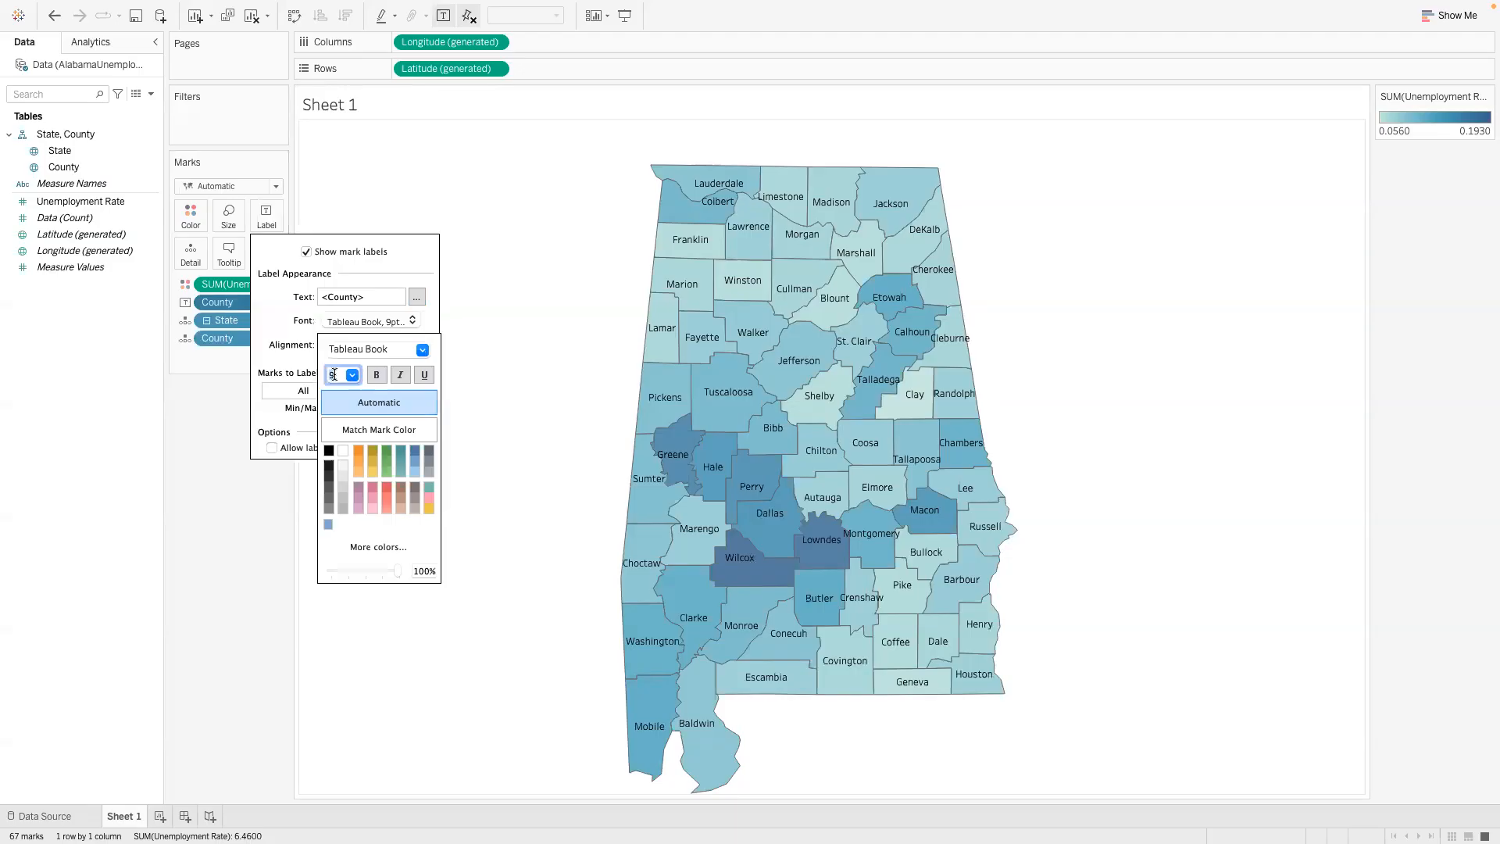
key("BackSpace")
type("7")
left_click(329, 451)
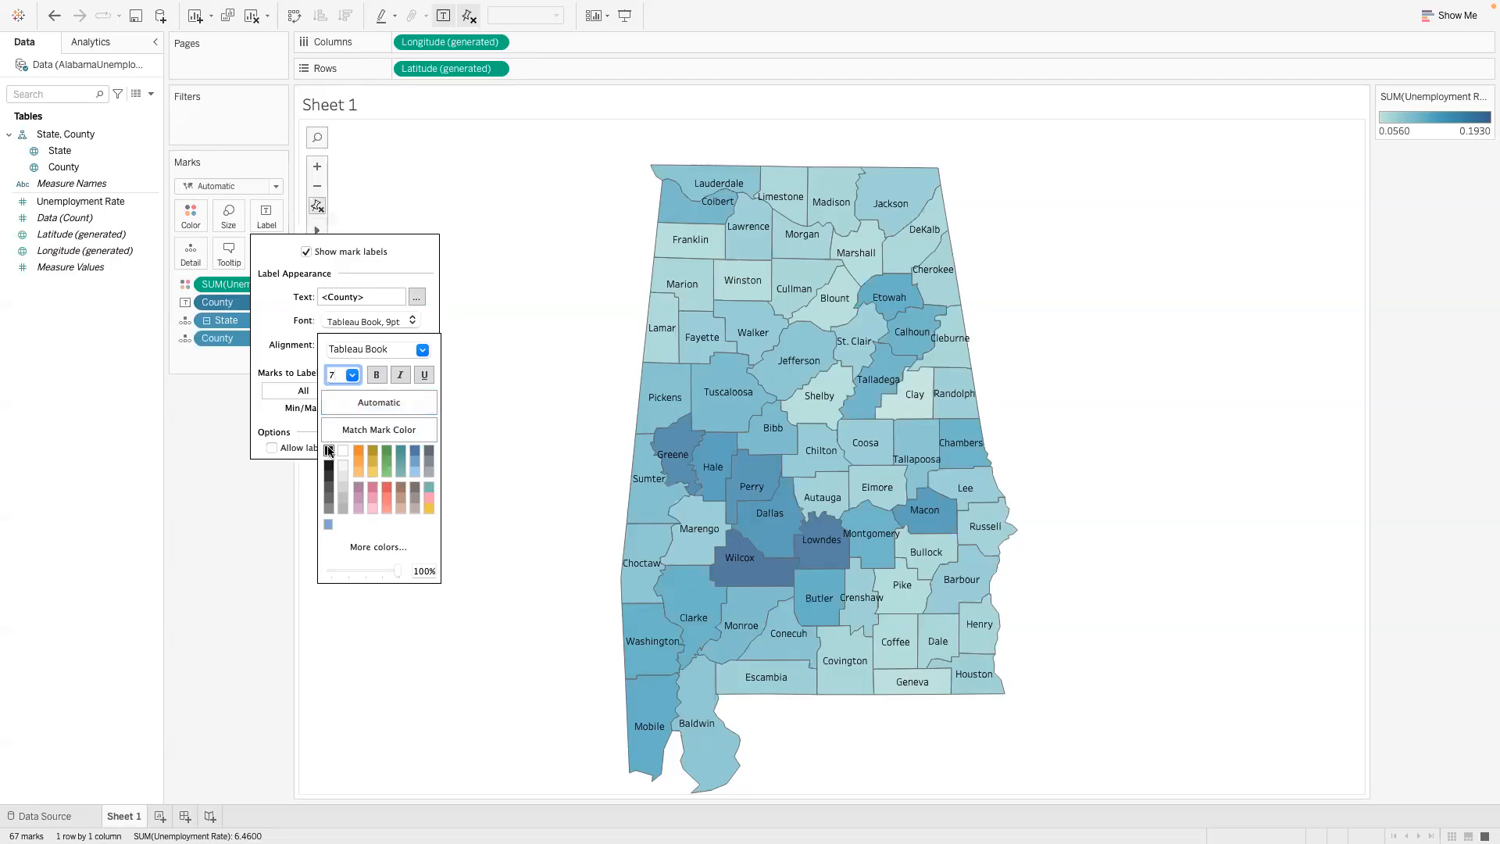
left_click(266, 504)
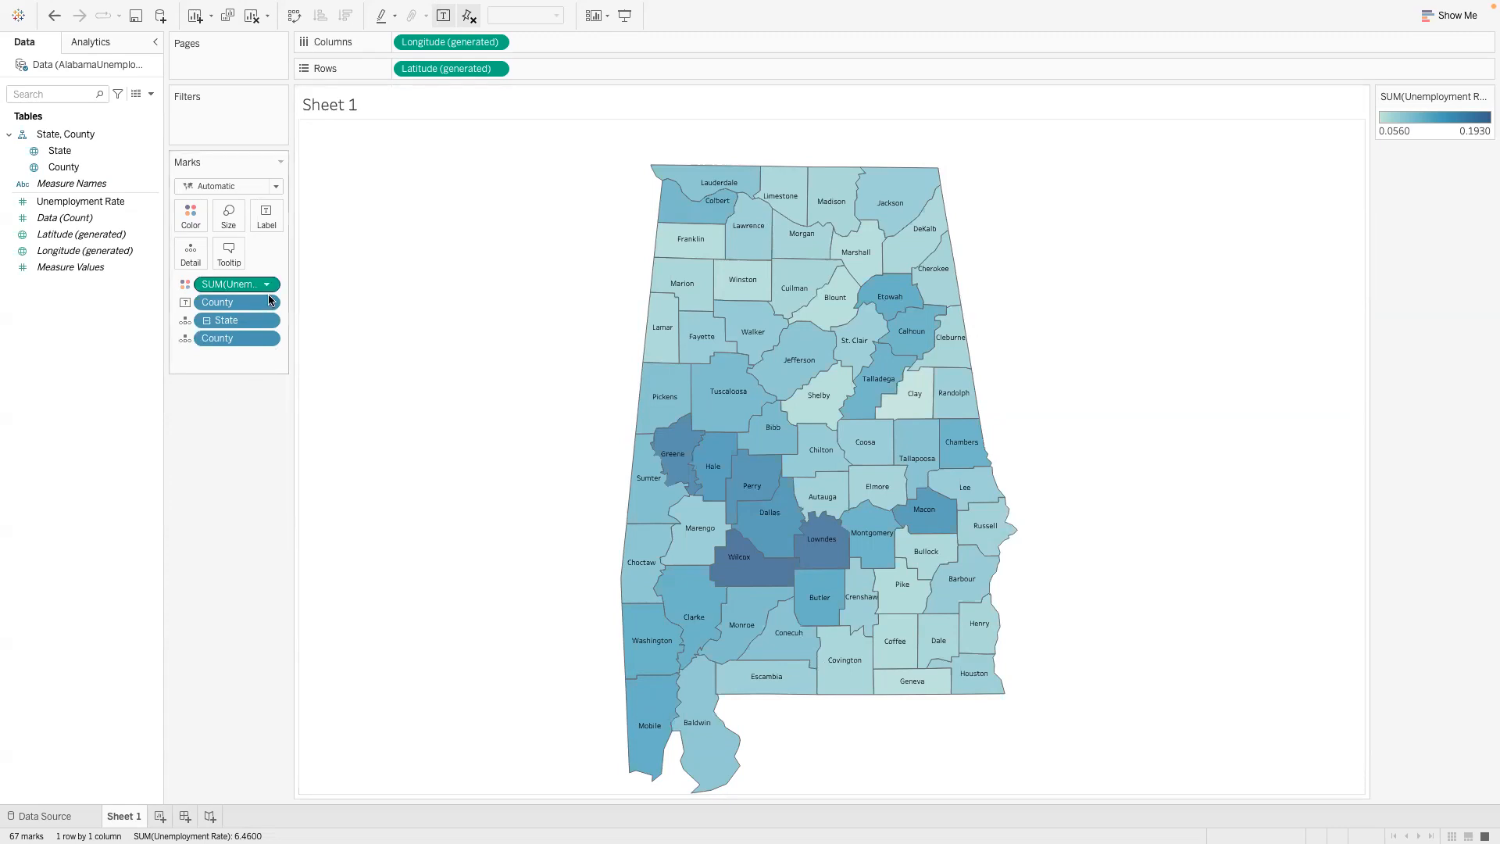
- Reorder the map's tooltip text so that the State line comes above the County line
mouse_move(883, 207)
left_click_drag(346, 164, 490, 170)
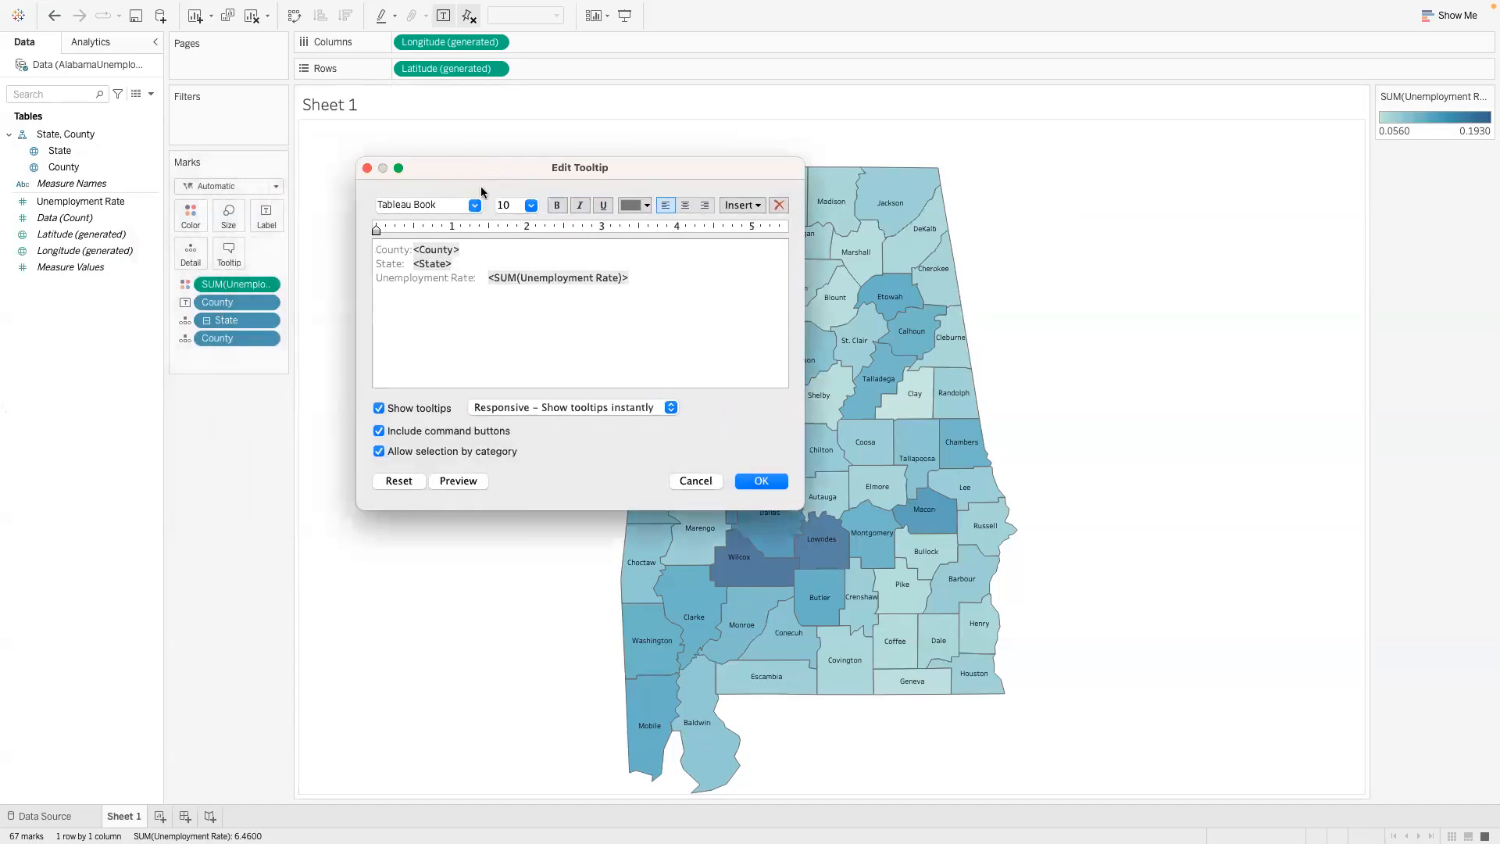
left_click_drag(453, 264, 375, 263)
key("ctrl+c")
left_click(456, 266)
key("BackSpace")
key("BackSpace")
left_click(376, 249)
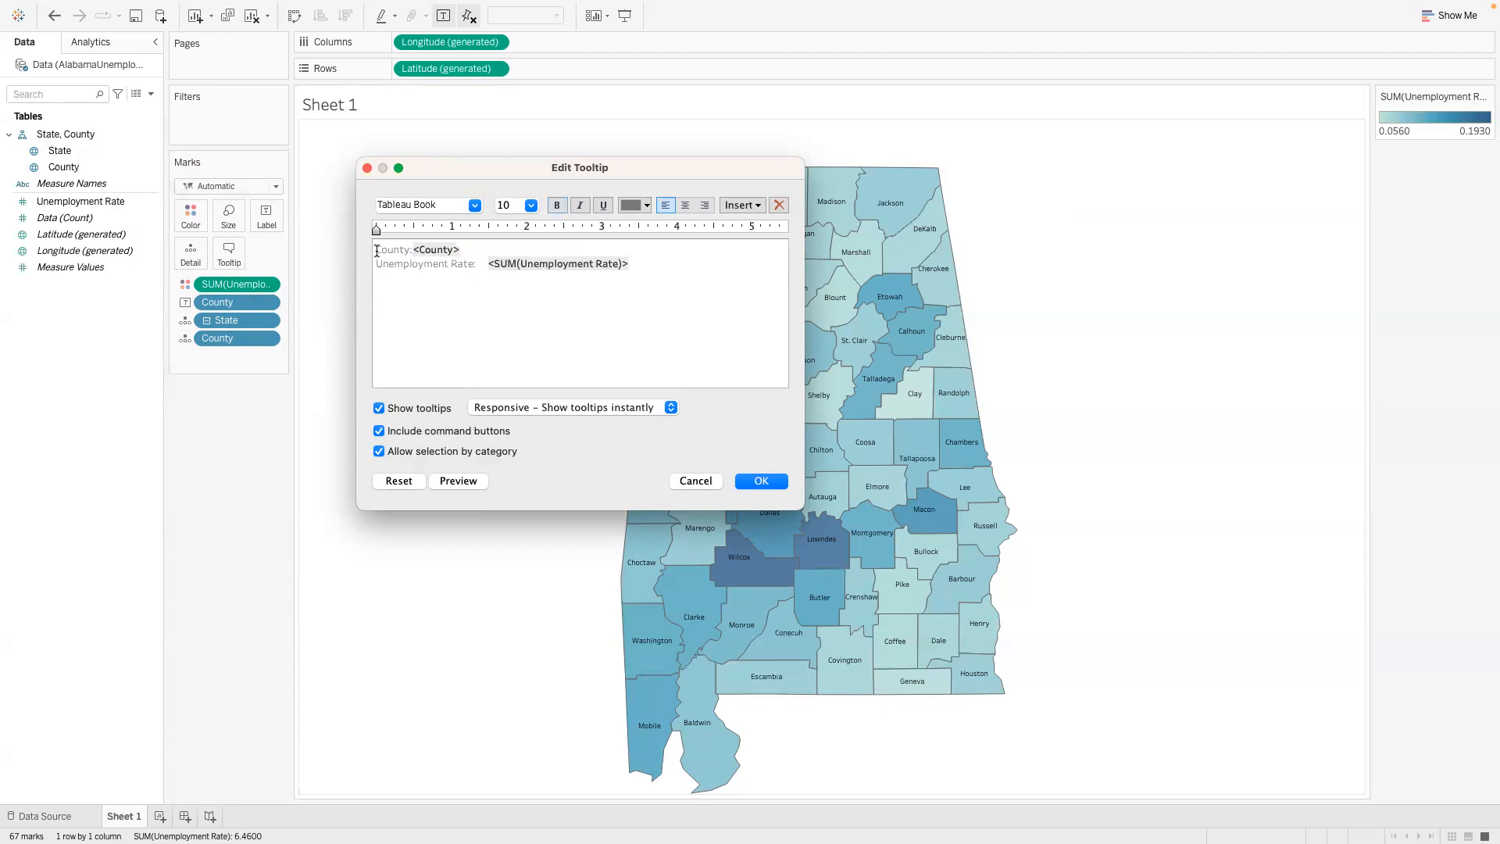
key("Return")
key("ctrl+v")
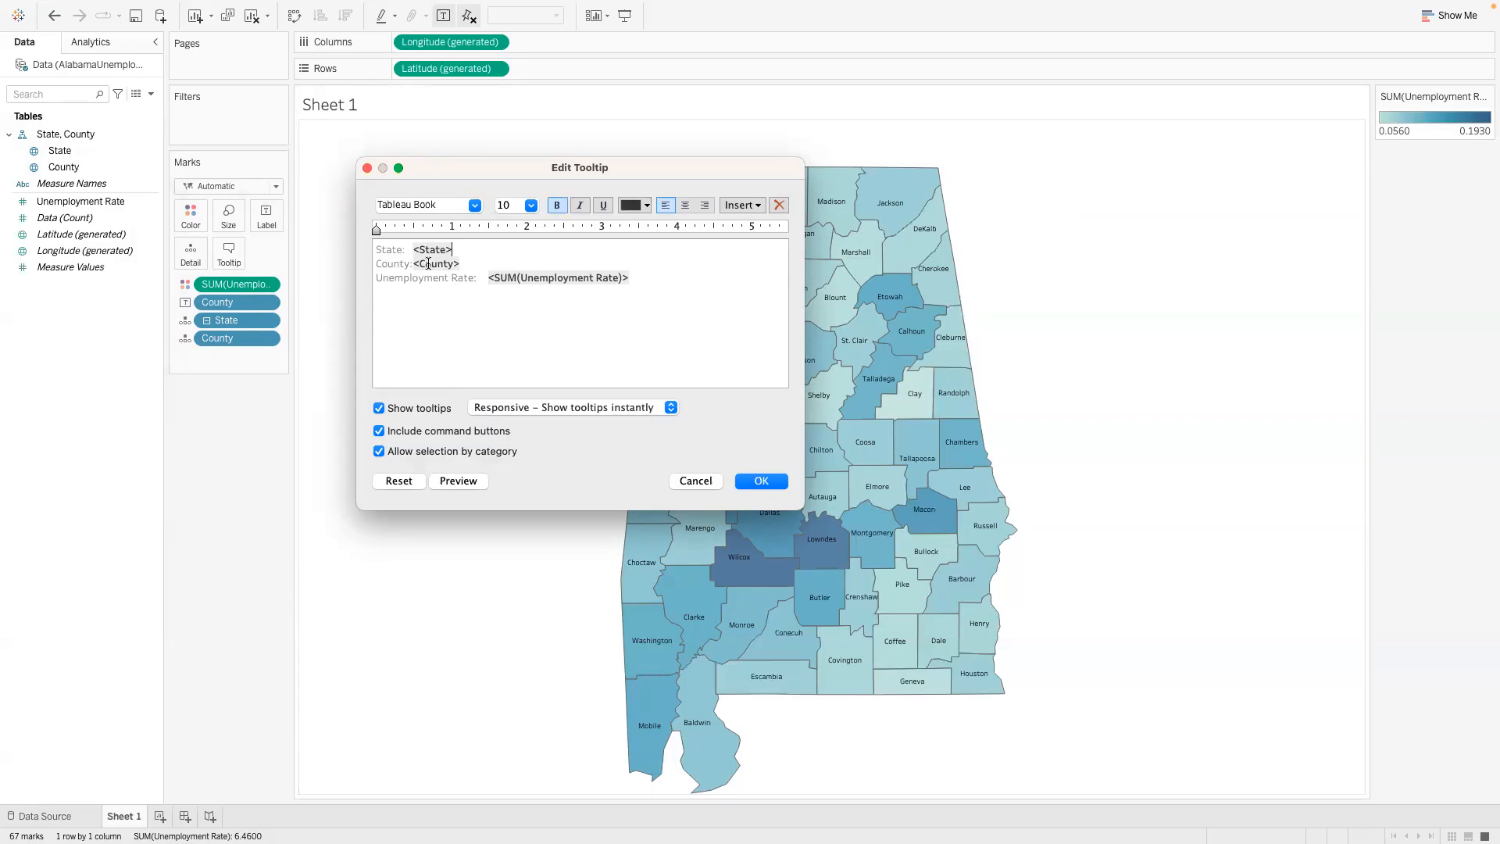
left_click(760, 481)
mouse_move(795, 227)
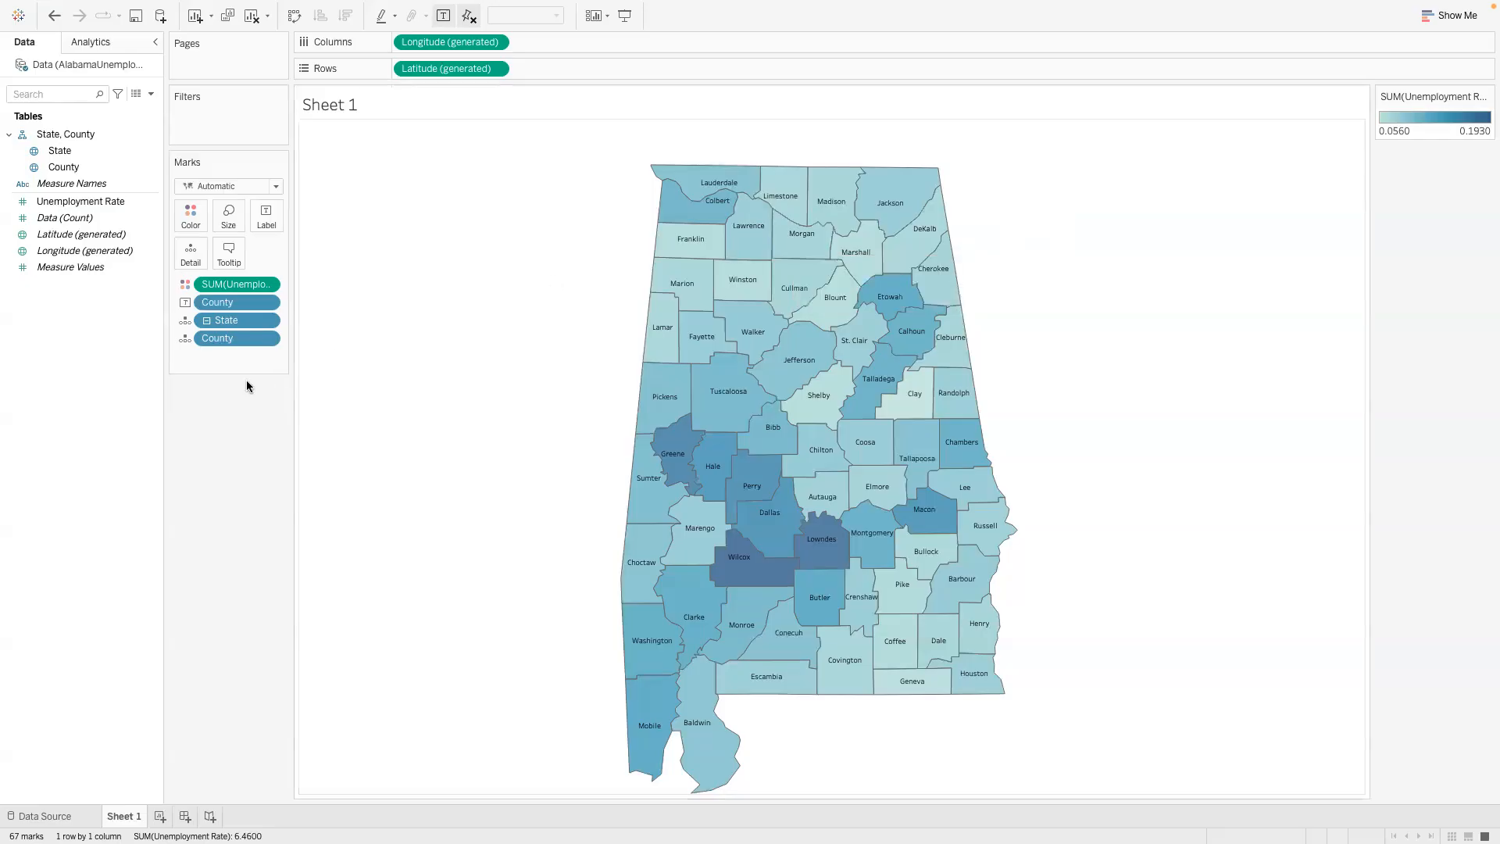
- Format the axis numbers of SUM(Unemployment Rate) as a percentage with 2 decimal places
left_click(268, 285)
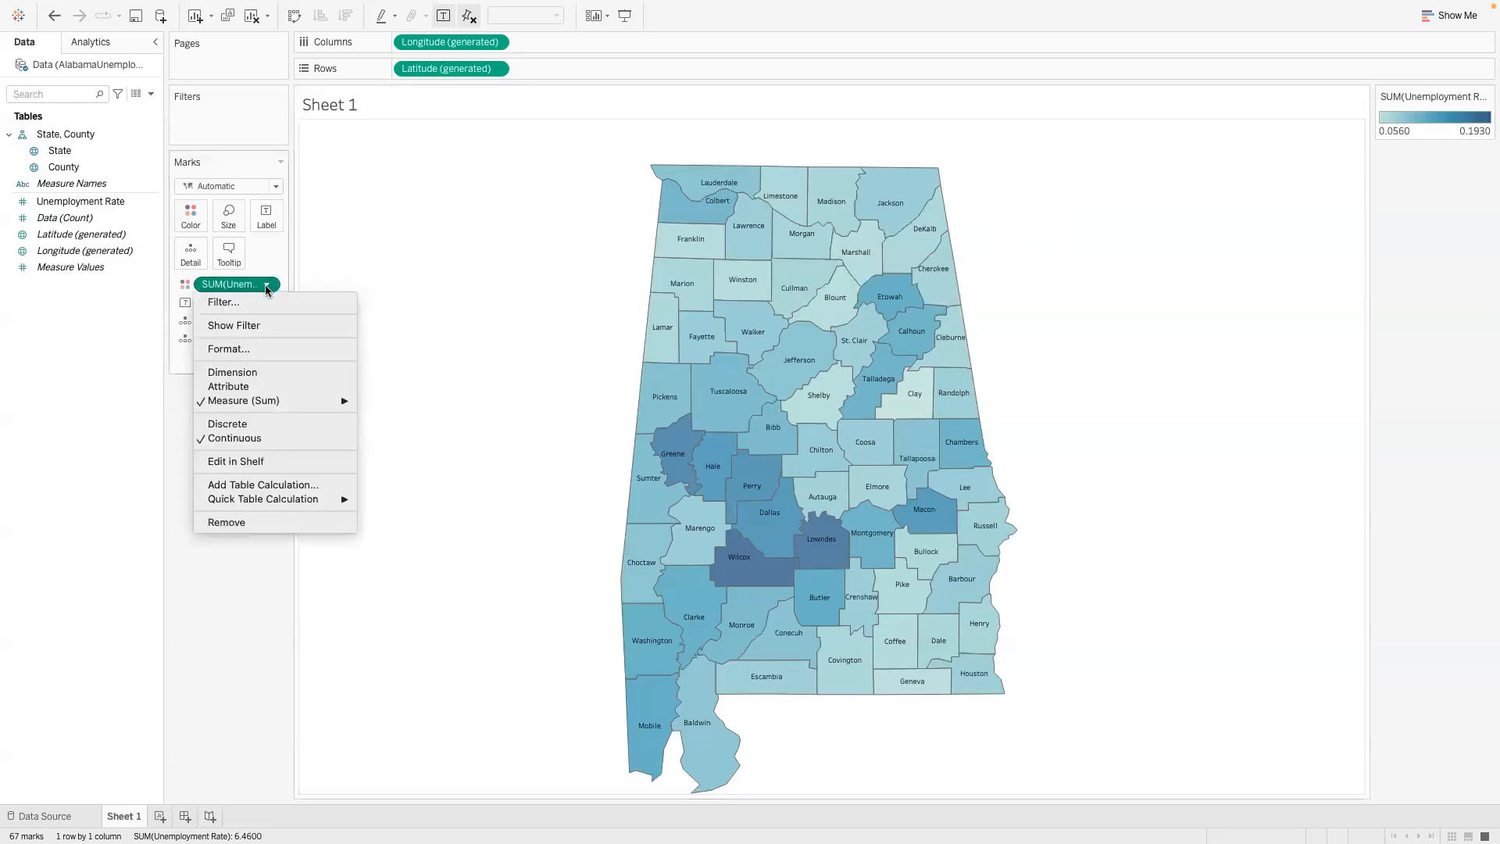
mouse_move(288, 501)
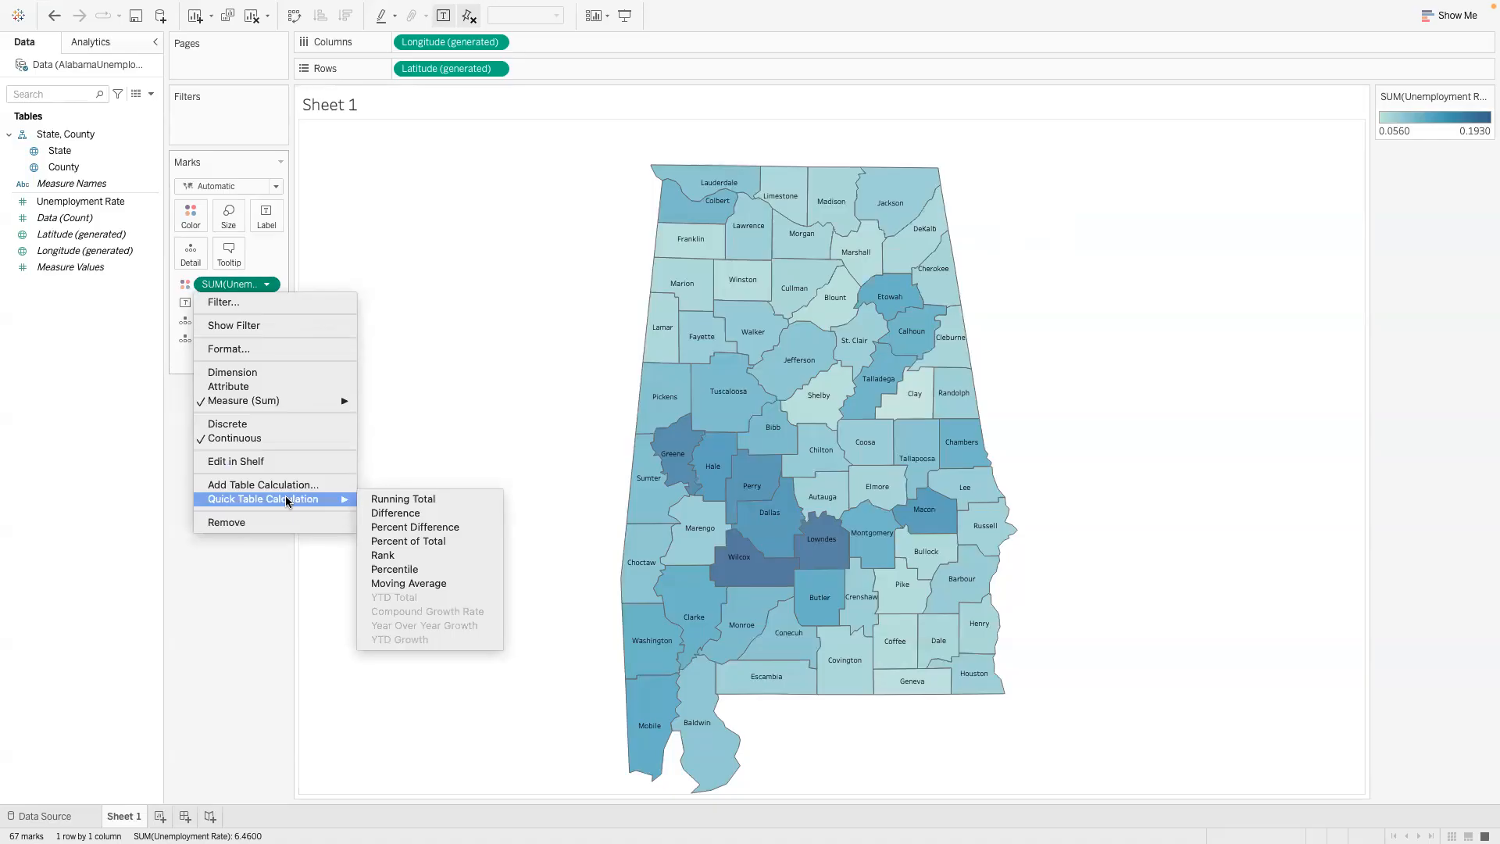
left_click(291, 349)
left_click(139, 263)
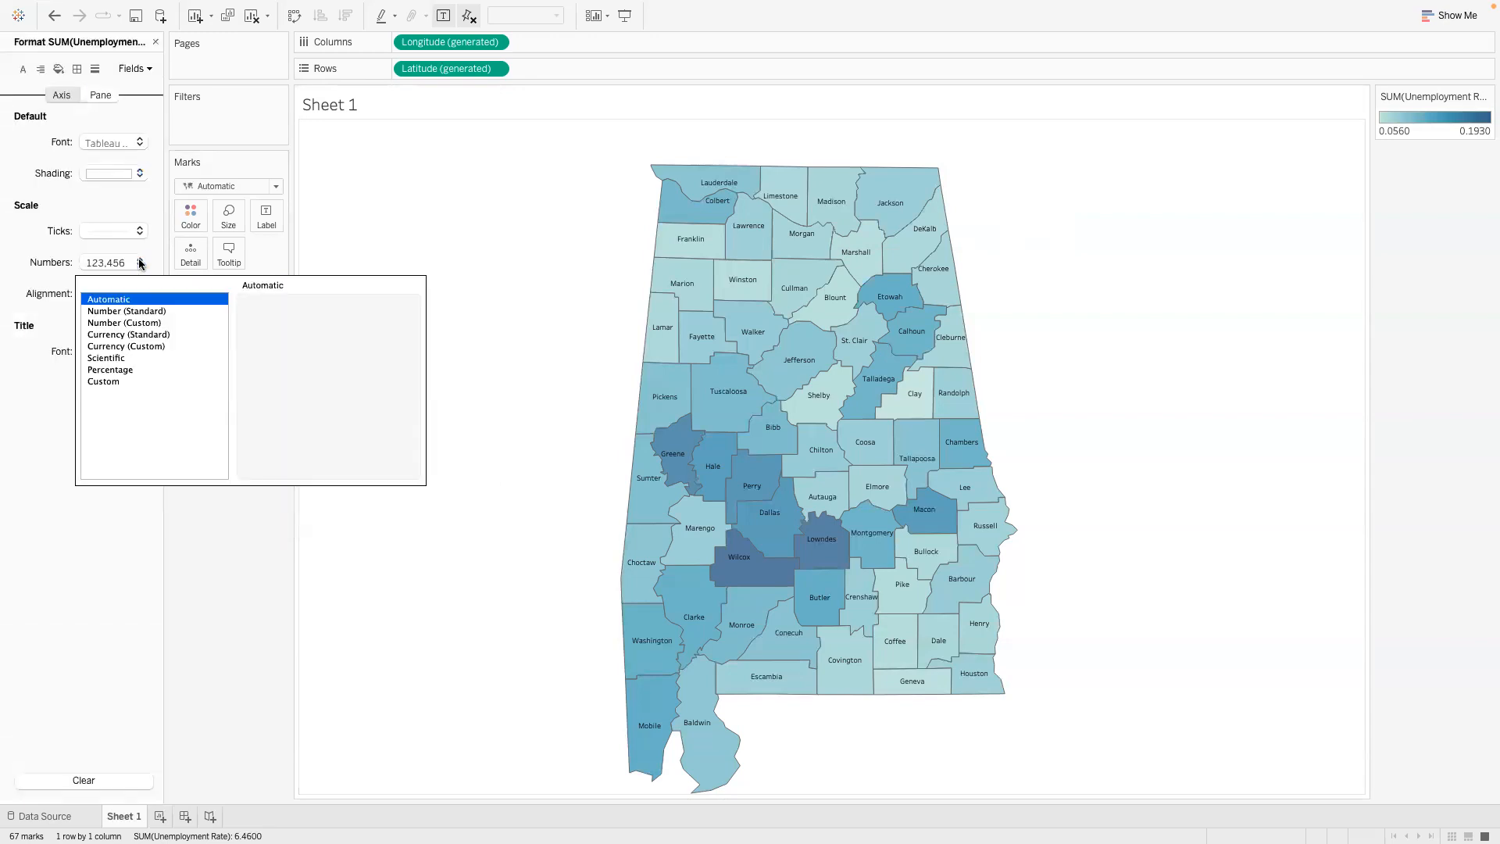
left_click(125, 369)
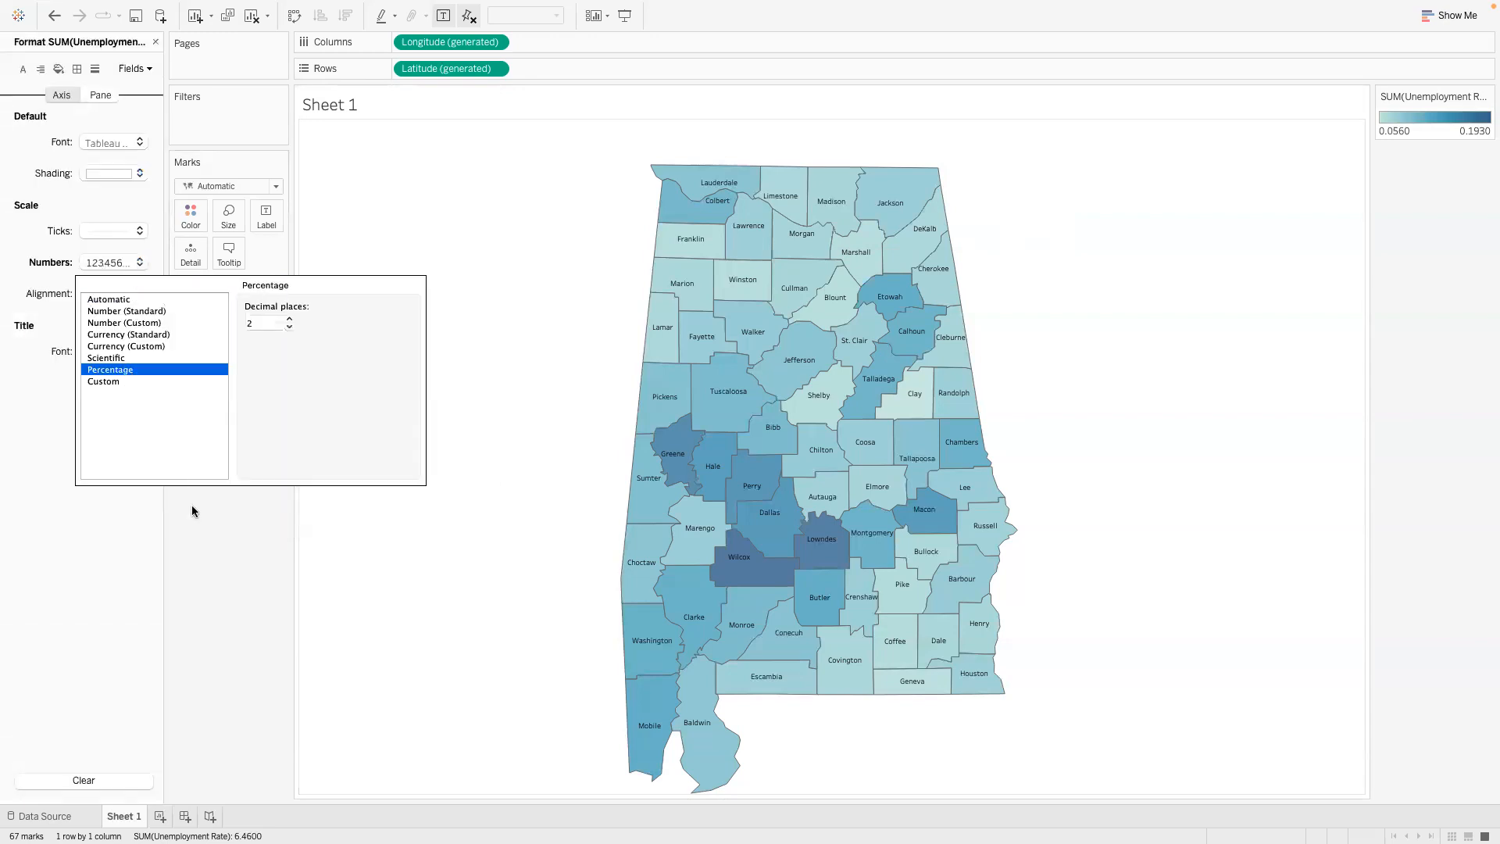
left_click(210, 531)
mouse_move(708, 241)
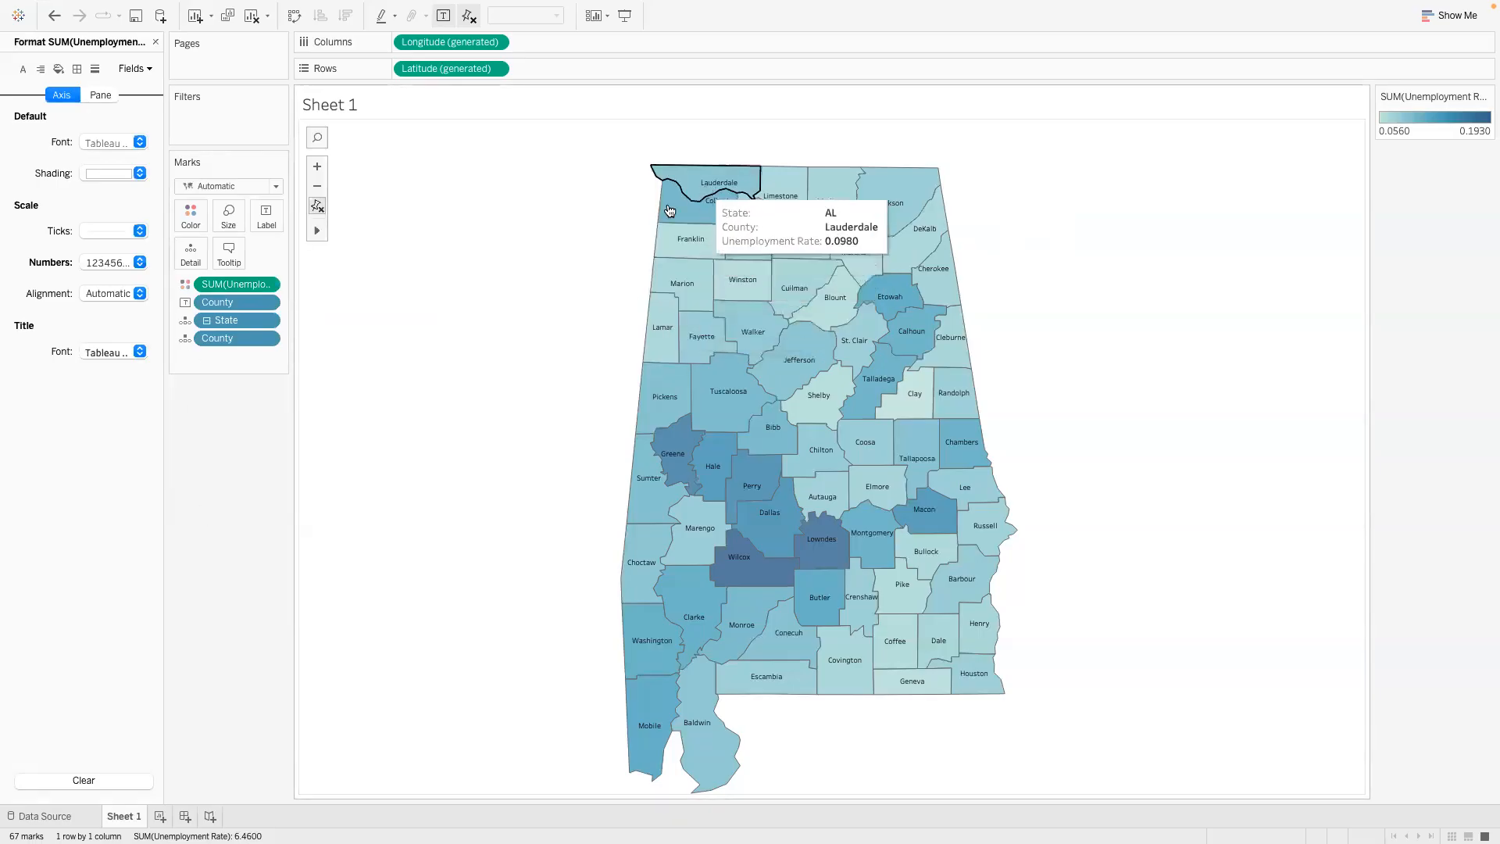
- Format the default pane numbers of SUM(Unemployment Rate) as a percentage with 0 decimal places
left_click(100, 96)
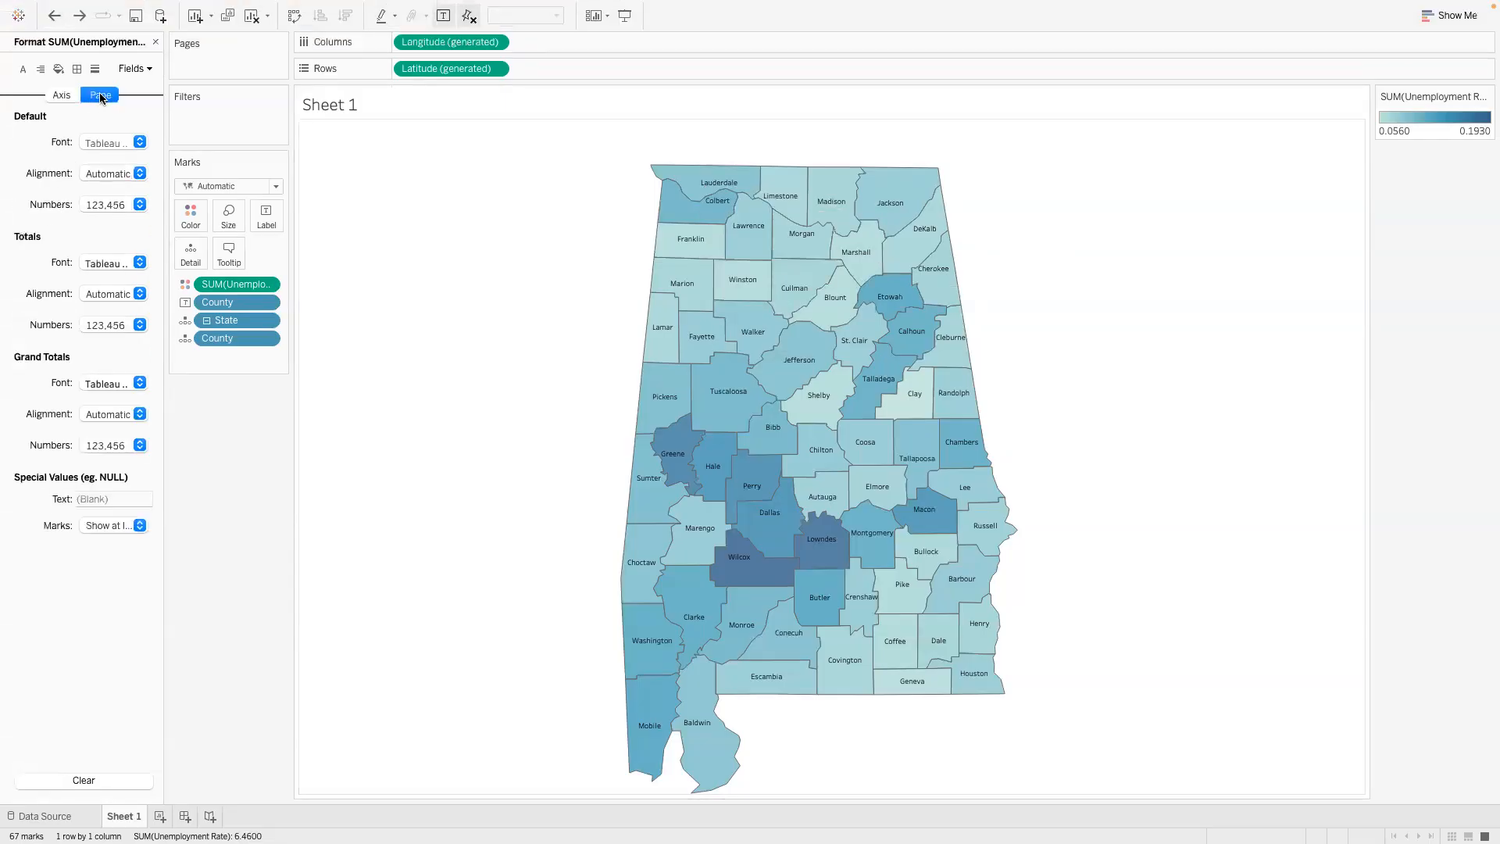
left_click(140, 205)
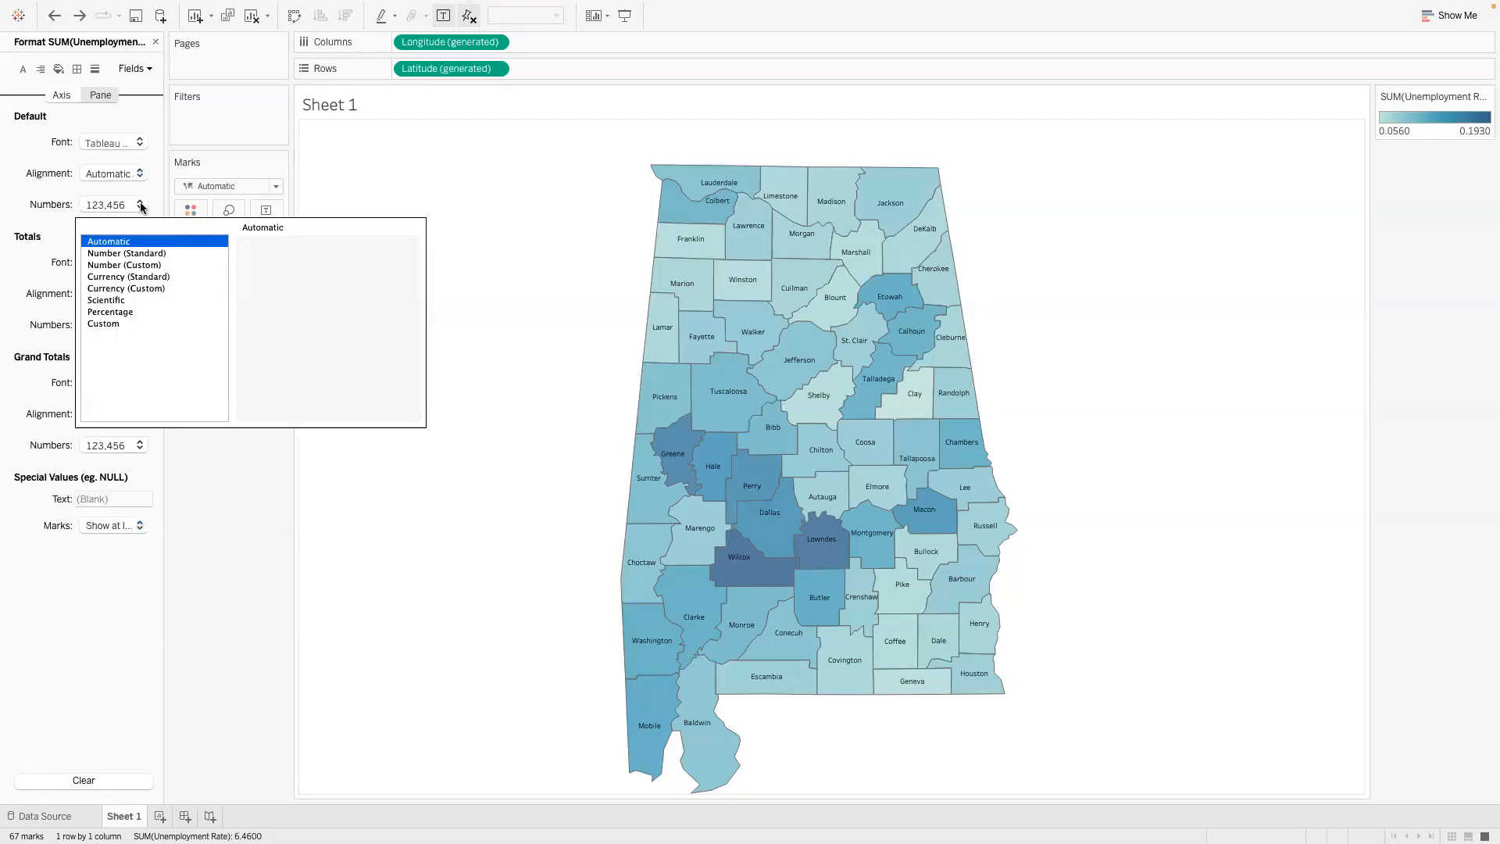
left_click(129, 314)
left_click(289, 270)
left_click(289, 270)
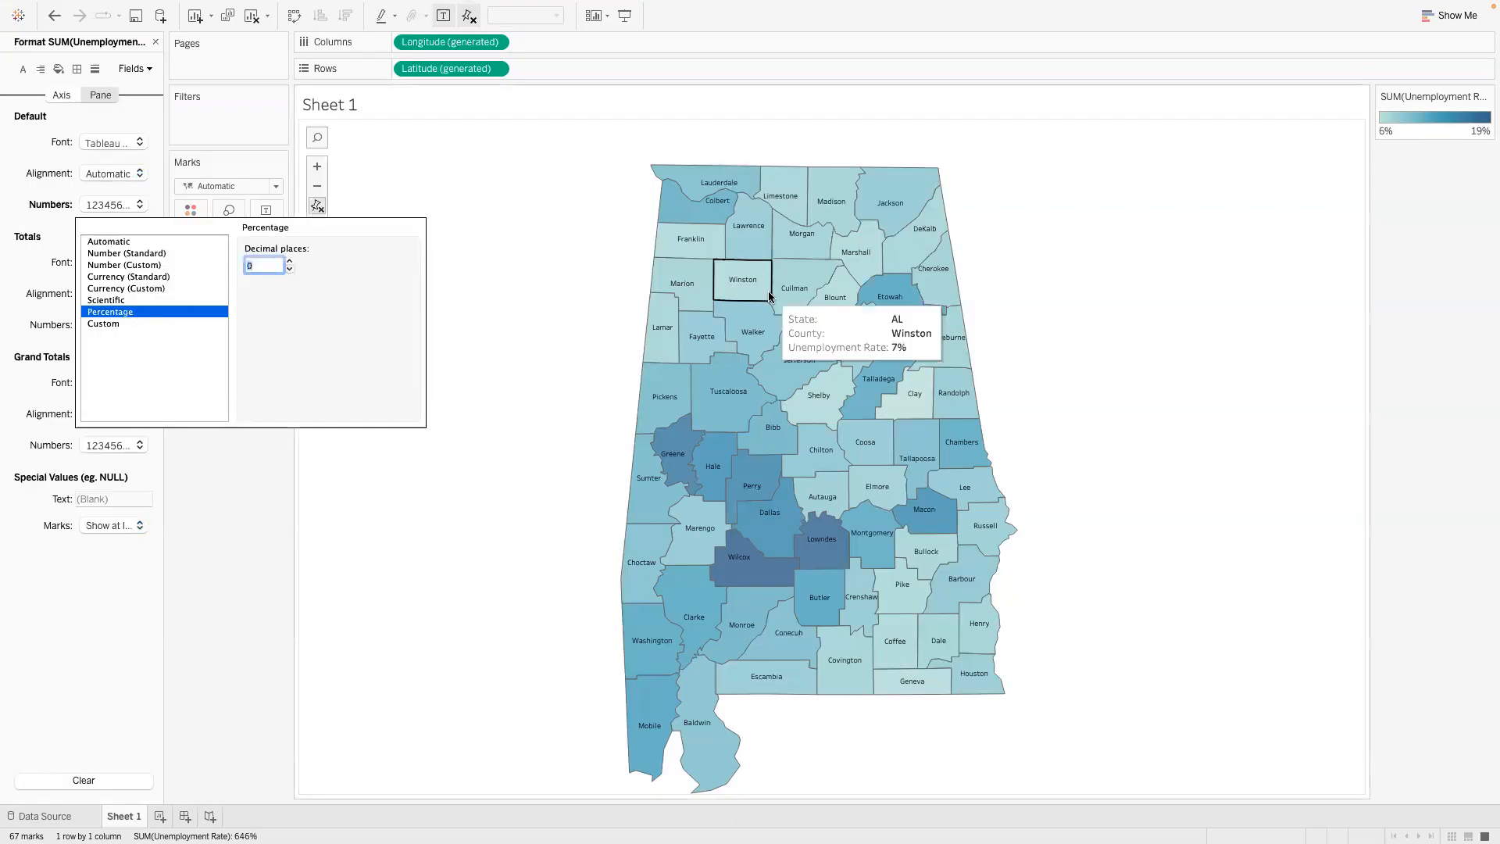
left_click(175, 517)
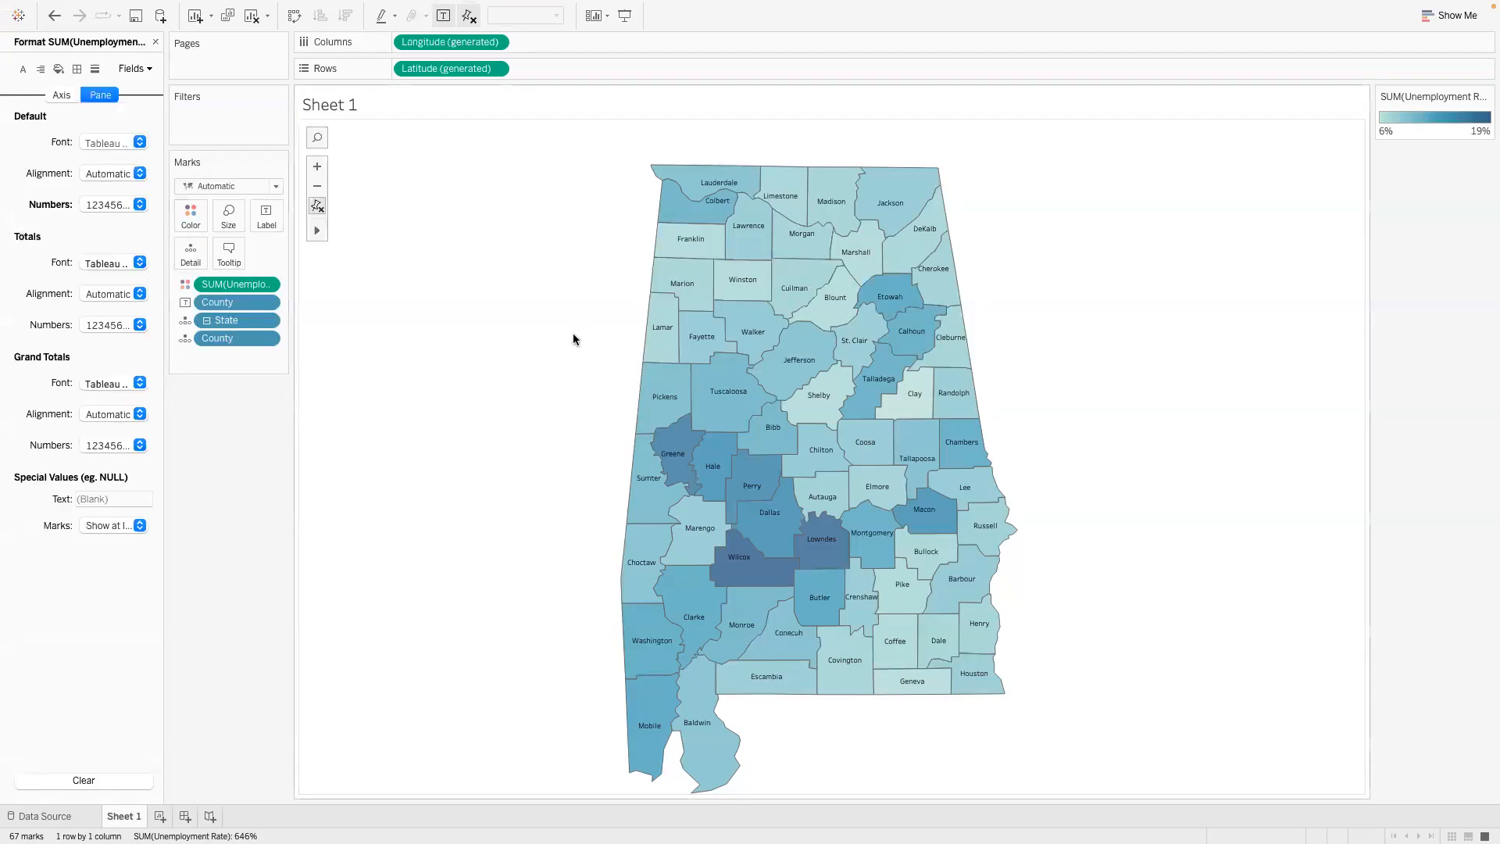
- Check the tooltips of several counties, including Wilcox, Butler, Houston and Lamar, and close the number formatting
mouse_move(688, 285)
mouse_move(742, 351)
mouse_move(744, 571)
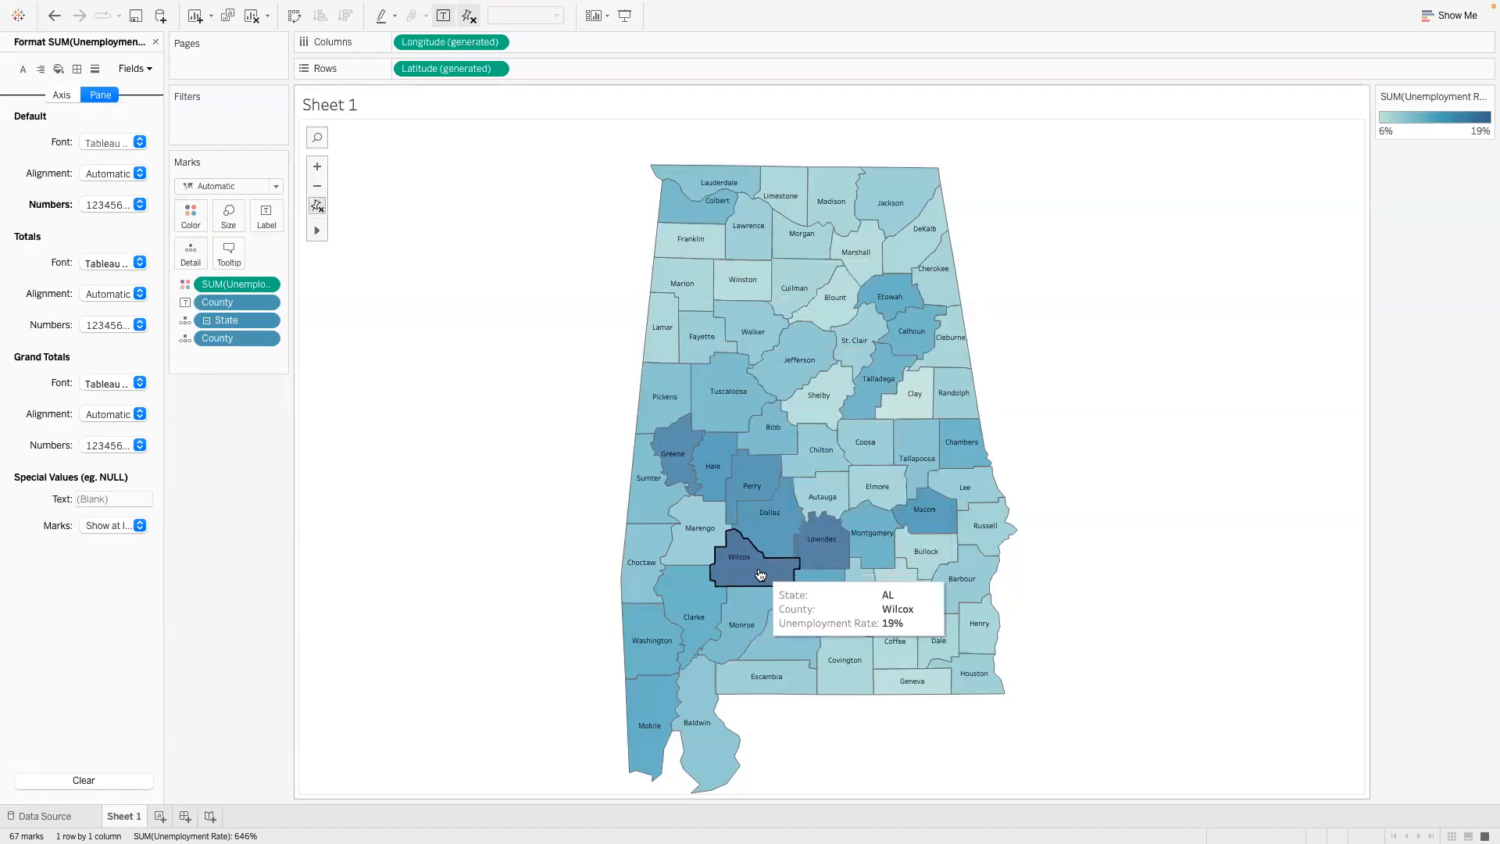
mouse_move(809, 587)
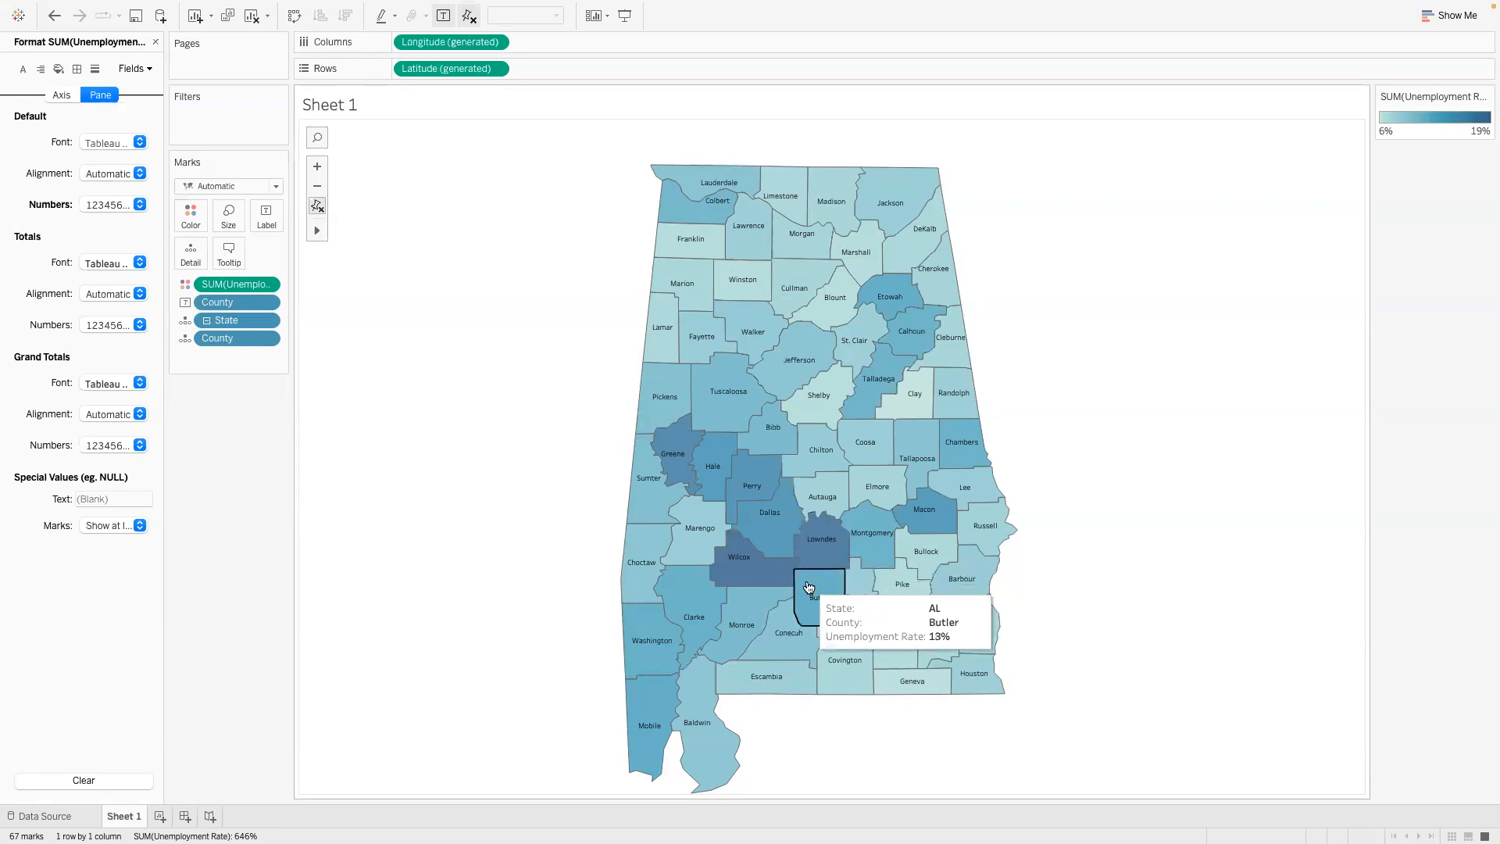
mouse_move(966, 663)
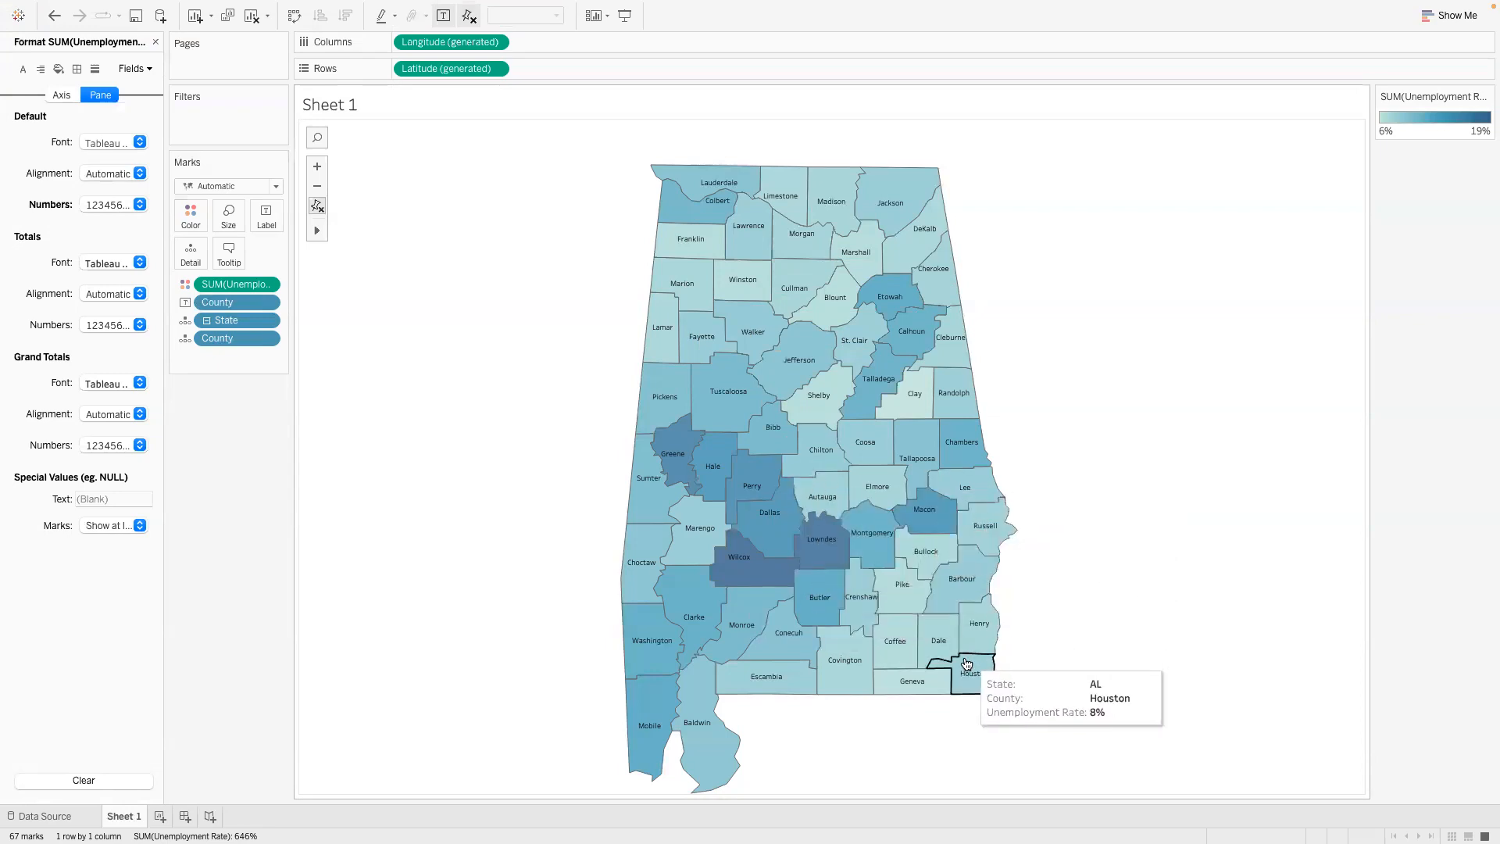
mouse_move(661, 359)
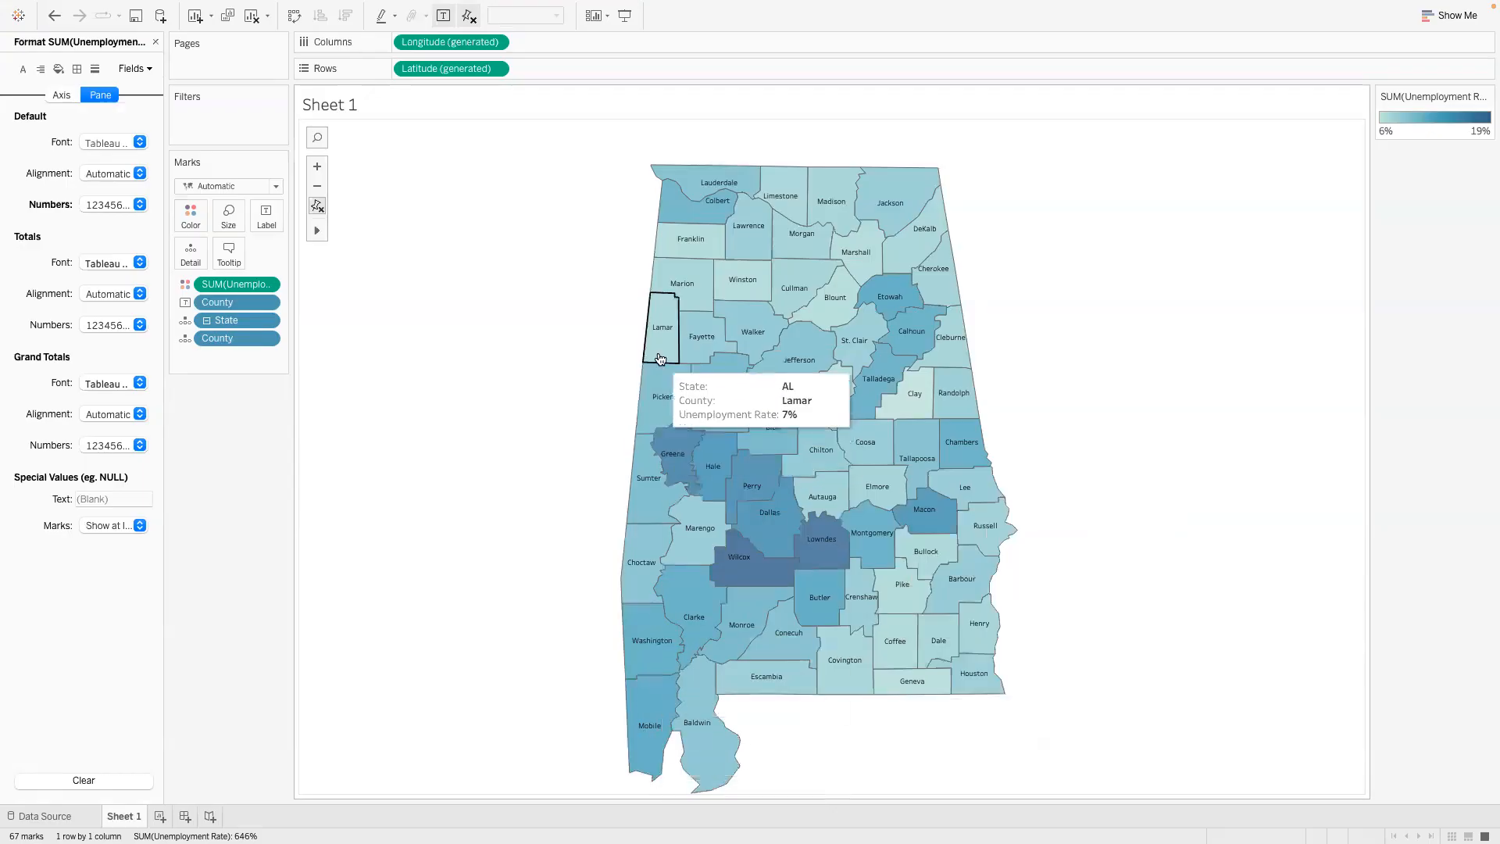
mouse_move(649, 708)
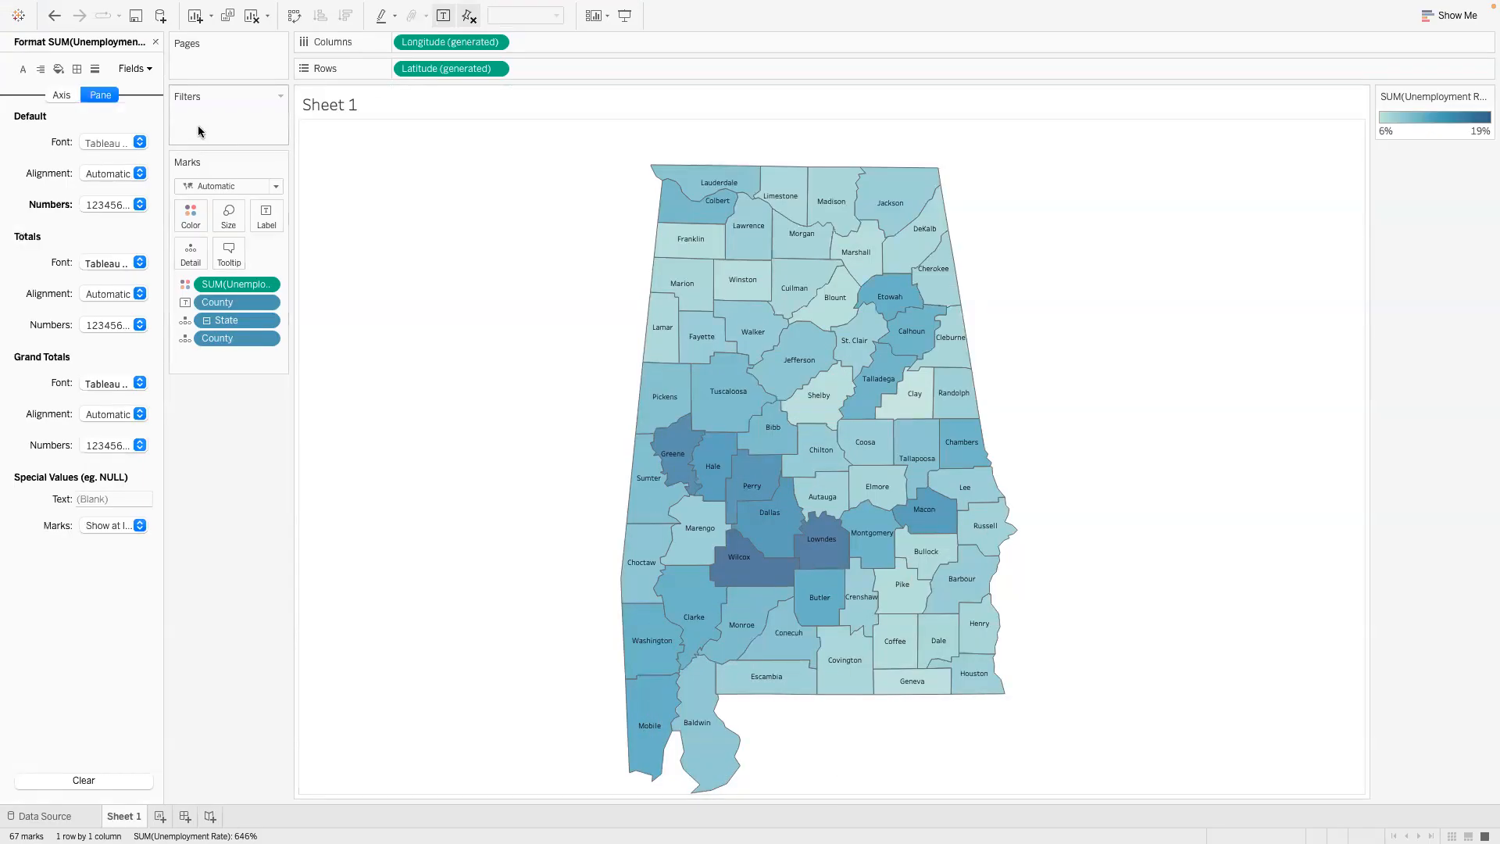
left_click(156, 41)
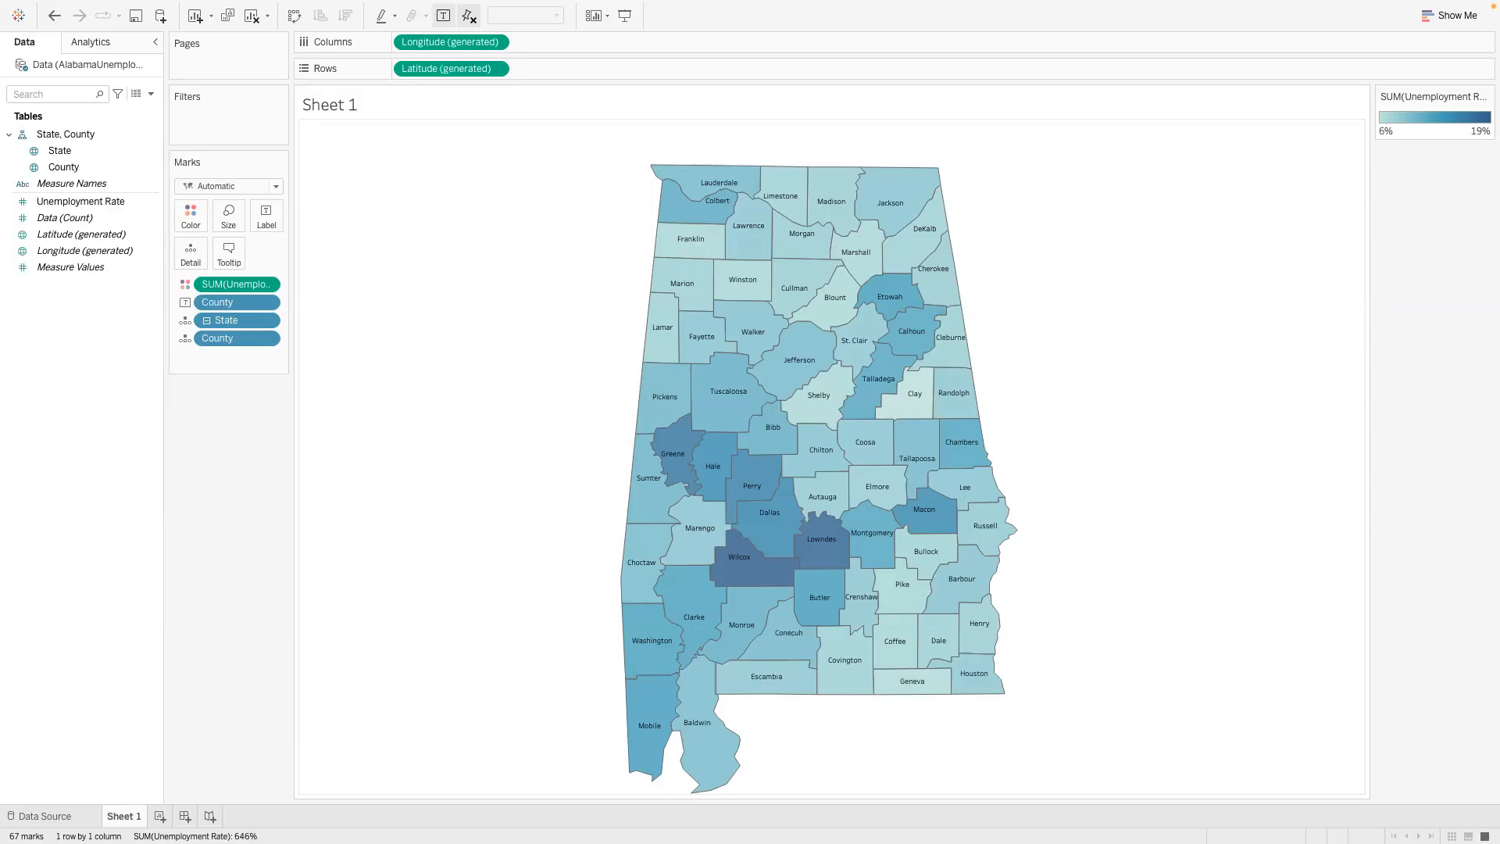
- Switch to the PowerPoint problem slide, select its question about where unemployment rates are highest, and return to Tableau
key("ctrl+Left")
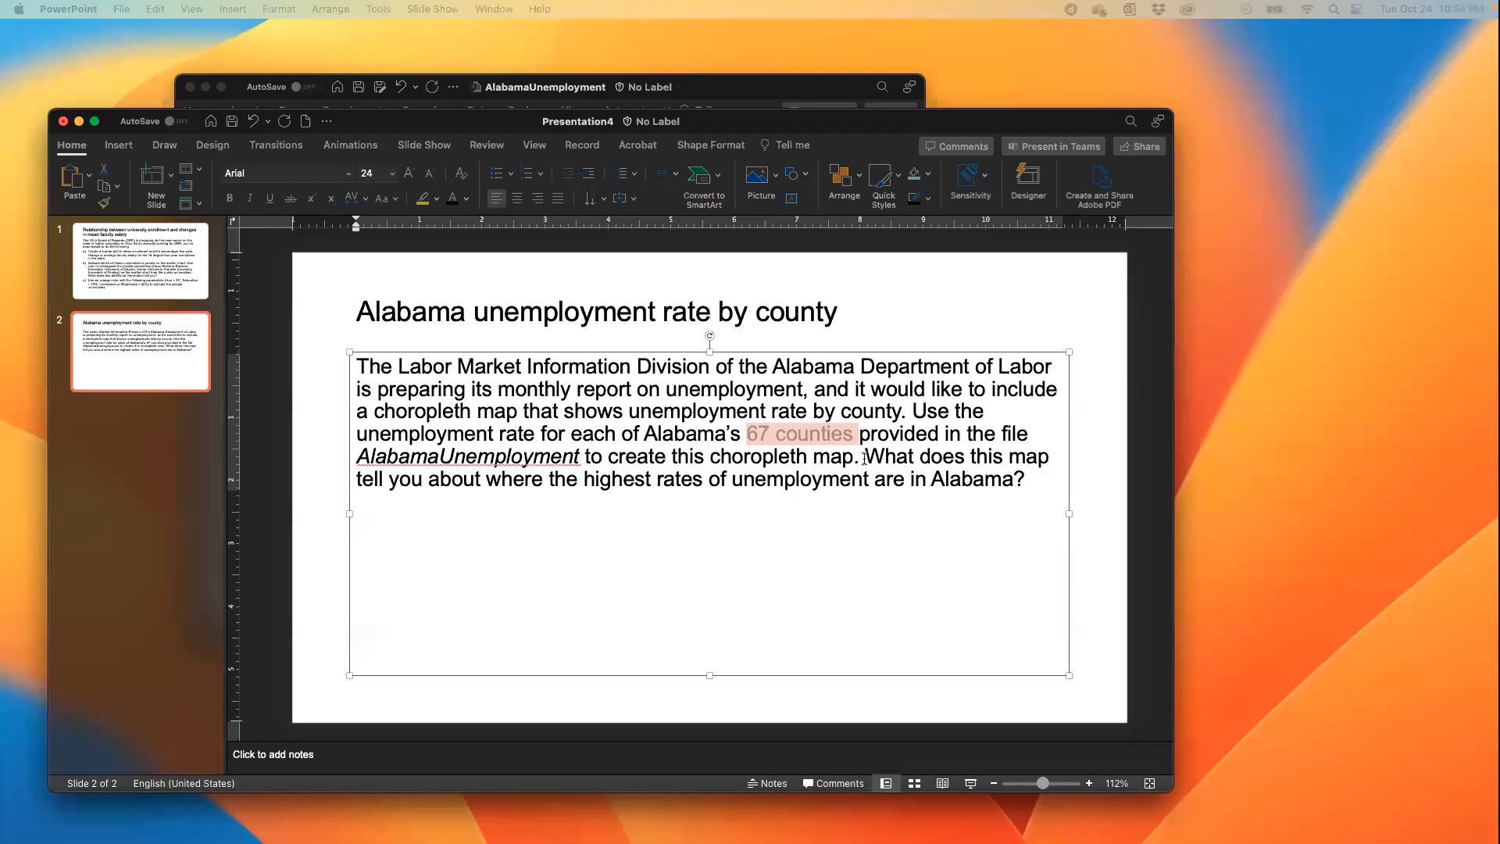
left_click_drag(864, 458, 995, 485)
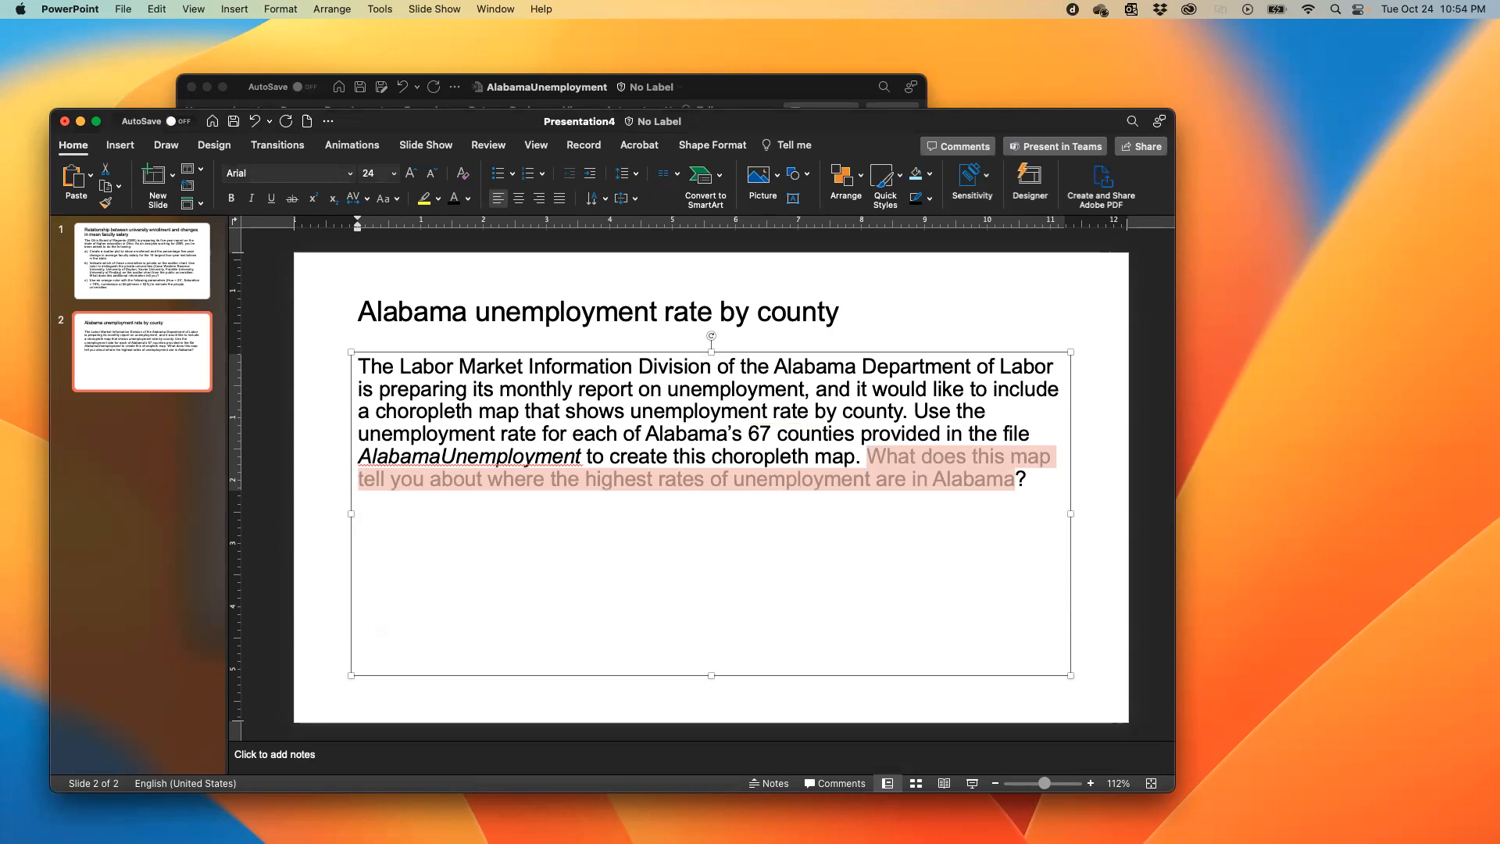
key("ctrl+Right")
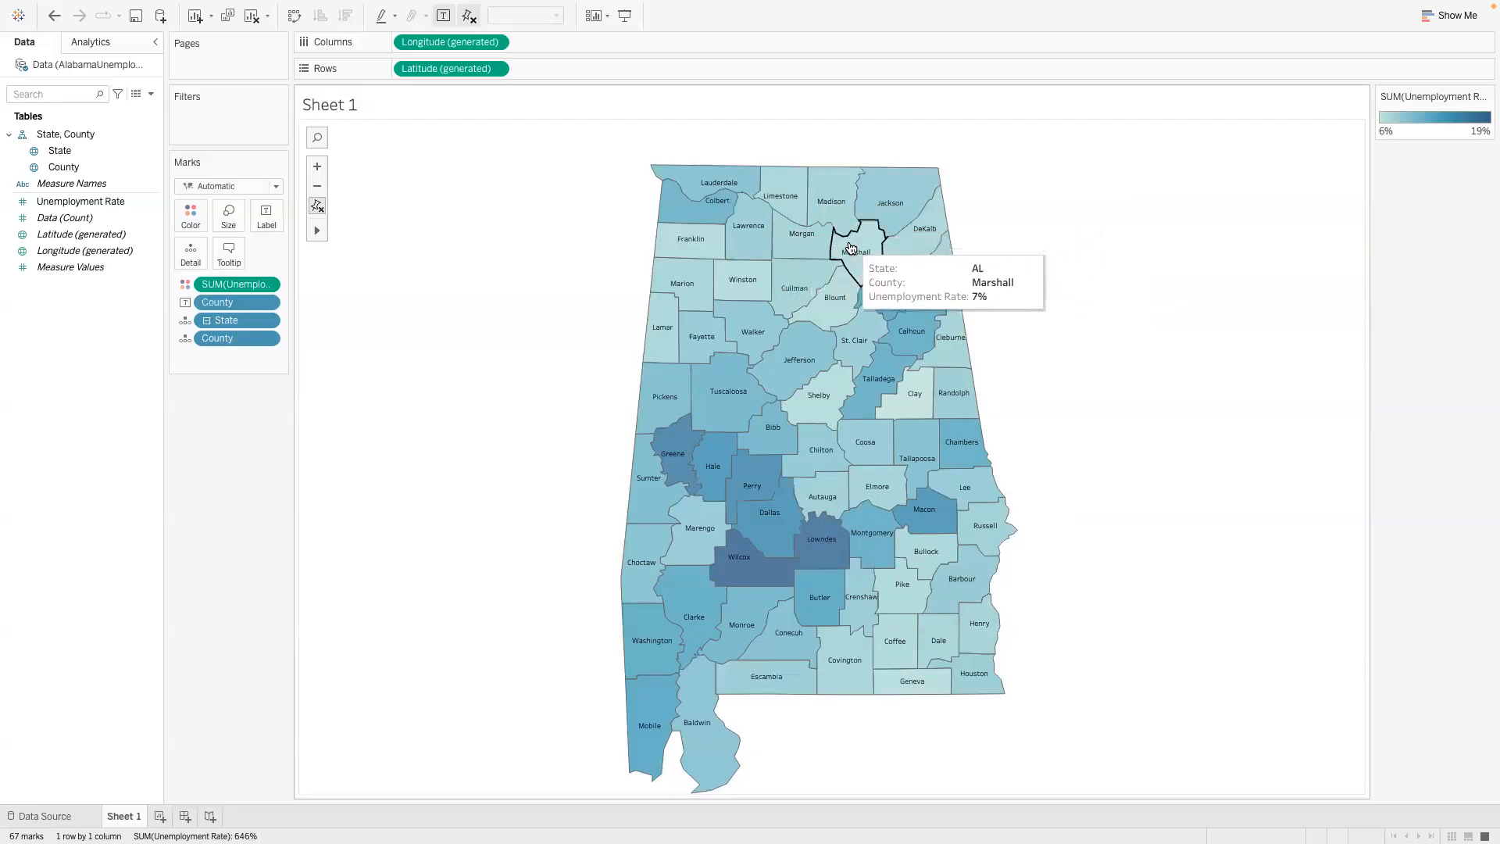
- Add a mark annotation with the default text to Wilcox County and place it in the blank area west of the state
right_click(729, 571)
mouse_move(771, 667)
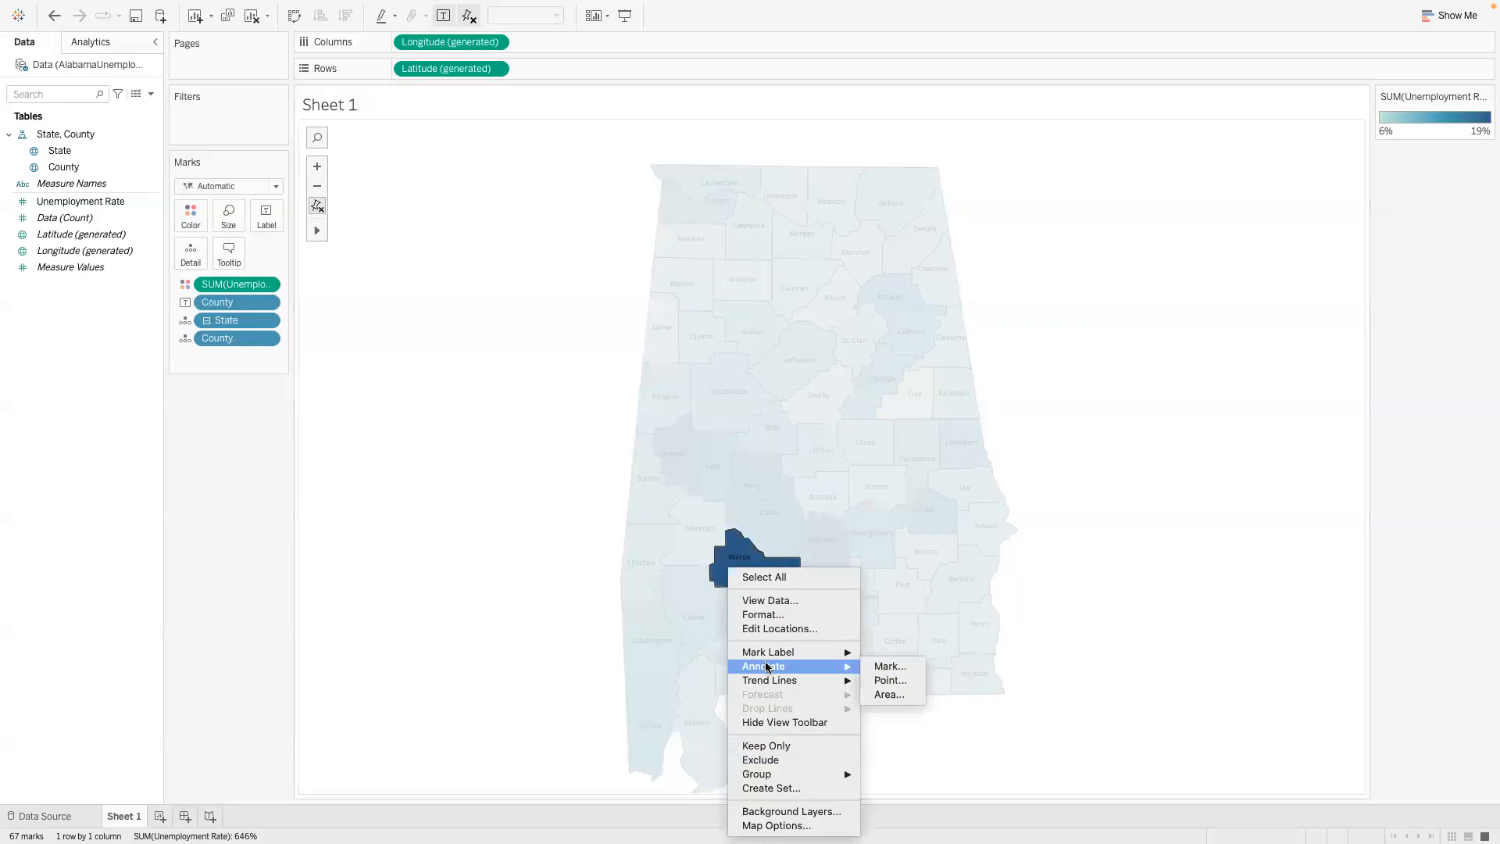
left_click(902, 666)
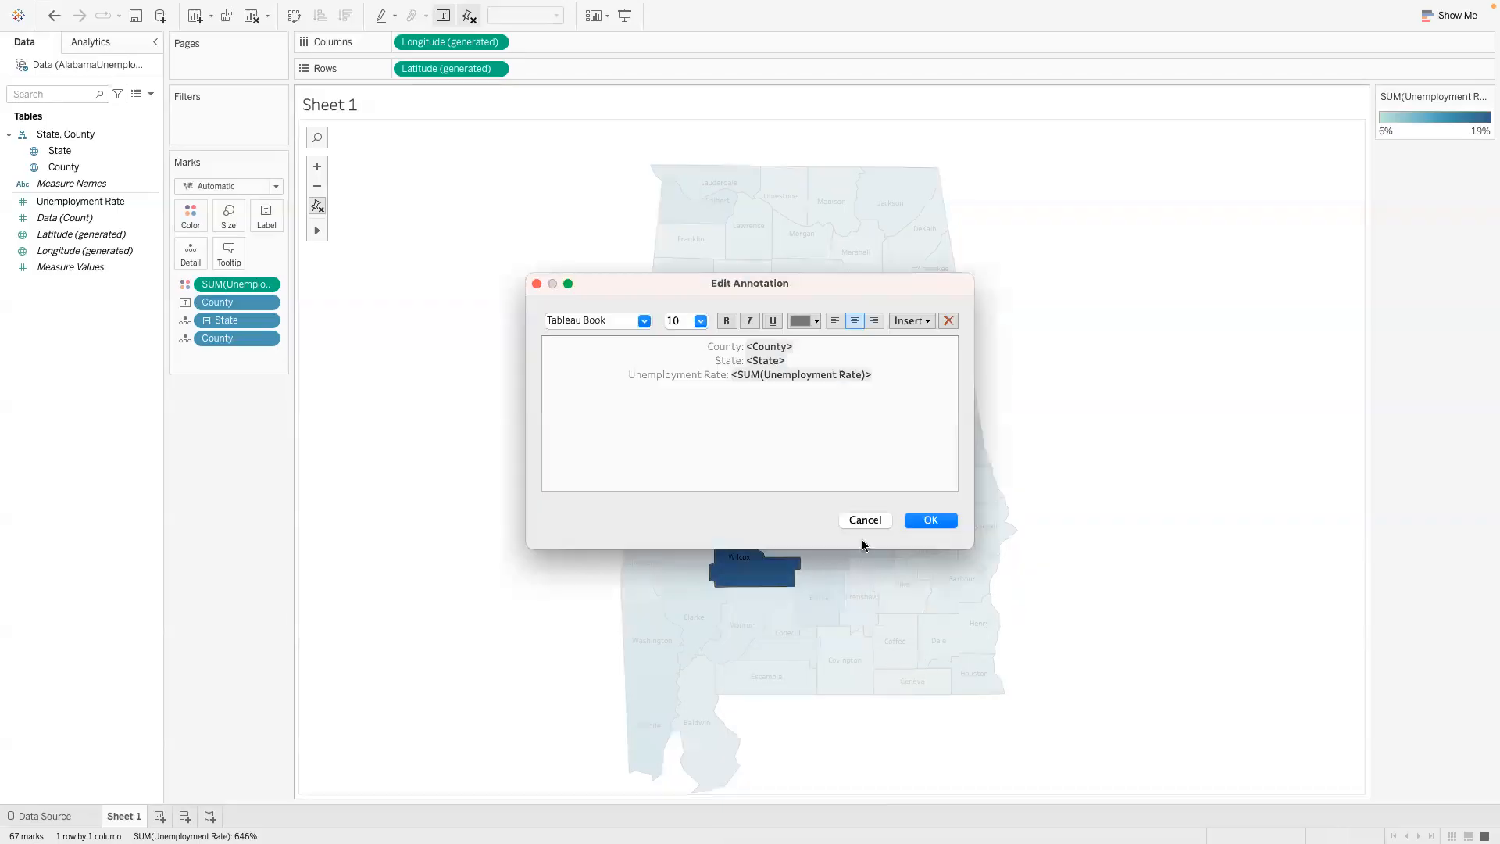
left_click(931, 521)
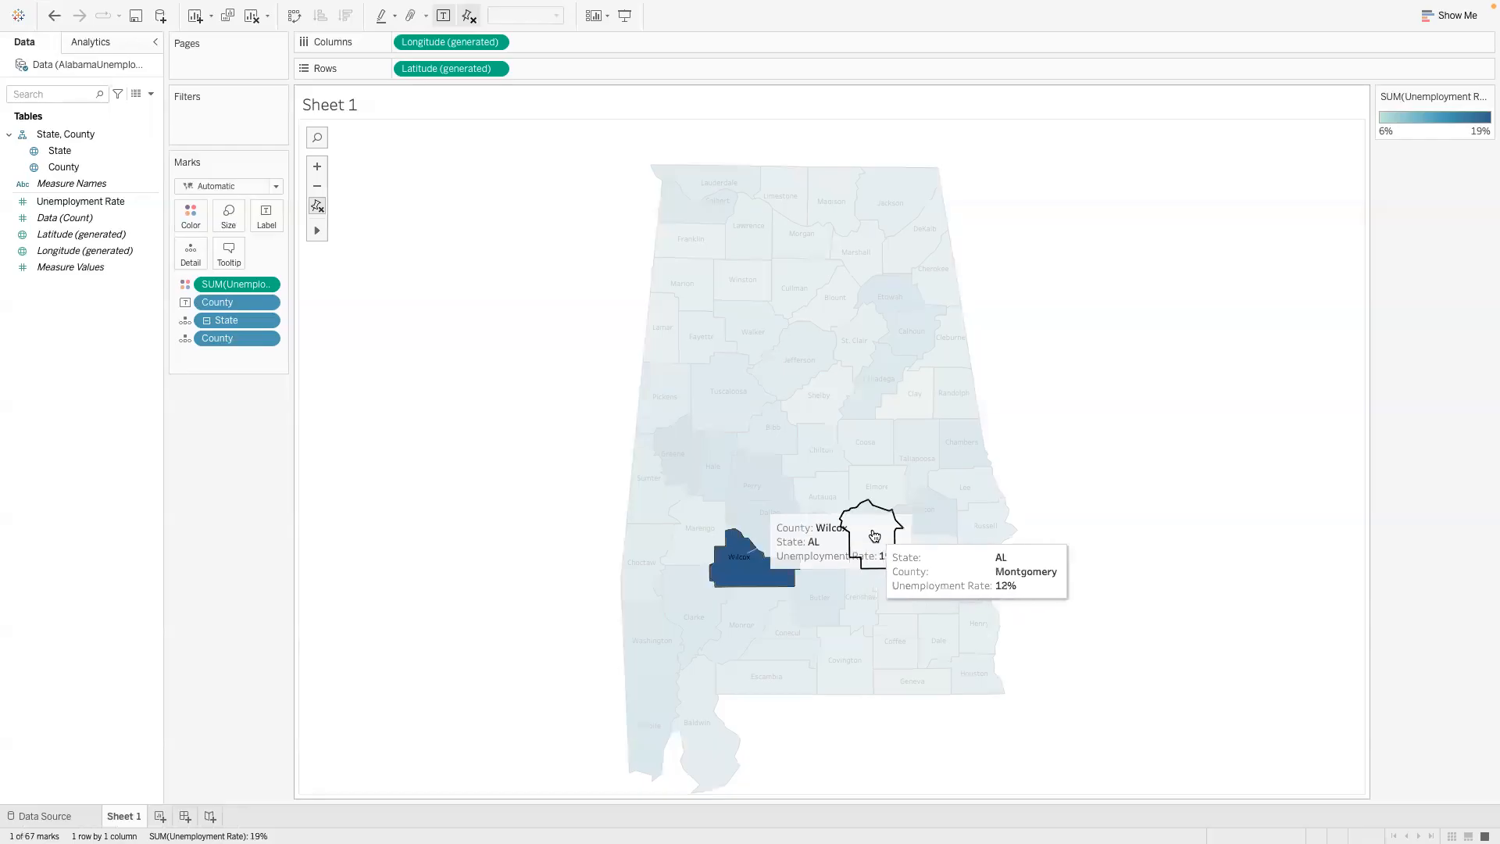
left_click(817, 542)
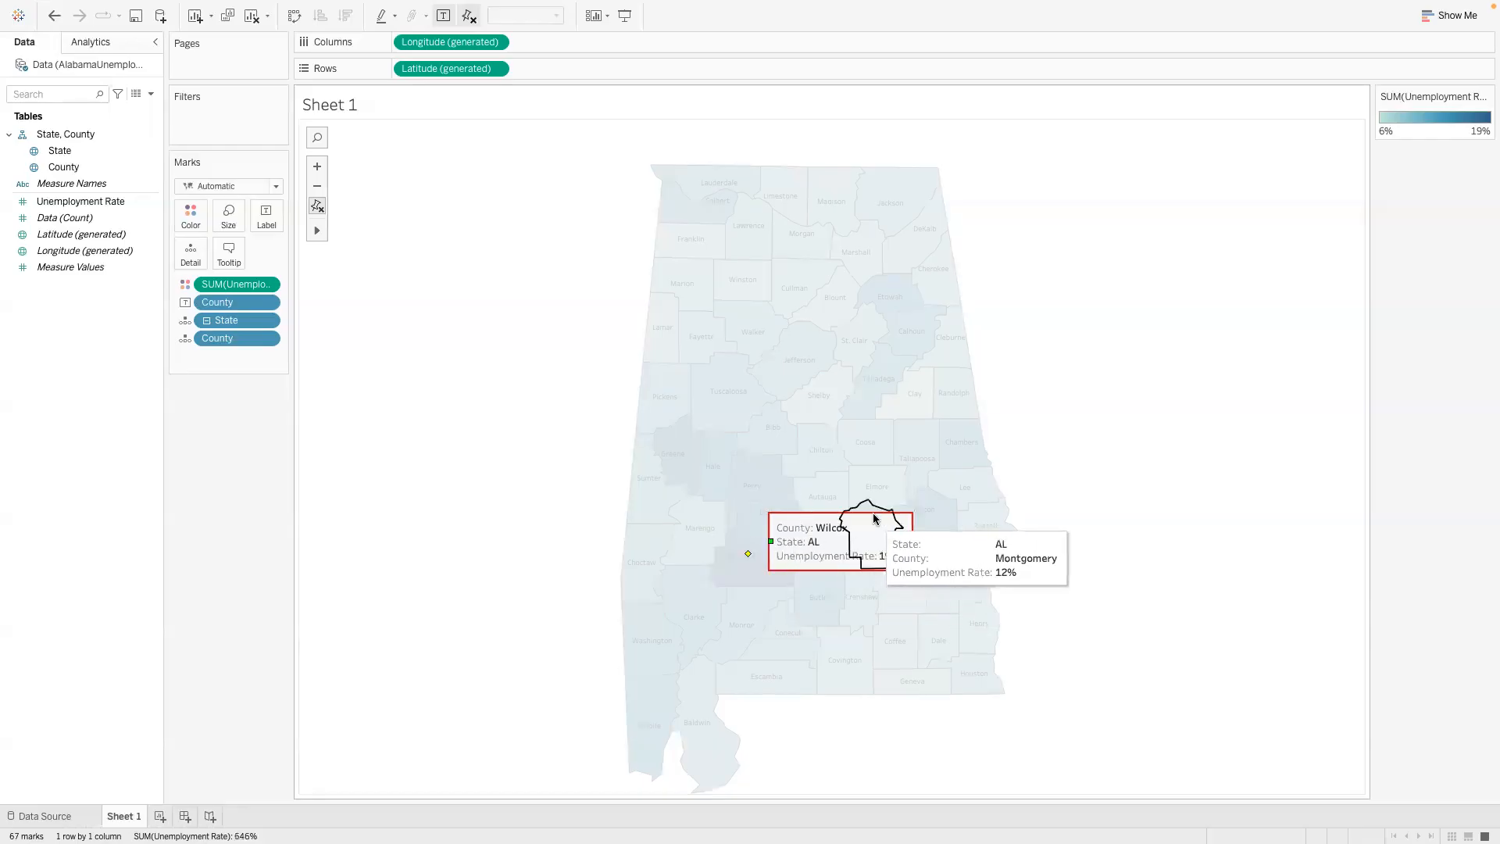
mouse_move(876, 516)
left_mouse_down()
mouse_move(579, 505)
mouse_move(510, 461)
mouse_move(544, 467)
left_mouse_up()
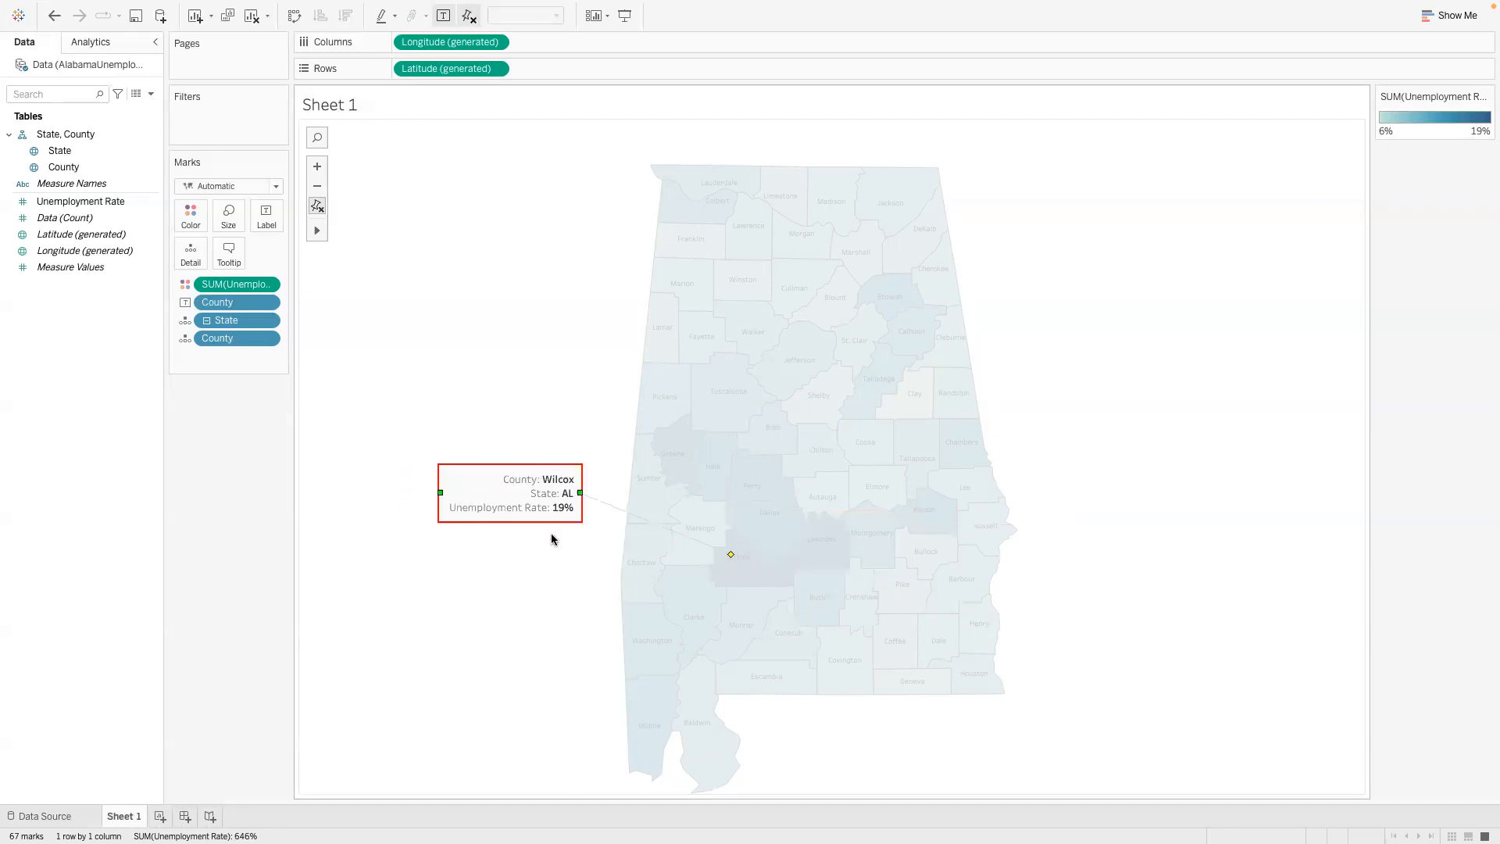
- Open the formatting of the Wilcox County annotation, and delete the State line from its text
right_click(544, 498)
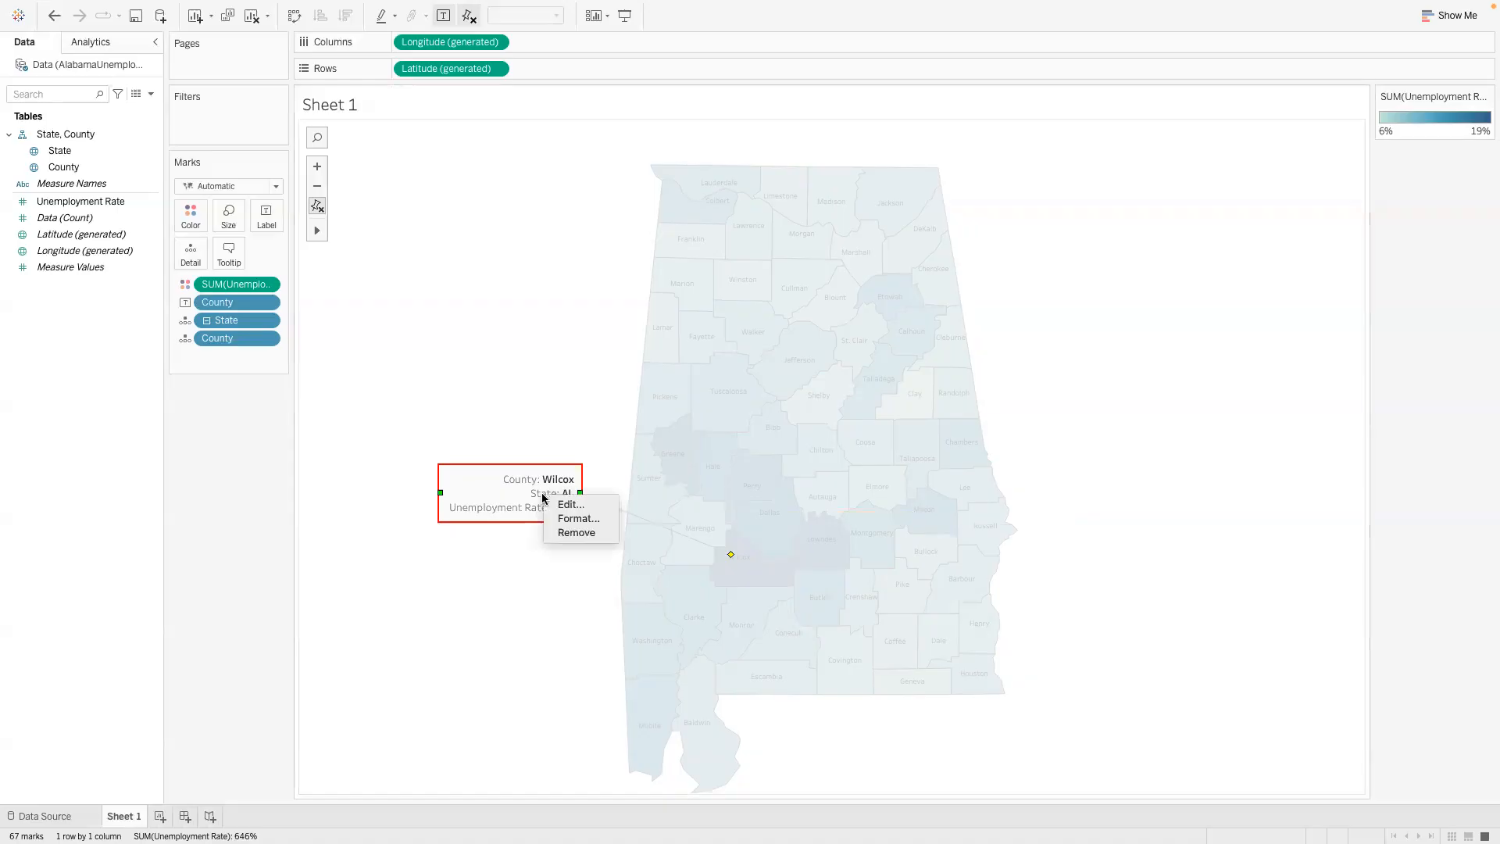
left_click(569, 518)
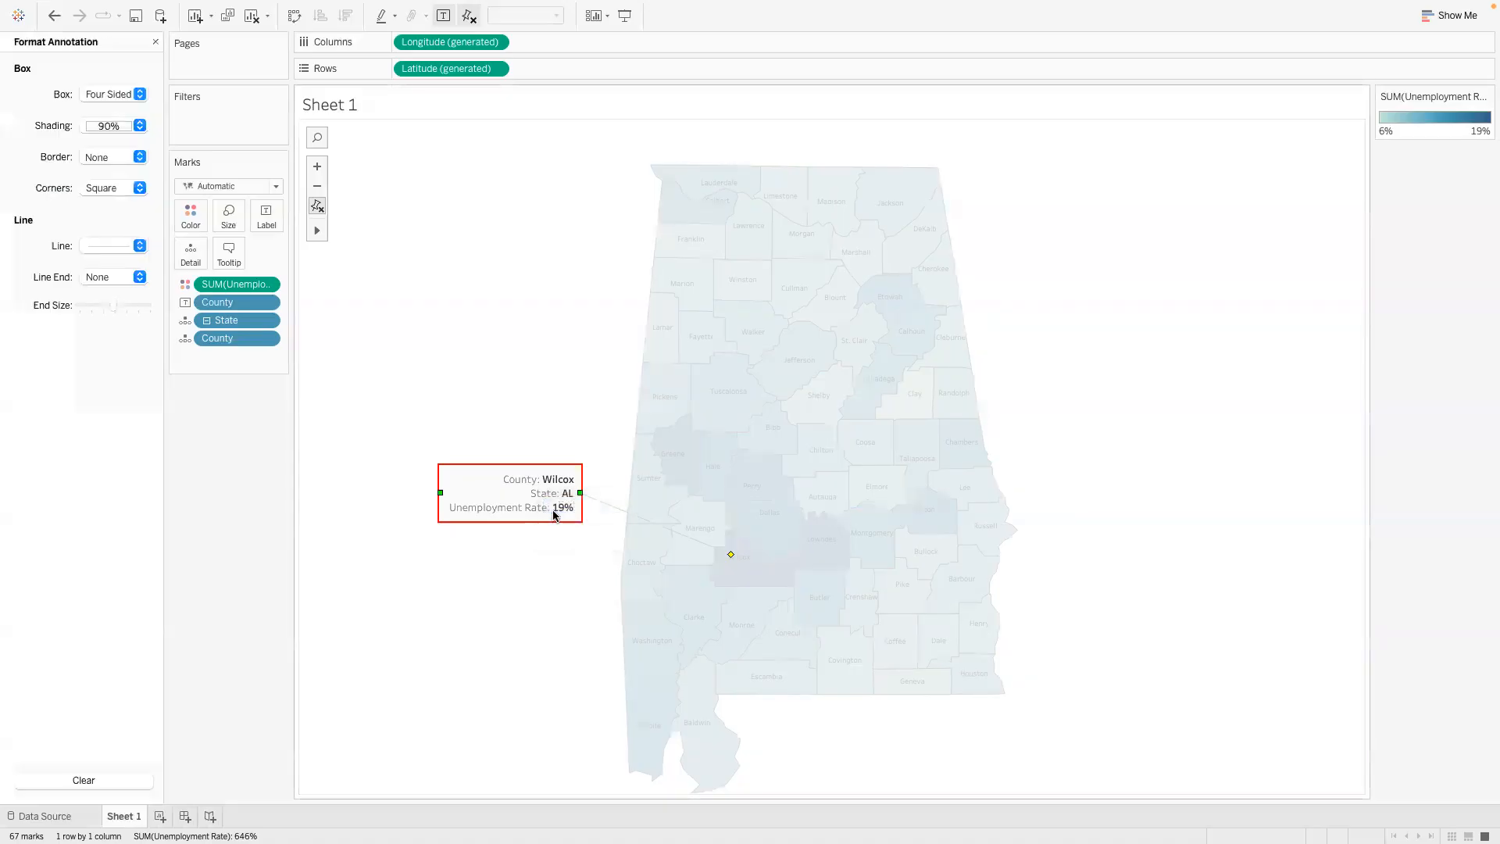
right_click(539, 503)
left_click(550, 509)
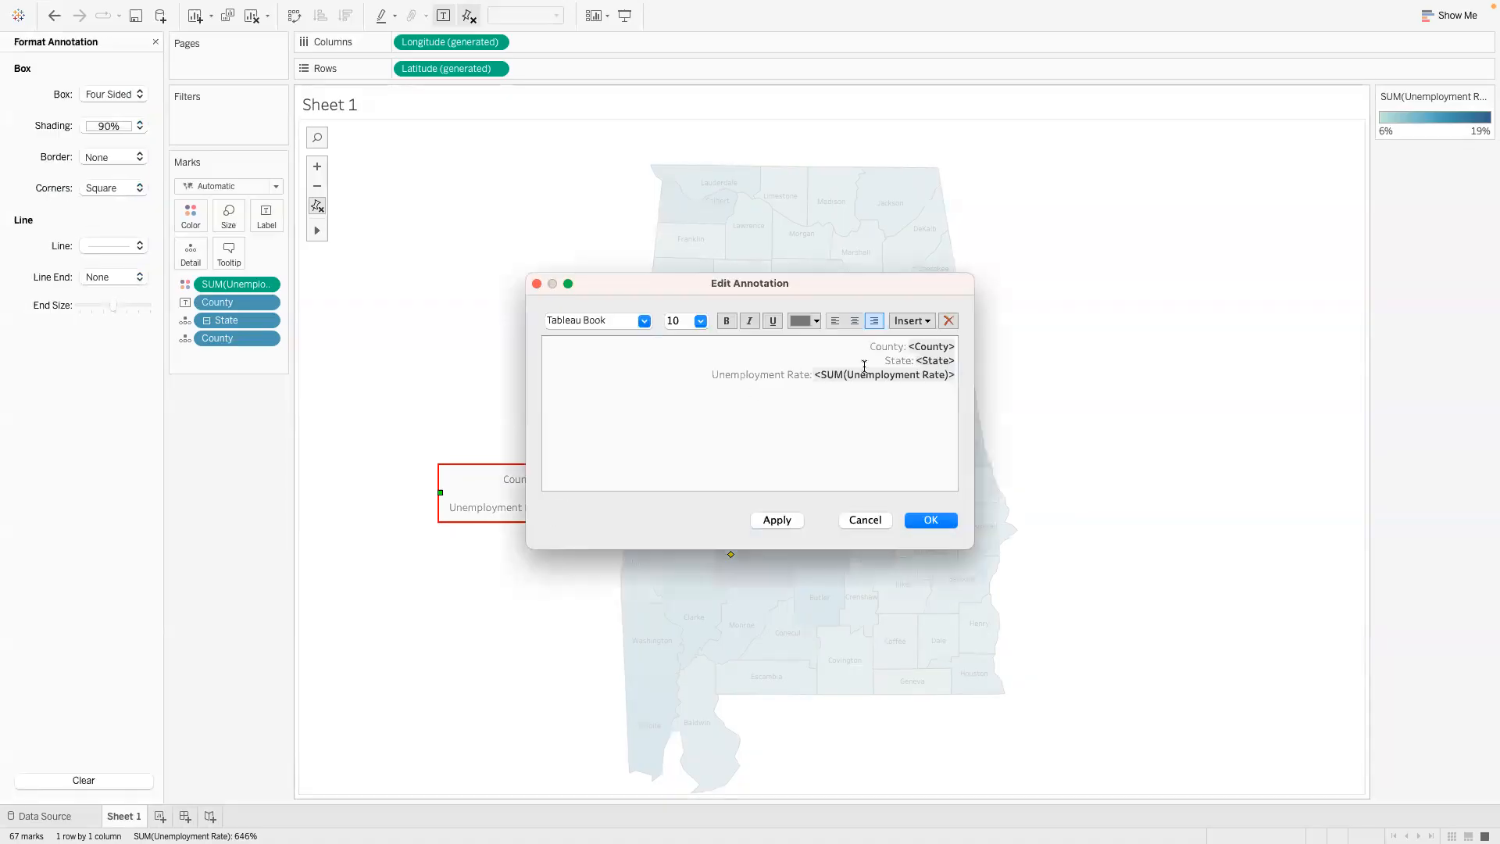
left_click_drag(885, 360, 951, 358)
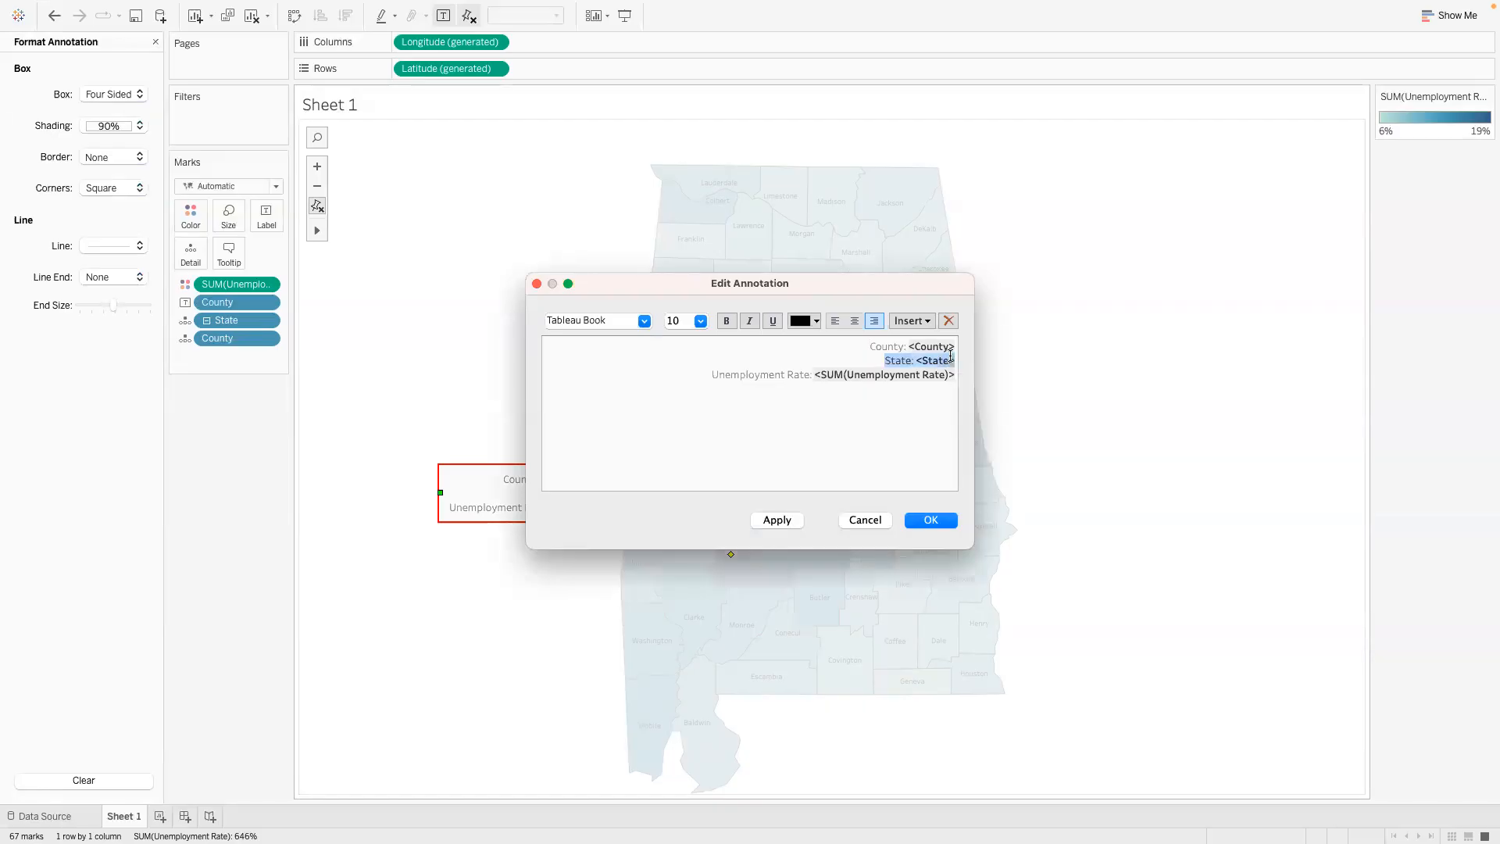
key("BackSpace")
key("BackSpace")
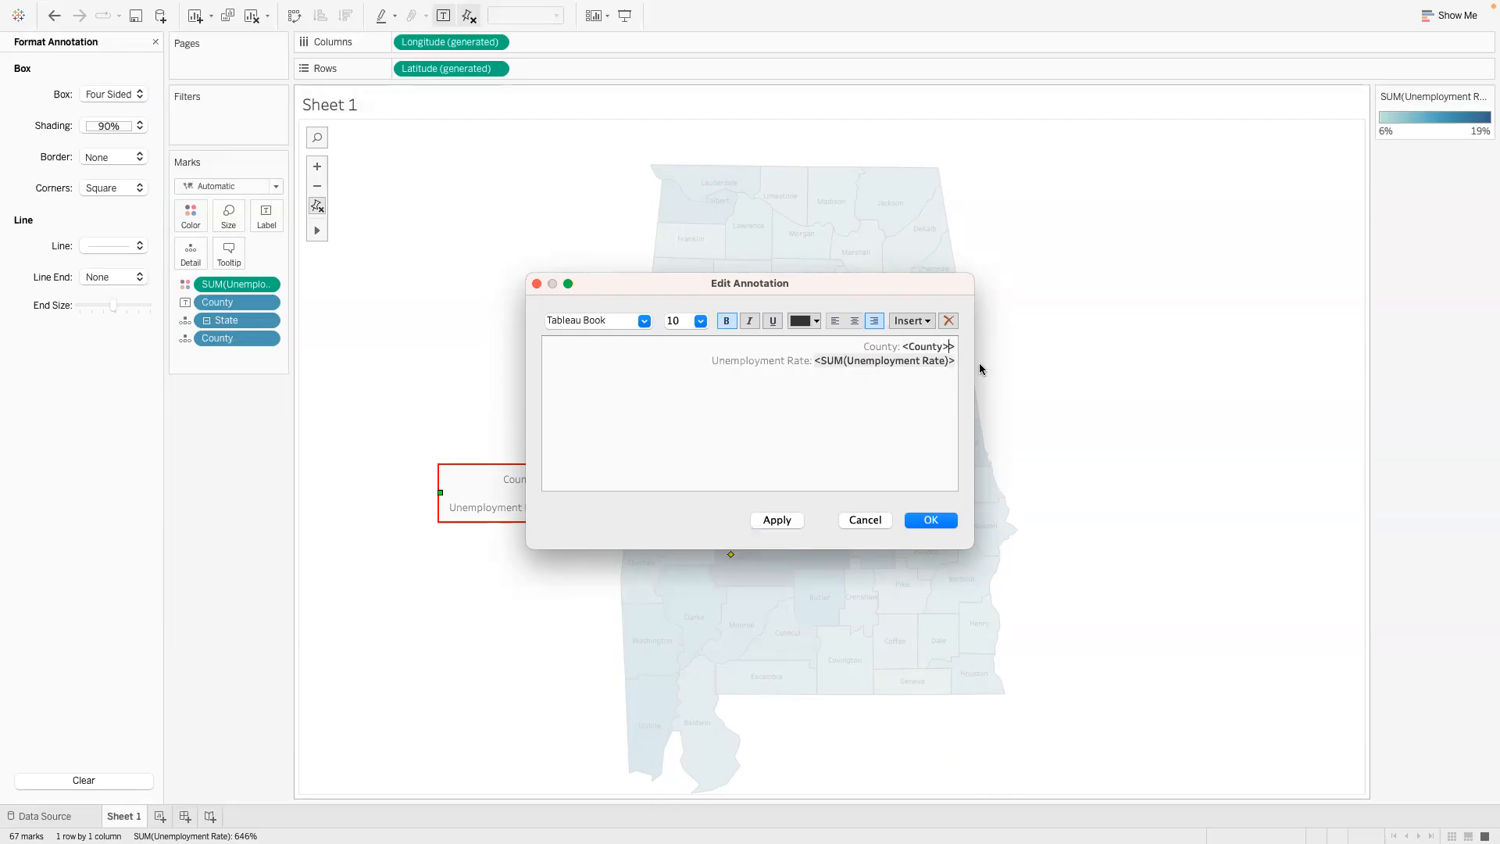
- Insert the line "State: <State>" above the County line, right-align it, and apply the annotation text
left_click(867, 345)
key("Return")
type("State: <State")
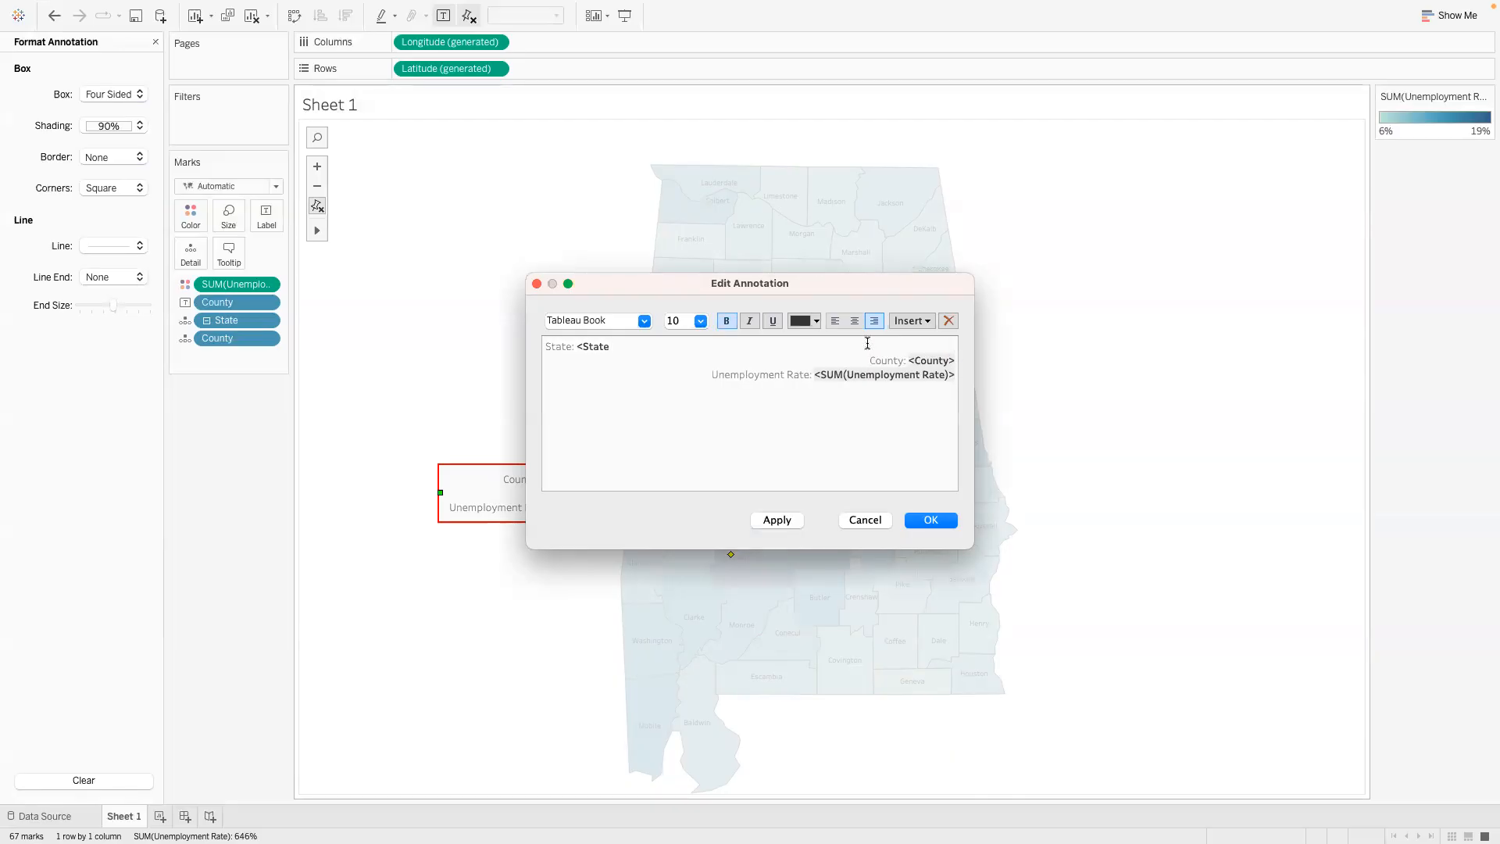
type(">")
left_click(874, 320)
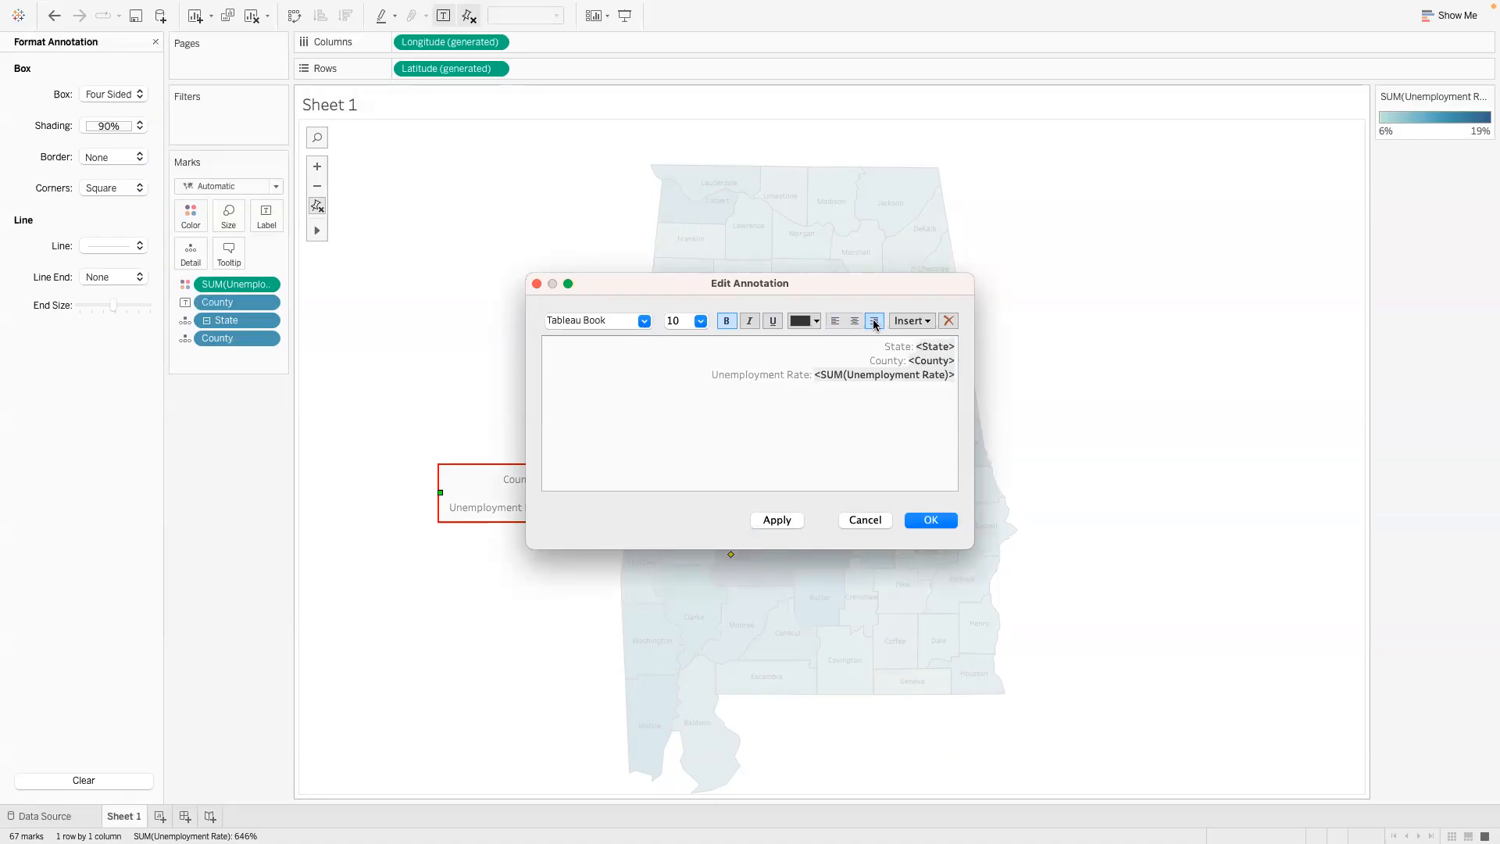
left_click(788, 520)
left_click(929, 521)
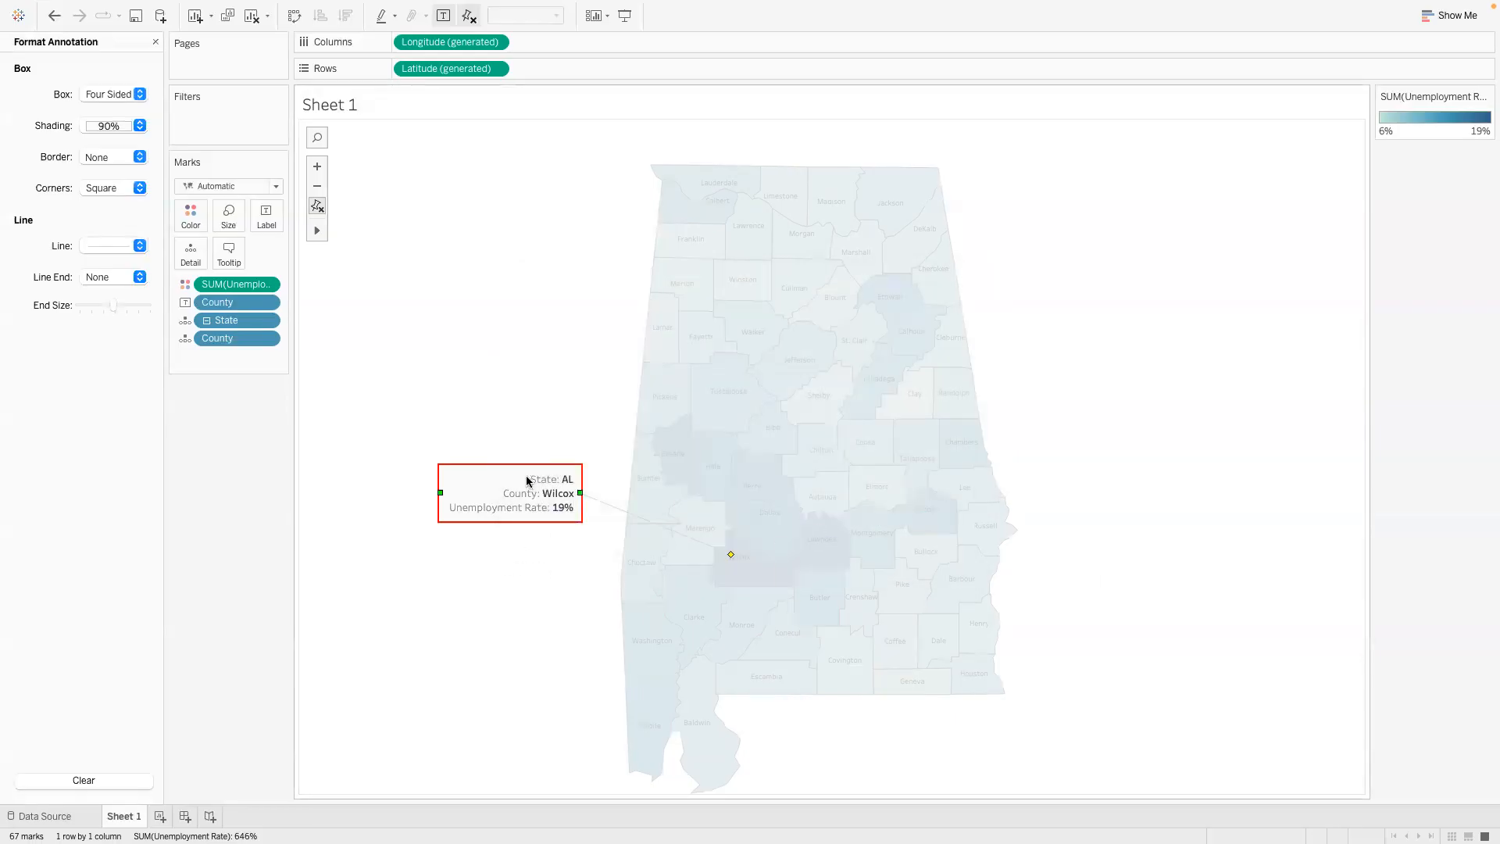
- Set the shading of the Wilcox annotation box to white at 90%
left_click(527, 553)
left_click(483, 494)
left_click(139, 157)
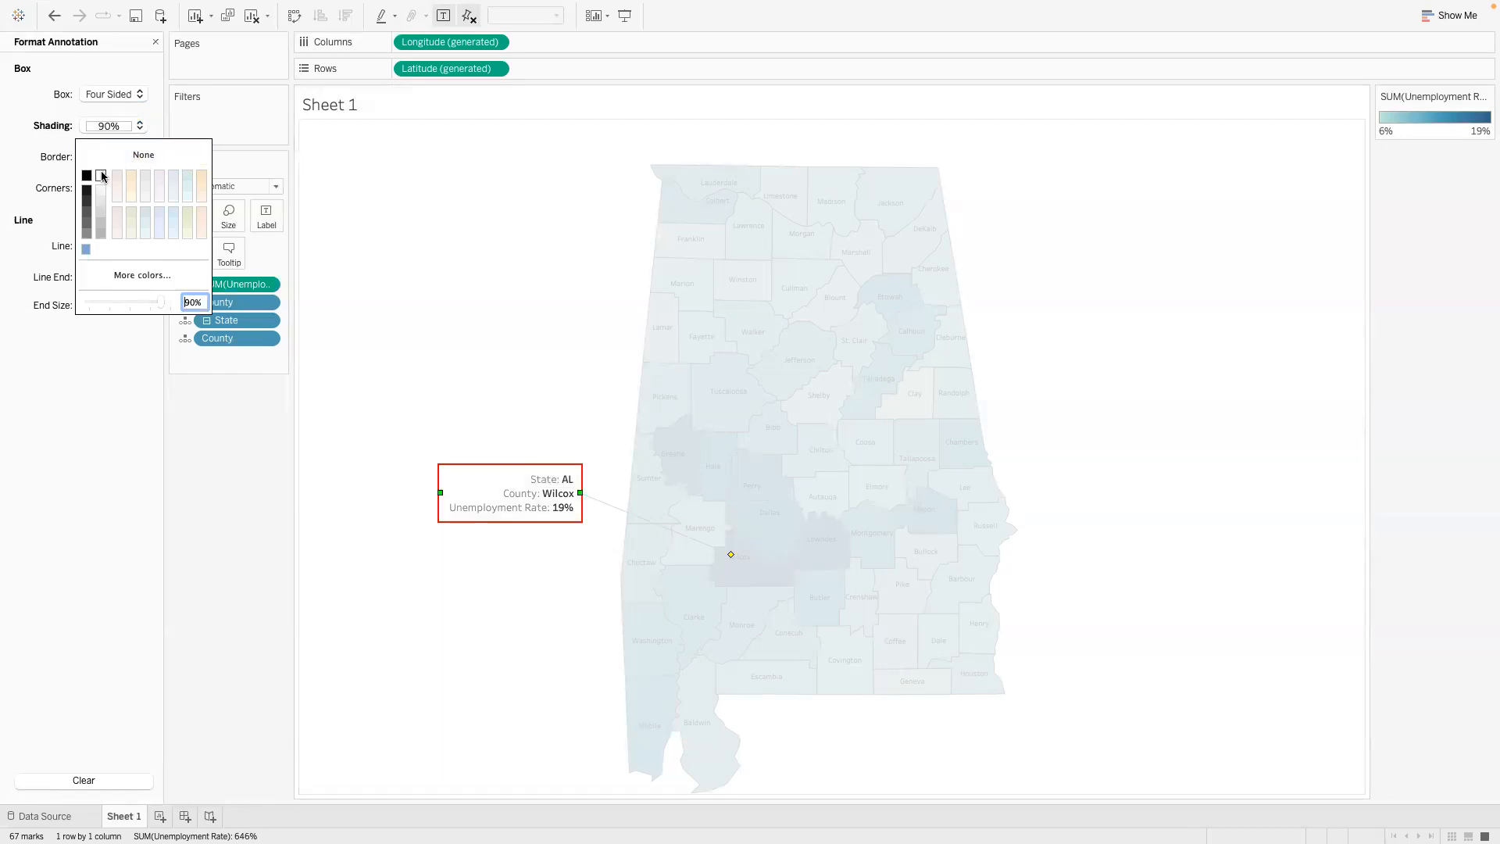
left_click(118, 74)
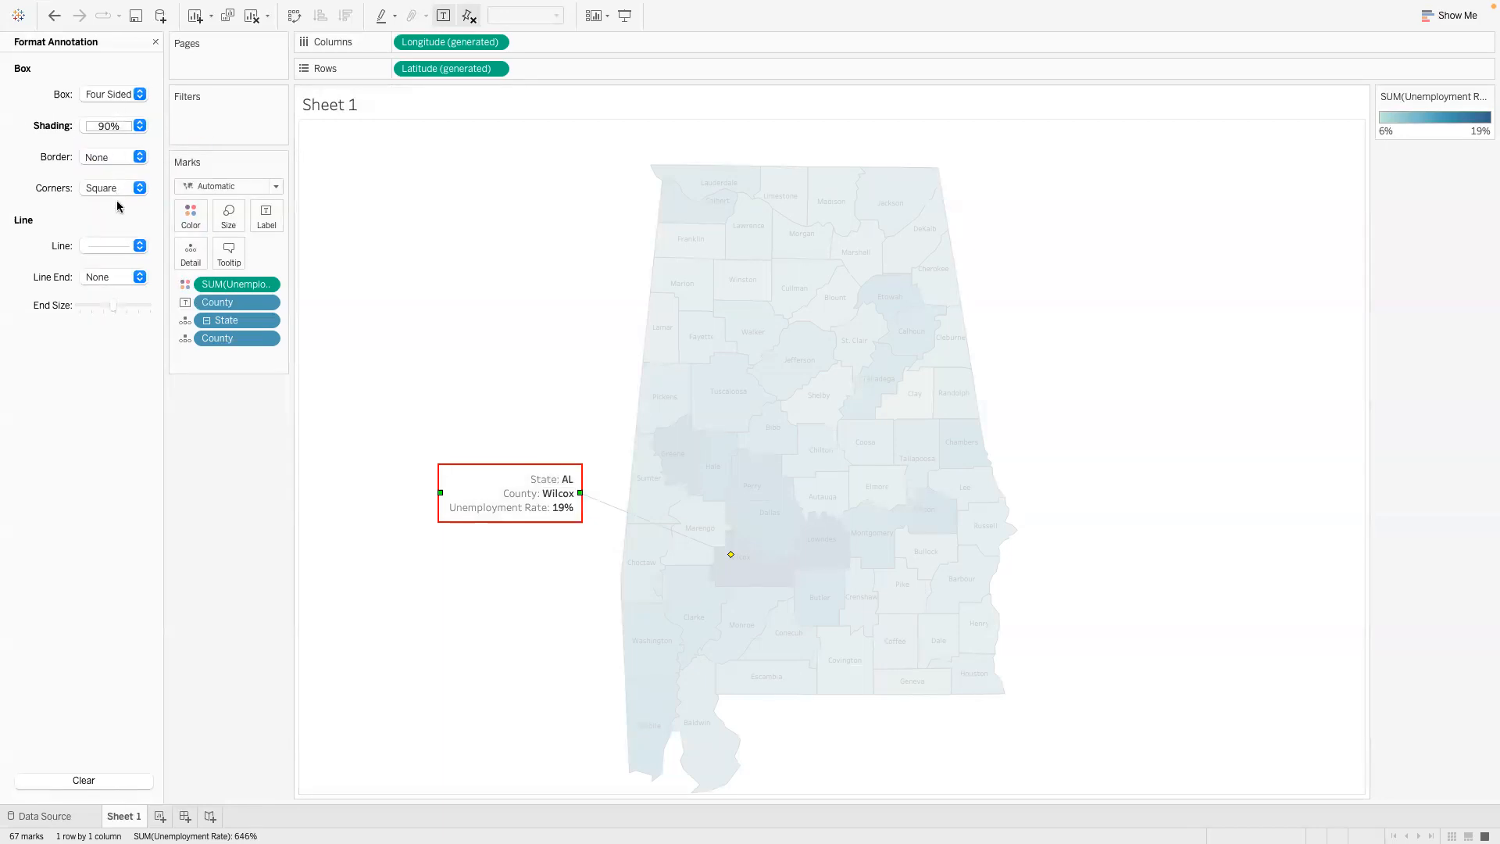
left_click(426, 564)
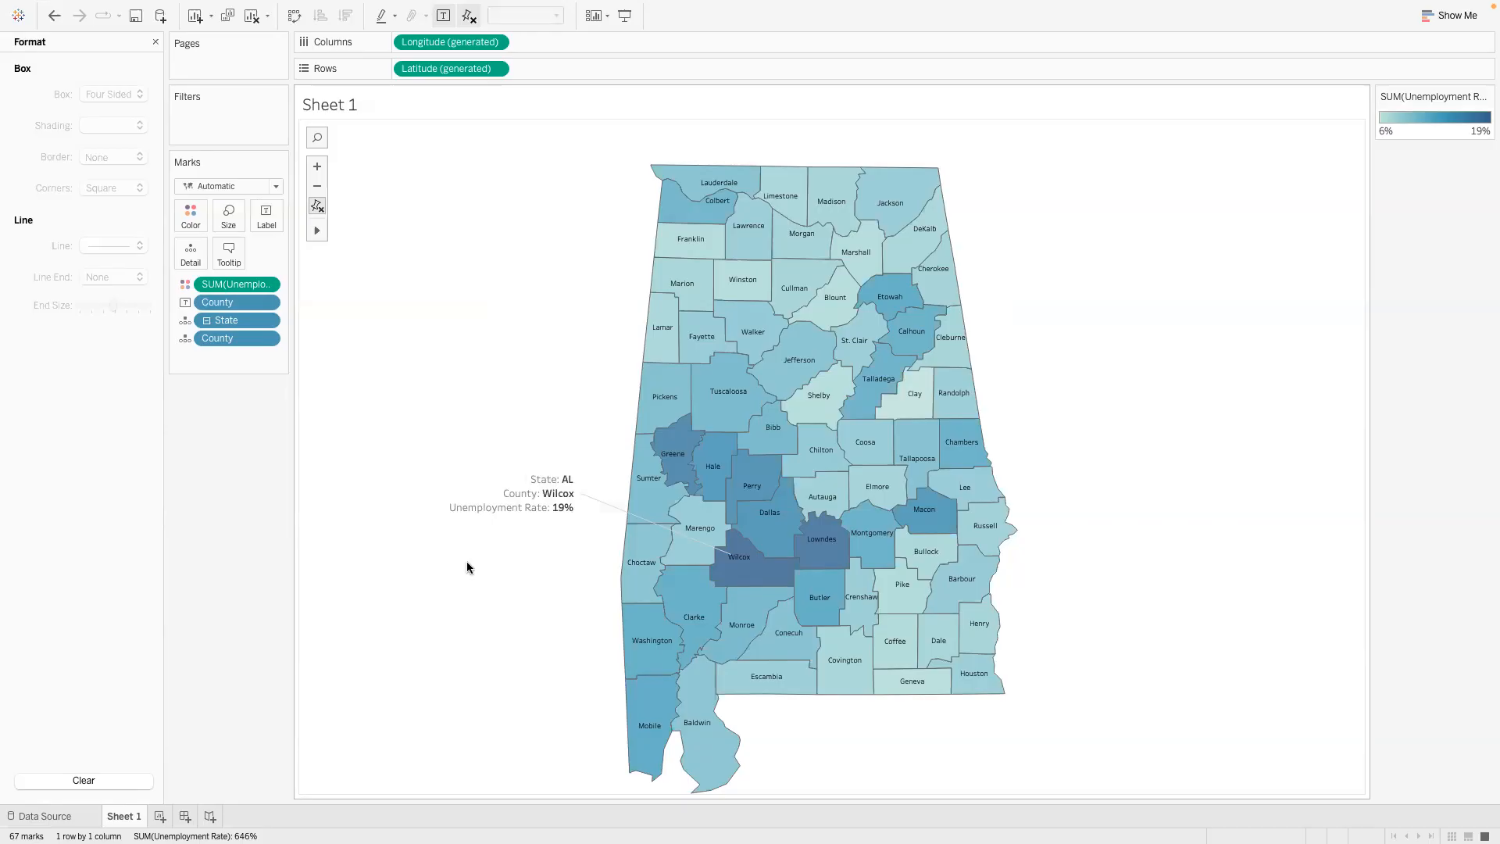
- Give the Wilcox annotation's four-sided box a solid line border and rounded corners
left_click(505, 505)
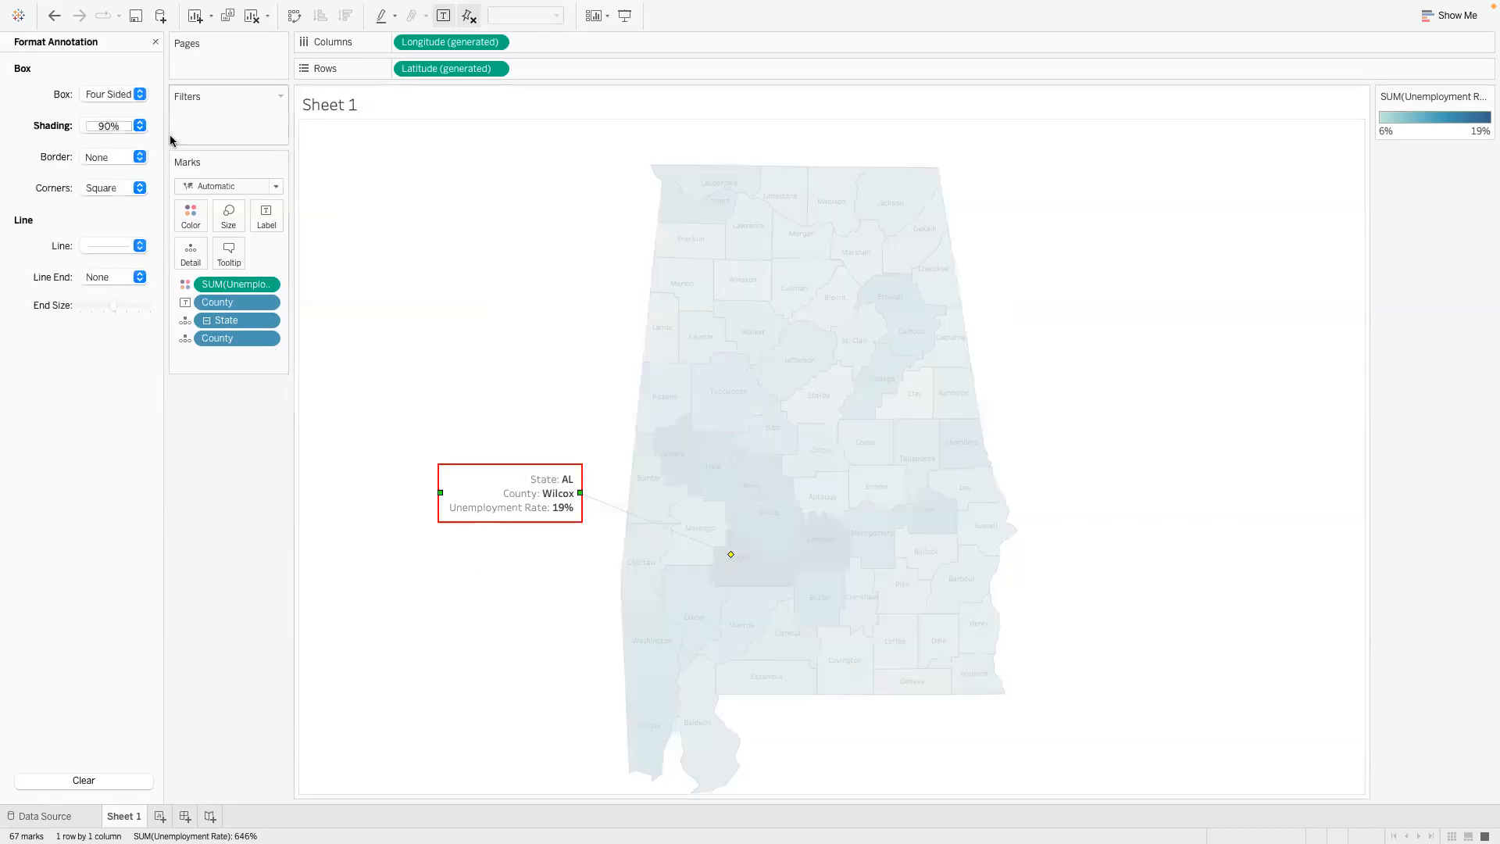
left_click(140, 157)
left_click(135, 202)
left_click(140, 95)
left_click(129, 70)
left_click(139, 187)
left_click(100, 200)
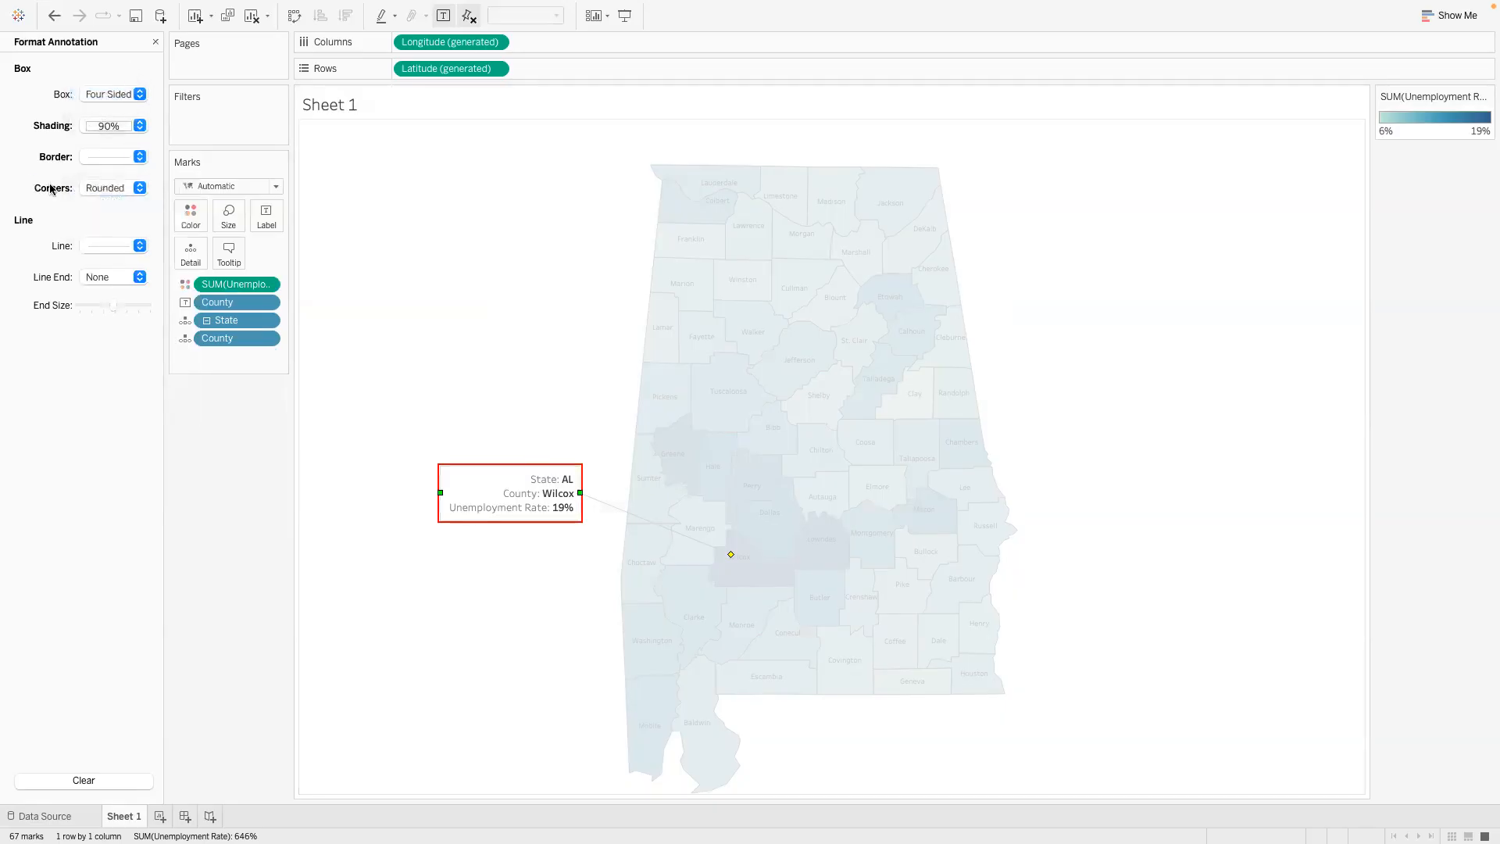
left_click(435, 563)
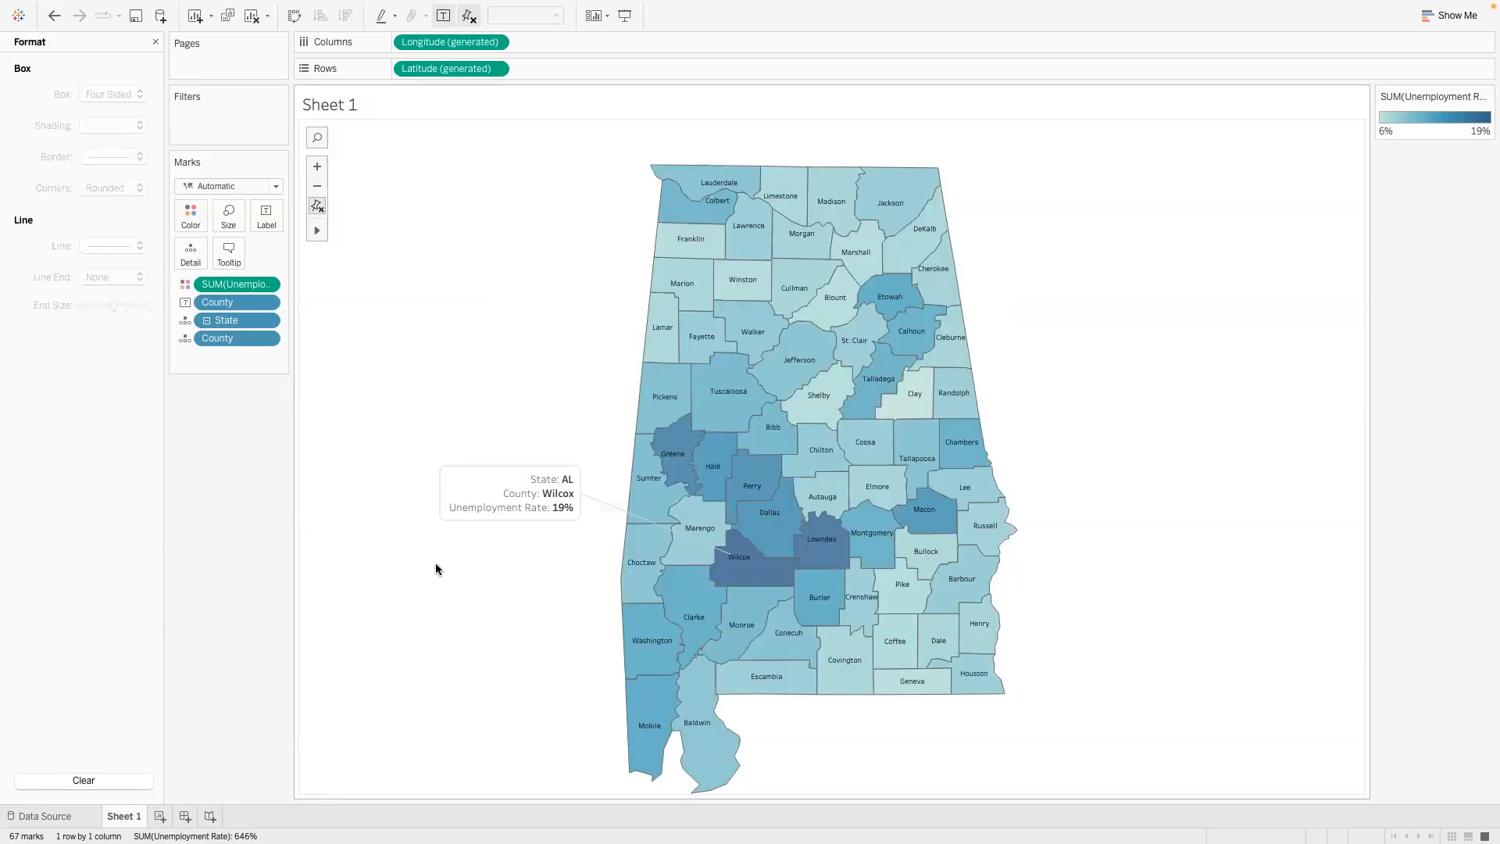
- Set the Wilcox annotation's border colour to black and close the annotation formatting
left_click(458, 491)
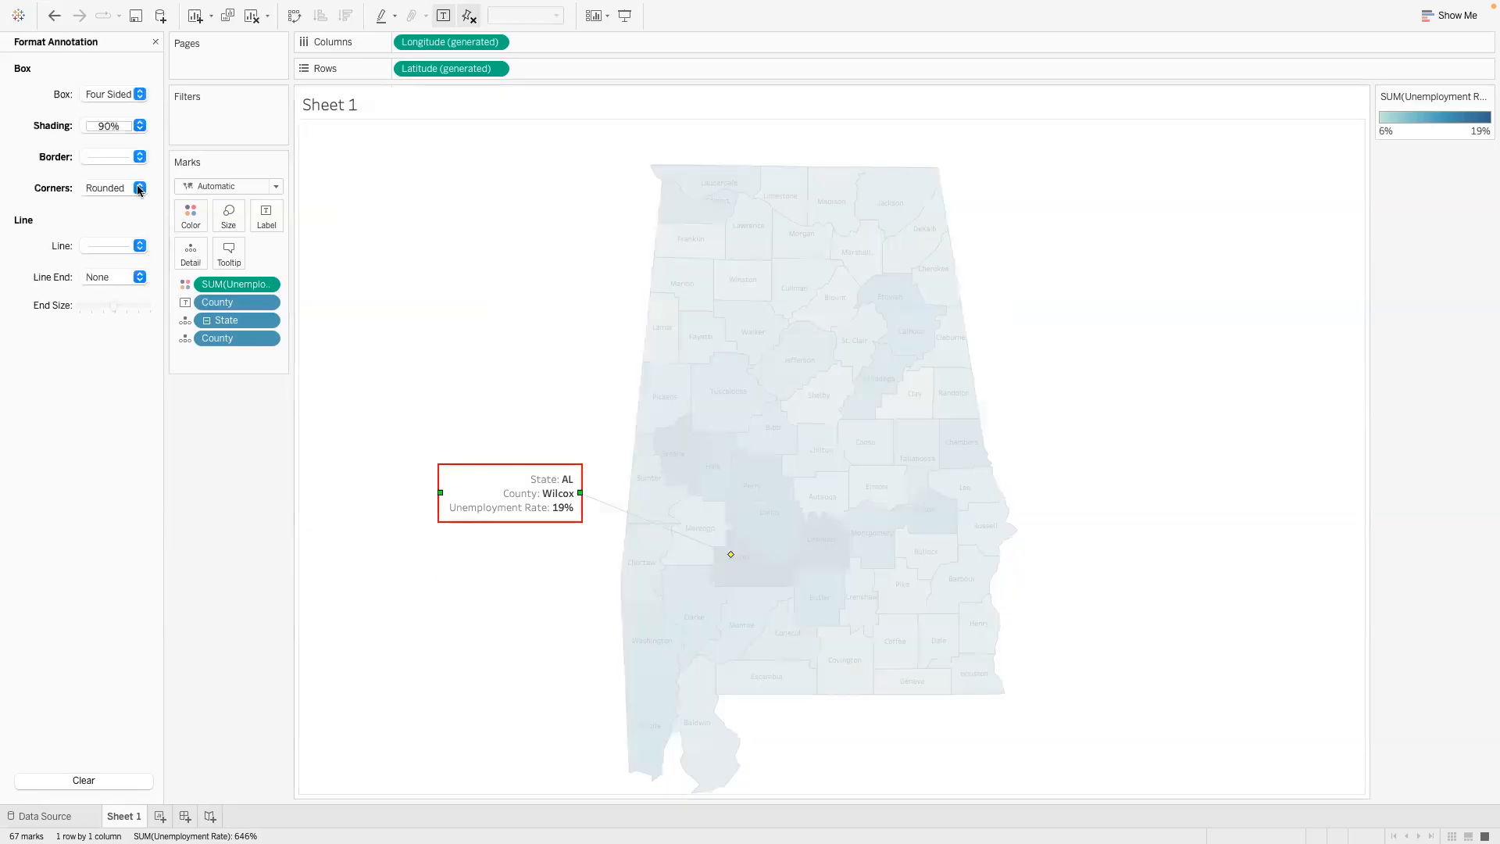
left_click(139, 157)
left_click(86, 285)
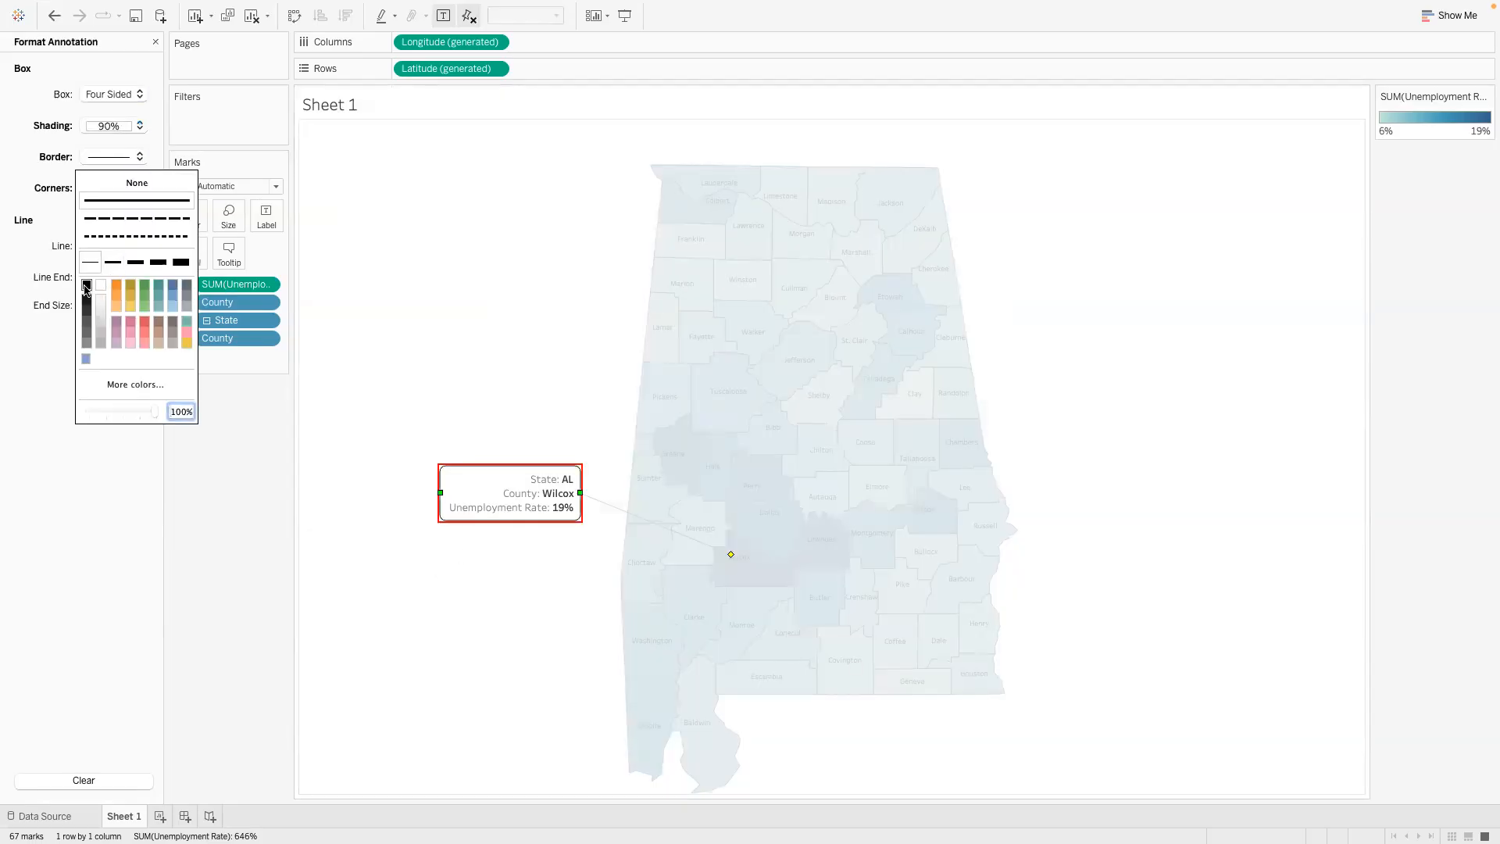
left_click(266, 503)
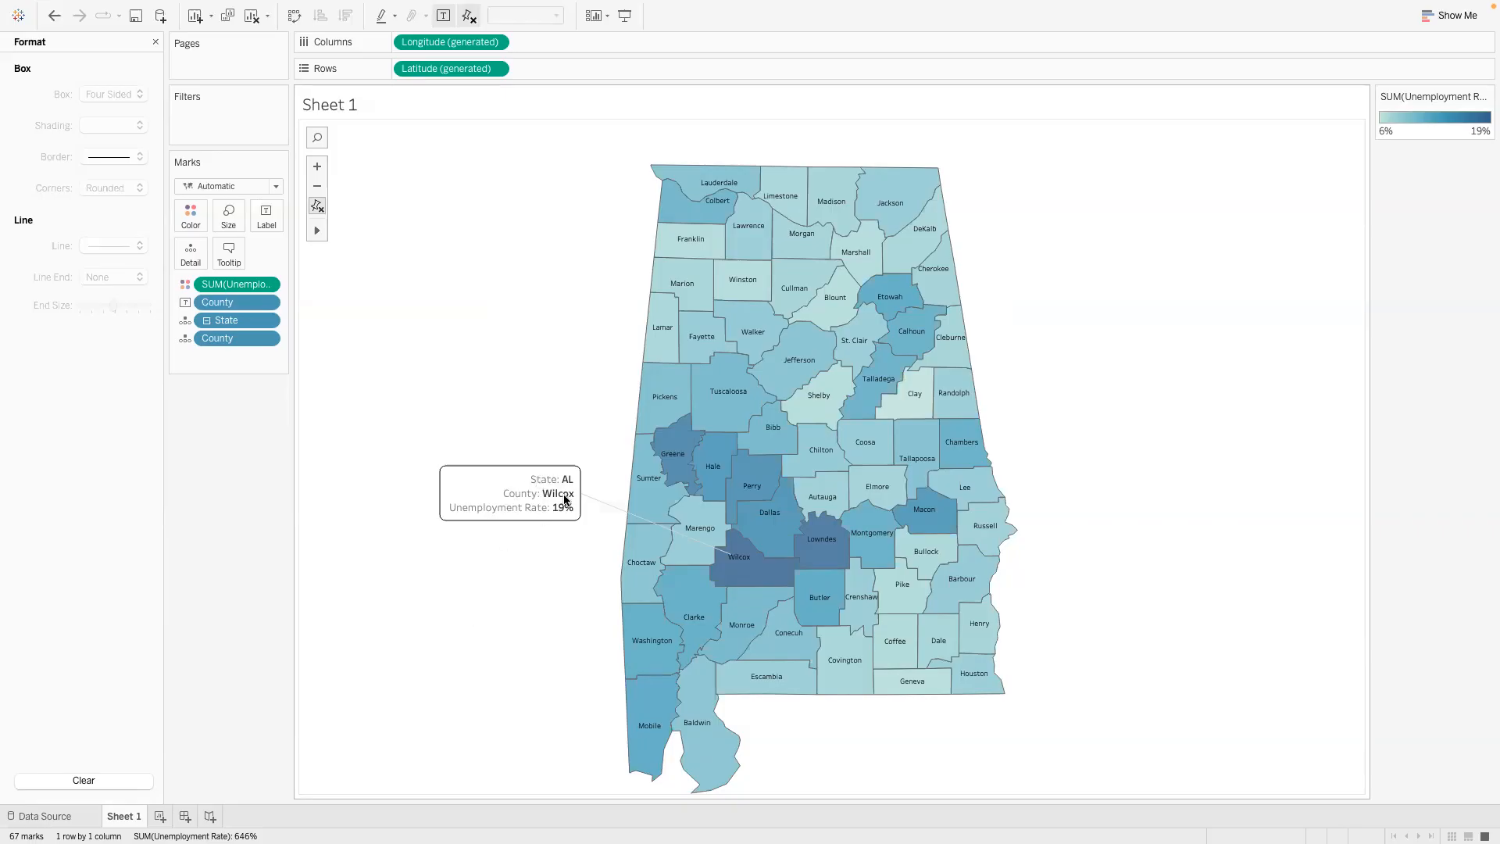
mouse_move(740, 570)
left_click(156, 41)
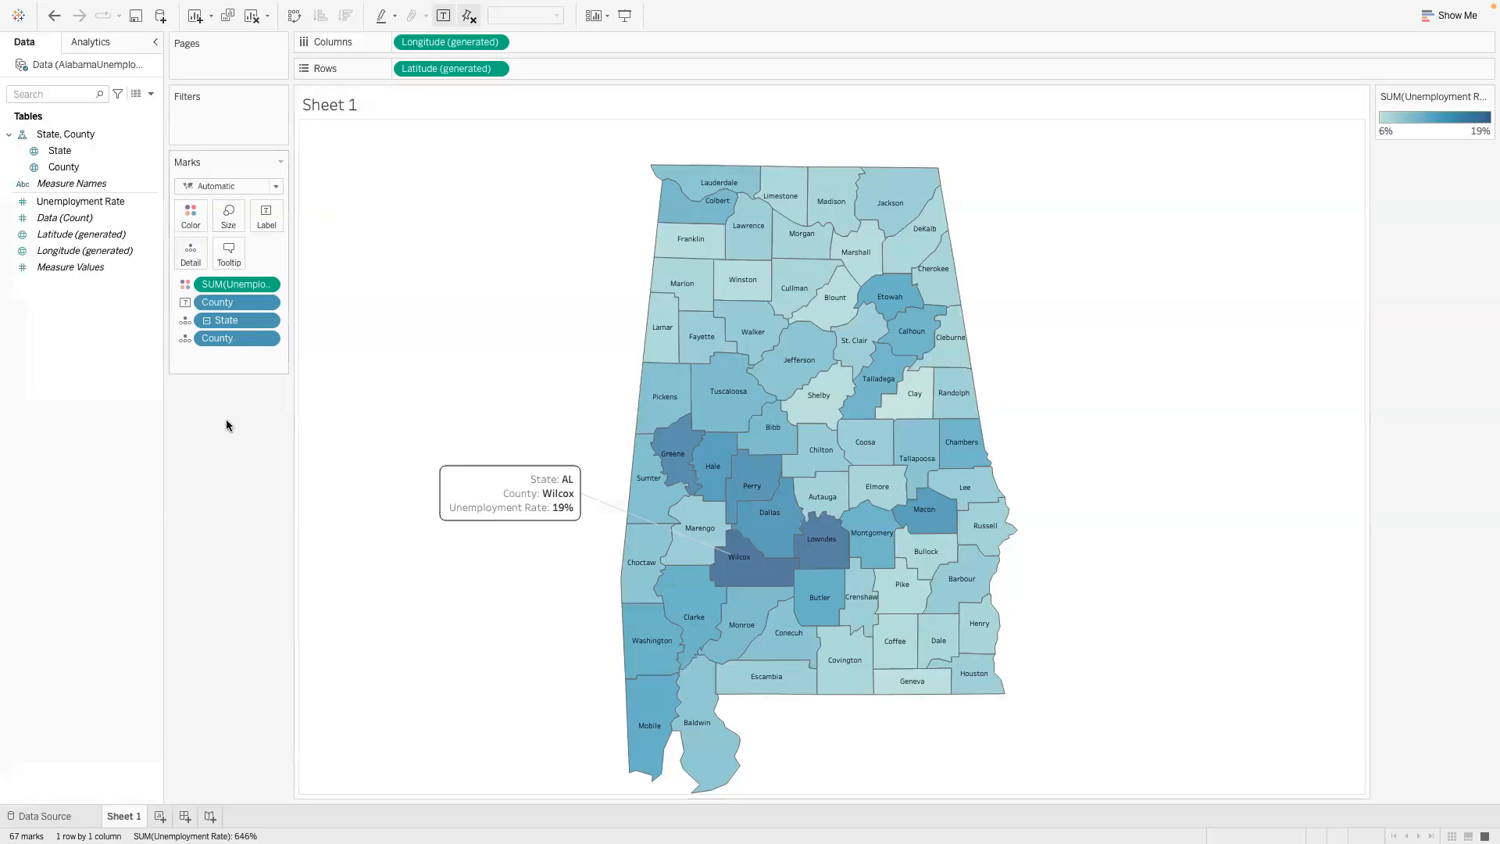